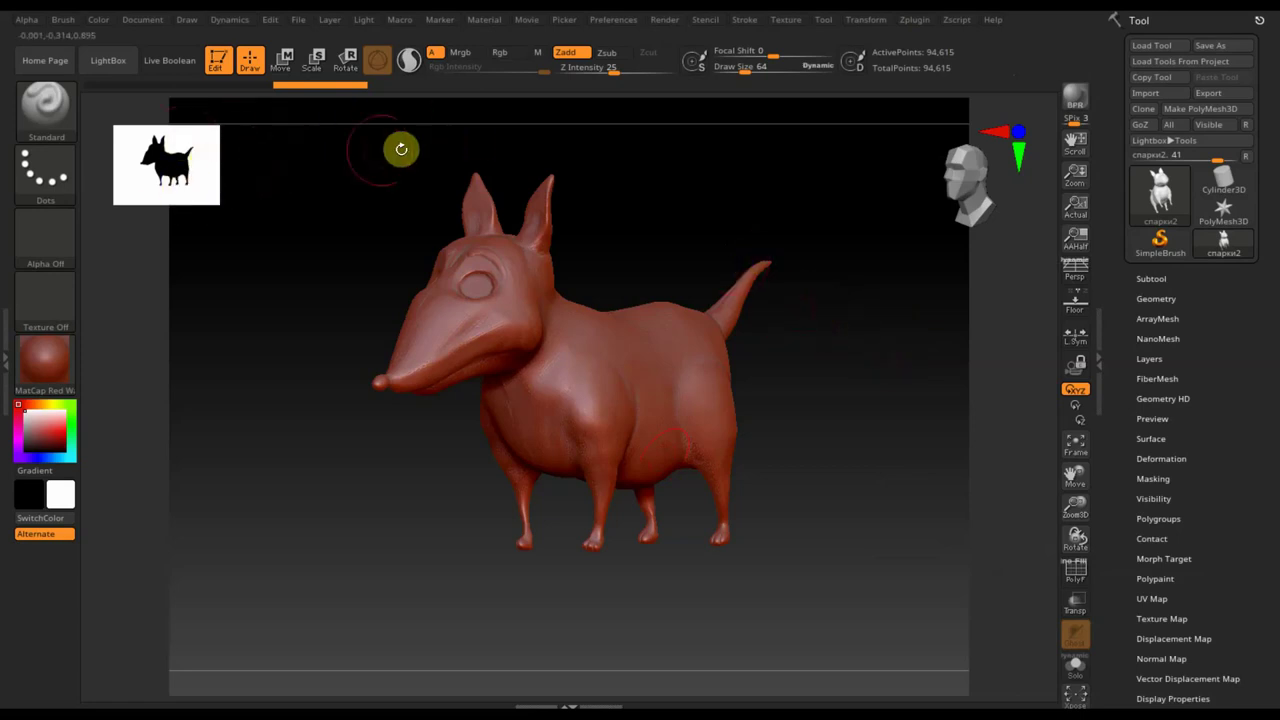
Turn off the Thumbnail silhouette preview and the CamView orientation head in Preferences
{"action": "left_click", "coordinate": [627, 22]}
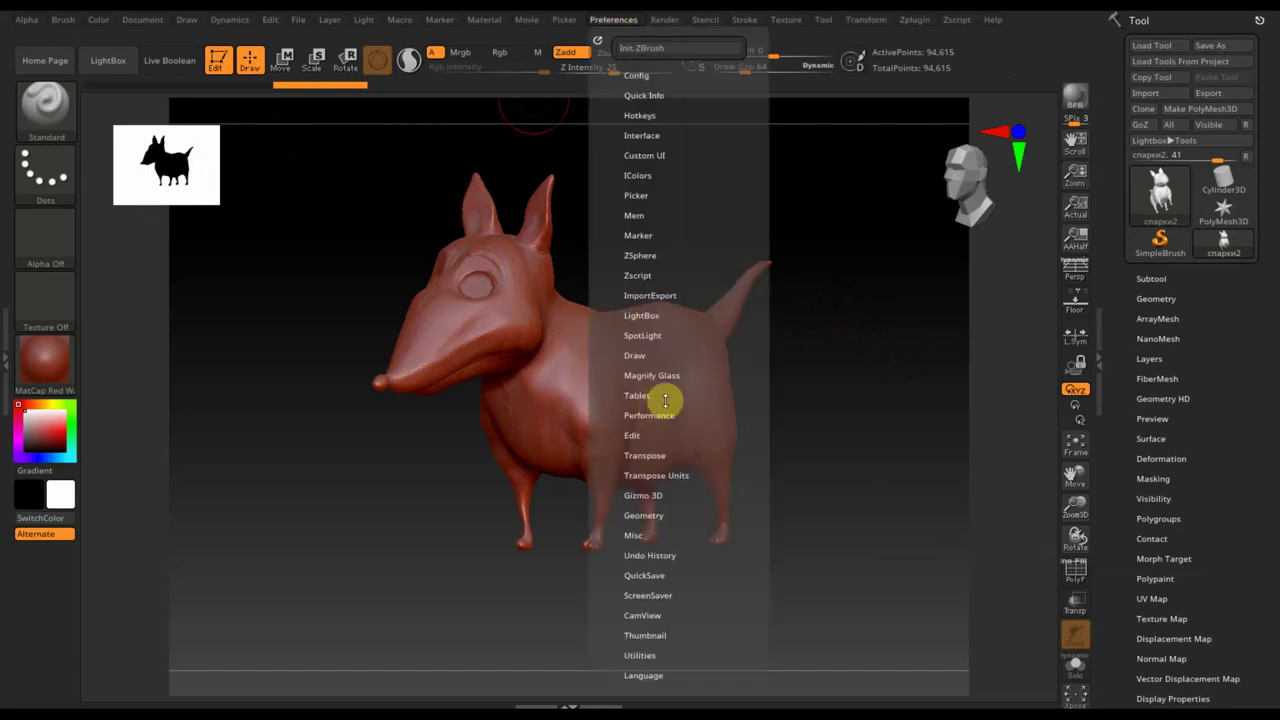
{"action": "scroll", "coordinate": [732, 425], "scroll_direction": "down", "scroll_amount": 5}
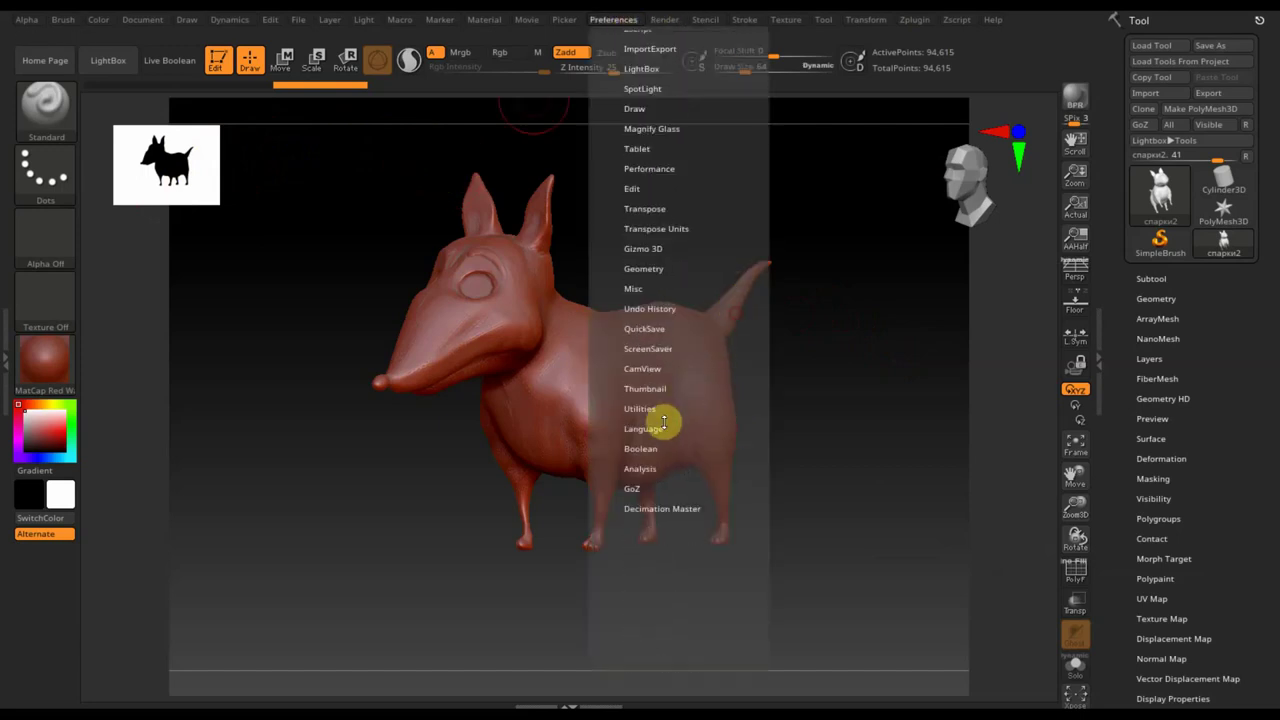
{"action": "left_click", "coordinate": [650, 388]}
{"action": "left_click", "coordinate": [634, 403]}
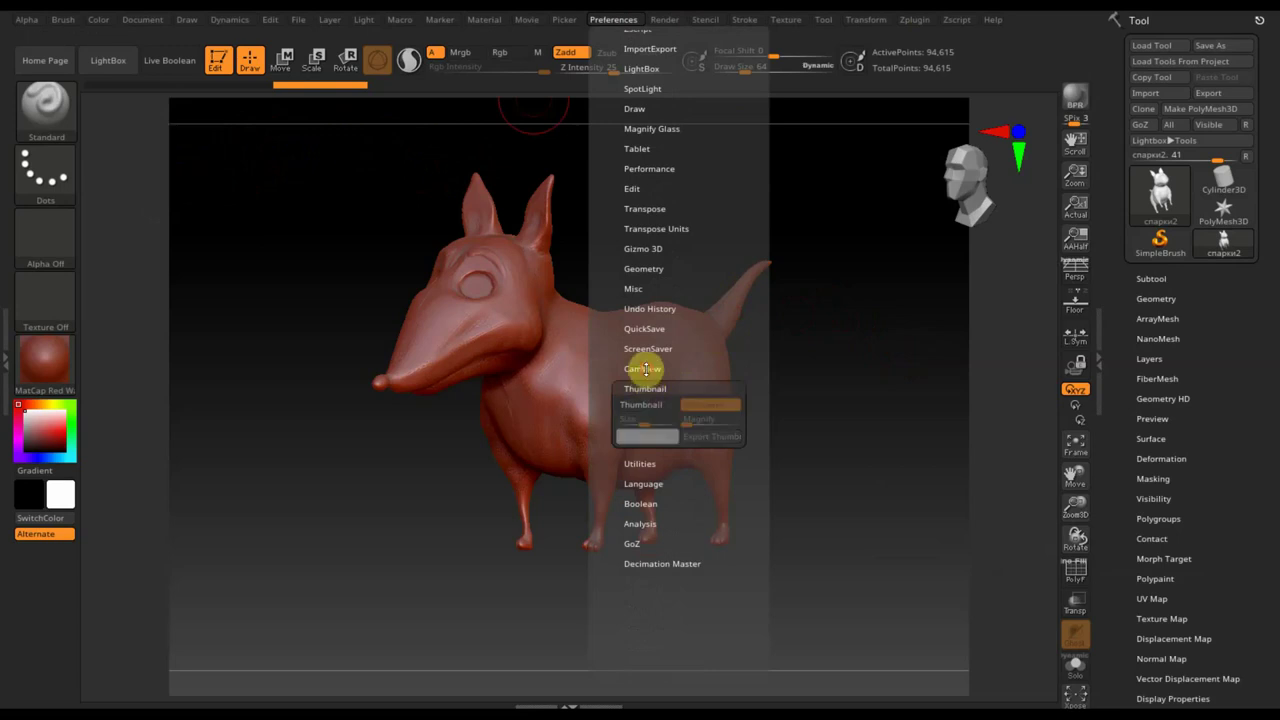
{"action": "left_click", "coordinate": [642, 368]}
{"action": "left_click", "coordinate": [653, 394]}
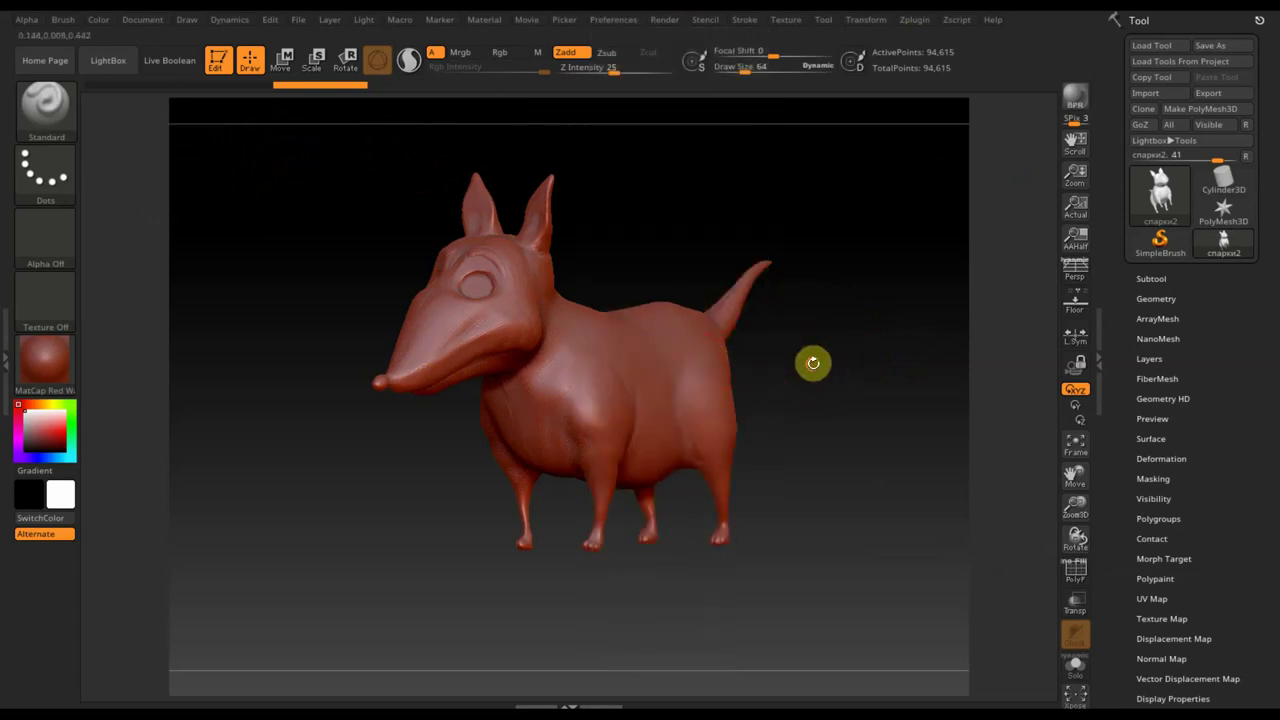
{"action": "mouse_move", "coordinate": [811, 363]}
{"action": "left_mouse_down", "text": "shift"}
{"action": "mouse_move", "coordinate": [855, 367]}
{"action": "mouse_move", "coordinate": [797, 369]}
{"action": "left_mouse_up", "text": "shift"}
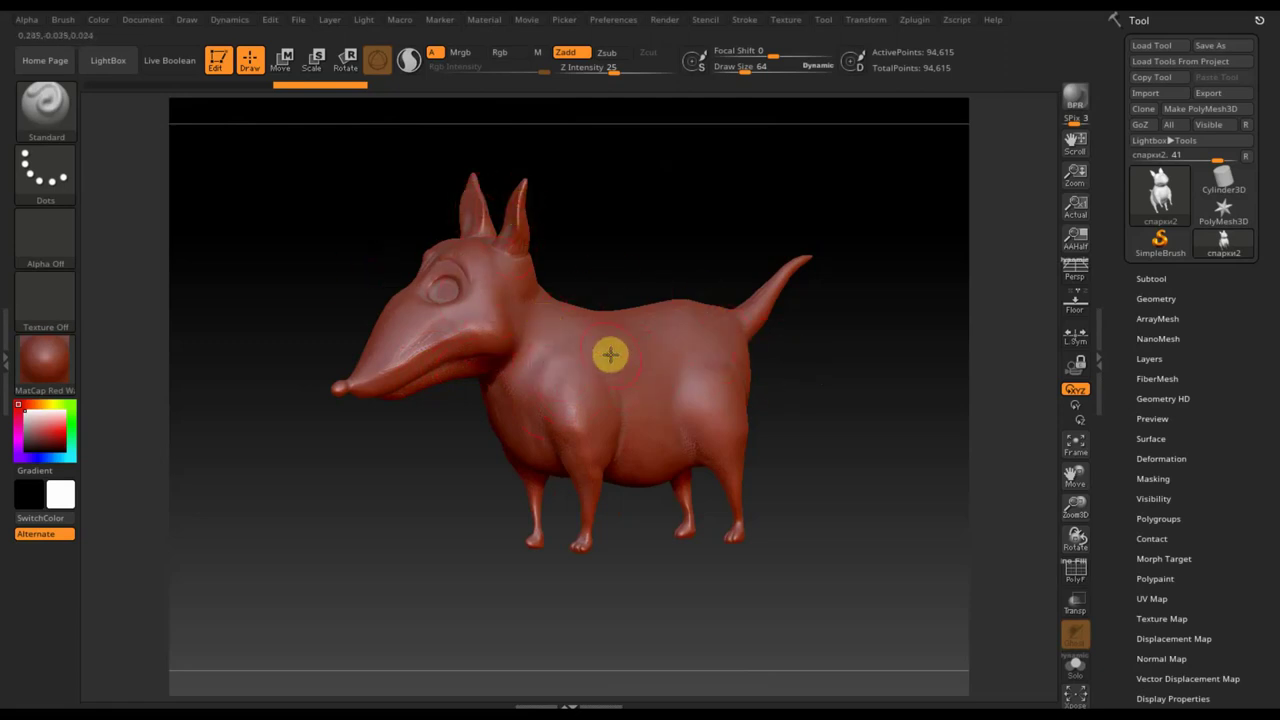
Append a Sphere3D mesh as a new subtool of the dog and make it active
{"action": "left_click", "coordinate": [1150, 277]}
{"action": "scroll", "coordinate": [1270, 495], "scroll_direction": "down", "scroll_amount": 3}
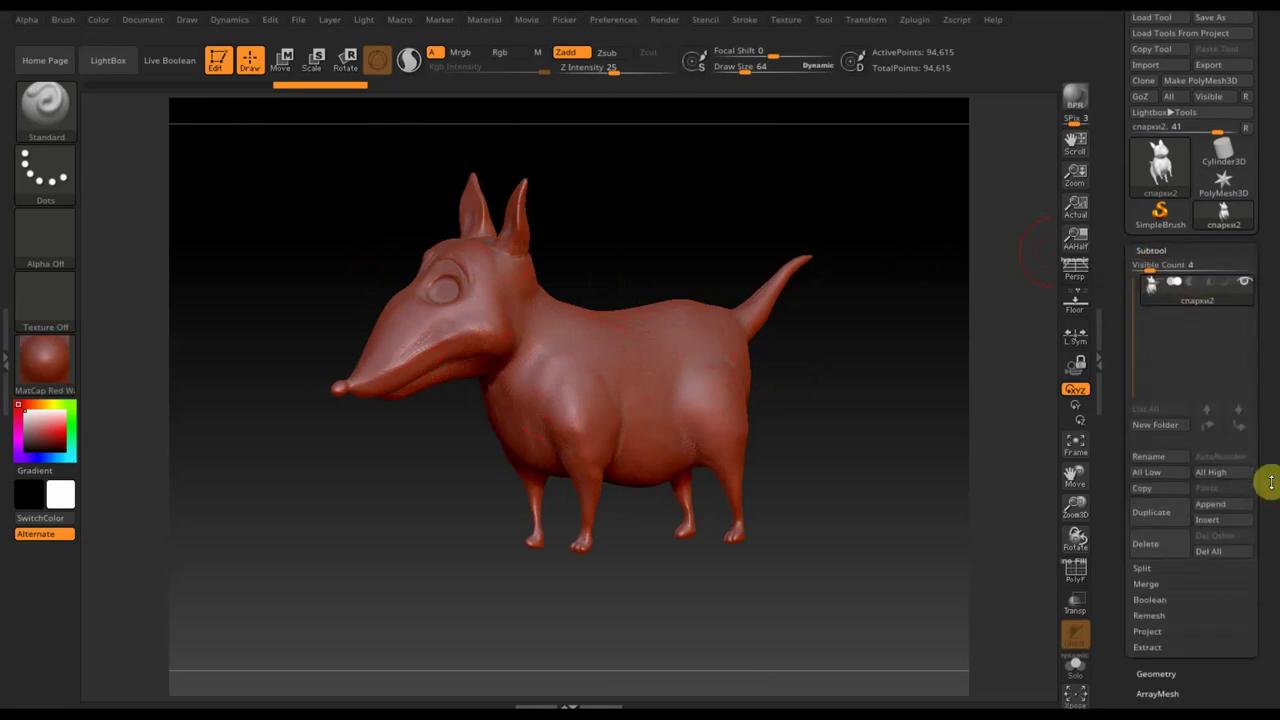
{"action": "left_click", "coordinate": [1222, 465]}
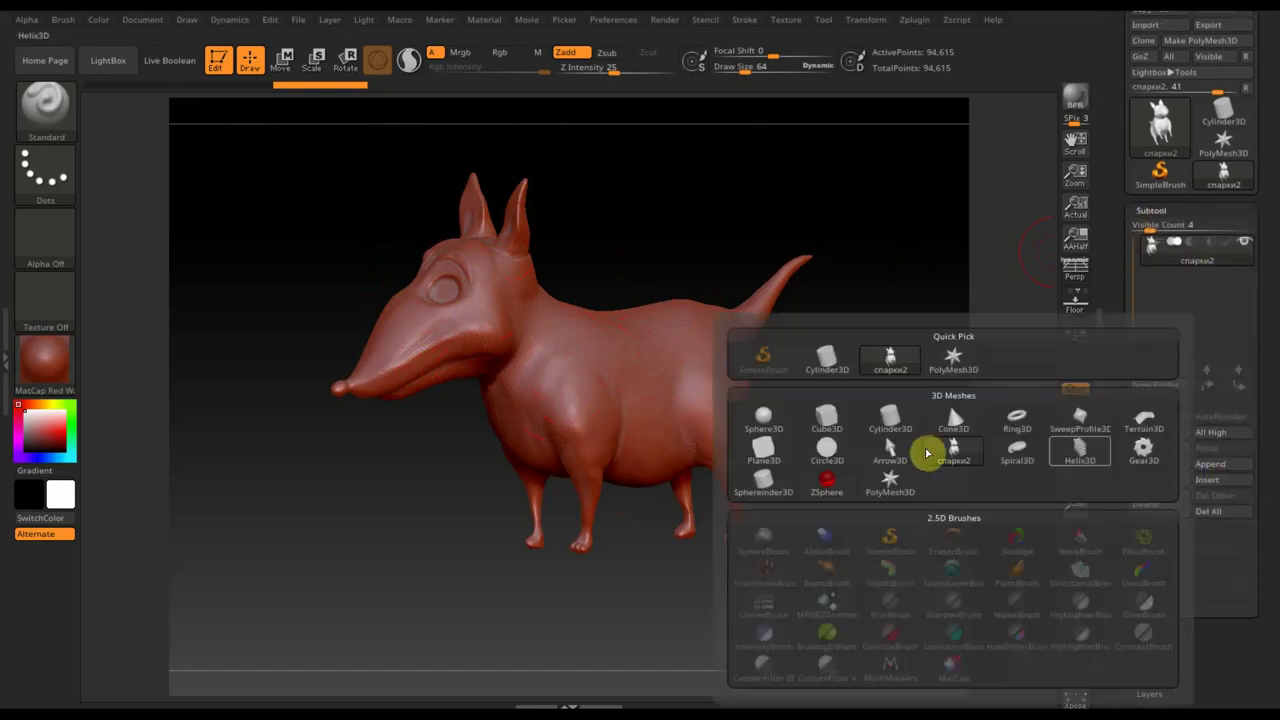
{"action": "left_click", "coordinate": [765, 422]}
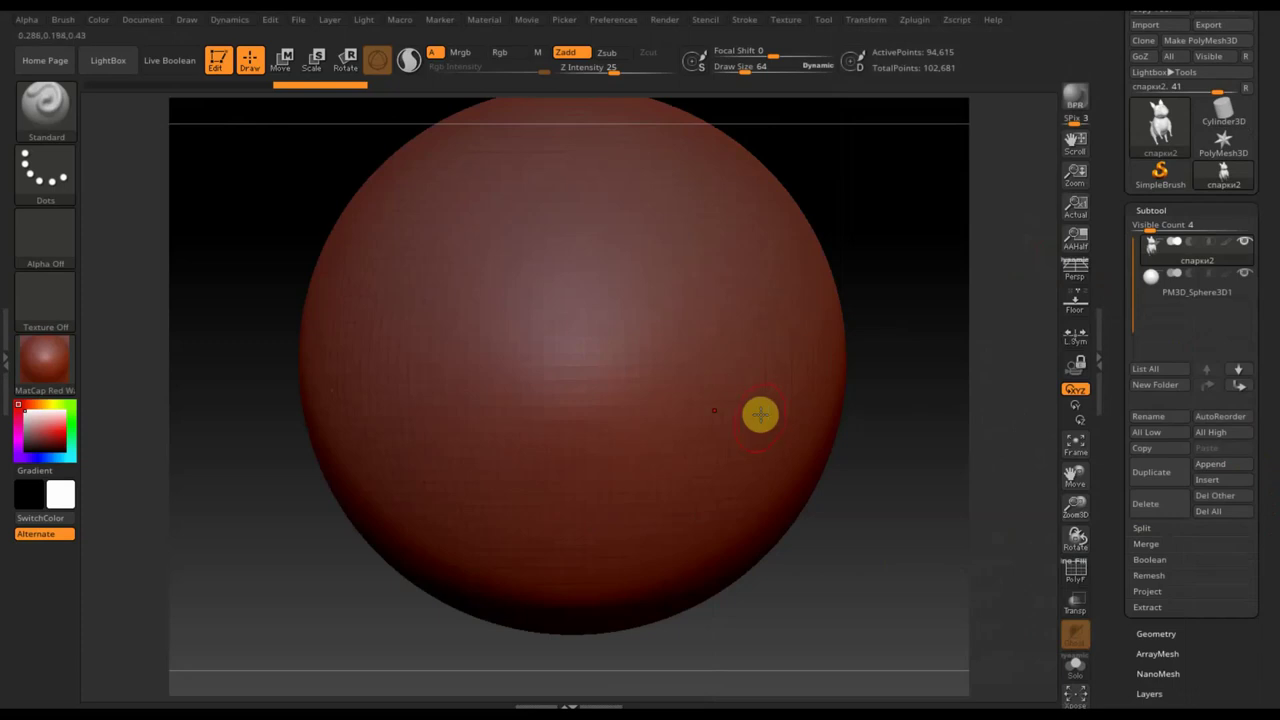
{"action": "left_click", "coordinate": [1155, 293]}
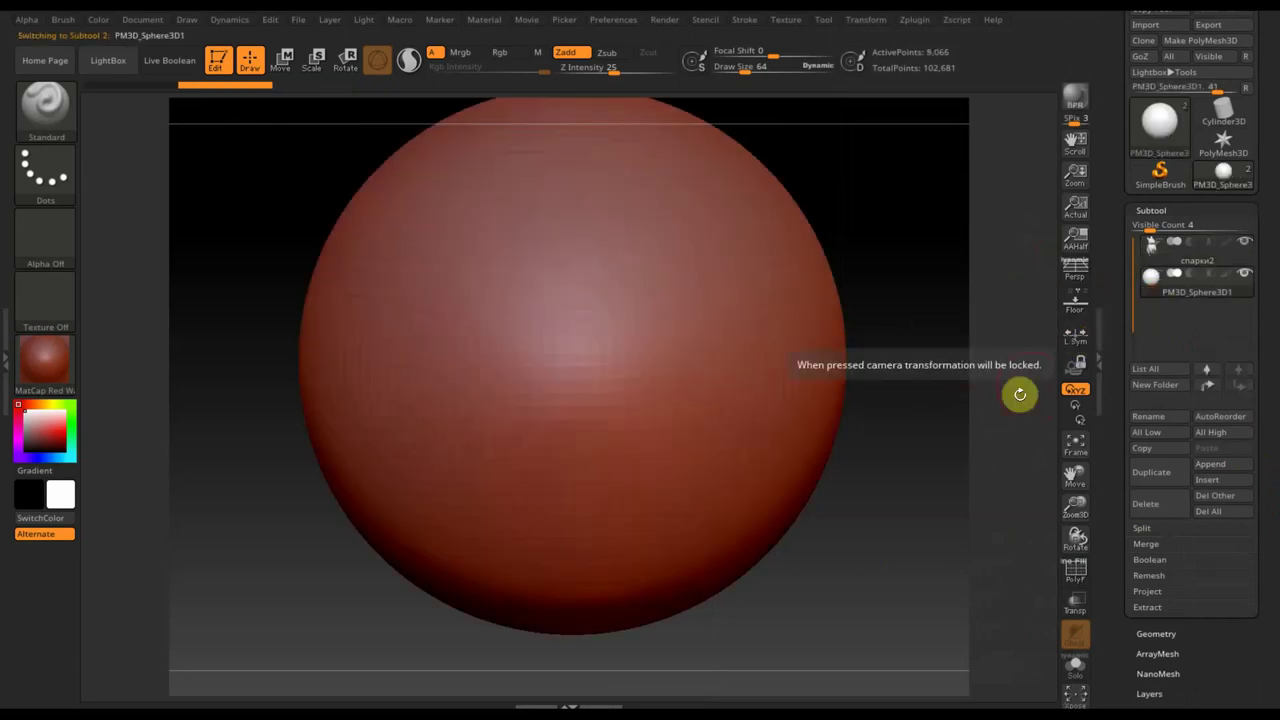
Shrink the sphere with the Move gizmo and set its XYZ Size to 0.4281
{"action": "left_click", "coordinate": [284, 60]}
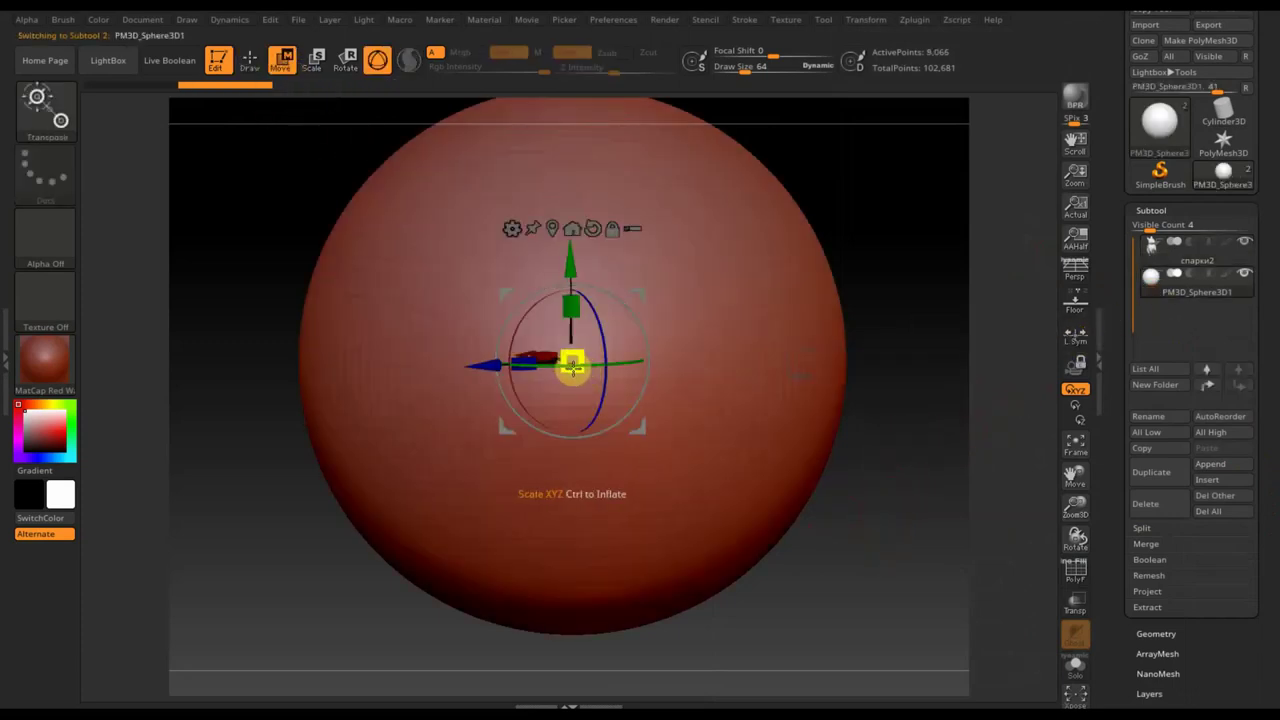
{"action": "left_click_drag", "start_coordinate": [576, 370], "coordinate": [441, 208]}
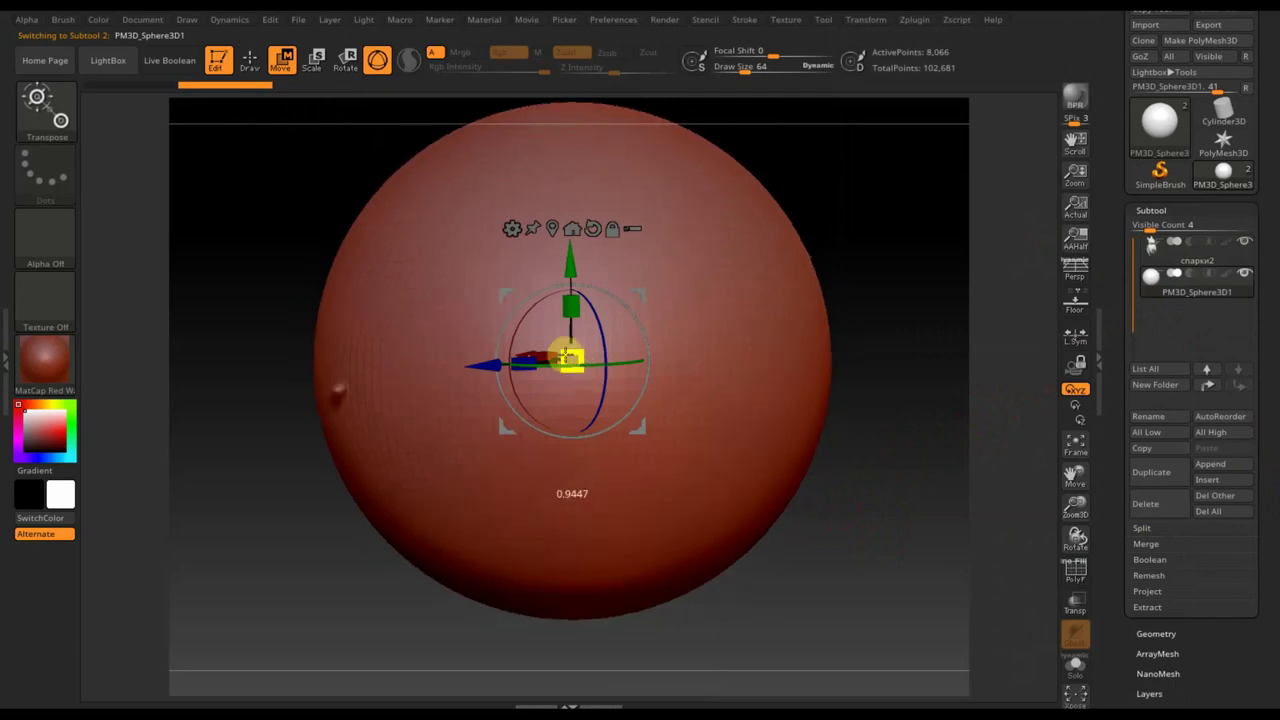
{"action": "left_click", "coordinate": [1158, 630]}
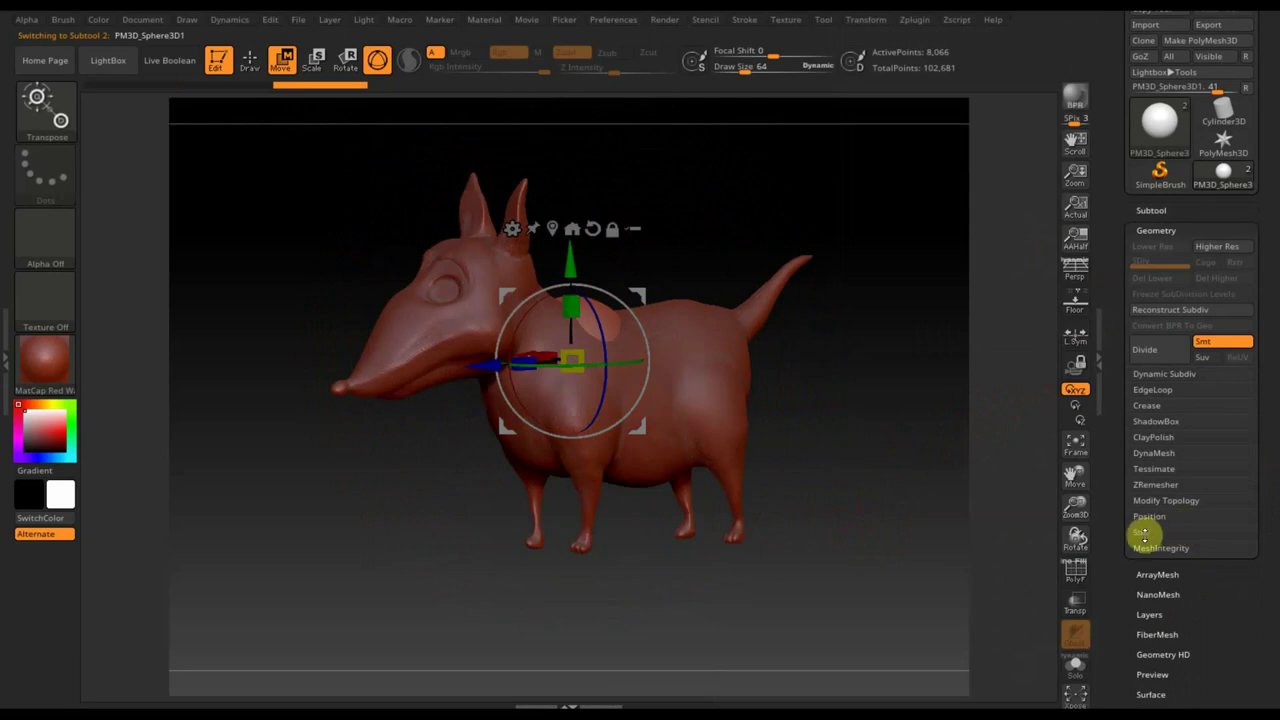
{"action": "left_click", "coordinate": [1144, 533]}
{"action": "left_click_drag", "start_coordinate": [1175, 549], "coordinate": [1174, 561]}
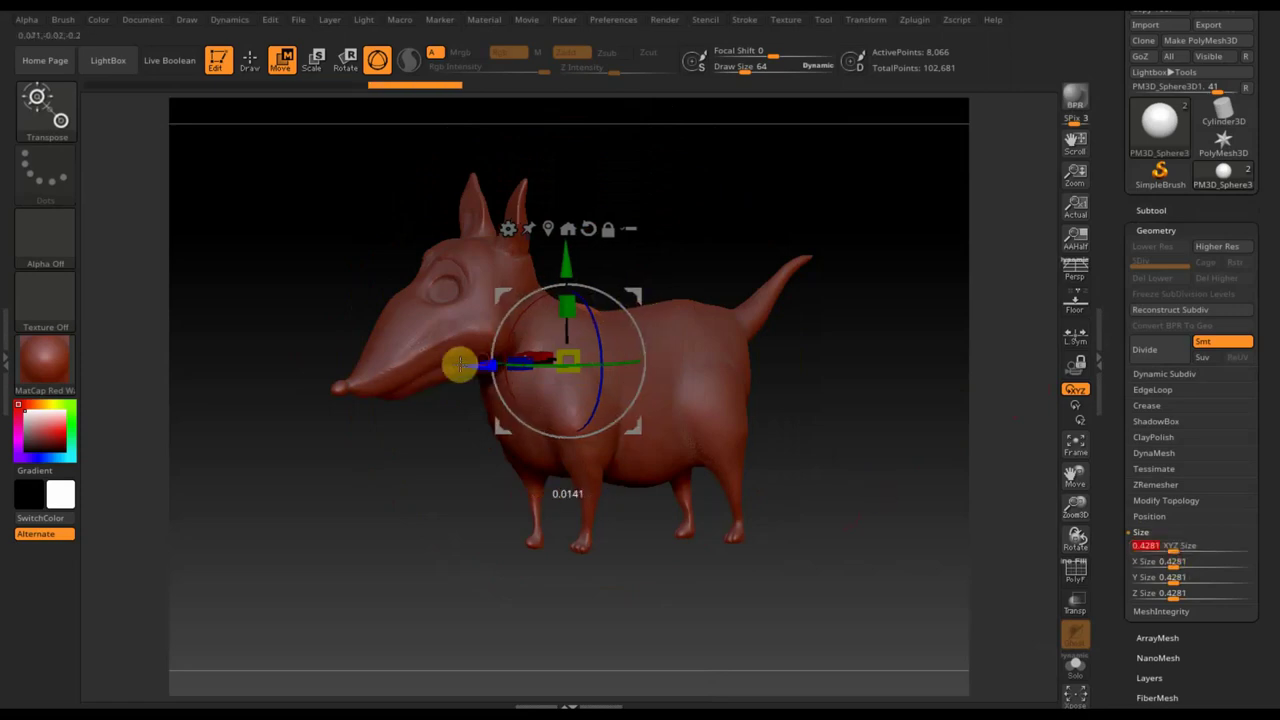
Move the sphere up to the dog's head and shrink it to eyeball size, about 0.15
{"action": "left_click_drag", "start_coordinate": [457, 363], "coordinate": [249, 363]}
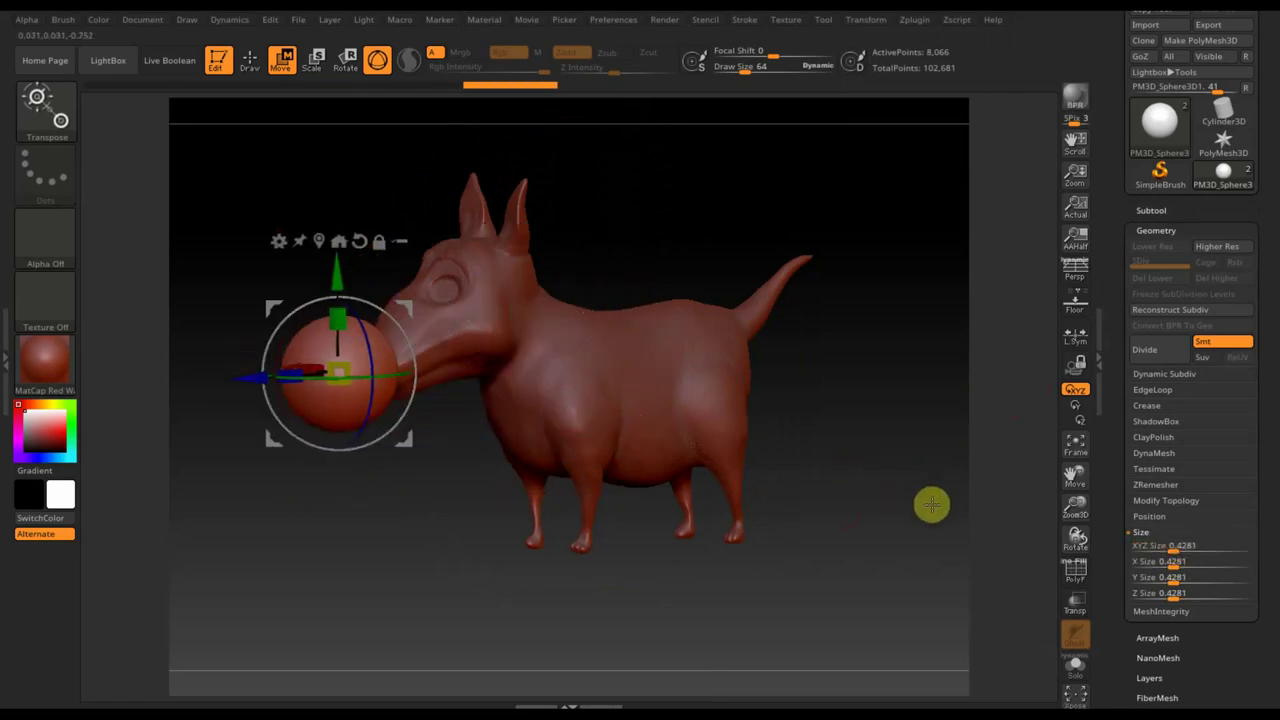
{"action": "left_click_drag", "start_coordinate": [904, 517], "coordinate": [957, 510]}
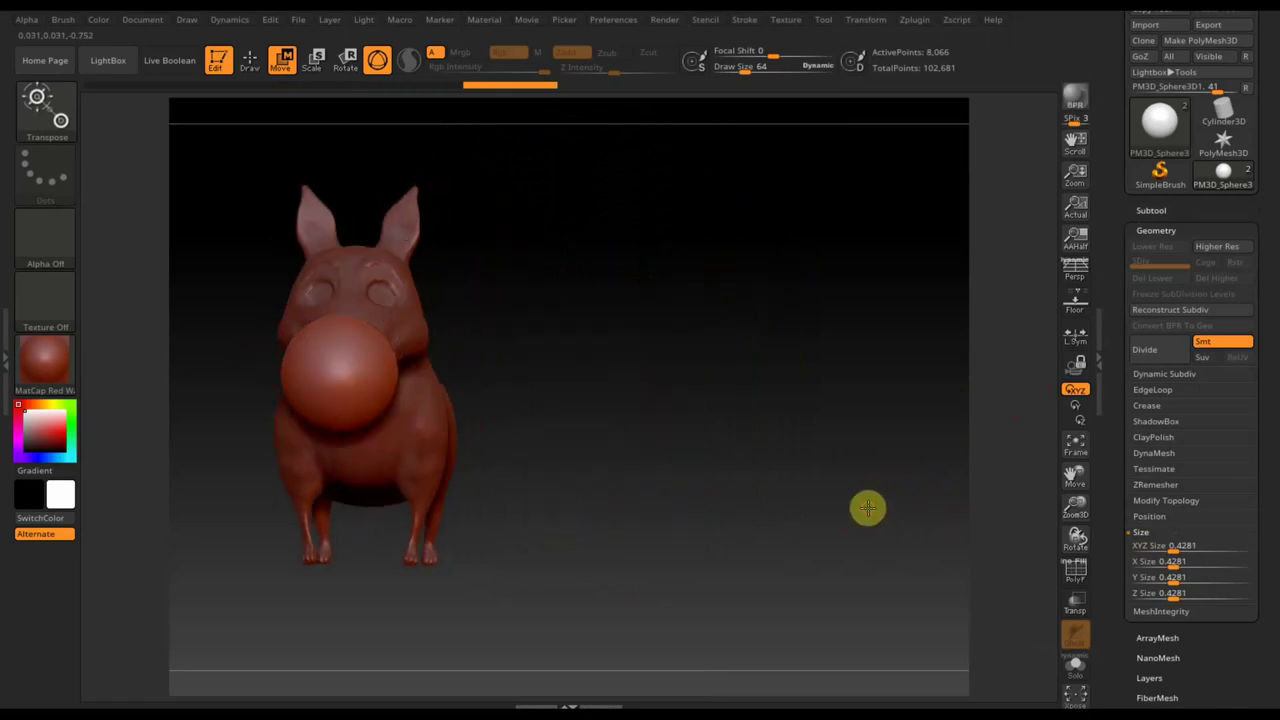
{"action": "left_click_drag", "start_coordinate": [703, 491], "coordinate": [917, 480], "text": "alt"}
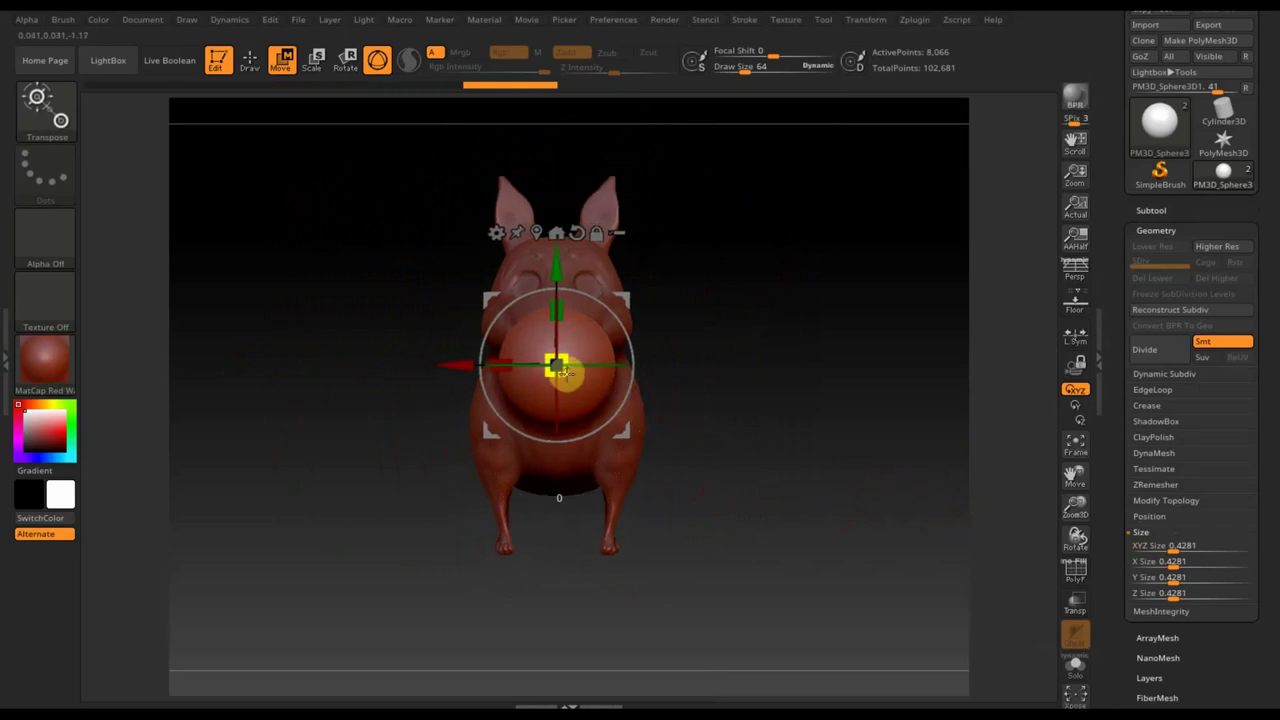
{"action": "left_click_drag", "start_coordinate": [565, 372], "coordinate": [545, 350]}
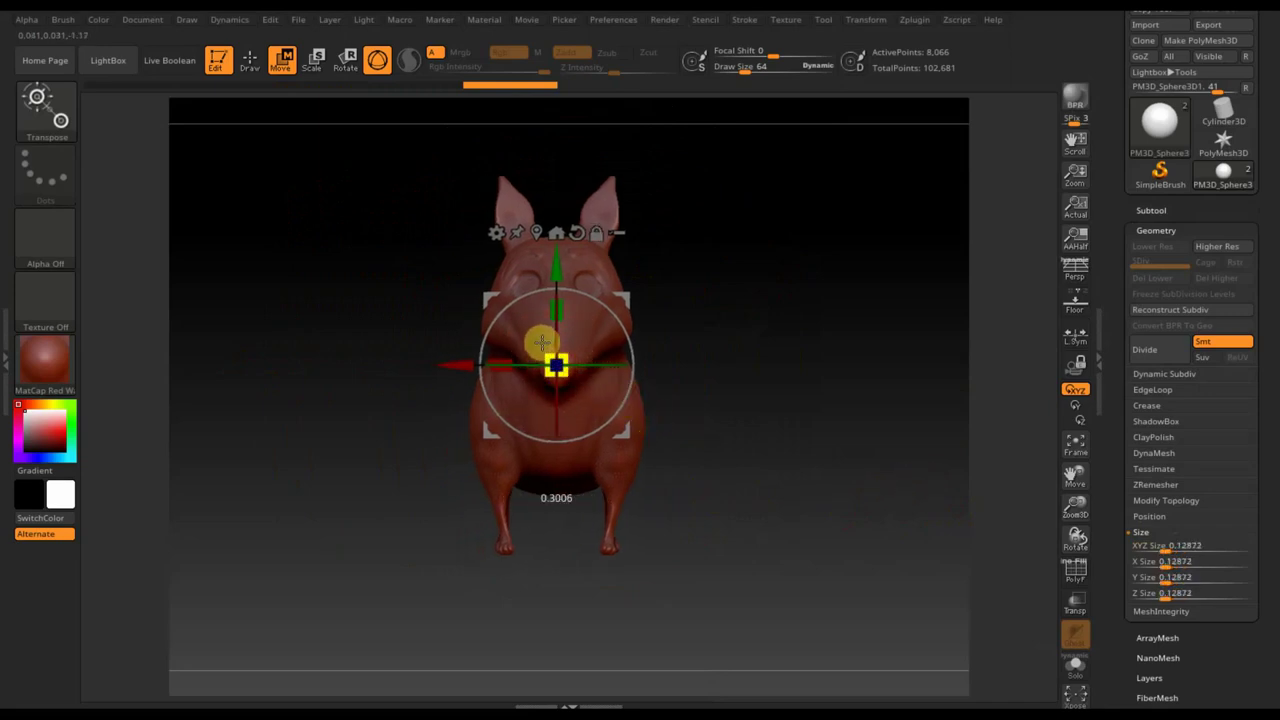
{"action": "left_click_drag", "start_coordinate": [555, 264], "coordinate": [560, 178]}
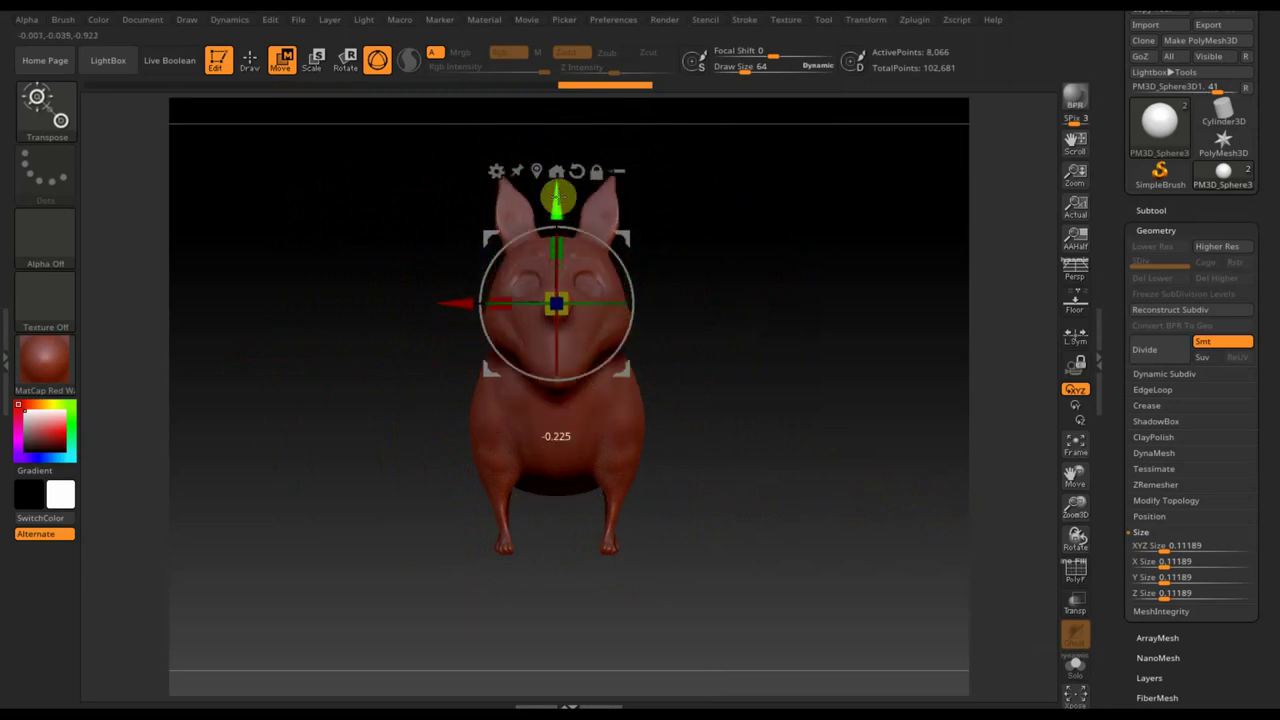
{"action": "left_click_drag", "start_coordinate": [461, 280], "coordinate": [424, 283]}
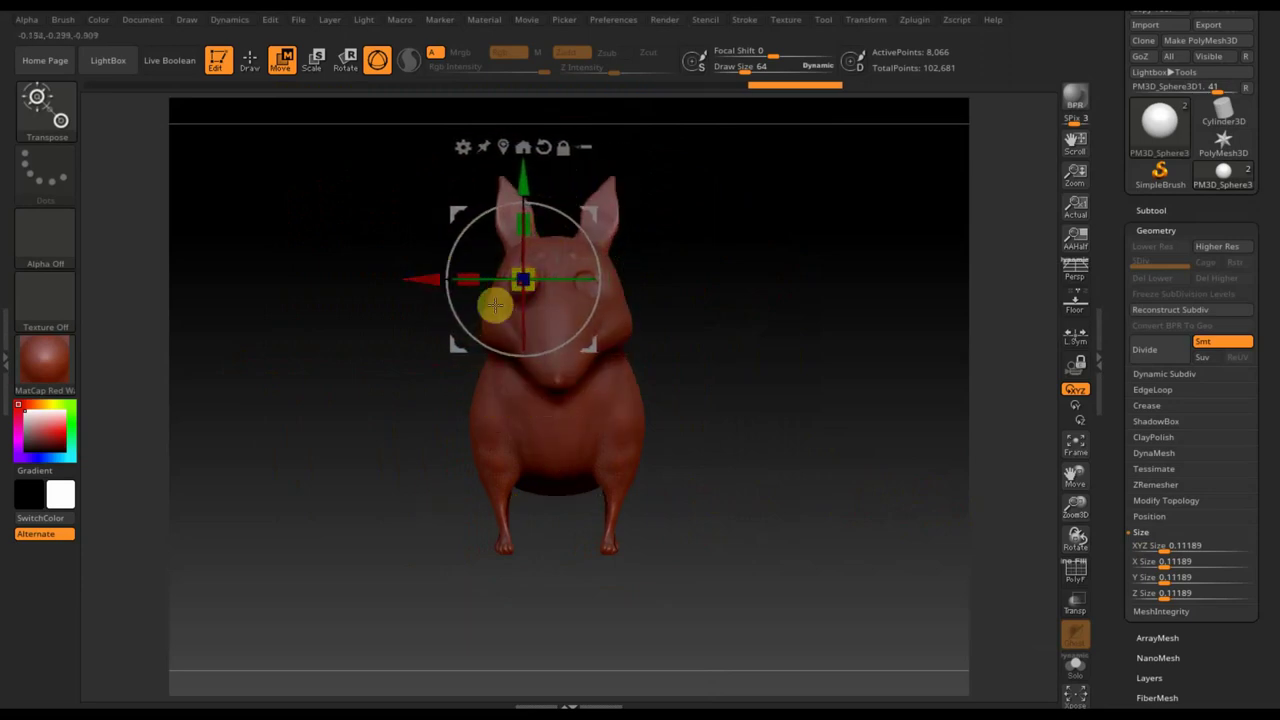
Push the eyeball back into the eye socket and fine-tune its fit from several angles
{"action": "mouse_move", "coordinate": [664, 444]}
{"action": "left_mouse_down"}
{"action": "mouse_move", "coordinate": [800, 451]}
{"action": "mouse_move", "coordinate": [793, 470]}
{"action": "left_mouse_up"}
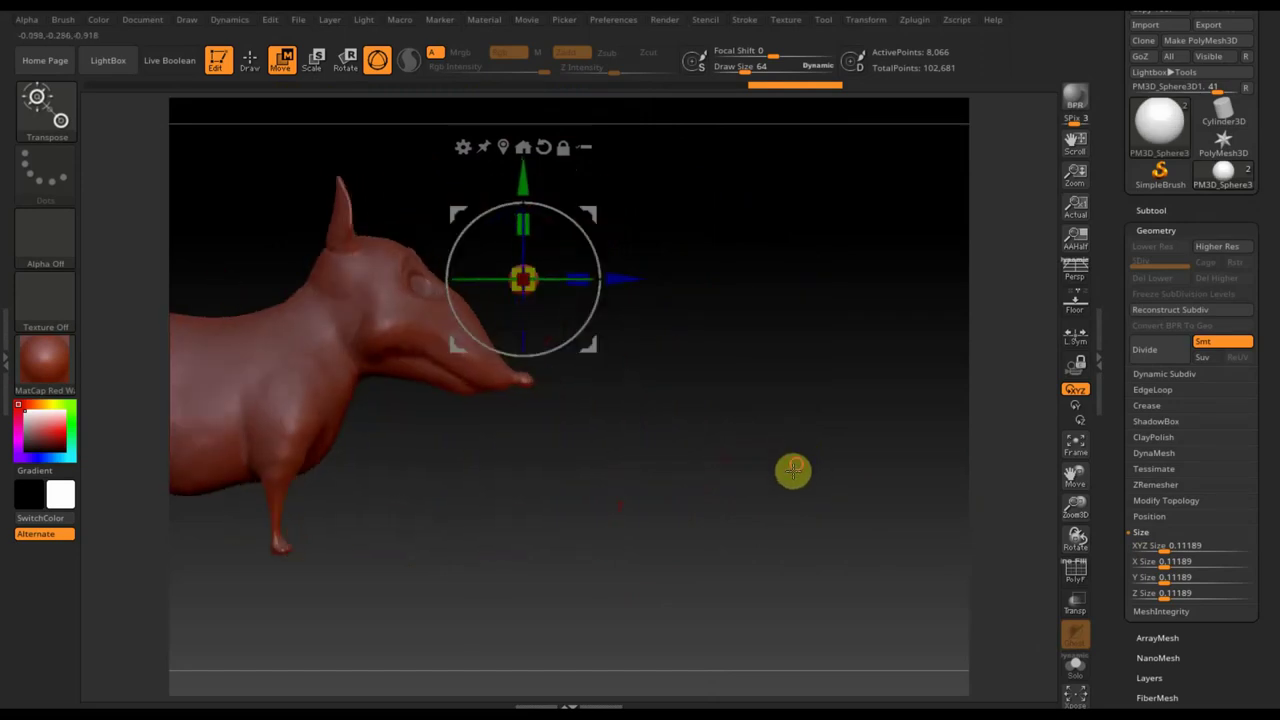
{"action": "key", "text": "space"}
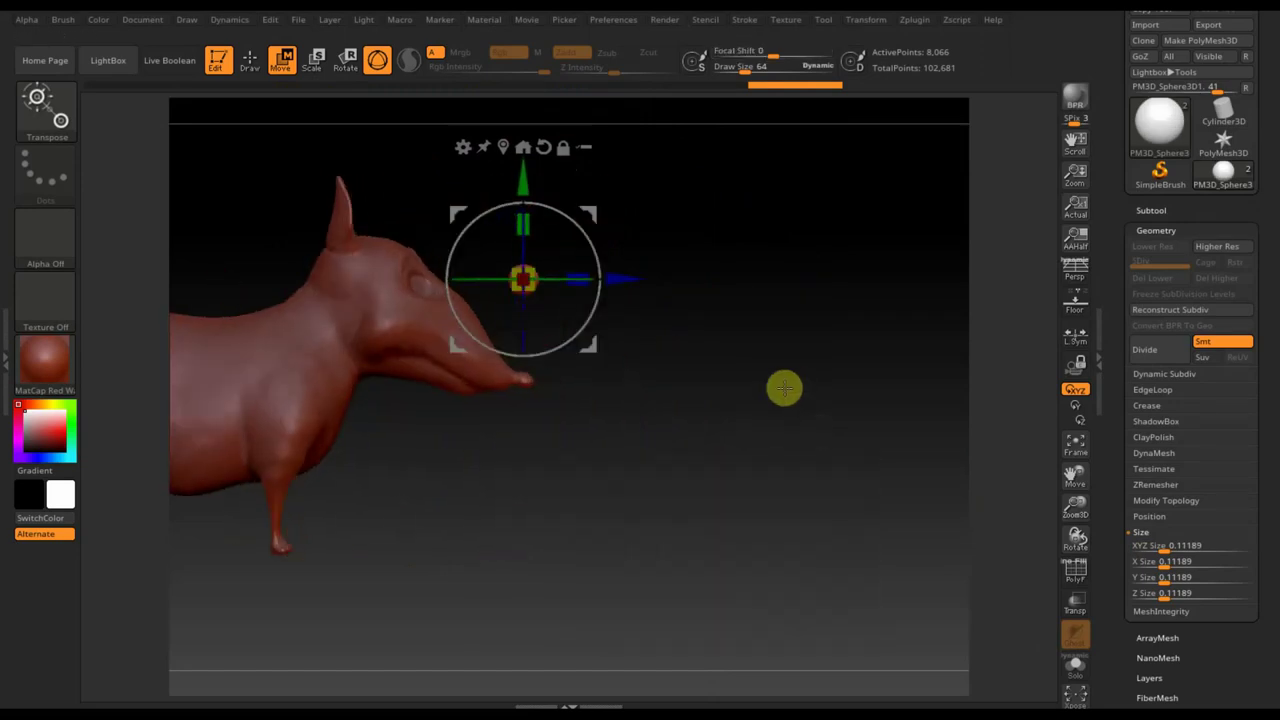
{"action": "left_click_drag", "start_coordinate": [630, 279], "coordinate": [519, 288]}
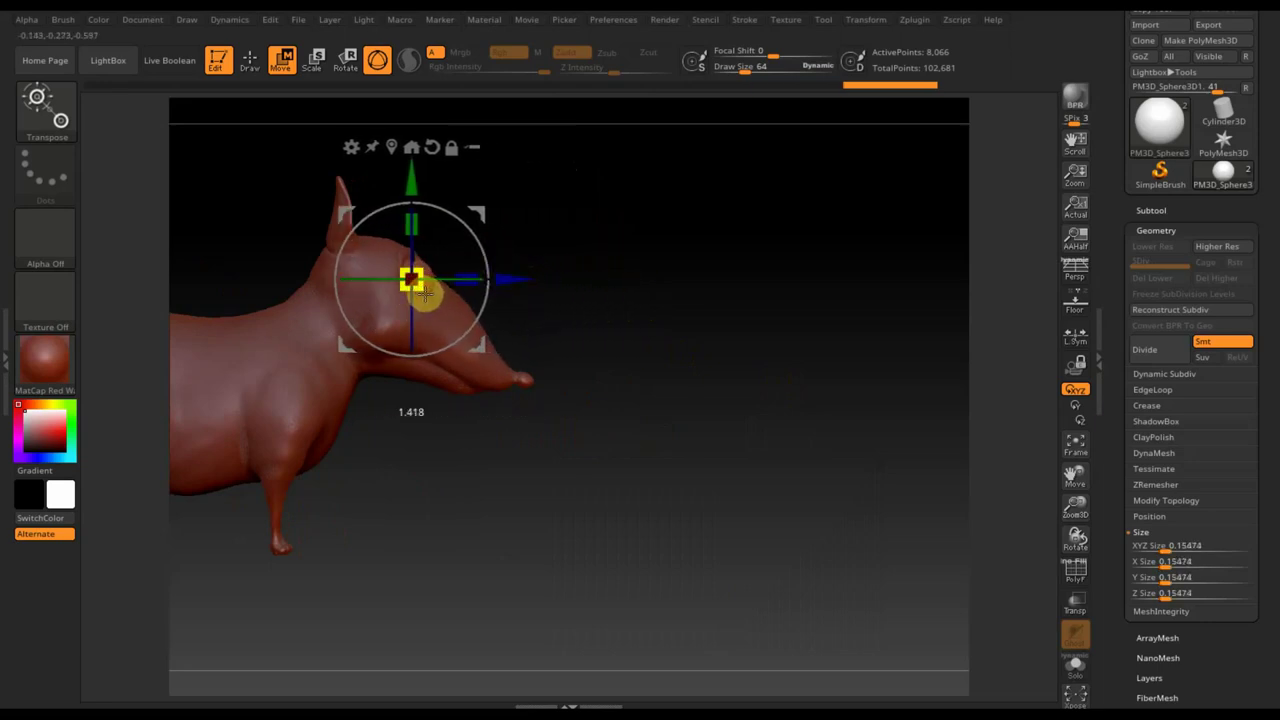
{"action": "mouse_move", "coordinate": [551, 294]}
{"action": "left_mouse_down"}
{"action": "mouse_move", "coordinate": [666, 340]}
{"action": "mouse_move", "coordinate": [640, 337]}
{"action": "mouse_move", "coordinate": [651, 406]}
{"action": "left_mouse_up"}
{"action": "mouse_move", "coordinate": [689, 366]}
{"action": "left_mouse_down"}
{"action": "mouse_move", "coordinate": [806, 437]}
{"action": "mouse_move", "coordinate": [790, 430]}
{"action": "mouse_move", "coordinate": [806, 486]}
{"action": "left_mouse_up"}
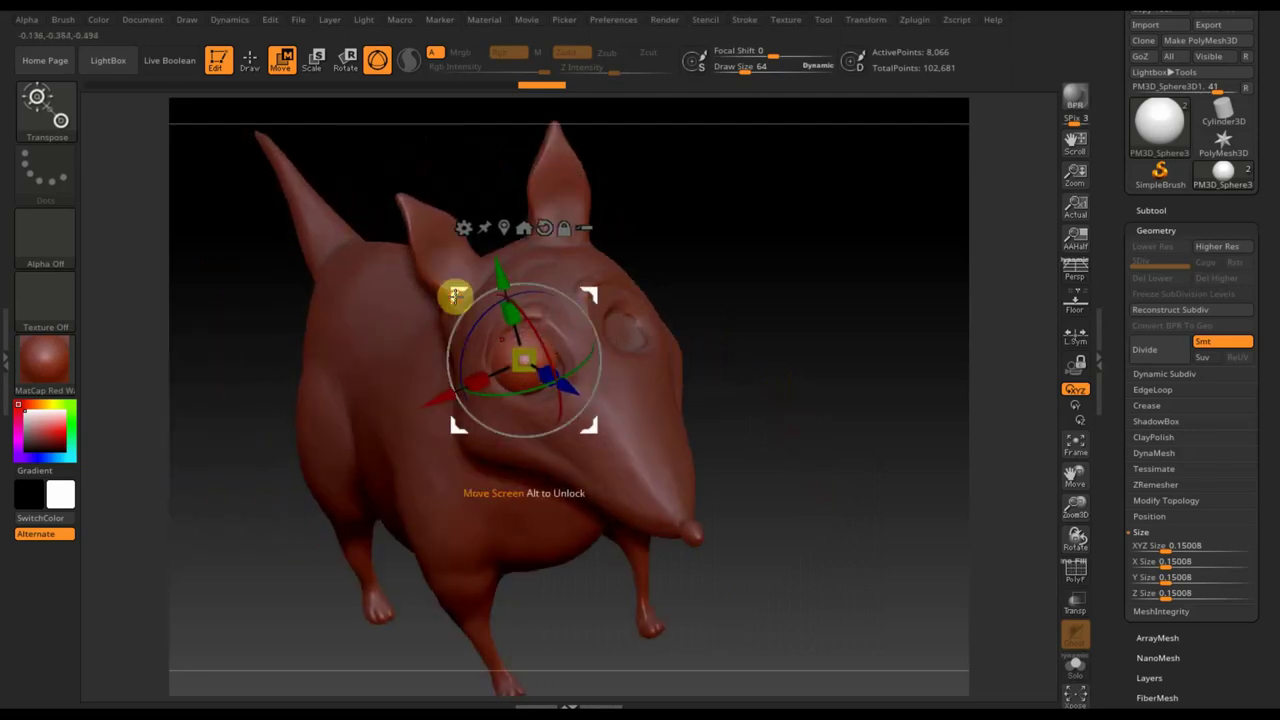
{"action": "left_click_drag", "start_coordinate": [456, 295], "coordinate": [469, 305]}
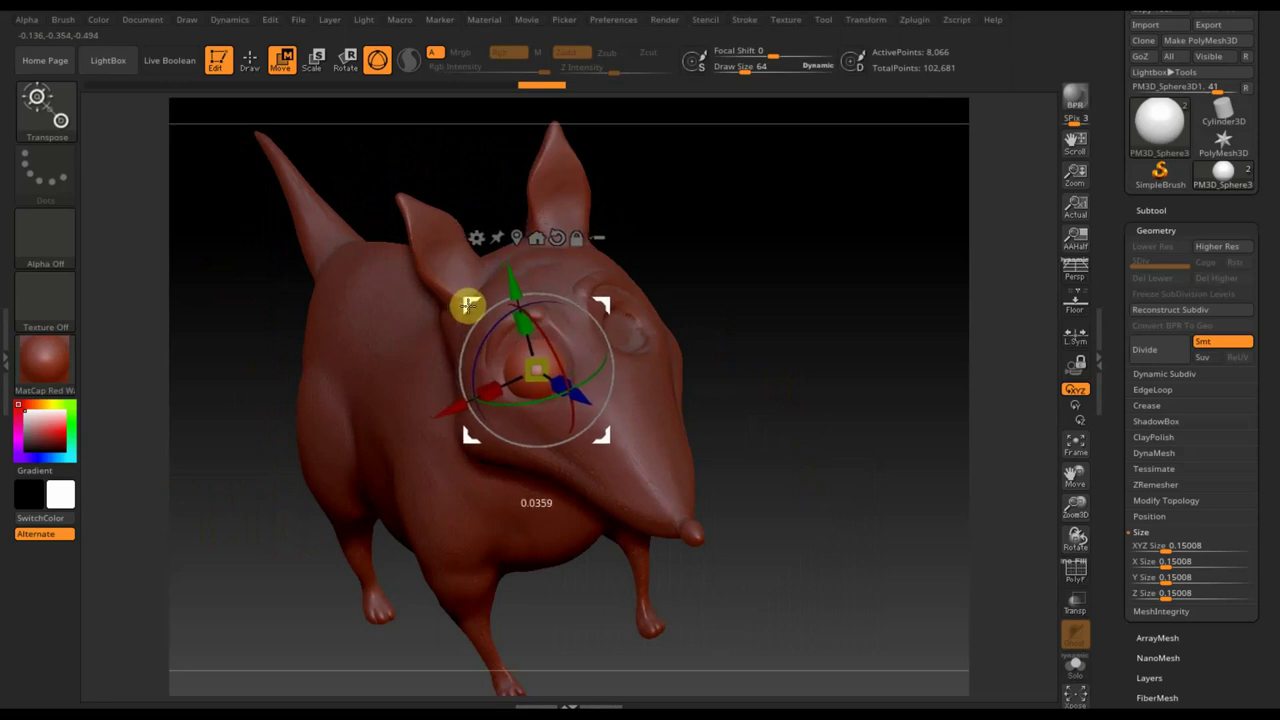
{"action": "mouse_move", "coordinate": [657, 357]}
{"action": "left_mouse_down"}
{"action": "mouse_move", "coordinate": [780, 363]}
{"action": "mouse_move", "coordinate": [873, 333]}
{"action": "mouse_move", "coordinate": [783, 346]}
{"action": "mouse_move", "coordinate": [826, 357]}
{"action": "mouse_move", "coordinate": [869, 332]}
{"action": "left_mouse_up"}
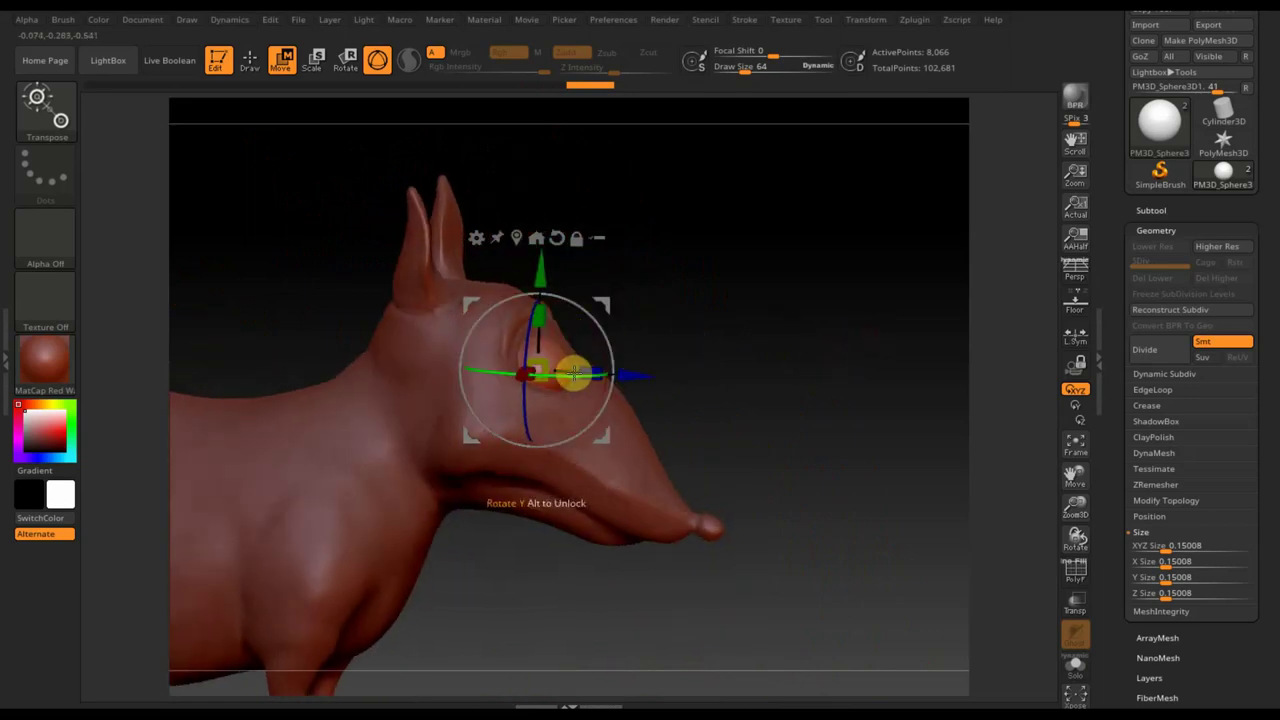
{"action": "left_click_drag", "start_coordinate": [543, 320], "coordinate": [540, 275]}
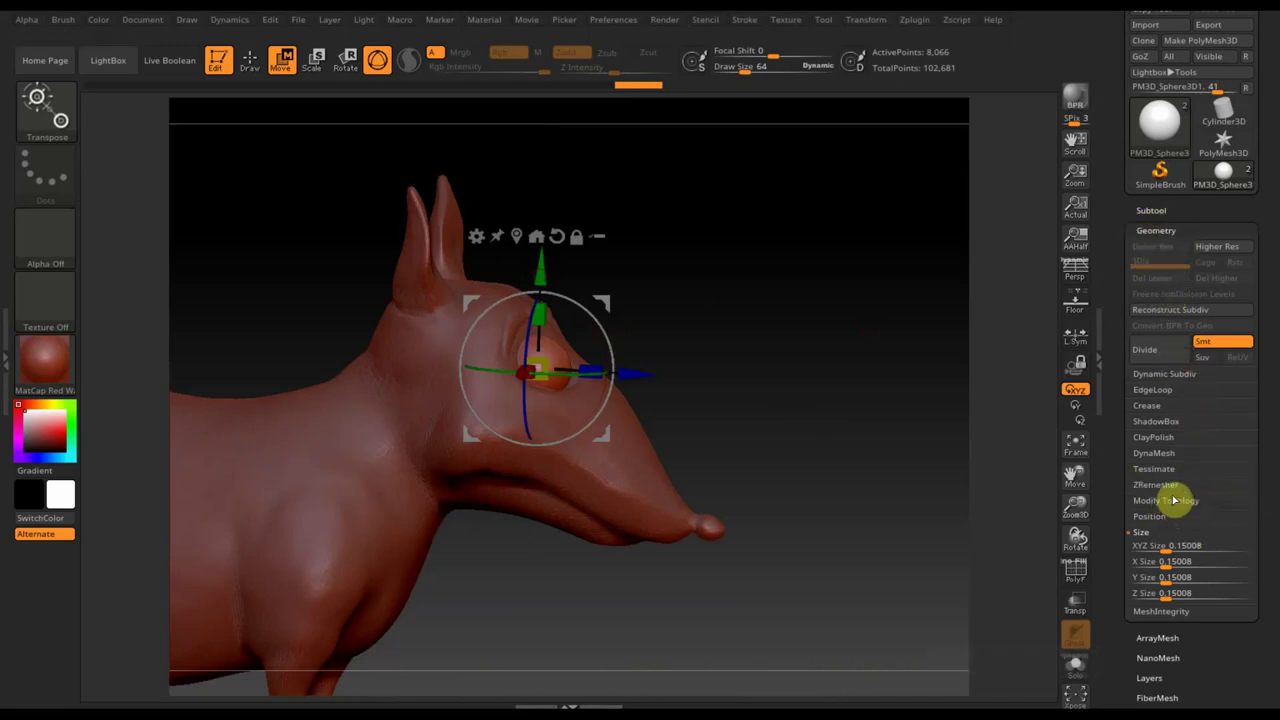
Mirror and weld the eyeball onto the other side so the dog has two eyes
{"action": "left_click", "coordinate": [1170, 500]}
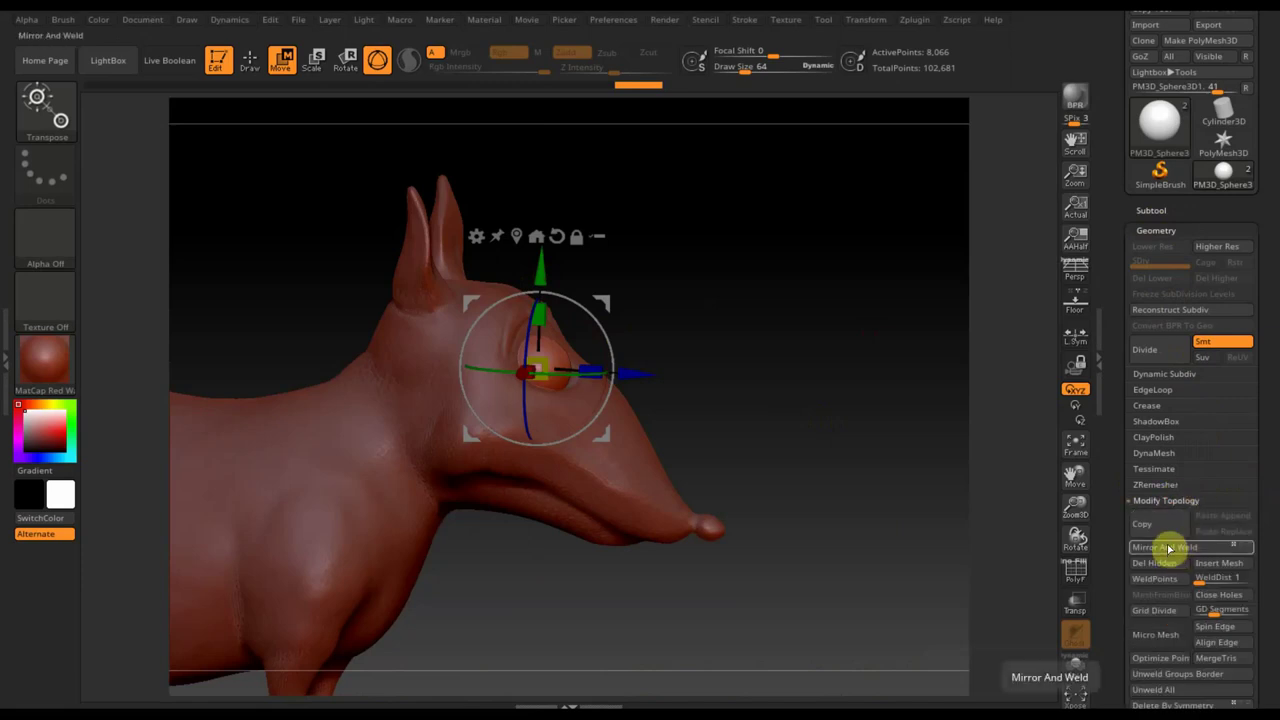
{"action": "left_click", "coordinate": [1170, 548]}
{"action": "left_click_drag", "start_coordinate": [891, 537], "coordinate": [791, 543]}
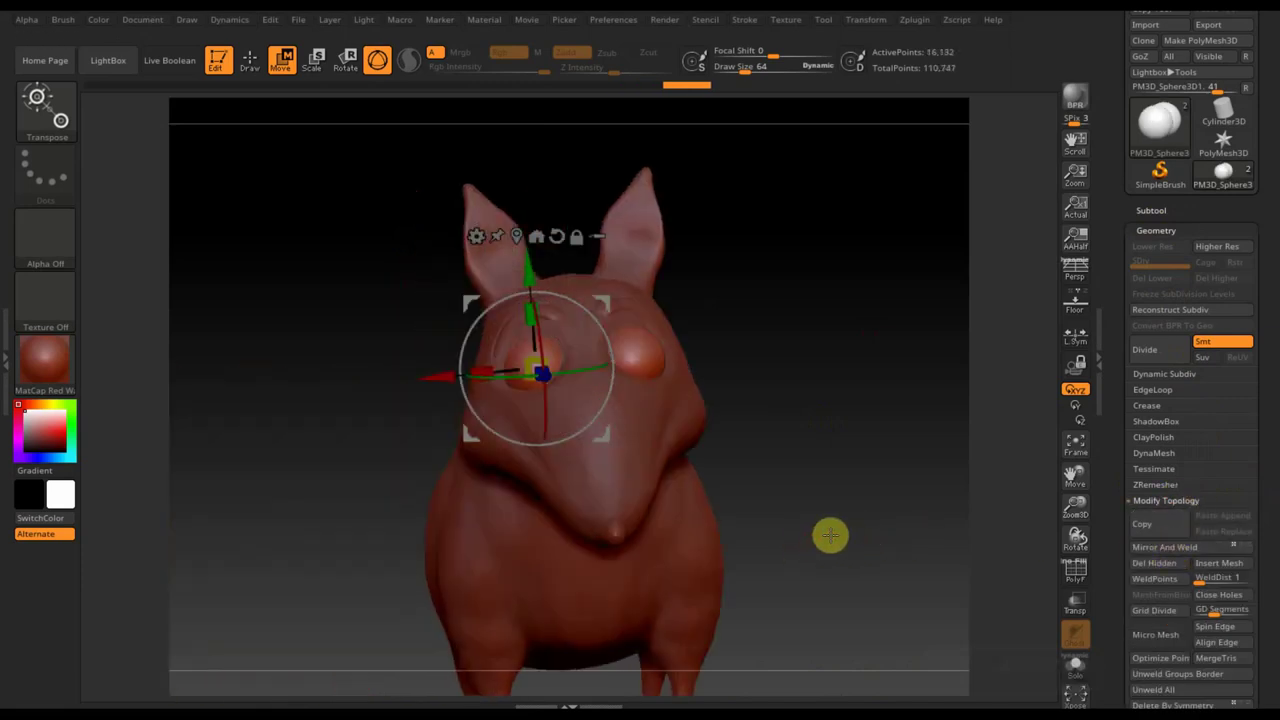
{"action": "left_click_drag", "start_coordinate": [865, 528], "coordinate": [811, 526]}
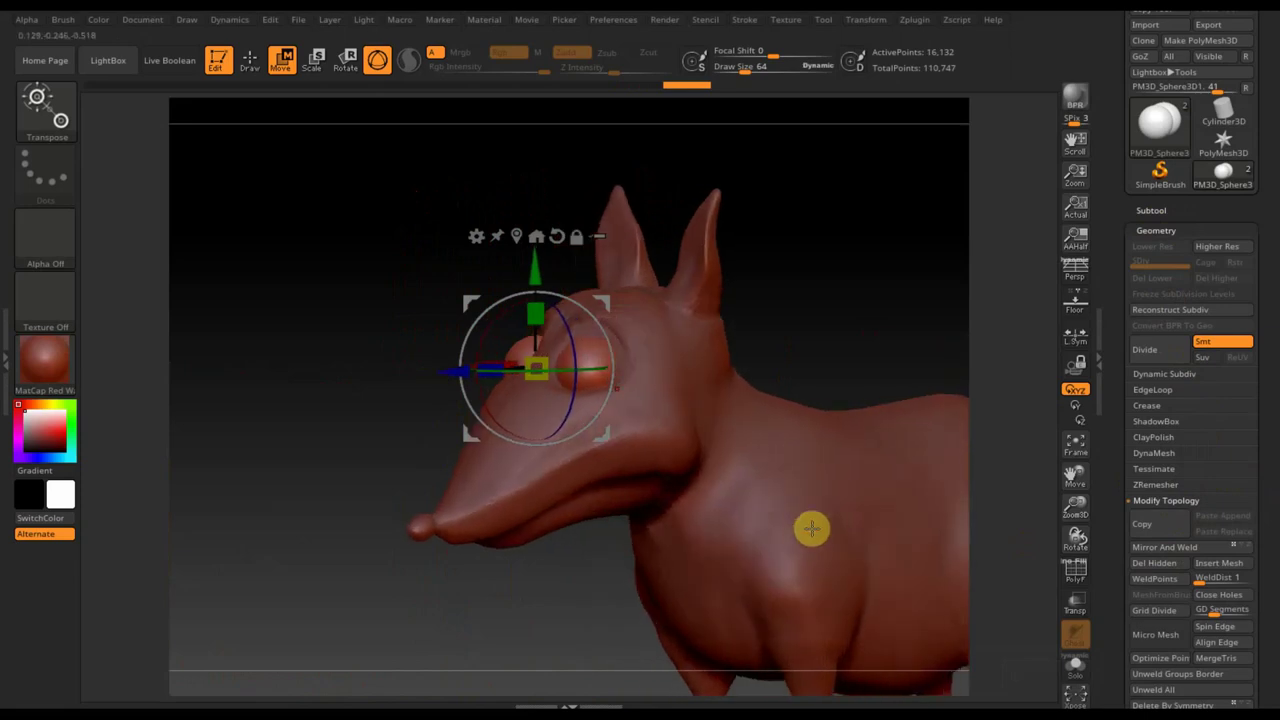
{"action": "left_click_drag", "start_coordinate": [851, 309], "coordinate": [431, 197]}
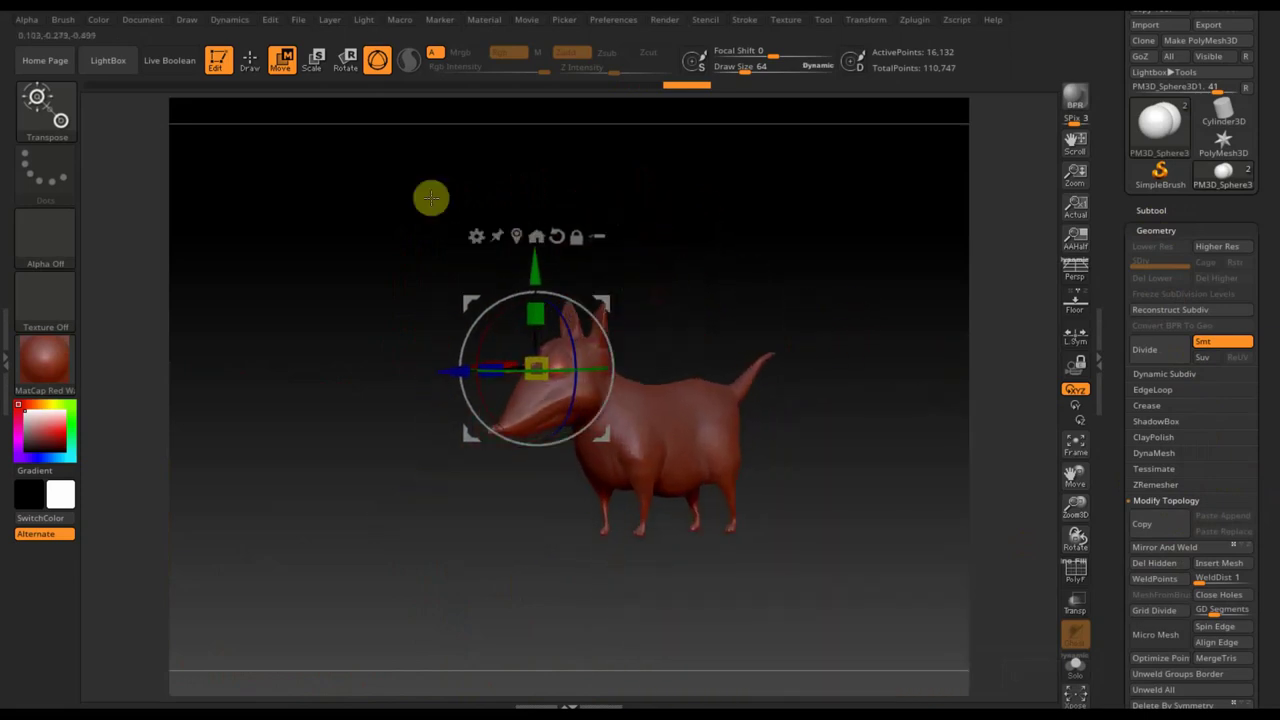
Return to Draw mode and zoom and pan until the dog fills the canvas
{"action": "left_click", "coordinate": [249, 60]}
{"action": "mouse_move", "coordinate": [882, 379]}
{"action": "left_mouse_down", "text": "alt"}
{"action": "mouse_move", "coordinate": [800, 351]}
{"action": "mouse_move", "coordinate": [866, 494]}
{"action": "left_mouse_up", "text": "alt"}
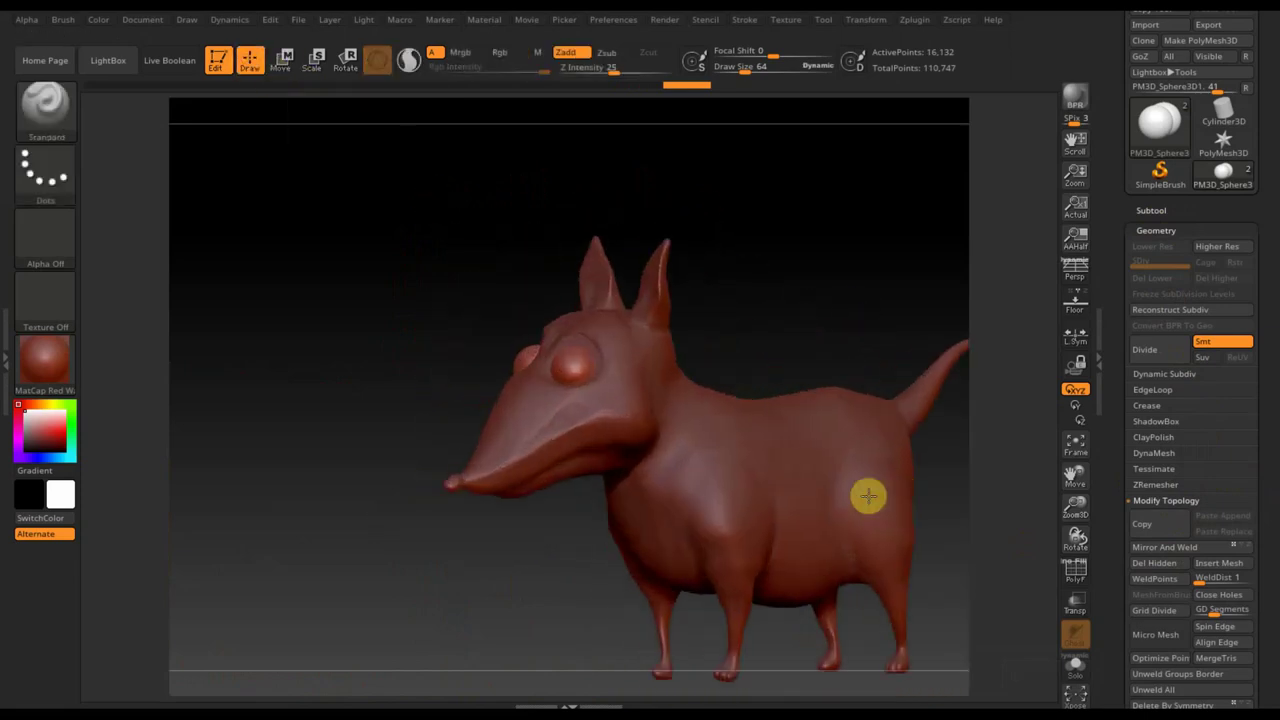
{"action": "left_click_drag", "start_coordinate": [803, 334], "coordinate": [612, 231], "text": "alt"}
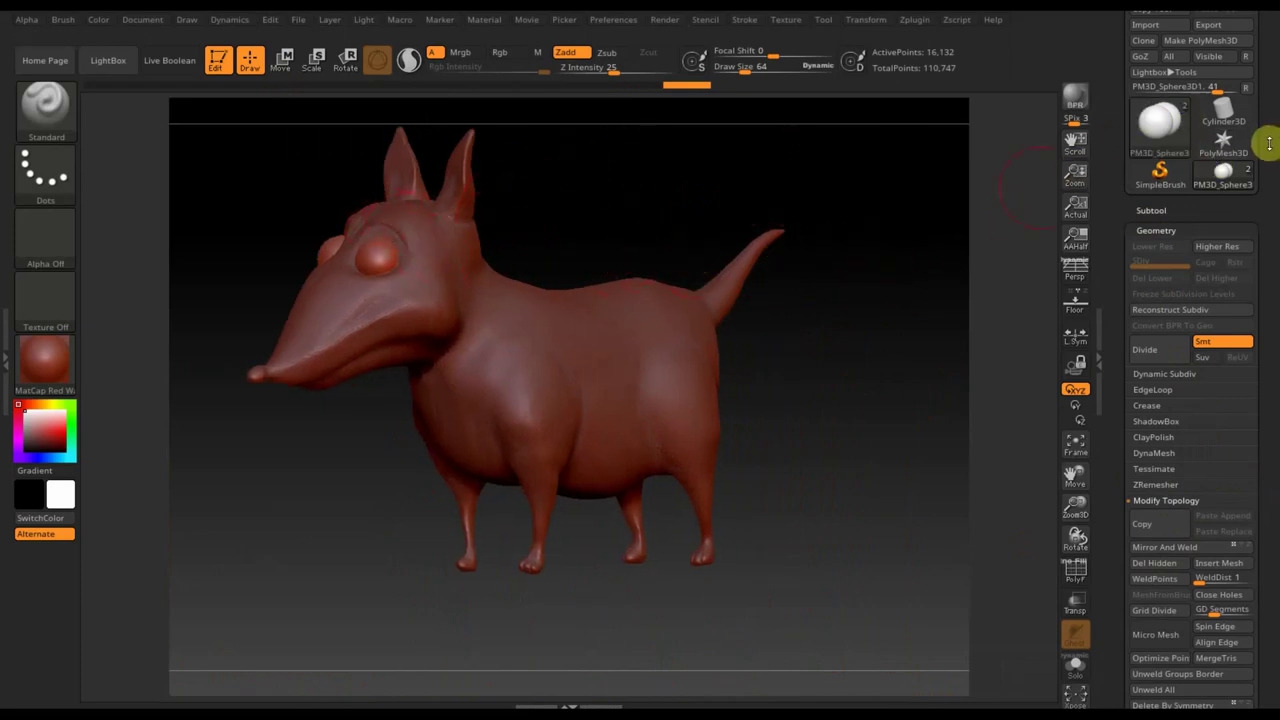
Activate the спарки2 dog body subtool and adjust the subtool list's visible count
{"action": "left_click_drag", "start_coordinate": [1266, 137], "coordinate": [1266, 200]}
{"action": "left_click", "coordinate": [1151, 280]}
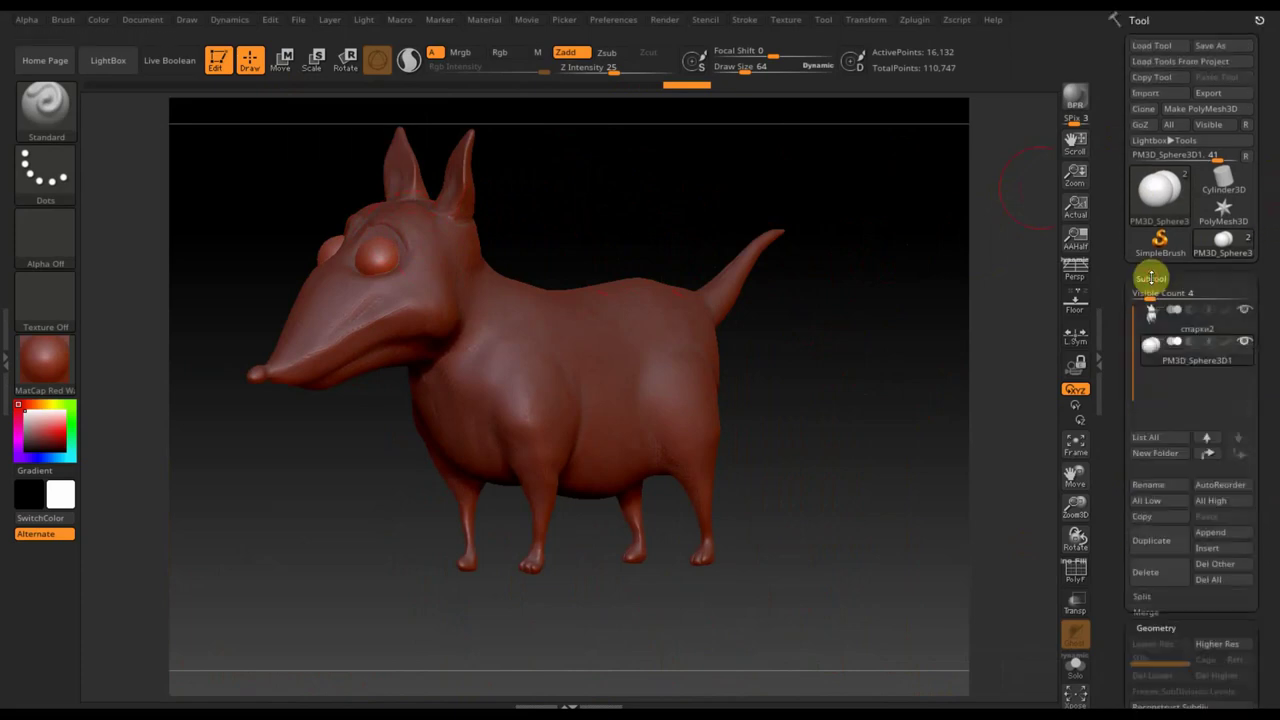
{"action": "left_click", "coordinate": [1152, 330]}
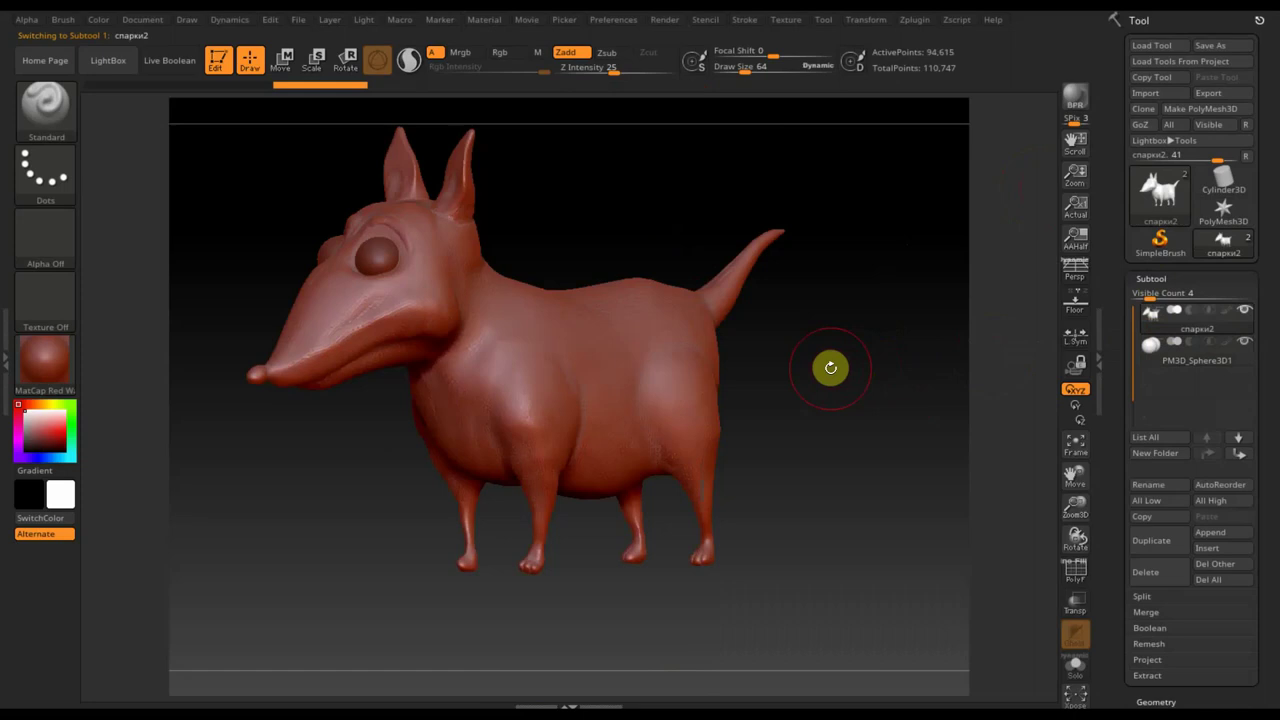
{"action": "left_click", "coordinate": [1157, 364]}
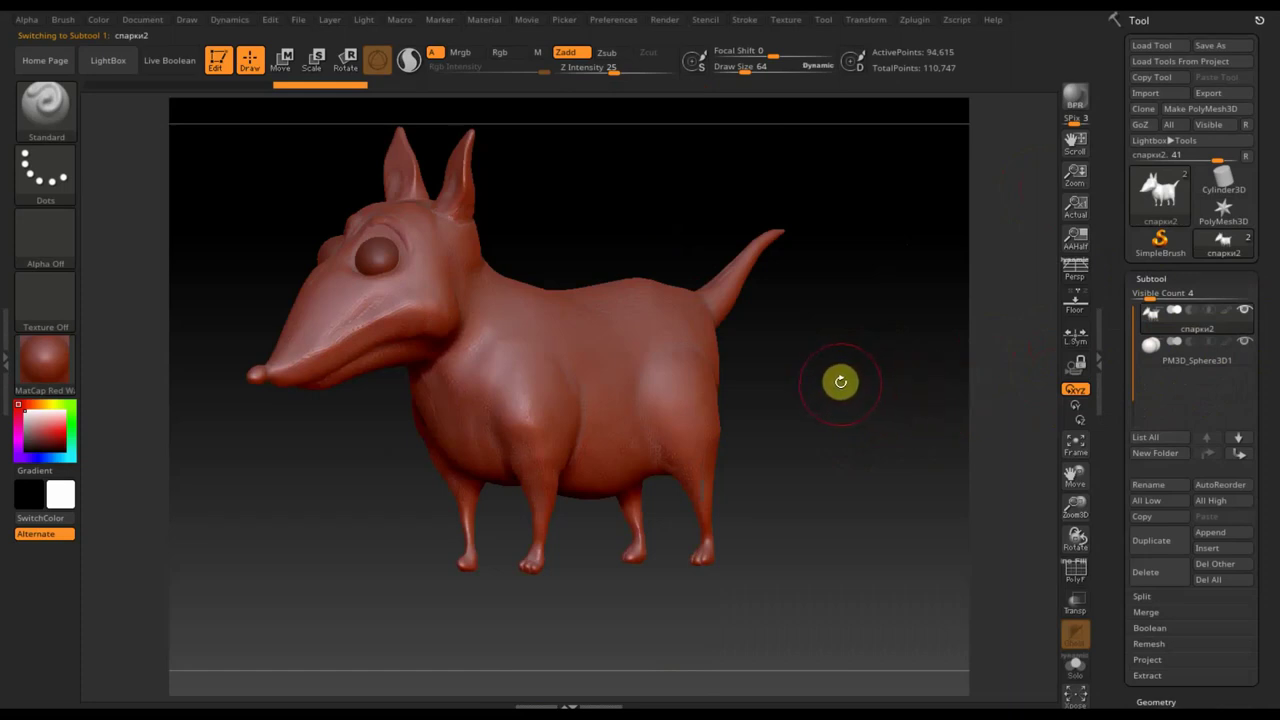
{"action": "left_click", "coordinate": [1150, 294]}
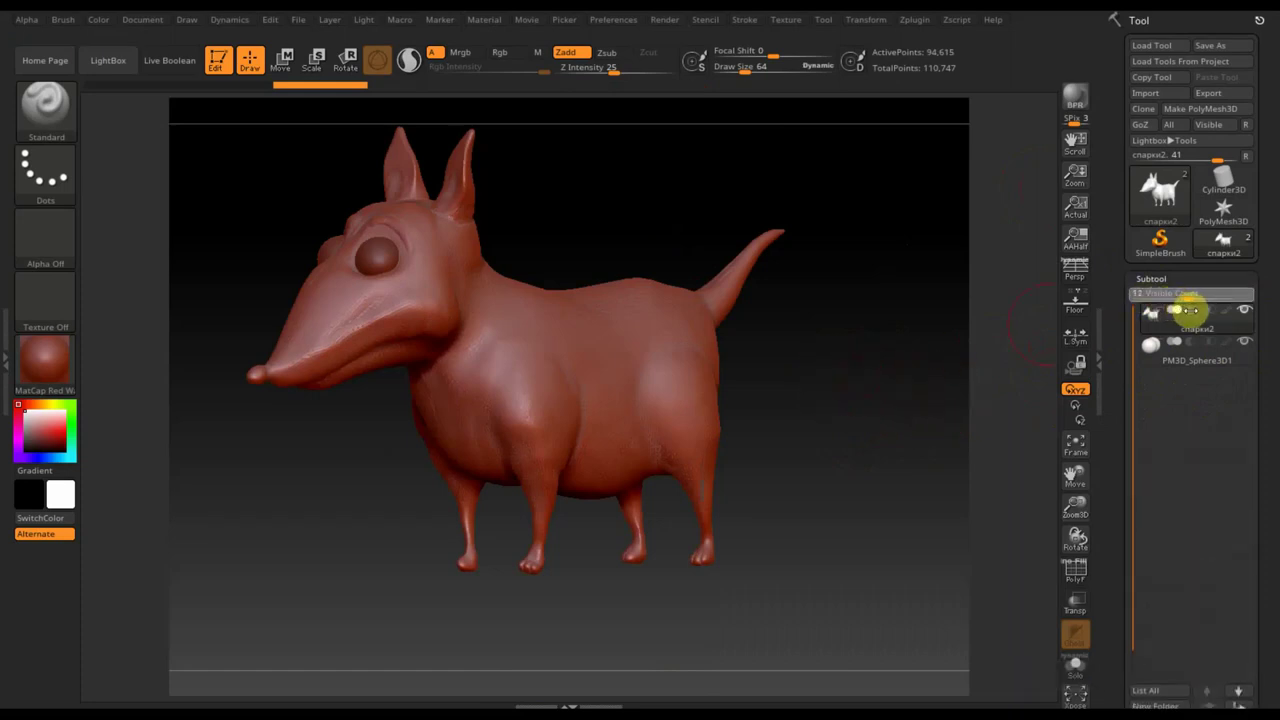
{"action": "mouse_move", "coordinate": [1195, 313]}
{"action": "left_mouse_down"}
{"action": "mouse_move", "coordinate": [1141, 314]}
{"action": "mouse_move", "coordinate": [1151, 309]}
{"action": "left_mouse_up"}
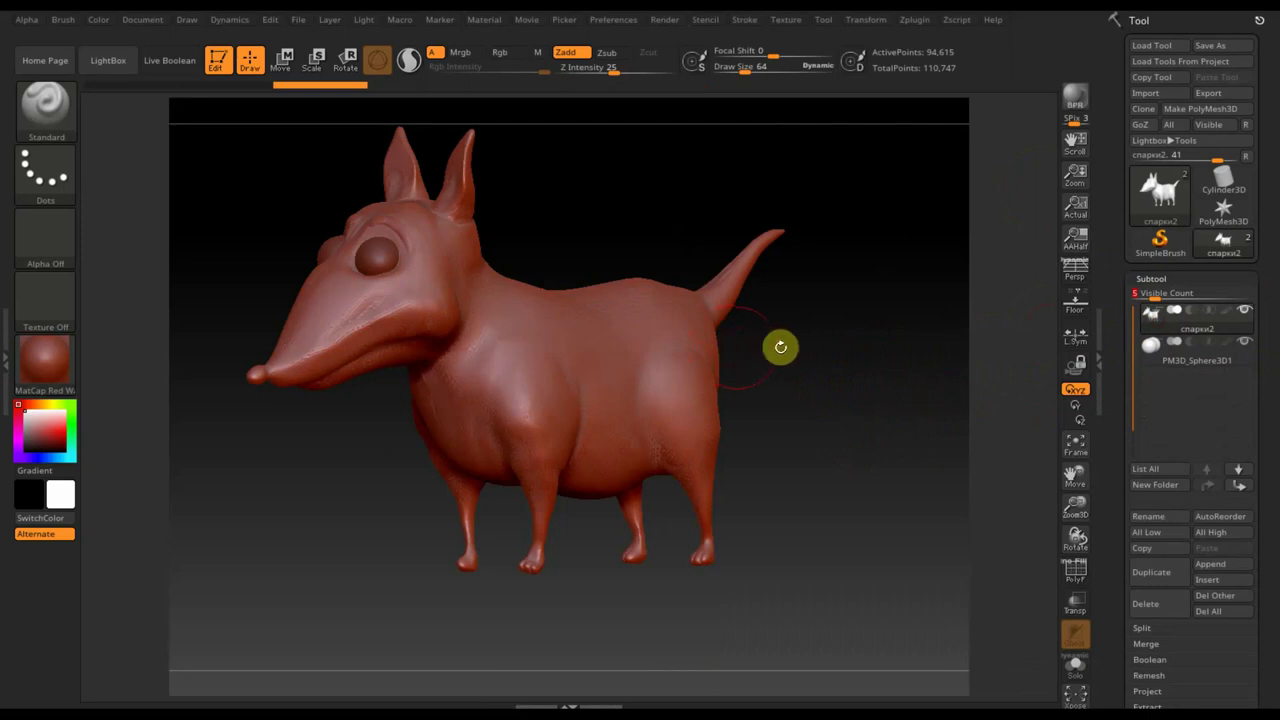
{"action": "left_click_drag", "start_coordinate": [820, 366], "coordinate": [797, 374]}
Frame the dog side-on and set a smaller Draw Size with Z Intensity around 42
{"action": "key", "text": "shift"}
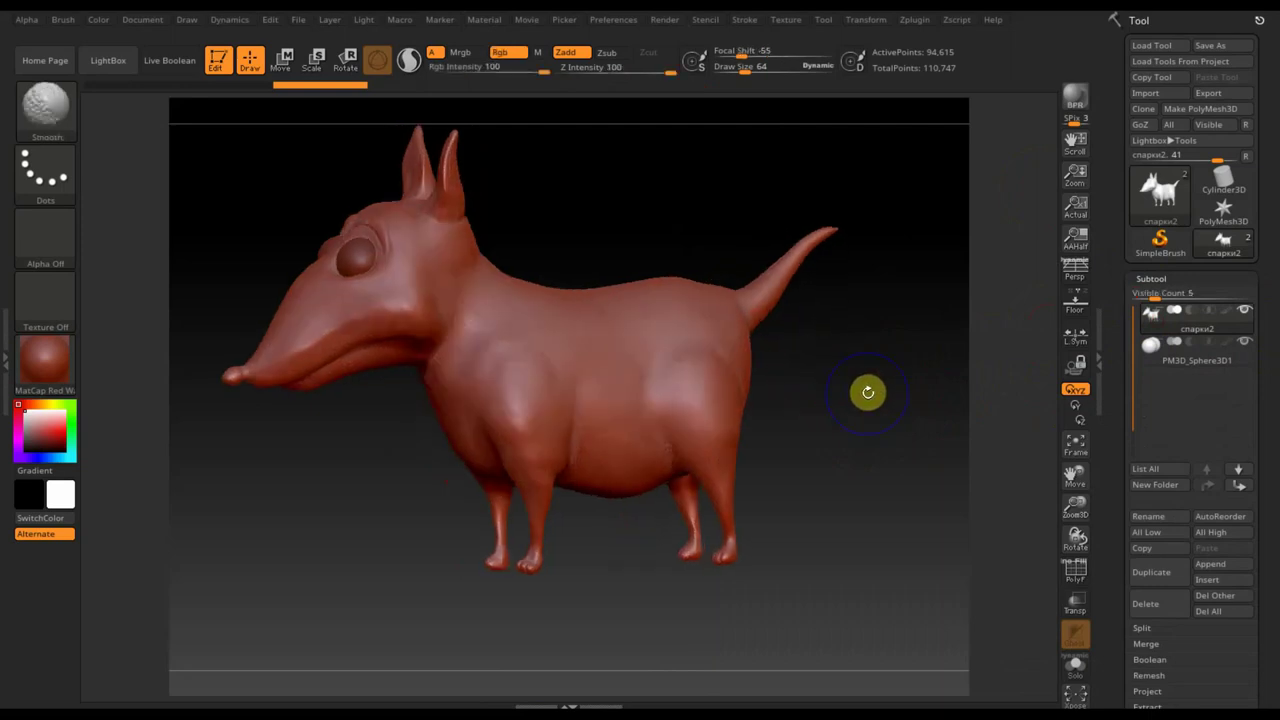
{"action": "left_click_drag", "start_coordinate": [870, 392], "coordinate": [869, 420], "text": "shift"}
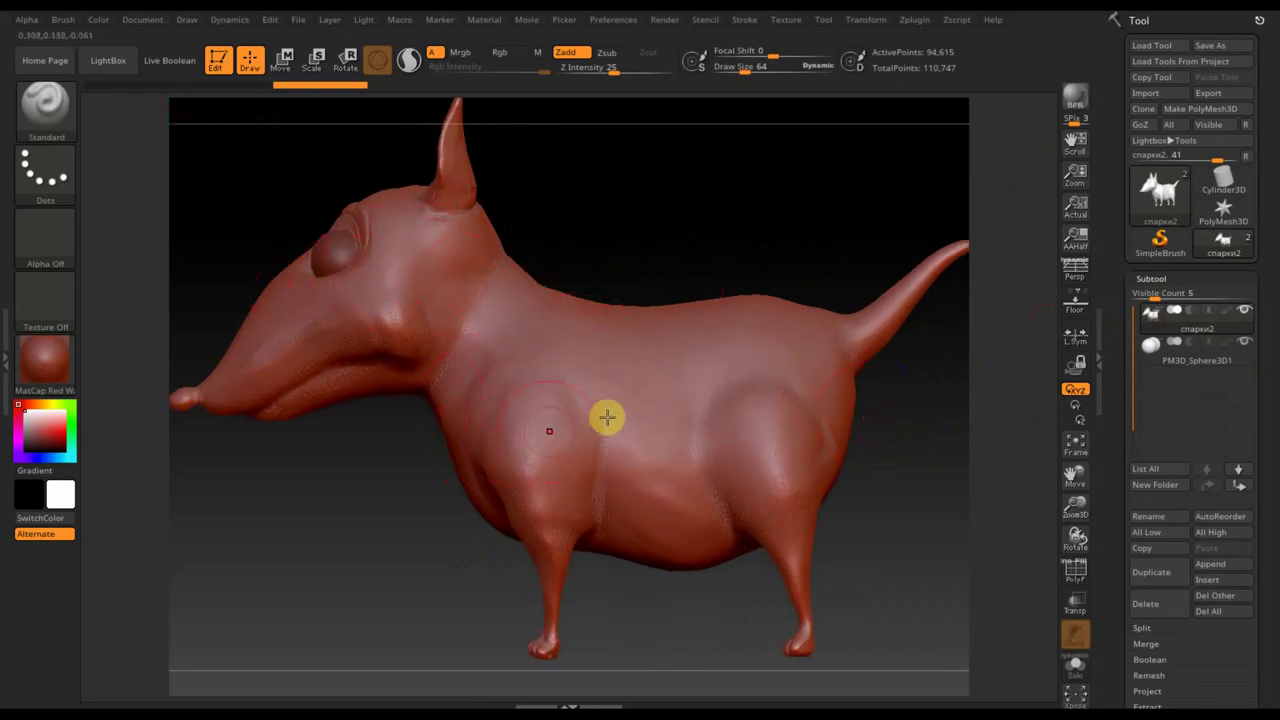
{"action": "left_click_drag", "start_coordinate": [677, 251], "coordinate": [803, 260], "text": "shift"}
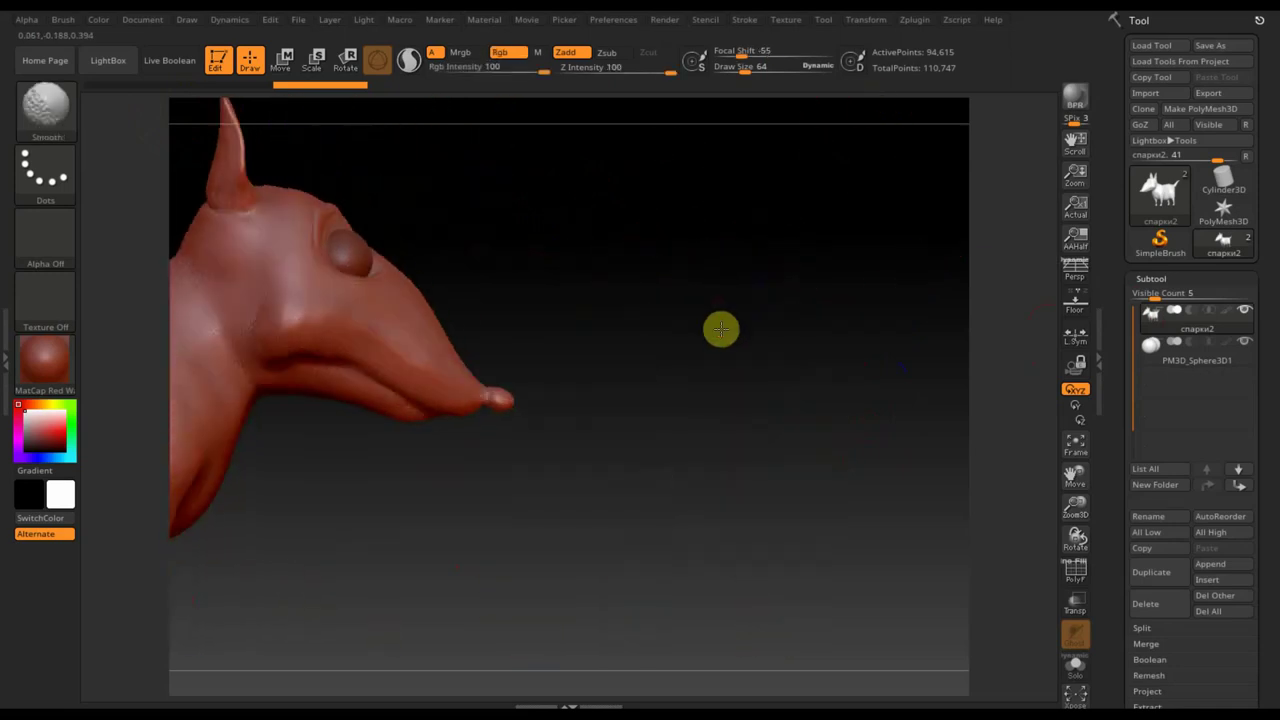
{"action": "left_click_drag", "start_coordinate": [600, 355], "coordinate": [1011, 357], "text": "alt"}
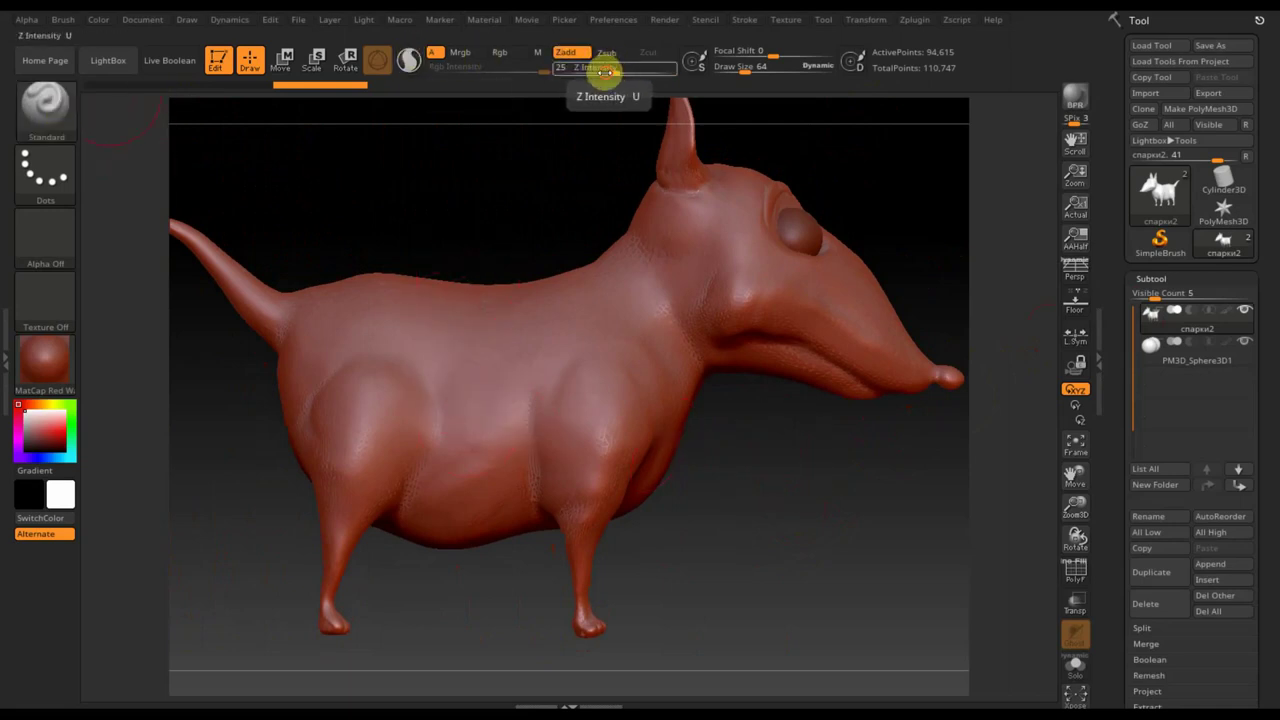
{"action": "left_click_drag", "start_coordinate": [605, 72], "coordinate": [594, 74]}
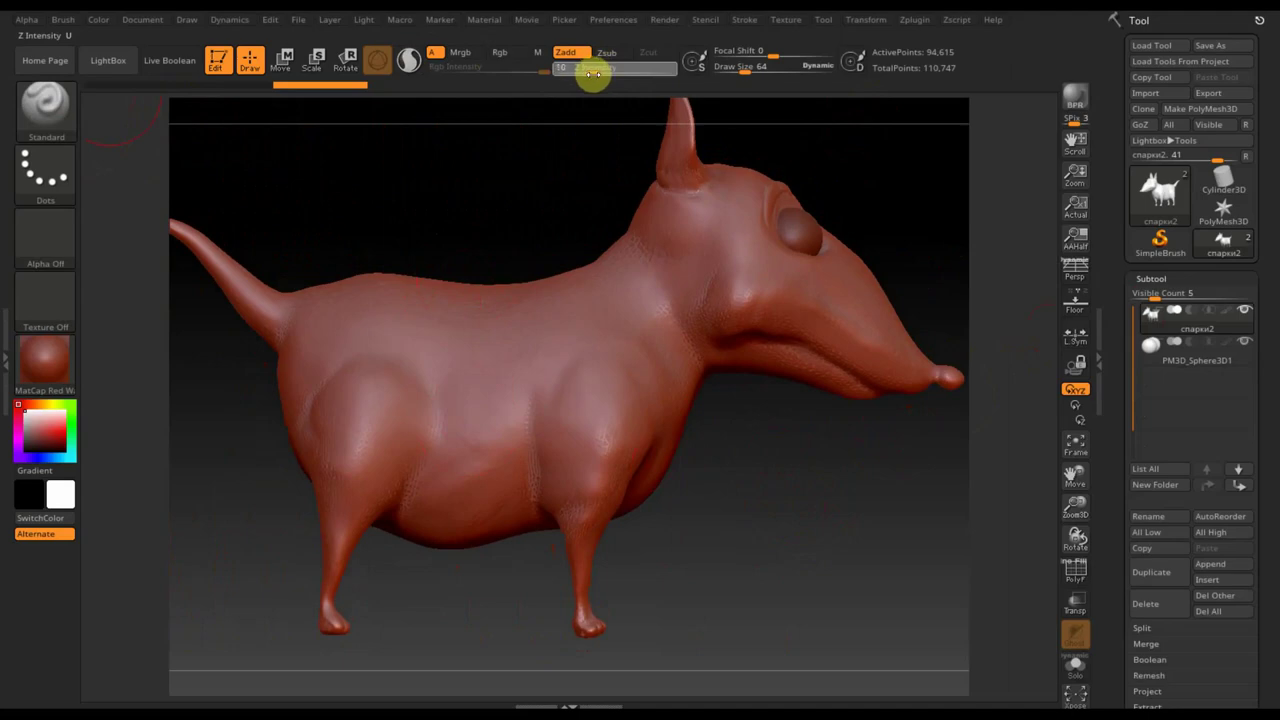
{"action": "left_click_drag", "start_coordinate": [592, 75], "coordinate": [590, 74]}
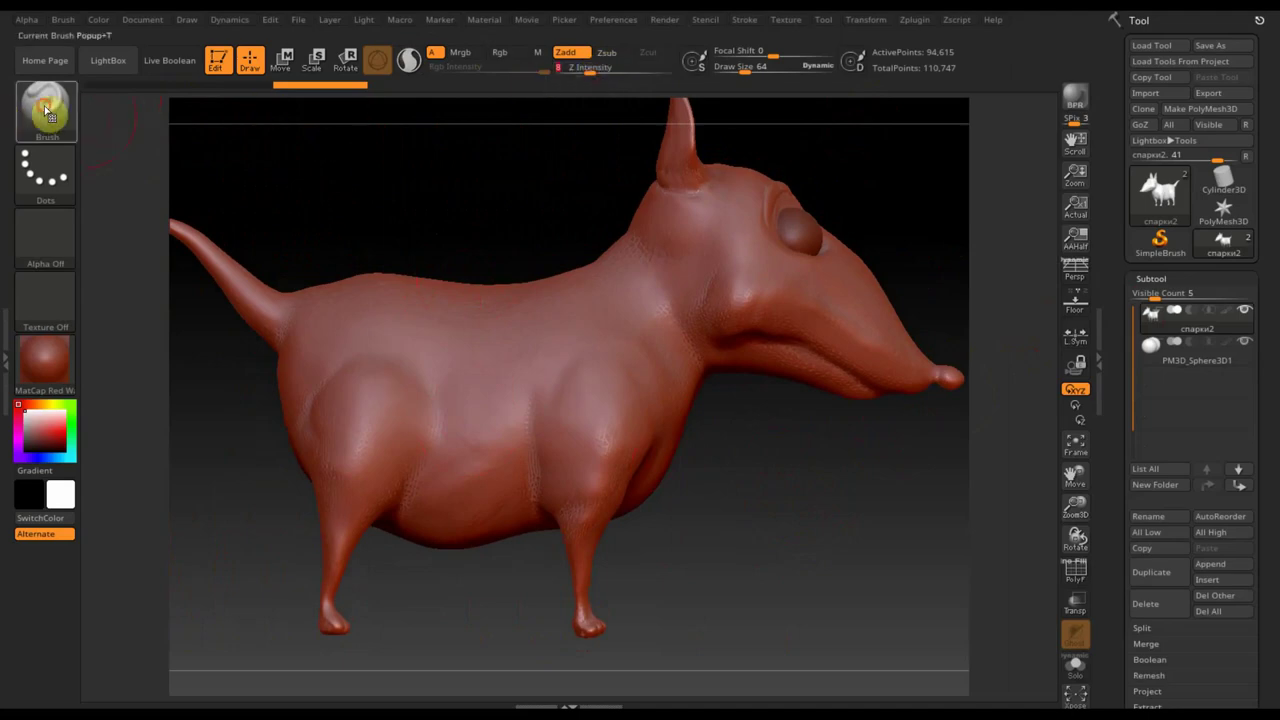
{"action": "left_click", "coordinate": [45, 113]}
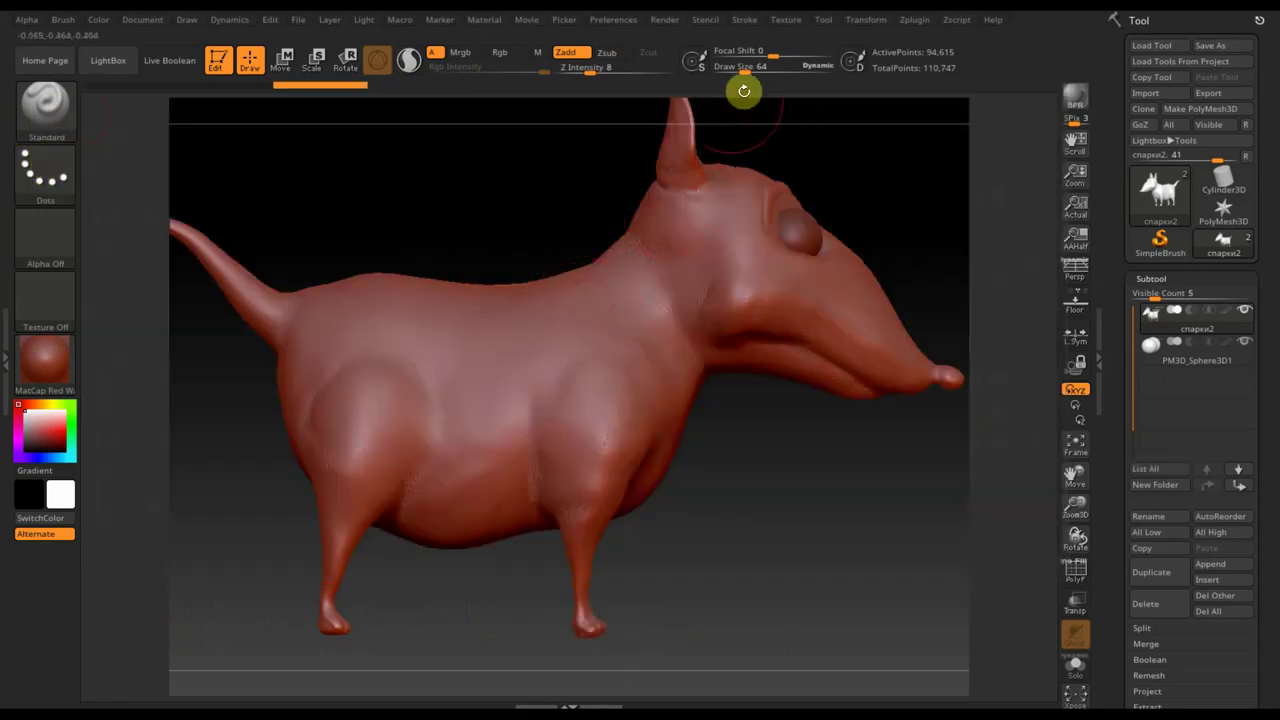
{"action": "left_click_drag", "start_coordinate": [744, 67], "coordinate": [735, 72]}
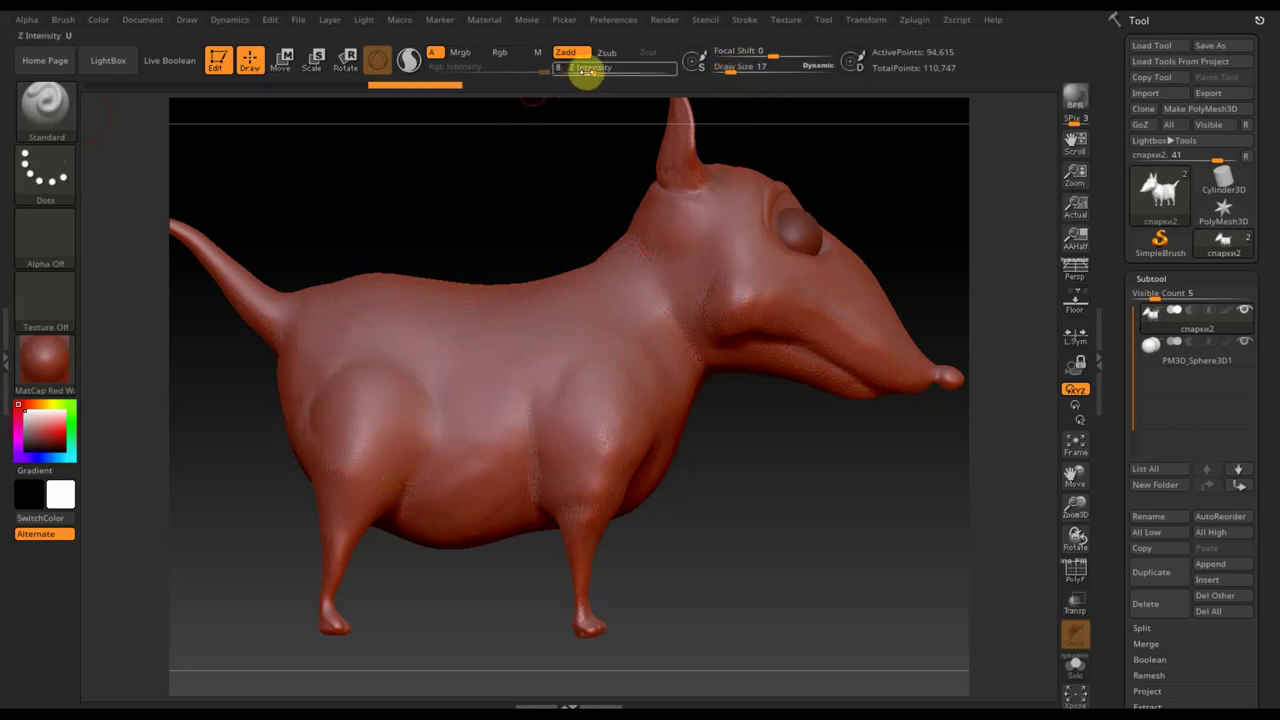
{"action": "left_click_drag", "start_coordinate": [633, 76], "coordinate": [629, 76]}
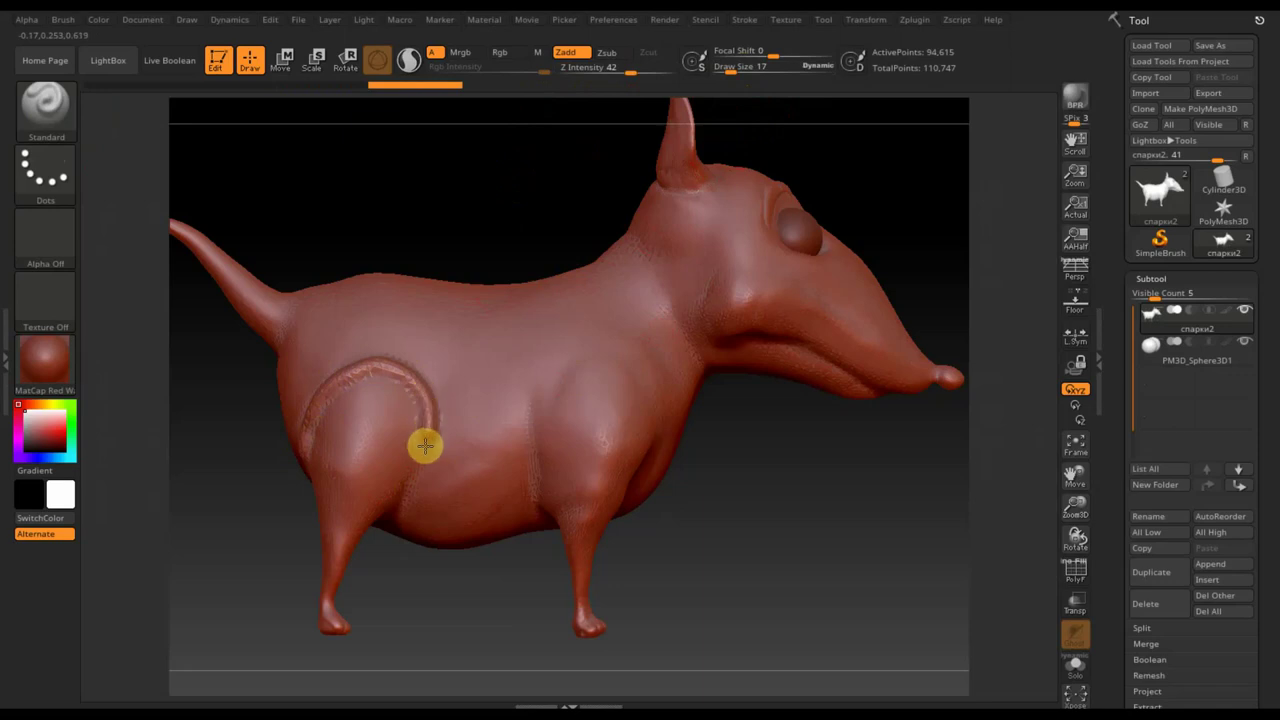
Sculpt a raised seam ridge curving over and down around the hind haunch
{"action": "left_click_drag", "start_coordinate": [401, 485], "coordinate": [459, 429]}
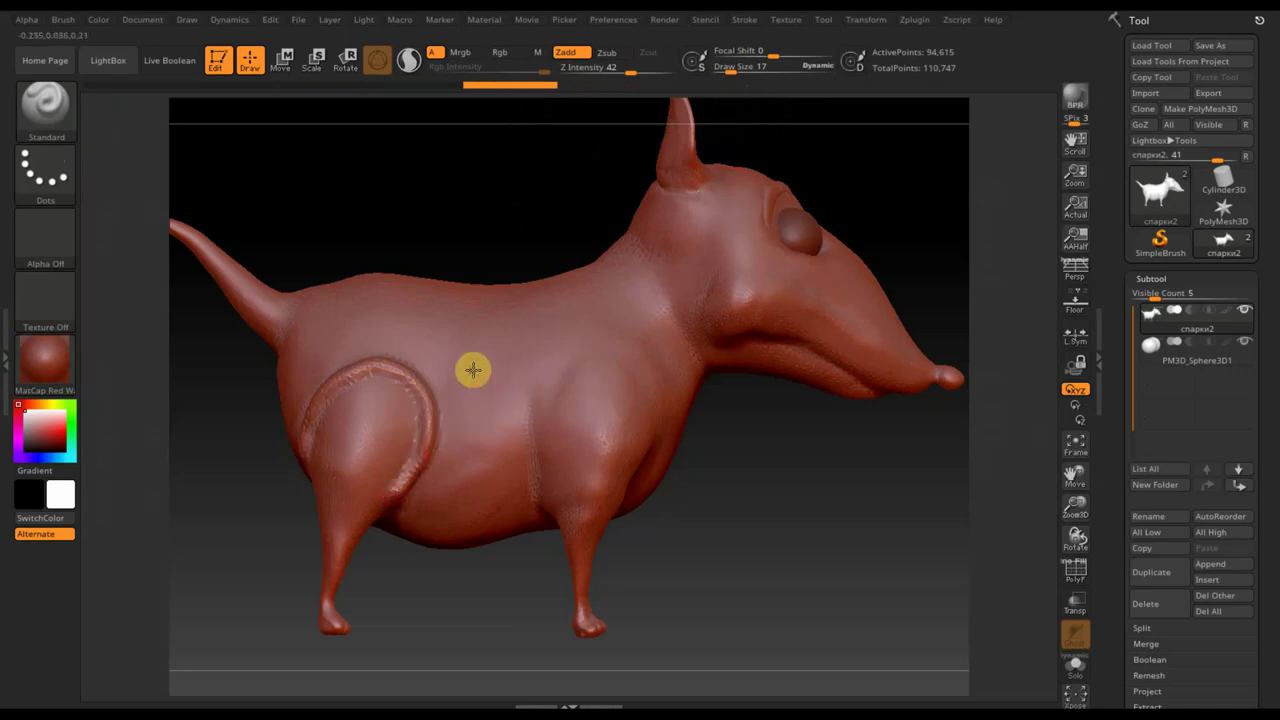
{"action": "key", "text": "ctrl+z"}
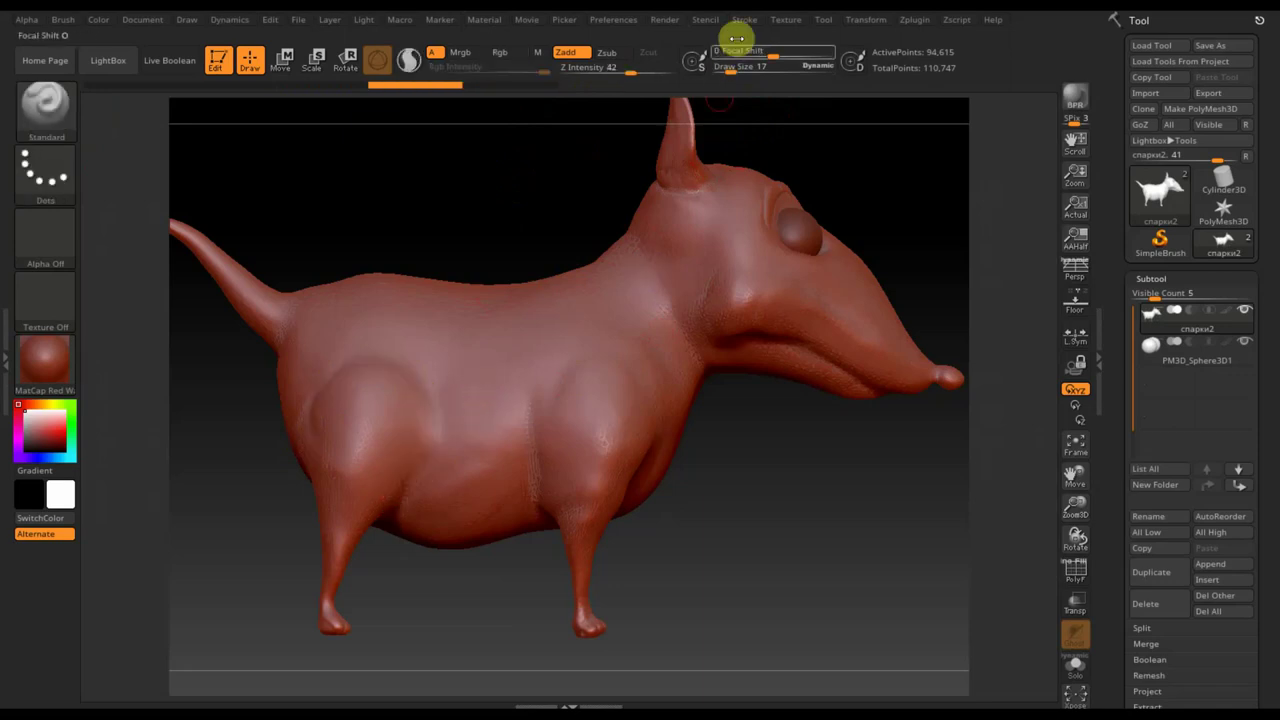
{"action": "left_click_drag", "start_coordinate": [628, 72], "coordinate": [614, 78]}
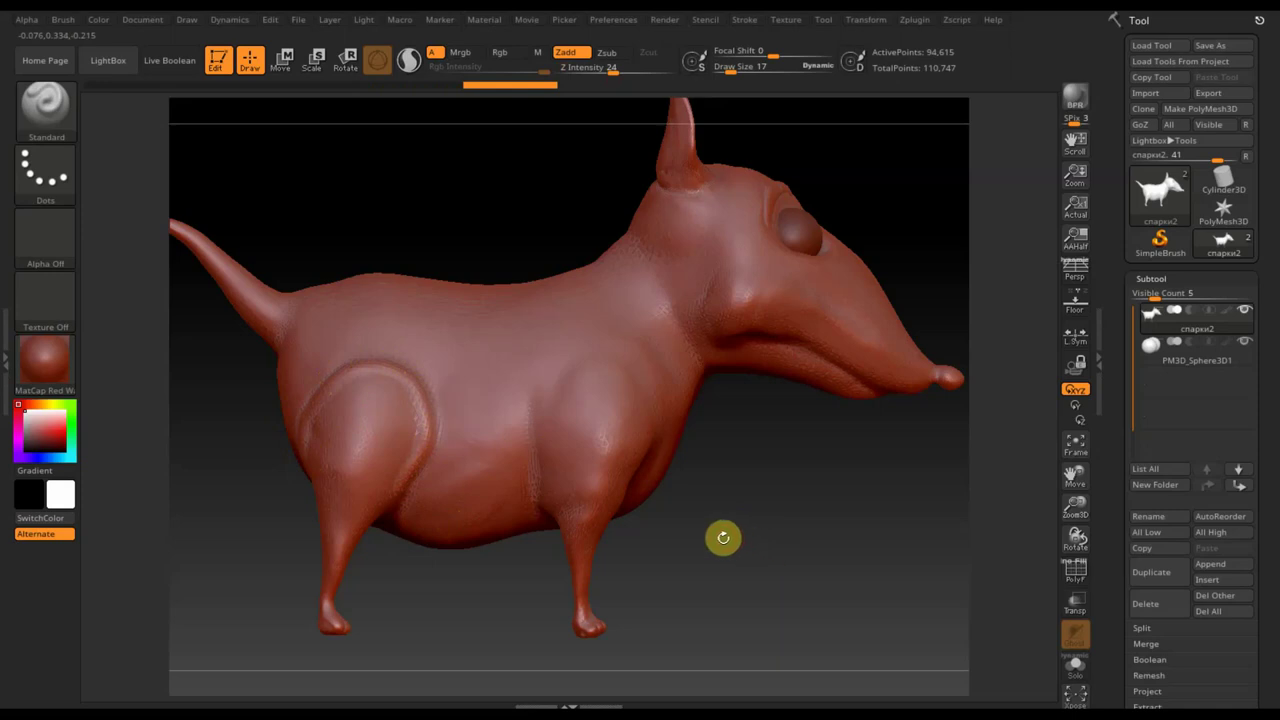
{"action": "left_click_drag", "start_coordinate": [723, 537], "coordinate": [806, 586], "text": "alt"}
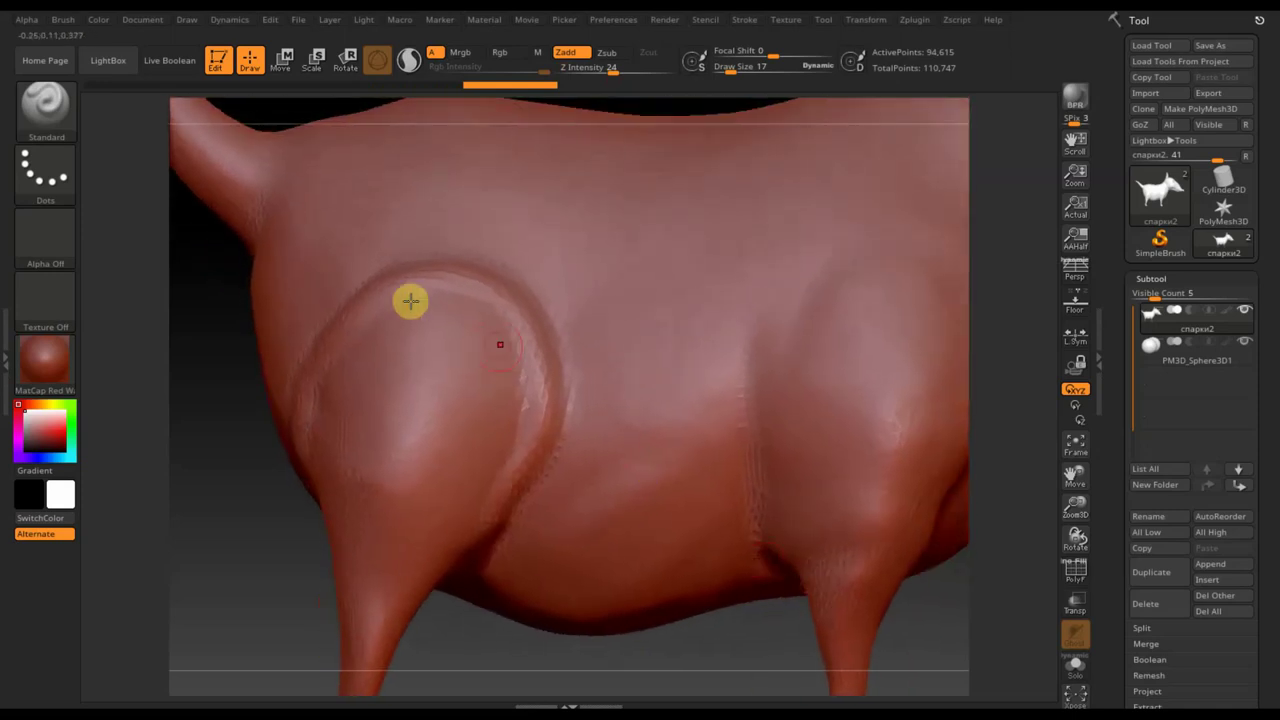
{"action": "left_click_drag", "start_coordinate": [733, 64], "coordinate": [730, 70]}
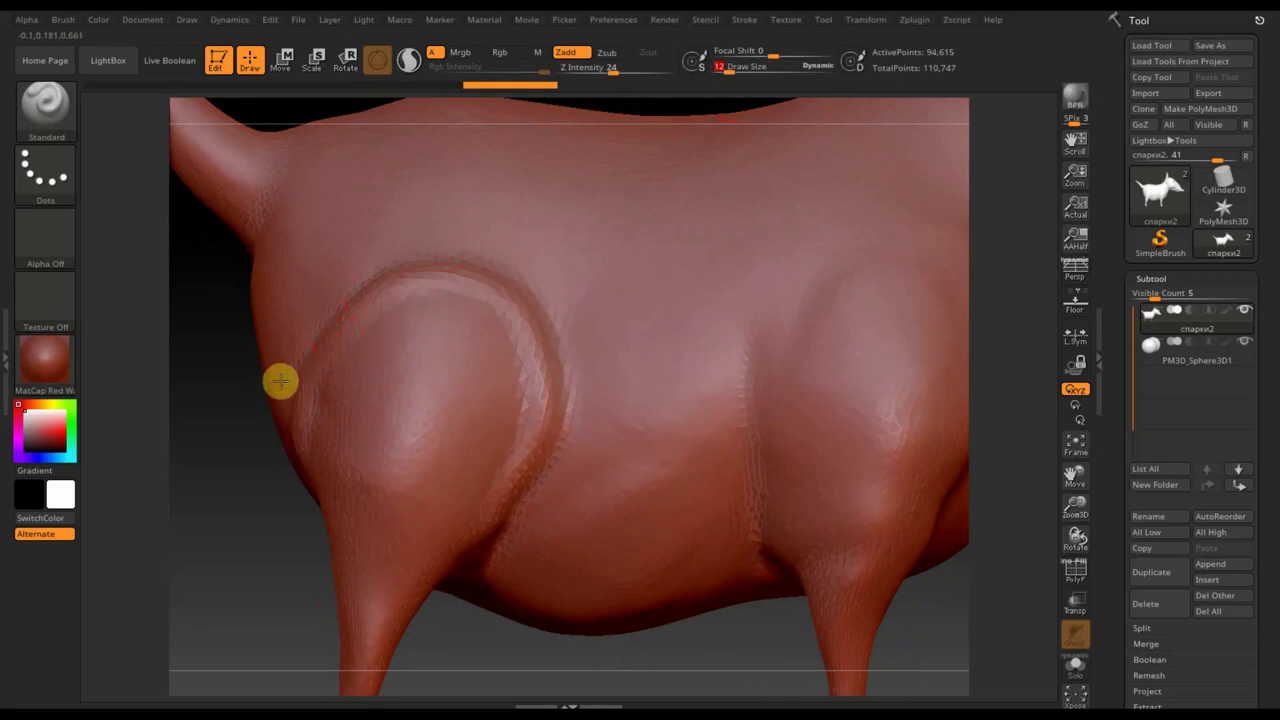
{"action": "mouse_move", "coordinate": [360, 268]}
{"action": "left_mouse_down"}
{"action": "mouse_move", "coordinate": [414, 249]}
{"action": "mouse_move", "coordinate": [479, 249]}
{"action": "left_mouse_up"}
{"action": "left_click_drag", "start_coordinate": [539, 281], "coordinate": [556, 327]}
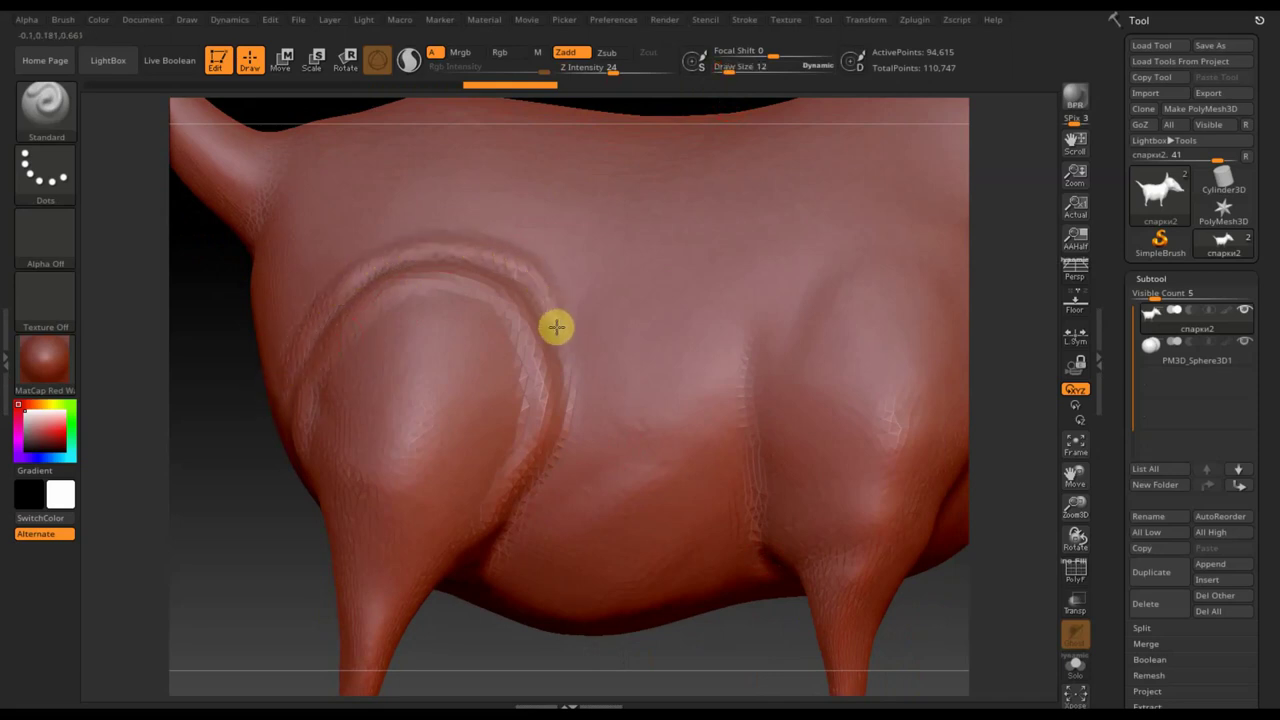
{"action": "left_click_drag", "start_coordinate": [562, 445], "coordinate": [510, 517]}
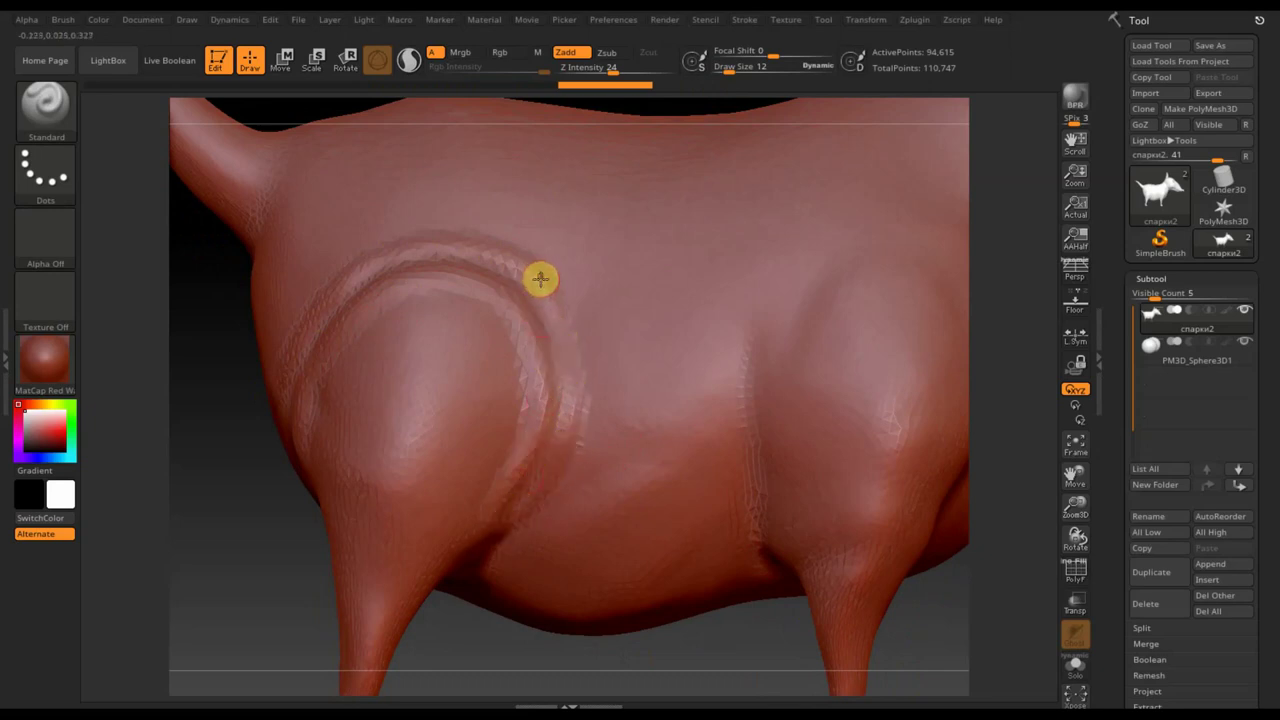
{"action": "mouse_move", "coordinate": [540, 277]}
{"action": "left_mouse_down"}
{"action": "mouse_move", "coordinate": [569, 360]}
{"action": "mouse_move", "coordinate": [565, 427]}
{"action": "left_mouse_up"}
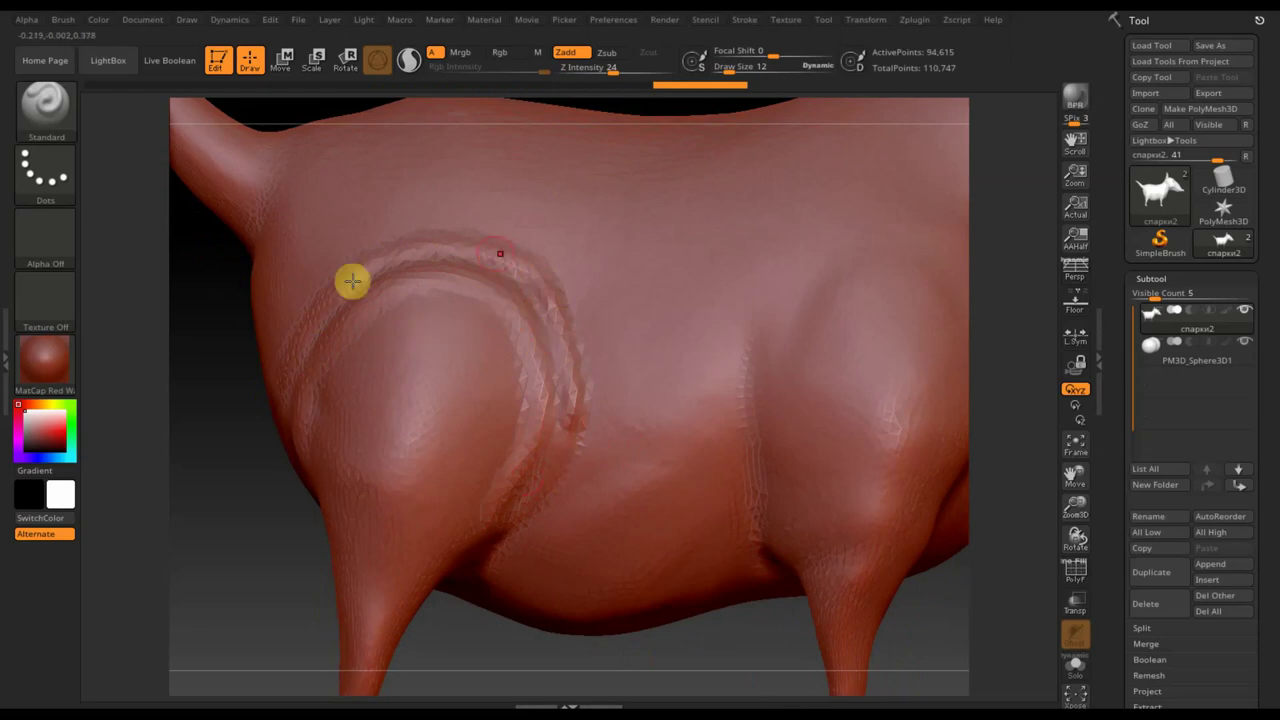
Shift-smooth the upper part and length of the haunch seam ridge
{"action": "left_click_drag", "start_coordinate": [223, 509], "coordinate": [311, 517]}
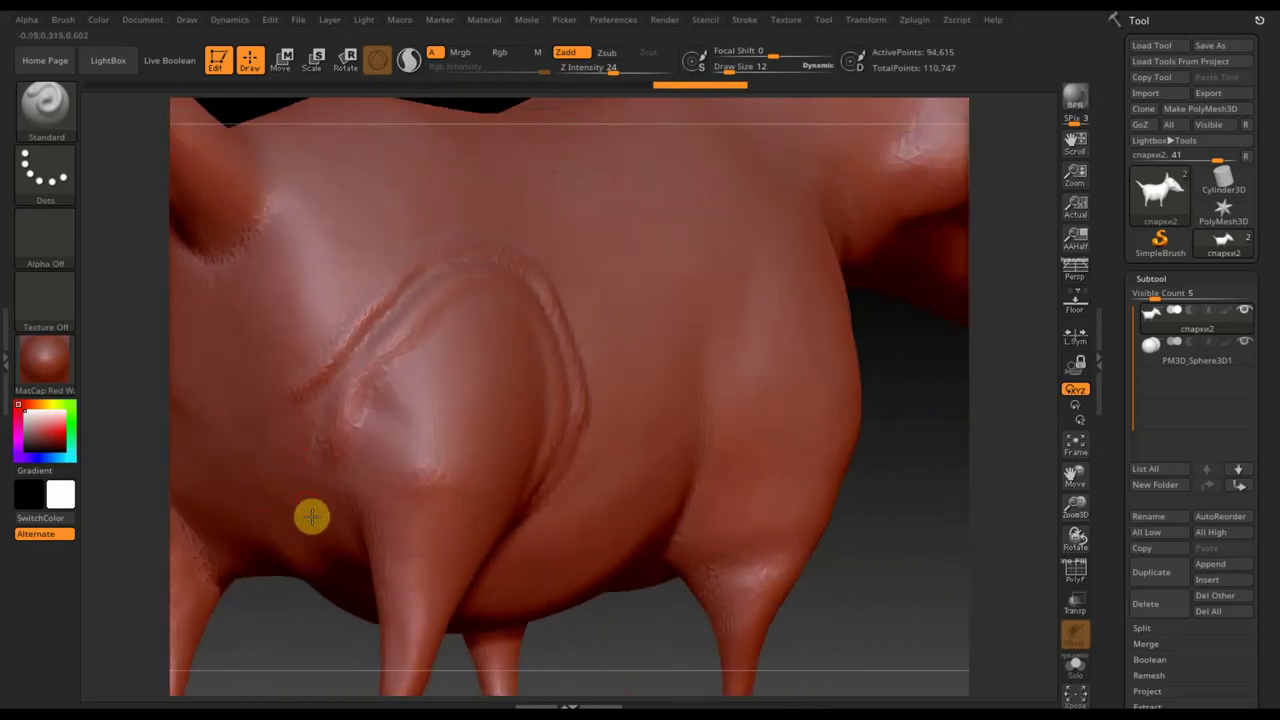
{"action": "mouse_move", "coordinate": [305, 443]}
{"action": "left_mouse_down"}
{"action": "mouse_move", "coordinate": [308, 366]}
{"action": "mouse_move", "coordinate": [381, 253]}
{"action": "left_mouse_up"}
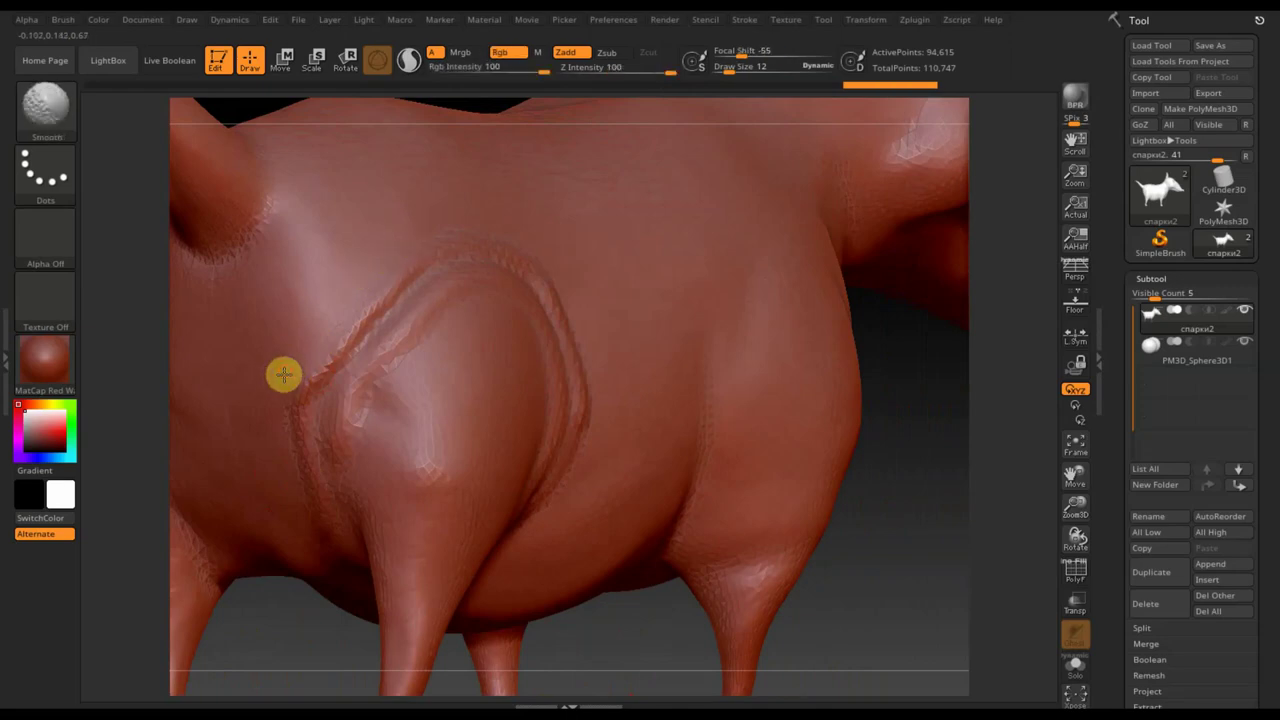
{"action": "left_click", "coordinate": [319, 537]}
{"action": "mouse_move", "coordinate": [677, 686]}
{"action": "left_mouse_down"}
{"action": "mouse_move", "coordinate": [591, 669]}
{"action": "mouse_move", "coordinate": [570, 620]}
{"action": "left_mouse_up"}
{"action": "left_click_drag", "start_coordinate": [397, 220], "coordinate": [543, 427], "text": "shift"}
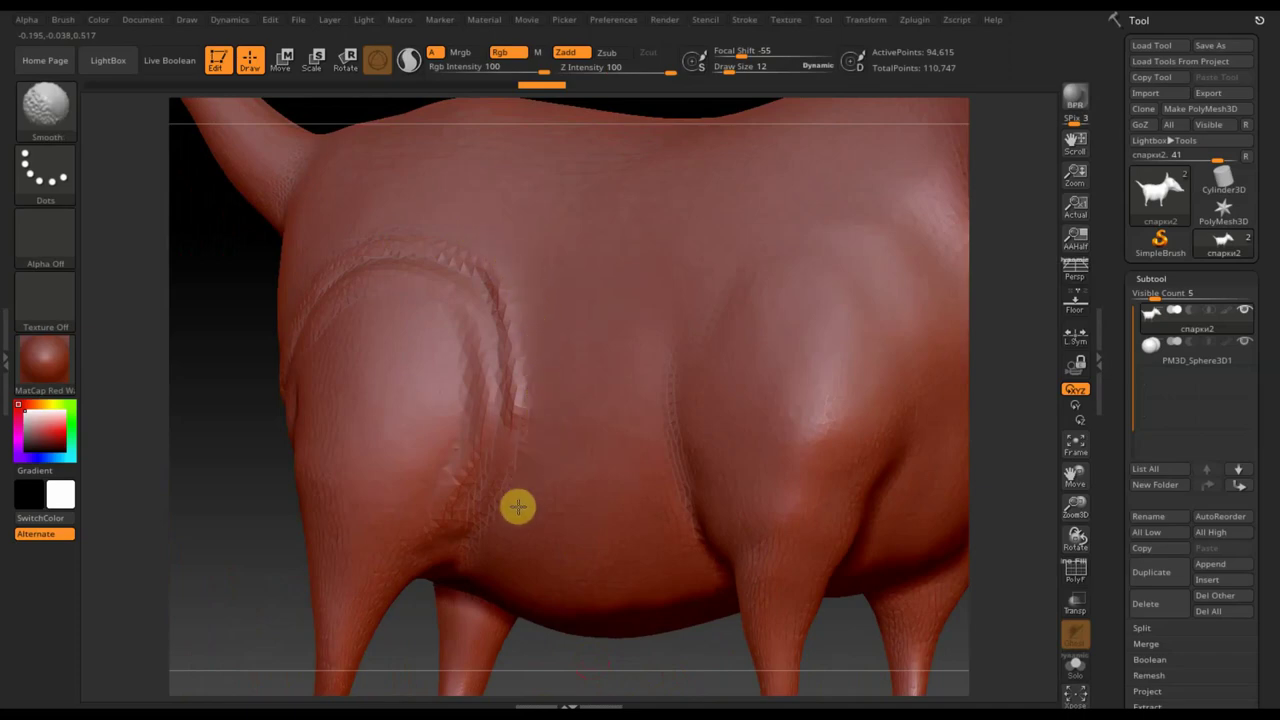
Subdivide the dog body with Ctrl+D to 567,680 active points, then hide the PolyF wireframe
{"action": "left_click", "coordinate": [1080, 571]}
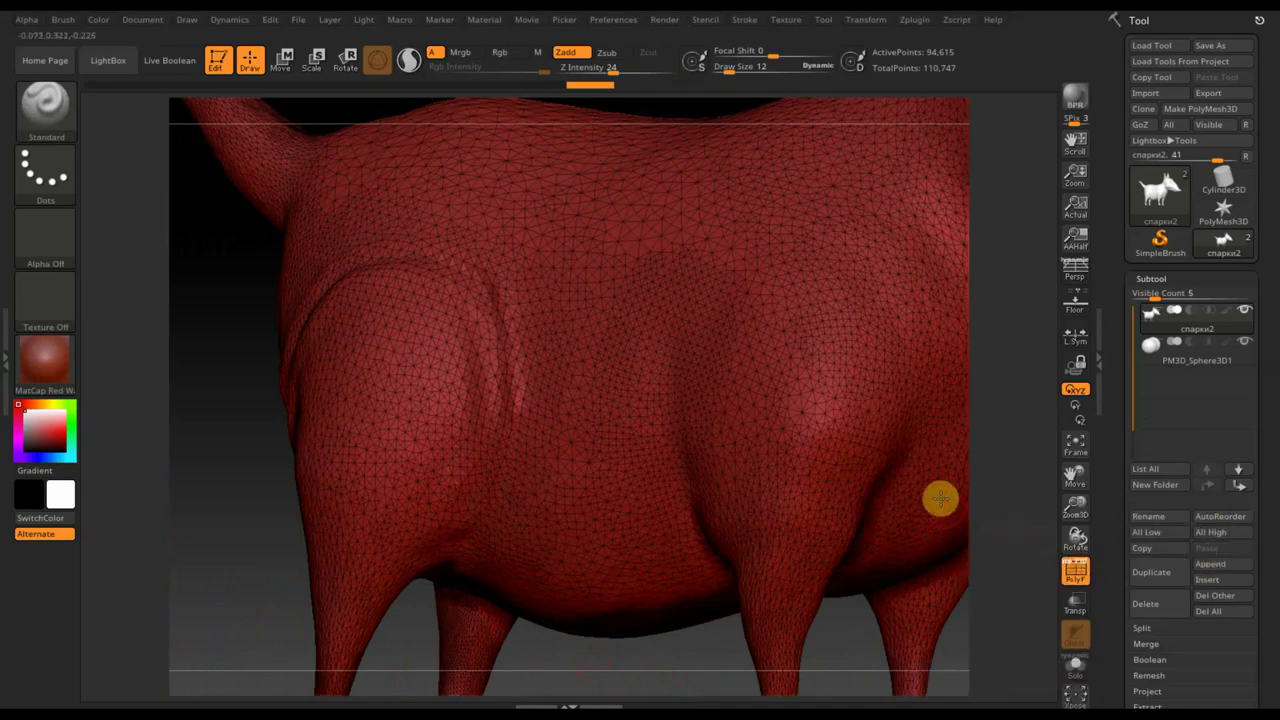
{"action": "key", "text": "ctrl"}
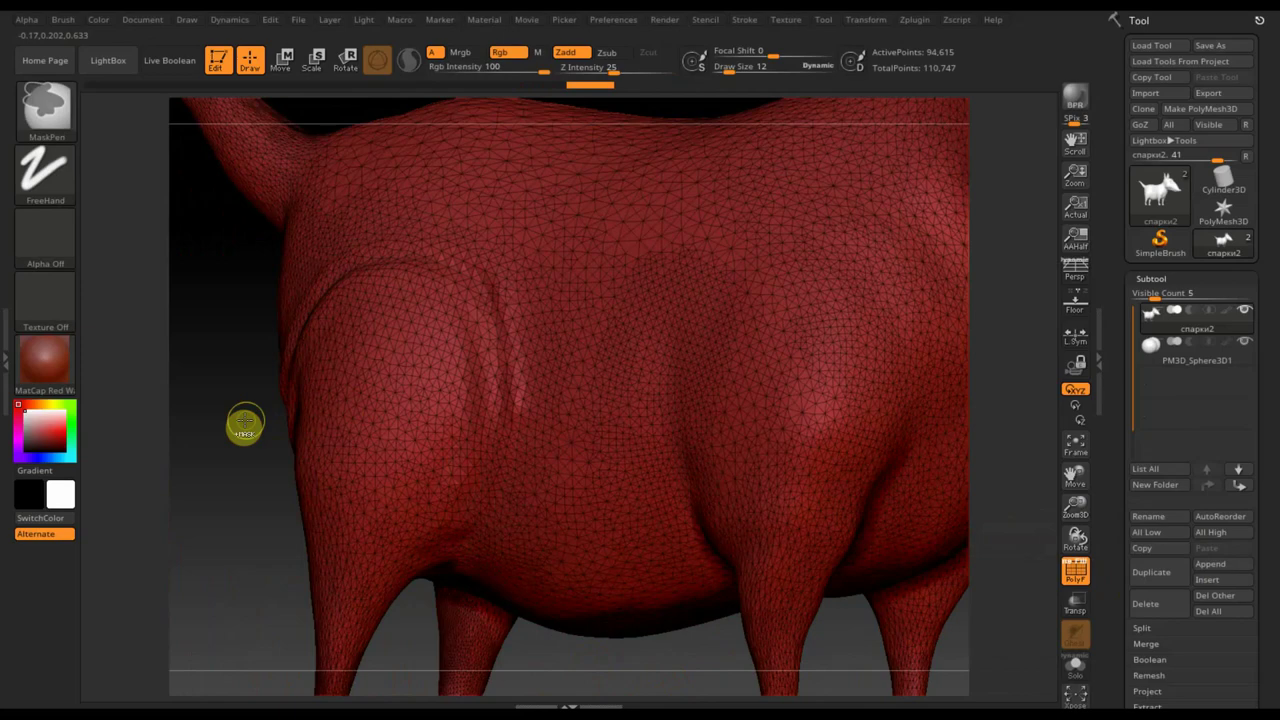
{"action": "key", "text": "ctrl+d"}
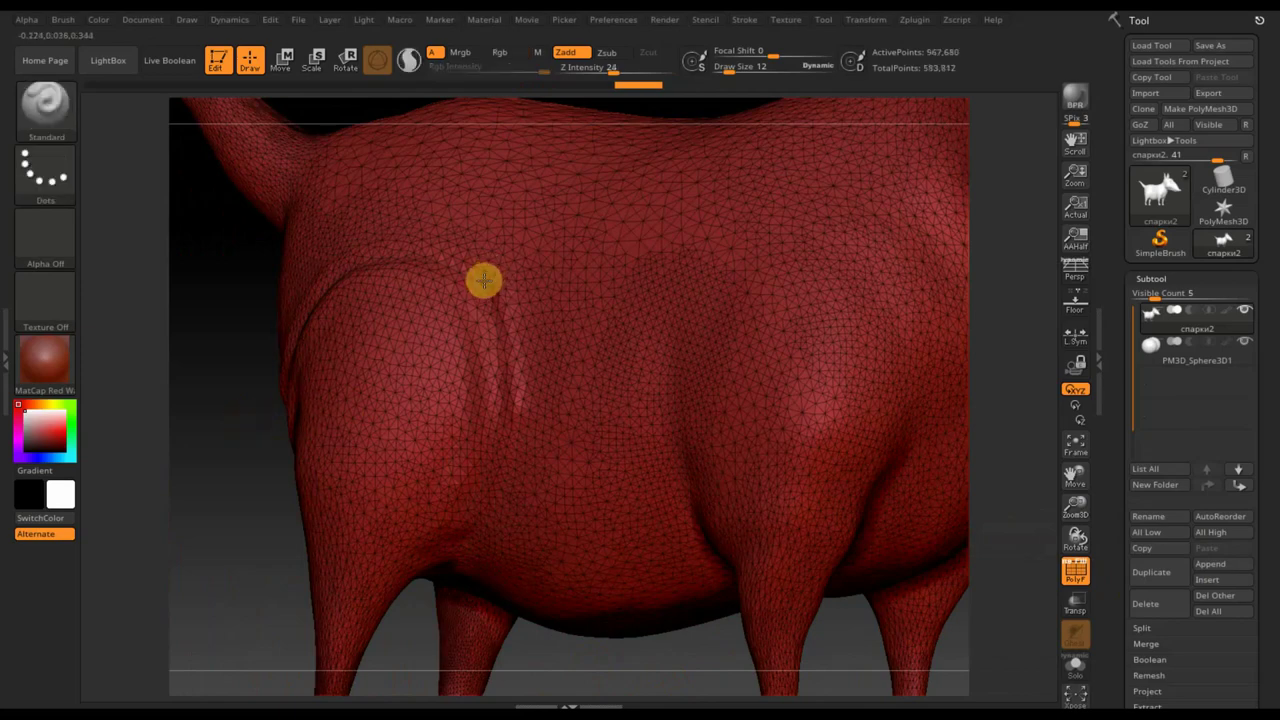
{"action": "left_click", "coordinate": [1076, 570]}
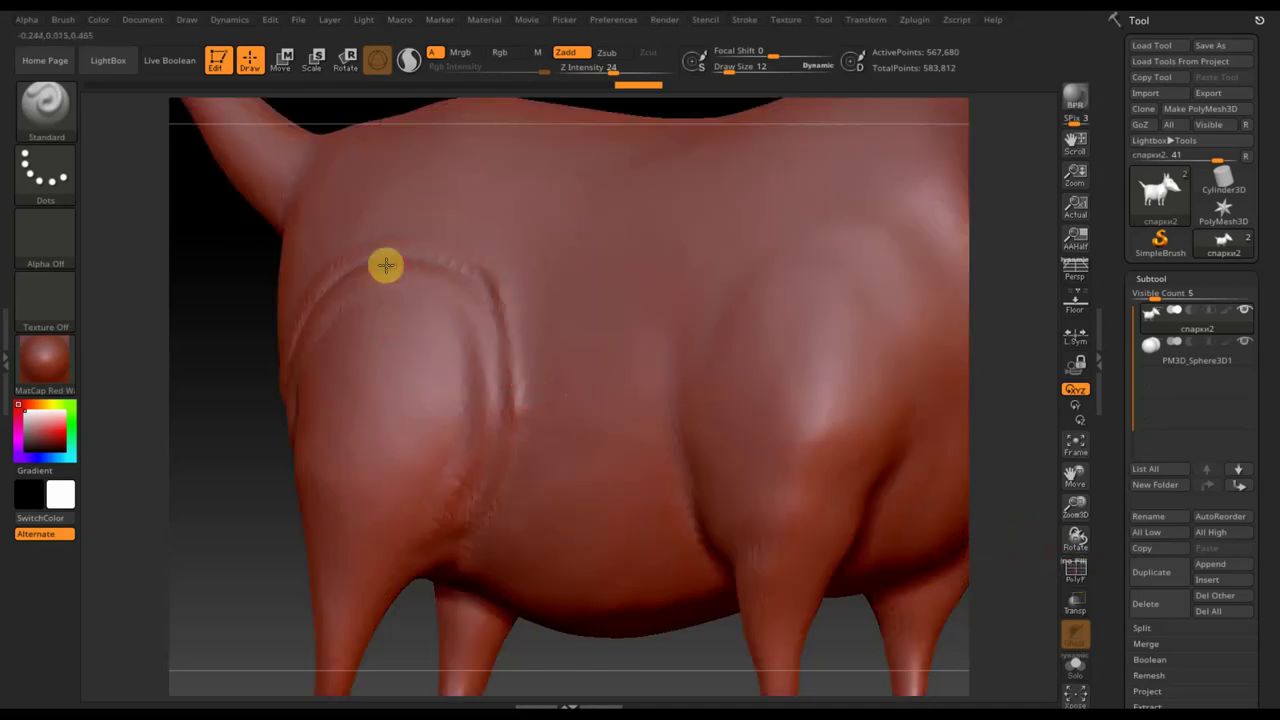
Raise and smooth the seam ridge along the denser haunch mesh
{"action": "mouse_move", "coordinate": [383, 243]}
{"action": "left_mouse_down"}
{"action": "mouse_move", "coordinate": [451, 249]}
{"action": "mouse_move", "coordinate": [511, 300]}
{"action": "mouse_move", "coordinate": [497, 374]}
{"action": "mouse_move", "coordinate": [511, 316]}
{"action": "mouse_move", "coordinate": [483, 243]}
{"action": "mouse_move", "coordinate": [408, 226]}
{"action": "mouse_move", "coordinate": [357, 234]}
{"action": "mouse_move", "coordinate": [261, 401]}
{"action": "left_mouse_up"}
{"action": "left_click_drag", "start_coordinate": [257, 486], "coordinate": [354, 446]}
{"action": "mouse_move", "coordinate": [518, 277]}
{"action": "left_mouse_down", "text": "shift"}
{"action": "mouse_move", "coordinate": [546, 326]}
{"action": "mouse_move", "coordinate": [486, 374]}
{"action": "mouse_move", "coordinate": [437, 297]}
{"action": "mouse_move", "coordinate": [369, 293]}
{"action": "mouse_move", "coordinate": [320, 326]}
{"action": "mouse_move", "coordinate": [274, 394]}
{"action": "mouse_move", "coordinate": [266, 477]}
{"action": "mouse_move", "coordinate": [324, 472]}
{"action": "mouse_move", "coordinate": [483, 406]}
{"action": "mouse_move", "coordinate": [431, 515]}
{"action": "left_mouse_up", "text": "shift"}
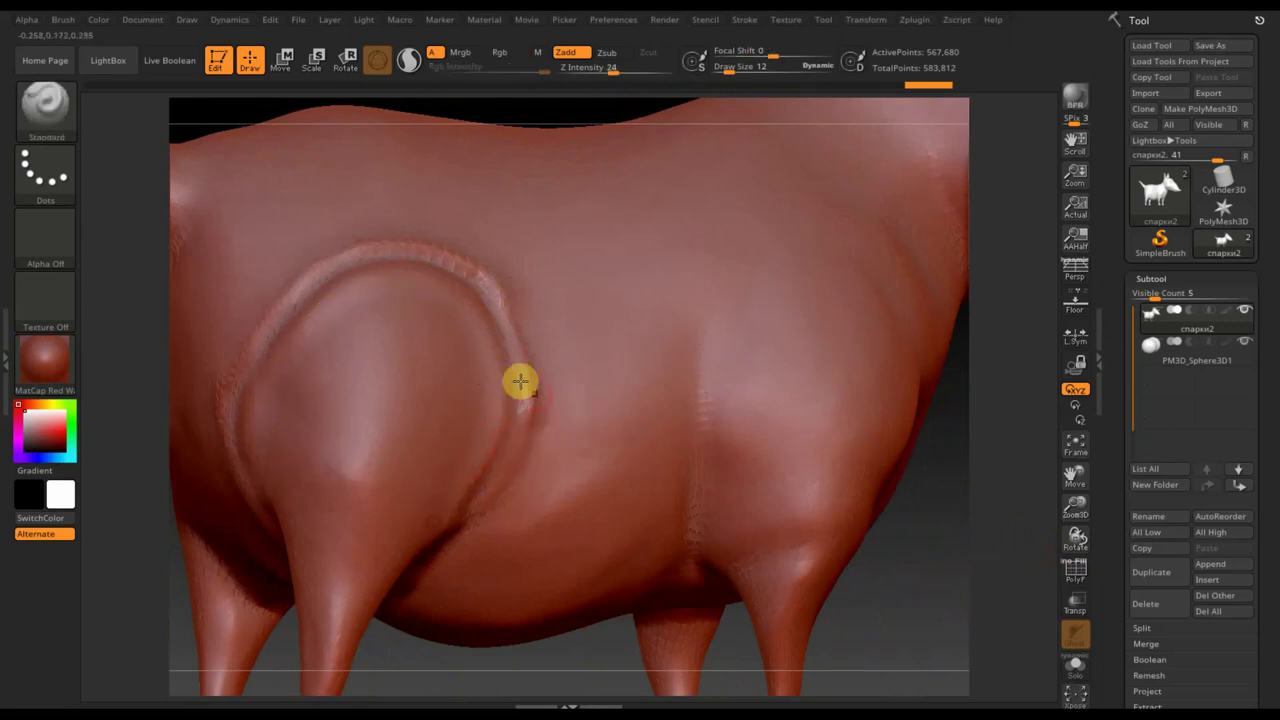
{"action": "left_click_drag", "start_coordinate": [587, 660], "coordinate": [566, 663]}
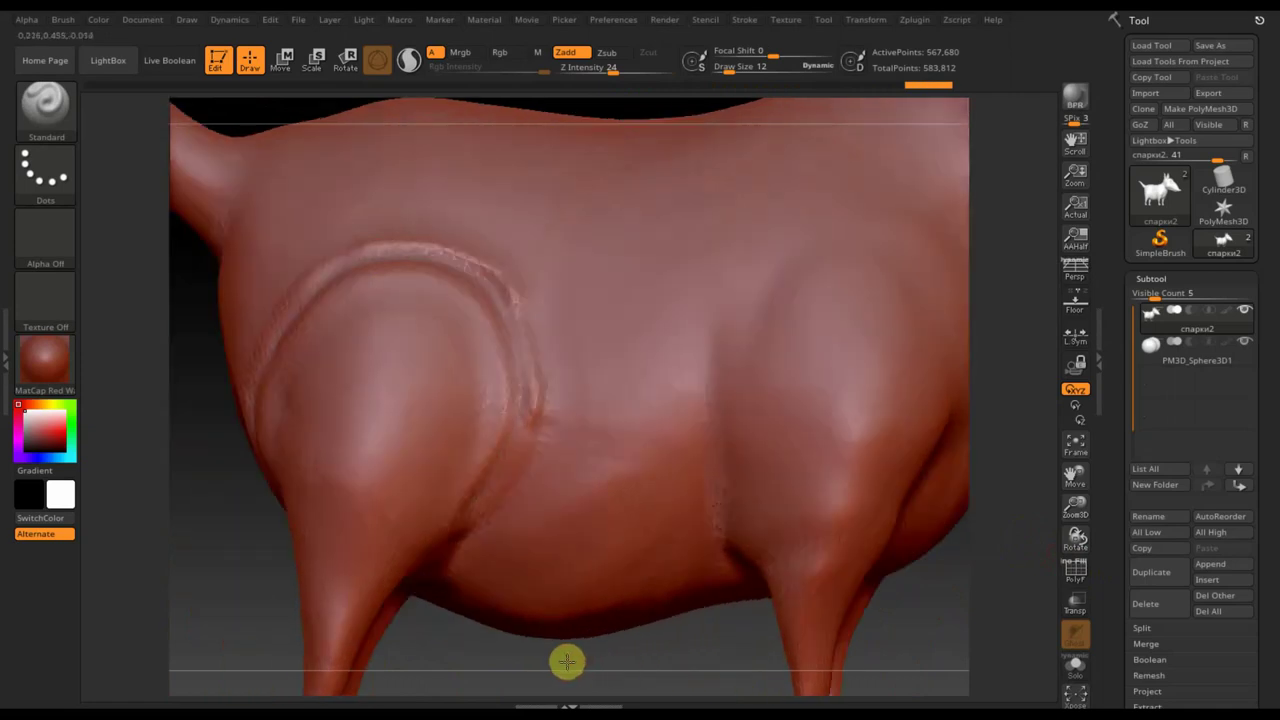
Drop Draw Size to 7, sculpt a small stitch bulge in the seam, and smooth its top
{"action": "left_click_drag", "start_coordinate": [730, 70], "coordinate": [727, 69]}
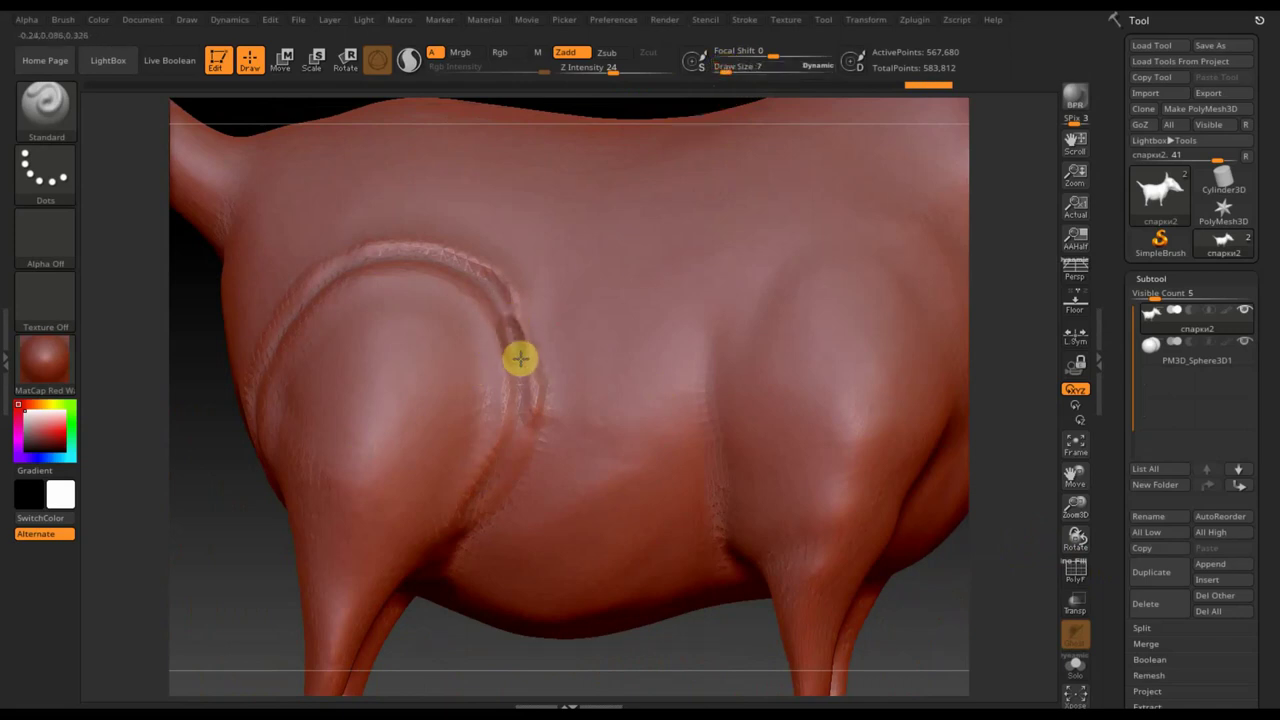
{"action": "left_click_drag", "start_coordinate": [505, 341], "coordinate": [500, 318]}
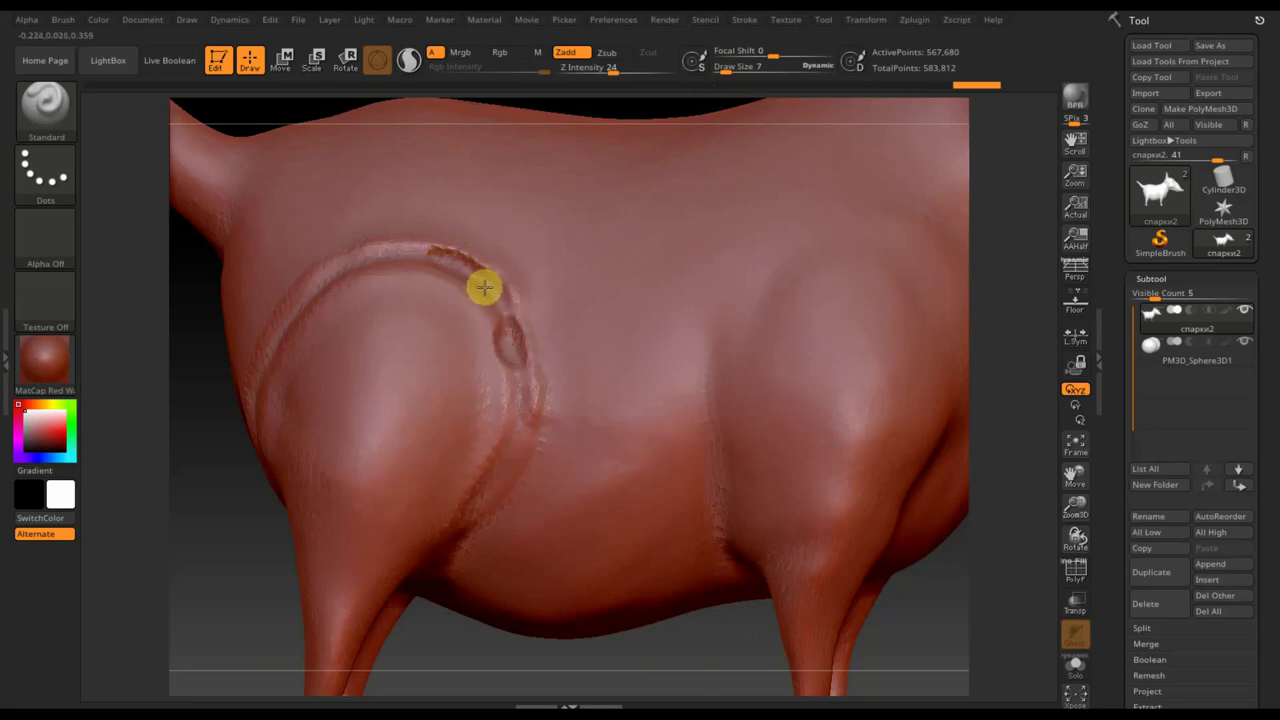
{"action": "left_click_drag", "start_coordinate": [451, 263], "coordinate": [551, 433], "text": "shift"}
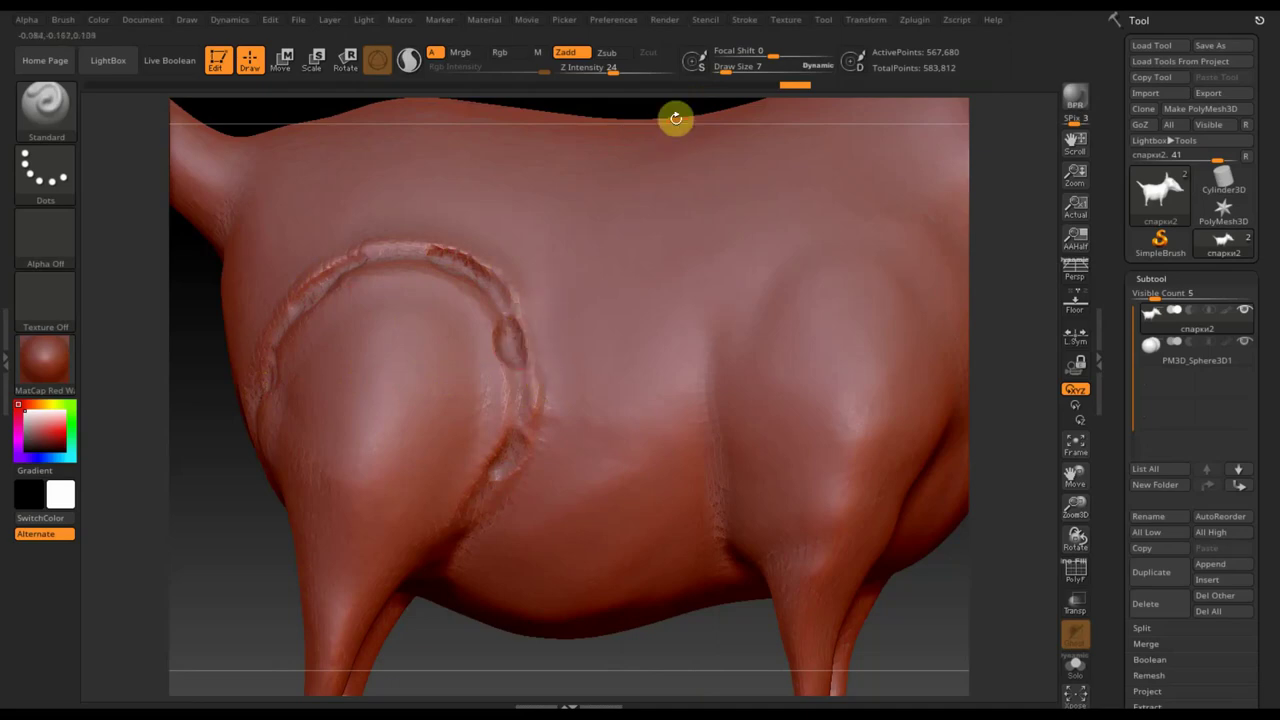
Switch to the Move Topologic brush at Draw Size 19 and try pushing the seam ridge
{"action": "left_click", "coordinate": [45, 108]}
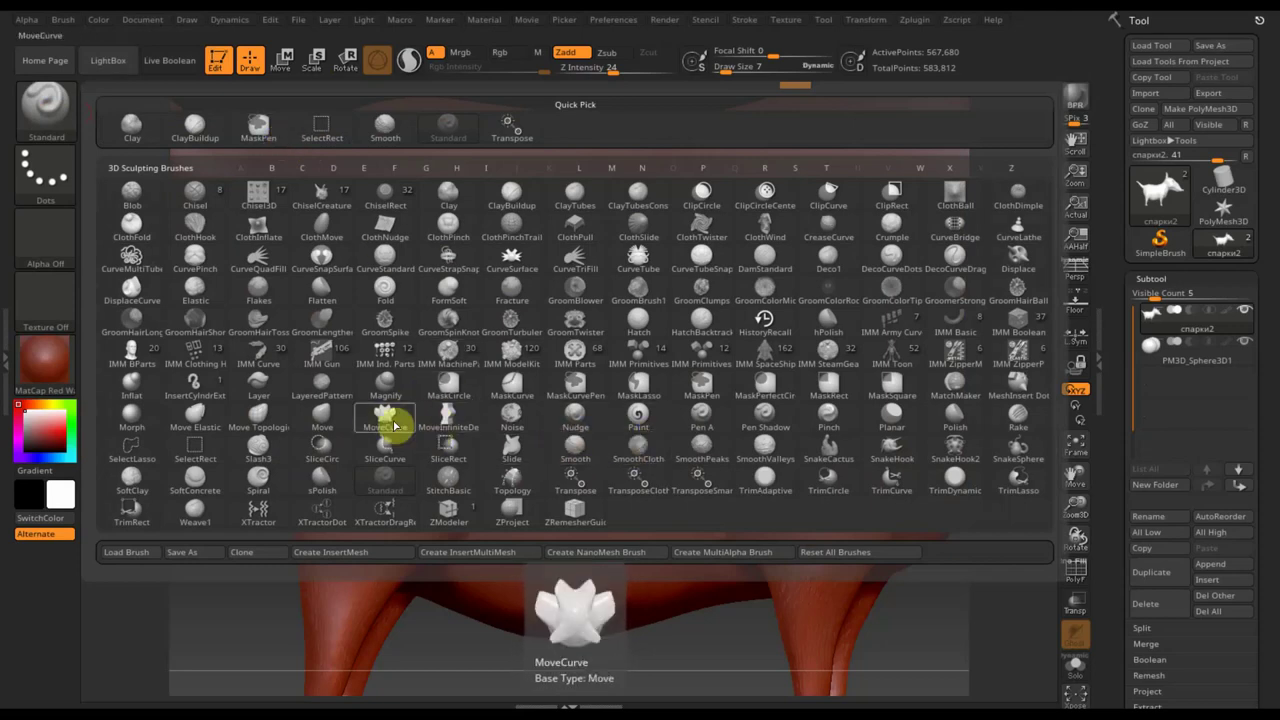
{"action": "left_click", "coordinate": [272, 420]}
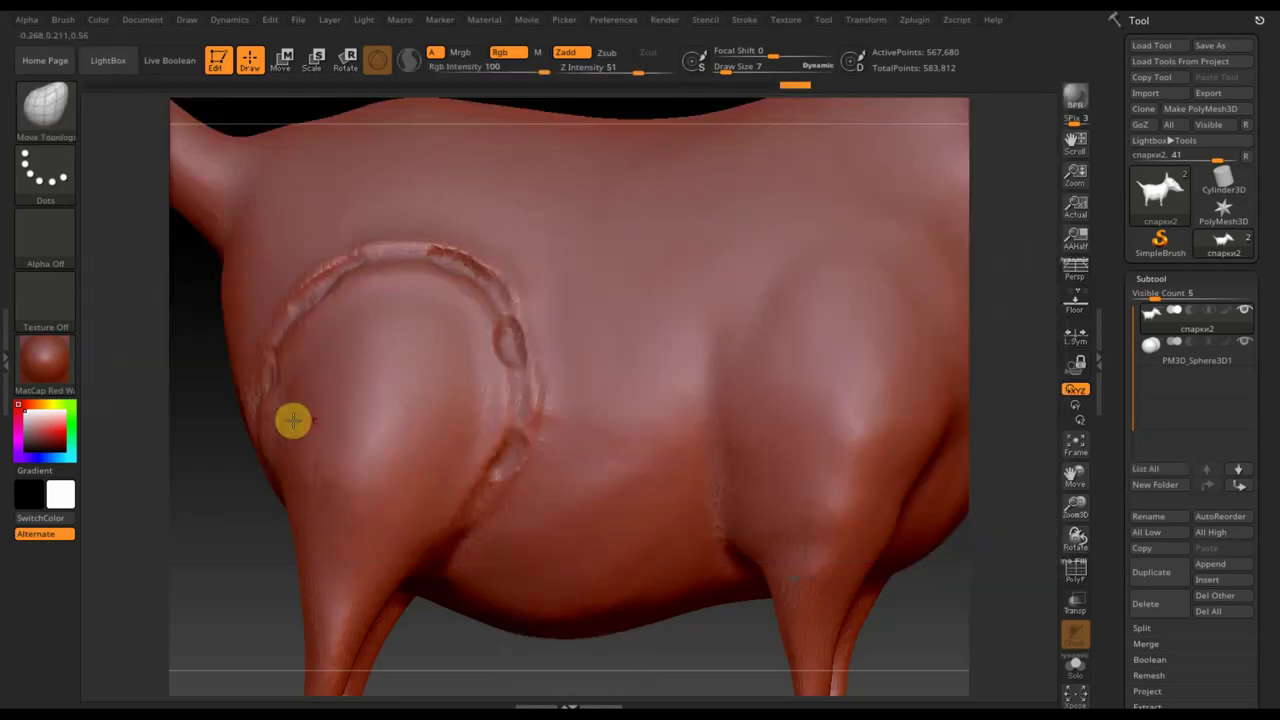
{"action": "left_click_drag", "start_coordinate": [726, 68], "coordinate": [748, 74]}
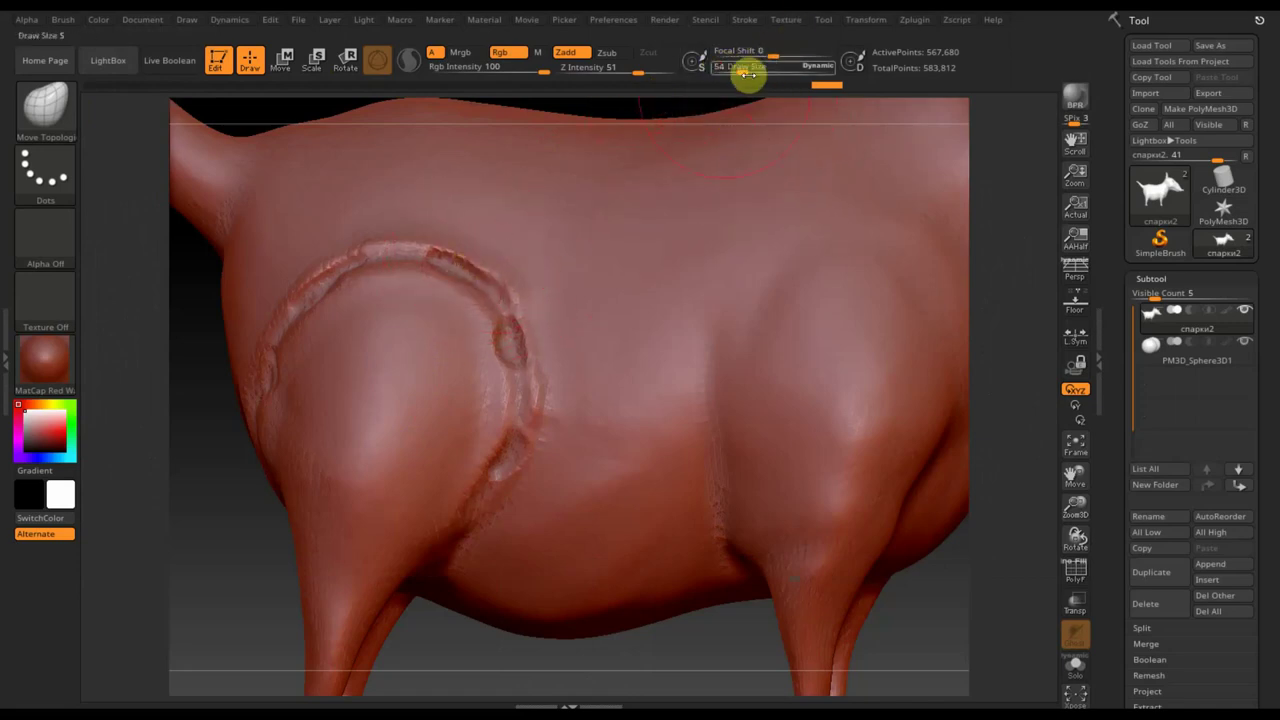
{"action": "left_click_drag", "start_coordinate": [737, 70], "coordinate": [729, 70]}
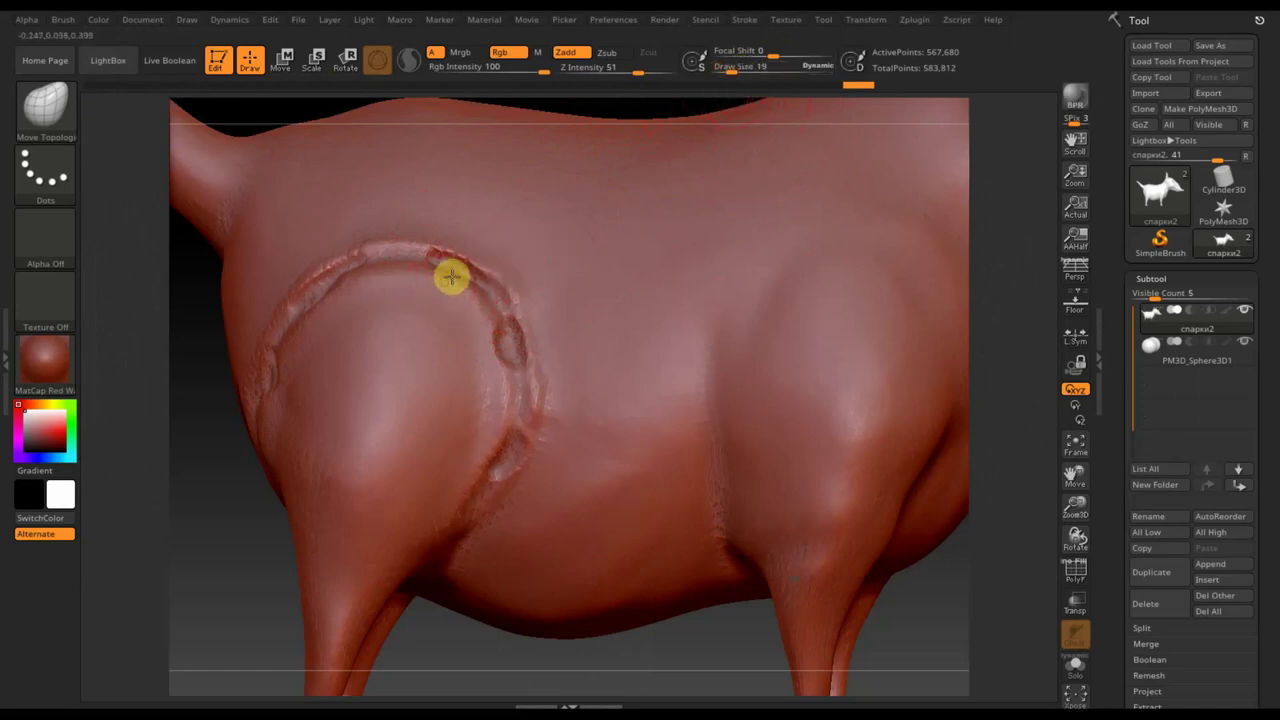
{"action": "mouse_move", "coordinate": [451, 278]}
{"action": "left_mouse_down"}
{"action": "mouse_move", "coordinate": [466, 252]}
{"action": "mouse_move", "coordinate": [374, 242]}
{"action": "mouse_move", "coordinate": [374, 277]}
{"action": "left_mouse_up"}
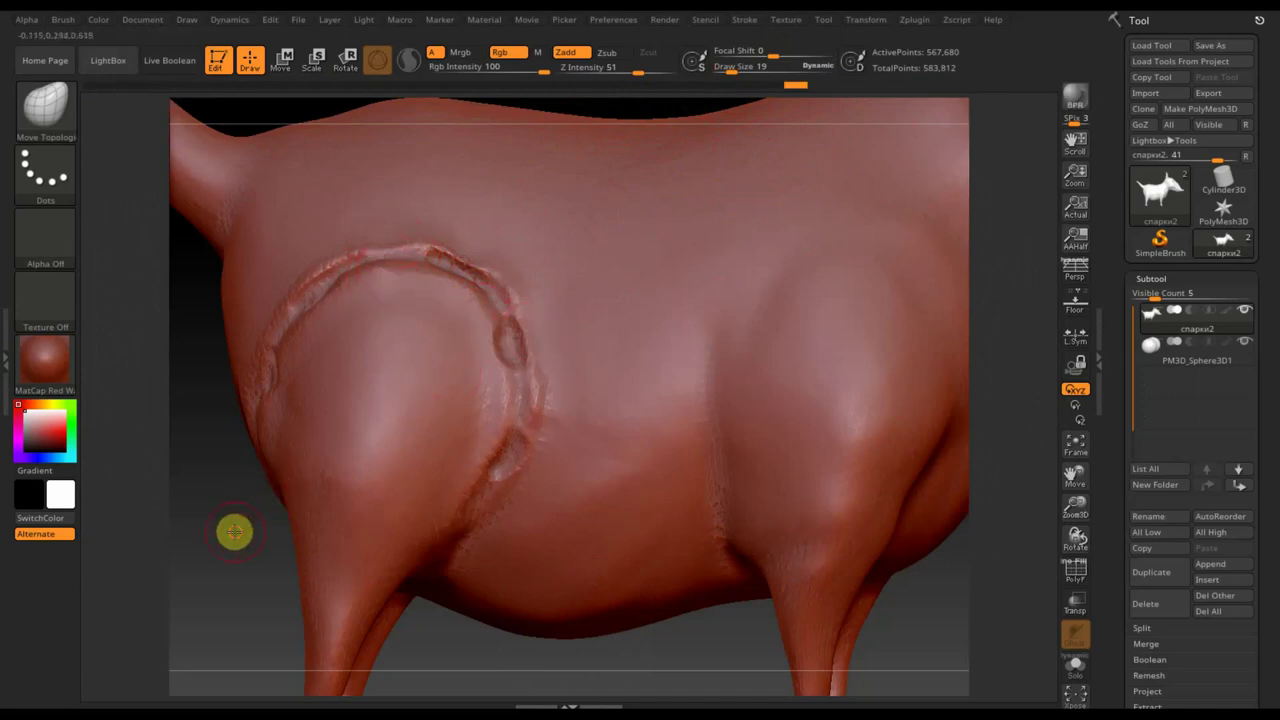
{"action": "key", "text": "ctrl+z"}
{"action": "key", "text": "ctrl+z"}
{"action": "key", "text": "ctrl+z"}
Reshape sections of the seam ridge and its crease from new angles, undoing misses
{"action": "left_click_drag", "start_coordinate": [198, 540], "coordinate": [386, 306]}
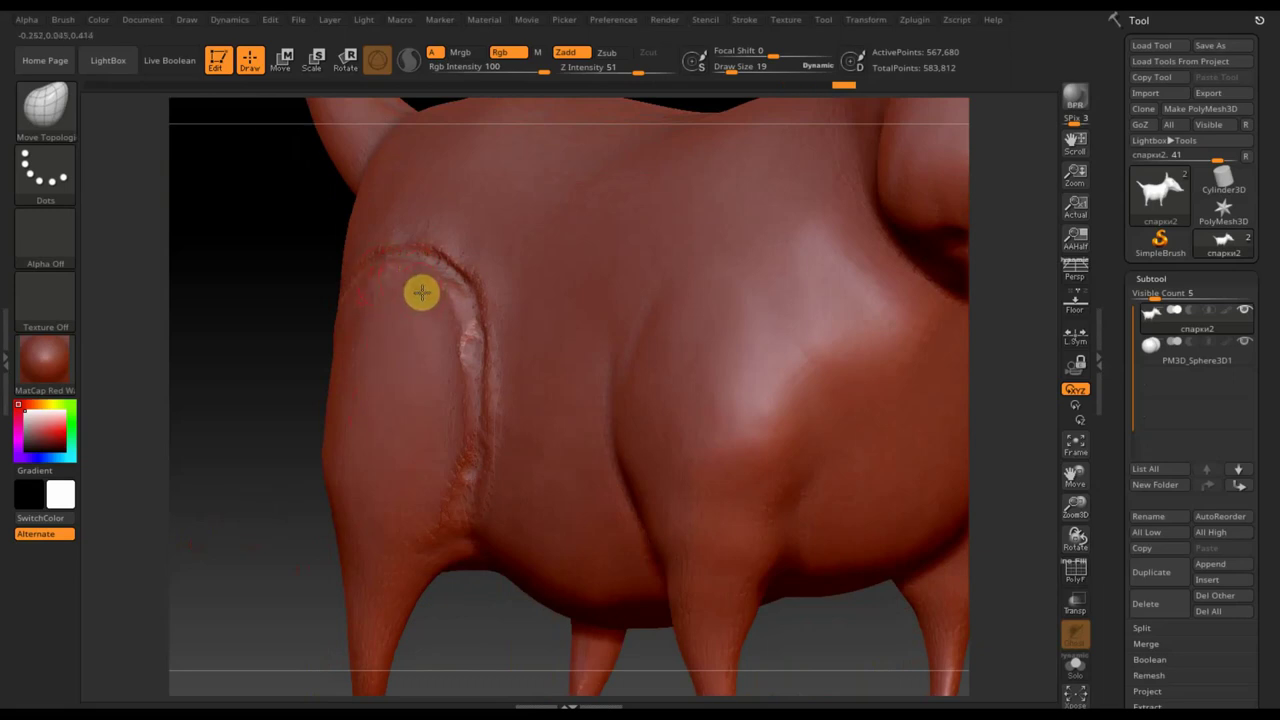
{"action": "mouse_move", "coordinate": [421, 292]}
{"action": "left_mouse_down"}
{"action": "mouse_move", "coordinate": [460, 357]}
{"action": "mouse_move", "coordinate": [467, 406]}
{"action": "left_mouse_up"}
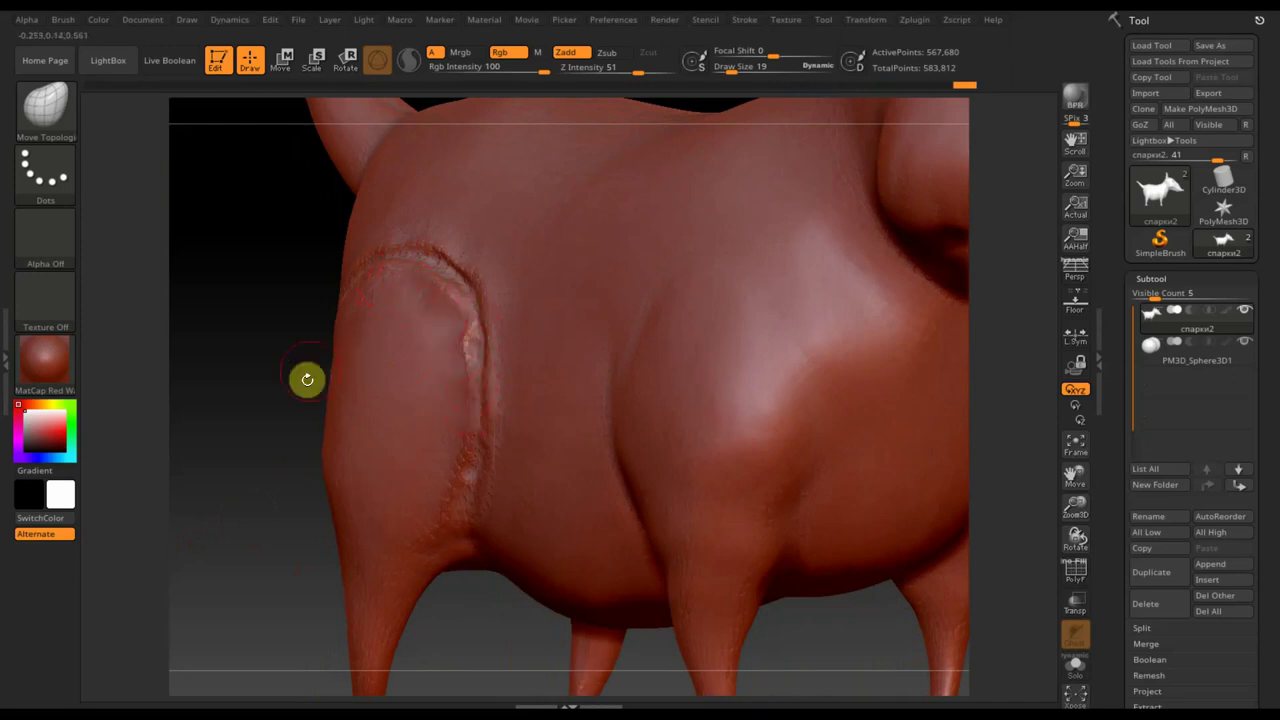
{"action": "mouse_move", "coordinate": [306, 377]}
{"action": "left_mouse_down"}
{"action": "mouse_move", "coordinate": [286, 383]}
{"action": "mouse_move", "coordinate": [312, 387]}
{"action": "left_mouse_up"}
{"action": "right_click_drag", "start_coordinate": [312, 387], "coordinate": [331, 386]}
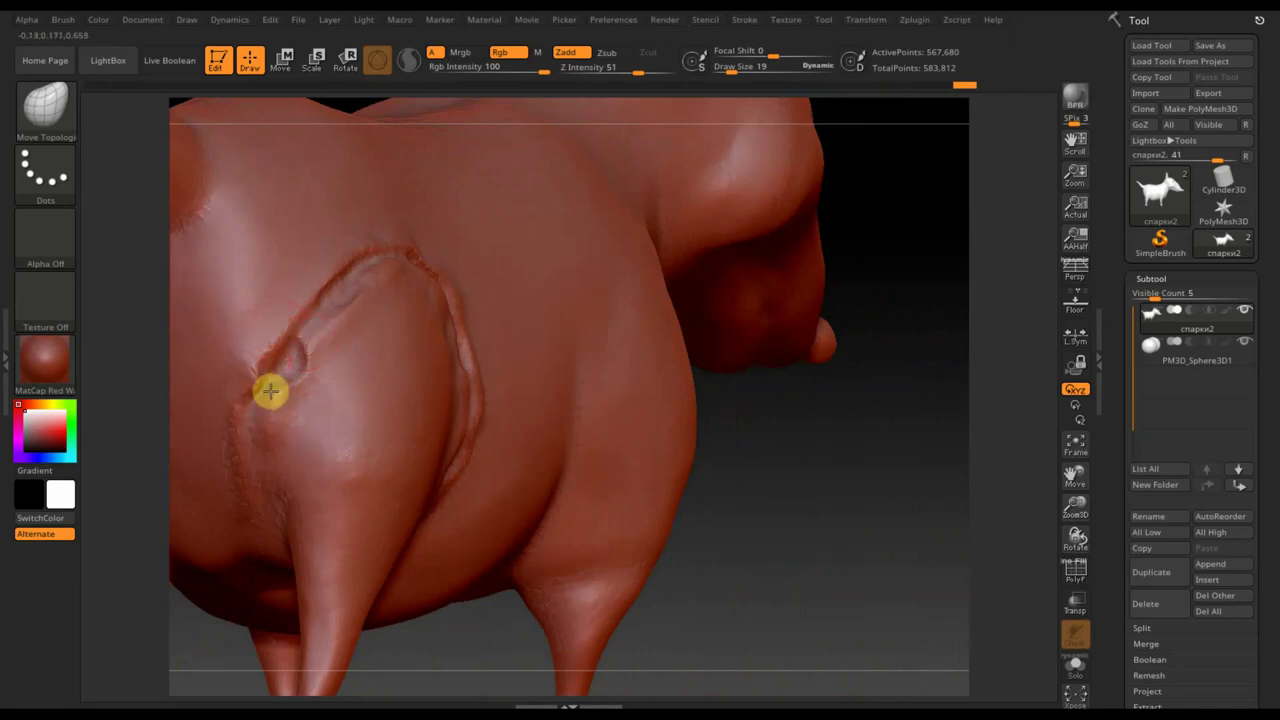
{"action": "left_click_drag", "start_coordinate": [270, 391], "coordinate": [289, 322]}
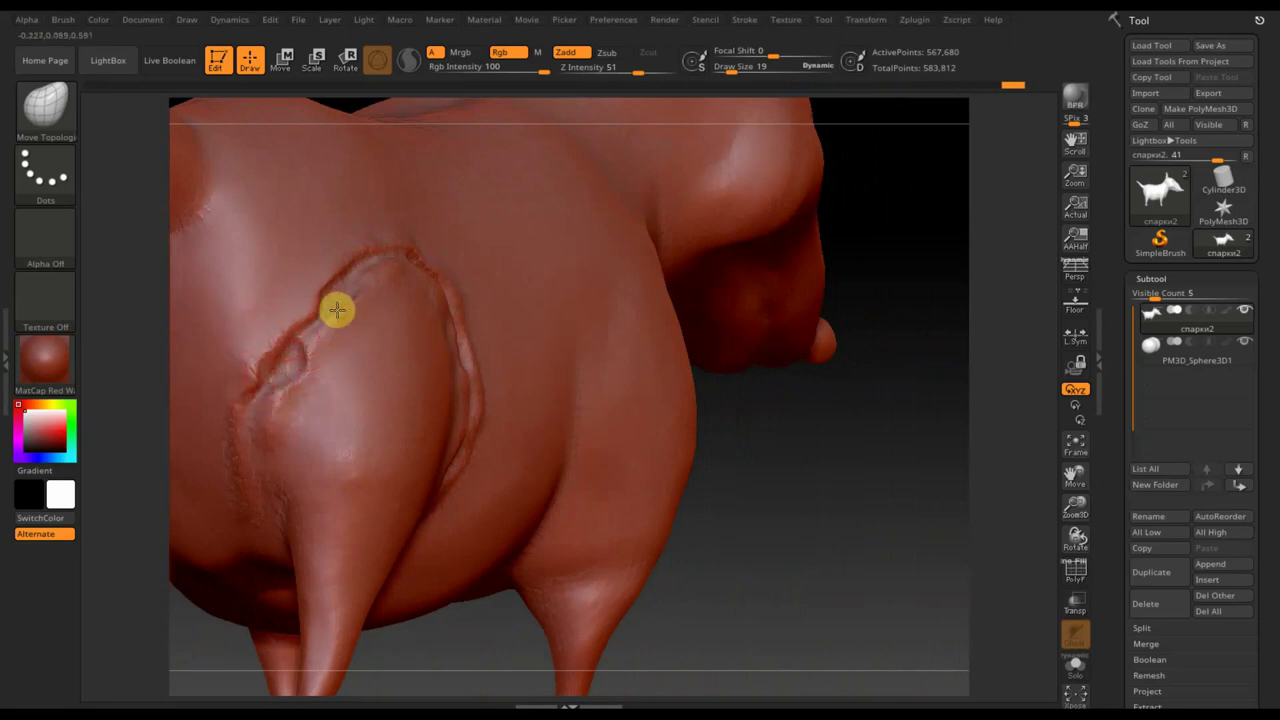
{"action": "key", "text": "ctrl+z"}
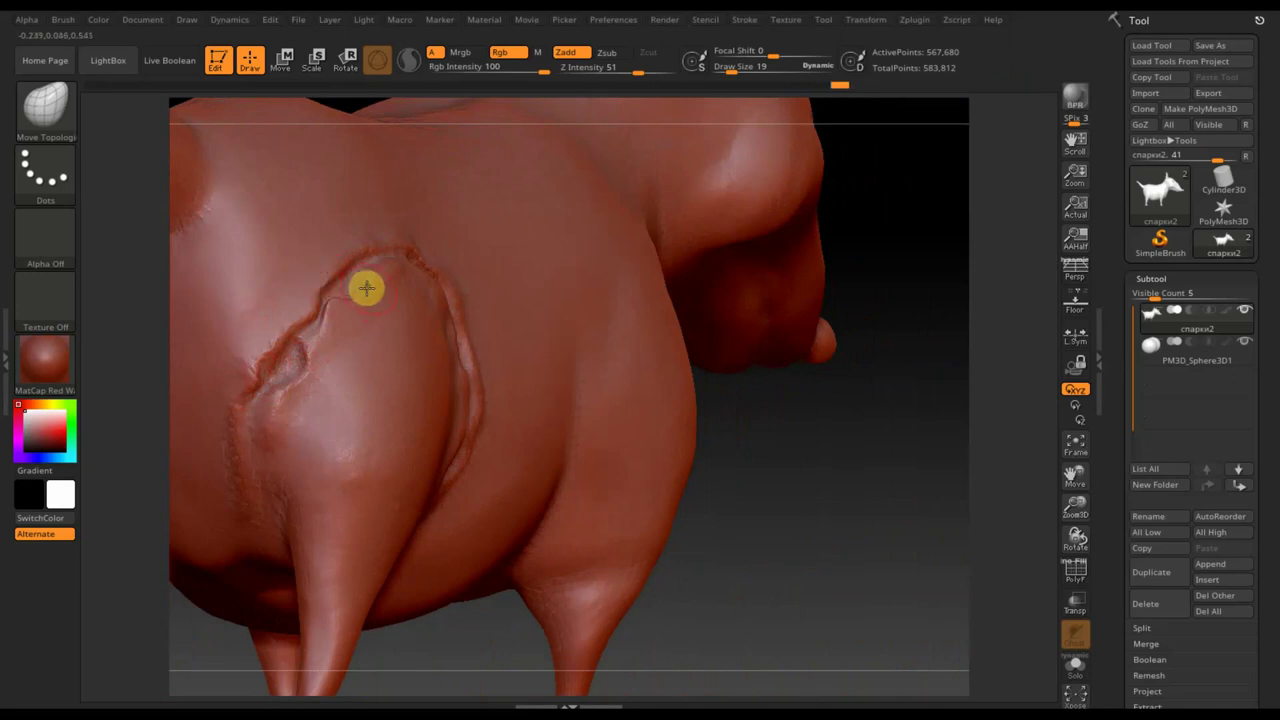
{"action": "left_click_drag", "start_coordinate": [340, 276], "coordinate": [361, 281]}
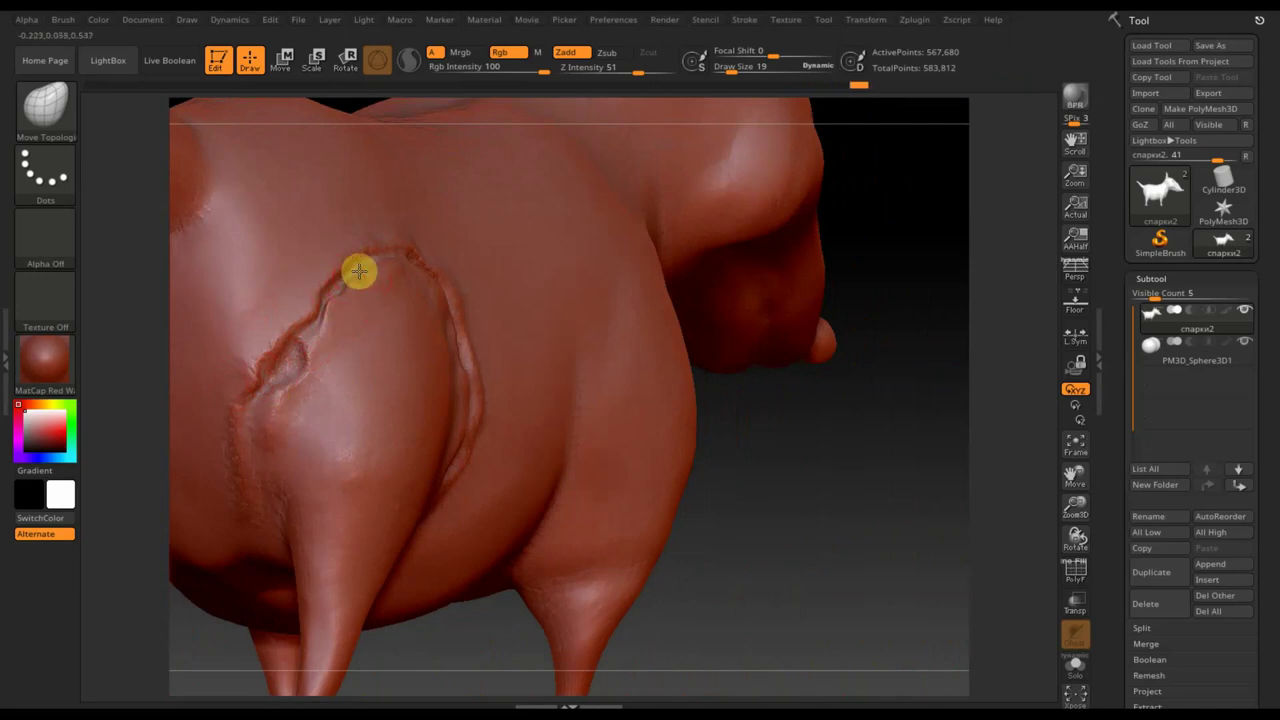
Enlarge the brush and reshape the upper and lower seam crease, ending in a side view
{"action": "left_click_drag", "start_coordinate": [748, 64], "coordinate": [706, 80]}
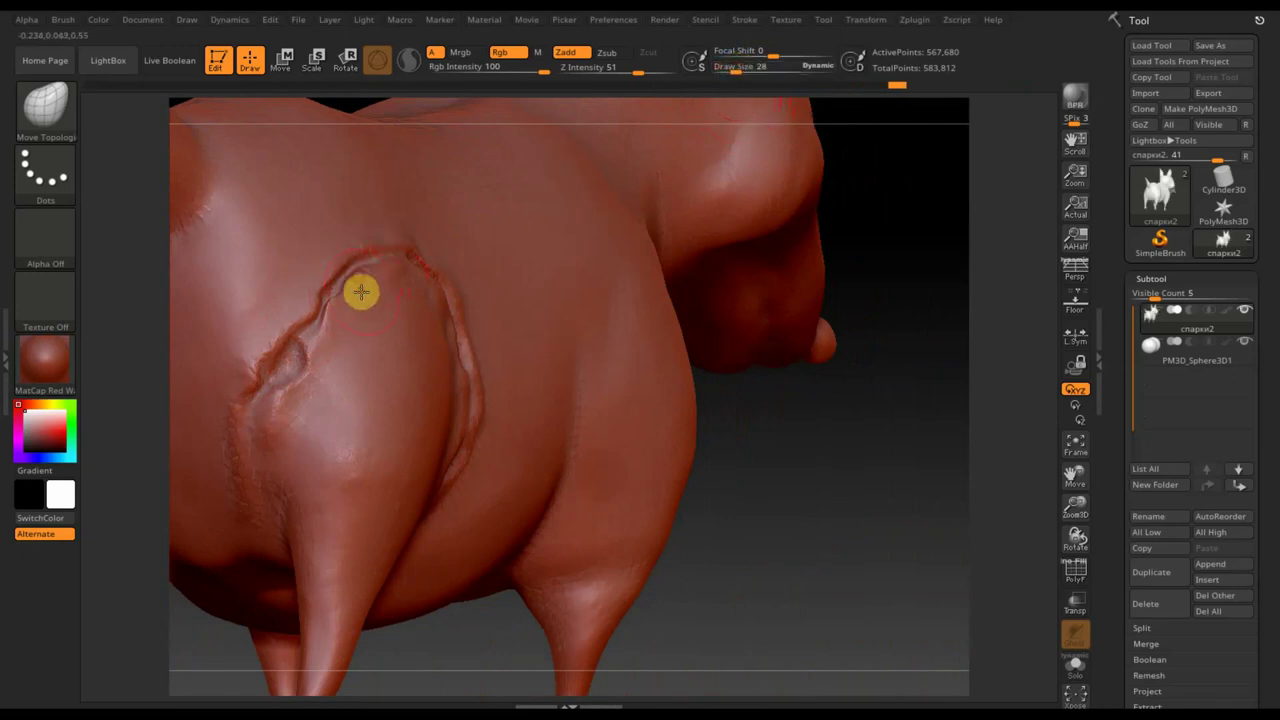
{"action": "left_click_drag", "start_coordinate": [343, 267], "coordinate": [309, 289]}
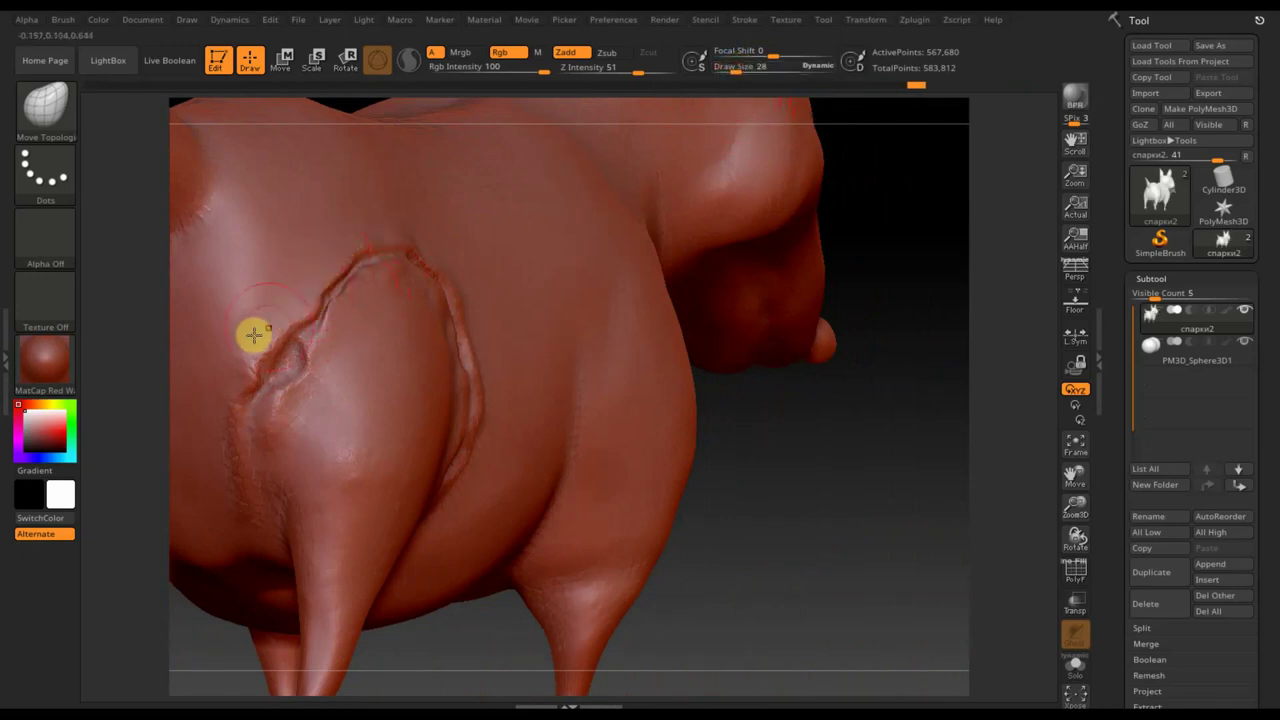
{"action": "mouse_move", "coordinate": [283, 348]}
{"action": "left_mouse_down"}
{"action": "mouse_move", "coordinate": [314, 365]}
{"action": "mouse_move", "coordinate": [306, 386]}
{"action": "left_mouse_up"}
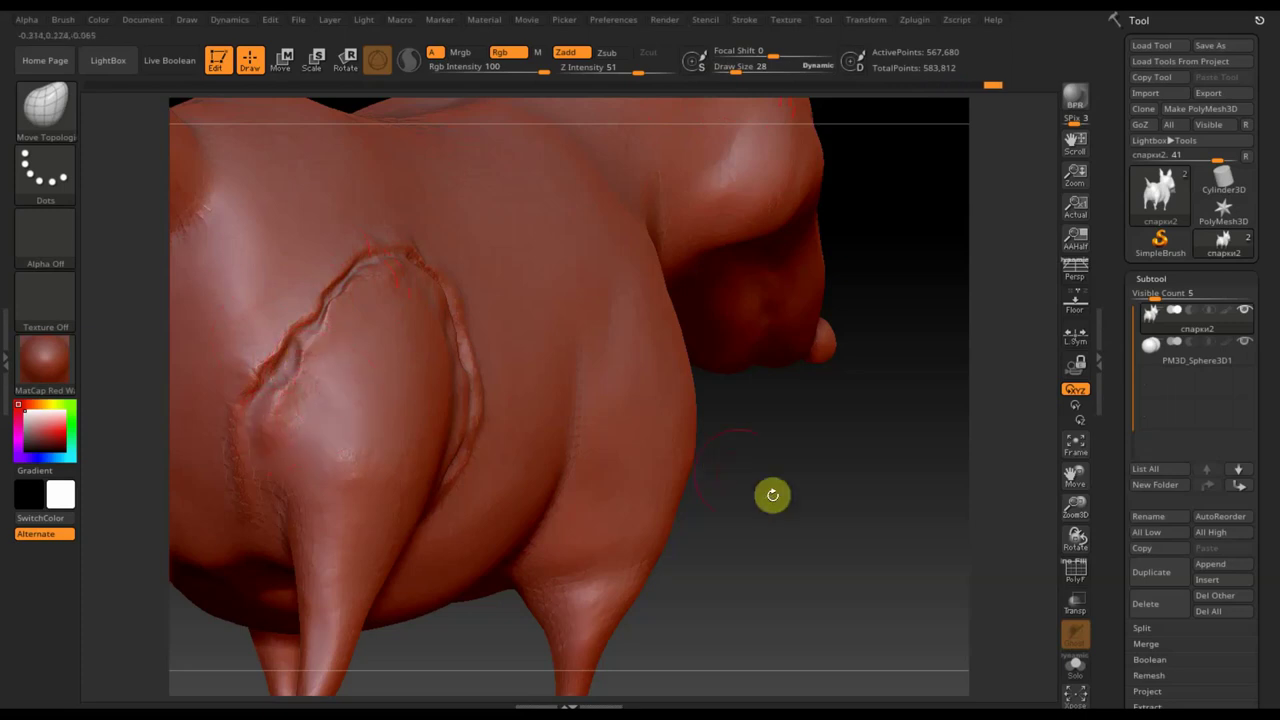
{"action": "mouse_move", "coordinate": [771, 494]}
{"action": "left_mouse_down"}
{"action": "mouse_move", "coordinate": [754, 517]}
{"action": "mouse_move", "coordinate": [714, 503]}
{"action": "mouse_move", "coordinate": [546, 412]}
{"action": "left_mouse_up"}
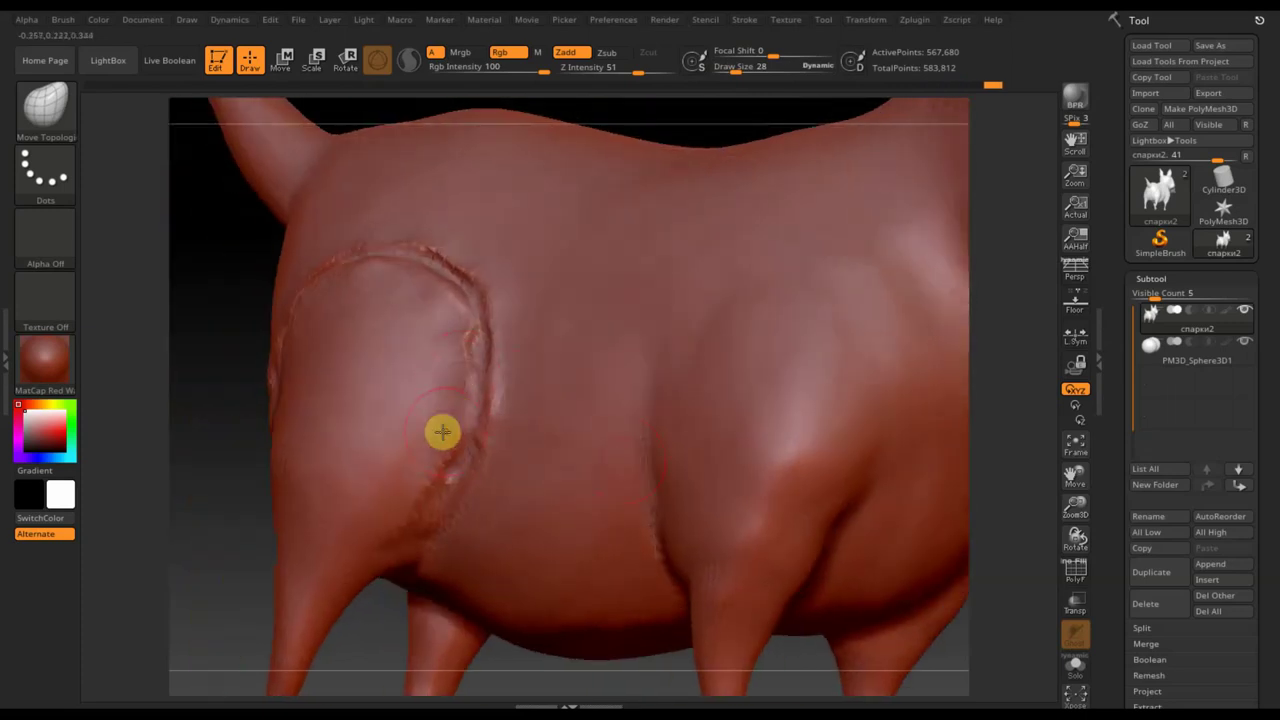
{"action": "mouse_move", "coordinate": [447, 430]}
{"action": "left_mouse_down"}
{"action": "mouse_move", "coordinate": [419, 375]}
{"action": "mouse_move", "coordinate": [496, 358]}
{"action": "mouse_move", "coordinate": [449, 262]}
{"action": "mouse_move", "coordinate": [412, 233]}
{"action": "left_mouse_up"}
{"action": "key", "text": "ctrl+z"}
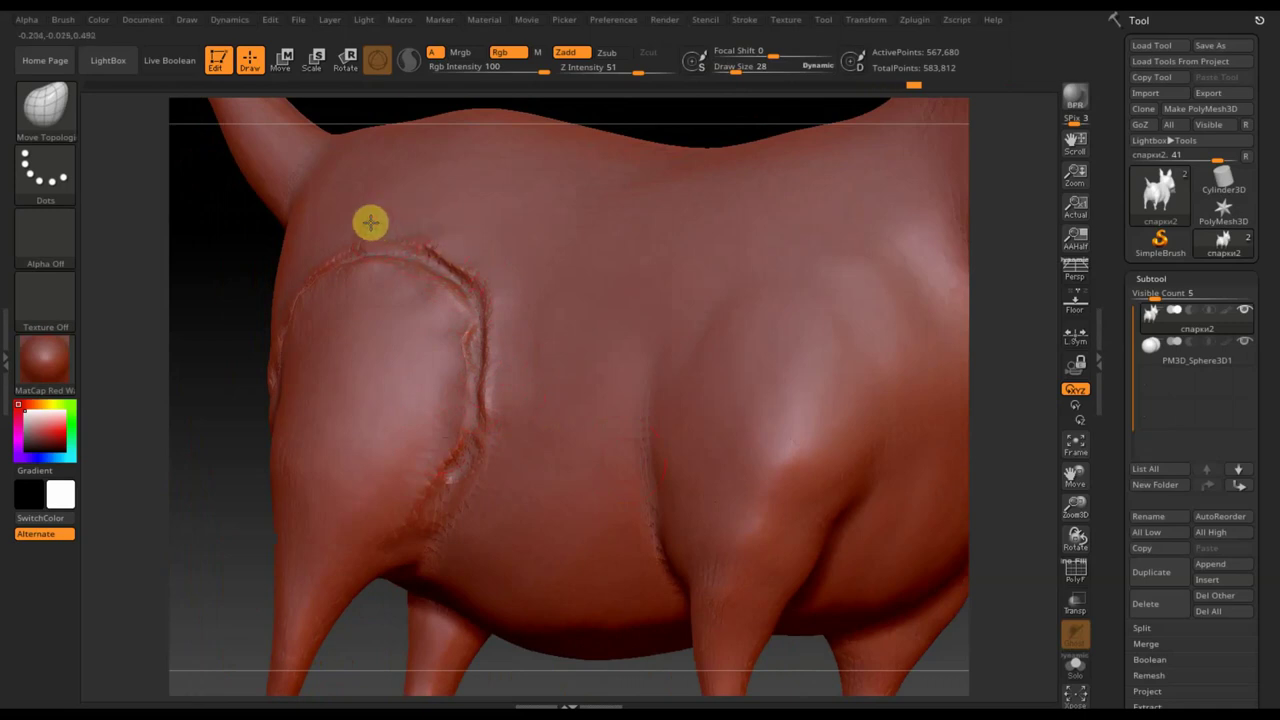
{"action": "left_click_drag", "start_coordinate": [237, 386], "coordinate": [271, 394]}
{"action": "mouse_move", "coordinate": [937, 591]}
{"action": "left_mouse_down", "text": "shift"}
{"action": "mouse_move", "coordinate": [936, 603]}
{"action": "mouse_move", "coordinate": [877, 477]}
{"action": "mouse_move", "coordinate": [803, 509]}
{"action": "mouse_move", "coordinate": [813, 545]}
{"action": "left_mouse_up", "text": "shift"}
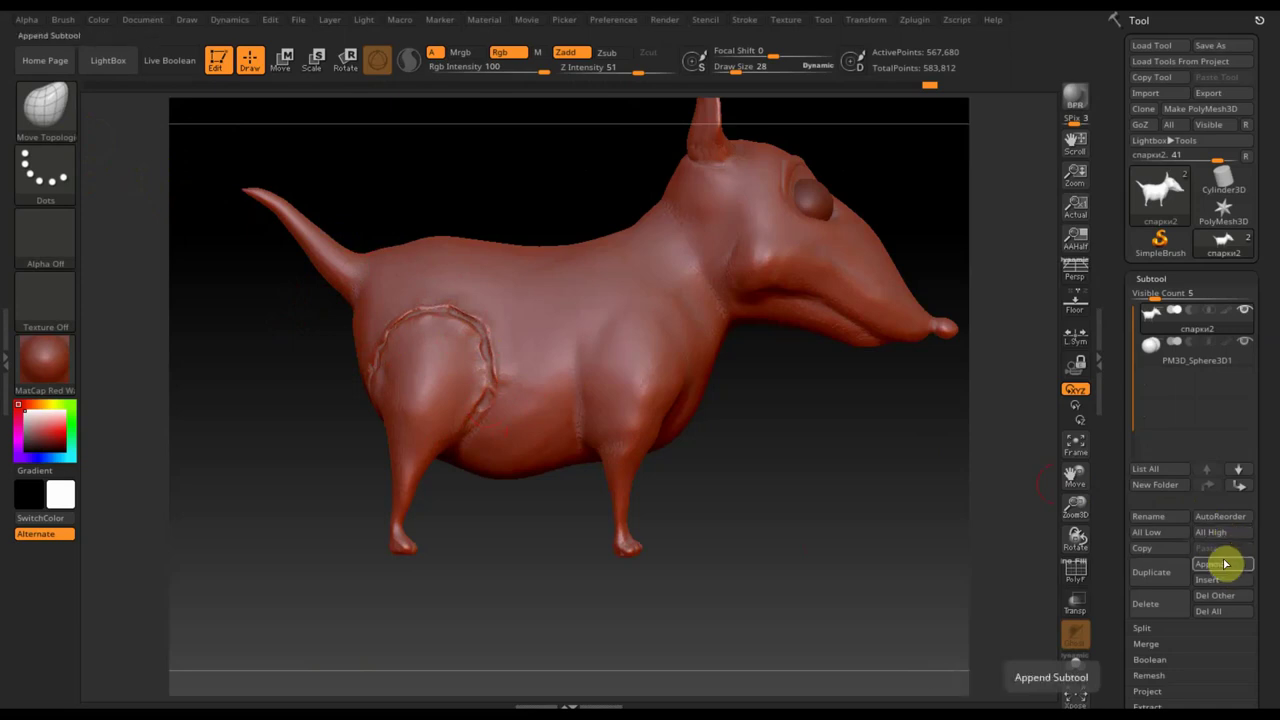
Append a Ring3D mesh as a new subtool
{"action": "left_click", "coordinate": [1224, 565]}
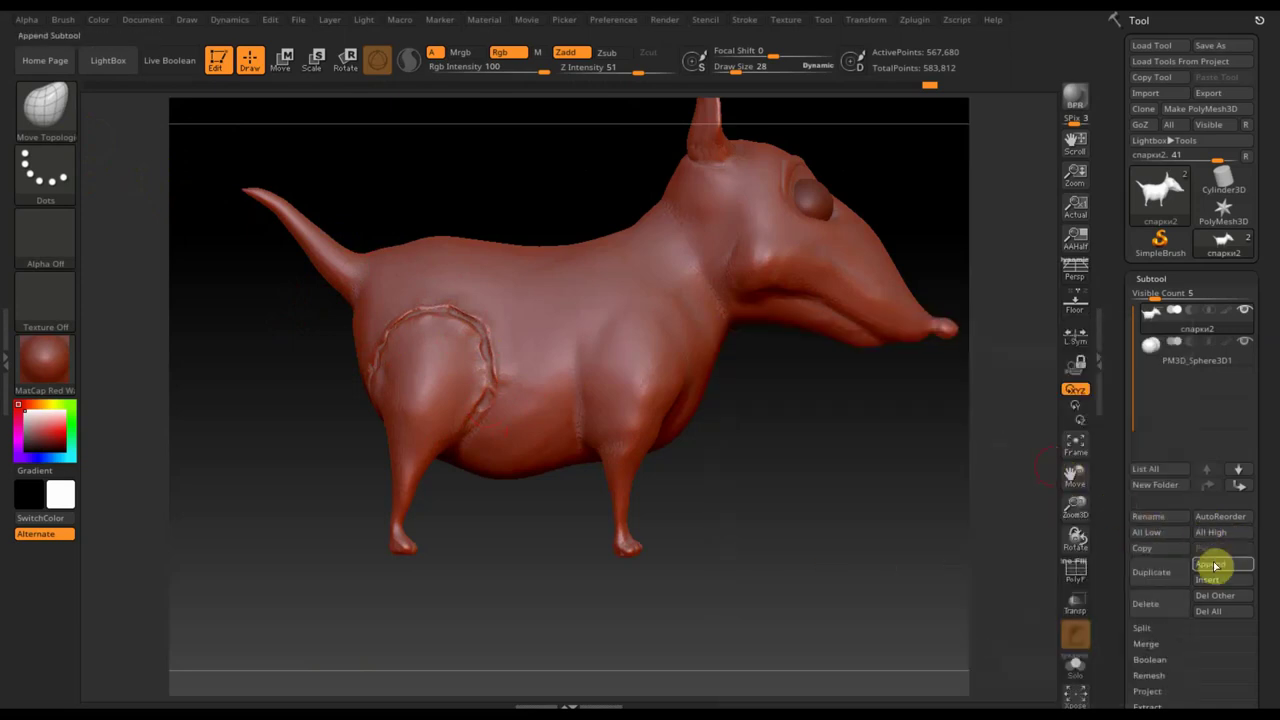
{"action": "left_click", "coordinate": [1214, 566]}
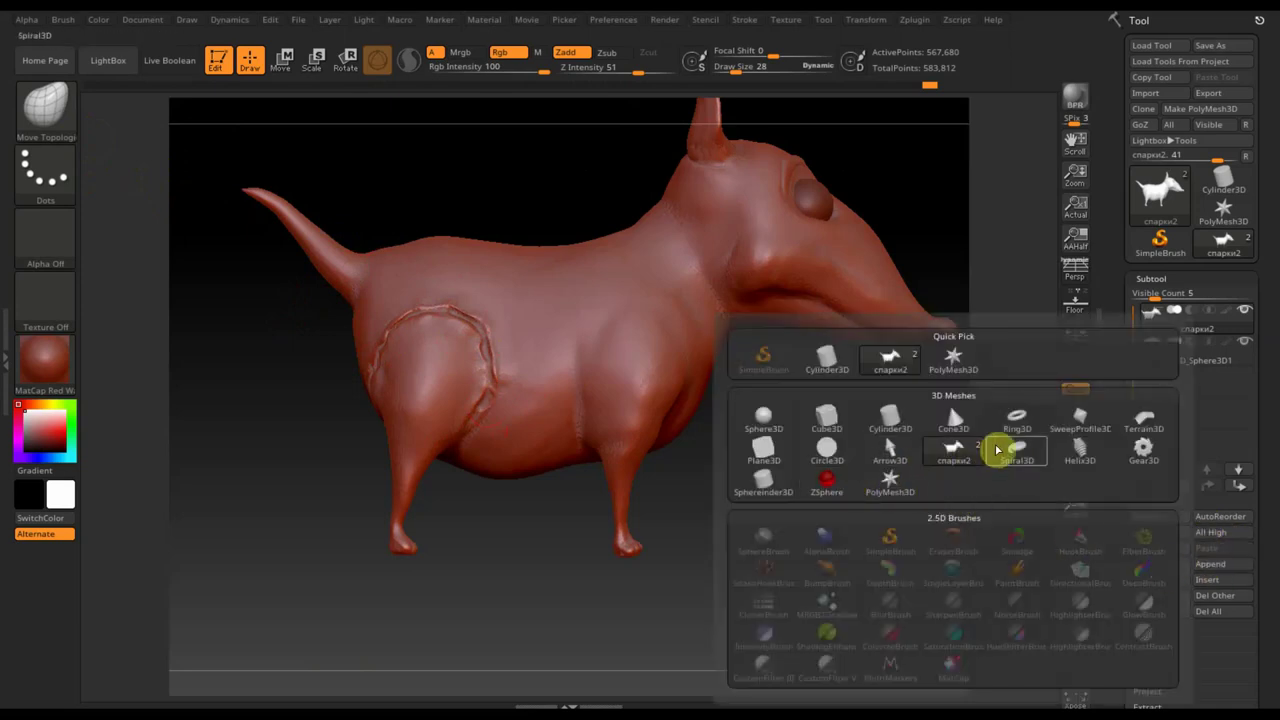
{"action": "left_click", "coordinate": [1020, 423]}
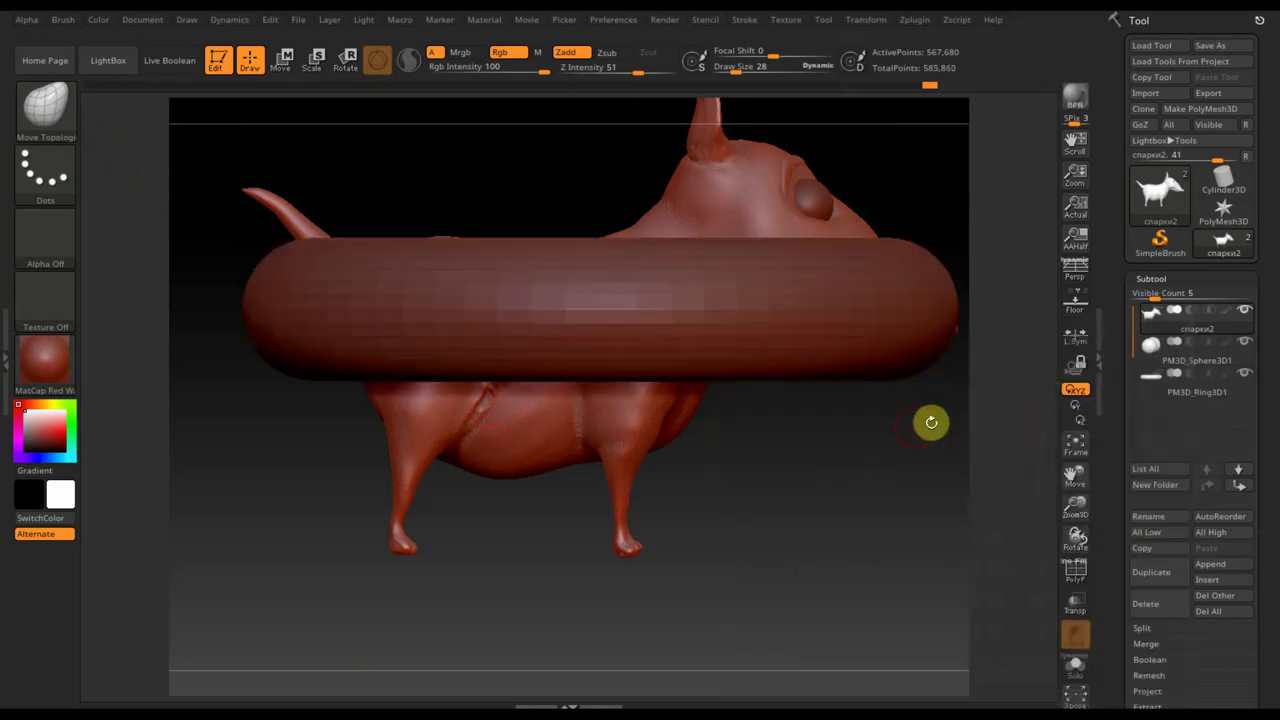
{"action": "left_click", "coordinate": [1157, 380]}
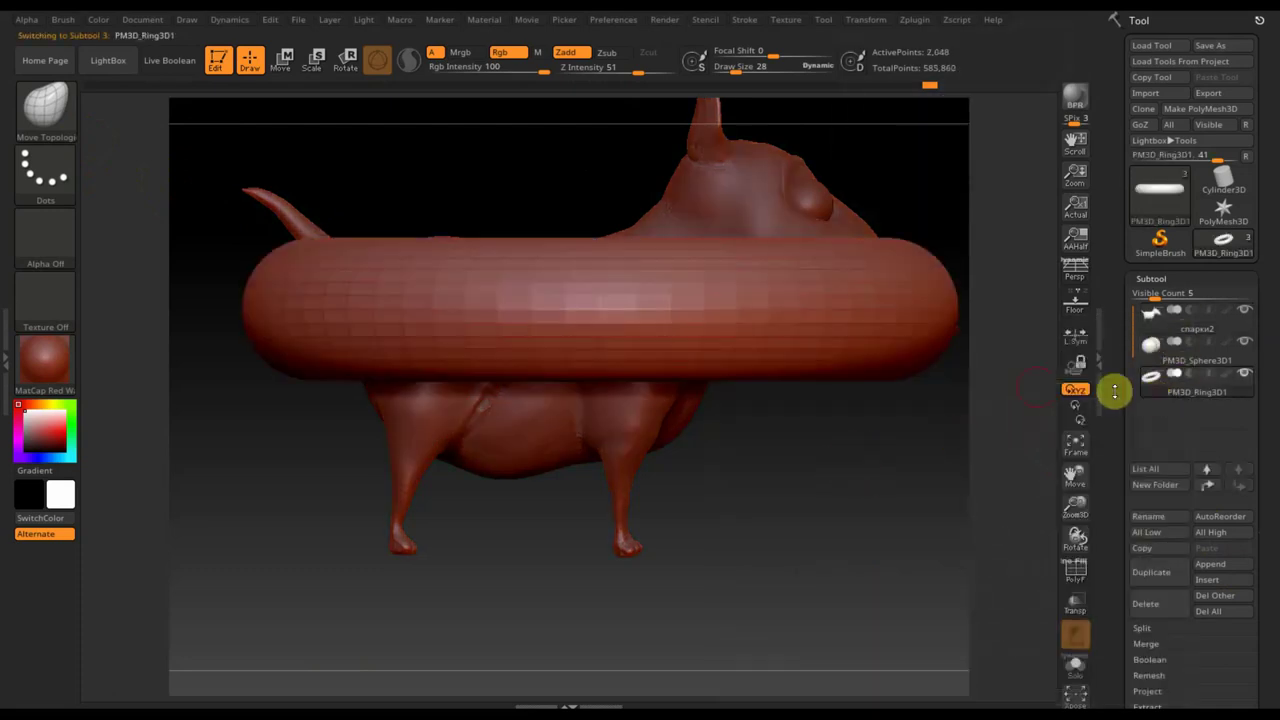
Shrink the ring, set it beside the dog's head, and turn it to face the front
{"action": "left_click", "coordinate": [283, 60]}
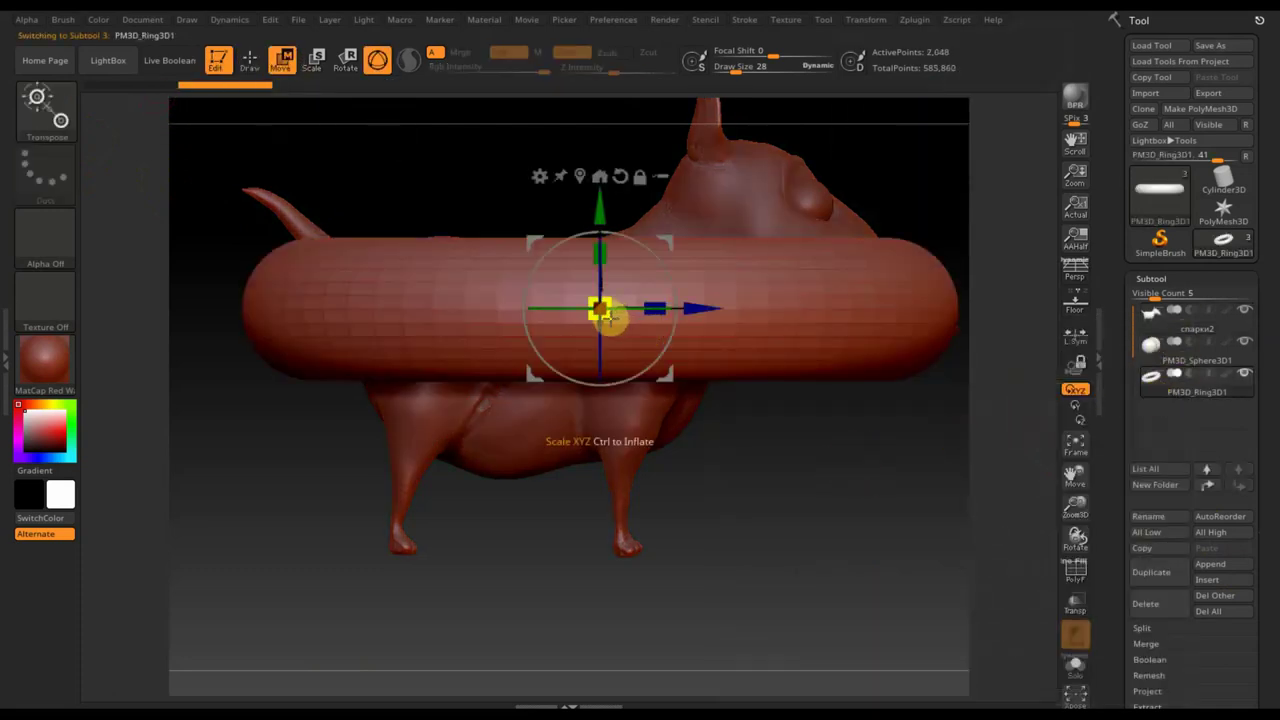
{"action": "left_click_drag", "start_coordinate": [609, 318], "coordinate": [394, 229]}
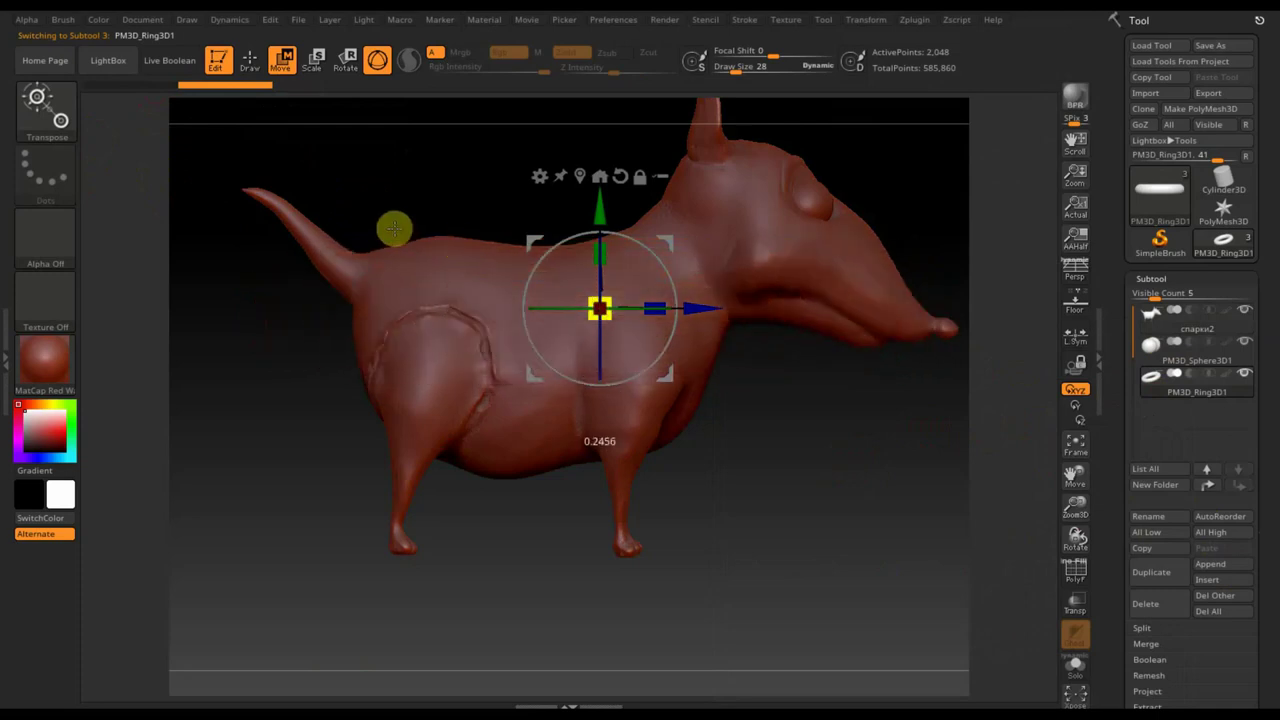
{"action": "mouse_move", "coordinate": [807, 469]}
{"action": "left_mouse_down"}
{"action": "mouse_move", "coordinate": [743, 474]}
{"action": "mouse_move", "coordinate": [790, 470]}
{"action": "left_mouse_up"}
{"action": "left_click_drag", "start_coordinate": [506, 245], "coordinate": [475, 246]}
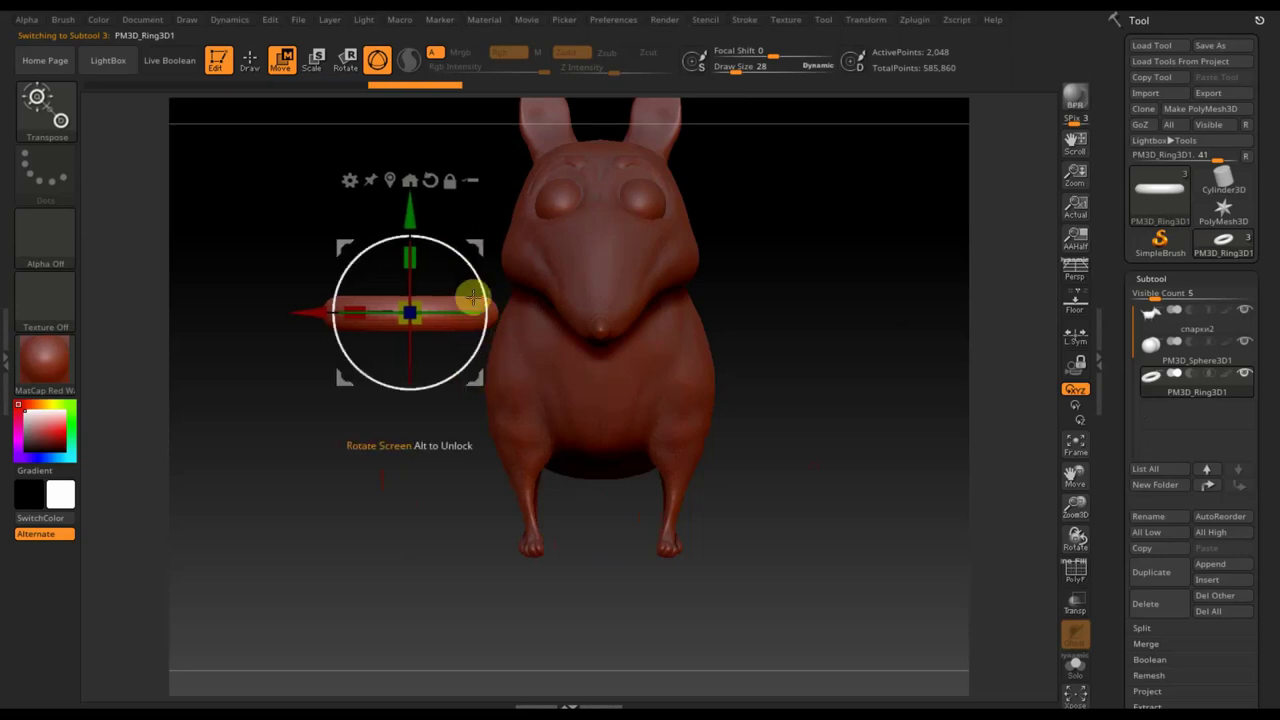
{"action": "left_click_drag", "start_coordinate": [407, 369], "coordinate": [437, 262]}
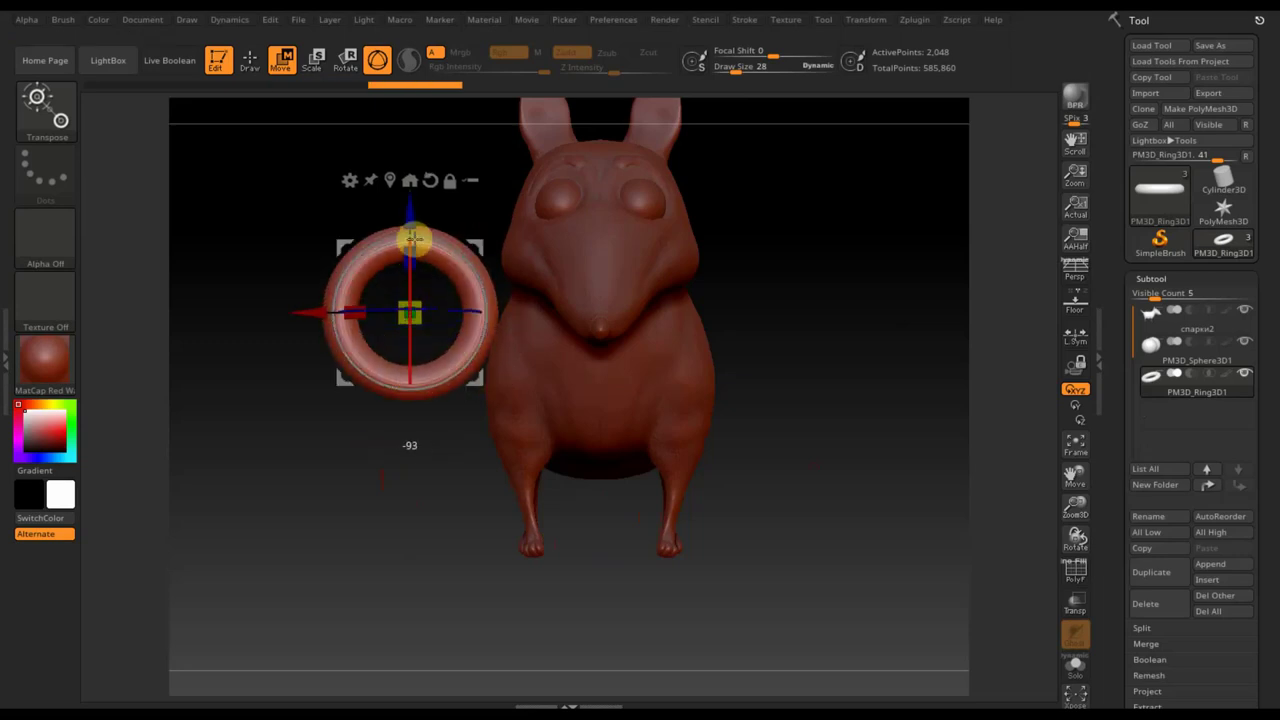
{"action": "mouse_move", "coordinate": [430, 330]}
{"action": "left_mouse_down"}
{"action": "mouse_move", "coordinate": [400, 290]}
{"action": "mouse_move", "coordinate": [649, 375]}
{"action": "left_mouse_up"}
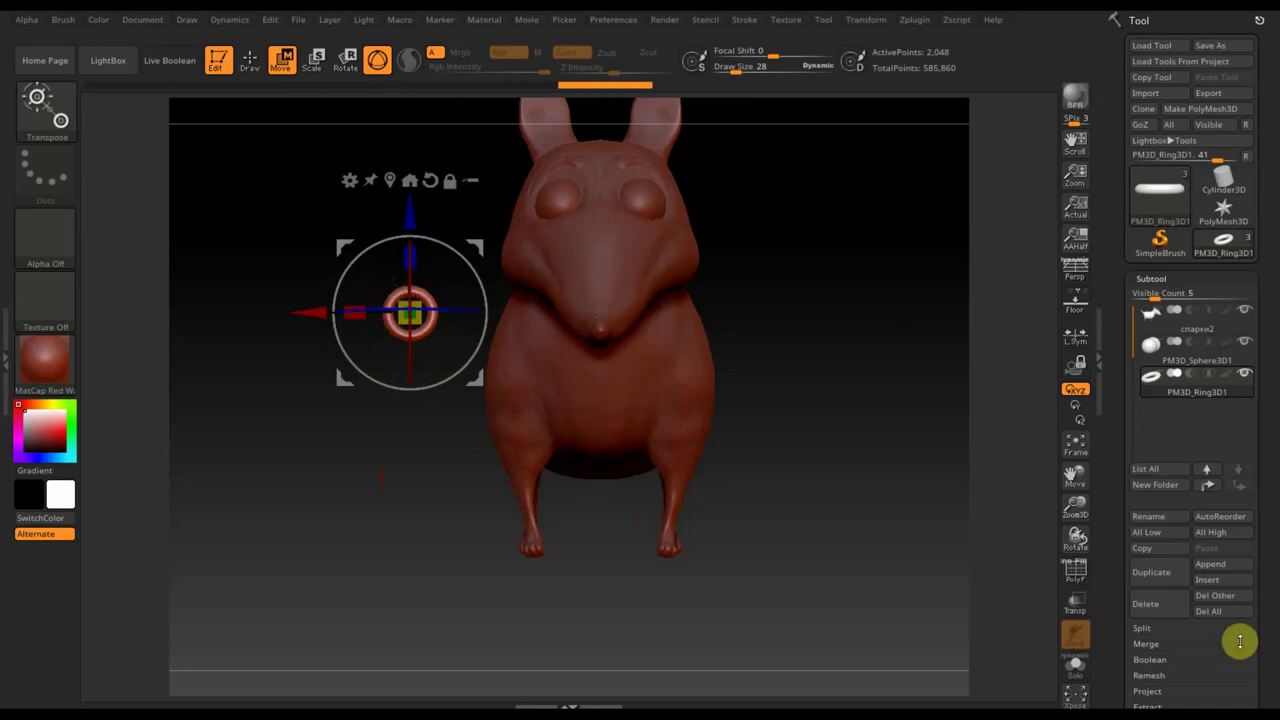
{"action": "left_click_drag", "start_coordinate": [1265, 643], "coordinate": [1251, 526]}
{"action": "left_click", "coordinate": [1157, 451]}
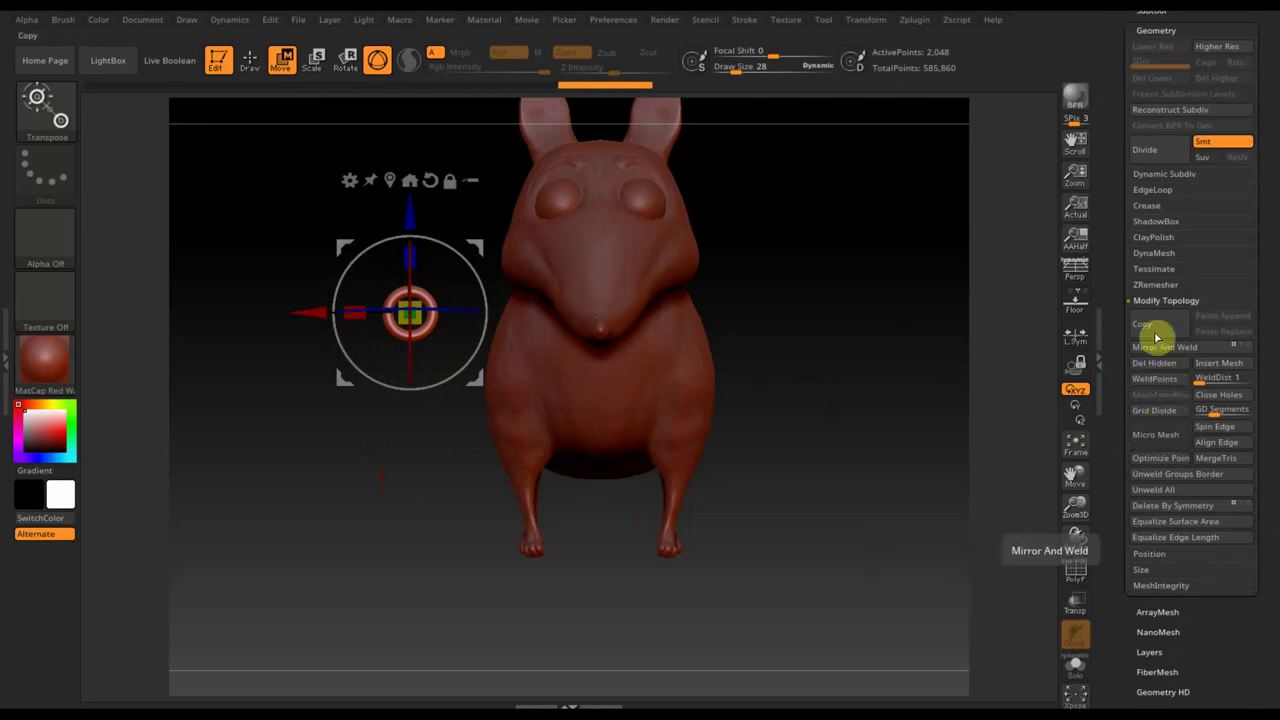
Try DynaMesh on the ring and undo the low-resolution results
{"action": "left_click", "coordinate": [1150, 253]}
{"action": "left_click", "coordinate": [1162, 279]}
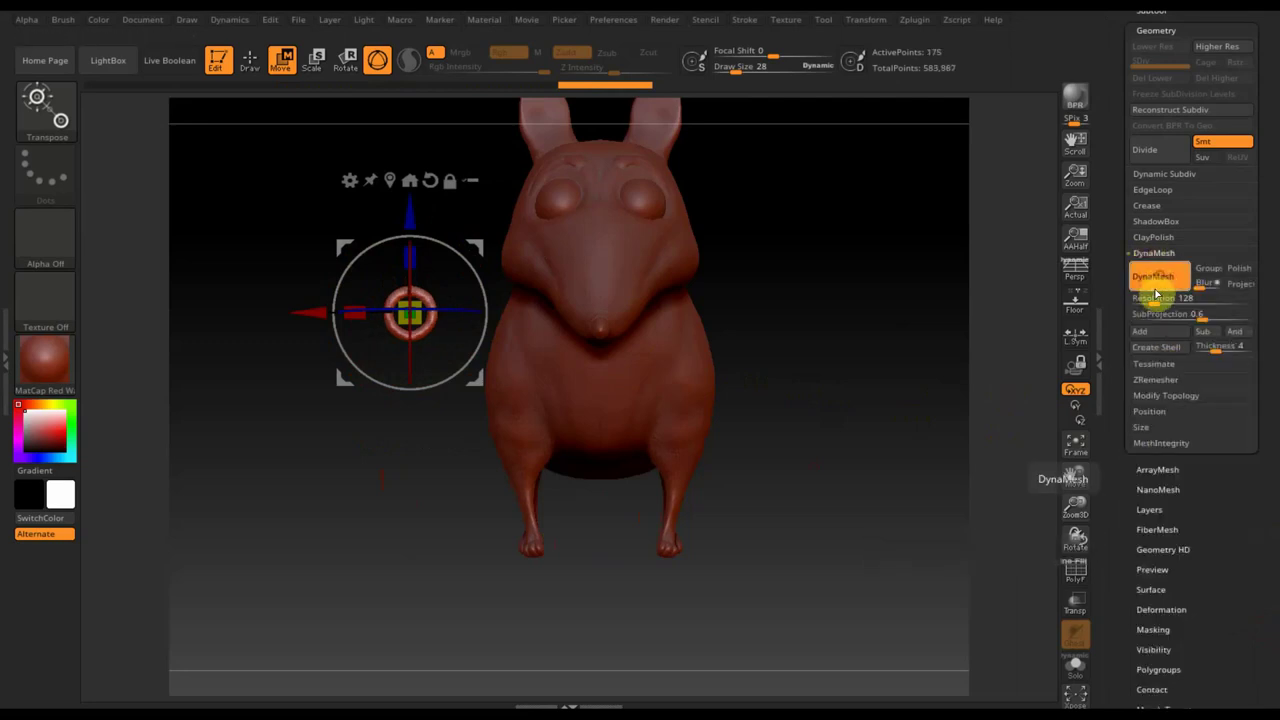
{"action": "mouse_move", "coordinate": [800, 394]}
{"action": "left_mouse_down"}
{"action": "mouse_move", "coordinate": [826, 422]}
{"action": "mouse_move", "coordinate": [808, 614]}
{"action": "mouse_move", "coordinate": [707, 565]}
{"action": "left_mouse_up"}
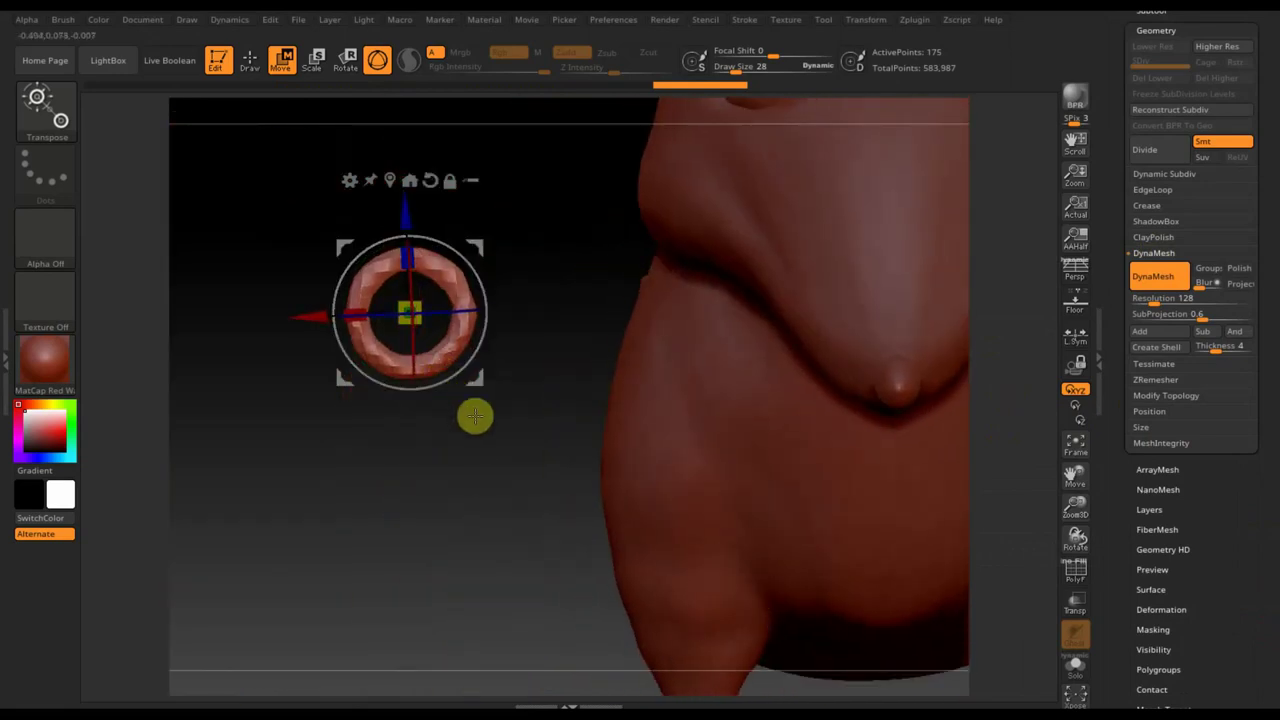
{"action": "key", "text": "ctrl+z"}
{"action": "left_click", "coordinate": [1176, 298]}
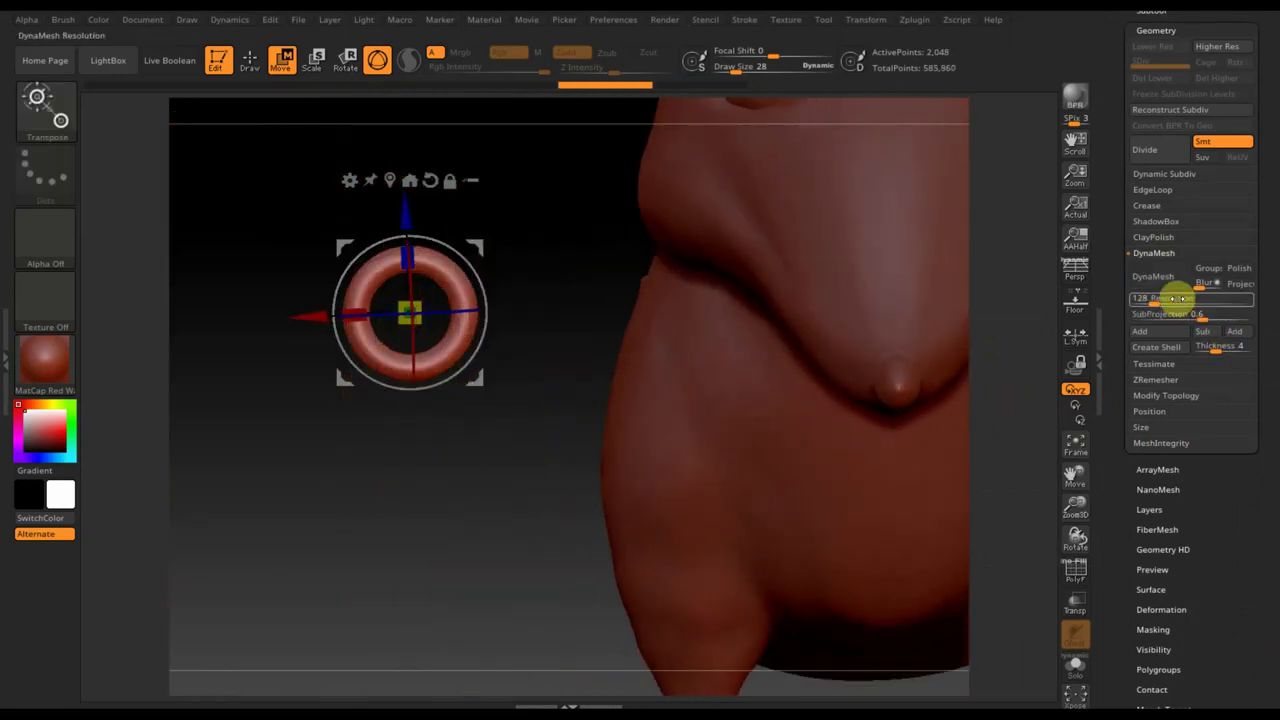
{"action": "left_click", "coordinate": [1152, 277]}
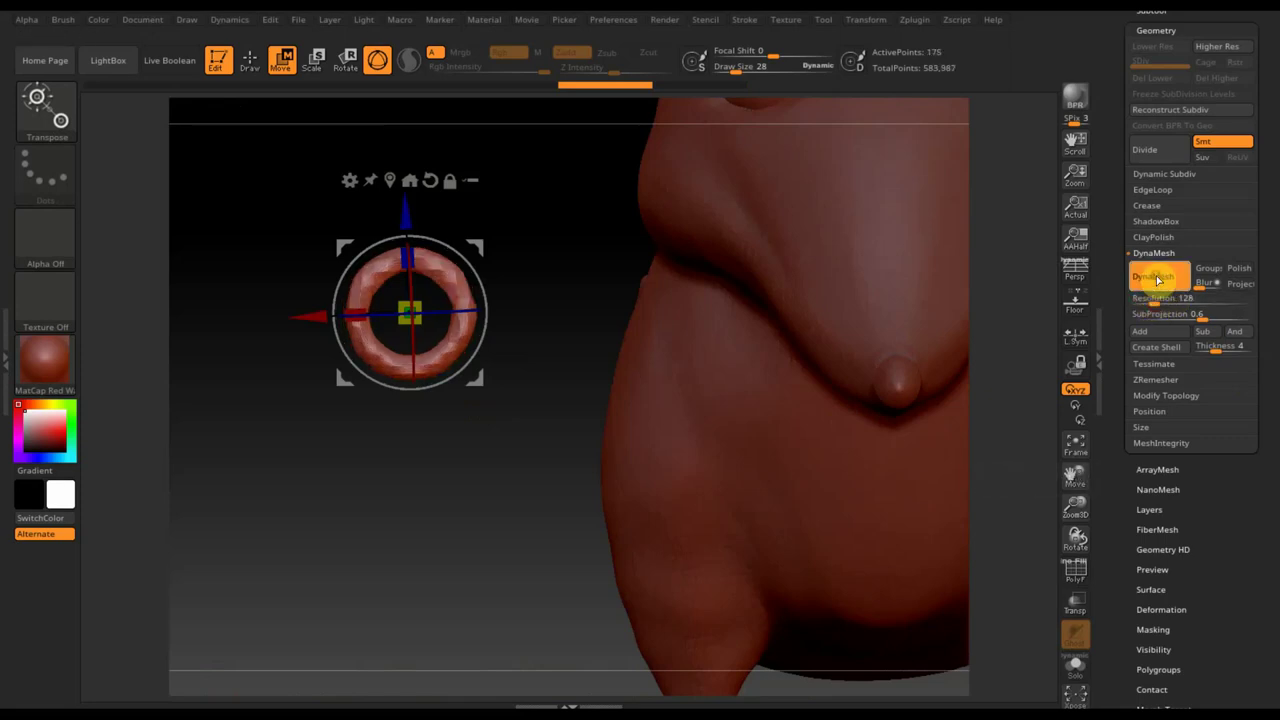
{"action": "key", "text": "ctrl+z"}
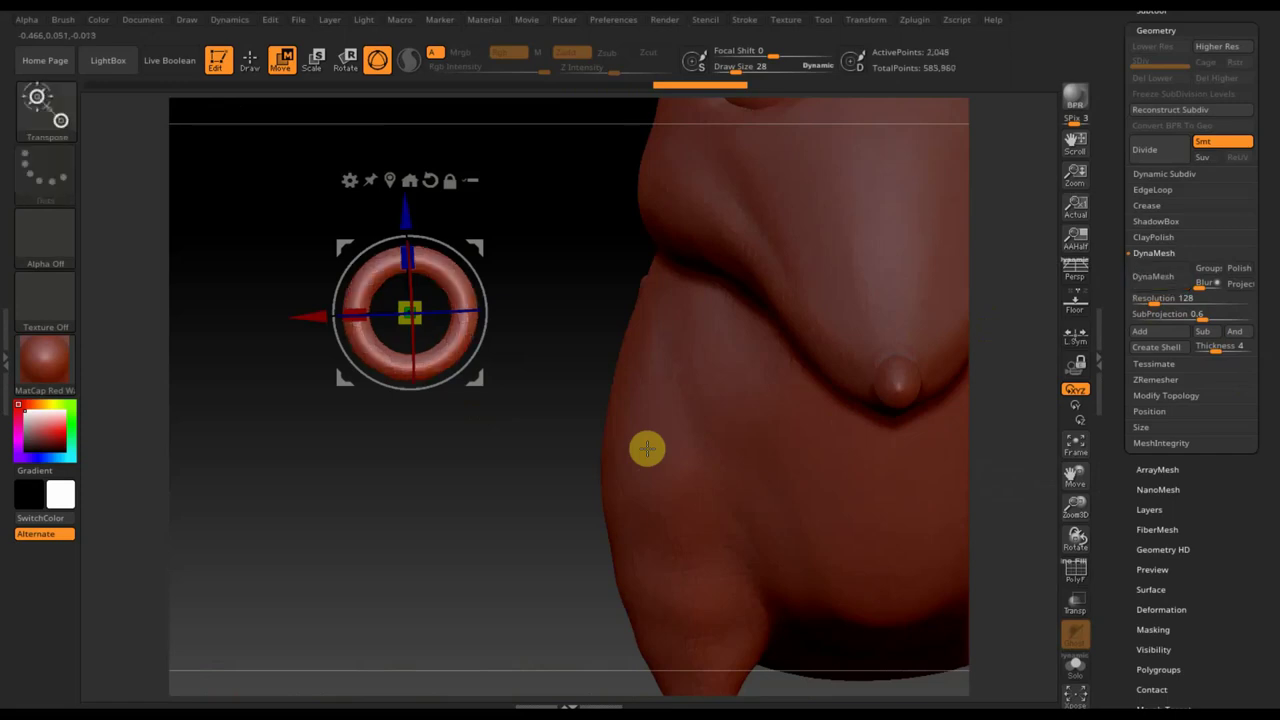
Remesh the ring at resolution 204 and inspect its PolyF wireframe
{"action": "left_click", "coordinate": [1160, 299]}
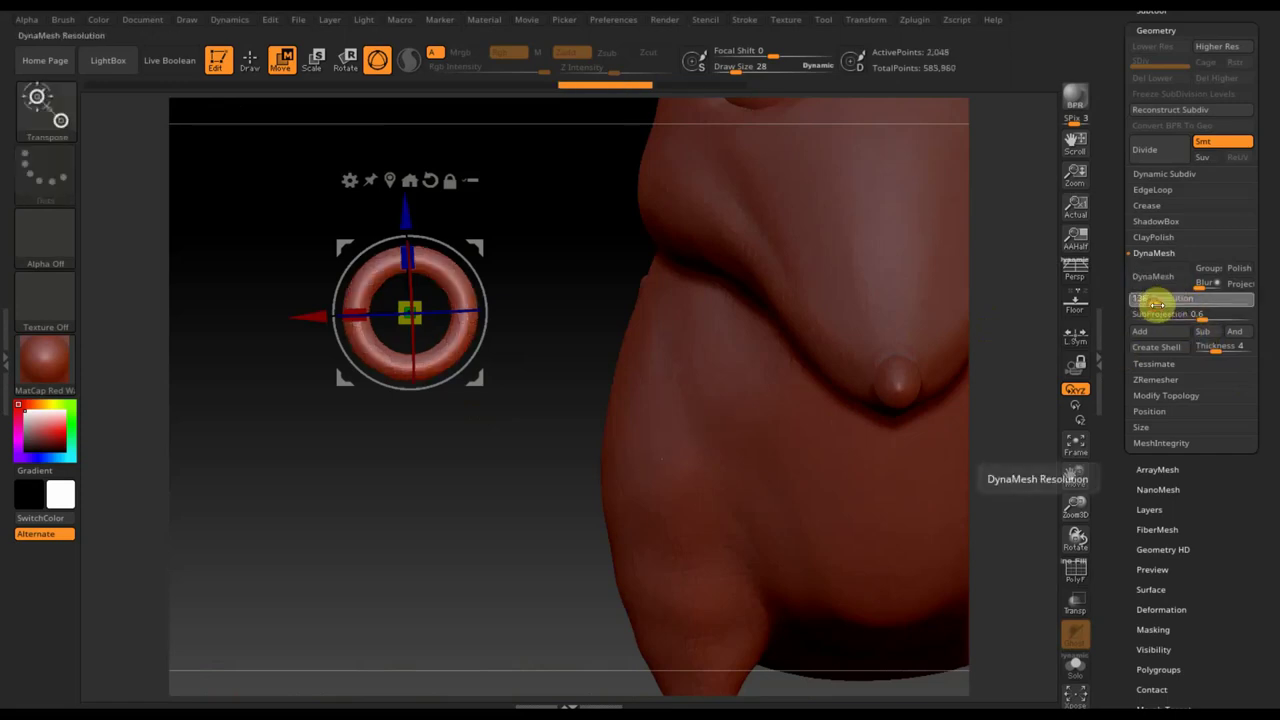
{"action": "type", "text": "204"}
{"action": "left_click", "coordinate": [1155, 276]}
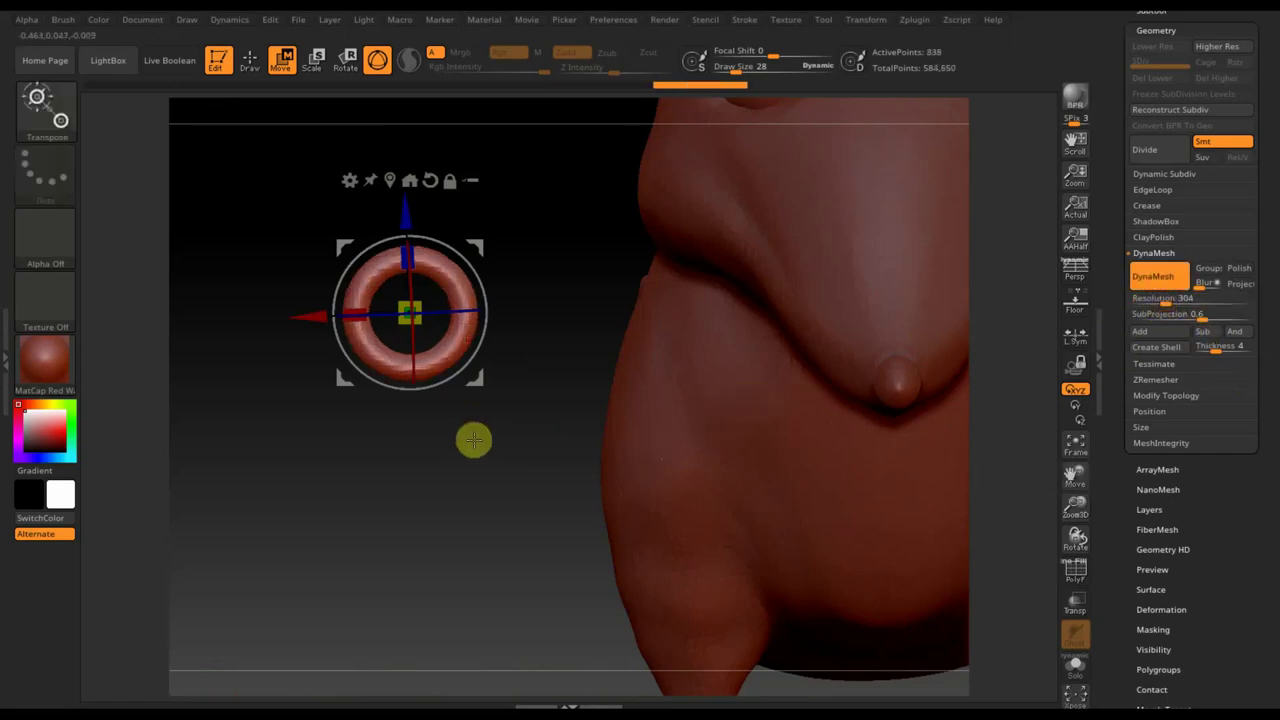
{"action": "left_click_drag", "start_coordinate": [471, 440], "coordinate": [557, 437]}
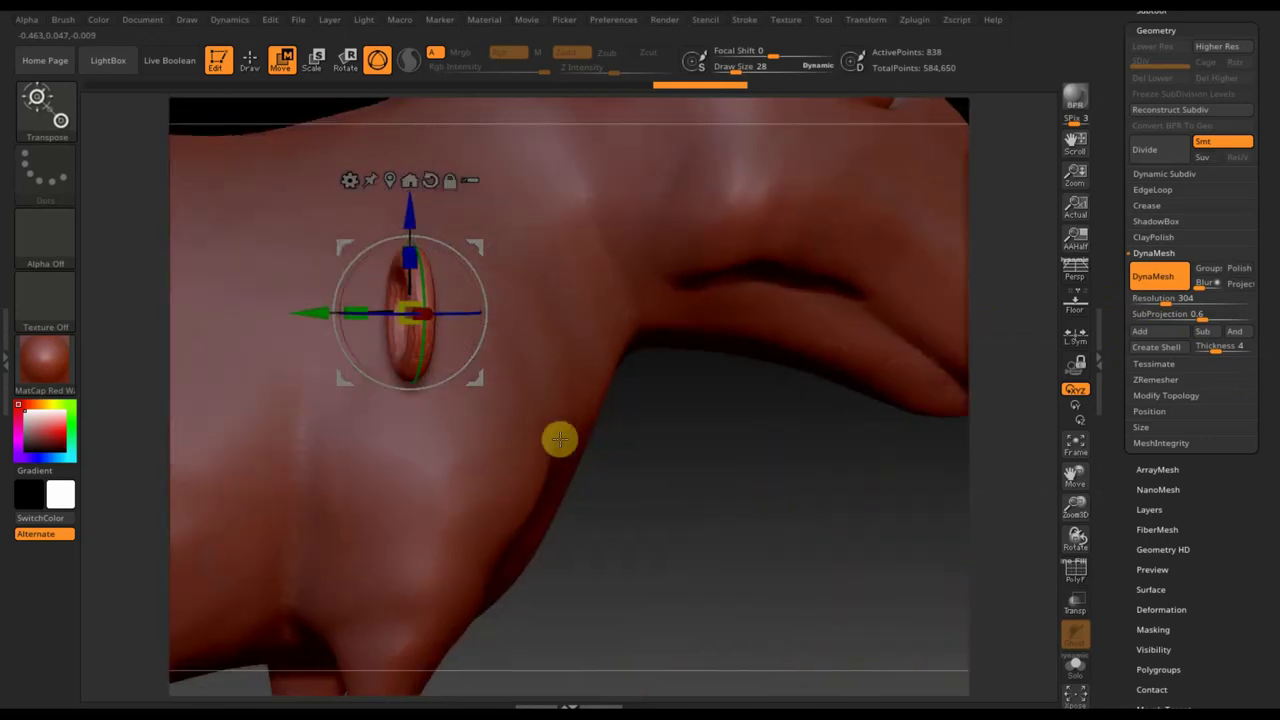
{"action": "left_click", "coordinate": [1076, 572]}
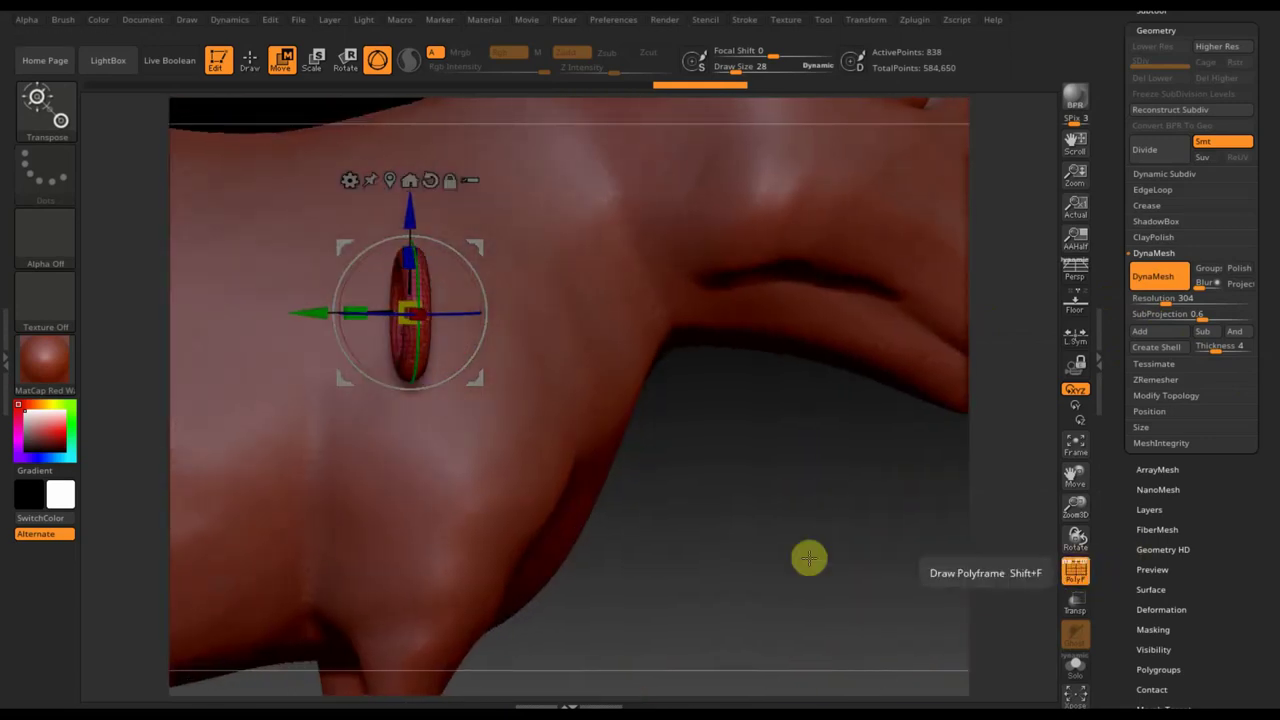
{"action": "left_click_drag", "start_coordinate": [743, 540], "coordinate": [810, 658]}
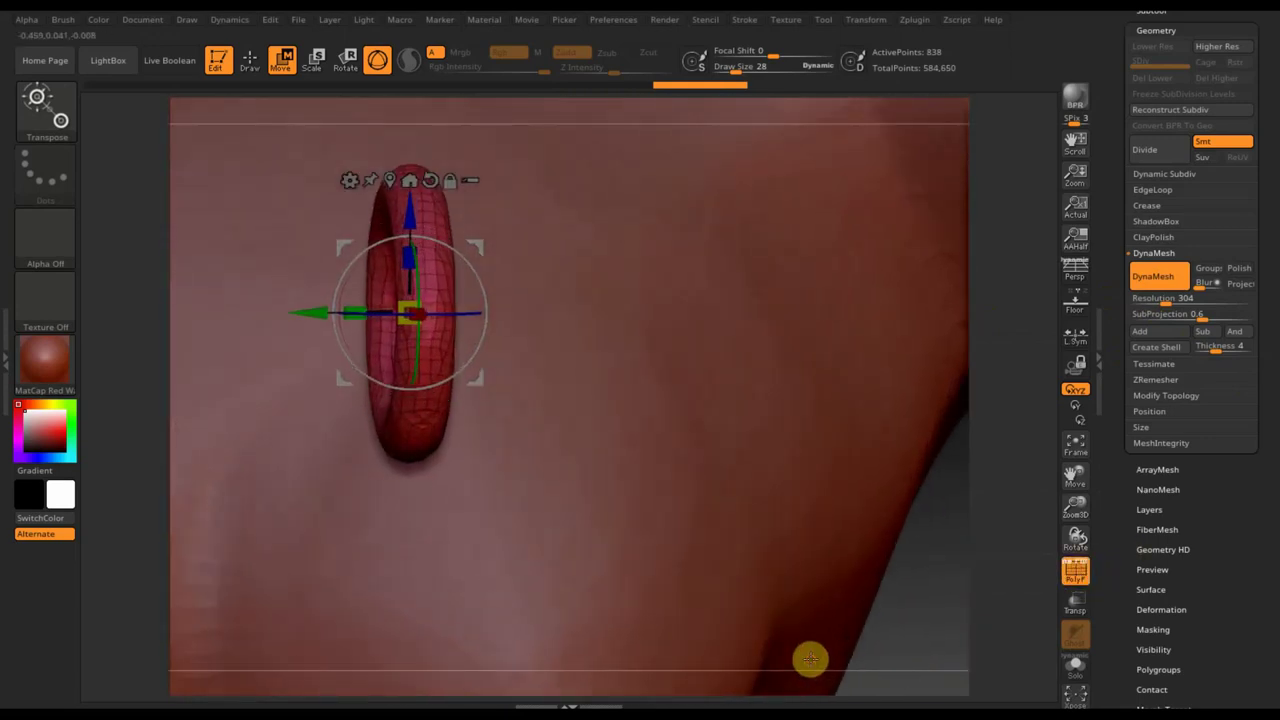
Enable Project and remesh the ring at resolution 744
{"action": "left_click", "coordinate": [1238, 285]}
{"action": "type", "text": "448"}
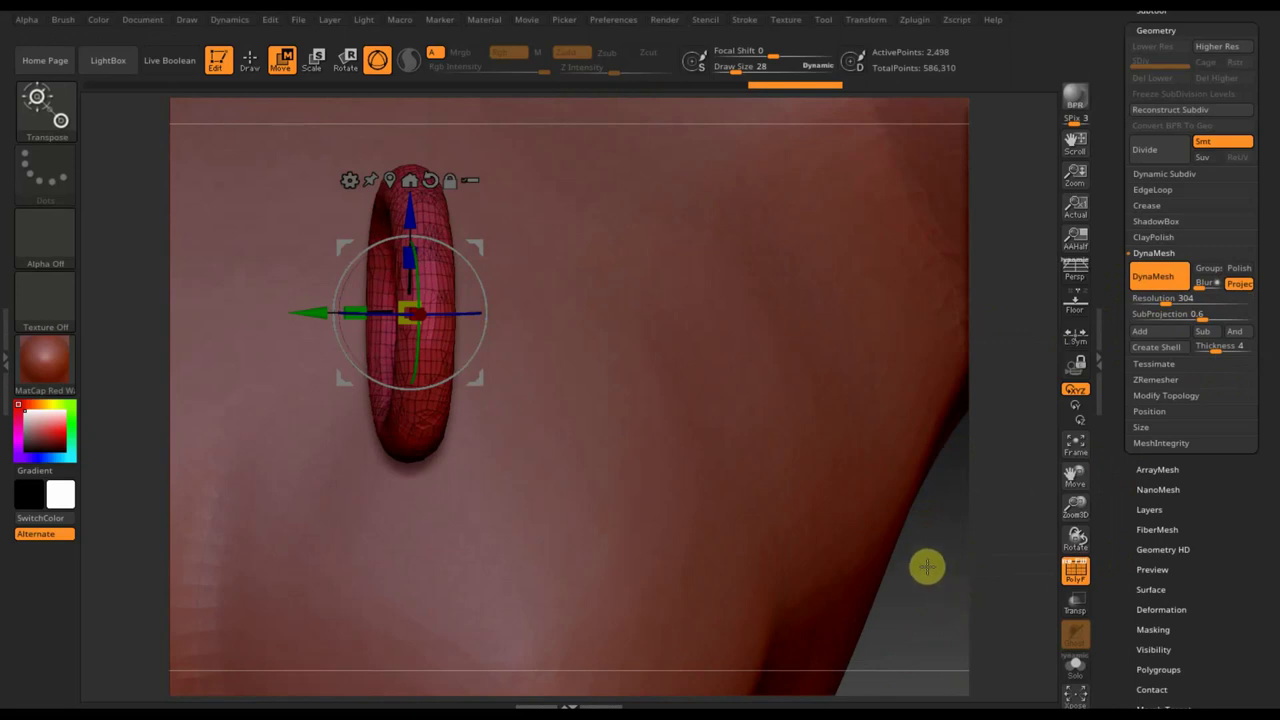
{"action": "left_click", "coordinate": [1178, 297]}
{"action": "type", "text": "744"}
{"action": "mouse_move", "coordinate": [923, 551]}
{"action": "left_mouse_down", "text": "ctrl"}
{"action": "mouse_move", "coordinate": [954, 631]}
{"action": "mouse_move", "coordinate": [843, 626]}
{"action": "left_mouse_up", "text": "ctrl"}
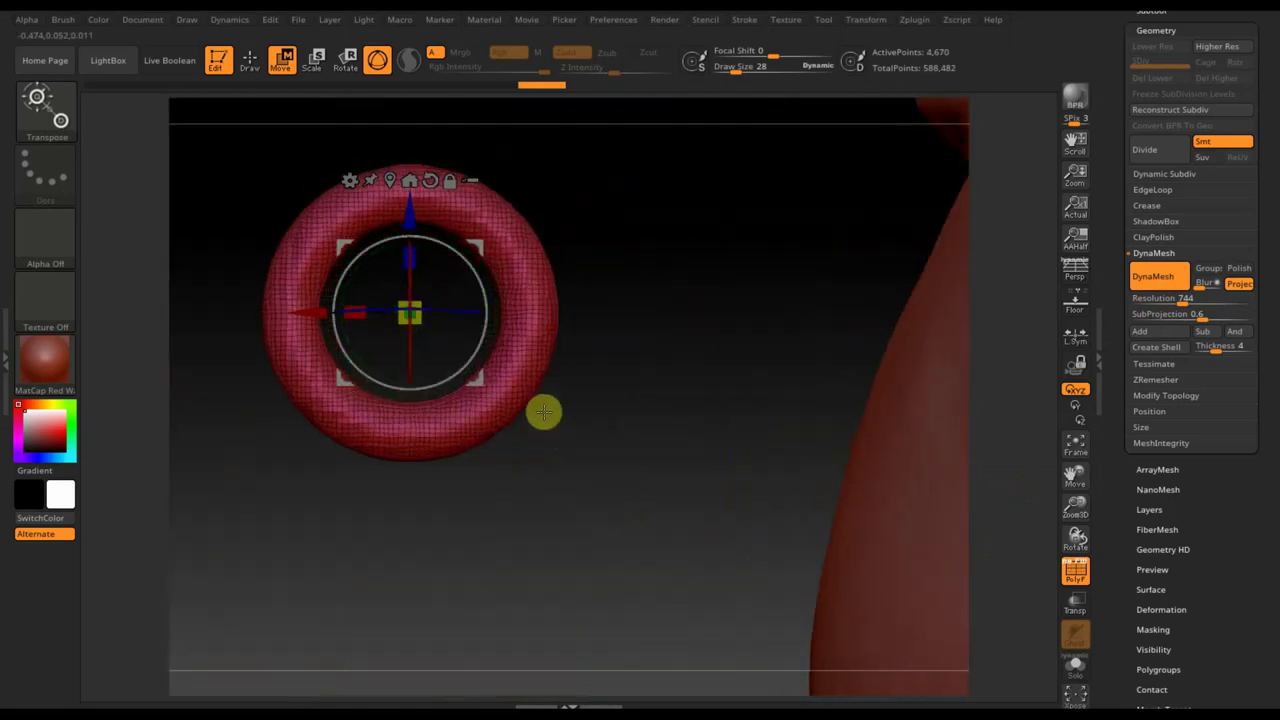
Shrink the ring, move it onto the dog's body and rotate it to a new orientation
{"action": "left_click_drag", "start_coordinate": [410, 325], "coordinate": [370, 249]}
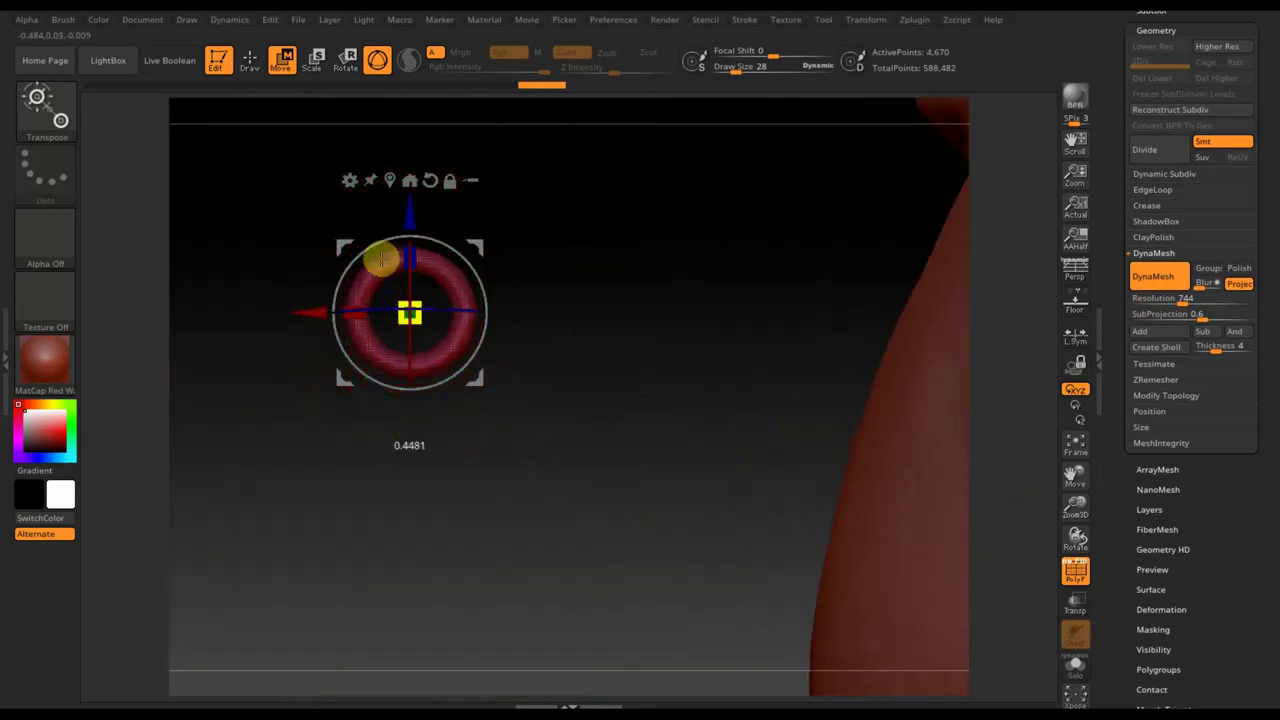
{"action": "mouse_move", "coordinate": [586, 479]}
{"action": "left_mouse_down"}
{"action": "mouse_move", "coordinate": [523, 437]}
{"action": "mouse_move", "coordinate": [540, 500]}
{"action": "mouse_move", "coordinate": [580, 515]}
{"action": "left_mouse_up"}
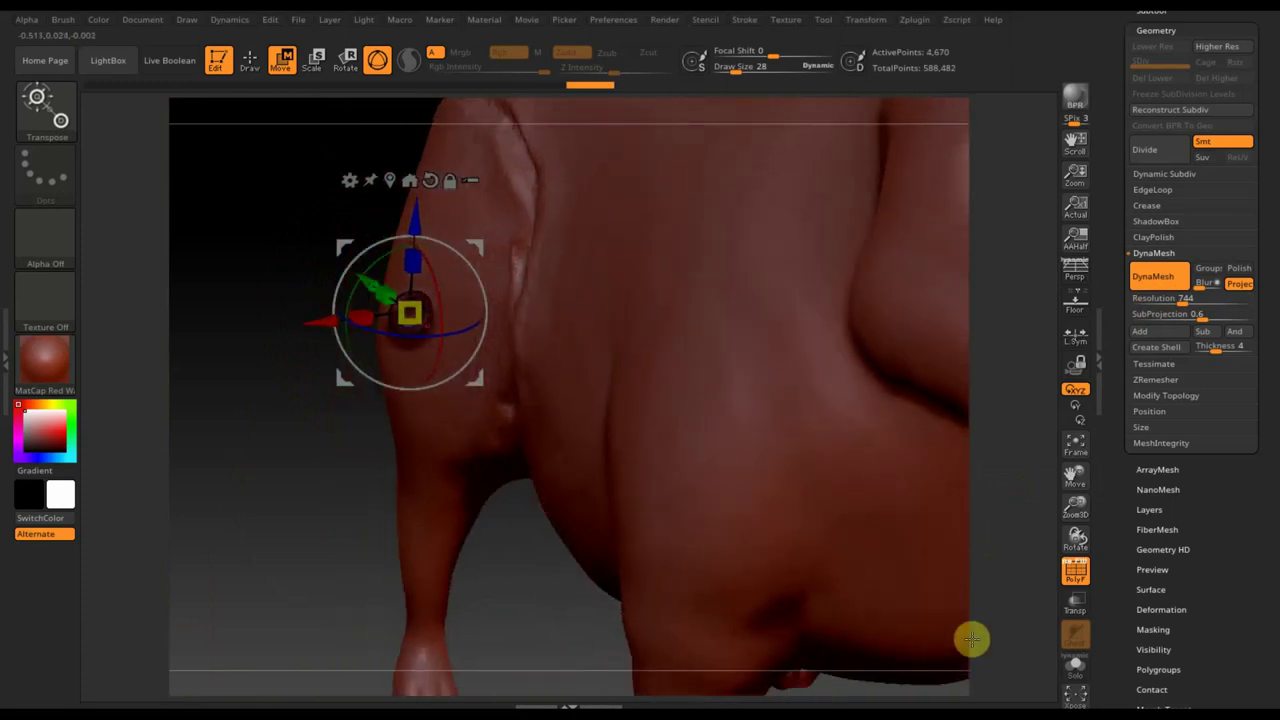
{"action": "mouse_move", "coordinate": [511, 626]}
{"action": "left_mouse_down"}
{"action": "mouse_move", "coordinate": [620, 609]}
{"action": "mouse_move", "coordinate": [591, 632]}
{"action": "mouse_move", "coordinate": [529, 600]}
{"action": "mouse_move", "coordinate": [465, 439]}
{"action": "left_mouse_up"}
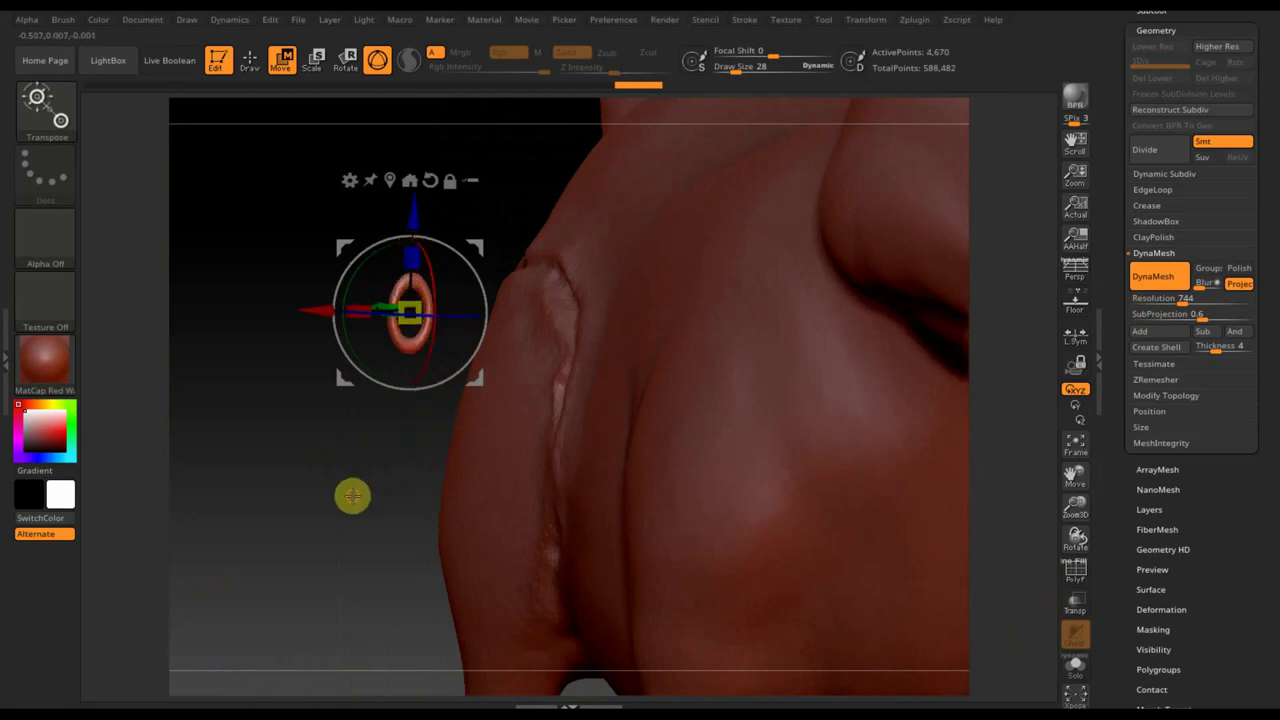
{"action": "left_click_drag", "start_coordinate": [471, 246], "coordinate": [743, 300]}
{"action": "mouse_move", "coordinate": [634, 329]}
{"action": "left_mouse_down"}
{"action": "mouse_move", "coordinate": [474, 434]}
{"action": "mouse_move", "coordinate": [528, 438]}
{"action": "left_mouse_up"}
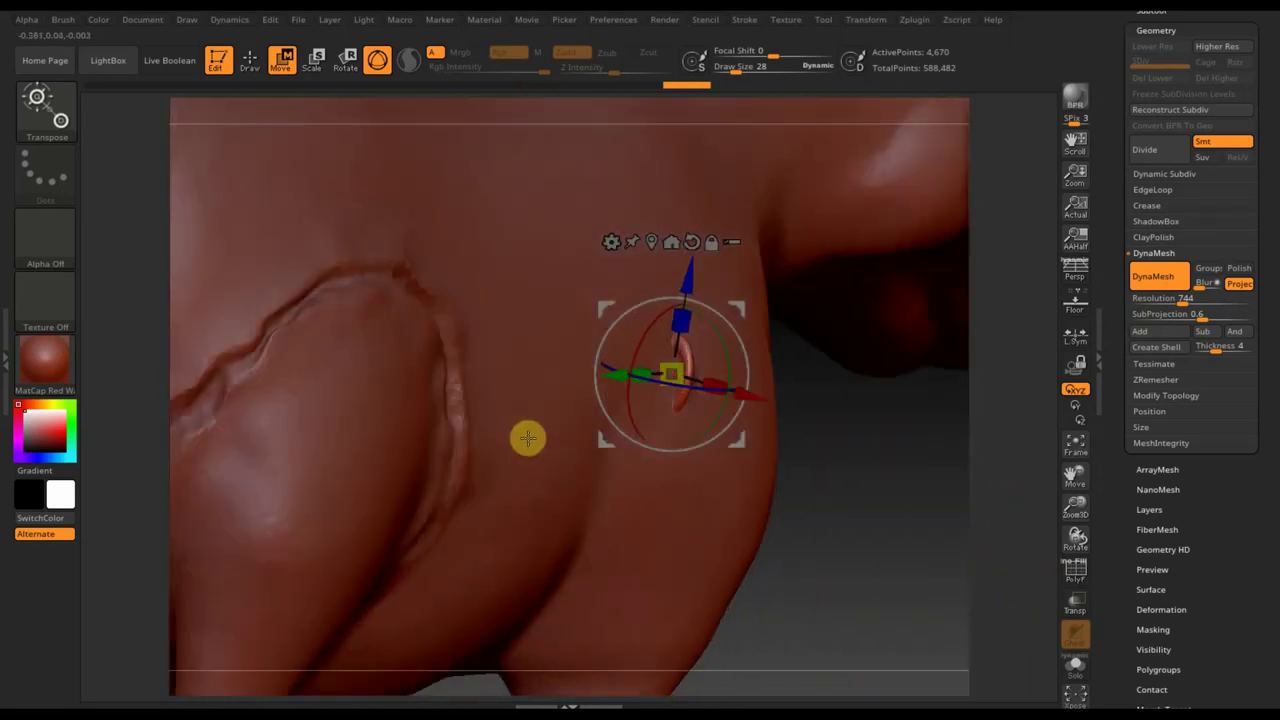
{"action": "mouse_move", "coordinate": [591, 363]}
{"action": "left_mouse_down"}
{"action": "mouse_move", "coordinate": [382, 360]}
{"action": "mouse_move", "coordinate": [234, 314]}
{"action": "left_mouse_up"}
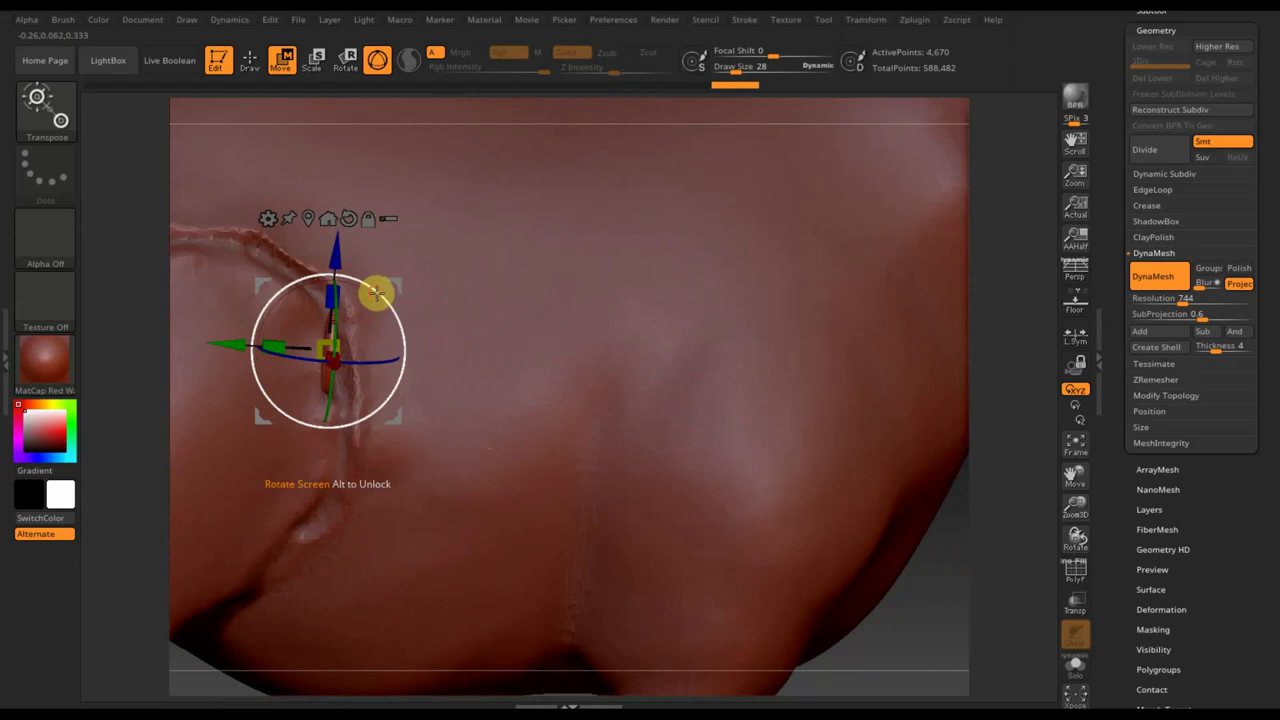
{"action": "mouse_move", "coordinate": [376, 292]}
{"action": "left_mouse_down"}
{"action": "mouse_move", "coordinate": [414, 360]}
{"action": "mouse_move", "coordinate": [396, 314]}
{"action": "mouse_move", "coordinate": [403, 283]}
{"action": "mouse_move", "coordinate": [414, 289]}
{"action": "left_mouse_up"}
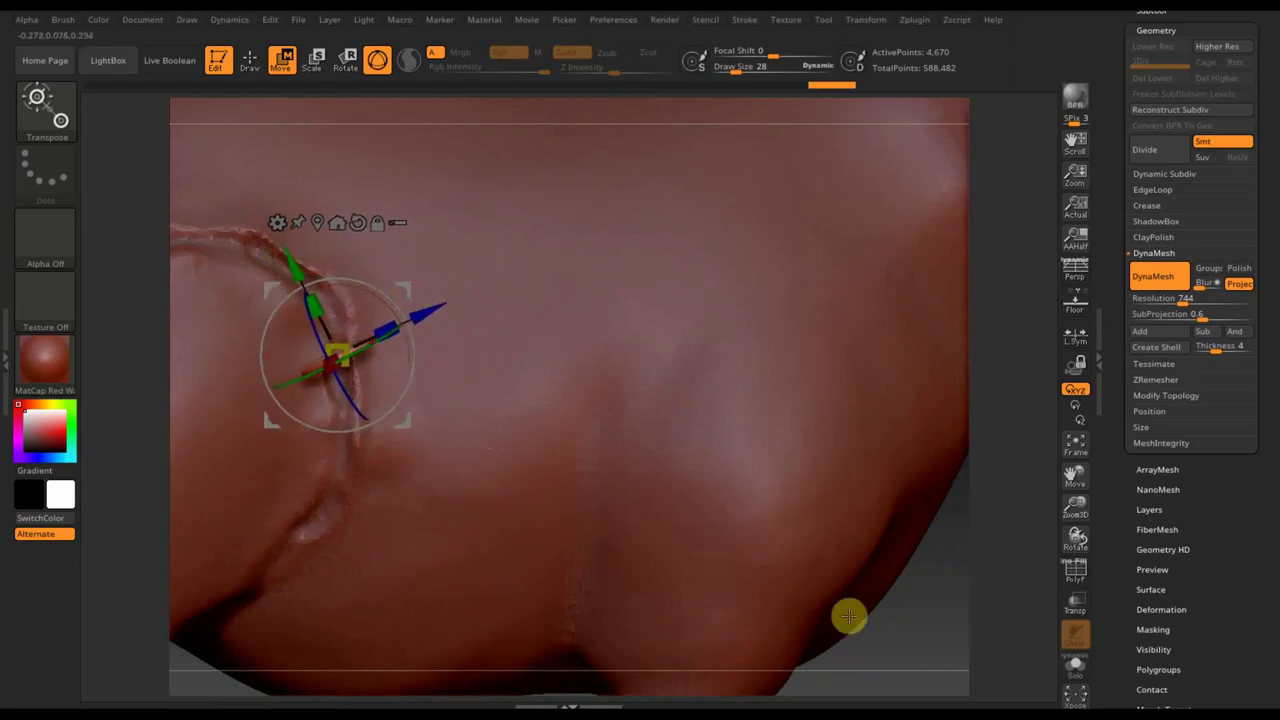
Slide the stitch along the scar seam, then turn the body to face the haunch seam
{"action": "mouse_move", "coordinate": [848, 617]}
{"action": "left_mouse_down"}
{"action": "mouse_move", "coordinate": [974, 674]}
{"action": "mouse_move", "coordinate": [412, 378]}
{"action": "mouse_move", "coordinate": [389, 384]}
{"action": "left_mouse_up"}
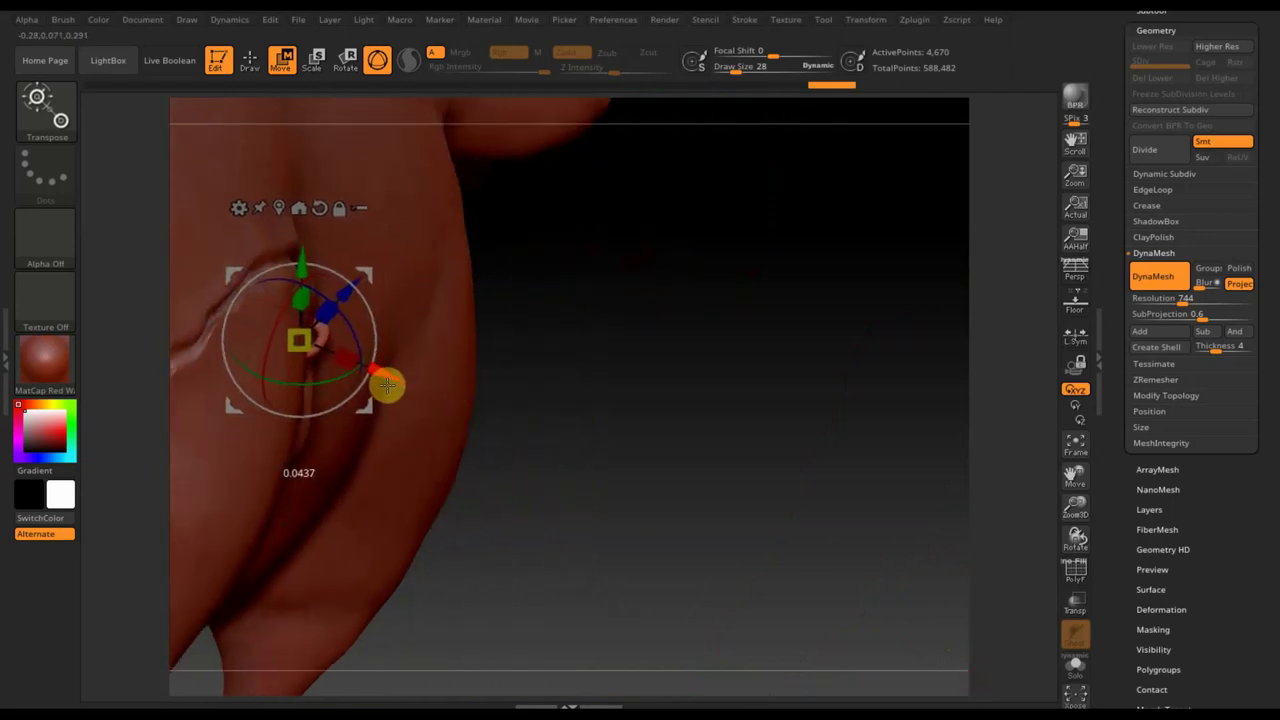
{"action": "mouse_move", "coordinate": [526, 457]}
{"action": "left_mouse_down"}
{"action": "mouse_move", "coordinate": [611, 500]}
{"action": "mouse_move", "coordinate": [569, 491]}
{"action": "mouse_move", "coordinate": [487, 425]}
{"action": "left_mouse_up"}
{"action": "left_click_drag", "start_coordinate": [360, 266], "coordinate": [336, 278]}
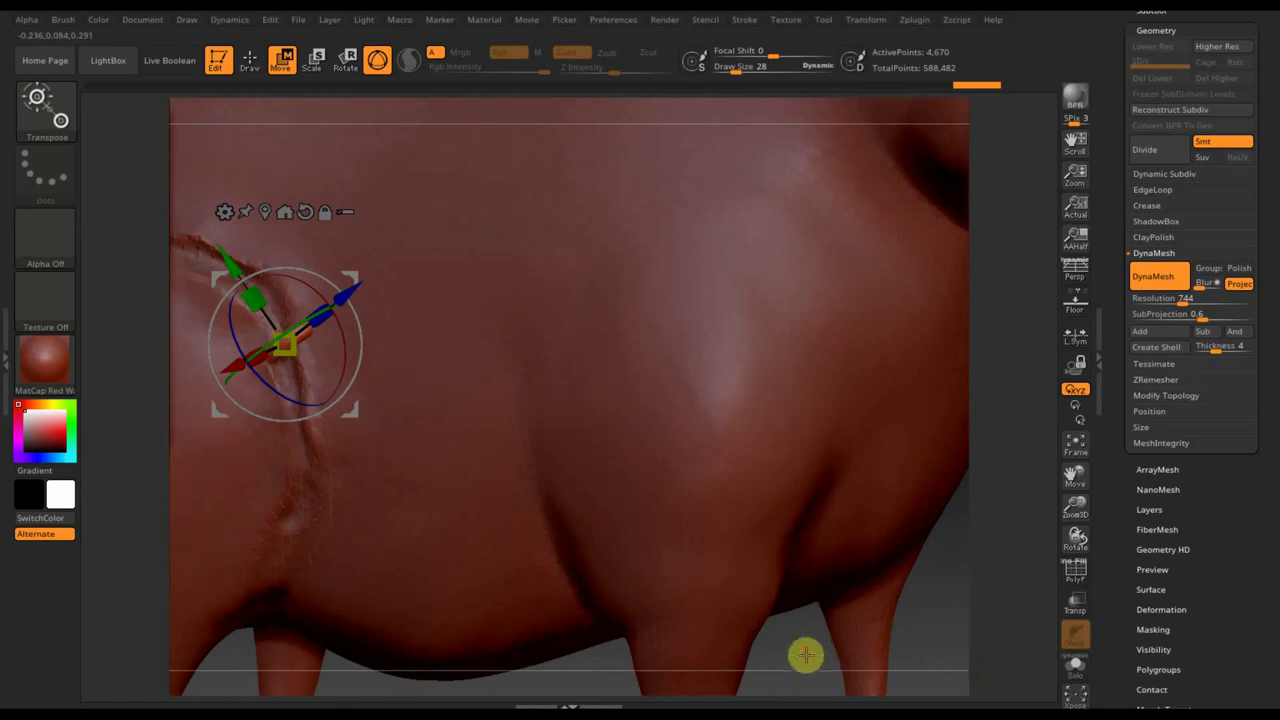
{"action": "mouse_move", "coordinate": [806, 655]}
{"action": "left_mouse_down"}
{"action": "mouse_move", "coordinate": [831, 660]}
{"action": "mouse_move", "coordinate": [806, 646]}
{"action": "mouse_move", "coordinate": [789, 554]}
{"action": "mouse_move", "coordinate": [613, 427]}
{"action": "left_mouse_up"}
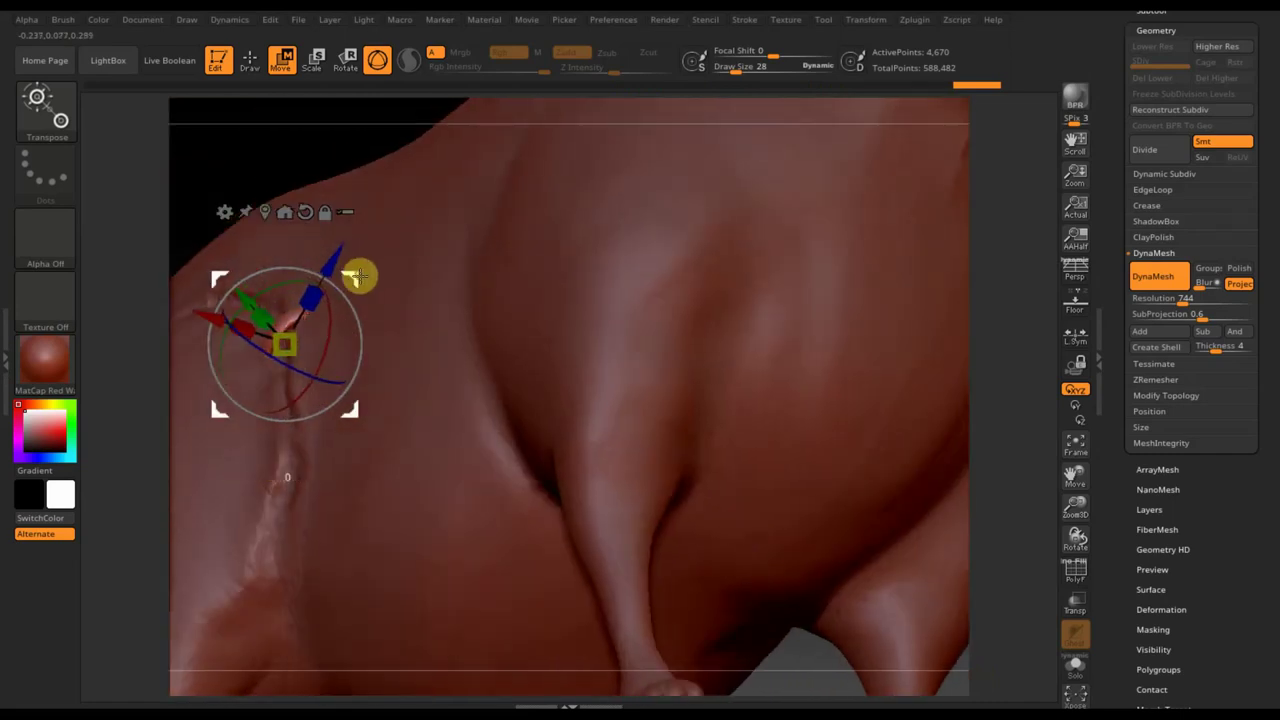
{"action": "left_click_drag", "start_coordinate": [358, 276], "coordinate": [345, 281]}
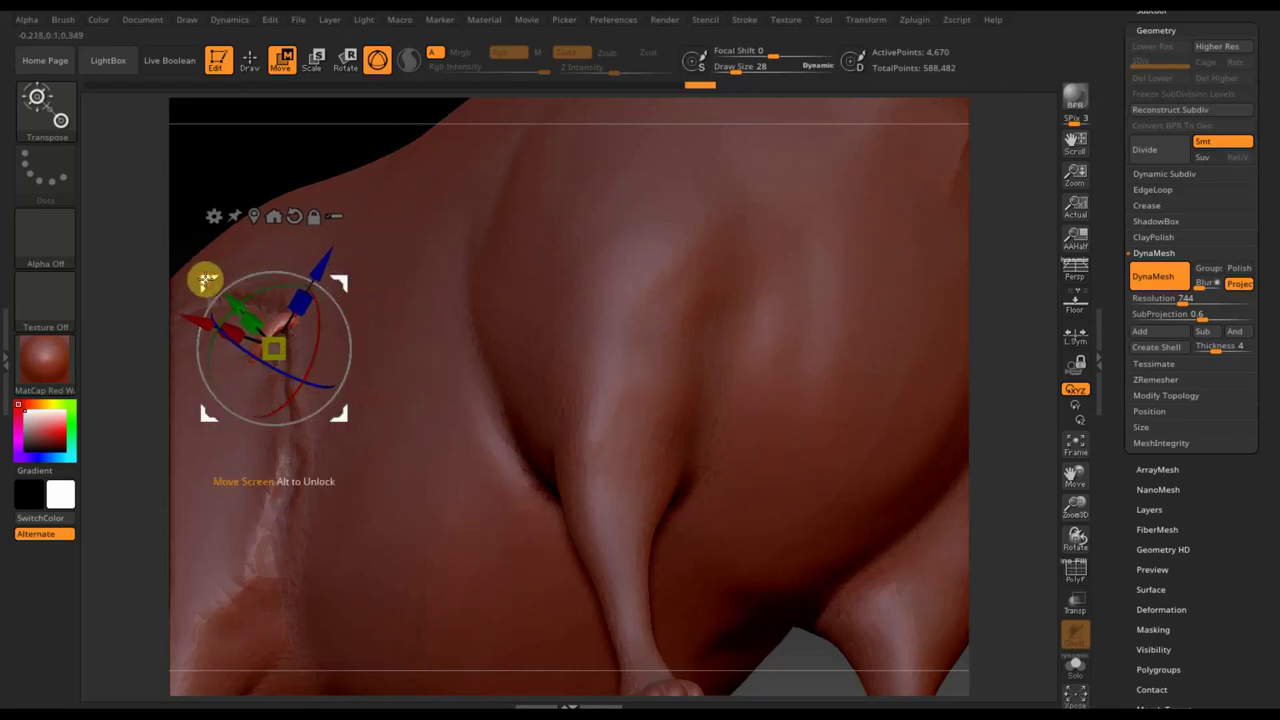
{"action": "left_click_drag", "start_coordinate": [206, 281], "coordinate": [211, 281]}
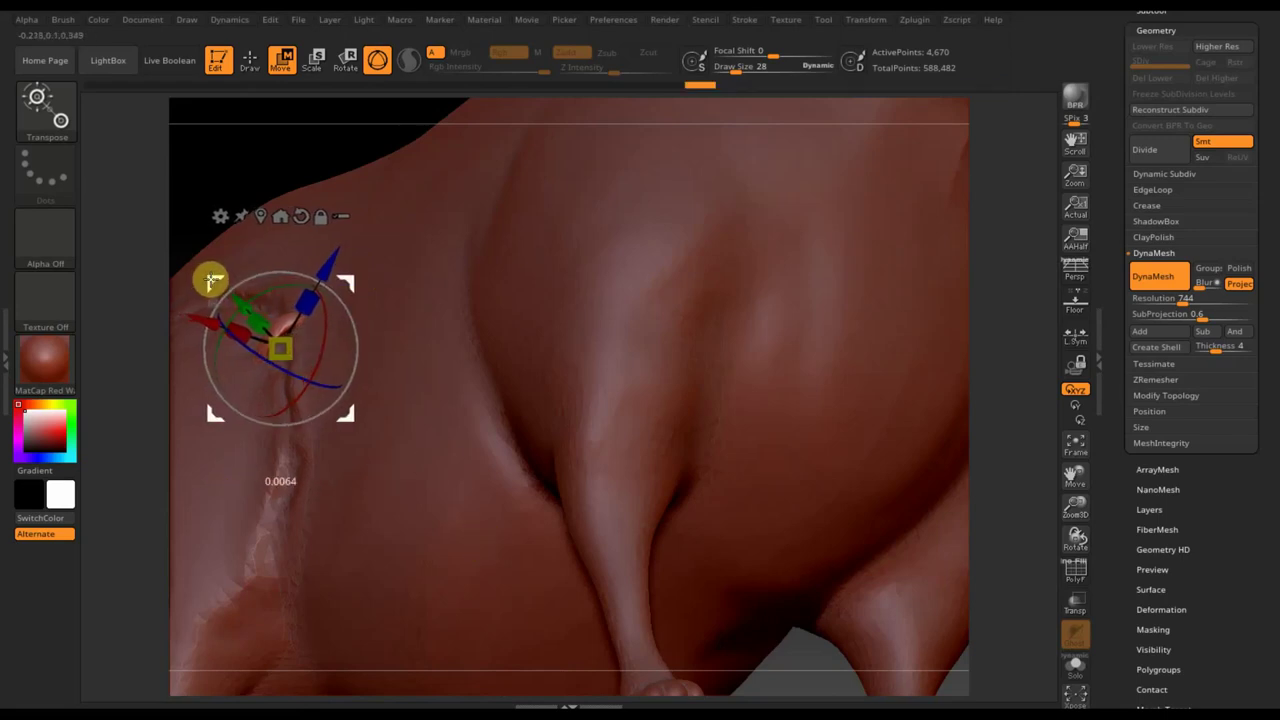
{"action": "mouse_move", "coordinate": [801, 642]}
{"action": "left_mouse_down"}
{"action": "mouse_move", "coordinate": [843, 696]}
{"action": "mouse_move", "coordinate": [891, 620]}
{"action": "mouse_move", "coordinate": [866, 486]}
{"action": "mouse_move", "coordinate": [884, 644]}
{"action": "mouse_move", "coordinate": [891, 624]}
{"action": "mouse_move", "coordinate": [946, 622]}
{"action": "mouse_move", "coordinate": [946, 506]}
{"action": "mouse_move", "coordinate": [726, 569]}
{"action": "mouse_move", "coordinate": [888, 621]}
{"action": "mouse_move", "coordinate": [909, 657]}
{"action": "left_mouse_up"}
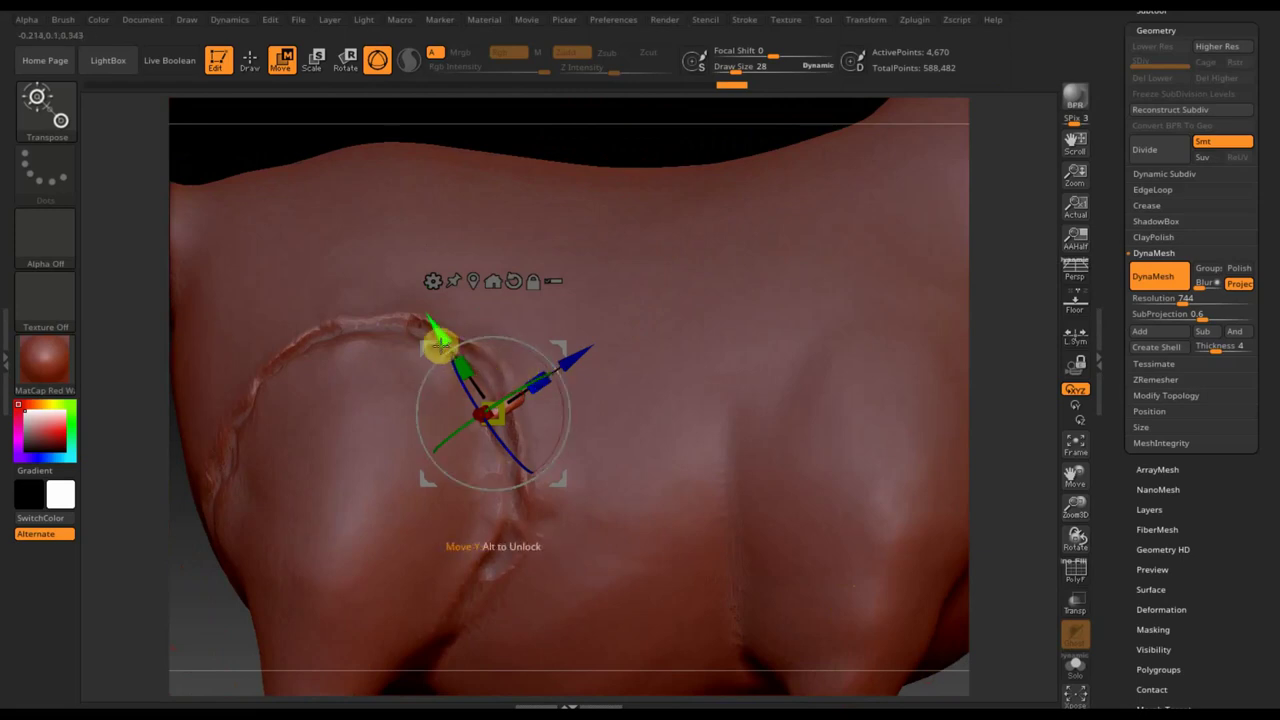
Lay the stitch across the seam and Ctrl-drag three rotated copies along its upper arc
{"action": "left_click_drag", "start_coordinate": [443, 334], "coordinate": [415, 289]}
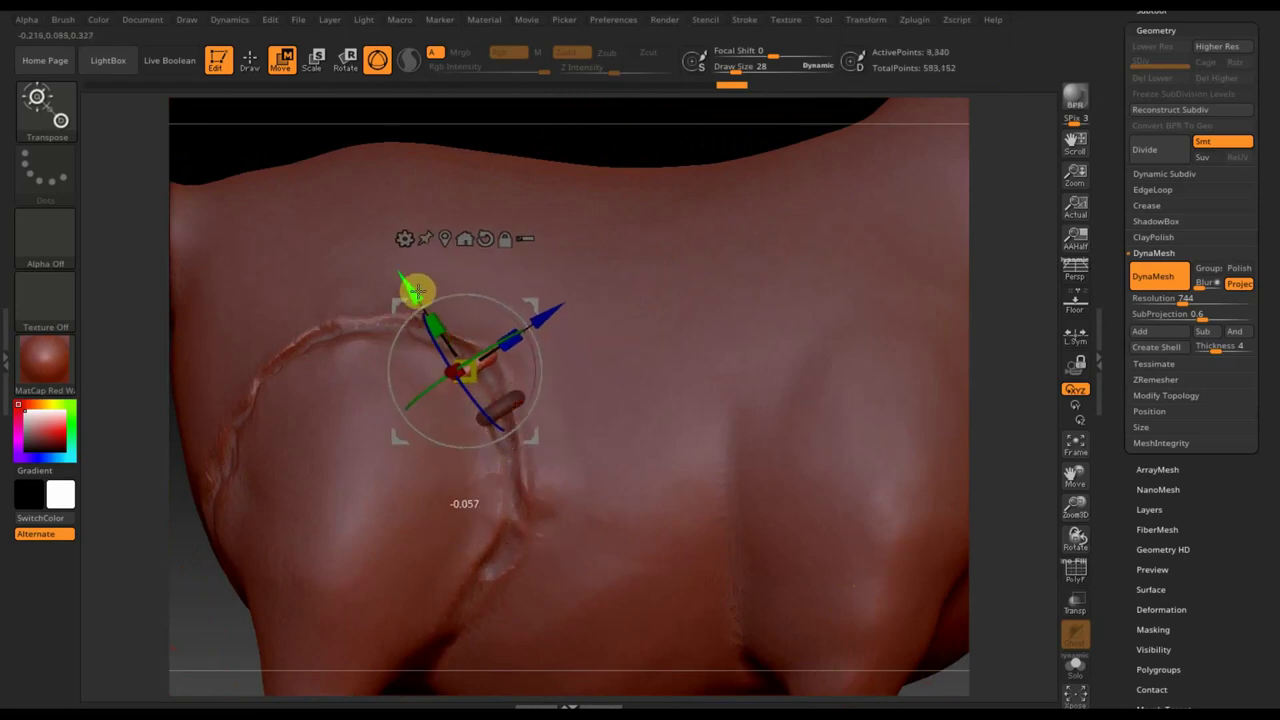
{"action": "left_click_drag", "start_coordinate": [522, 320], "coordinate": [509, 302]}
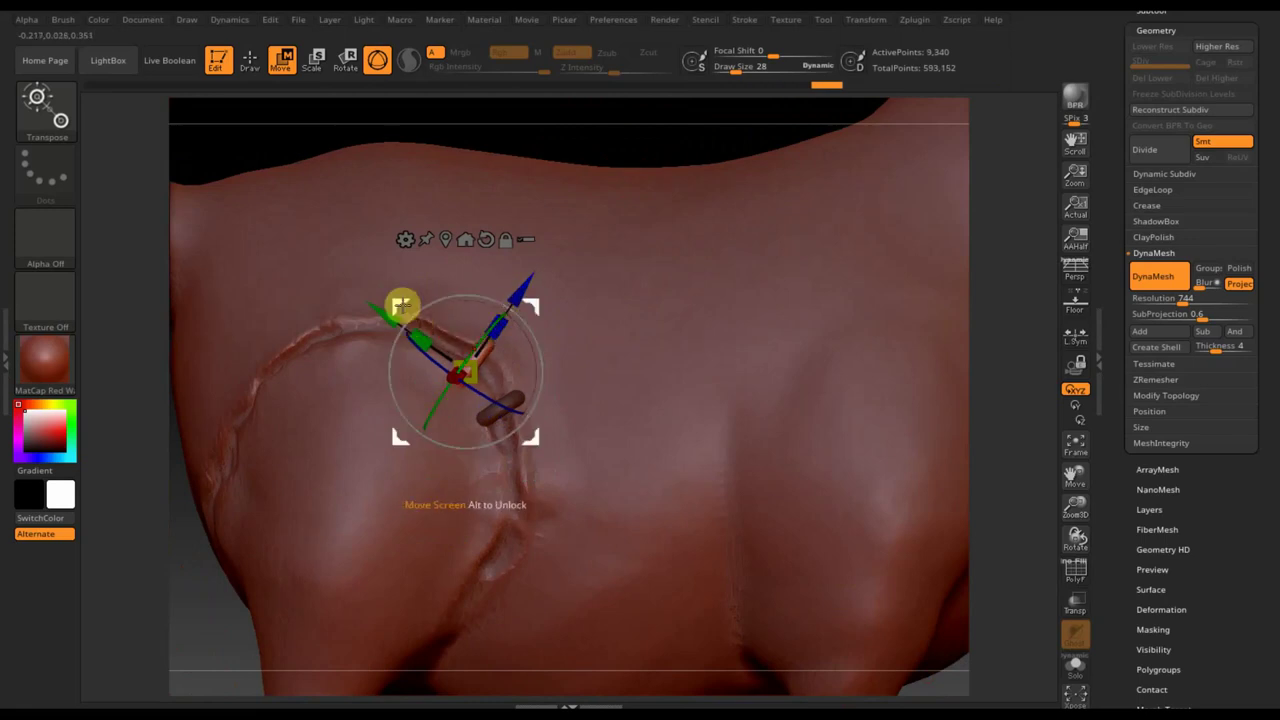
{"action": "left_click_drag", "start_coordinate": [399, 298], "coordinate": [346, 277], "text": "ctrl"}
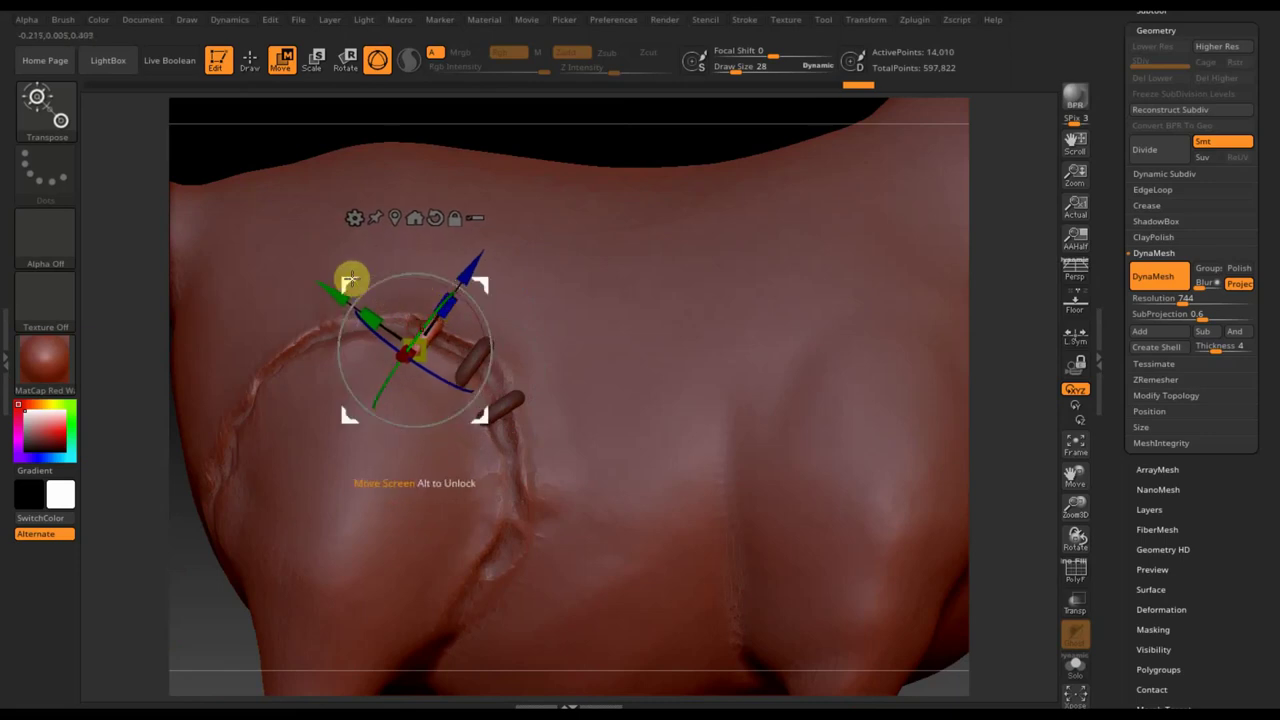
{"action": "mouse_move", "coordinate": [435, 275]}
{"action": "left_mouse_down"}
{"action": "mouse_move", "coordinate": [410, 271]}
{"action": "mouse_move", "coordinate": [489, 280]}
{"action": "mouse_move", "coordinate": [468, 278]}
{"action": "left_mouse_up"}
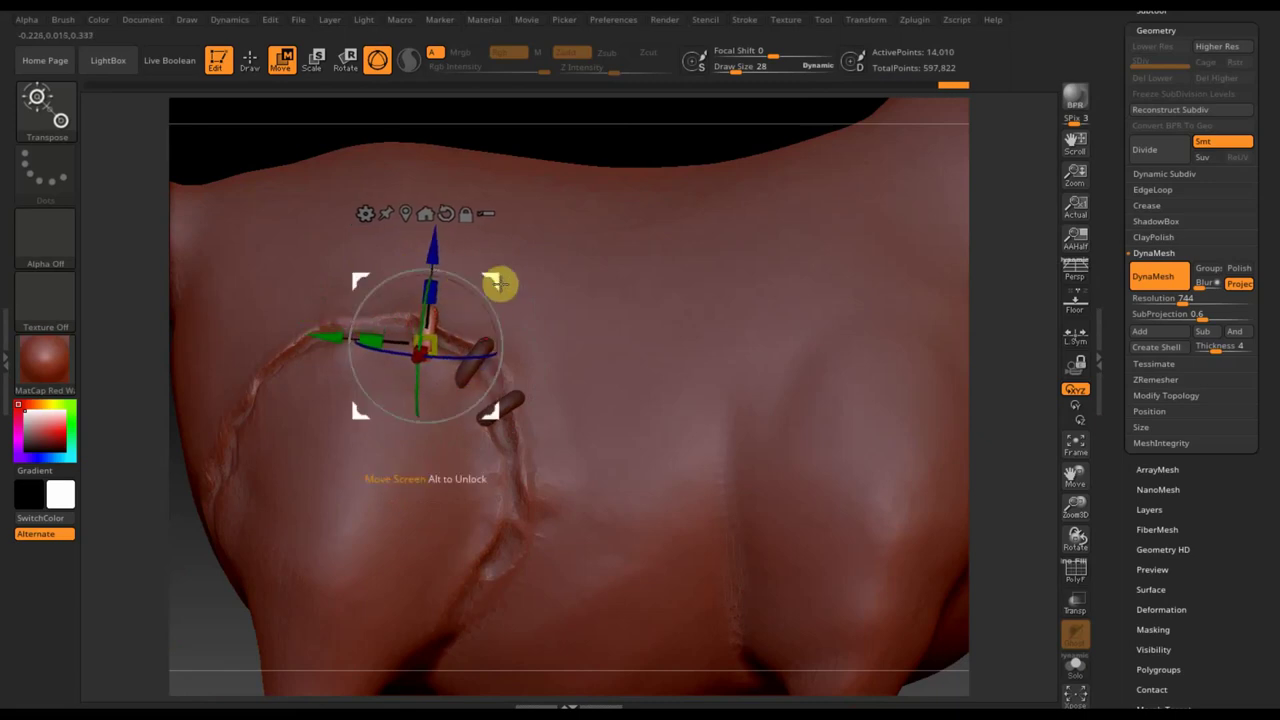
{"action": "left_click_drag", "start_coordinate": [492, 280], "coordinate": [323, 260], "text": "ctrl"}
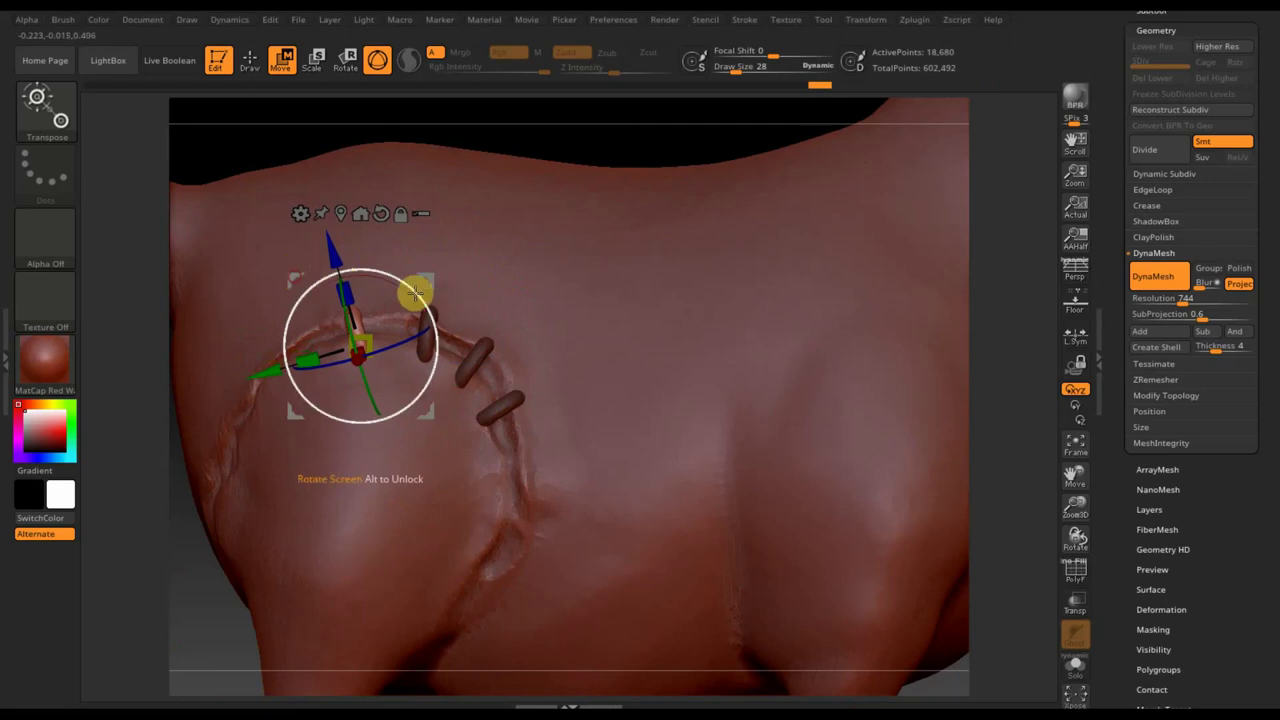
{"action": "left_click_drag", "start_coordinate": [270, 370], "coordinate": [212, 392], "text": "ctrl"}
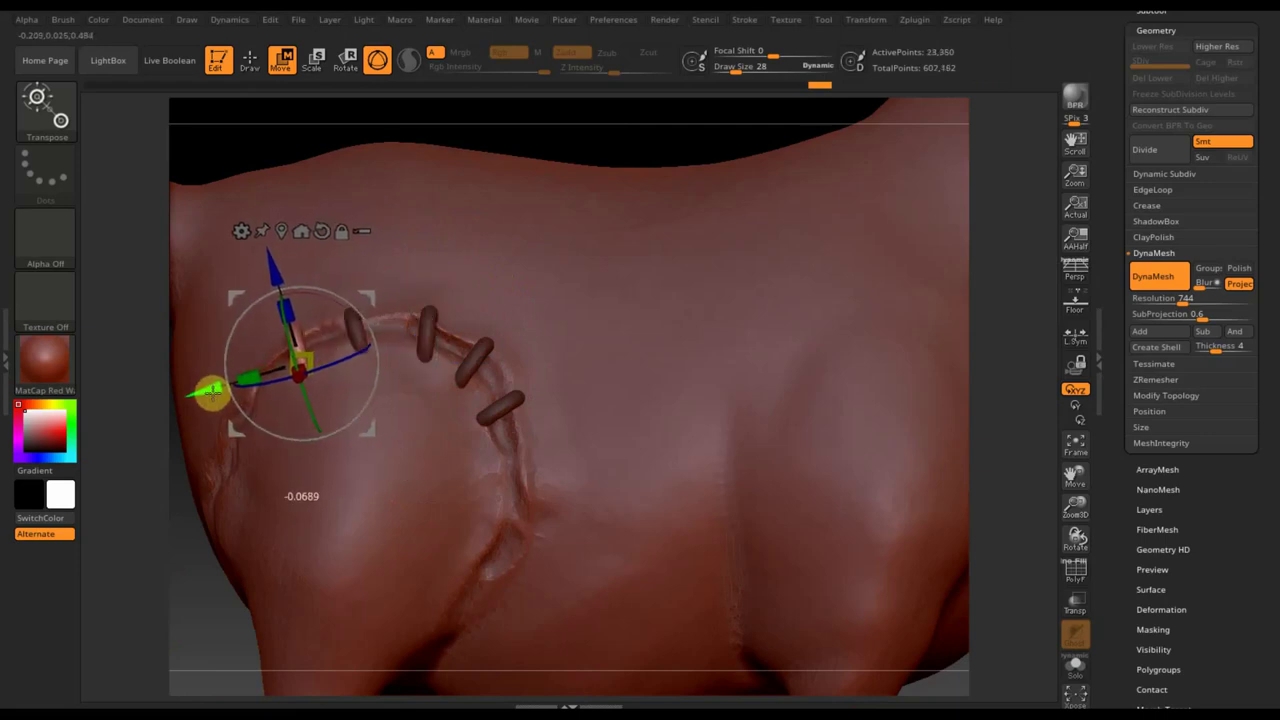
{"action": "left_click_drag", "start_coordinate": [323, 295], "coordinate": [310, 273]}
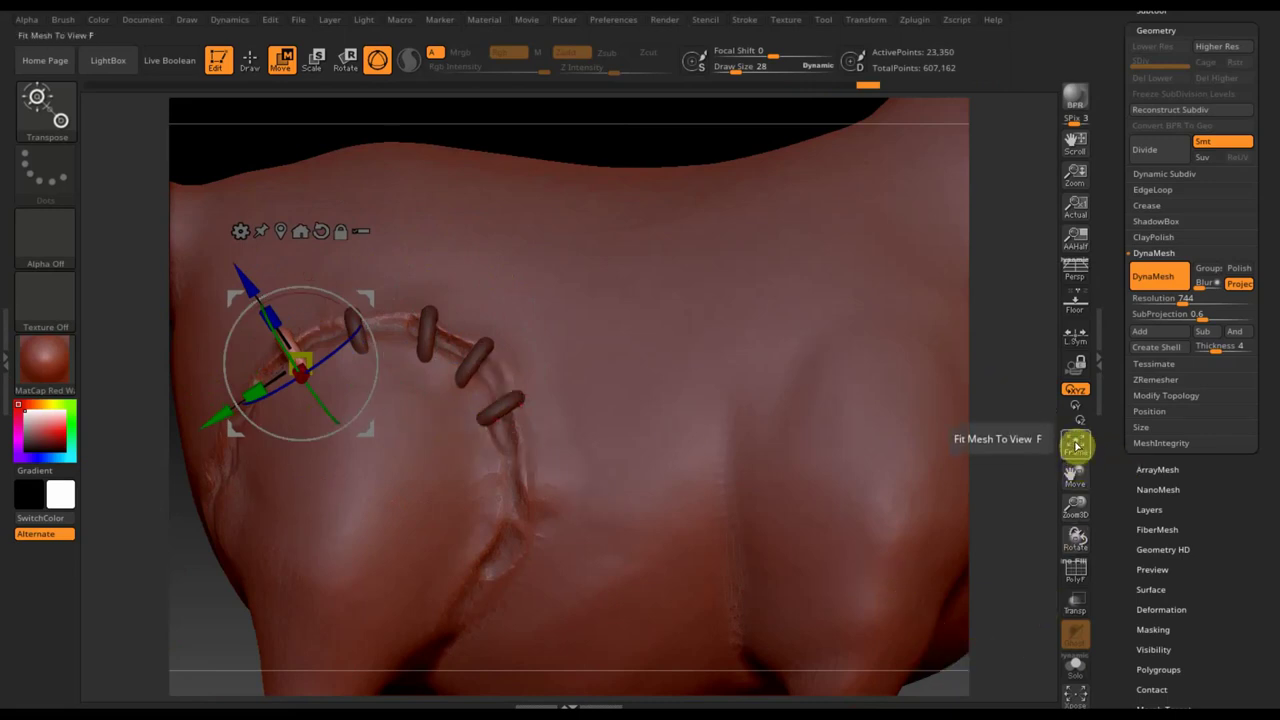
Frame the dog and slide the existing stitch down-left into the seam
{"action": "left_click", "coordinate": [1075, 445]}
{"action": "mouse_move", "coordinate": [826, 529]}
{"action": "left_mouse_down"}
{"action": "mouse_move", "coordinate": [846, 534]}
{"action": "mouse_move", "coordinate": [705, 540]}
{"action": "mouse_move", "coordinate": [706, 466]}
{"action": "mouse_move", "coordinate": [777, 611]}
{"action": "mouse_move", "coordinate": [729, 594]}
{"action": "mouse_move", "coordinate": [805, 606]}
{"action": "left_mouse_up"}
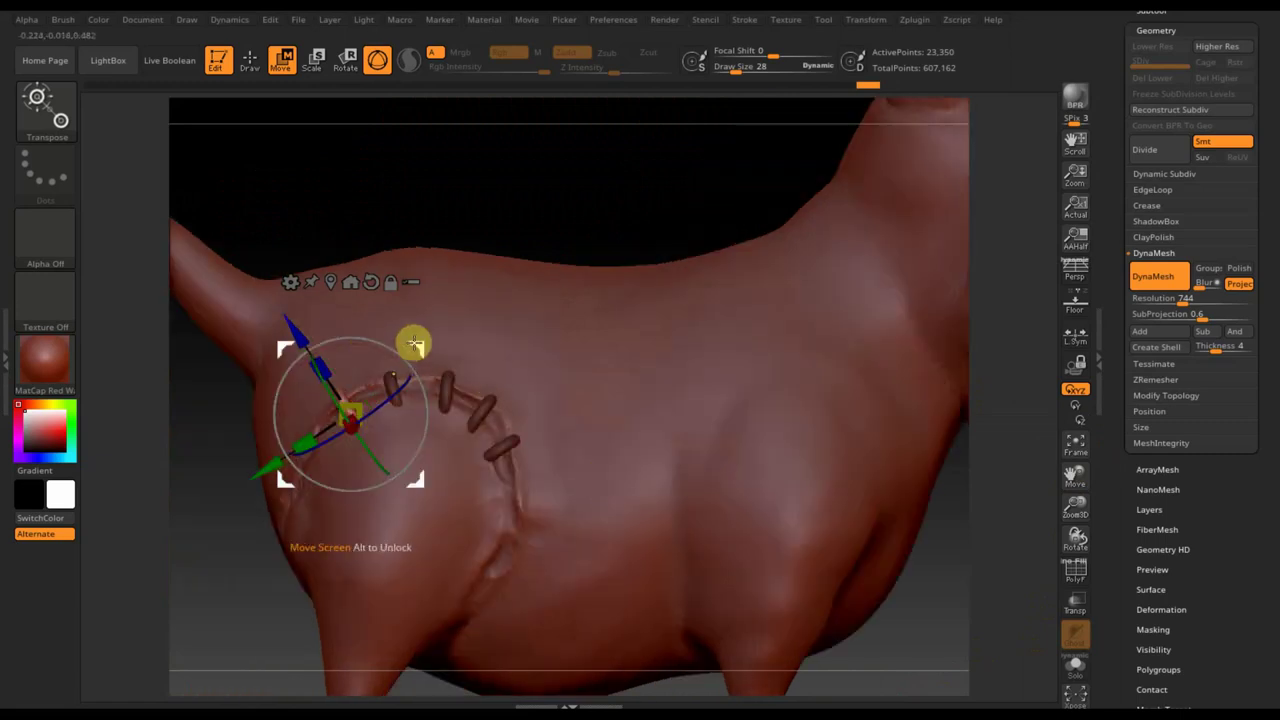
{"action": "left_click_drag", "start_coordinate": [414, 343], "coordinate": [383, 371]}
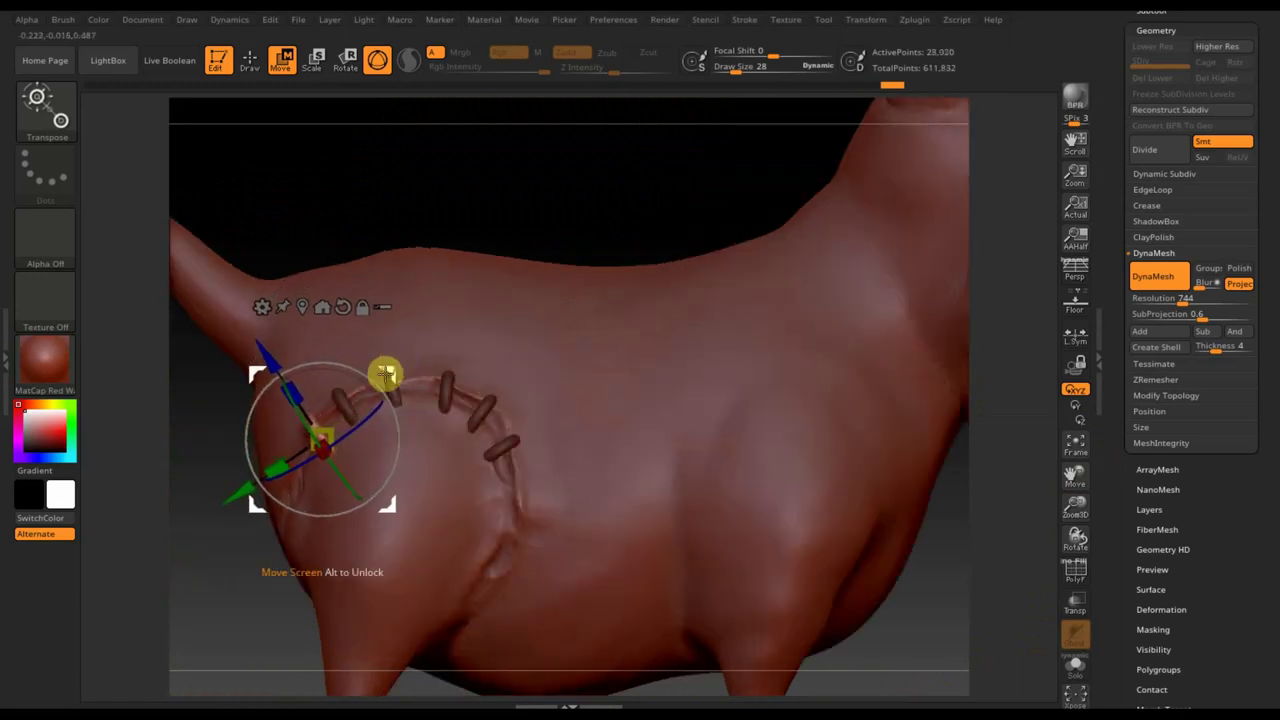
{"action": "left_click_drag", "start_coordinate": [881, 651], "coordinate": [971, 651]}
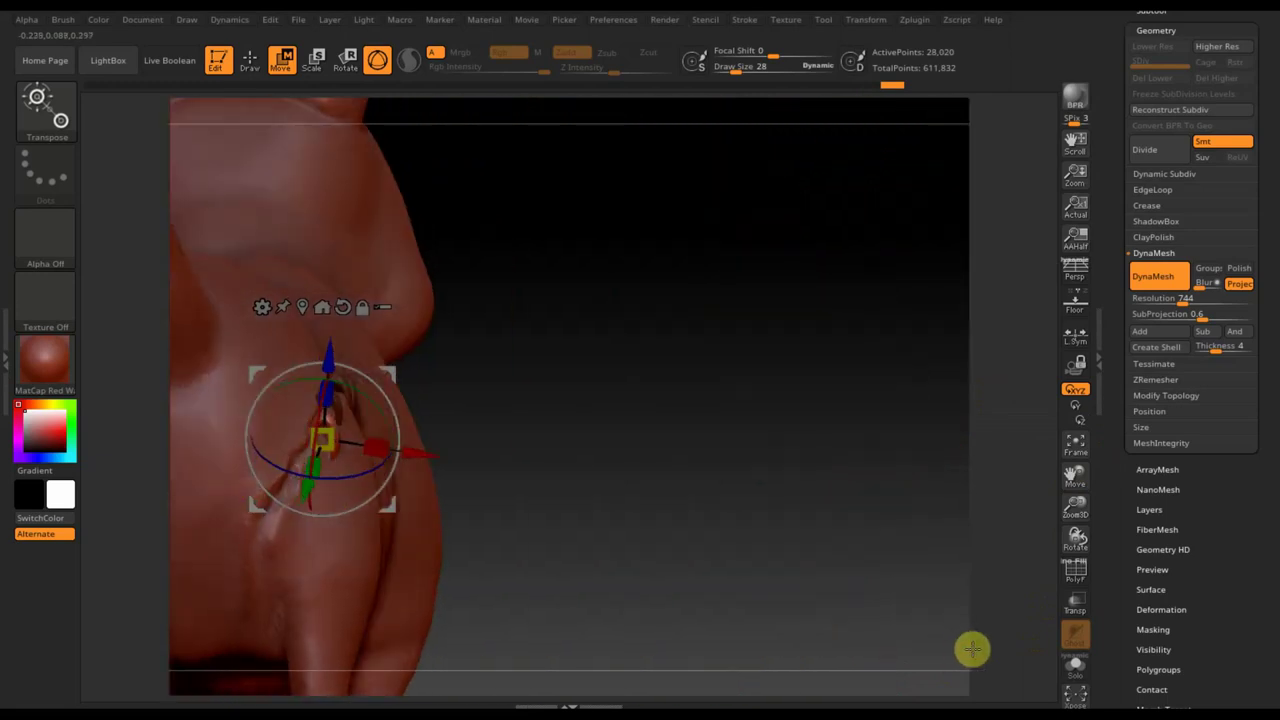
{"action": "mouse_move", "coordinate": [507, 407]}
{"action": "left_mouse_down"}
{"action": "mouse_move", "coordinate": [491, 409]}
{"action": "mouse_move", "coordinate": [503, 397]}
{"action": "mouse_move", "coordinate": [548, 503]}
{"action": "left_mouse_up"}
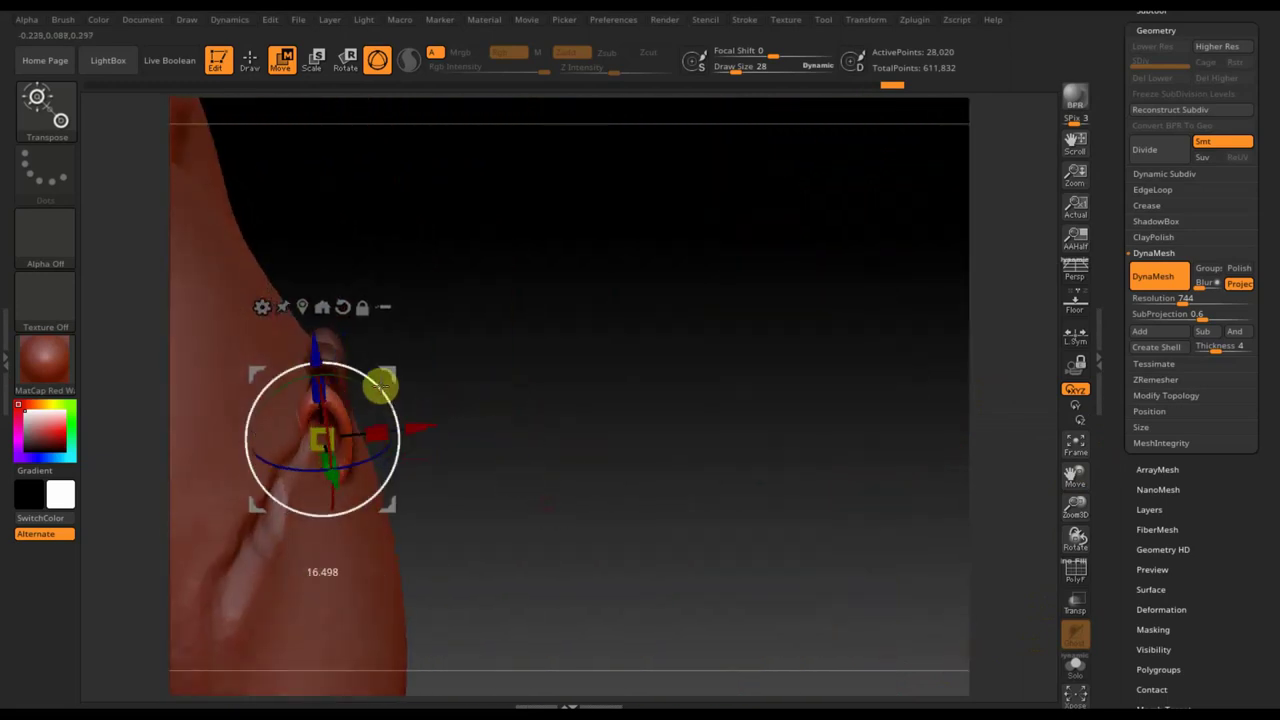
{"action": "mouse_move", "coordinate": [388, 374]}
{"action": "left_mouse_down"}
{"action": "mouse_move", "coordinate": [368, 376]}
{"action": "mouse_move", "coordinate": [368, 395]}
{"action": "left_mouse_up"}
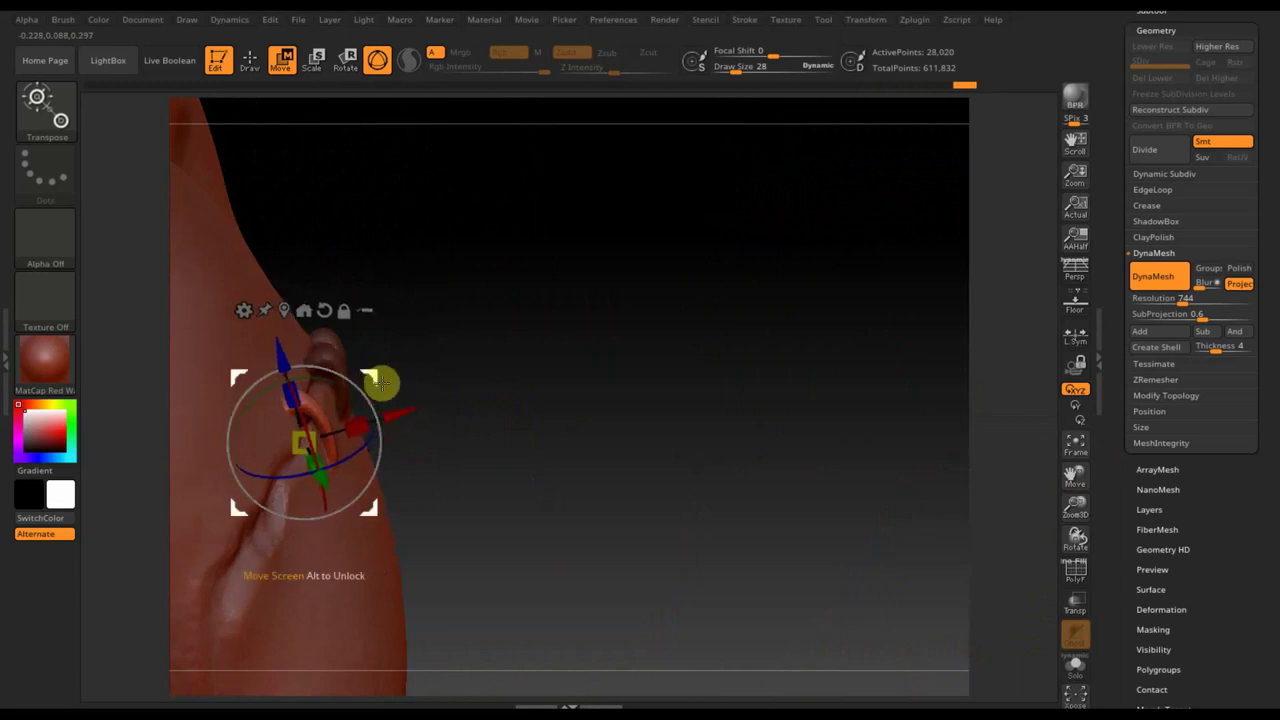
{"action": "left_click_drag", "start_coordinate": [526, 394], "coordinate": [385, 338]}
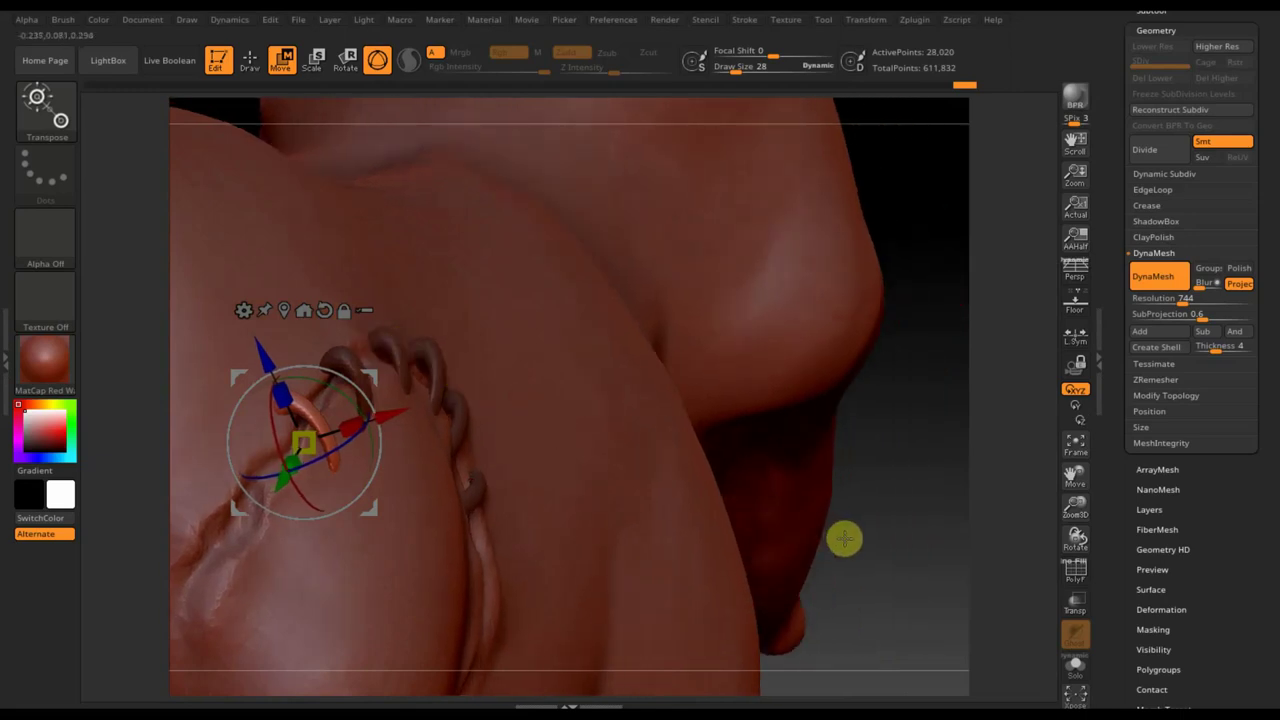
{"action": "mouse_move", "coordinate": [855, 545]}
{"action": "left_mouse_down"}
{"action": "mouse_move", "coordinate": [837, 434]}
{"action": "mouse_move", "coordinate": [797, 480]}
{"action": "mouse_move", "coordinate": [760, 493]}
{"action": "mouse_move", "coordinate": [470, 401]}
{"action": "left_mouse_up"}
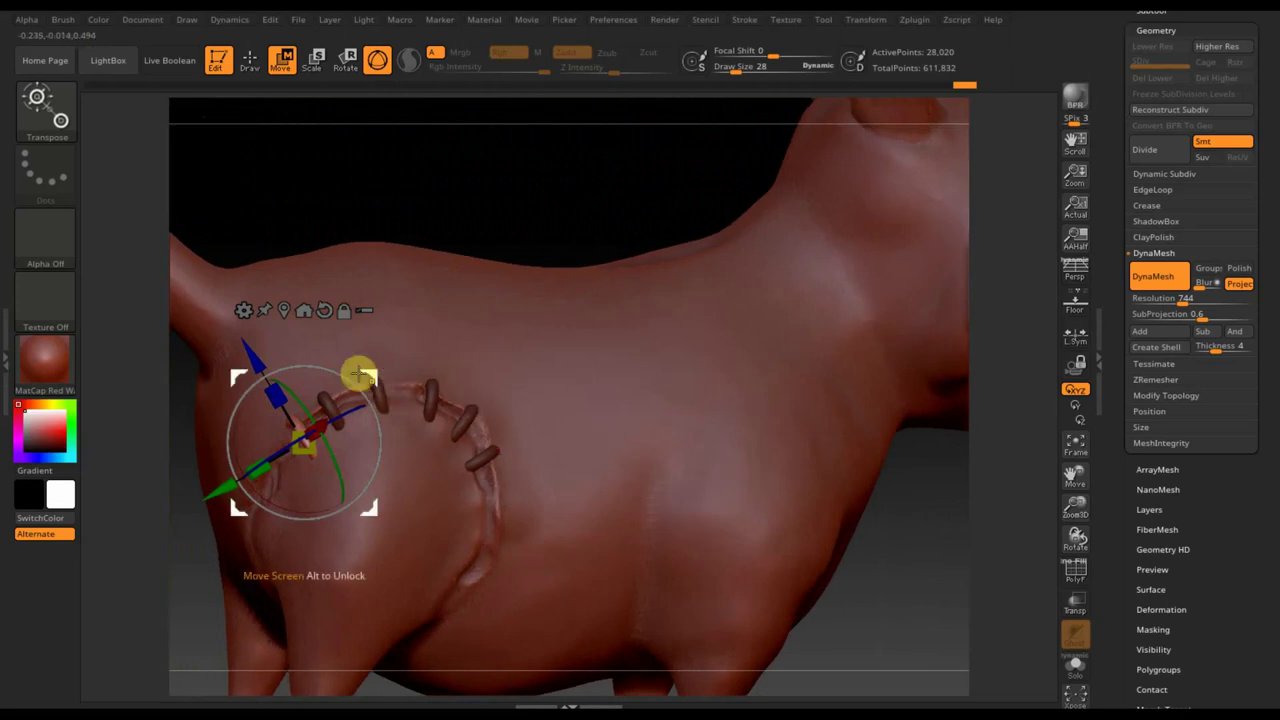
Duplicate a stitch lower down the seam, rotating and positioning it to wrap the edge
{"action": "left_click_drag", "start_coordinate": [243, 457], "coordinate": [191, 514]}
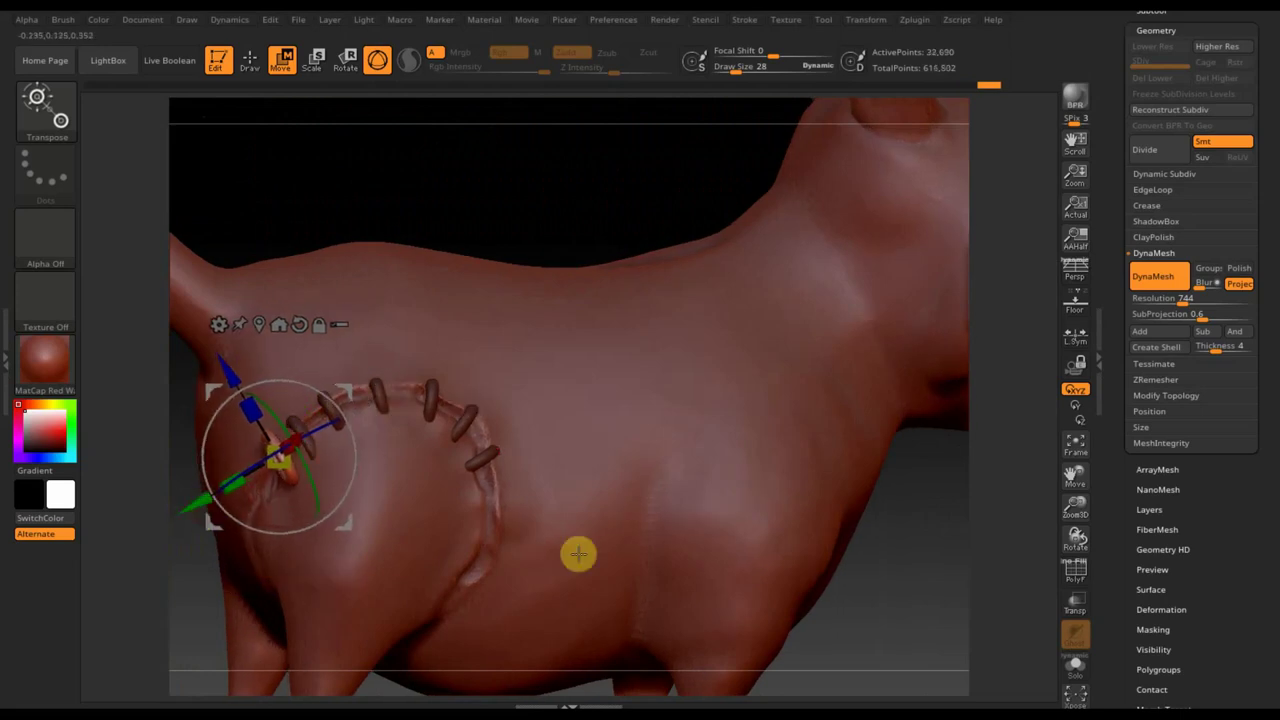
{"action": "mouse_move", "coordinate": [847, 577]}
{"action": "left_mouse_down"}
{"action": "mouse_move", "coordinate": [914, 591]}
{"action": "mouse_move", "coordinate": [835, 566]}
{"action": "left_mouse_up"}
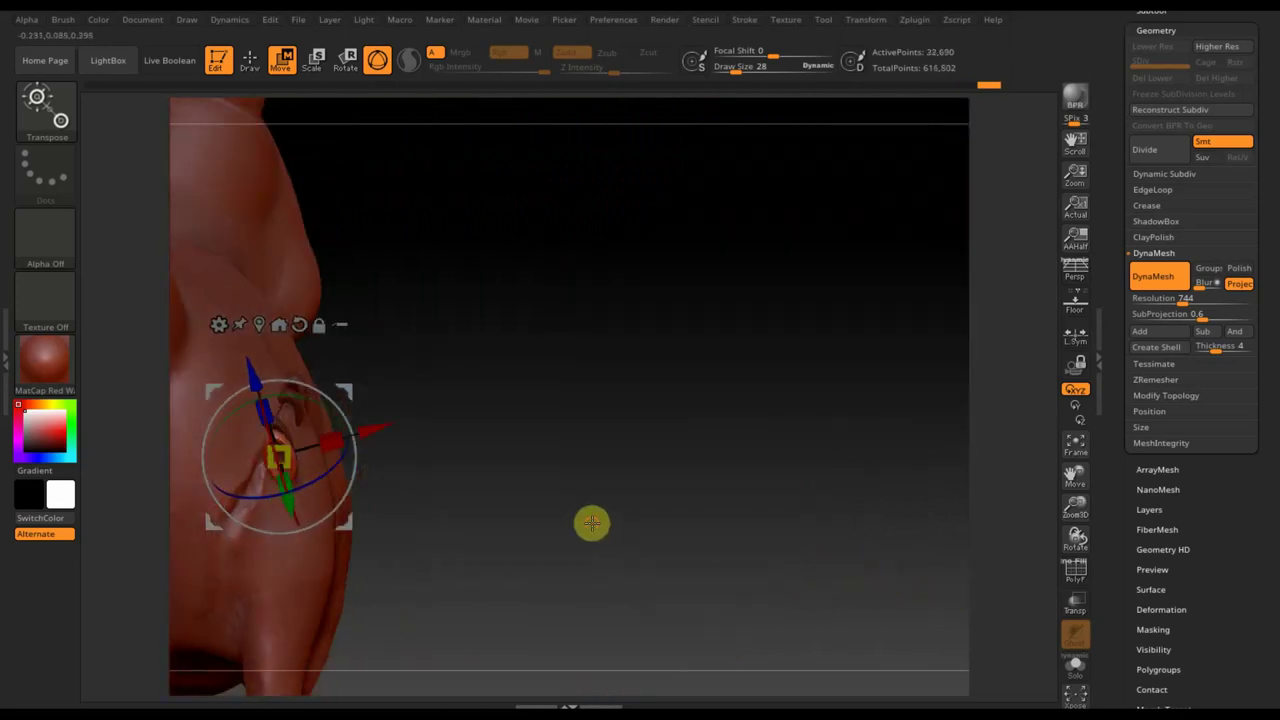
{"action": "mouse_move", "coordinate": [592, 522]}
{"action": "left_mouse_down"}
{"action": "mouse_move", "coordinate": [791, 463]}
{"action": "mouse_move", "coordinate": [797, 526]}
{"action": "mouse_move", "coordinate": [754, 500]}
{"action": "left_mouse_up"}
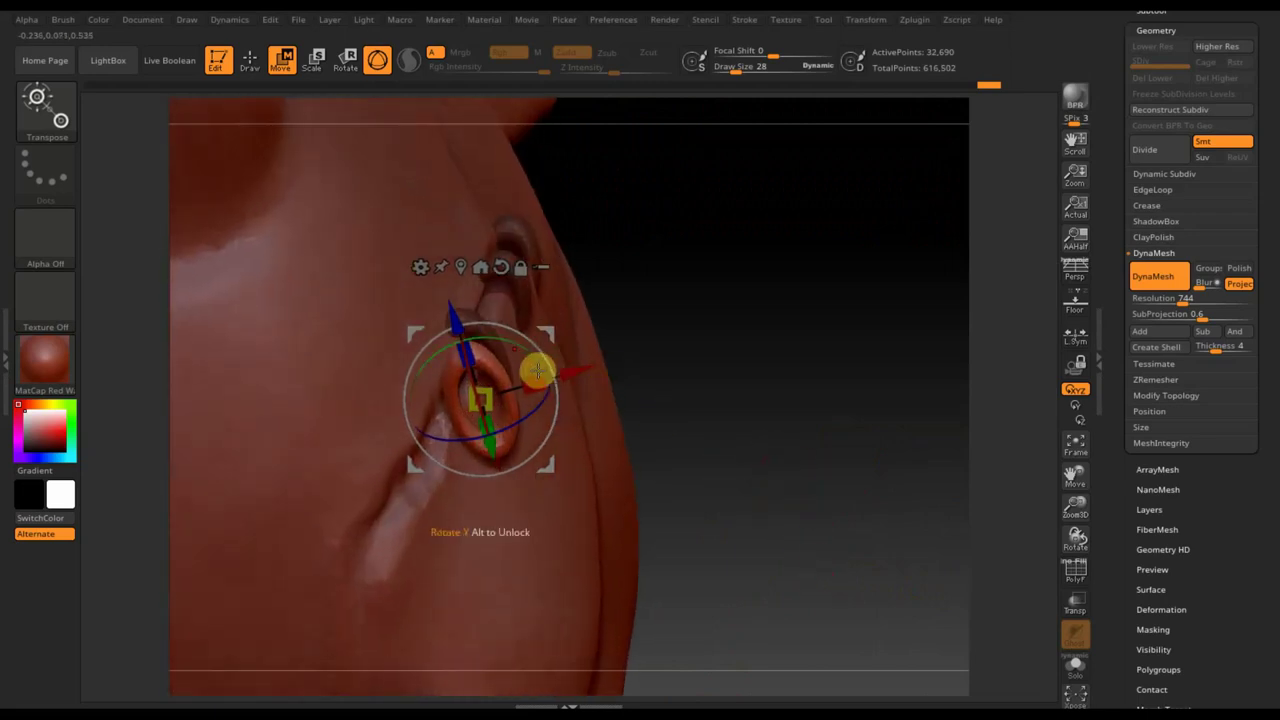
{"action": "left_click_drag", "start_coordinate": [529, 420], "coordinate": [492, 436]}
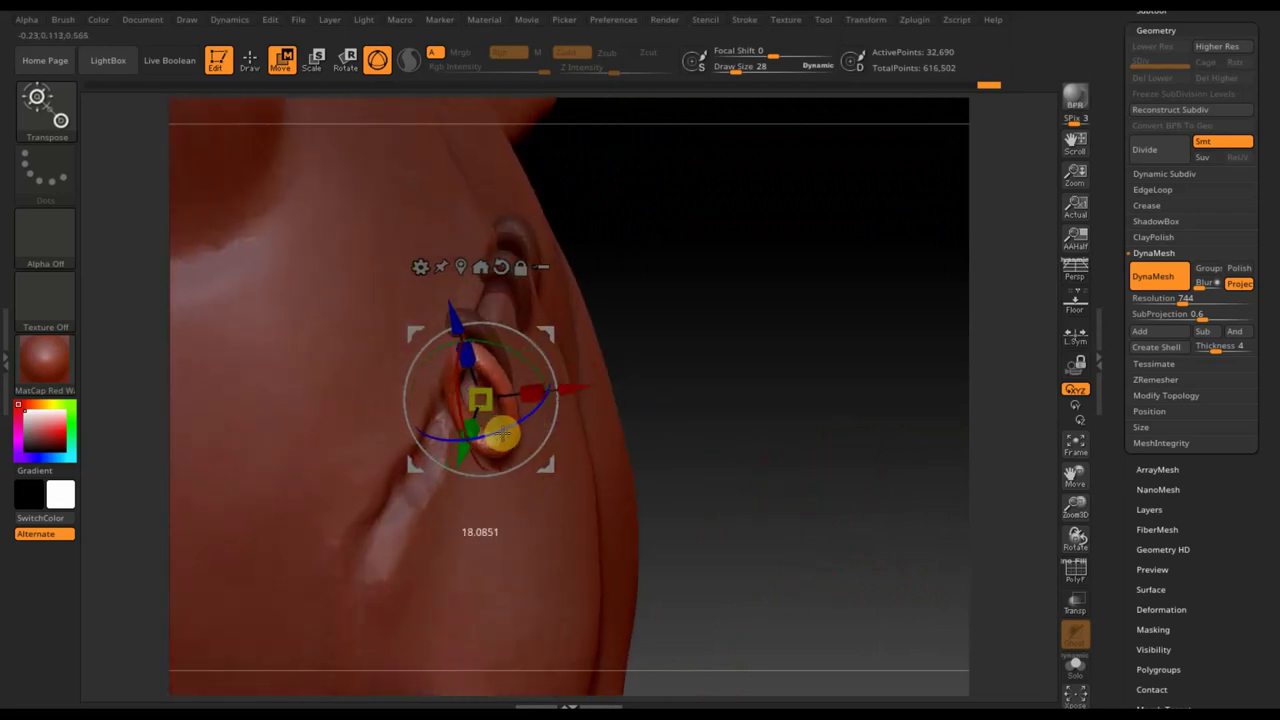
{"action": "left_click_drag", "start_coordinate": [551, 334], "coordinate": [509, 354]}
{"action": "key", "text": "y"}
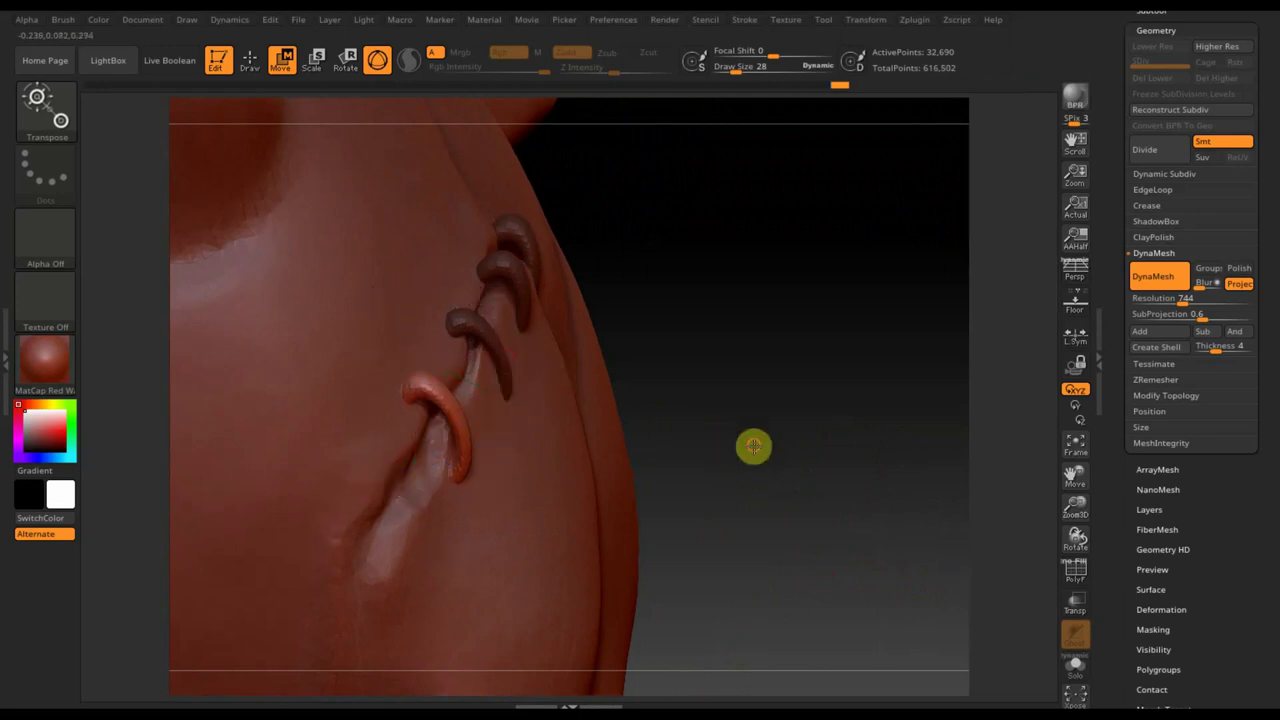
{"action": "mouse_move", "coordinate": [754, 446]}
{"action": "left_mouse_down"}
{"action": "mouse_move", "coordinate": [697, 434]}
{"action": "mouse_move", "coordinate": [696, 406]}
{"action": "left_mouse_up"}
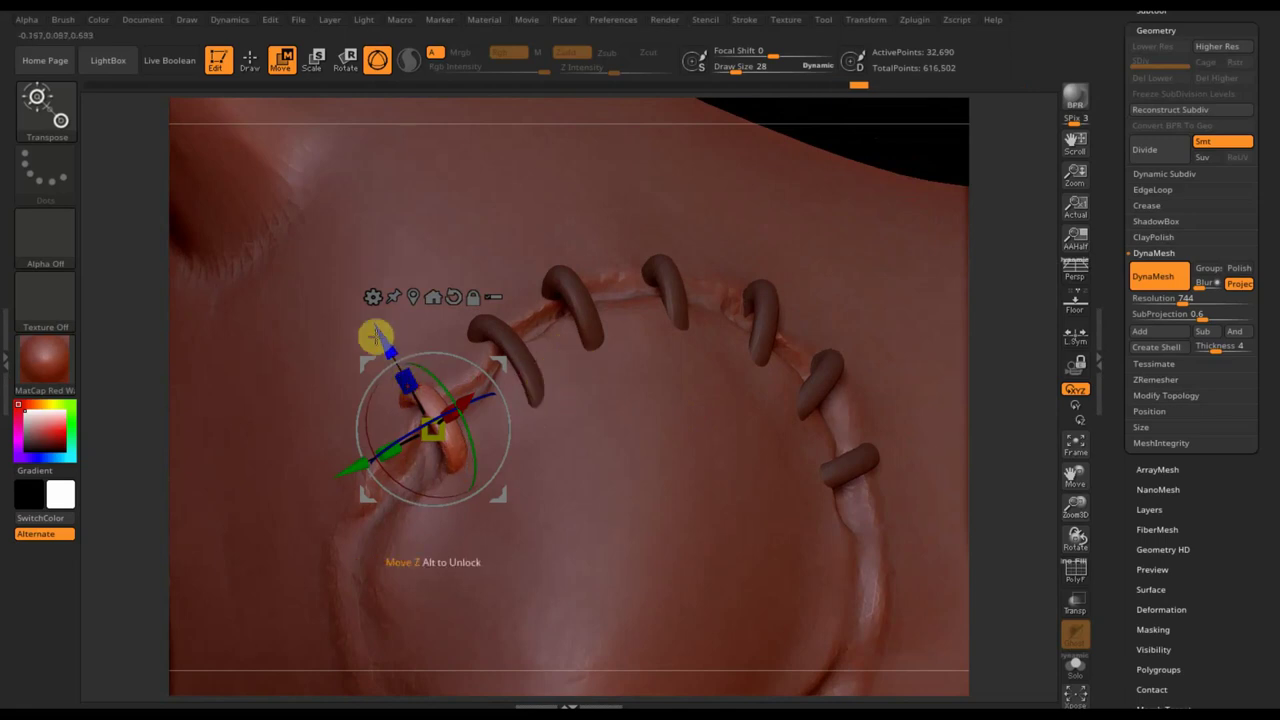
{"action": "left_click_drag", "start_coordinate": [375, 336], "coordinate": [385, 342]}
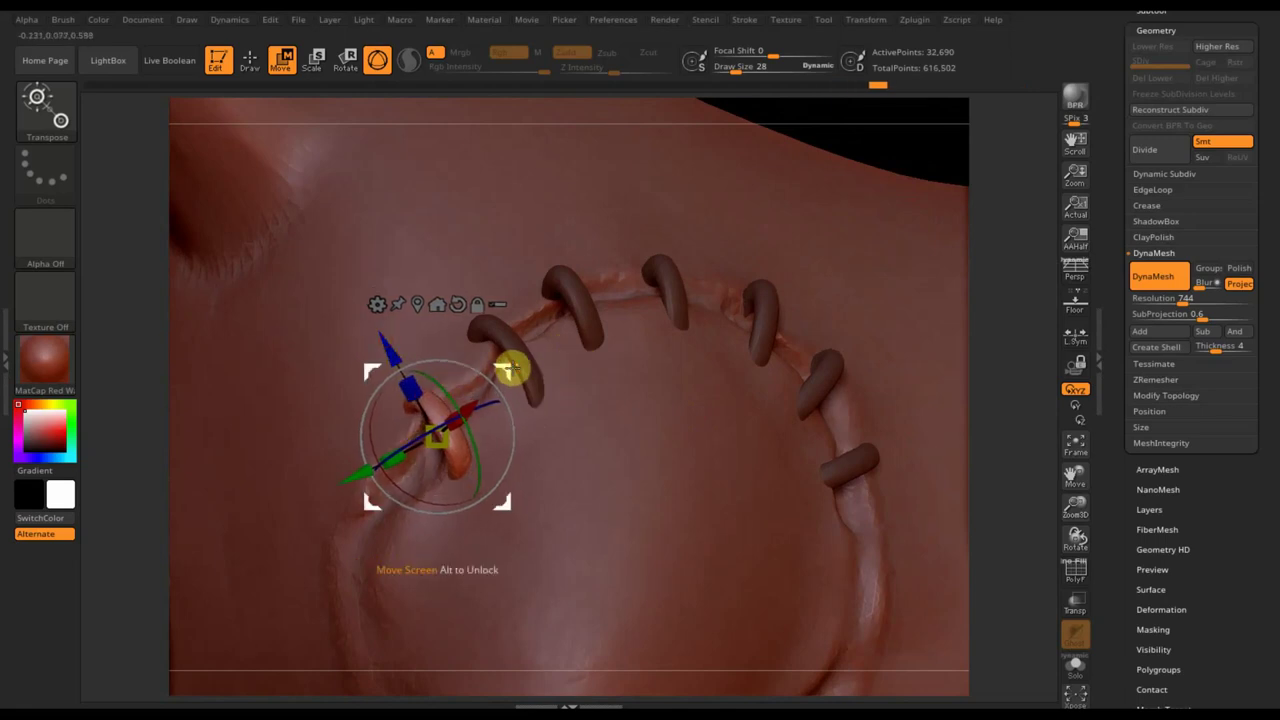
Add another copy further down, rotating it along the seam's curve and pushing it in
{"action": "left_click_drag", "start_coordinate": [509, 370], "coordinate": [475, 447], "text": "ctrl"}
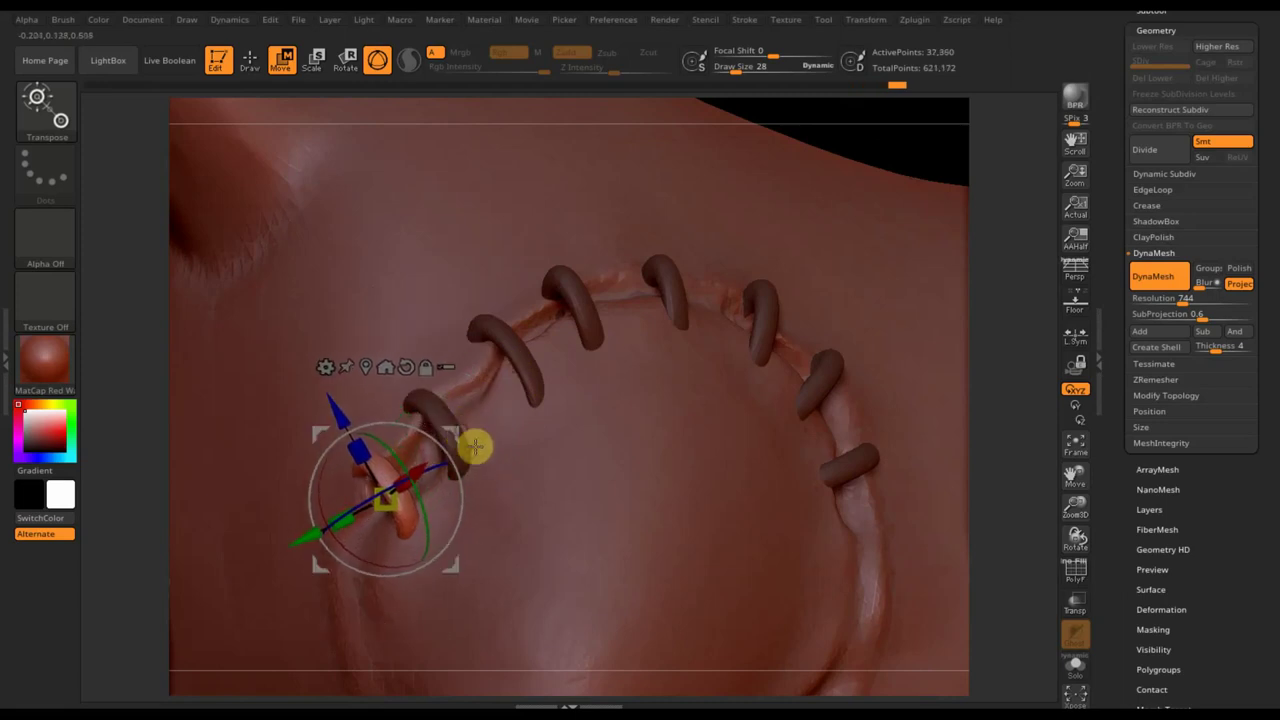
{"action": "mouse_move", "coordinate": [911, 171]}
{"action": "left_mouse_down"}
{"action": "mouse_move", "coordinate": [963, 145]}
{"action": "mouse_move", "coordinate": [709, 346]}
{"action": "left_mouse_up"}
{"action": "left_click_drag", "start_coordinate": [451, 449], "coordinate": [443, 437]}
{"action": "left_click_drag", "start_coordinate": [429, 509], "coordinate": [394, 523]}
{"action": "left_click_drag", "start_coordinate": [437, 457], "coordinate": [443, 443]}
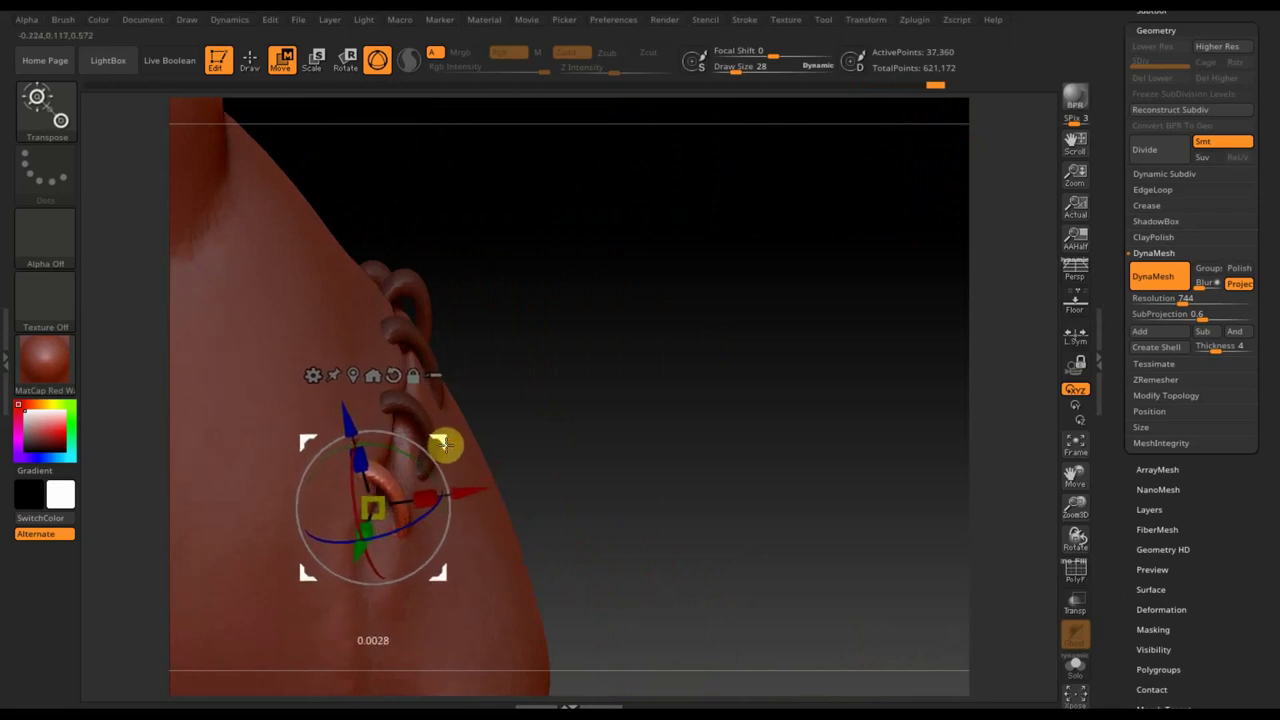
{"action": "left_click_drag", "start_coordinate": [309, 440], "coordinate": [314, 444]}
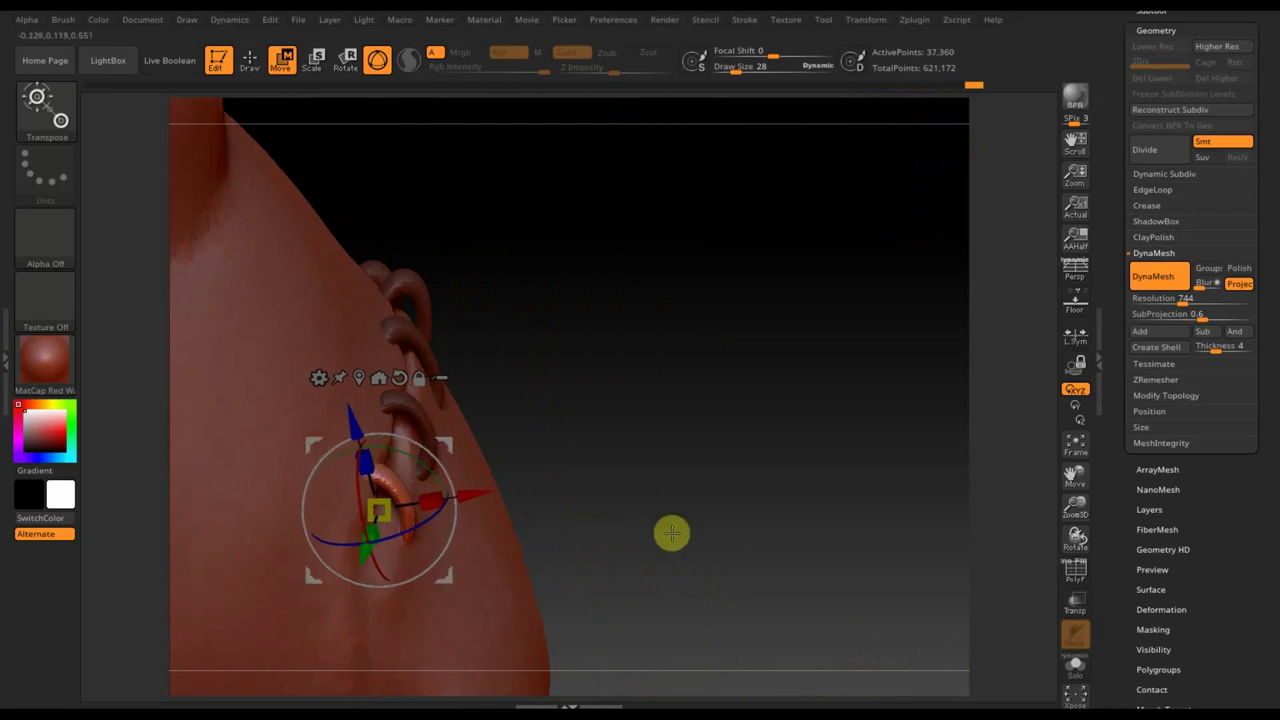
{"action": "mouse_move", "coordinate": [671, 533]}
{"action": "left_mouse_down"}
{"action": "mouse_move", "coordinate": [666, 386]}
{"action": "mouse_move", "coordinate": [614, 404]}
{"action": "left_mouse_up"}
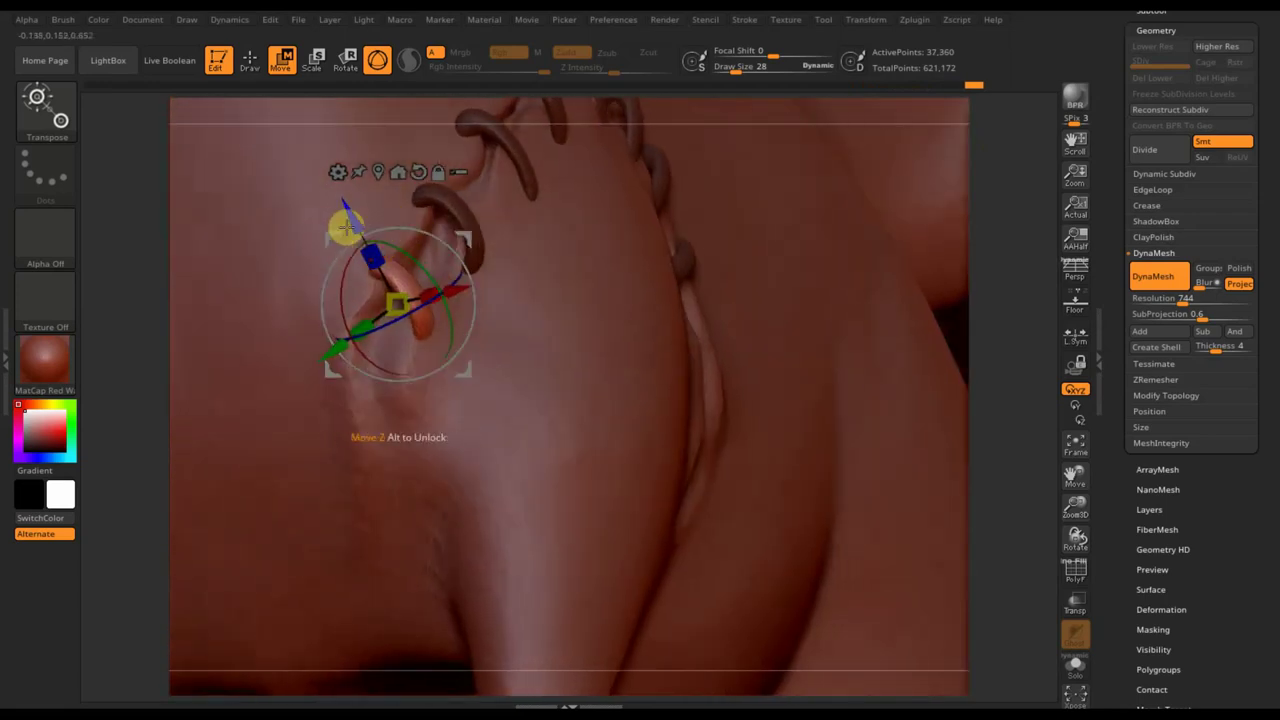
{"action": "mouse_move", "coordinate": [331, 354]}
{"action": "left_mouse_down"}
{"action": "mouse_move", "coordinate": [320, 433]}
{"action": "mouse_move", "coordinate": [358, 500]}
{"action": "left_mouse_up"}
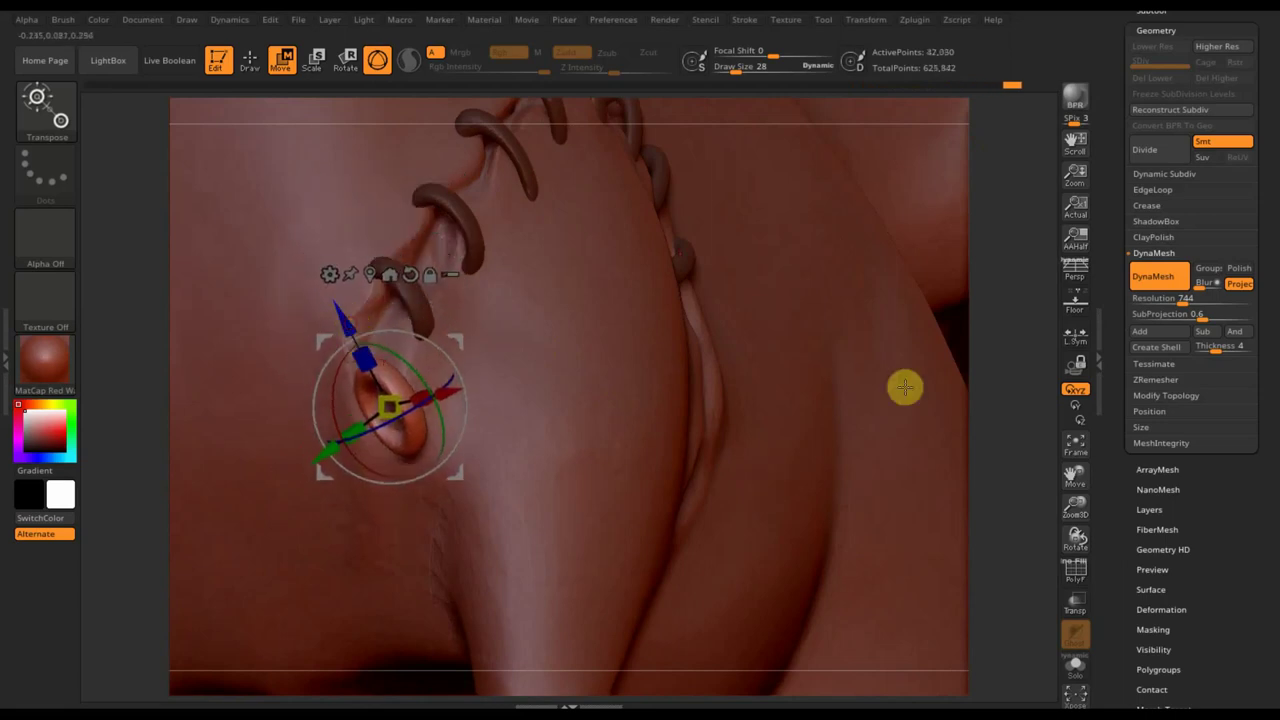
Frame the dog, view it from behind and bring up the Transpose gizmo over the stitches
{"action": "key", "text": "q"}
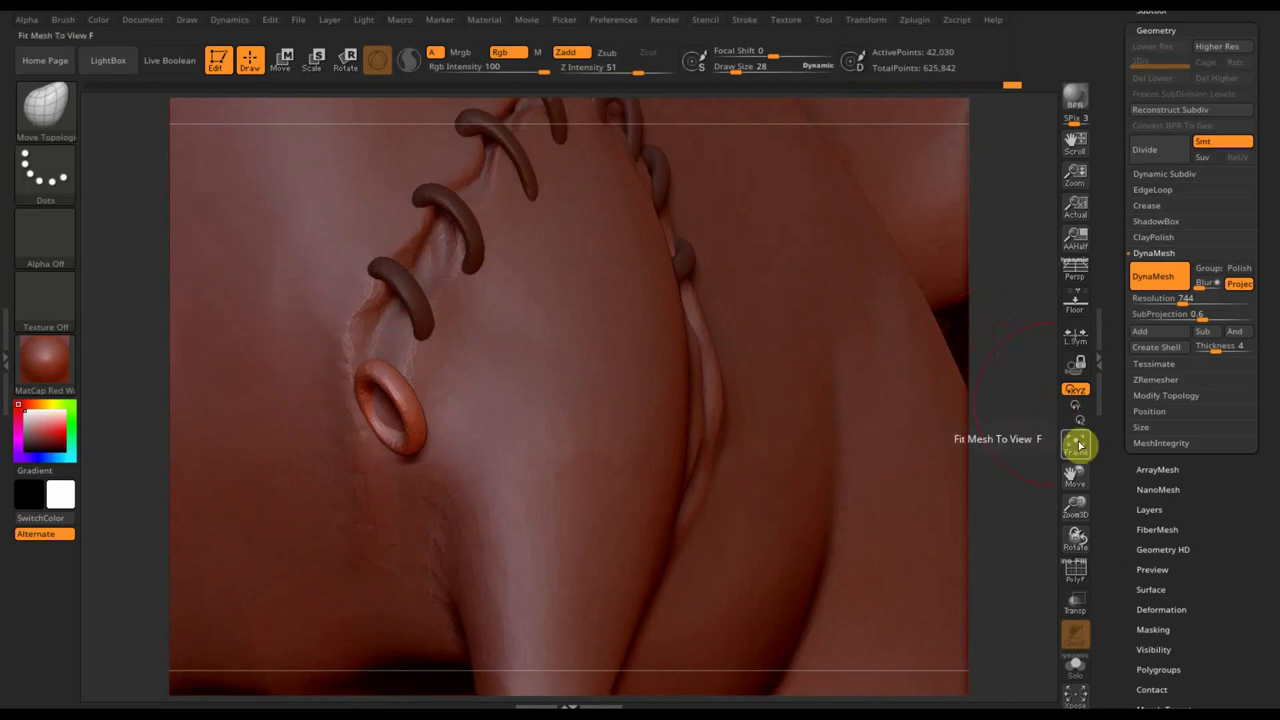
{"action": "left_click", "coordinate": [1075, 443]}
{"action": "left_click", "coordinate": [1075, 445]}
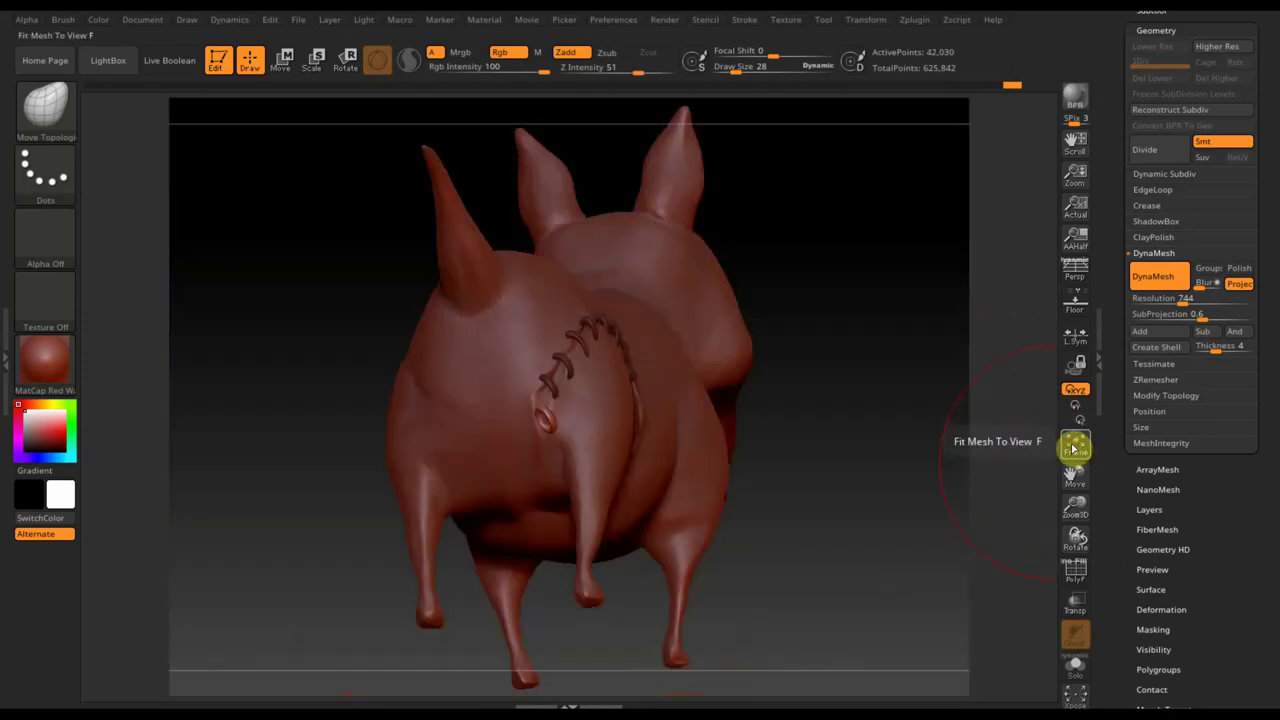
{"action": "mouse_move", "coordinate": [803, 474]}
{"action": "left_mouse_down"}
{"action": "mouse_move", "coordinate": [826, 486]}
{"action": "mouse_move", "coordinate": [800, 543]}
{"action": "left_mouse_up"}
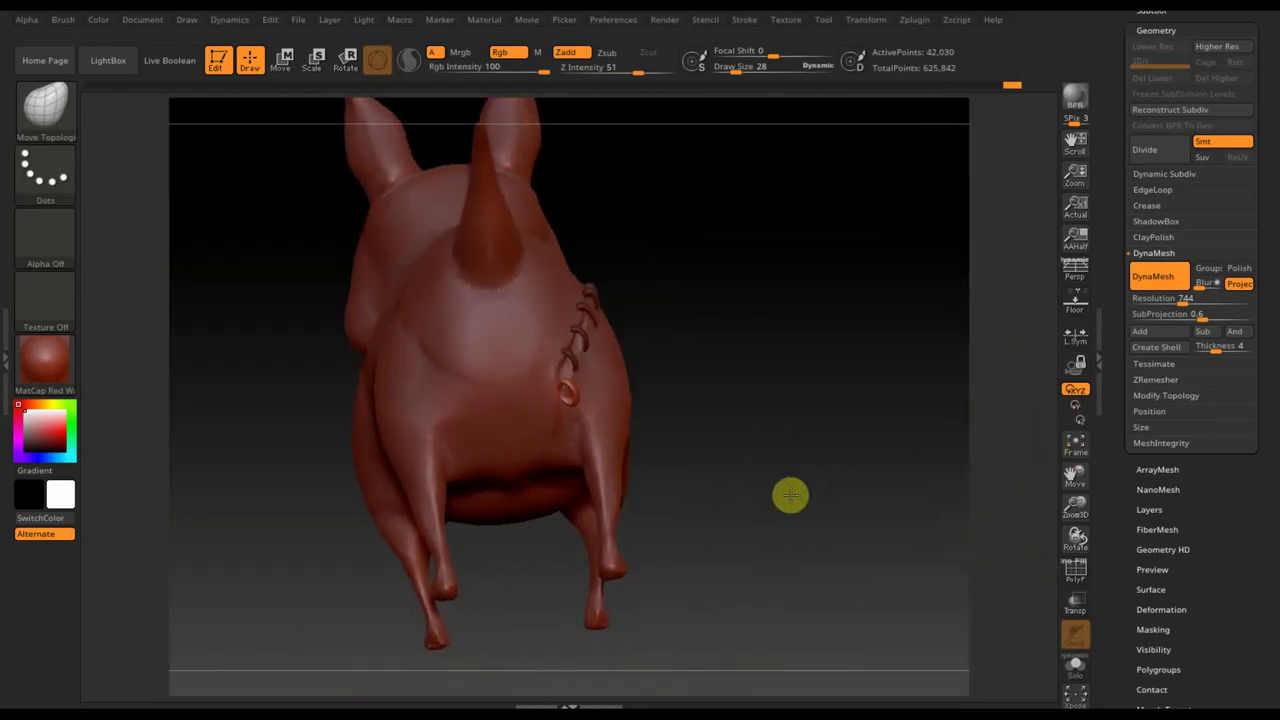
{"action": "left_click", "coordinate": [285, 60]}
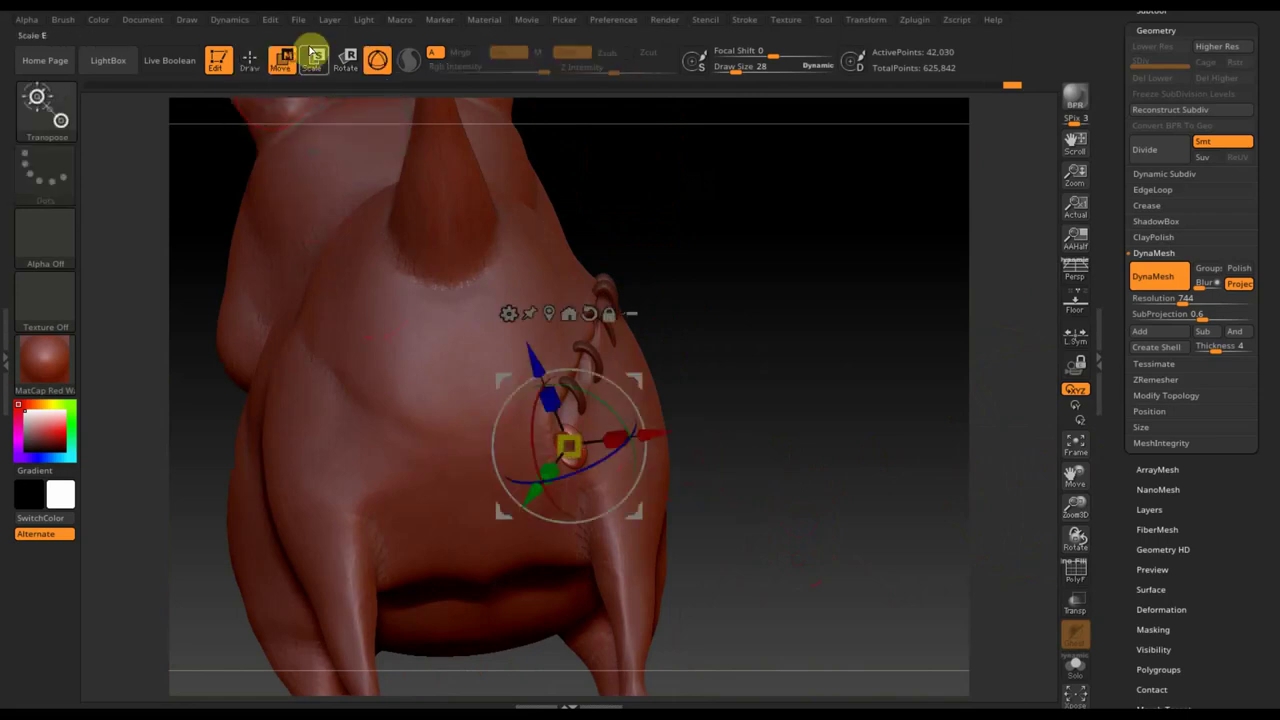
{"action": "mouse_move", "coordinate": [841, 465]}
{"action": "left_mouse_down"}
{"action": "mouse_move", "coordinate": [820, 443]}
{"action": "mouse_move", "coordinate": [849, 549]}
{"action": "mouse_move", "coordinate": [749, 511]}
{"action": "left_mouse_up"}
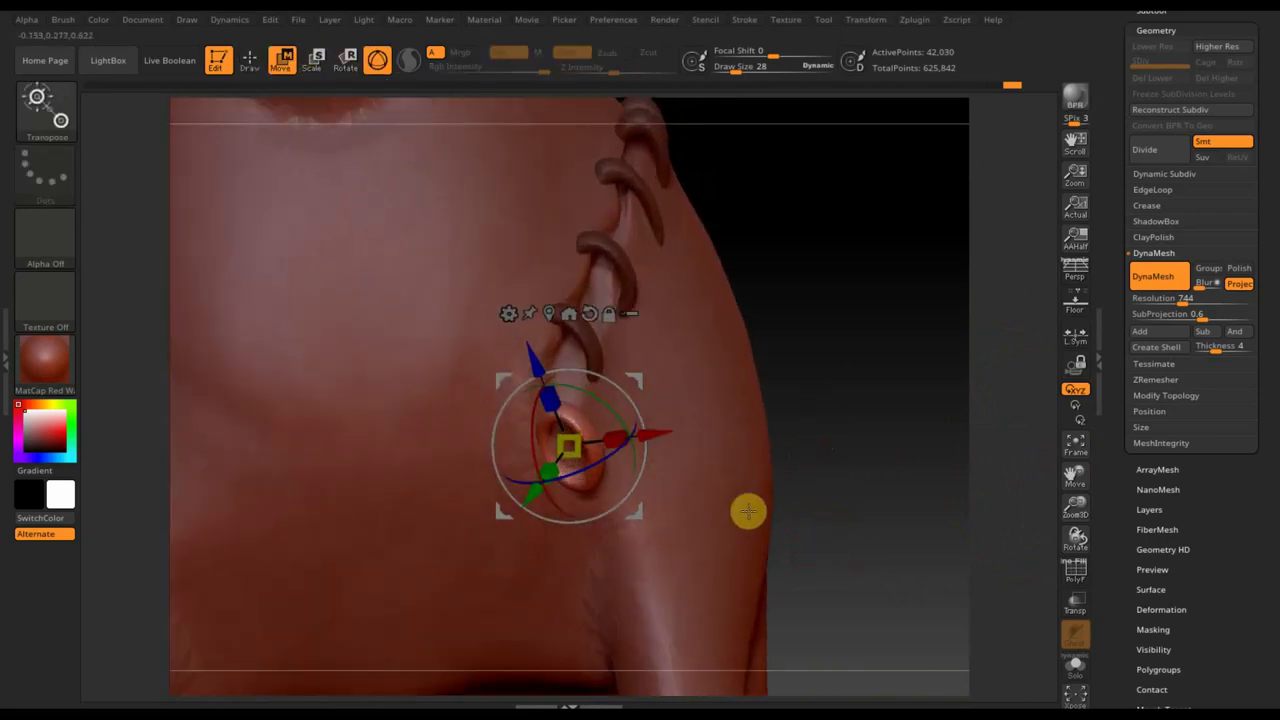
Rotate the lower stitch around Z so it crosses the seam, then zoom to the haunch
{"action": "left_click_drag", "start_coordinate": [626, 397], "coordinate": [600, 437]}
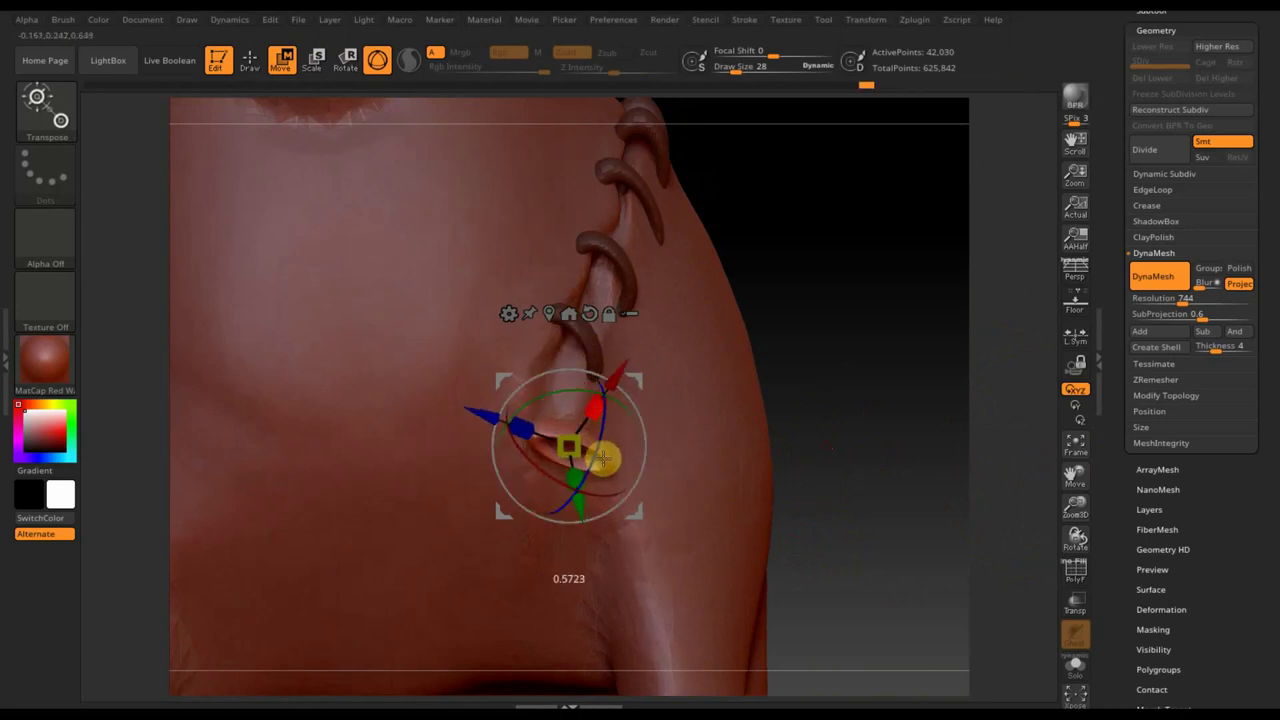
{"action": "left_click_drag", "start_coordinate": [826, 449], "coordinate": [874, 434]}
{"action": "mouse_move", "coordinate": [763, 449]}
{"action": "left_mouse_down"}
{"action": "mouse_move", "coordinate": [760, 415]}
{"action": "mouse_move", "coordinate": [743, 417]}
{"action": "left_mouse_up"}
{"action": "left_click_drag", "start_coordinate": [640, 380], "coordinate": [617, 394]}
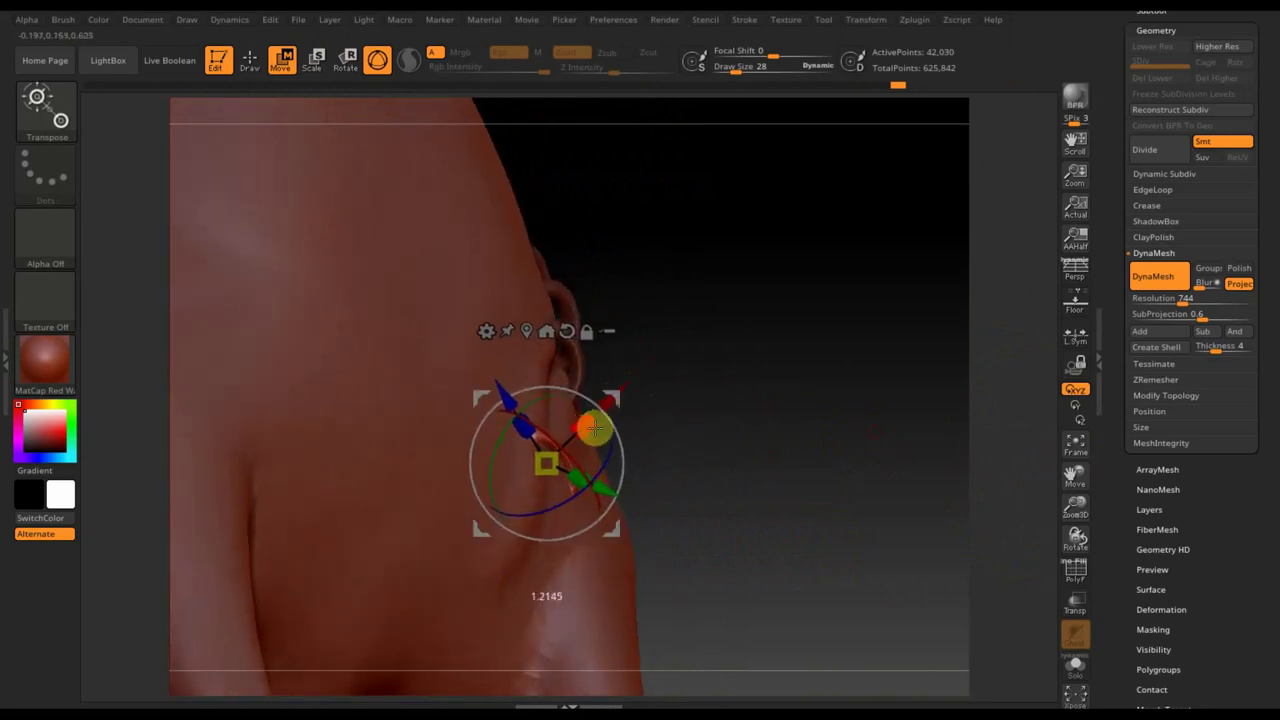
{"action": "left_click_drag", "start_coordinate": [775, 449], "coordinate": [680, 446]}
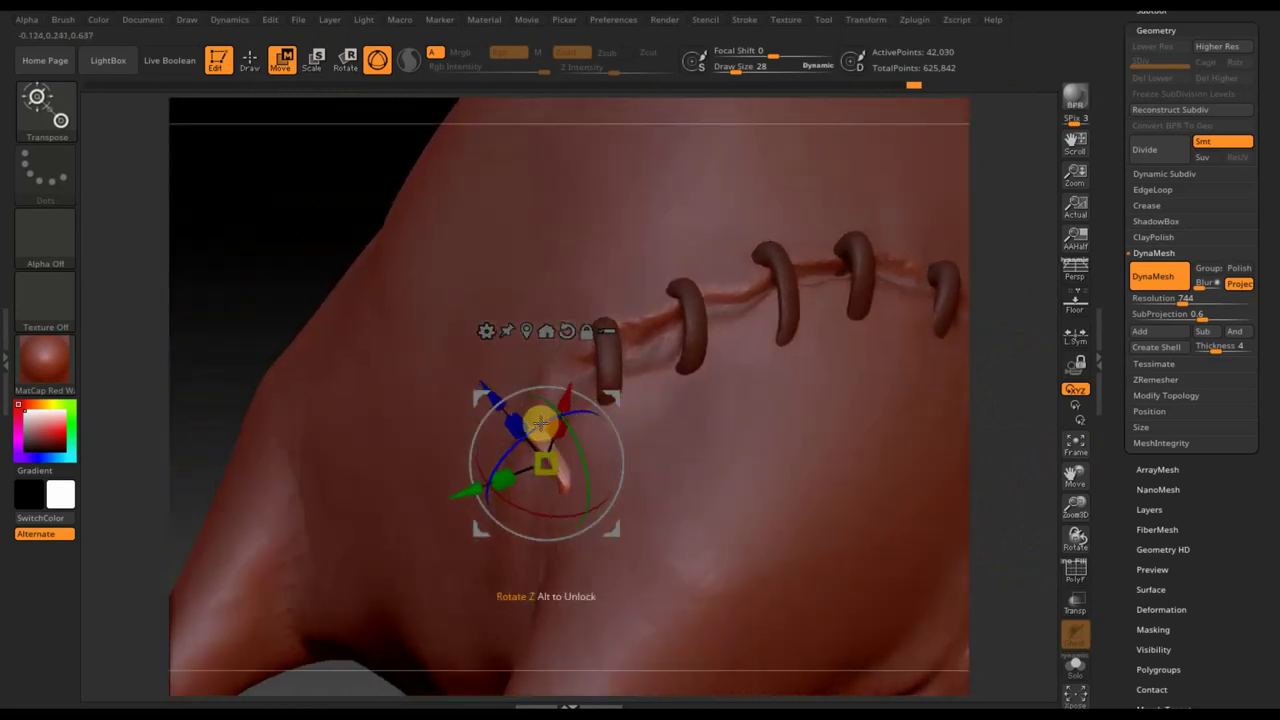
{"action": "left_click_drag", "start_coordinate": [540, 423], "coordinate": [502, 460]}
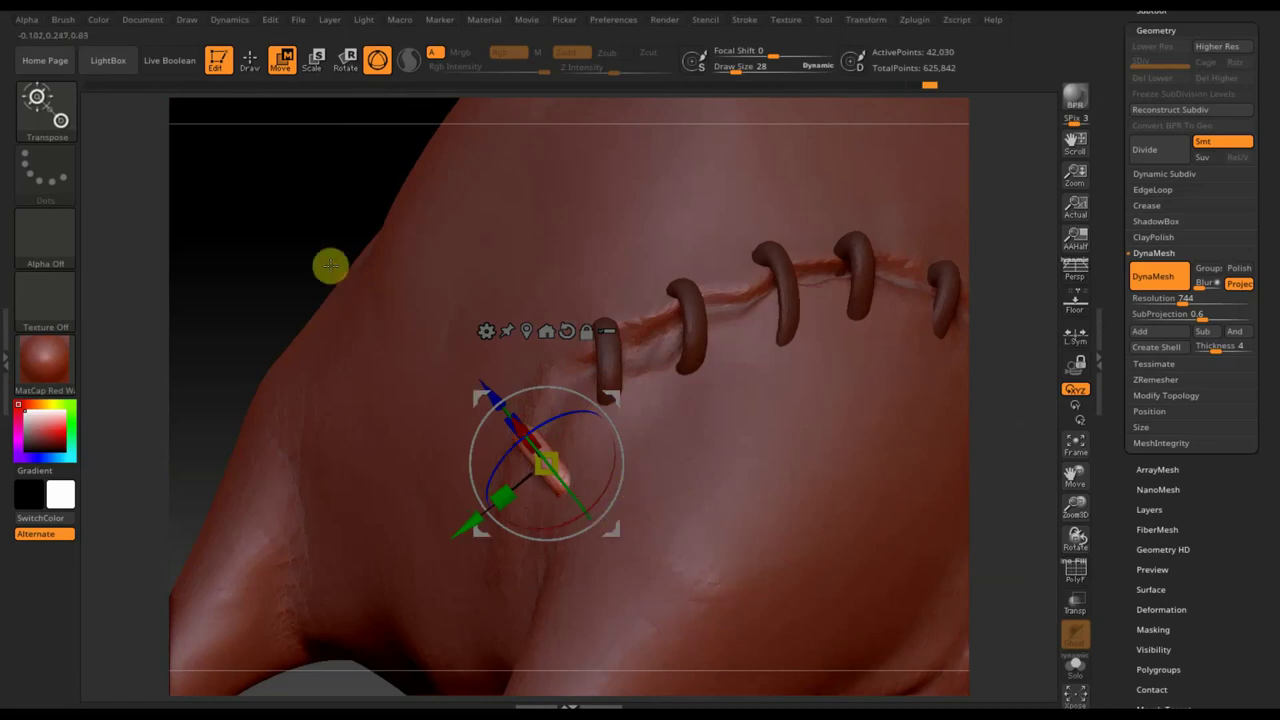
{"action": "mouse_move", "coordinate": [256, 265]}
{"action": "left_mouse_down"}
{"action": "mouse_move", "coordinate": [257, 280]}
{"action": "mouse_move", "coordinate": [258, 208]}
{"action": "left_mouse_up"}
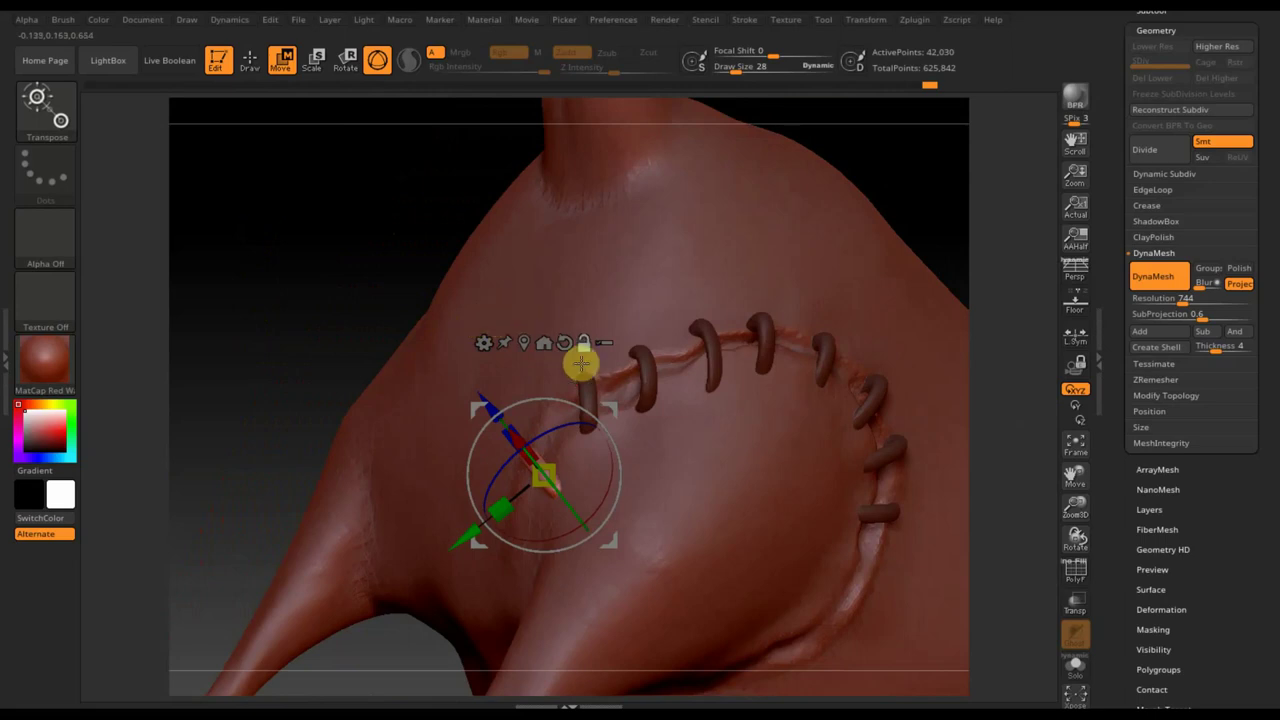
{"action": "mouse_move", "coordinate": [314, 283]}
{"action": "left_mouse_down"}
{"action": "mouse_move", "coordinate": [314, 314]}
{"action": "mouse_move", "coordinate": [256, 120]}
{"action": "left_mouse_up"}
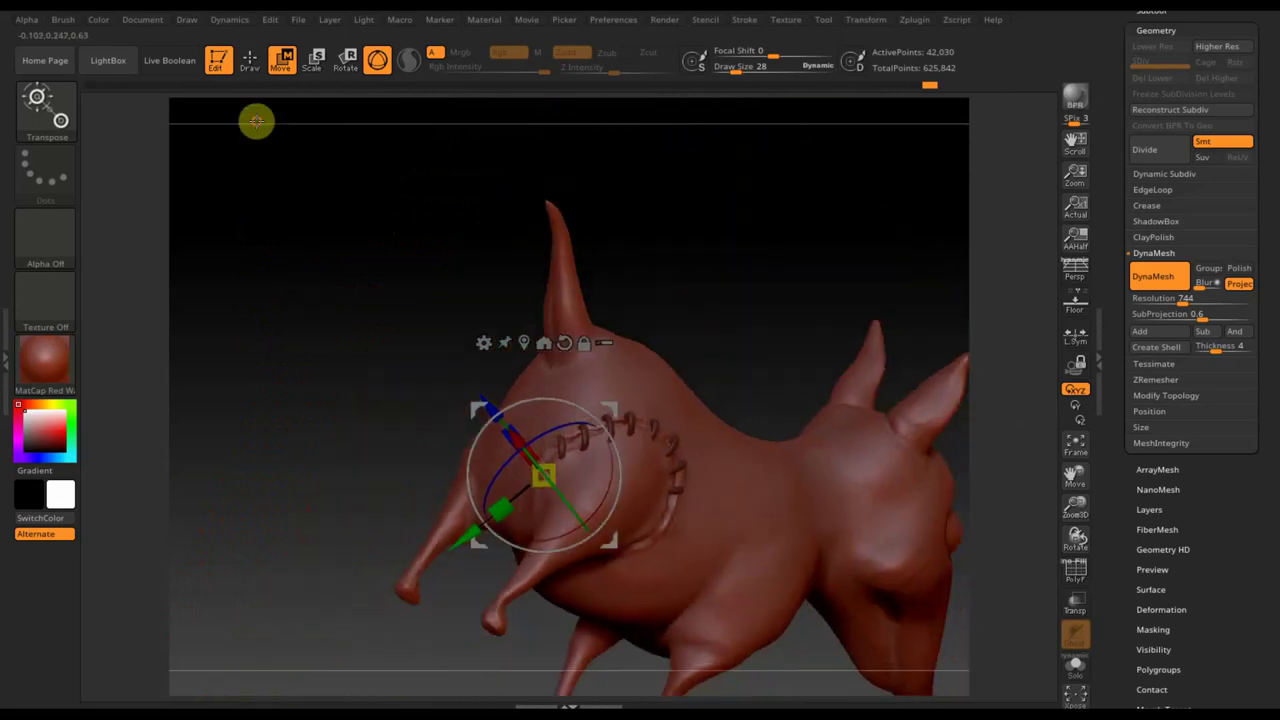
{"action": "left_click_drag", "start_coordinate": [660, 240], "coordinate": [653, 258]}
{"action": "mouse_move", "coordinate": [862, 540]}
{"action": "left_mouse_down"}
{"action": "mouse_move", "coordinate": [800, 523]}
{"action": "mouse_move", "coordinate": [677, 431]}
{"action": "mouse_move", "coordinate": [729, 483]}
{"action": "mouse_move", "coordinate": [762, 585]}
{"action": "mouse_move", "coordinate": [740, 614]}
{"action": "left_mouse_up"}
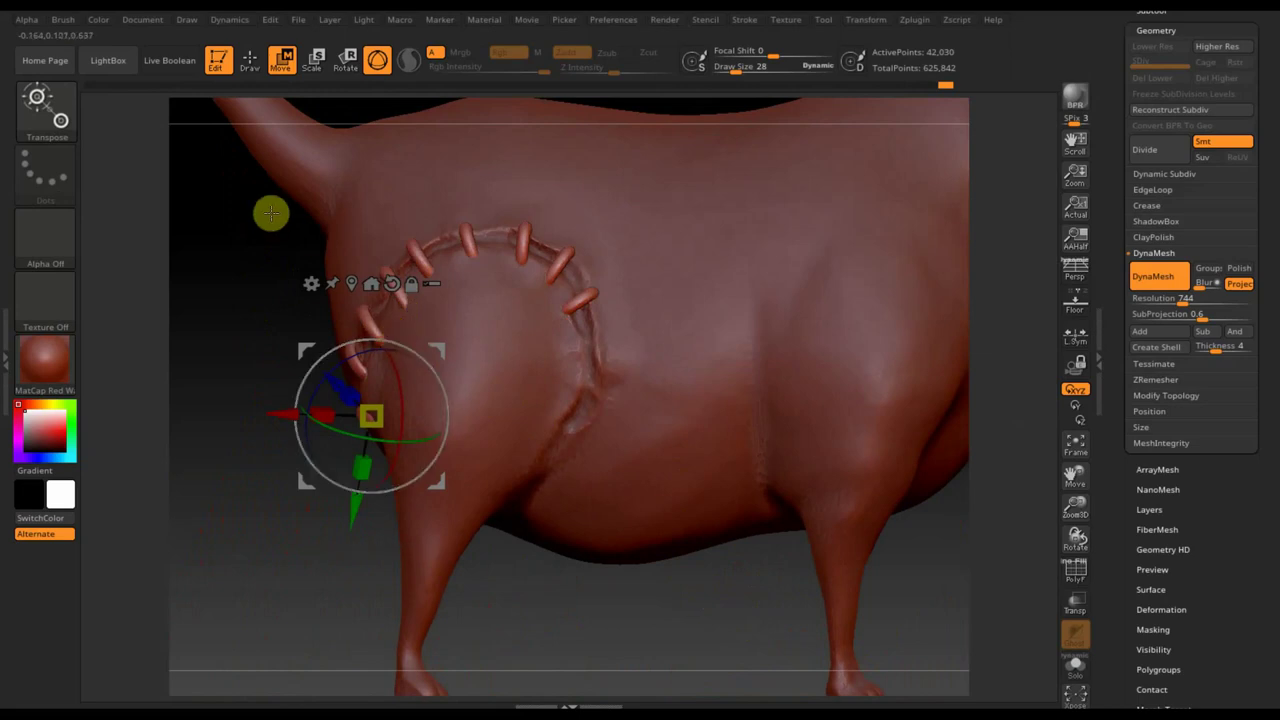
Mask all stitches but the loose left-end one and drag it into place with Transpose Move
{"action": "left_click", "coordinate": [252, 58]}
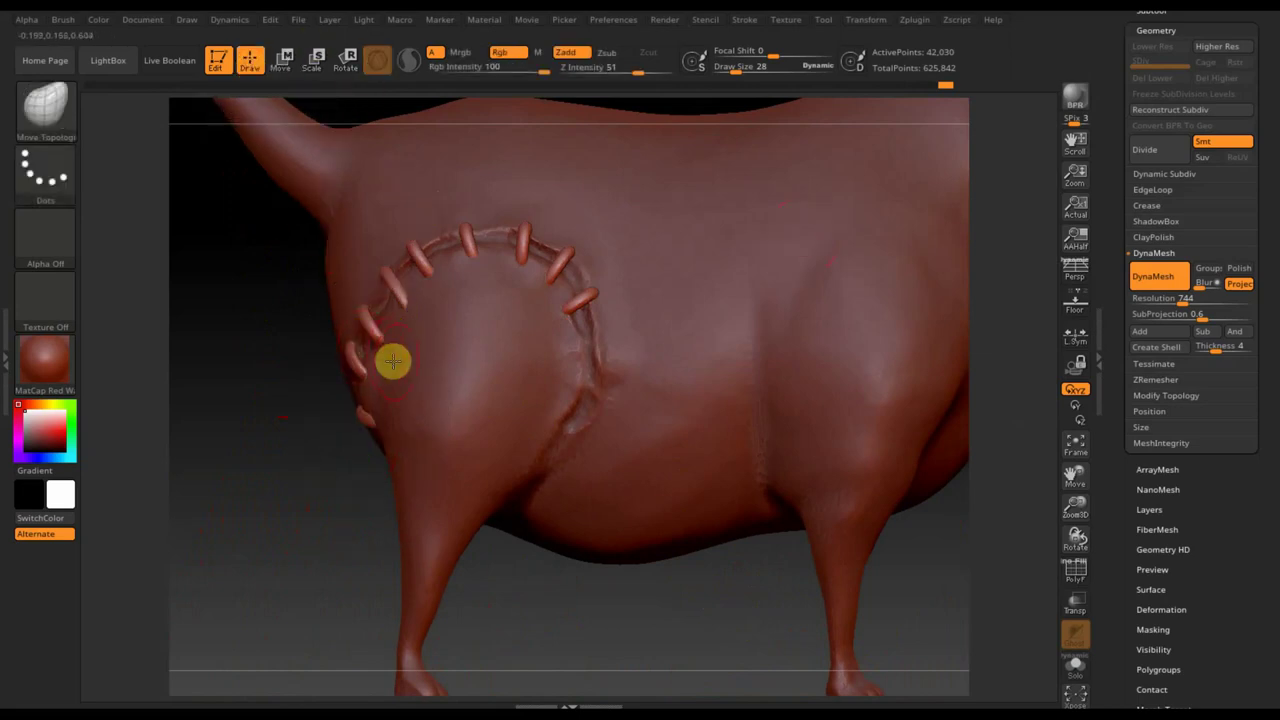
{"action": "key", "text": "ctrl"}
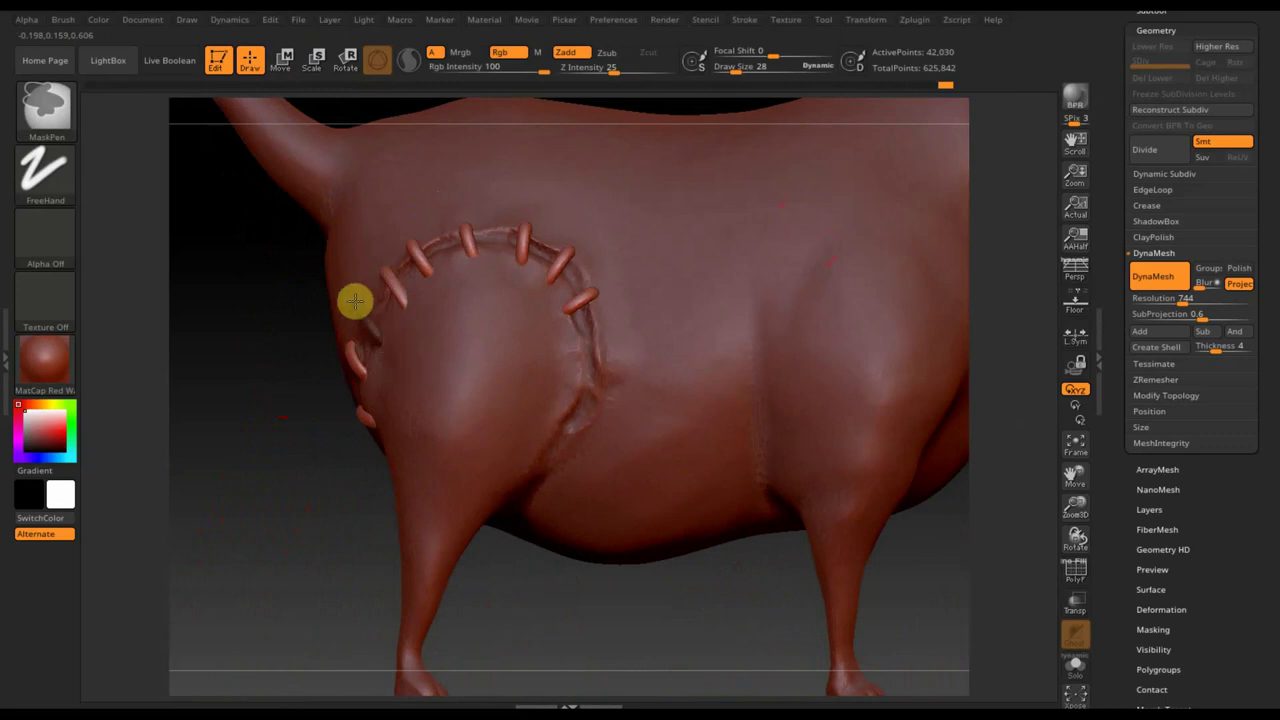
{"action": "key", "text": "ctrl"}
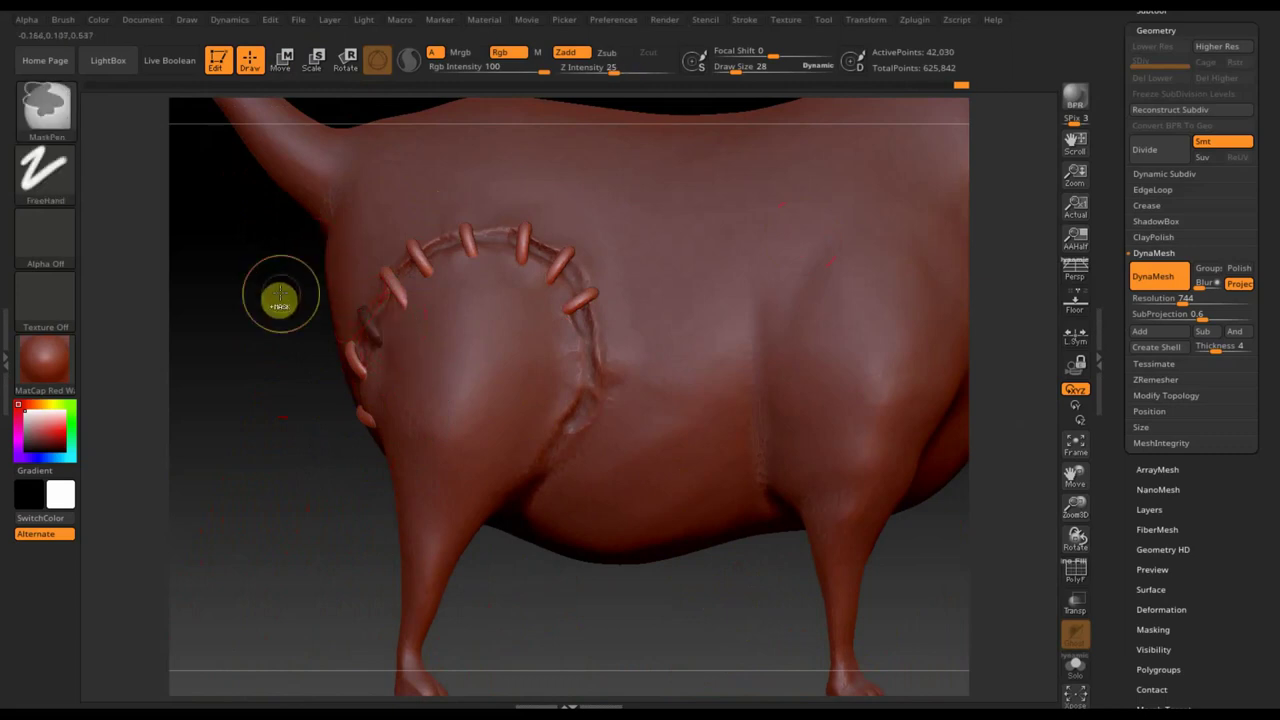
{"action": "left_click", "coordinate": [280, 296], "text": "ctrl"}
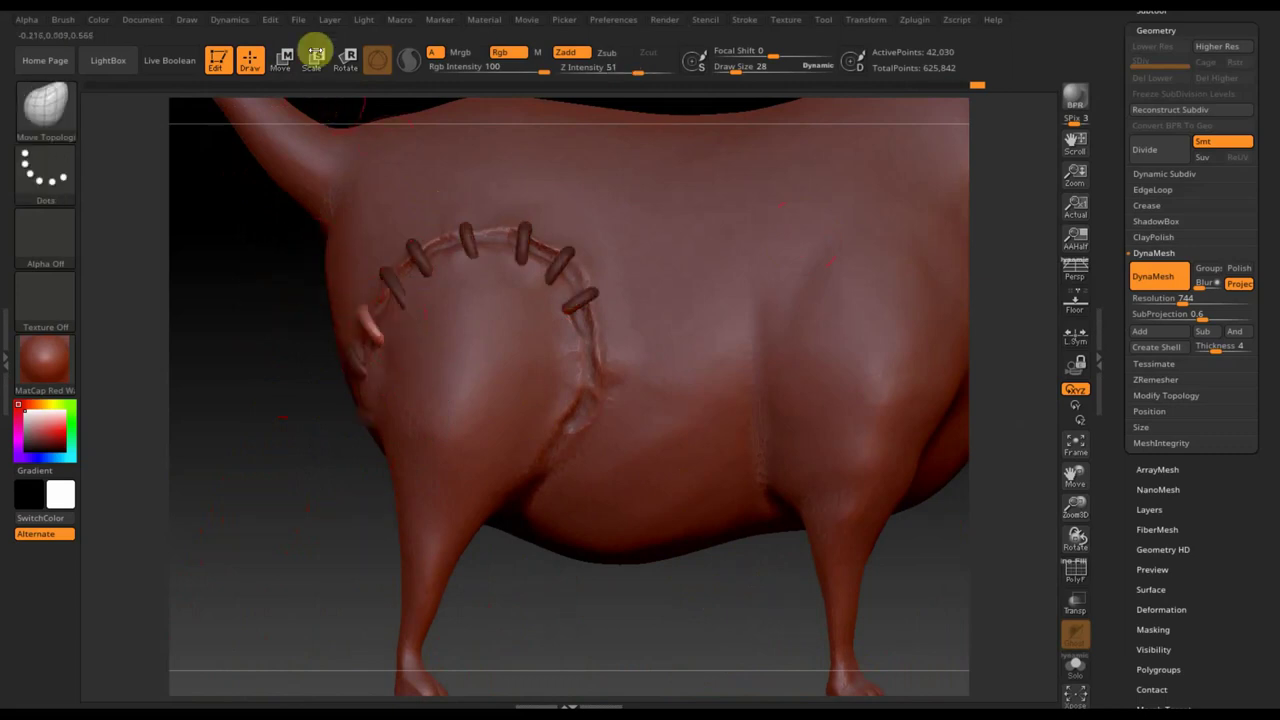
{"action": "left_click", "coordinate": [286, 62]}
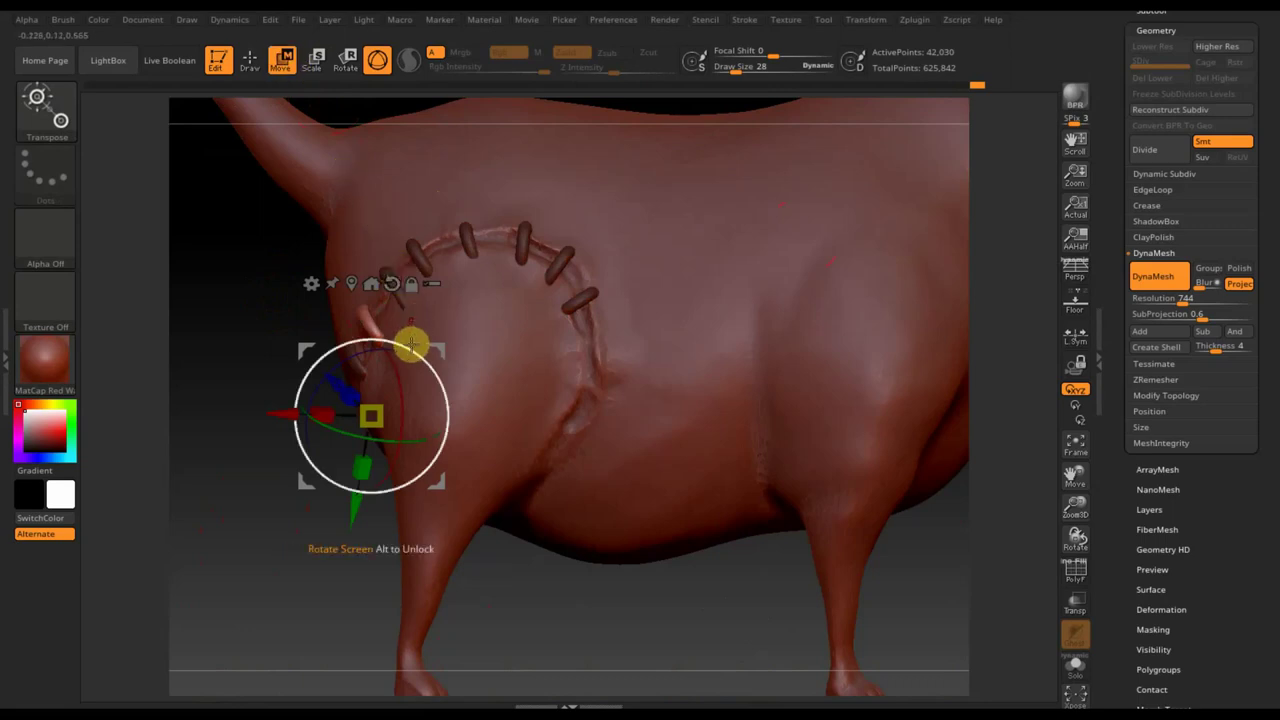
{"action": "mouse_move", "coordinate": [401, 341]}
{"action": "left_mouse_down"}
{"action": "mouse_move", "coordinate": [371, 335]}
{"action": "mouse_move", "coordinate": [444, 347]}
{"action": "left_mouse_up"}
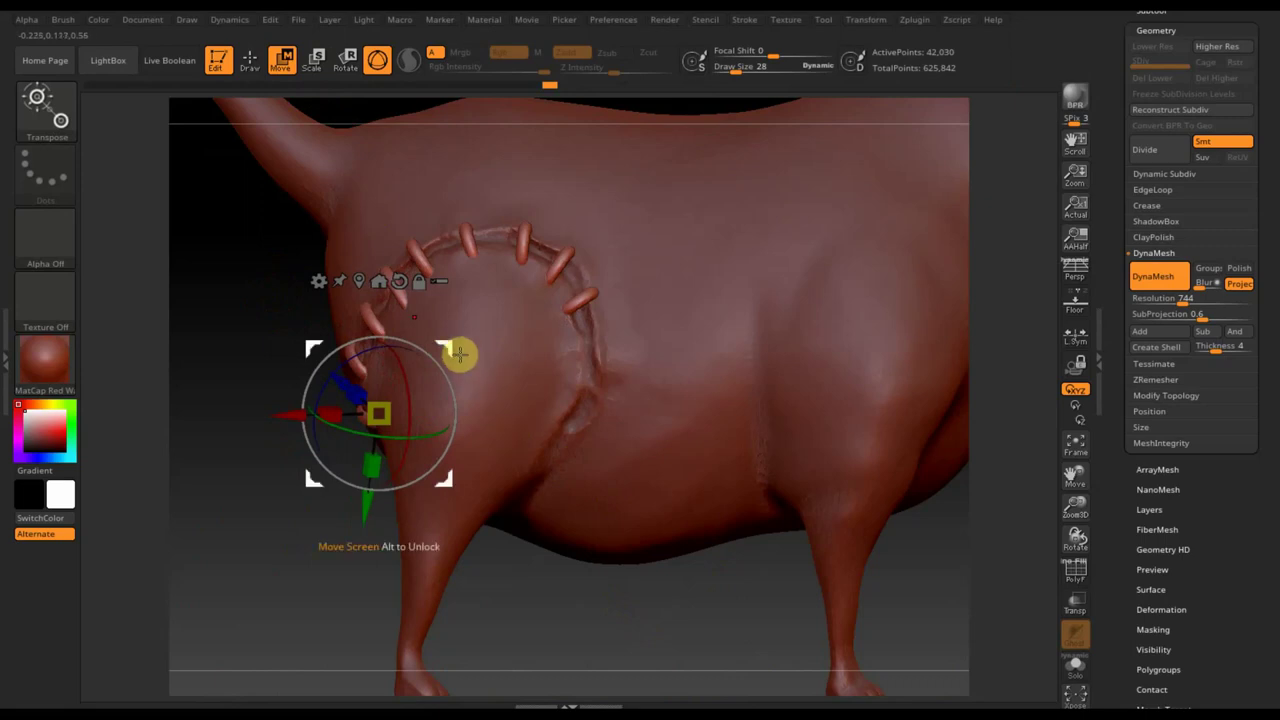
{"action": "left_click", "coordinate": [249, 58]}
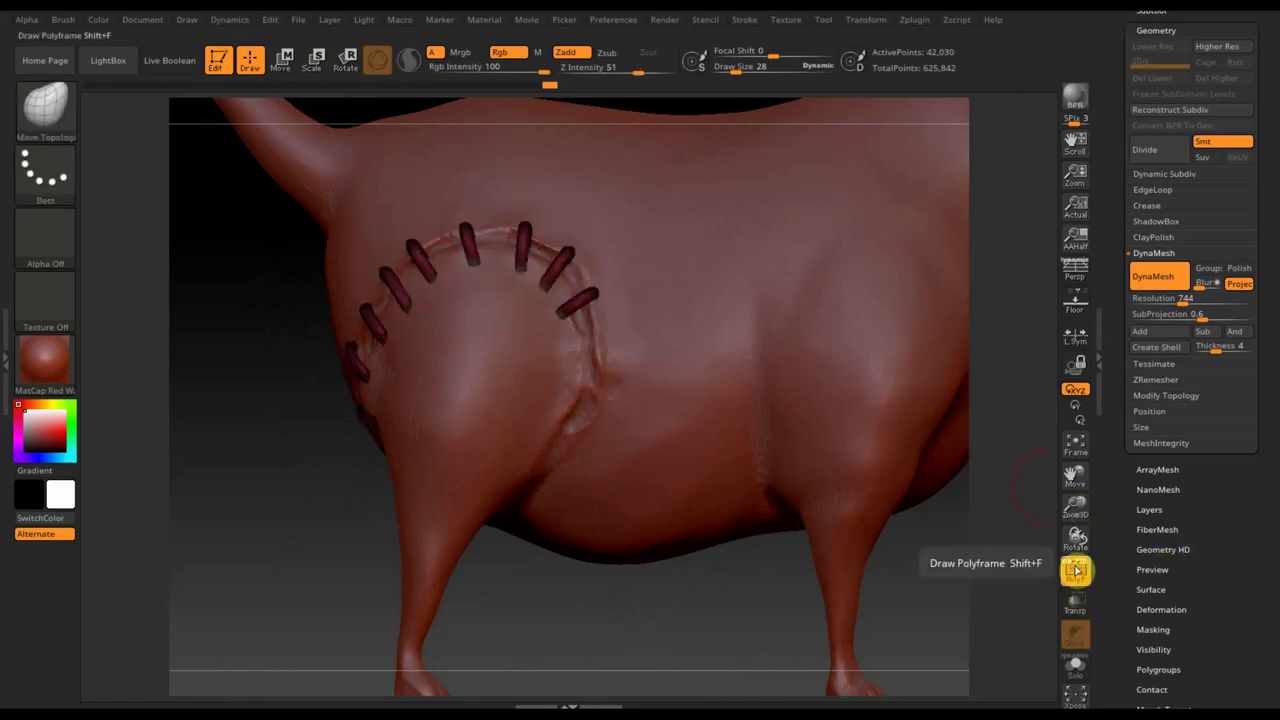
Clear the mask, then mask one stitch and invert so only it is free
{"action": "left_click", "coordinate": [1075, 570]}
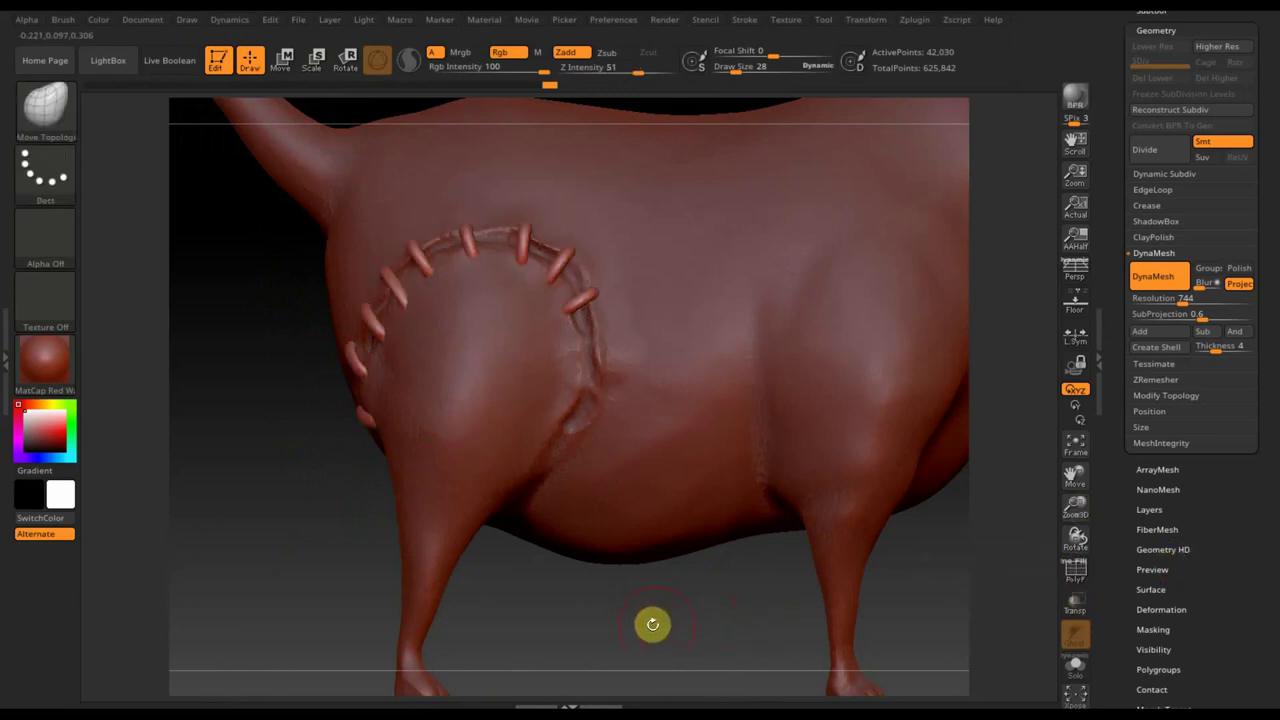
{"action": "mouse_move", "coordinate": [652, 624]}
{"action": "left_mouse_down"}
{"action": "mouse_move", "coordinate": [711, 617]}
{"action": "mouse_move", "coordinate": [664, 623]}
{"action": "mouse_move", "coordinate": [654, 609]}
{"action": "left_mouse_up"}
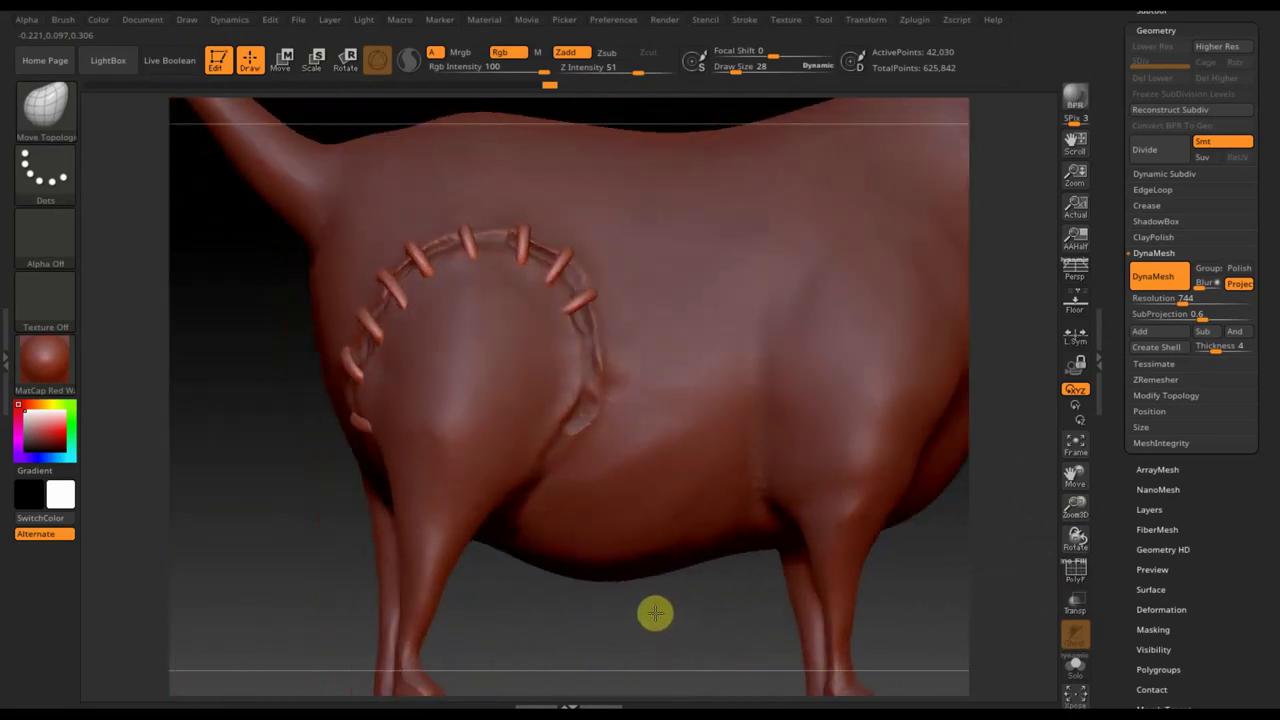
{"action": "left_click_drag", "start_coordinate": [594, 306], "coordinate": [562, 323], "text": "ctrl"}
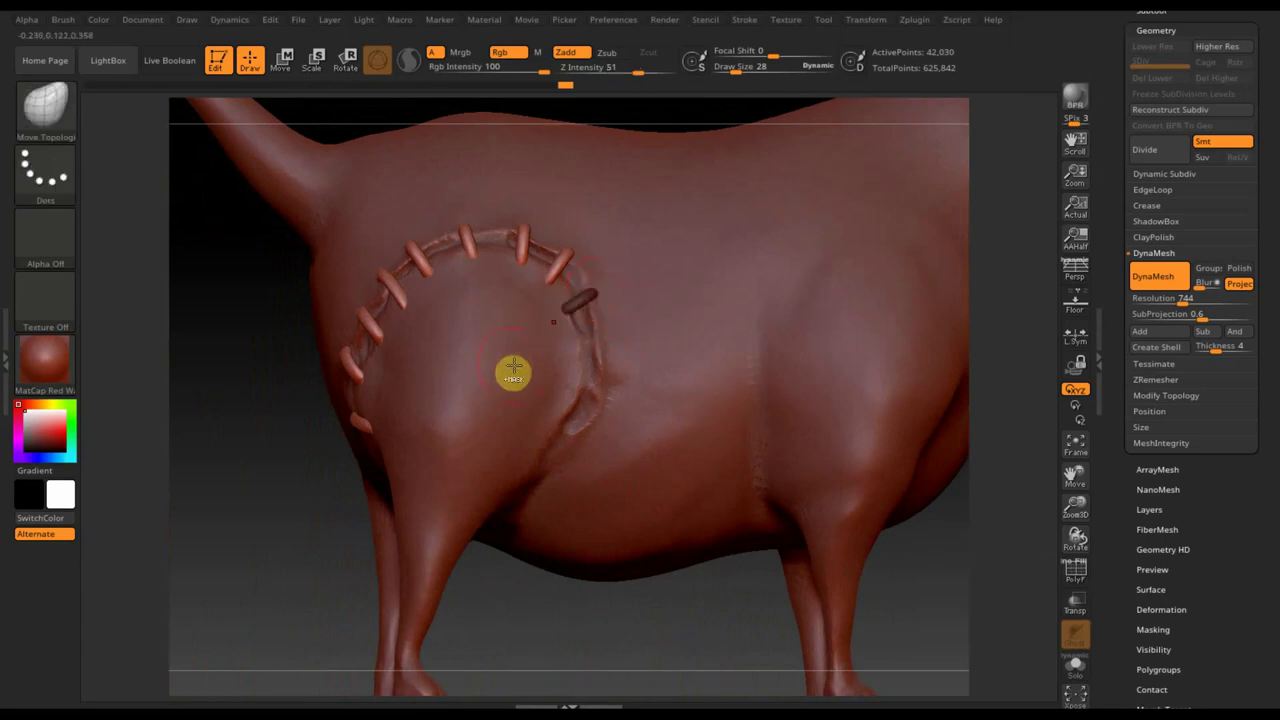
{"action": "key", "text": "ctrl"}
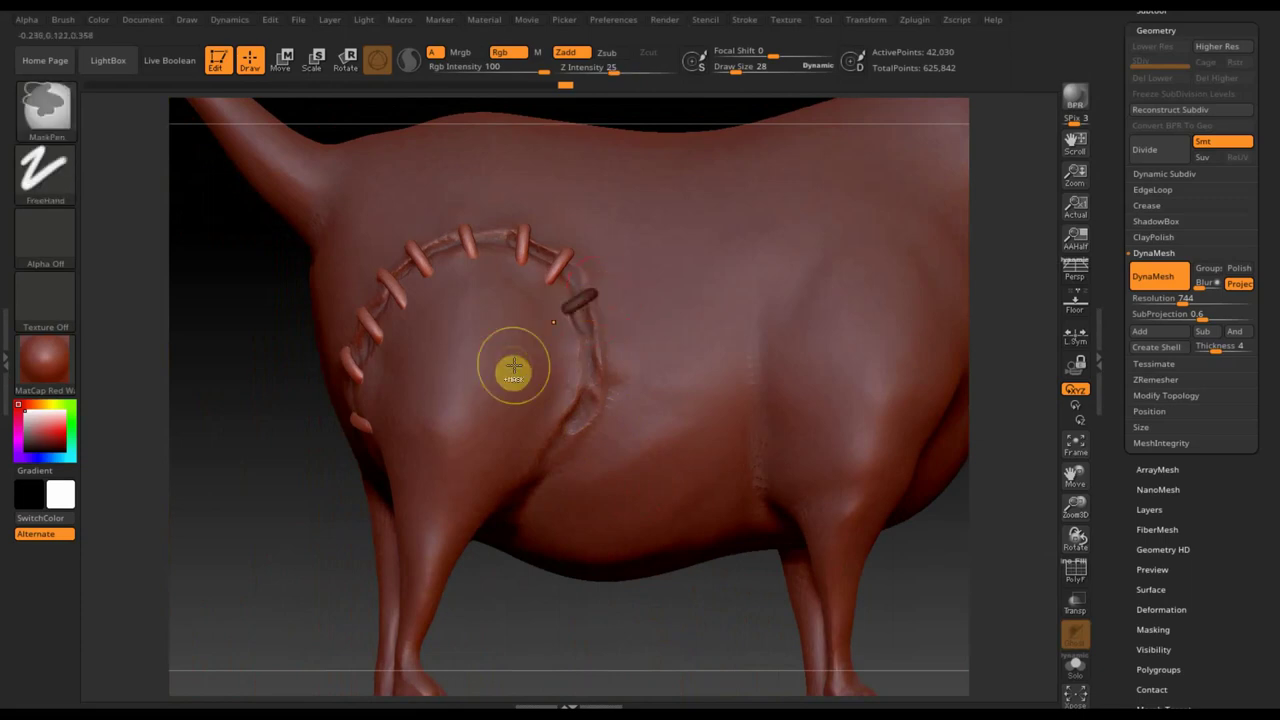
{"action": "key", "text": "ctrl+i"}
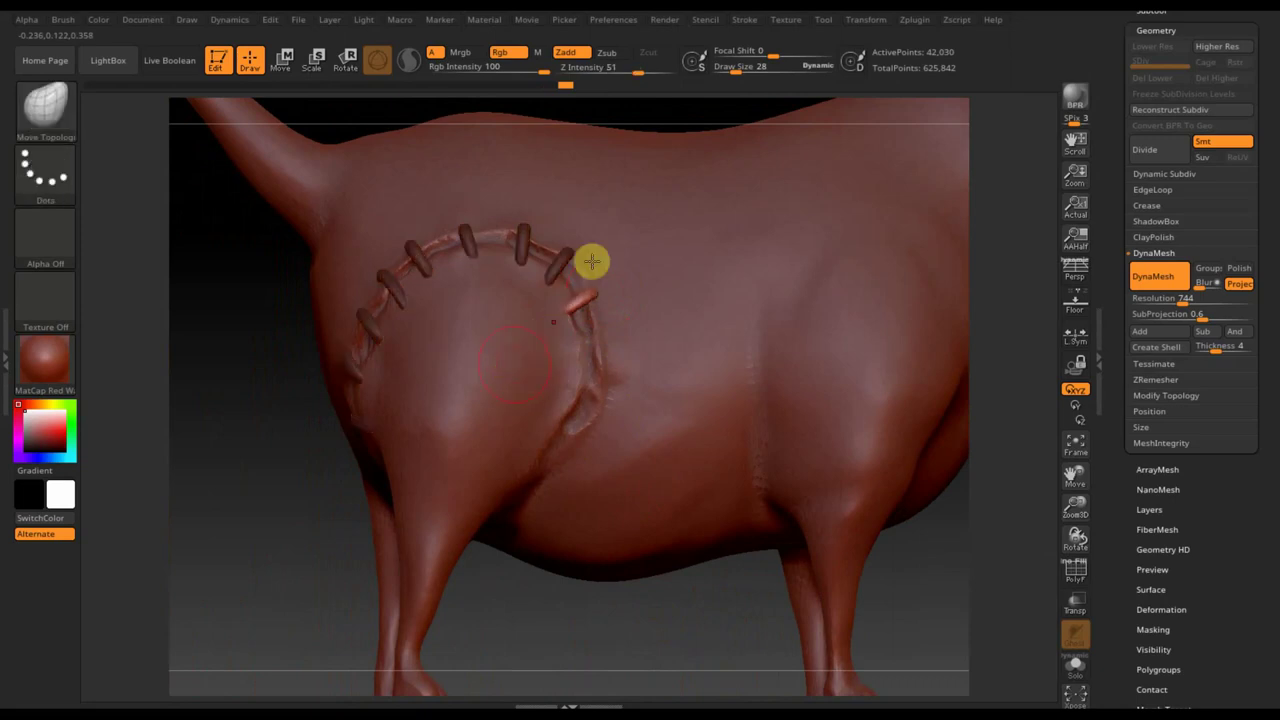
Duplicate the free stitch twice with the Transpose gizmo and return to sculpting
{"action": "left_click", "coordinate": [284, 52]}
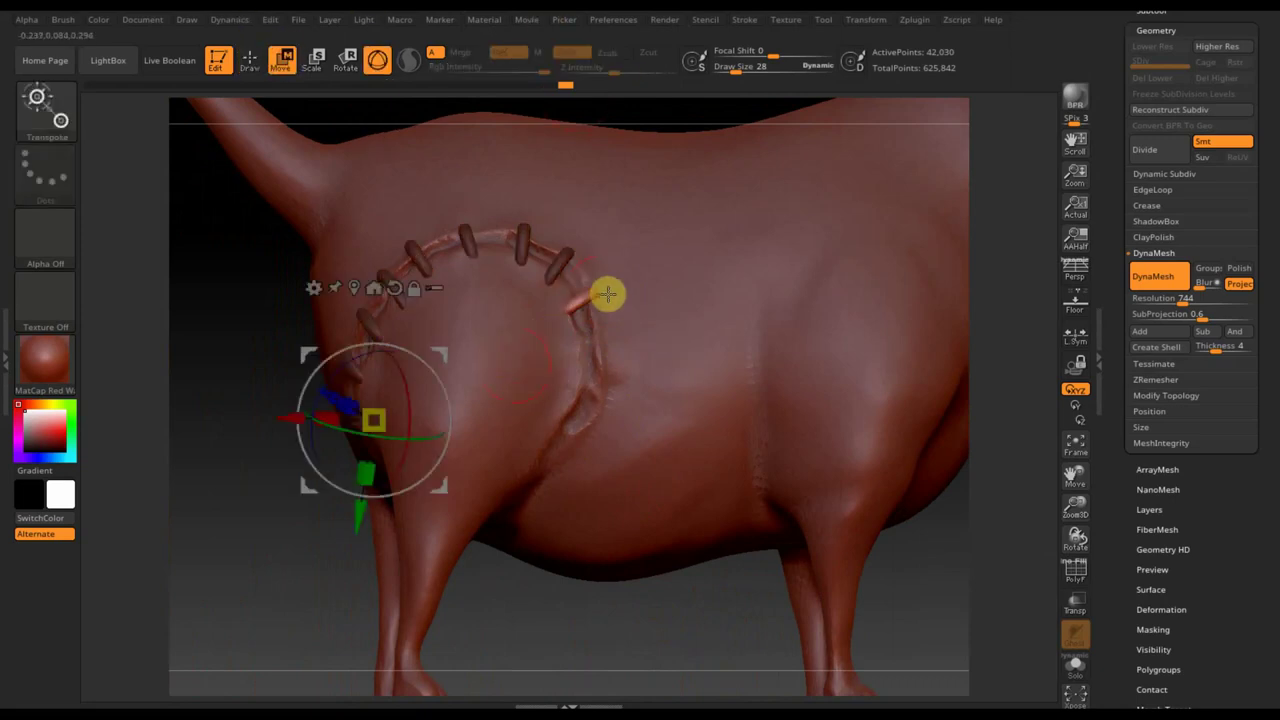
{"action": "mouse_move", "coordinate": [303, 349]}
{"action": "left_mouse_down", "text": "ctrl"}
{"action": "mouse_move", "coordinate": [318, 374]}
{"action": "mouse_move", "coordinate": [308, 349]}
{"action": "left_mouse_up", "text": "ctrl"}
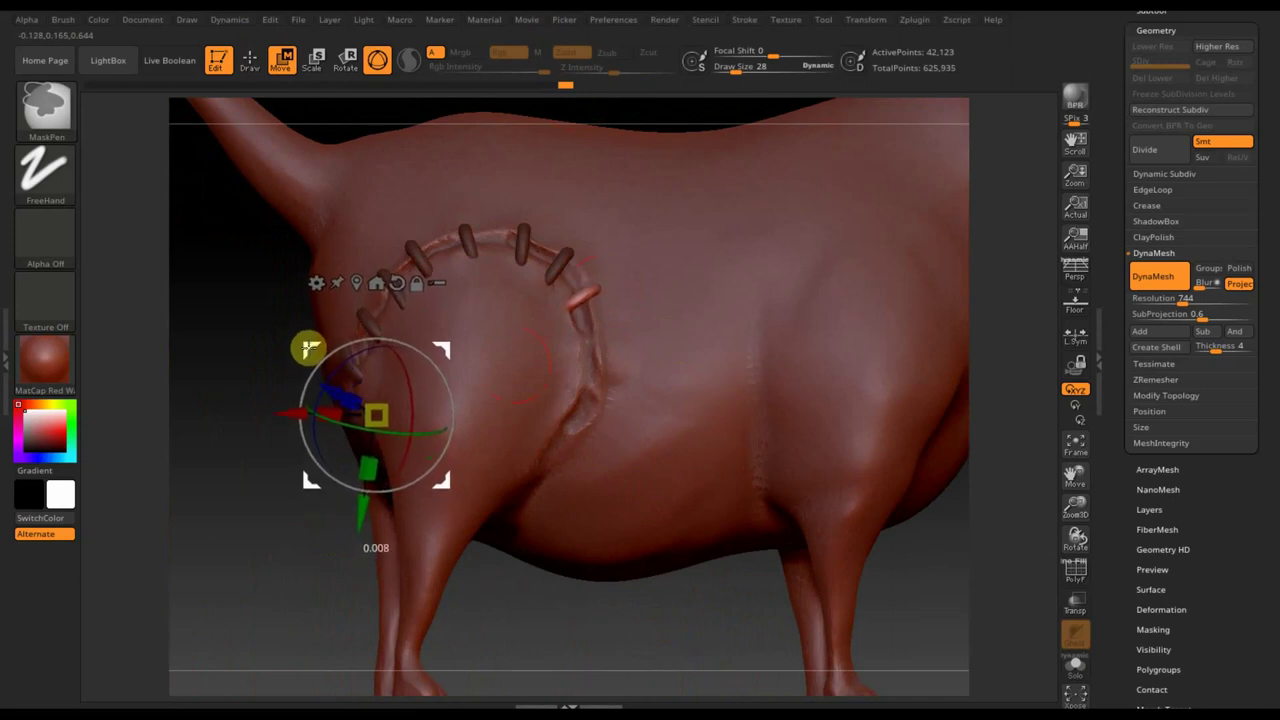
{"action": "left_click_drag", "start_coordinate": [308, 349], "coordinate": [305, 344], "text": "ctrl"}
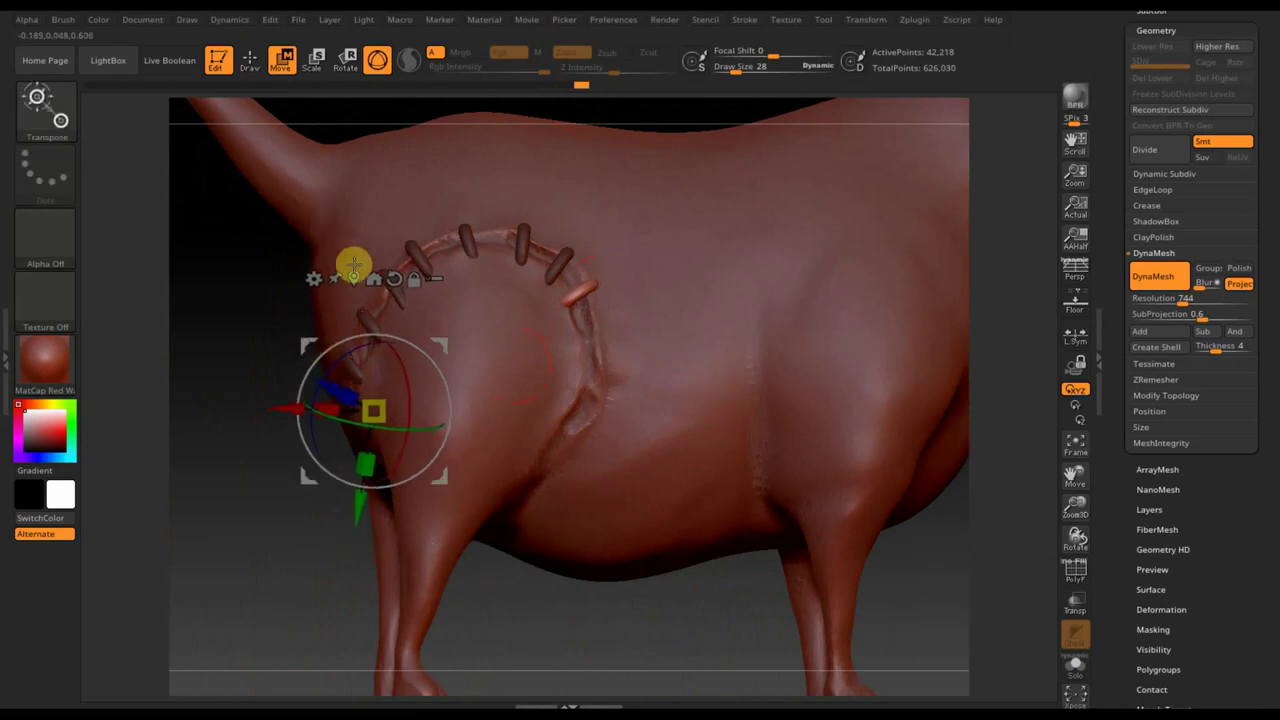
{"action": "left_click", "coordinate": [252, 61]}
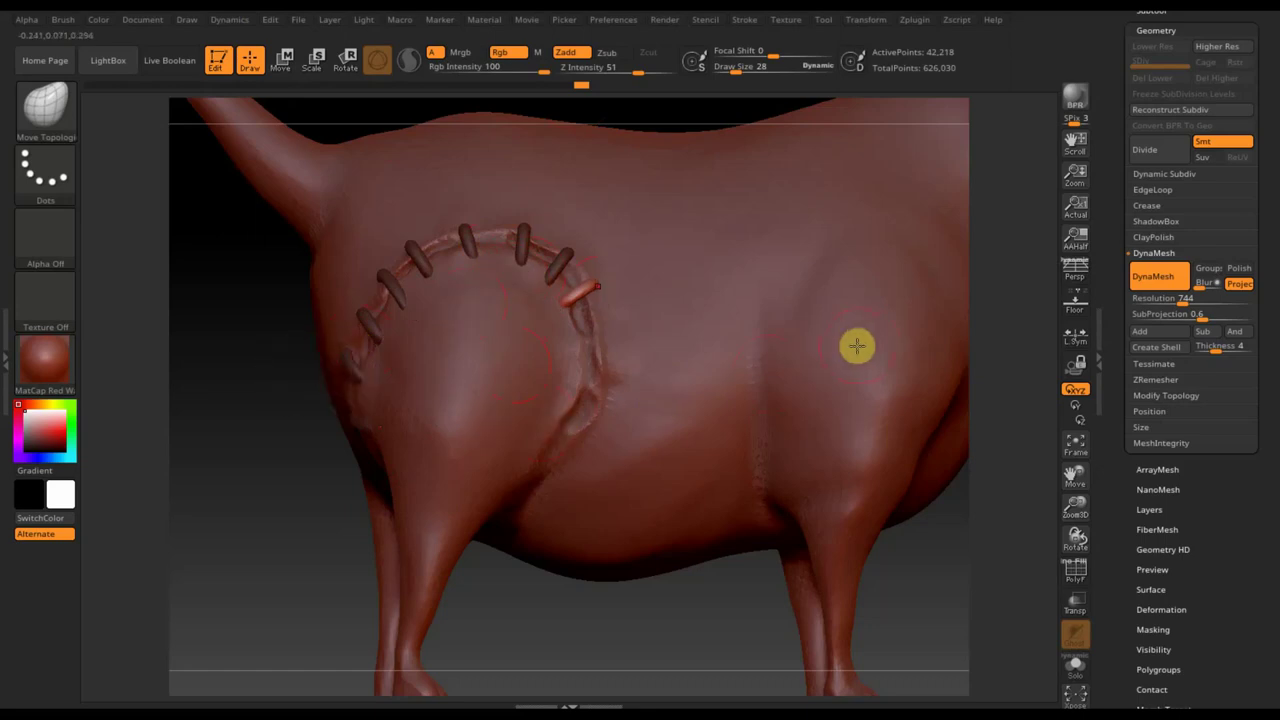
{"action": "left_click_drag", "start_coordinate": [689, 603], "coordinate": [712, 598]}
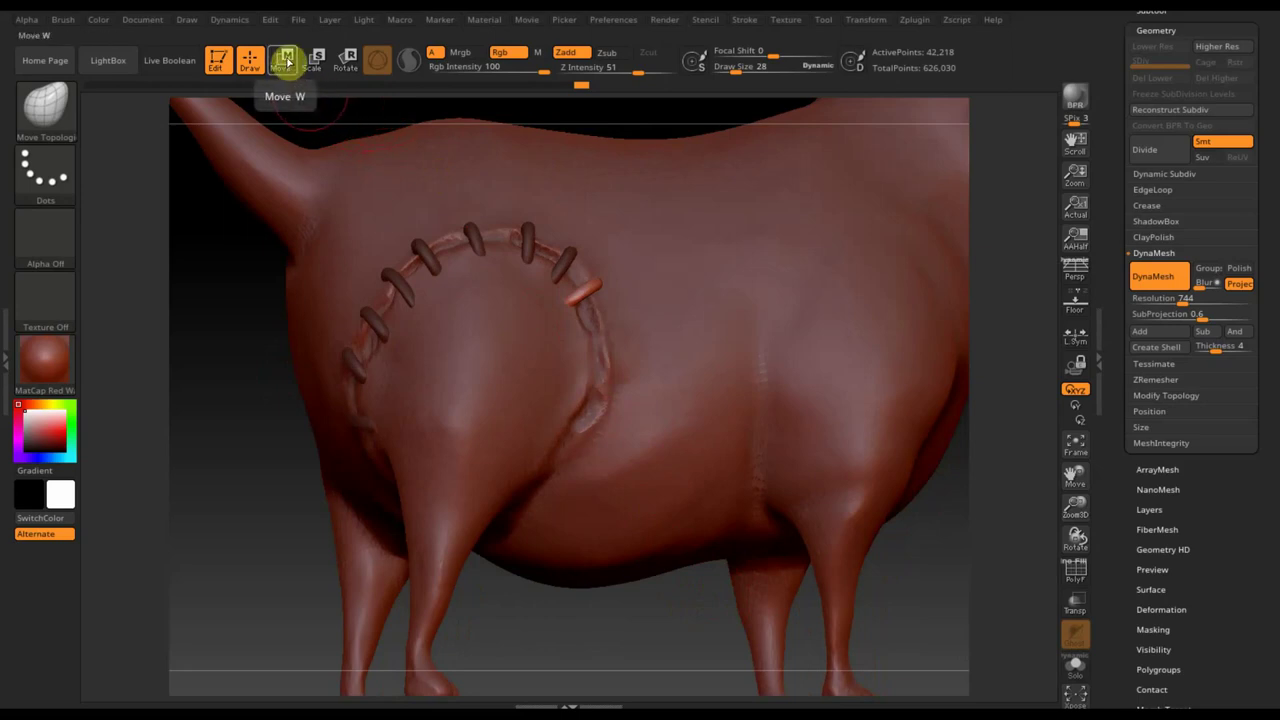
{"action": "key", "text": "ctrl"}
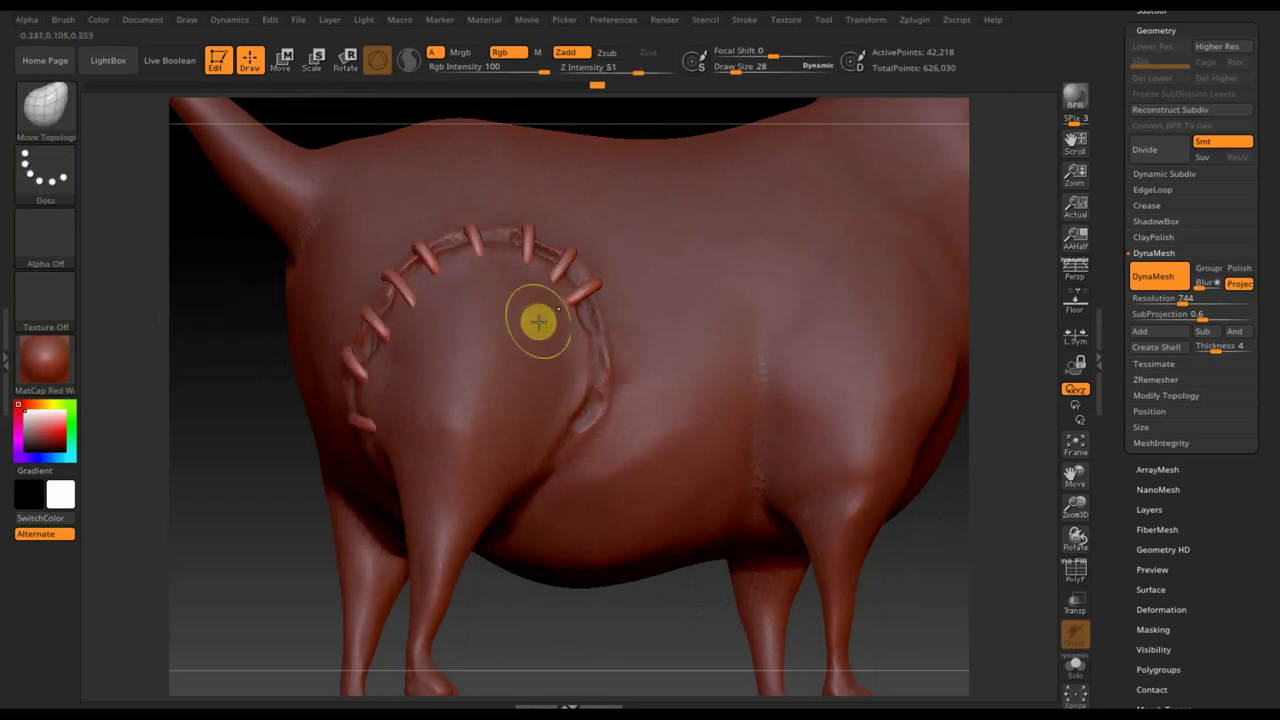
Ctrl+Shift-click to hide all stitch loops except one near the seam's upper end
{"action": "key", "text": "ctrl+shift"}
{"action": "left_click", "coordinate": [581, 297], "text": "ctrl+shift"}
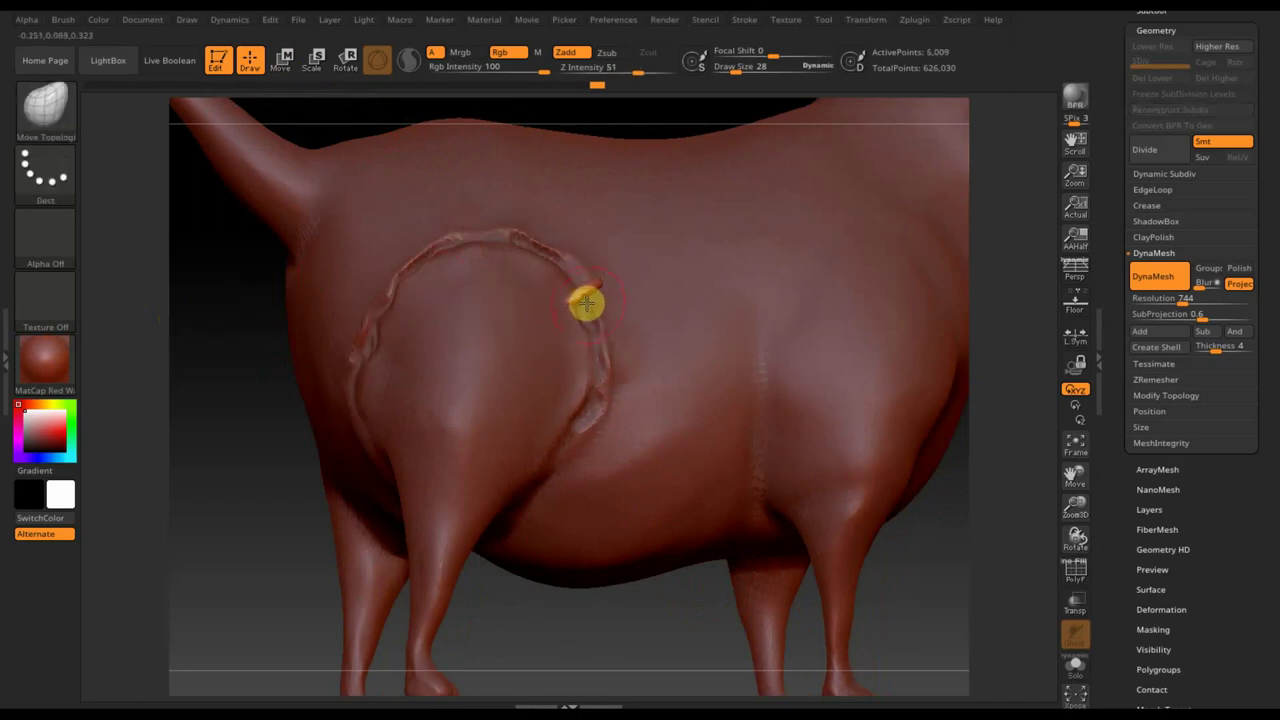
{"action": "key", "text": "ctrl+shift"}
{"action": "left_click", "coordinate": [584, 295], "text": "ctrl+shift"}
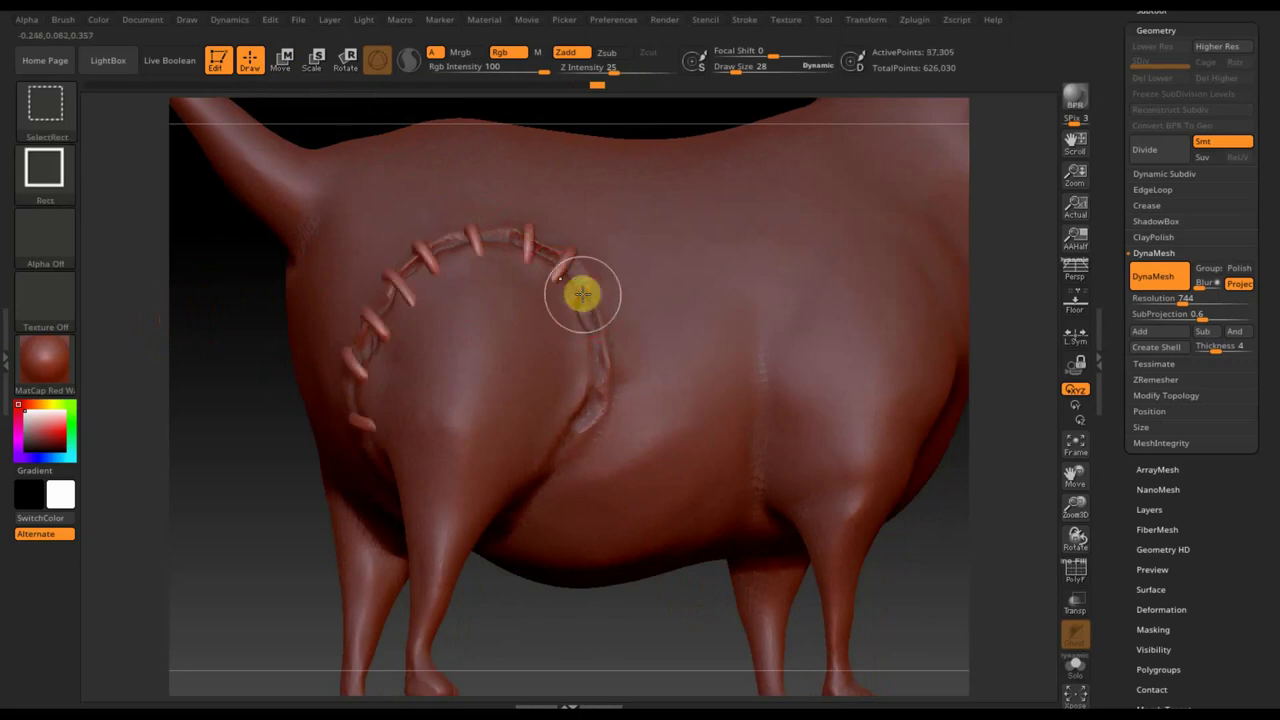
{"action": "left_click", "coordinate": [584, 296], "text": "ctrl+shift"}
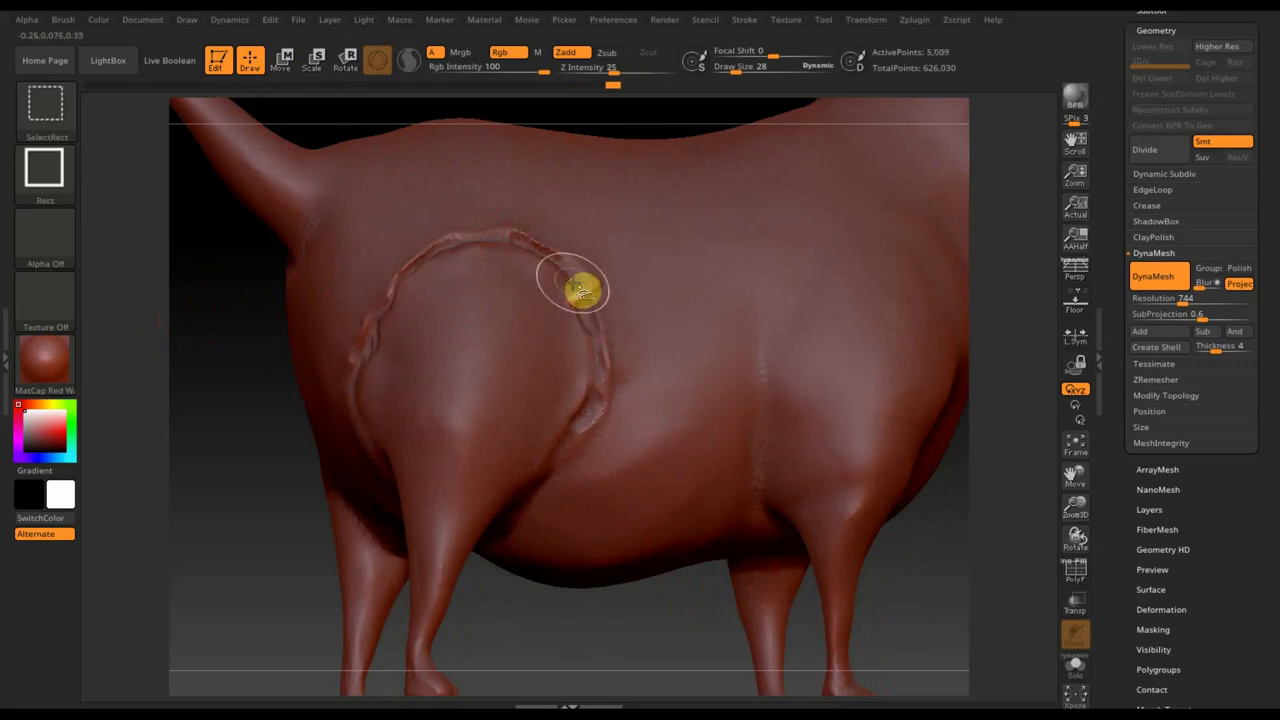
{"action": "left_click", "coordinate": [287, 60]}
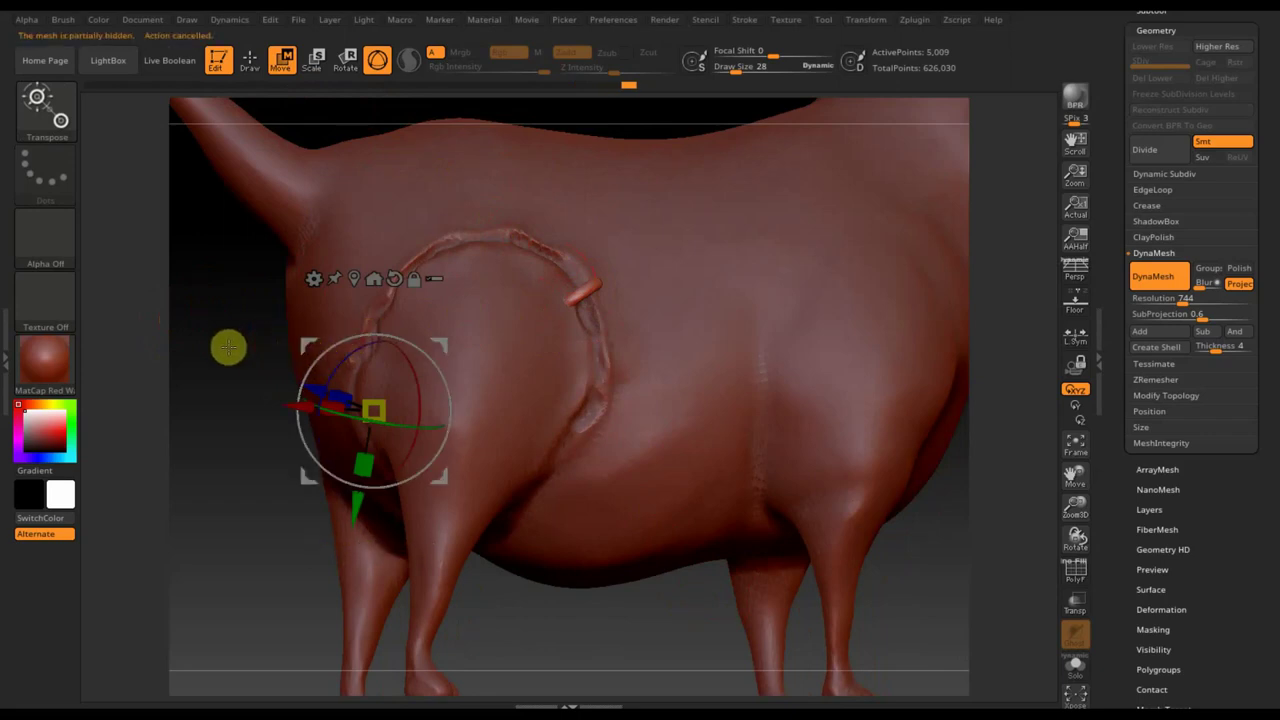
{"action": "left_click_drag", "start_coordinate": [634, 602], "coordinate": [643, 625]}
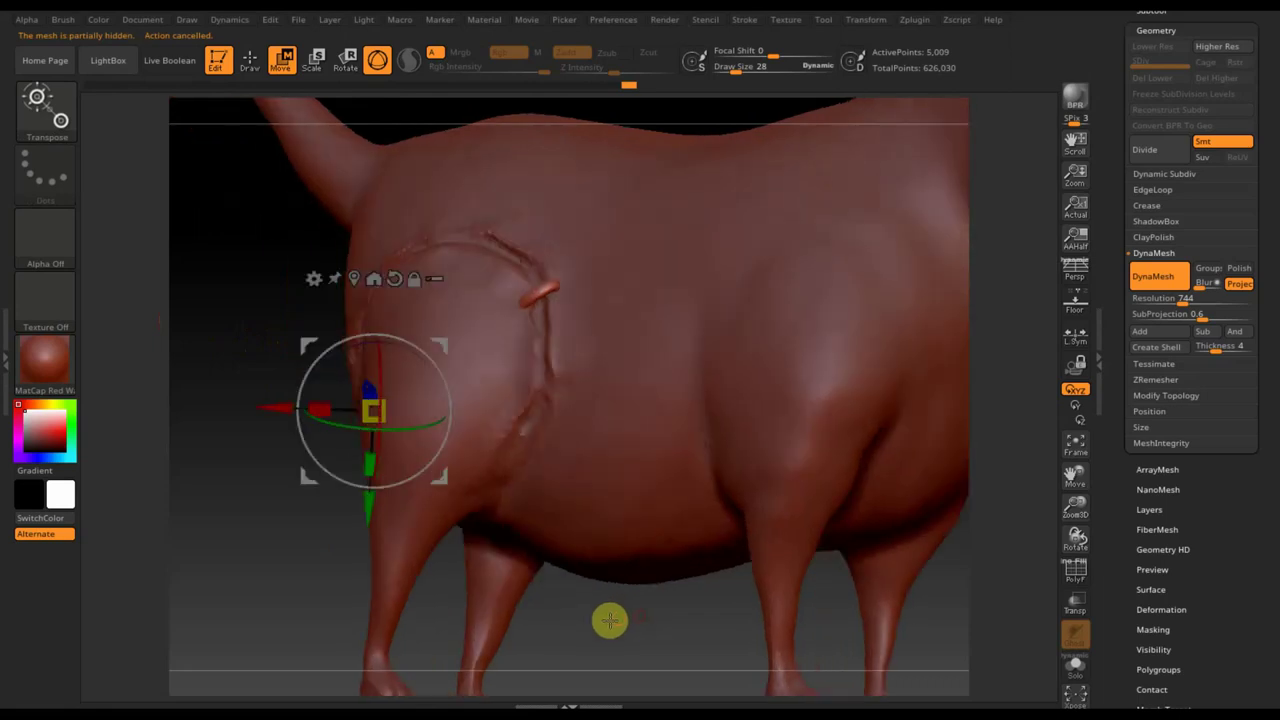
{"action": "left_click", "coordinate": [250, 60]}
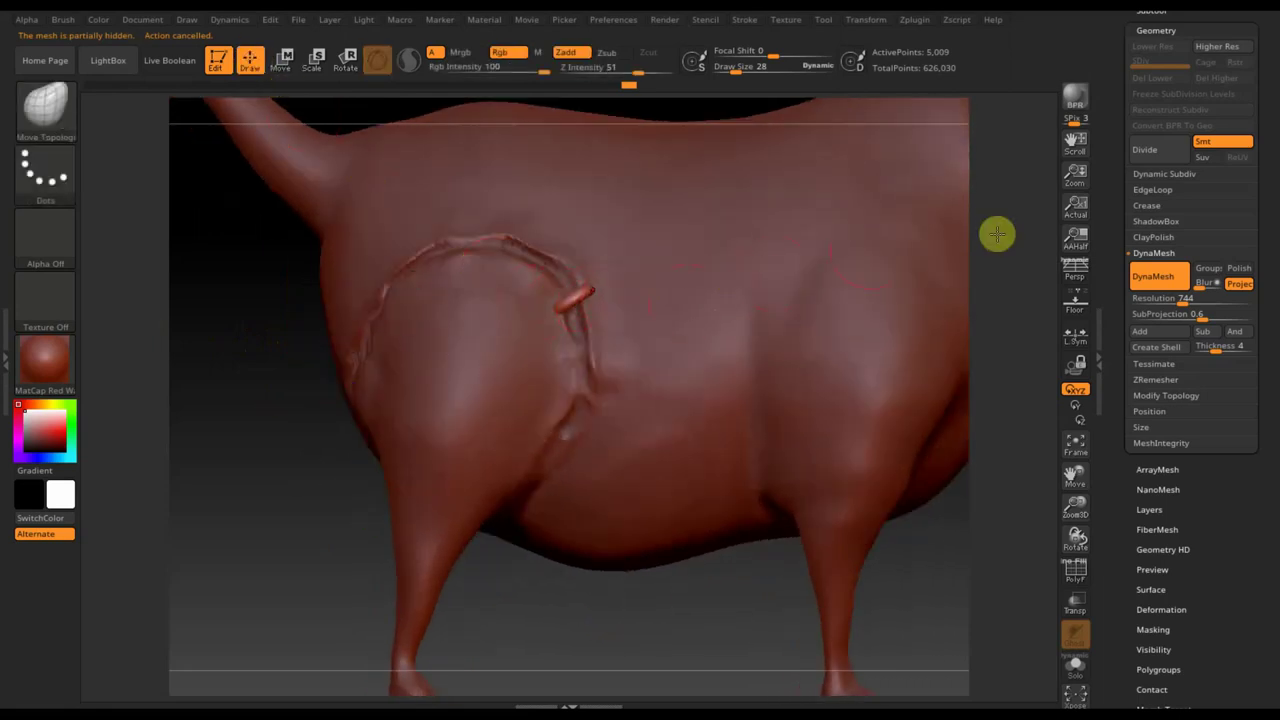
Unhide all stitches and duplicate the stitch ring subtool
{"action": "scroll", "coordinate": [1265, 256], "scroll_direction": "up", "scroll_amount": 5}
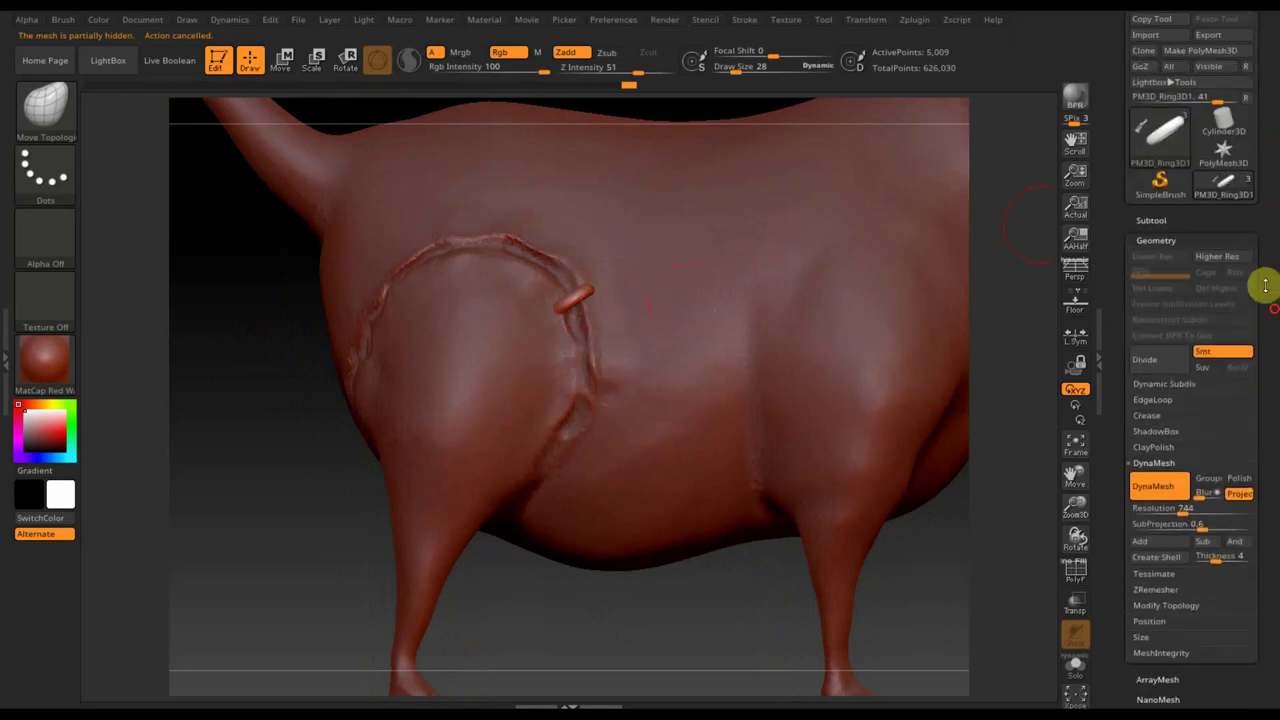
{"action": "left_click", "coordinate": [1152, 218]}
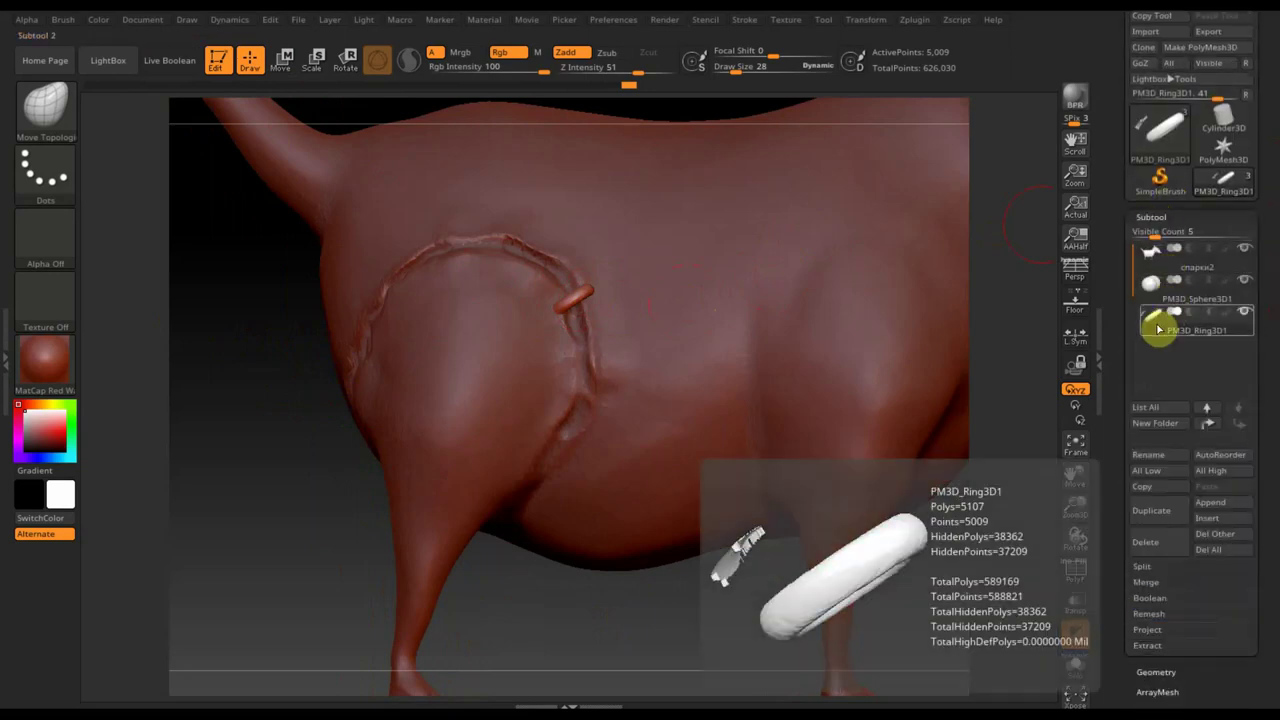
{"action": "left_click", "coordinate": [290, 452], "text": "ctrl+shift"}
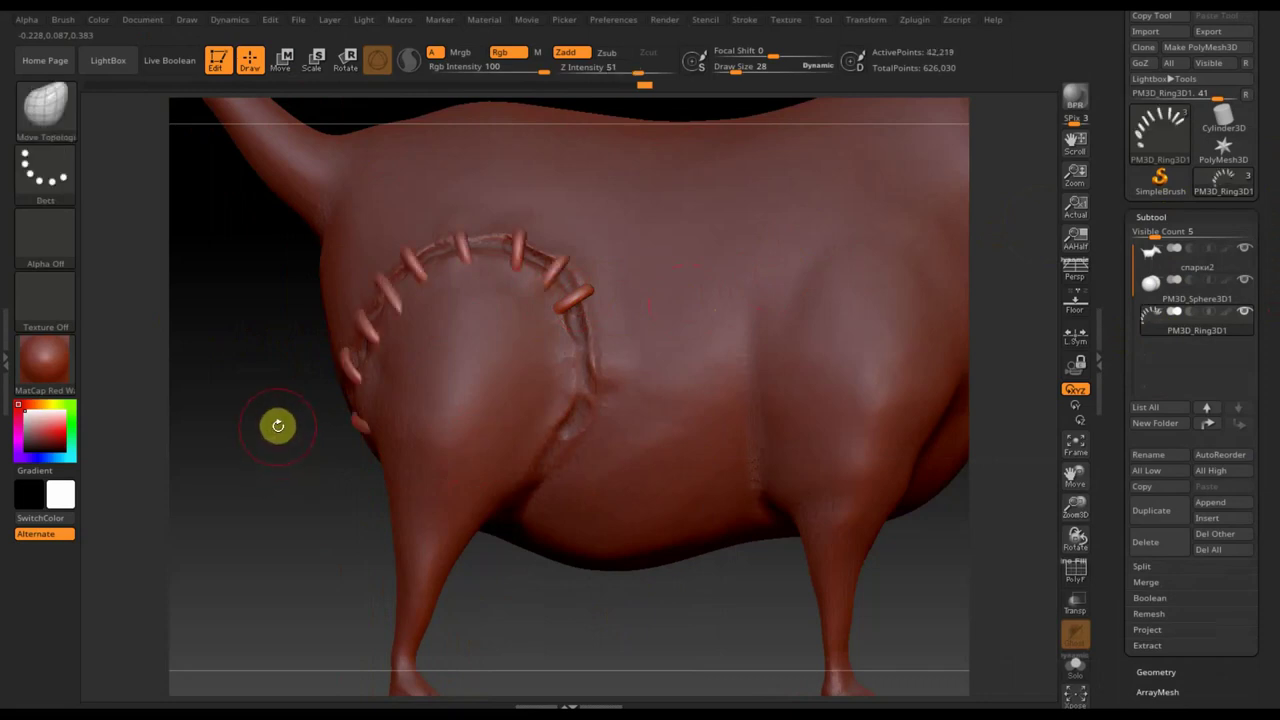
{"action": "left_click", "coordinate": [1164, 514]}
Hide all but one stitch and use Del Hidden to remove the rest from the copy
{"action": "key", "text": "ctrl+shift"}
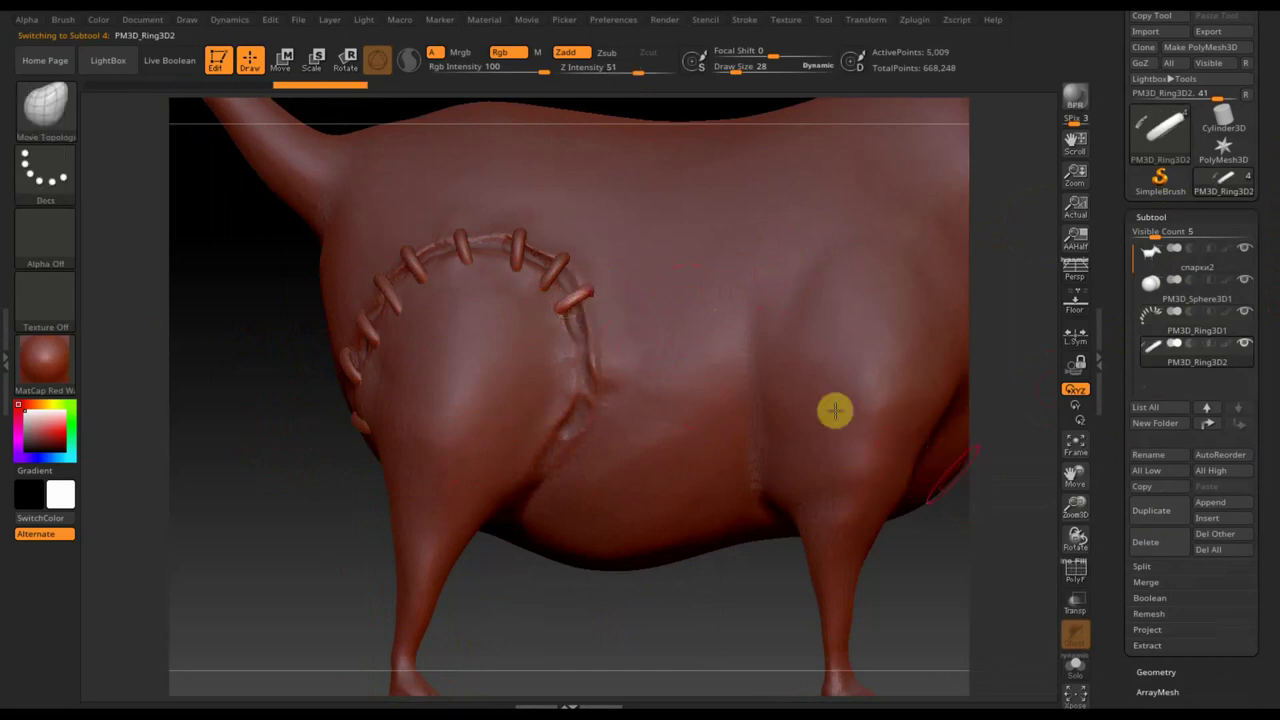
{"action": "left_click", "coordinate": [1160, 672]}
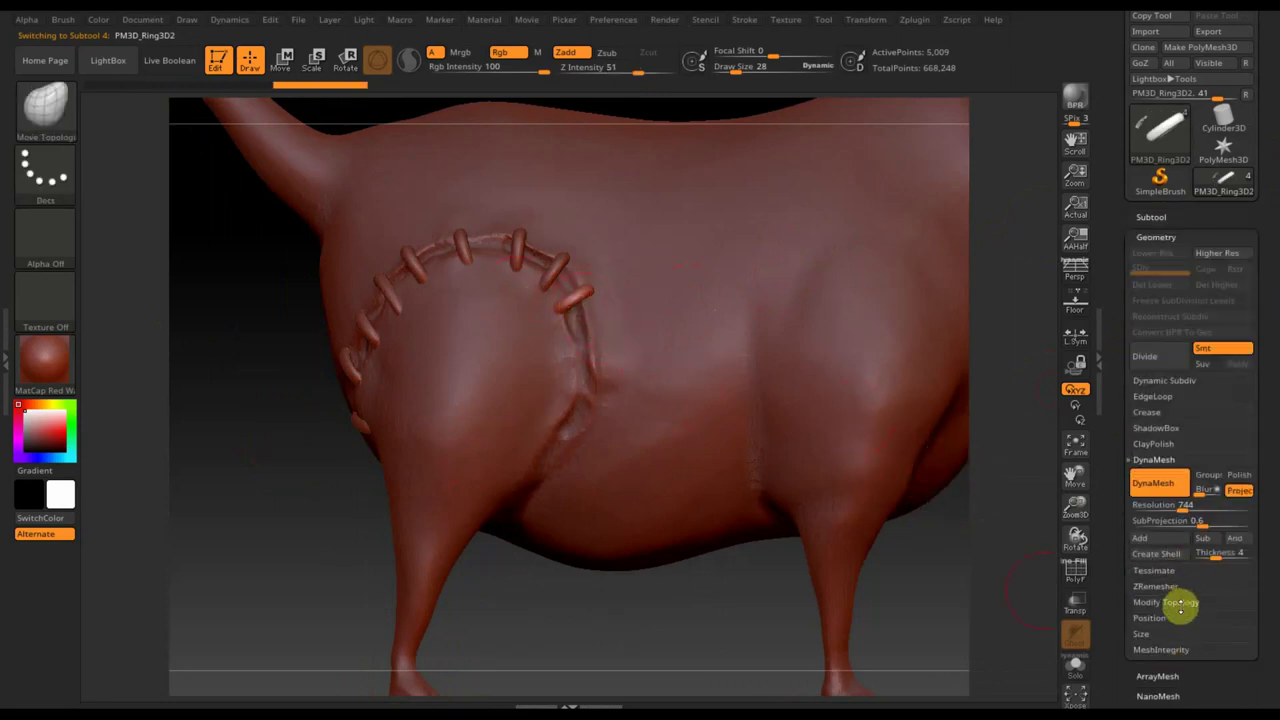
{"action": "left_click", "coordinate": [1178, 602]}
{"action": "left_click", "coordinate": [1166, 574]}
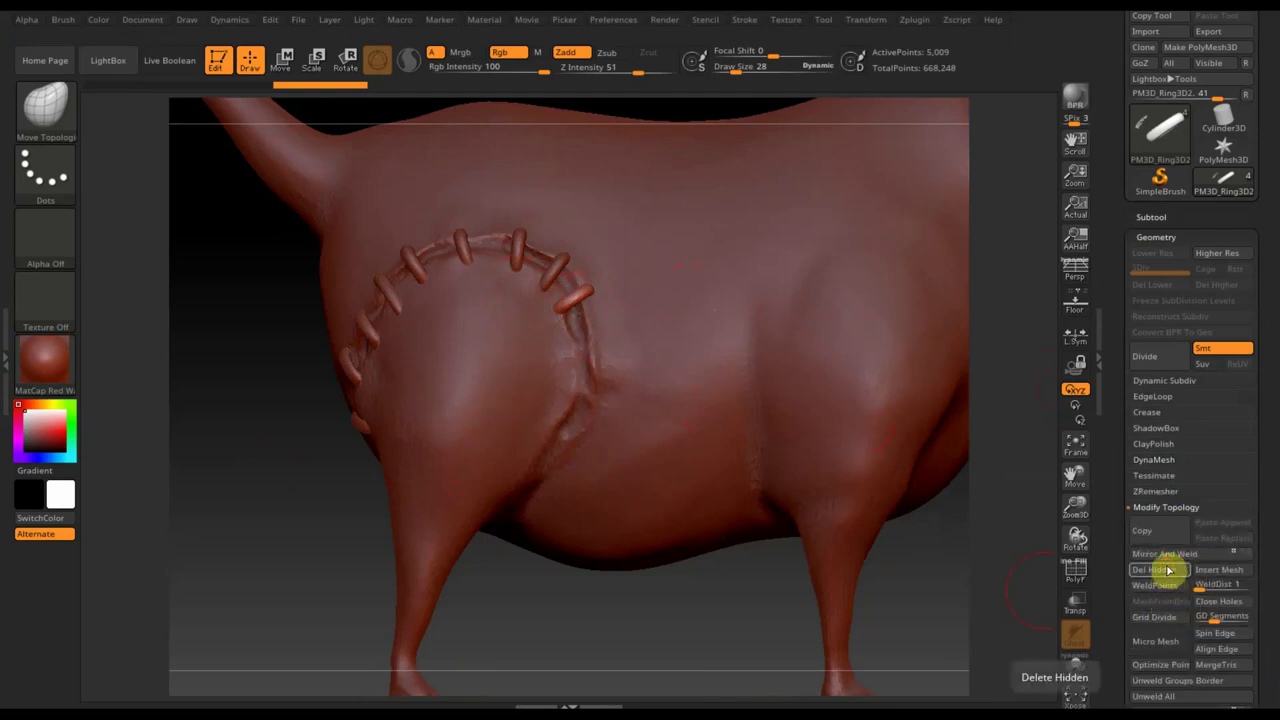
{"action": "left_click", "coordinate": [1152, 216]}
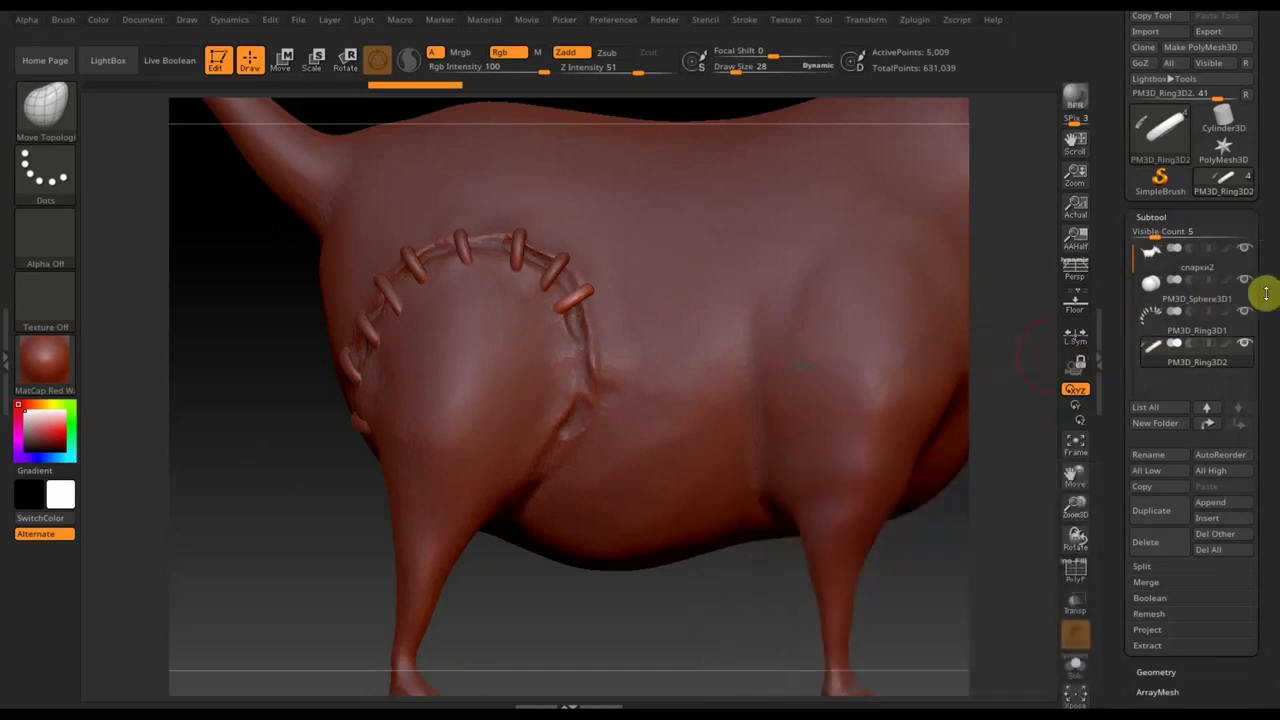
Solo the copy, mask and hide the stray fragment at Draw Size 6, delete it, then unsolo
{"action": "left_click", "coordinate": [1246, 345], "text": "shift"}
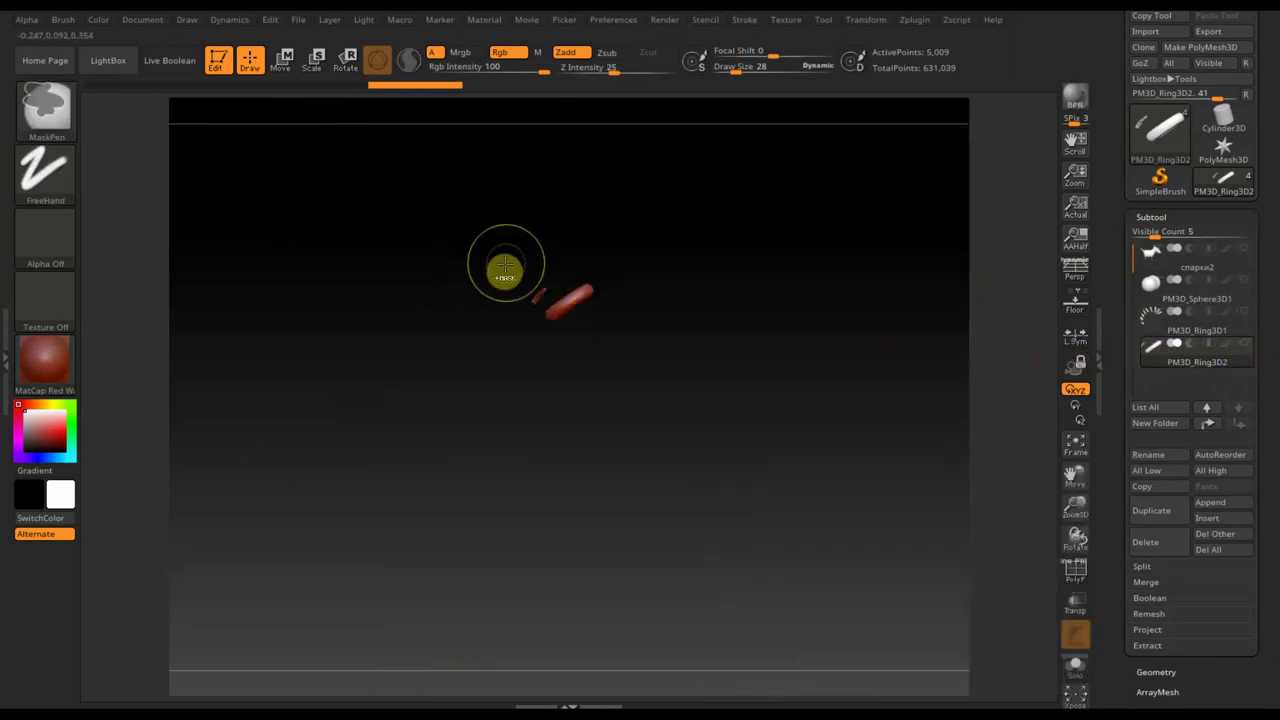
{"action": "left_click_drag", "start_coordinate": [738, 72], "coordinate": [731, 72]}
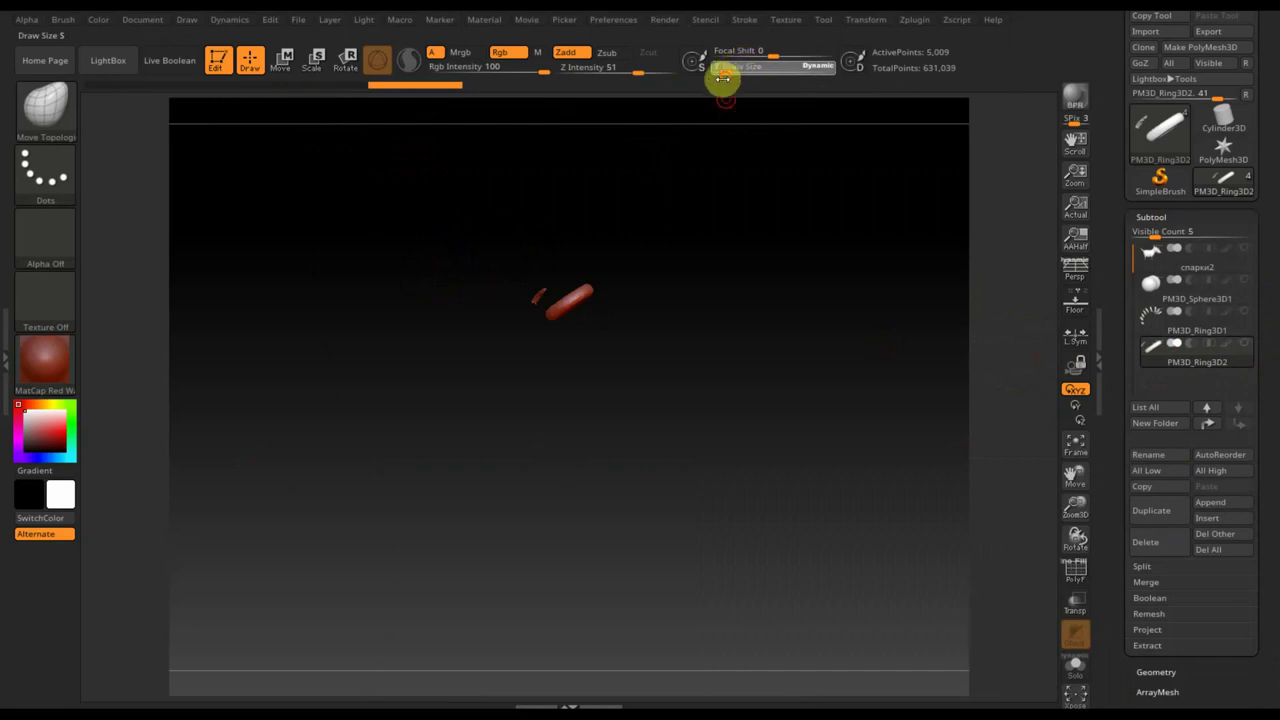
{"action": "key", "text": "ctrl"}
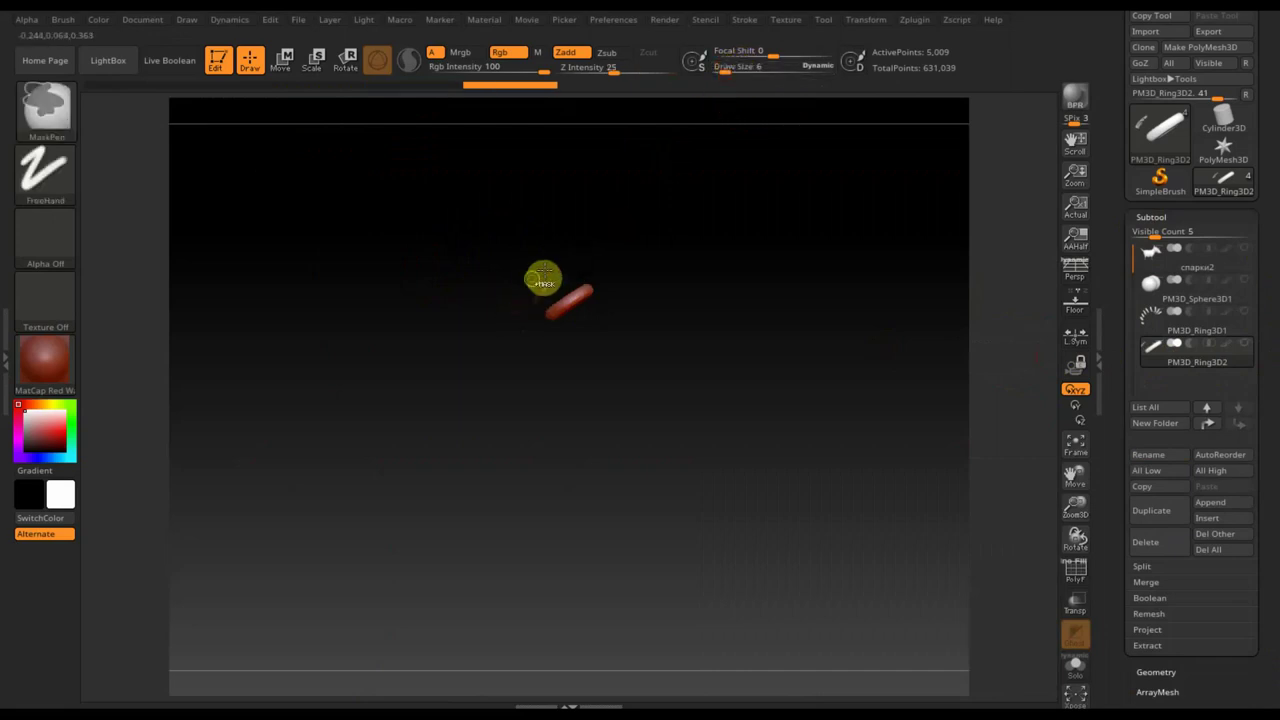
{"action": "left_click_drag", "start_coordinate": [547, 285], "coordinate": [551, 269], "text": "ctrl"}
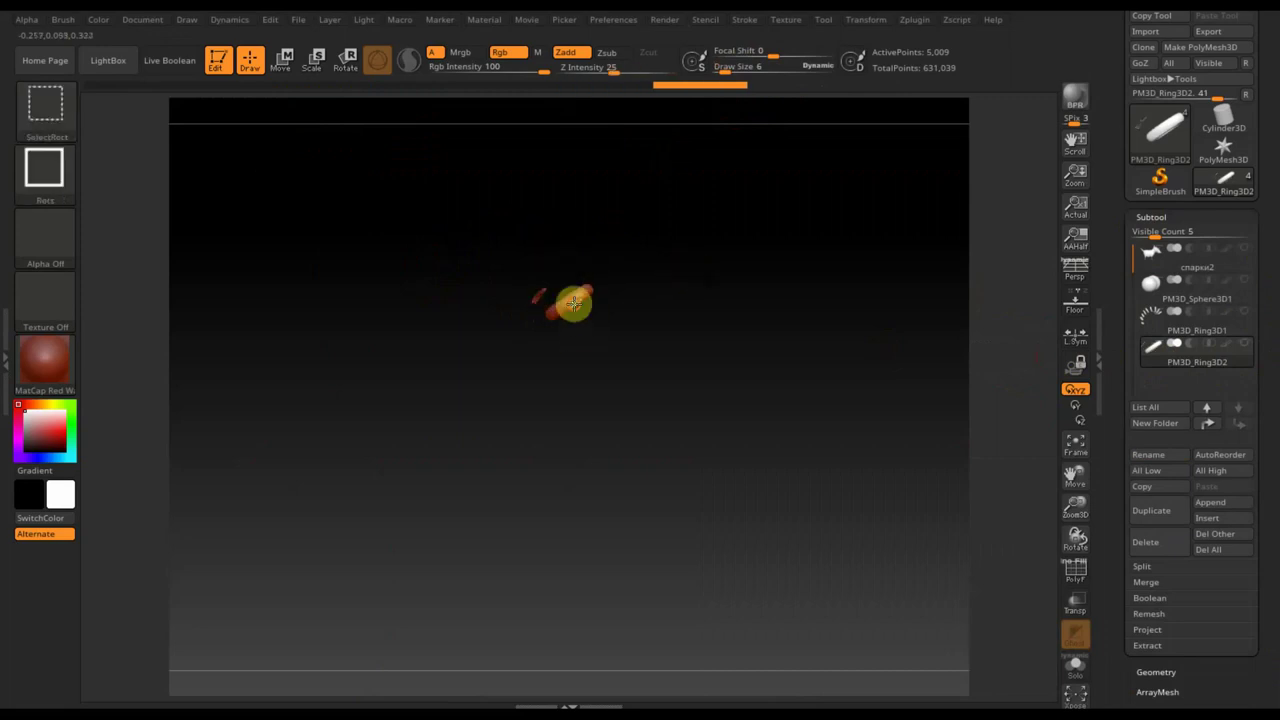
{"action": "left_click_drag", "start_coordinate": [575, 305], "coordinate": [626, 334], "text": "ctrl"}
{"action": "left_click", "coordinate": [1166, 671]}
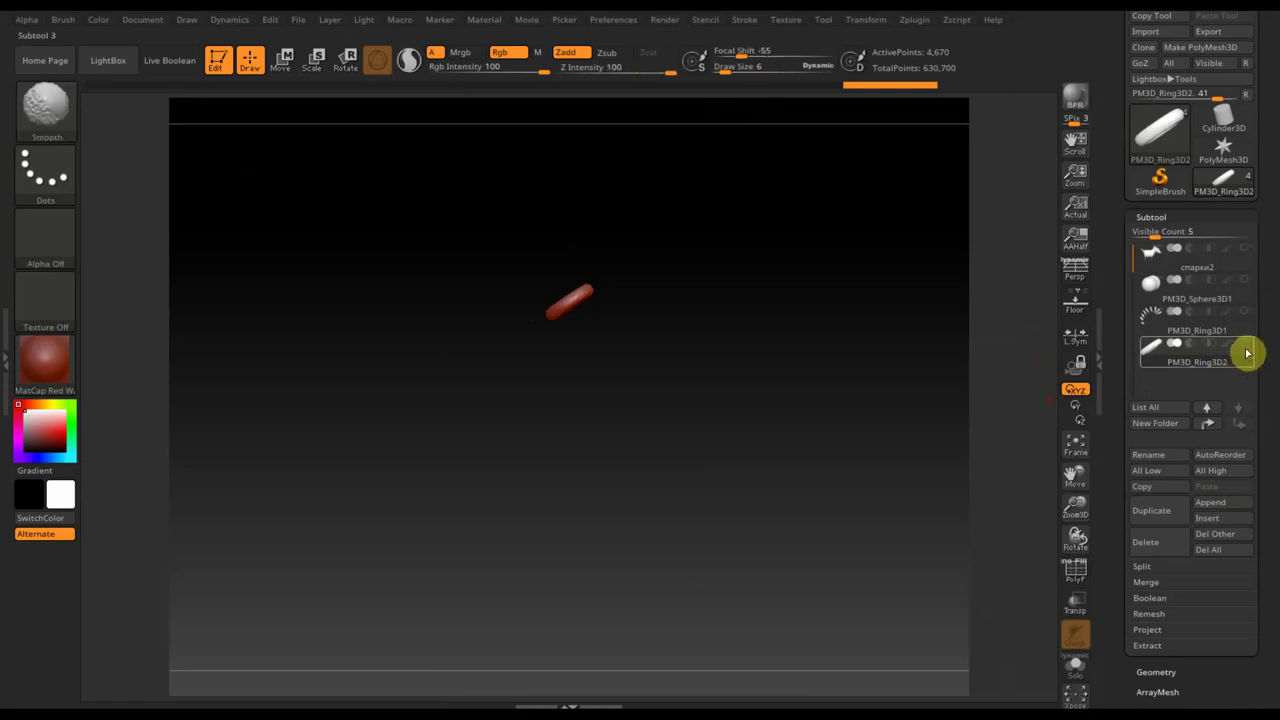
{"action": "left_click", "coordinate": [1246, 344], "text": "shift"}
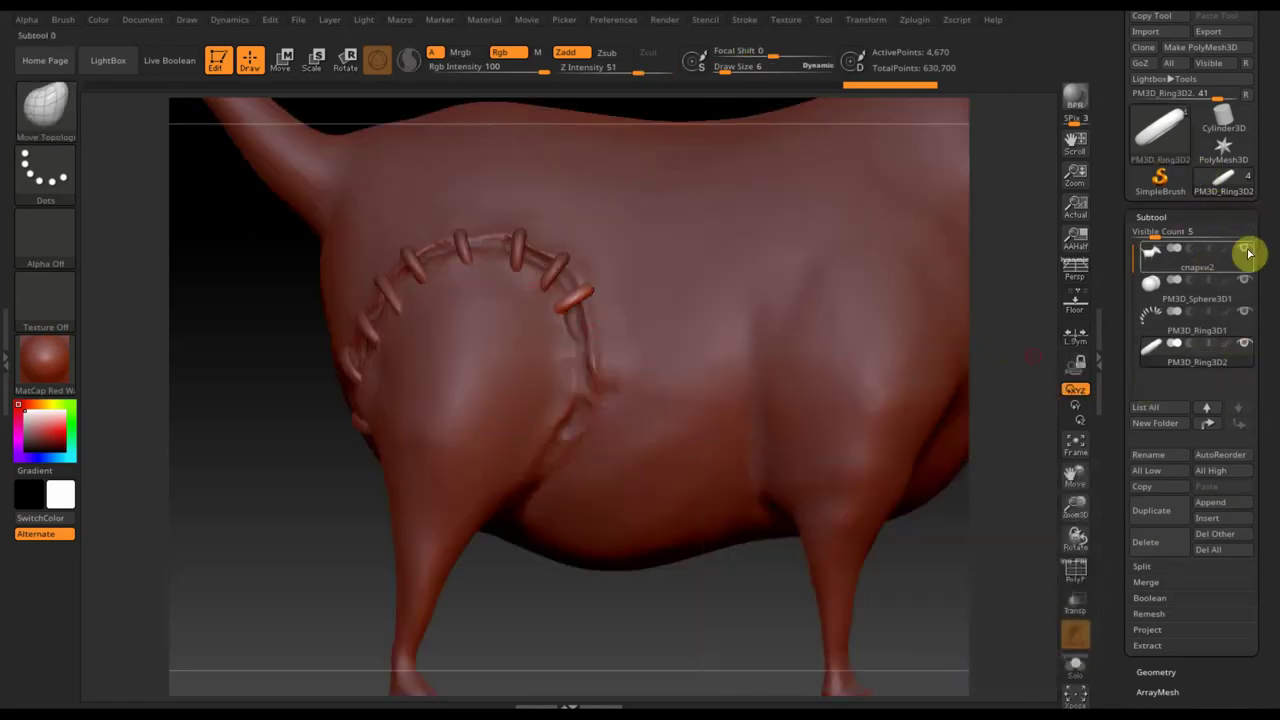
Undo the last belly change, then duplicate a stitch with the gizmo and rotate the copy
{"action": "key", "text": "ctrl+z"}
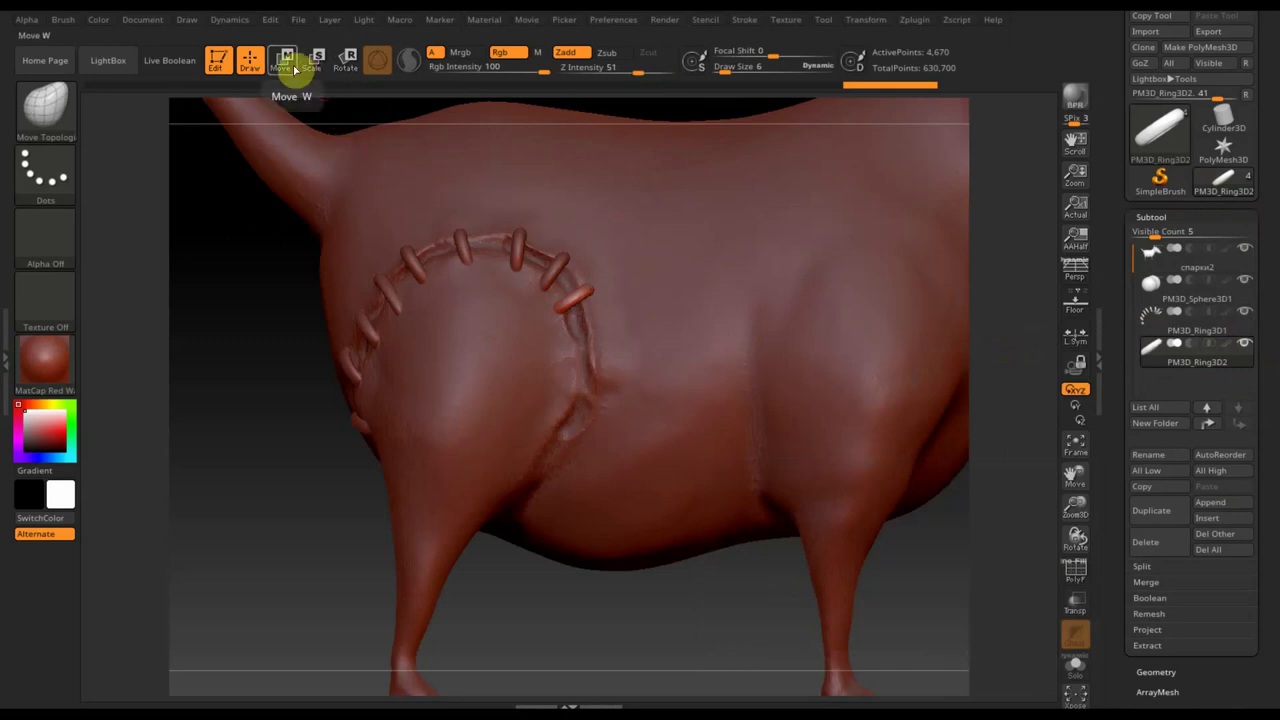
{"action": "left_click", "coordinate": [290, 62]}
{"action": "left_click_drag", "start_coordinate": [304, 344], "coordinate": [314, 371], "text": "ctrl"}
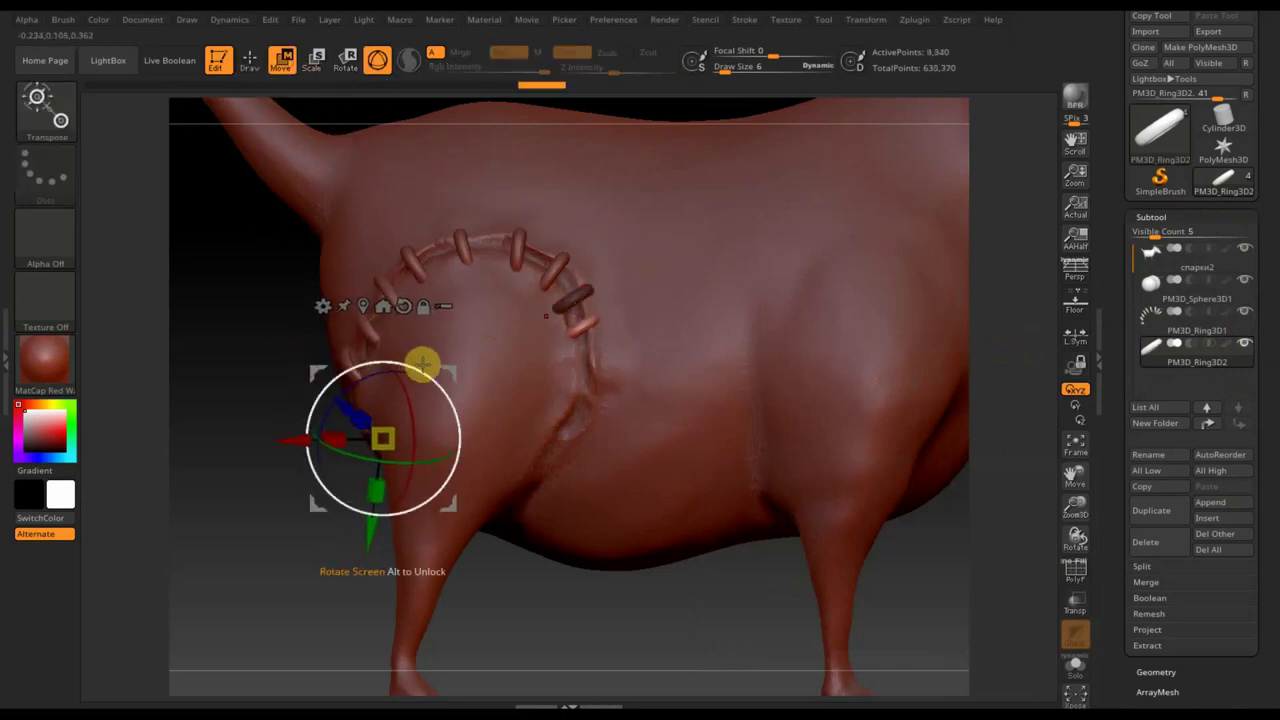
{"action": "left_click_drag", "start_coordinate": [423, 366], "coordinate": [431, 383]}
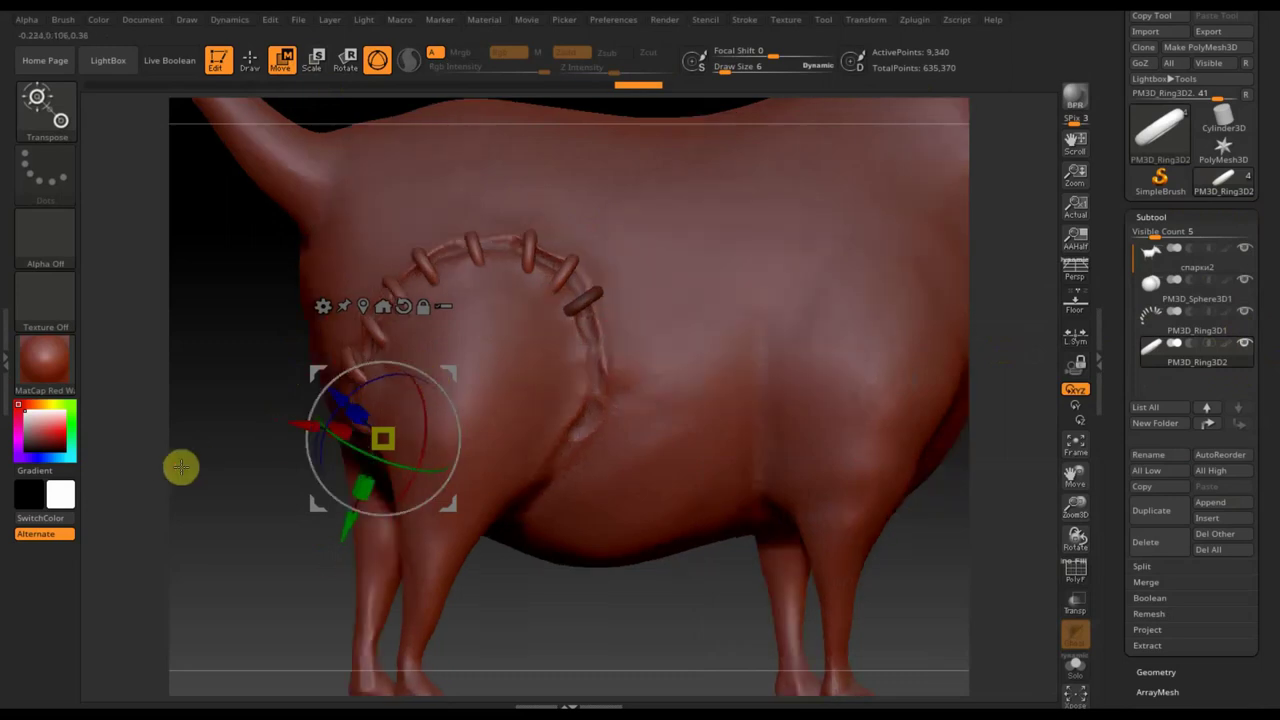
Turn the new stitch to lie across the seam and slide it up along it
{"action": "mouse_move", "coordinate": [180, 466]}
{"action": "left_mouse_down"}
{"action": "mouse_move", "coordinate": [275, 481]}
{"action": "mouse_move", "coordinate": [343, 451]}
{"action": "left_mouse_up"}
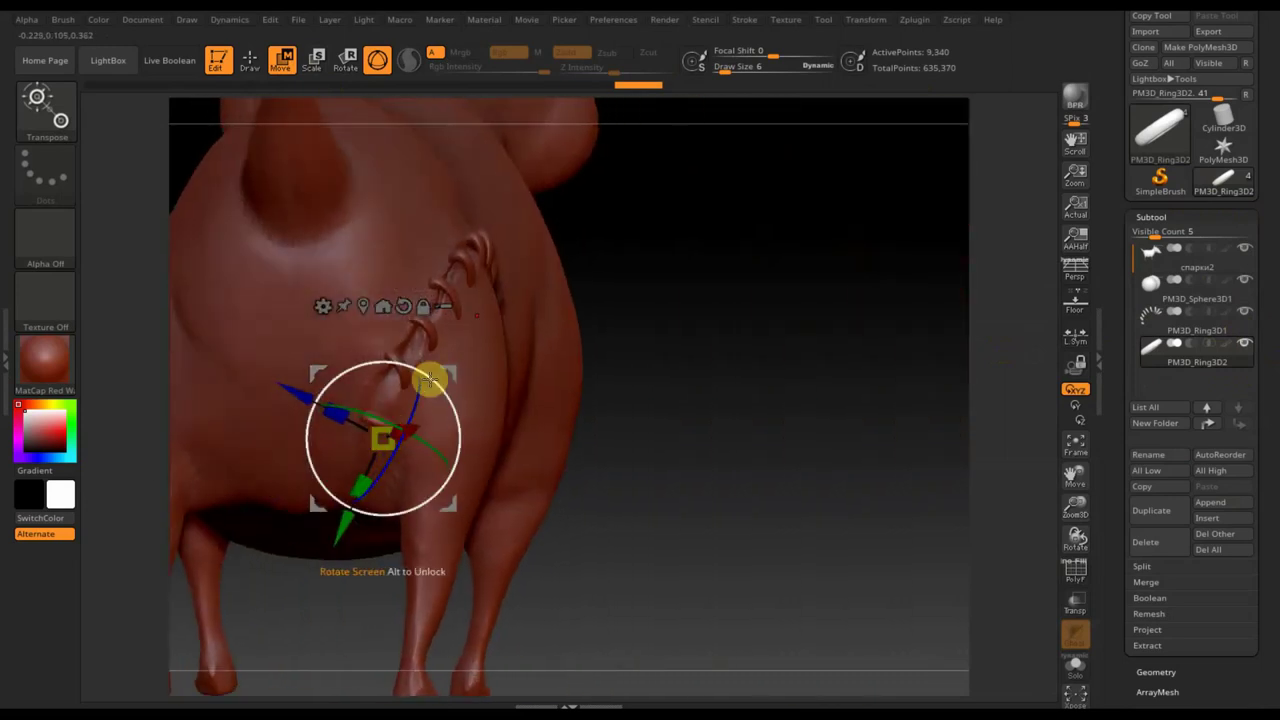
{"action": "left_click_drag", "start_coordinate": [429, 377], "coordinate": [464, 378]}
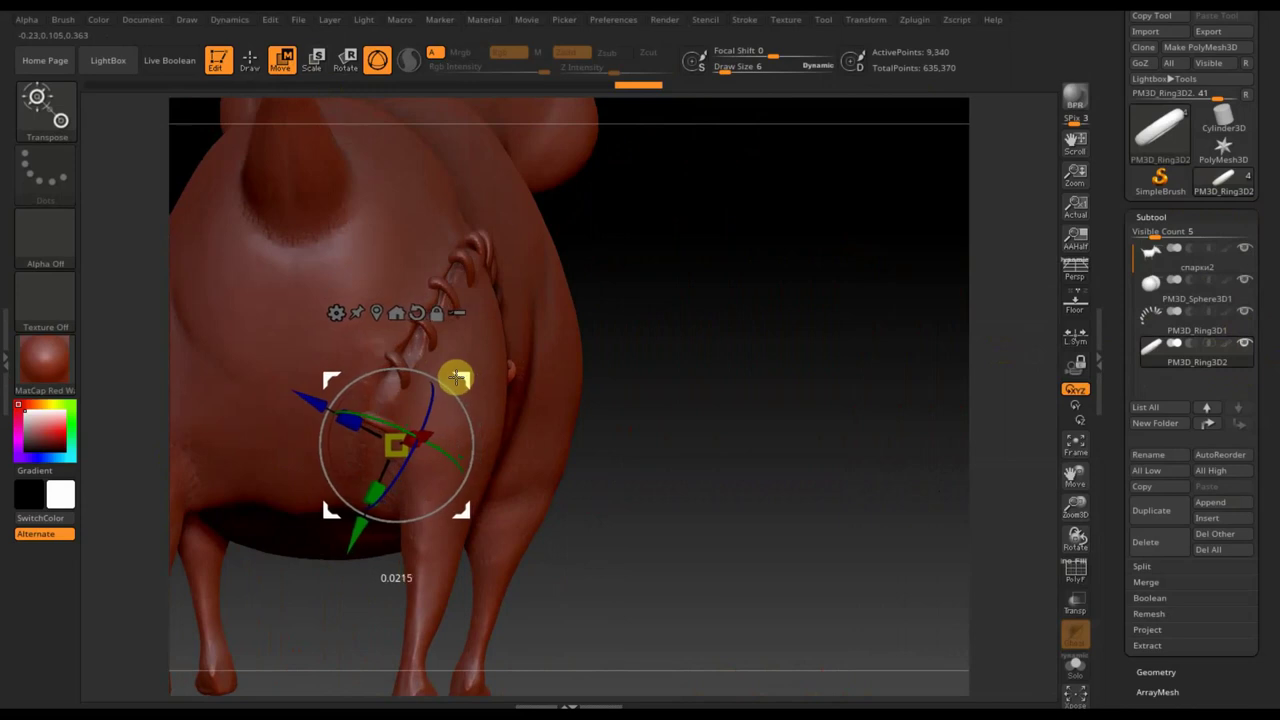
{"action": "left_click_drag", "start_coordinate": [783, 435], "coordinate": [763, 420]}
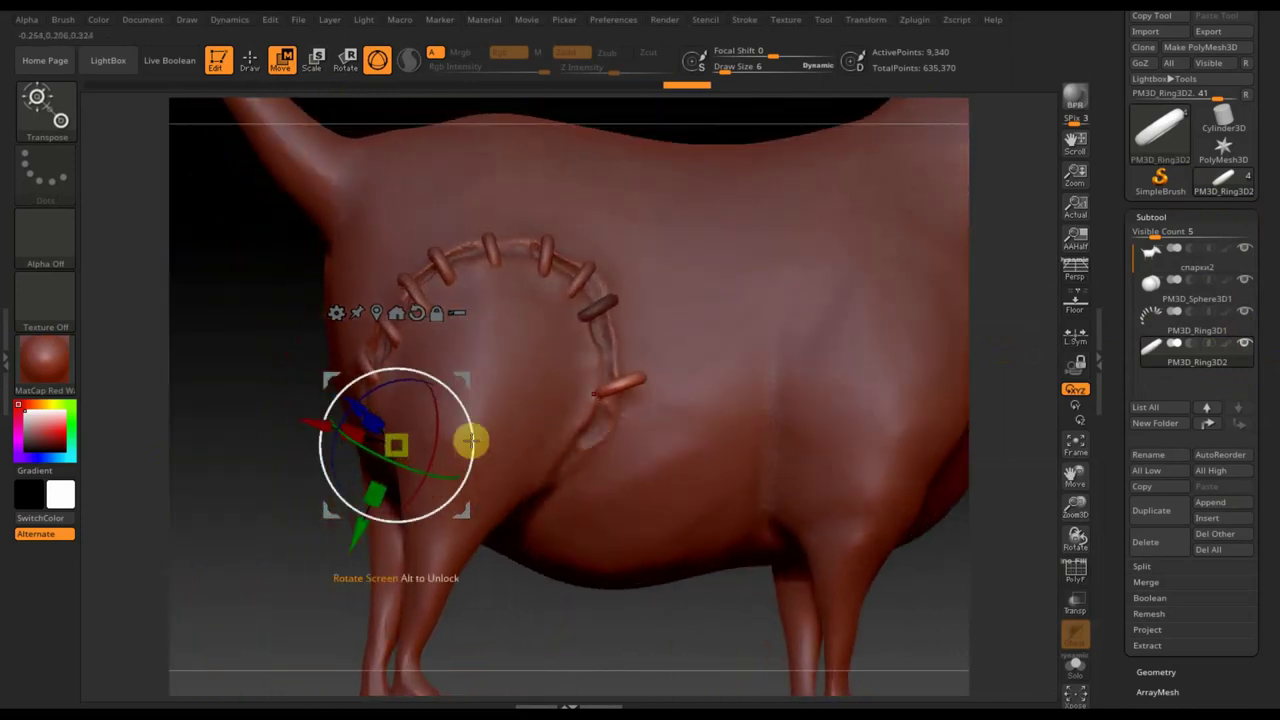
{"action": "left_click_drag", "start_coordinate": [471, 440], "coordinate": [466, 466]}
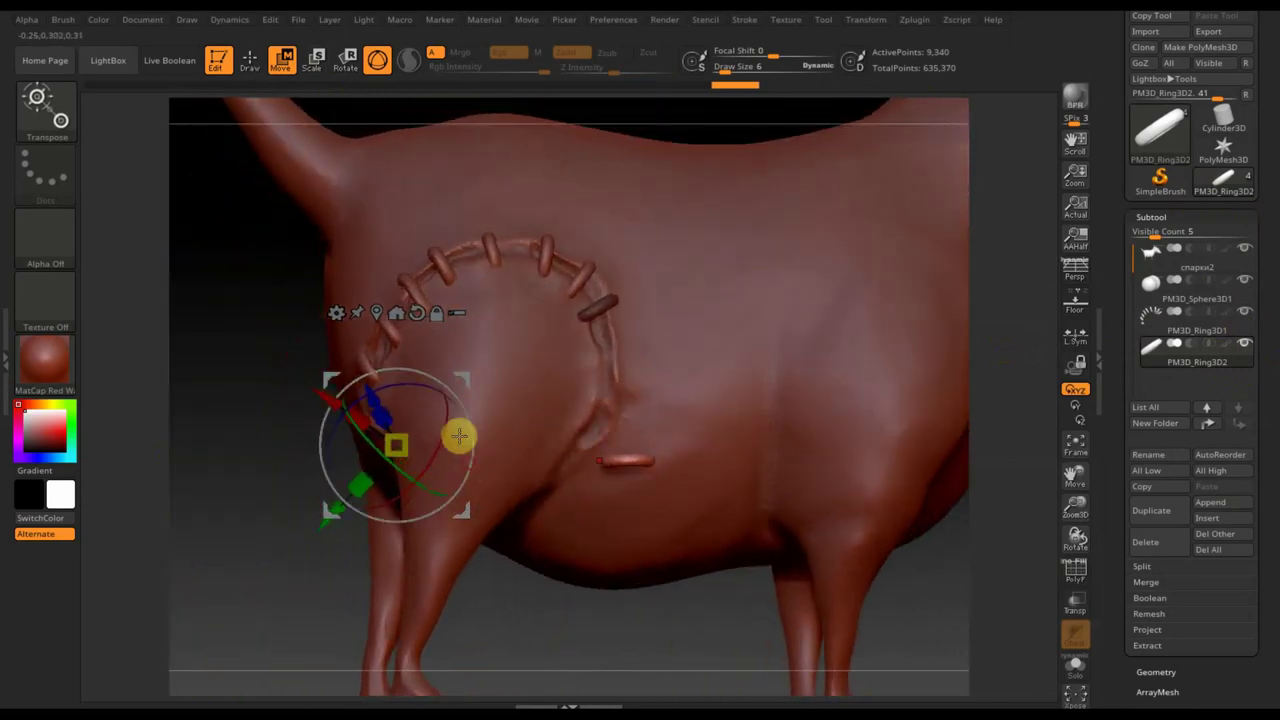
{"action": "left_click_drag", "start_coordinate": [331, 370], "coordinate": [313, 276]}
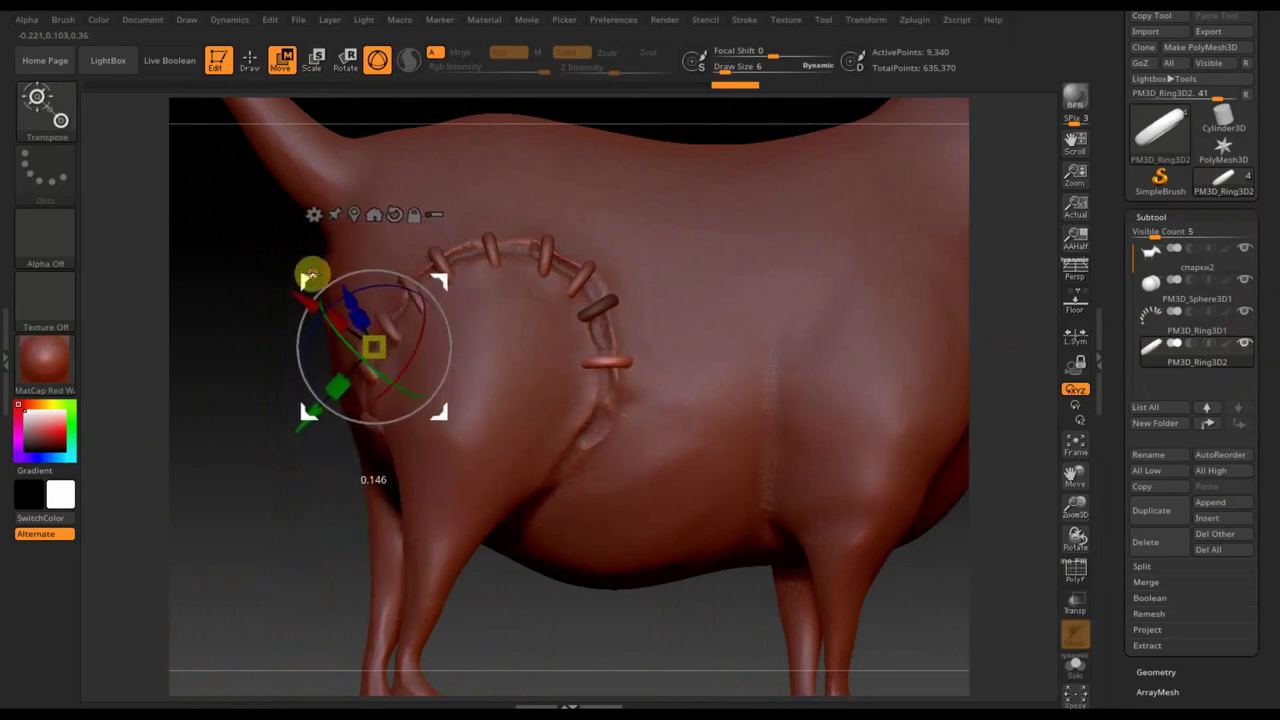
Reposition the lower and upper-left stitches around the lower-left end of the seam
{"action": "left_click_drag", "start_coordinate": [598, 607], "coordinate": [603, 480]}
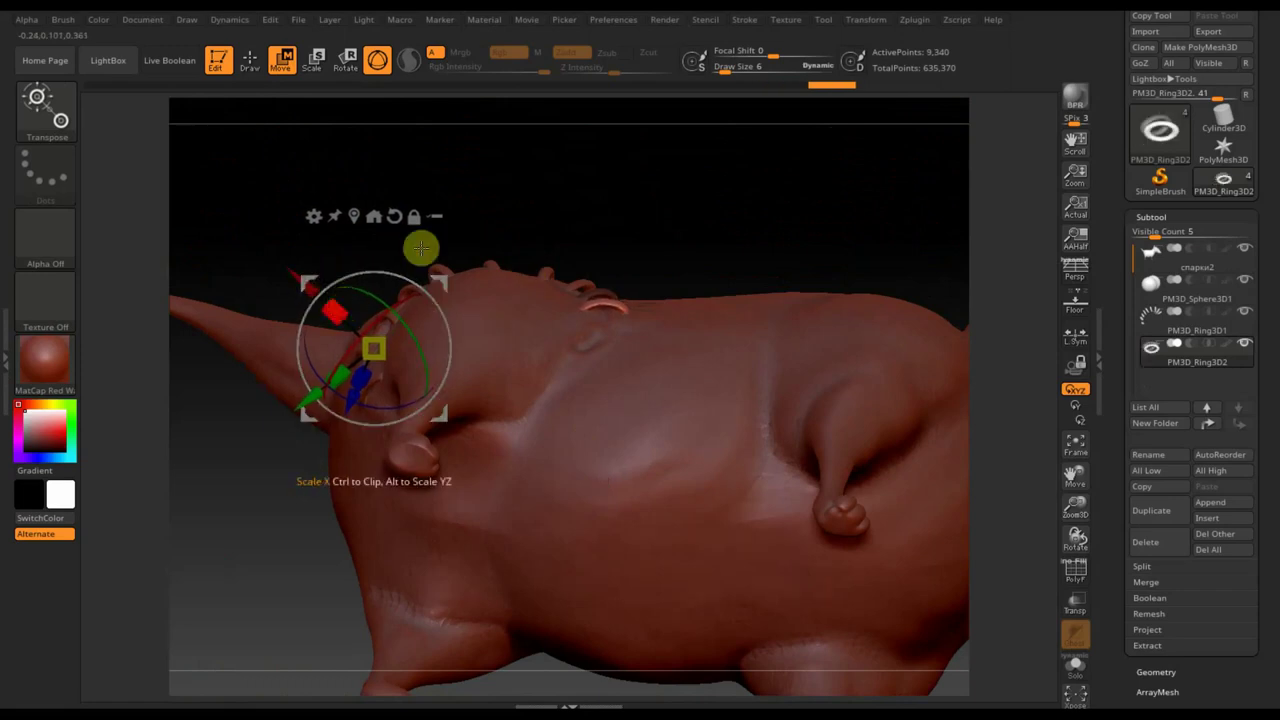
{"action": "left_click_drag", "start_coordinate": [574, 206], "coordinate": [583, 354]}
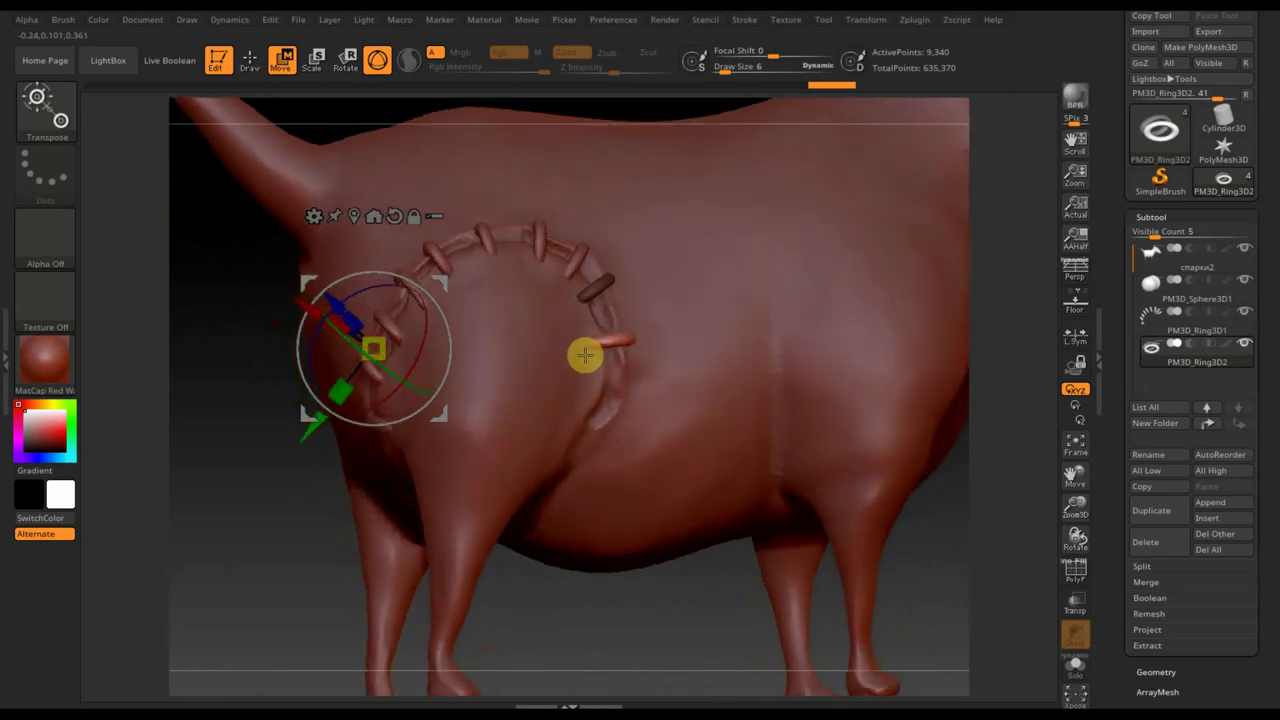
{"action": "left_click_drag", "start_coordinate": [306, 271], "coordinate": [308, 320]}
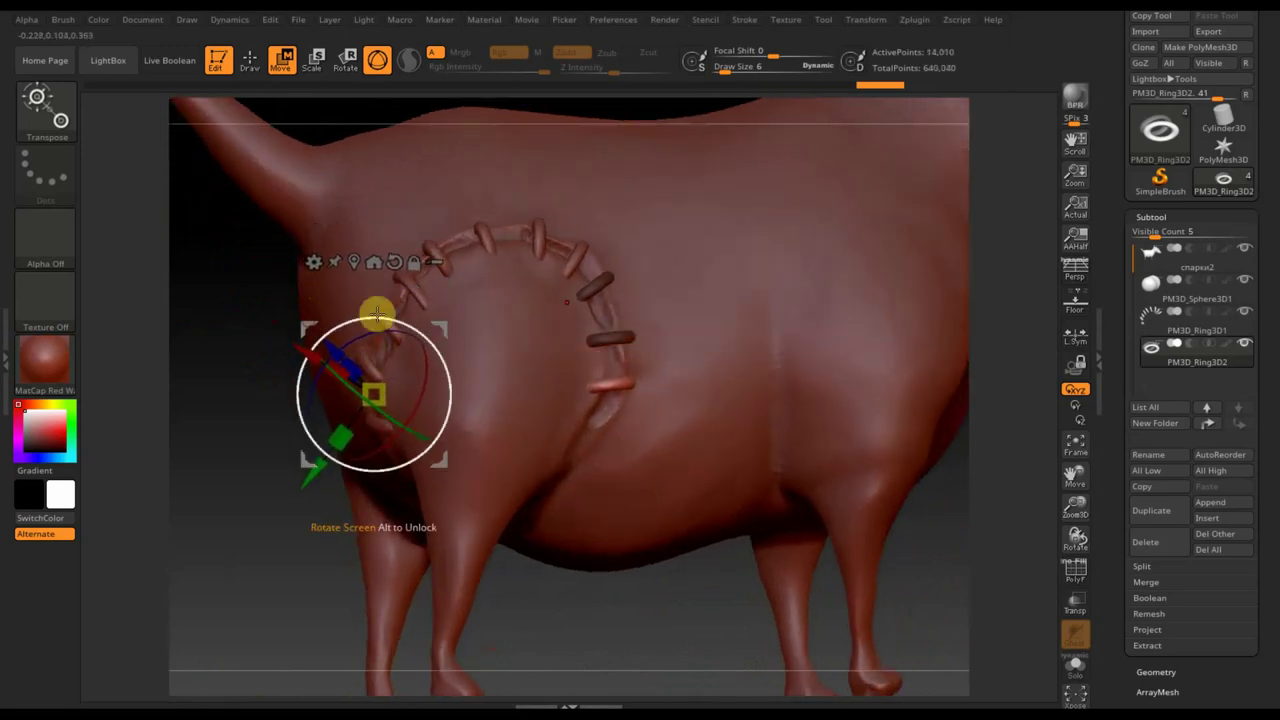
{"action": "mouse_move", "coordinate": [419, 342]}
{"action": "left_mouse_down"}
{"action": "mouse_move", "coordinate": [438, 331]}
{"action": "mouse_move", "coordinate": [448, 266]}
{"action": "mouse_move", "coordinate": [433, 304]}
{"action": "left_mouse_up"}
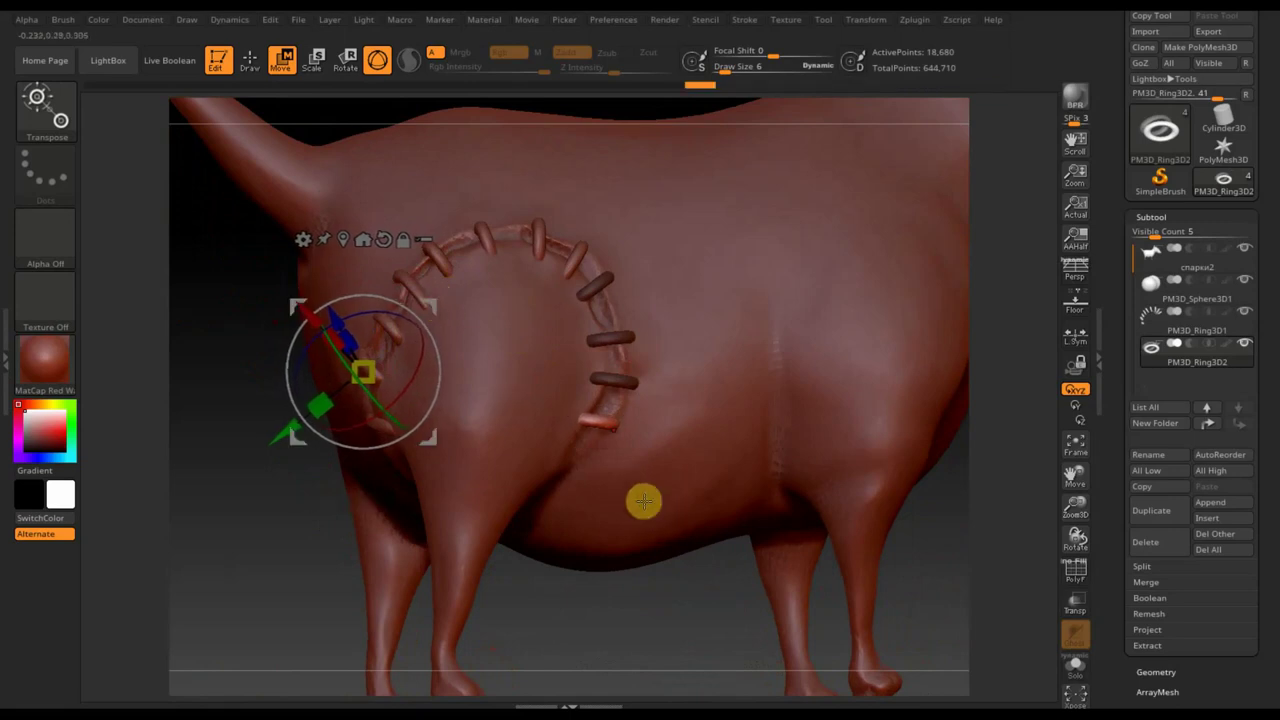
{"action": "mouse_move", "coordinate": [433, 309]}
{"action": "left_mouse_down"}
{"action": "mouse_move", "coordinate": [418, 340]}
{"action": "mouse_move", "coordinate": [420, 400]}
{"action": "left_mouse_up"}
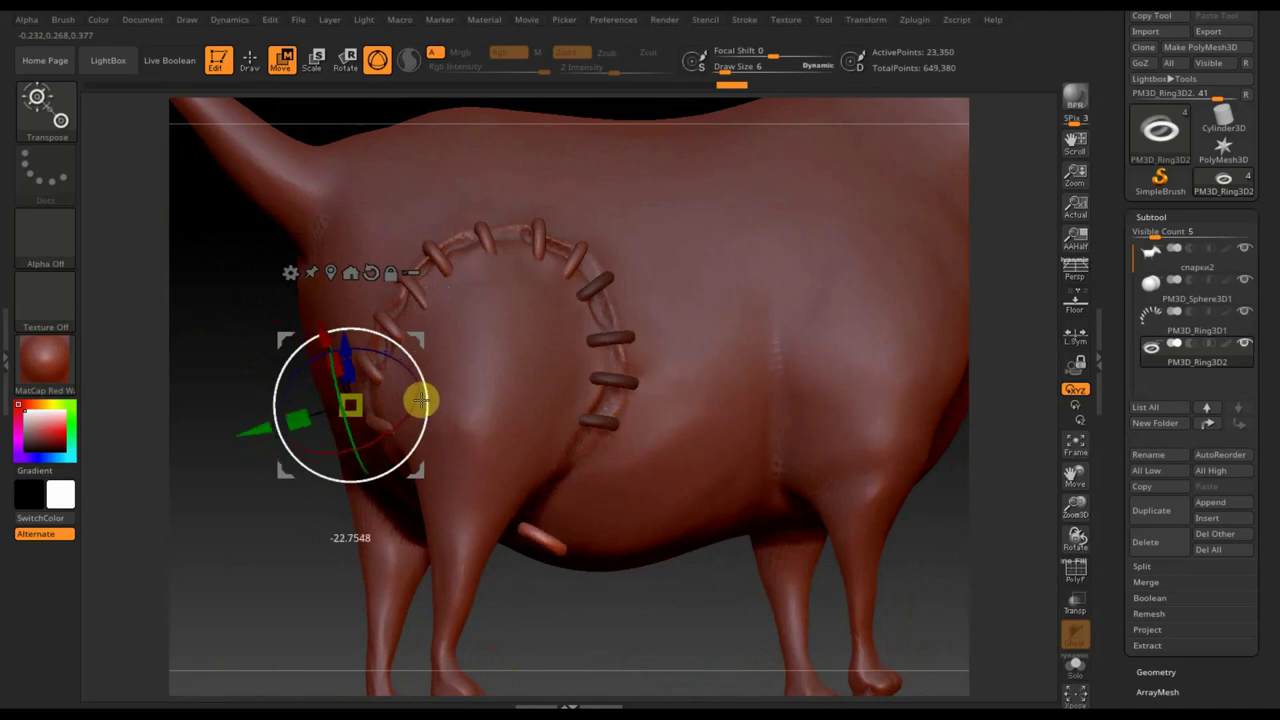
{"action": "left_click_drag", "start_coordinate": [418, 348], "coordinate": [459, 259]}
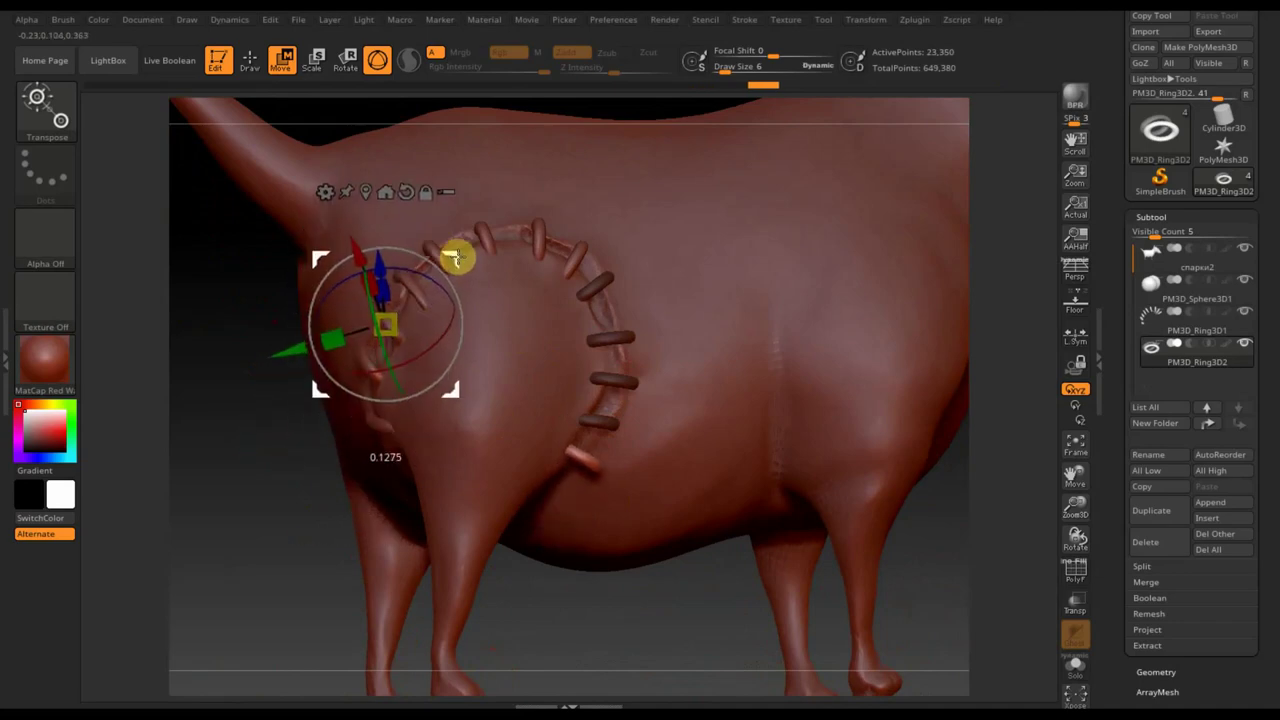
Nudge the last stitch into place on the ring and zoom out to the whole dog
{"action": "left_click_drag", "start_coordinate": [686, 600], "coordinate": [683, 413]}
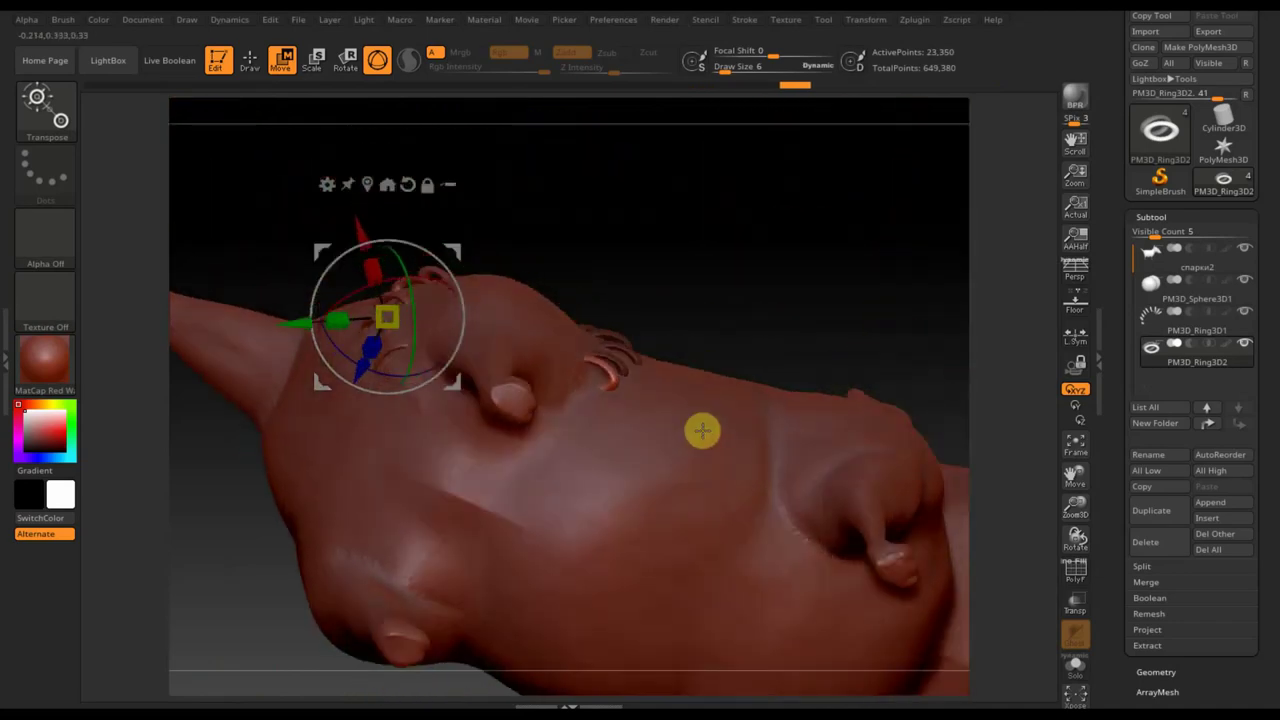
{"action": "left_click_drag", "start_coordinate": [457, 249], "coordinate": [451, 257]}
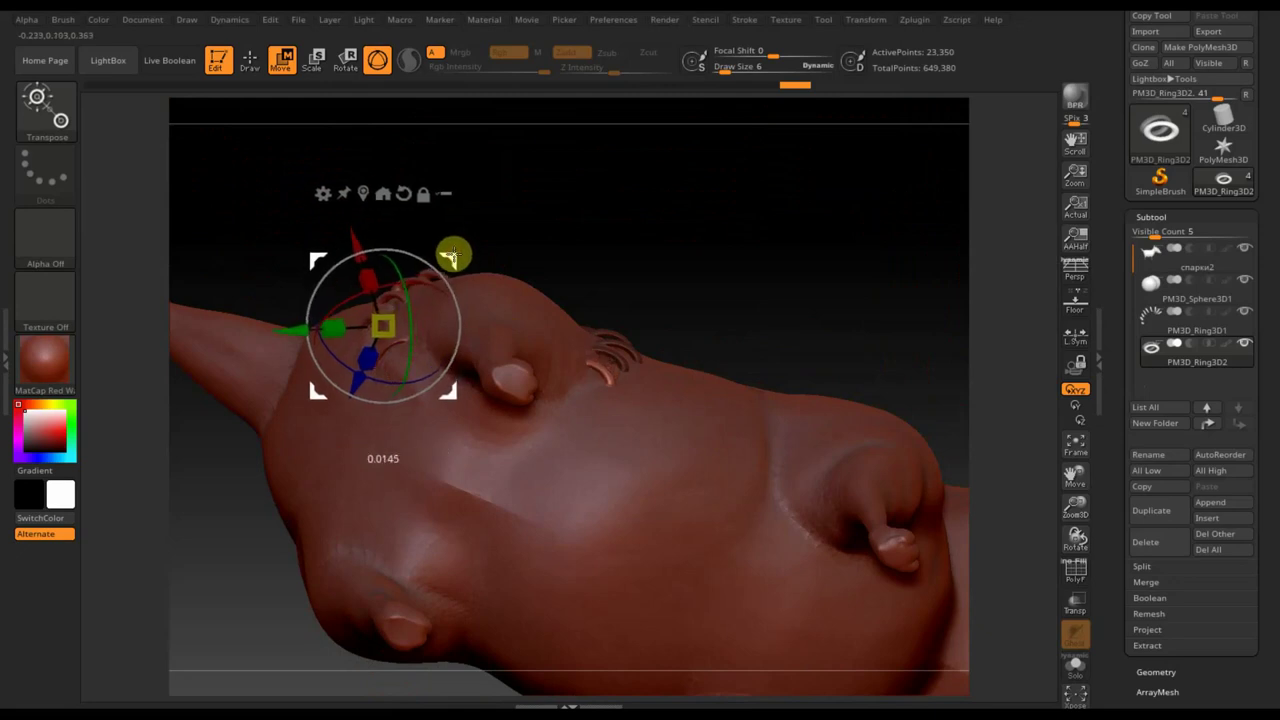
{"action": "left_click_drag", "start_coordinate": [632, 240], "coordinate": [734, 426]}
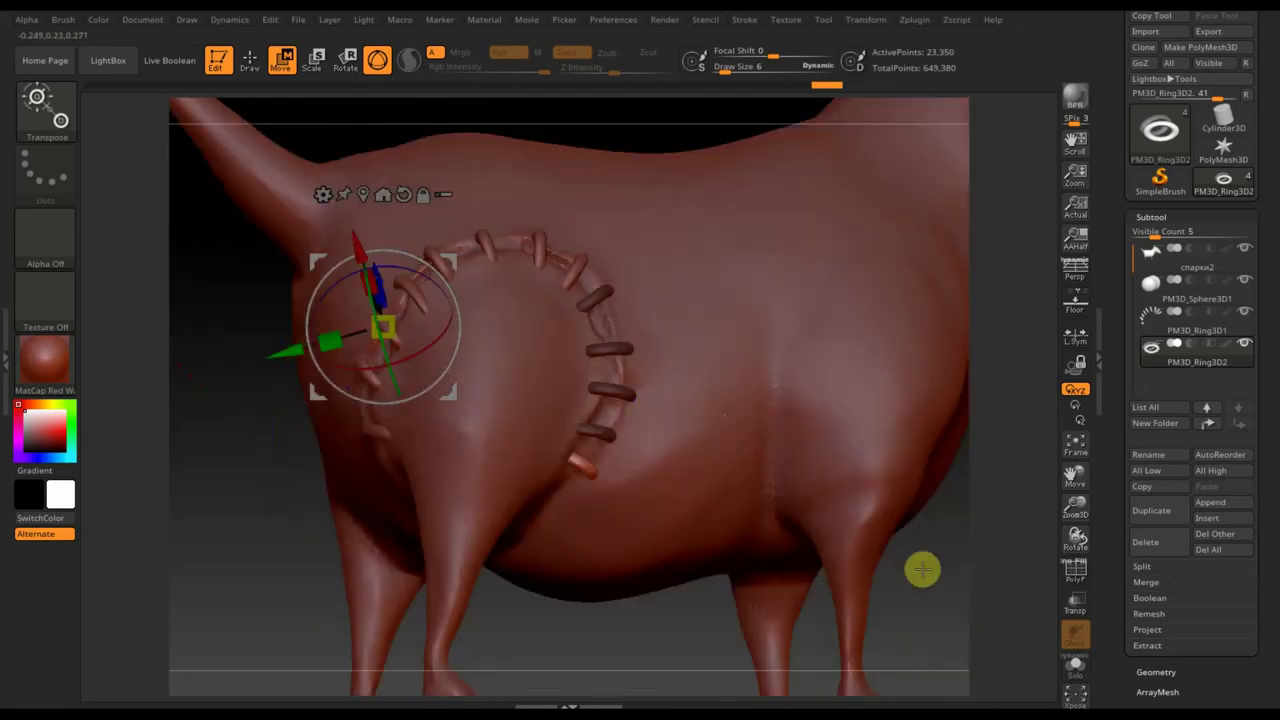
{"action": "left_click_drag", "start_coordinate": [920, 568], "coordinate": [922, 591]}
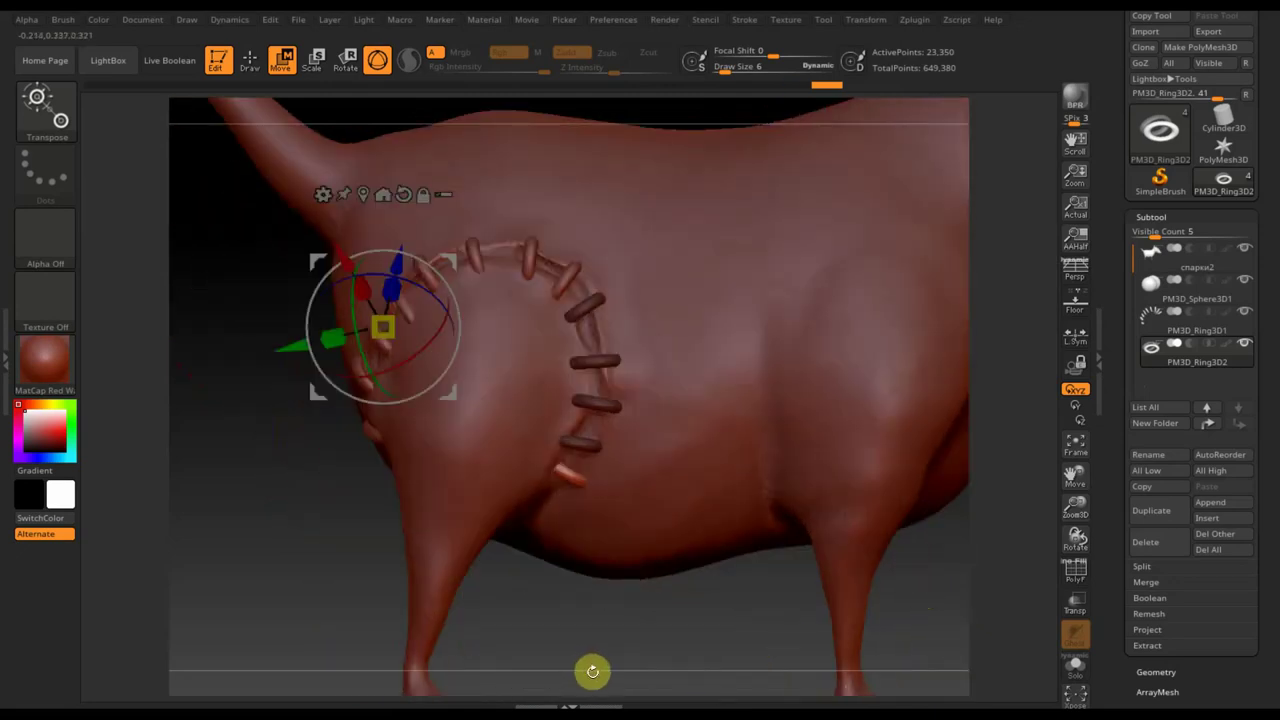
{"action": "left_click_drag", "start_coordinate": [600, 686], "coordinate": [586, 571], "text": "alt"}
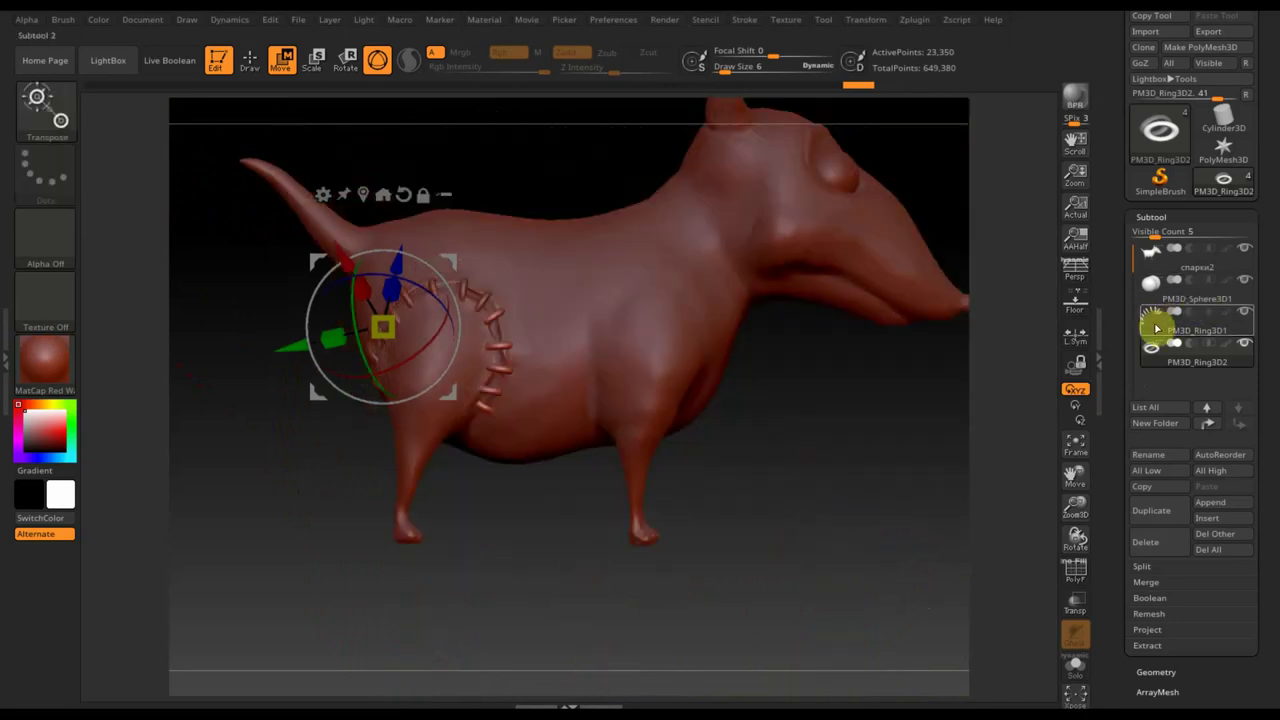
Merge PM3D_Ring3D2 down into PM3D_Ring3D1, then select the dog subtool in Draw mode
{"action": "left_click", "coordinate": [1157, 328]}
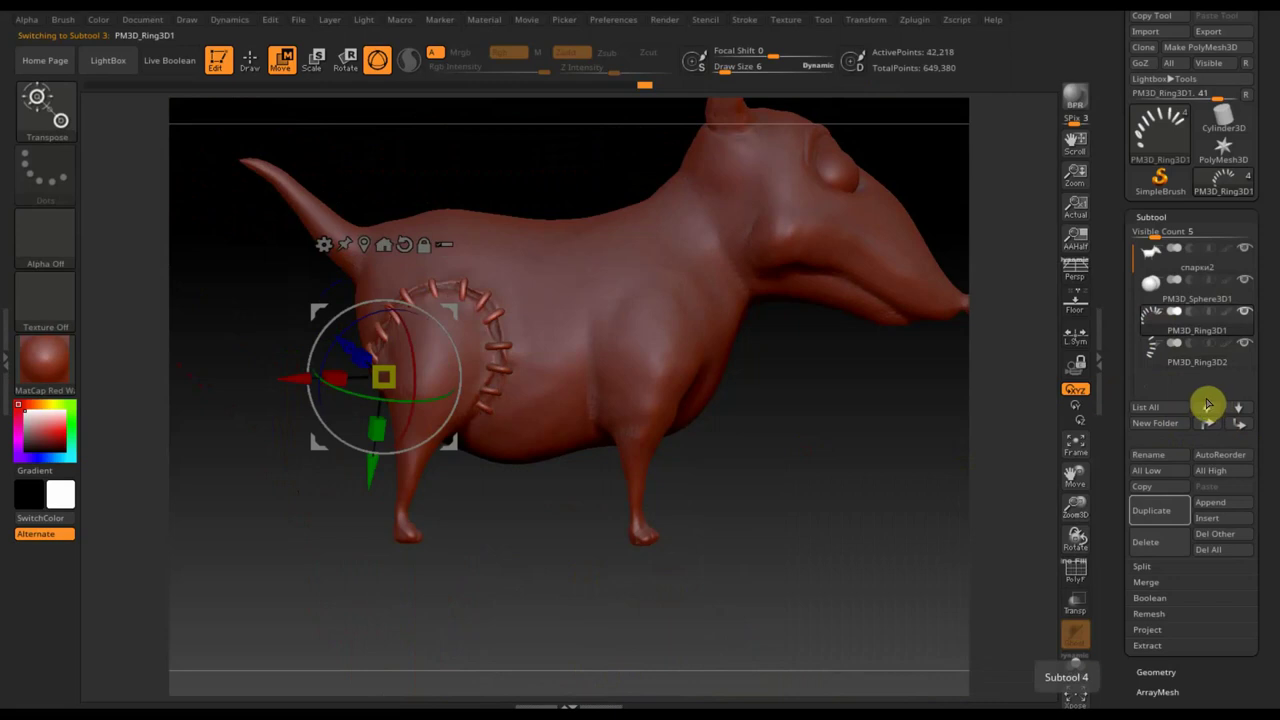
{"action": "left_click", "coordinate": [1146, 582]}
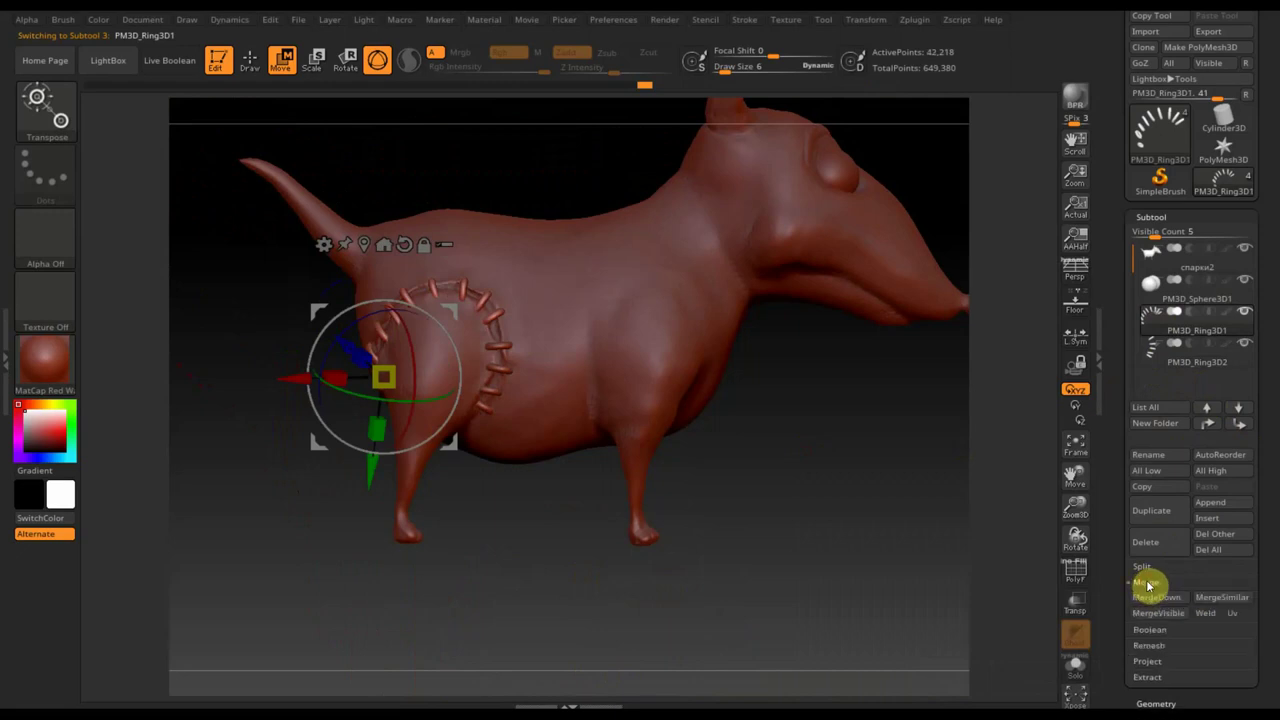
{"action": "left_click", "coordinate": [1160, 598]}
{"action": "left_click", "coordinate": [1000, 634]}
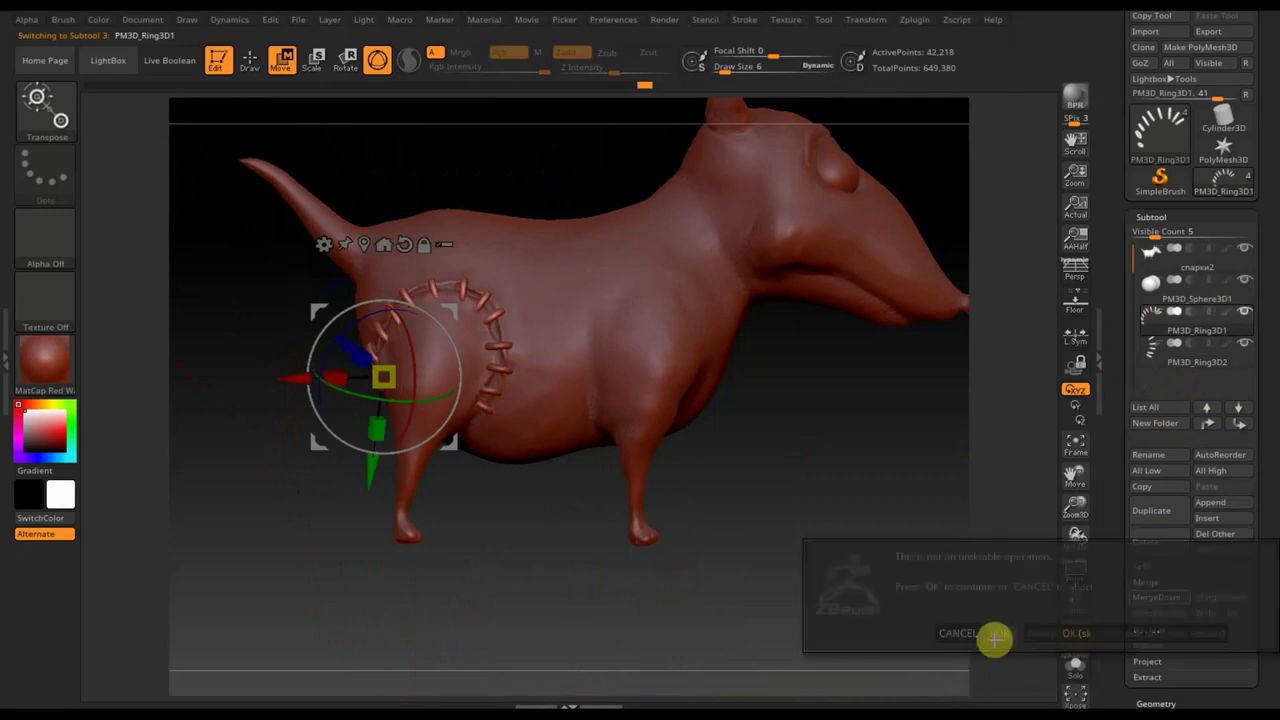
{"action": "scroll", "coordinate": [844, 592], "scroll_direction": "up", "scroll_amount": 3}
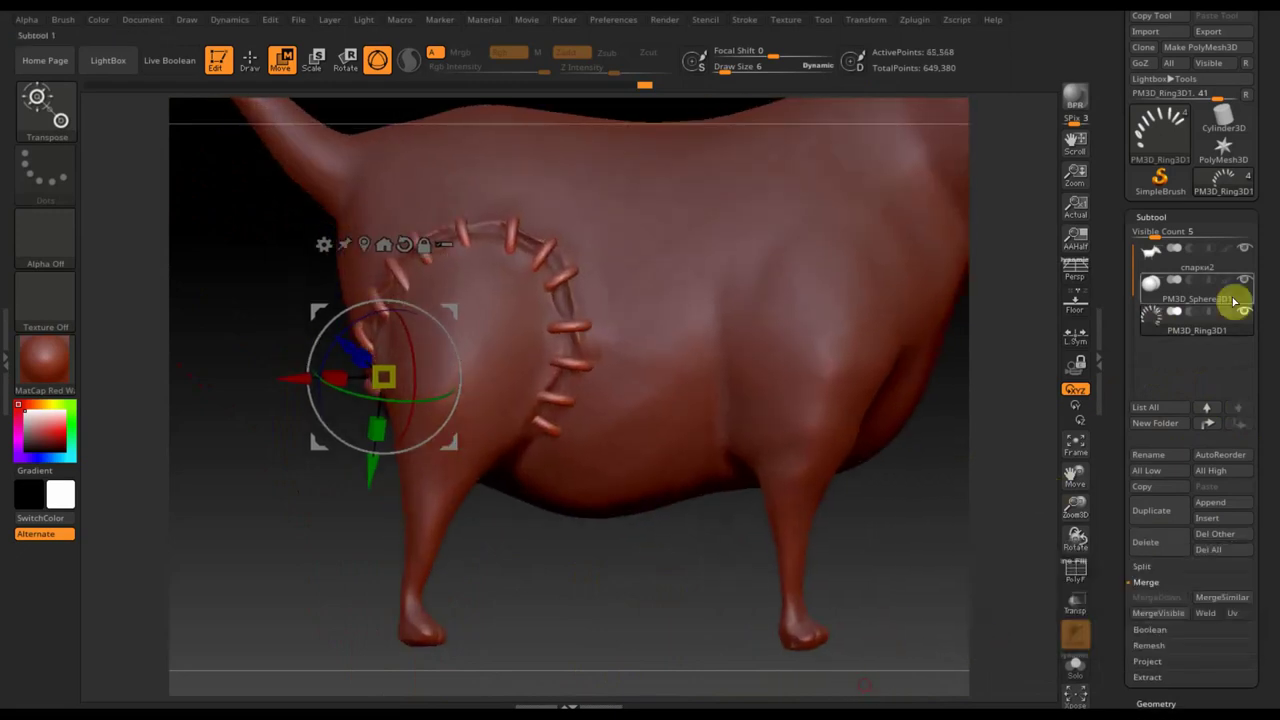
{"action": "left_click", "coordinate": [1151, 263]}
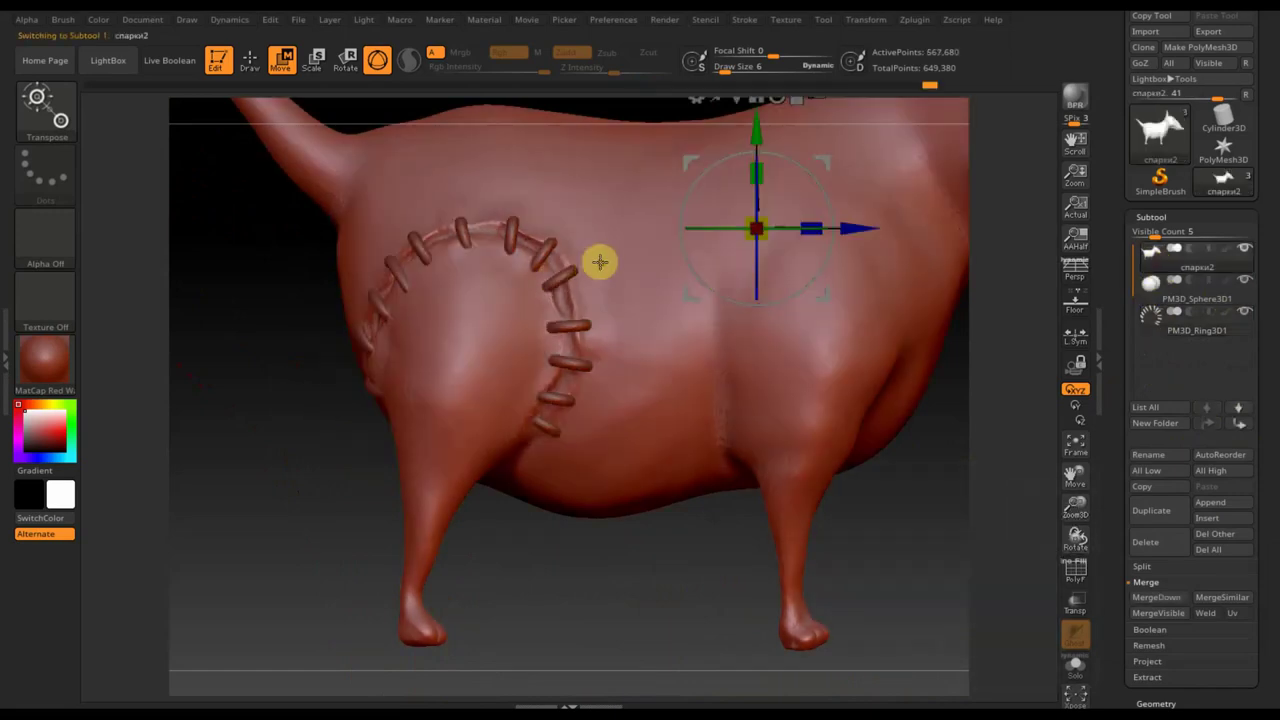
{"action": "left_click", "coordinate": [248, 67]}
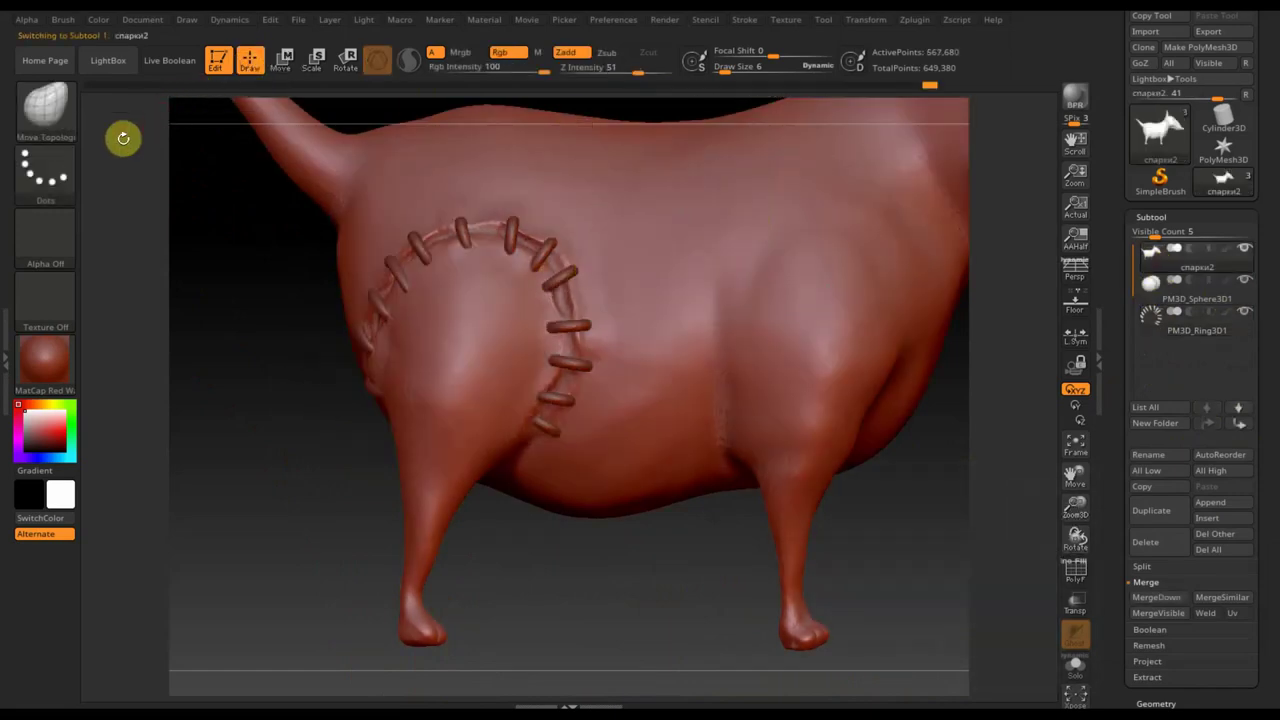
Set Draw Size to 45, select PM3D_Ring3D1, and inspect the stitches along the side
{"action": "left_click_drag", "start_coordinate": [726, 77], "coordinate": [738, 76]}
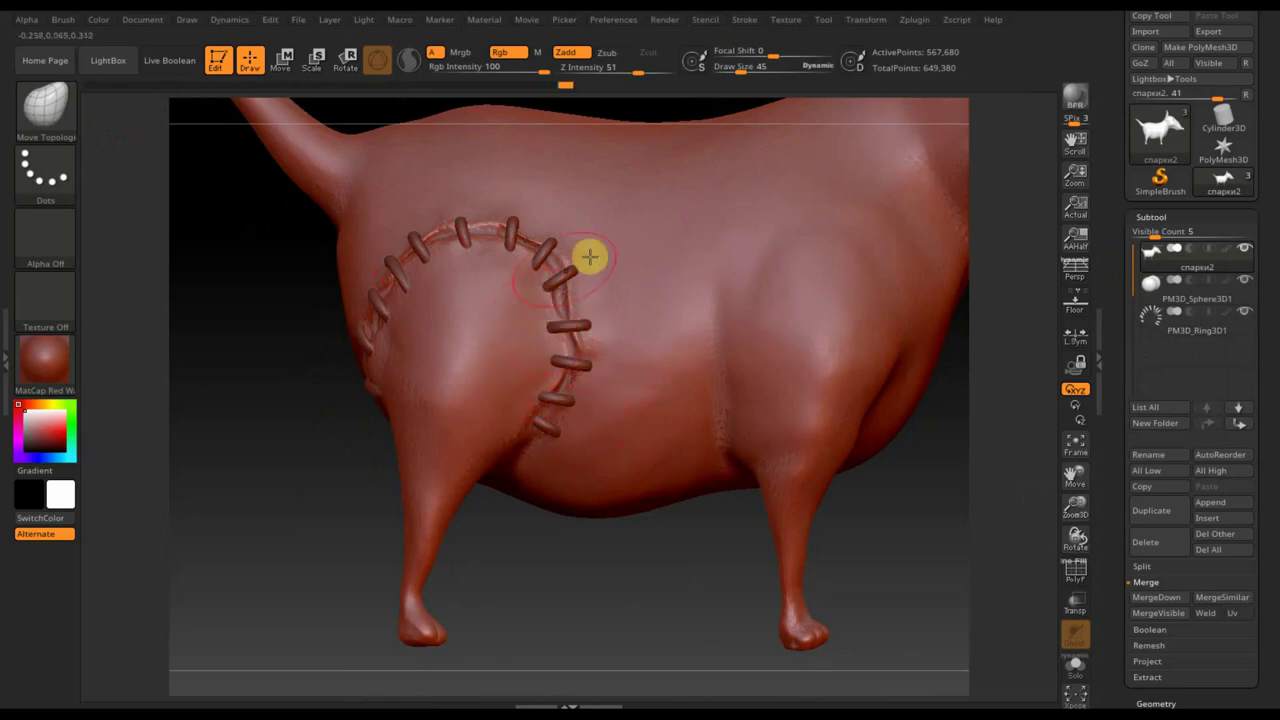
{"action": "left_click", "coordinate": [1160, 318]}
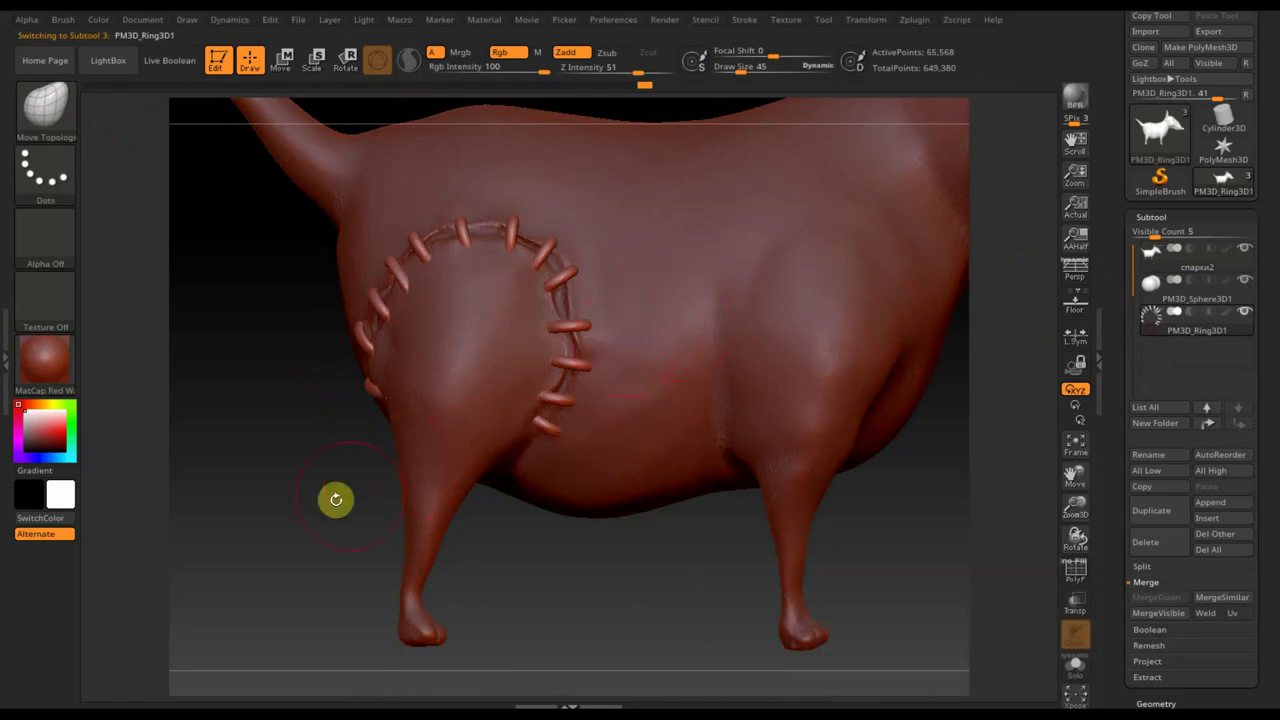
{"action": "left_click_drag", "start_coordinate": [334, 500], "coordinate": [420, 495]}
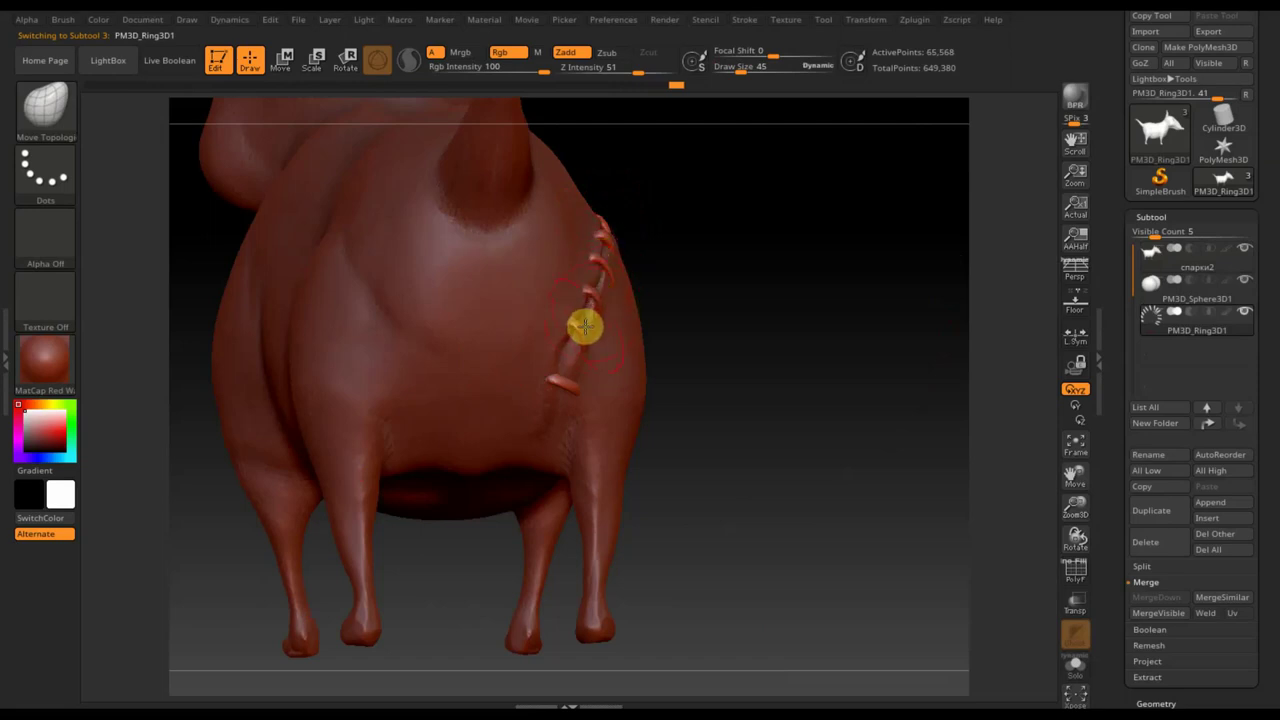
{"action": "left_click_drag", "start_coordinate": [720, 326], "coordinate": [591, 210]}
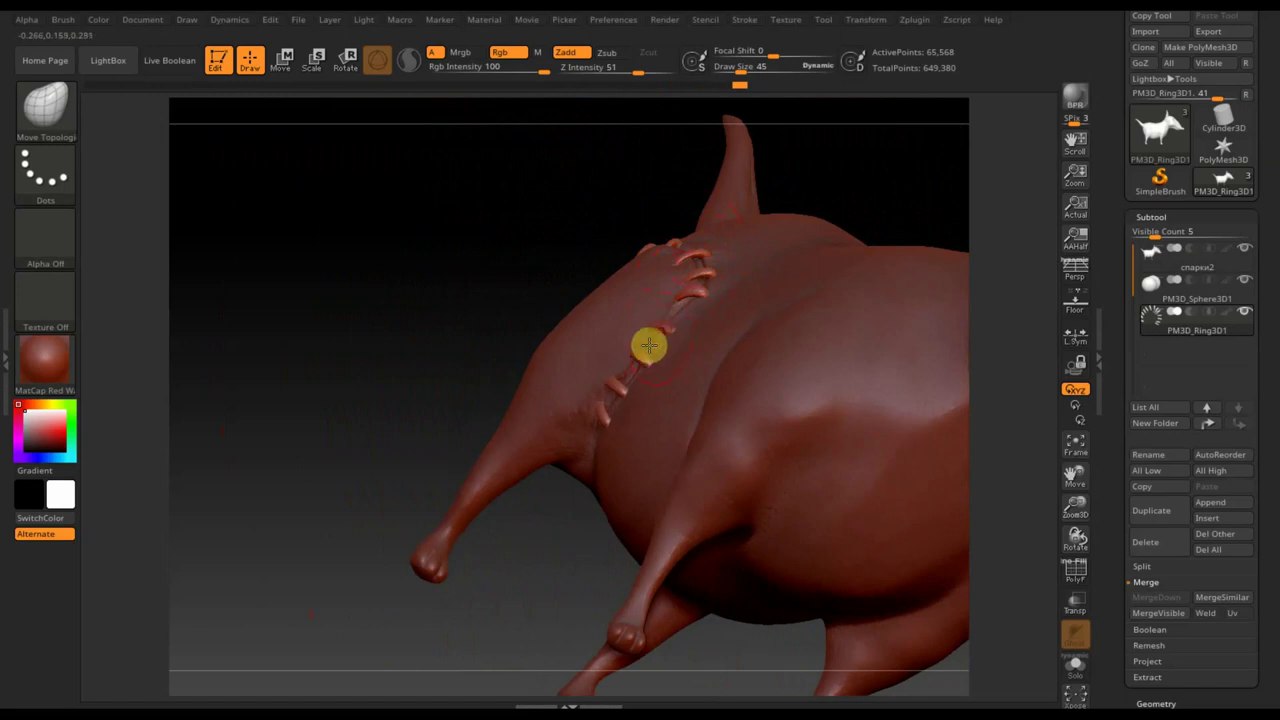
{"action": "left_click_drag", "start_coordinate": [480, 260], "coordinate": [463, 303]}
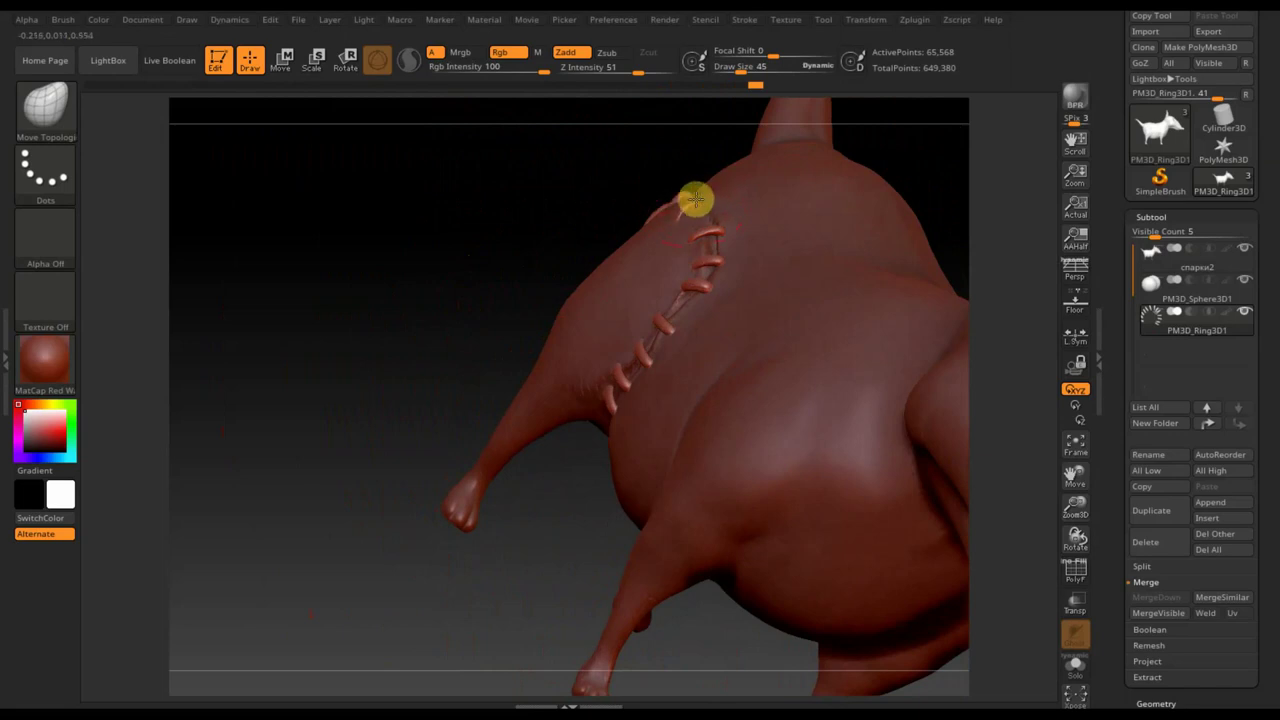
{"action": "mouse_move", "coordinate": [602, 202]}
{"action": "left_mouse_down"}
{"action": "mouse_move", "coordinate": [514, 234]}
{"action": "mouse_move", "coordinate": [513, 285]}
{"action": "left_mouse_up"}
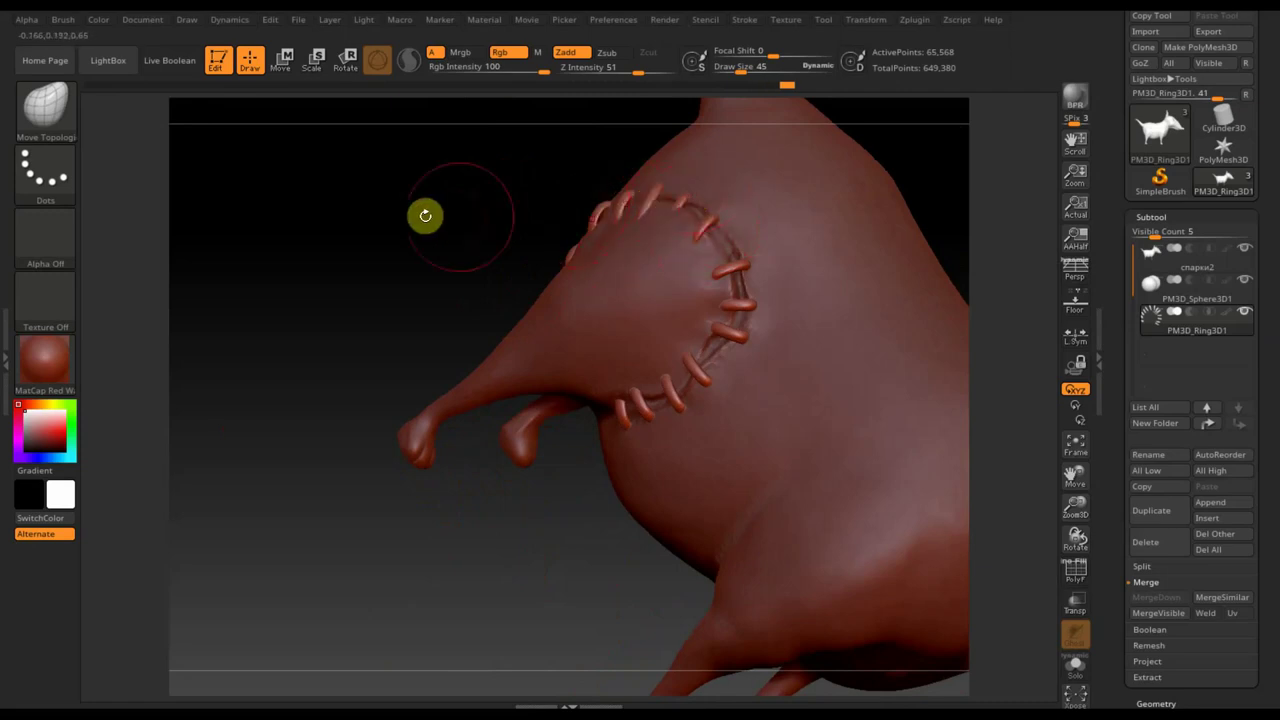
Check the stitched patch from front, three-quarter, rear and tail-side views, centring the dog
{"action": "left_click_drag", "start_coordinate": [423, 214], "coordinate": [397, 200]}
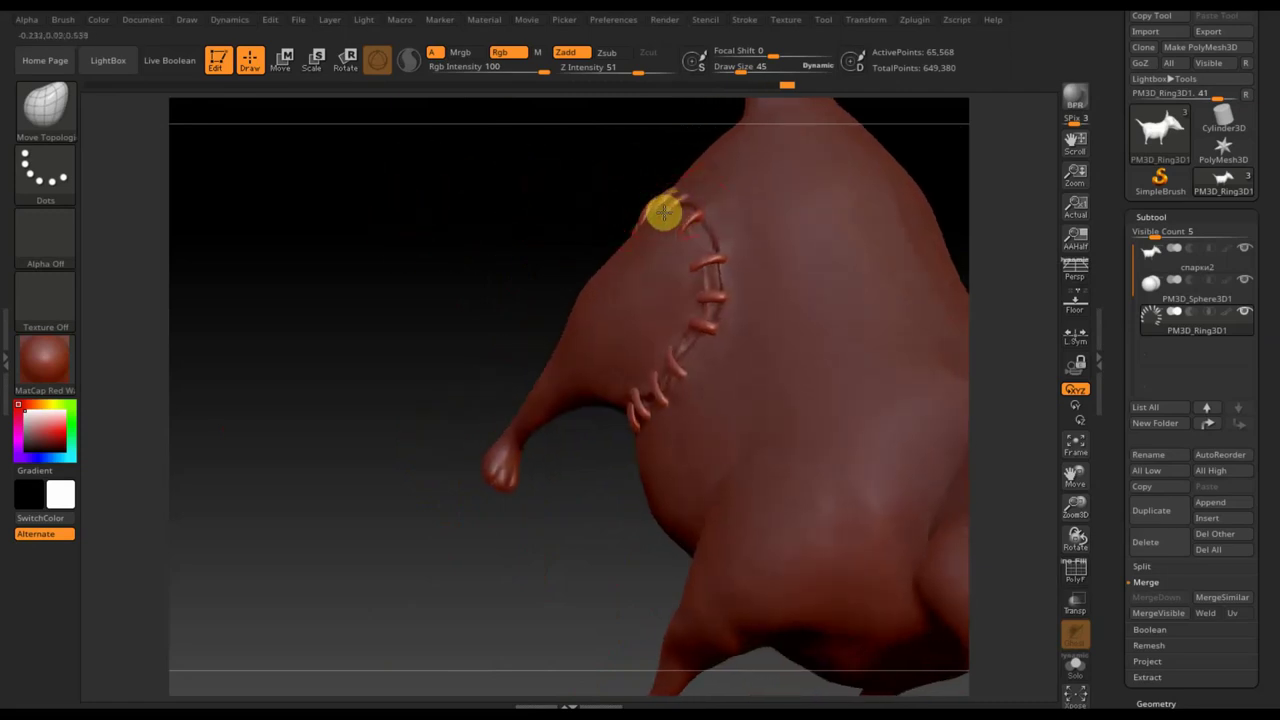
{"action": "mouse_move", "coordinate": [500, 223]}
{"action": "left_mouse_down"}
{"action": "mouse_move", "coordinate": [617, 257]}
{"action": "mouse_move", "coordinate": [645, 236]}
{"action": "left_mouse_up"}
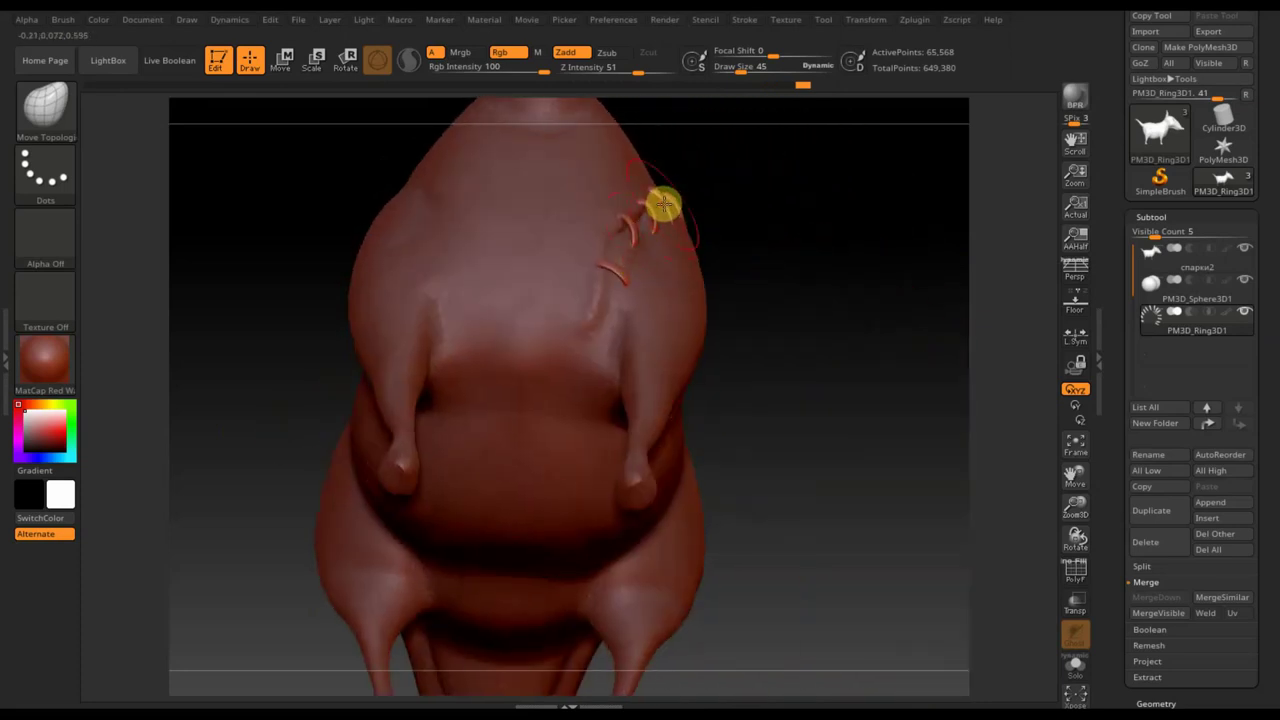
{"action": "left_click_drag", "start_coordinate": [726, 217], "coordinate": [749, 203]}
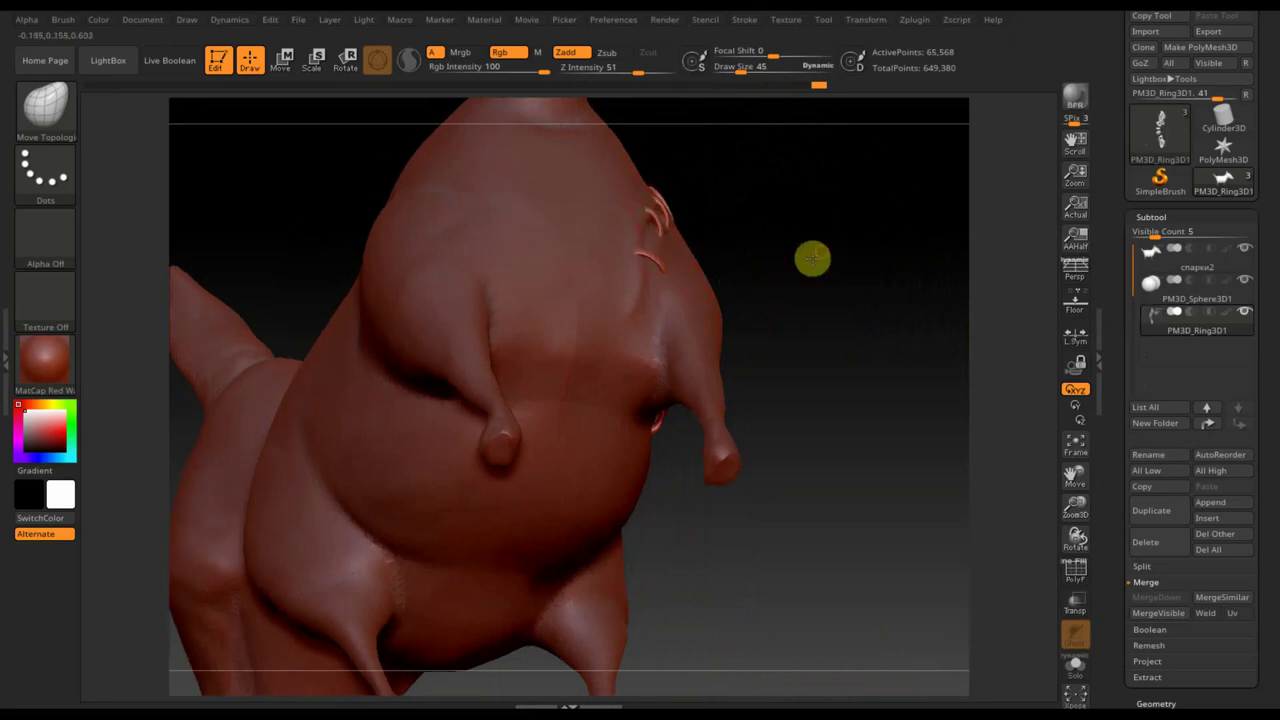
{"action": "mouse_move", "coordinate": [811, 257]}
{"action": "left_mouse_down"}
{"action": "mouse_move", "coordinate": [769, 289]}
{"action": "mouse_move", "coordinate": [754, 359]}
{"action": "left_mouse_up"}
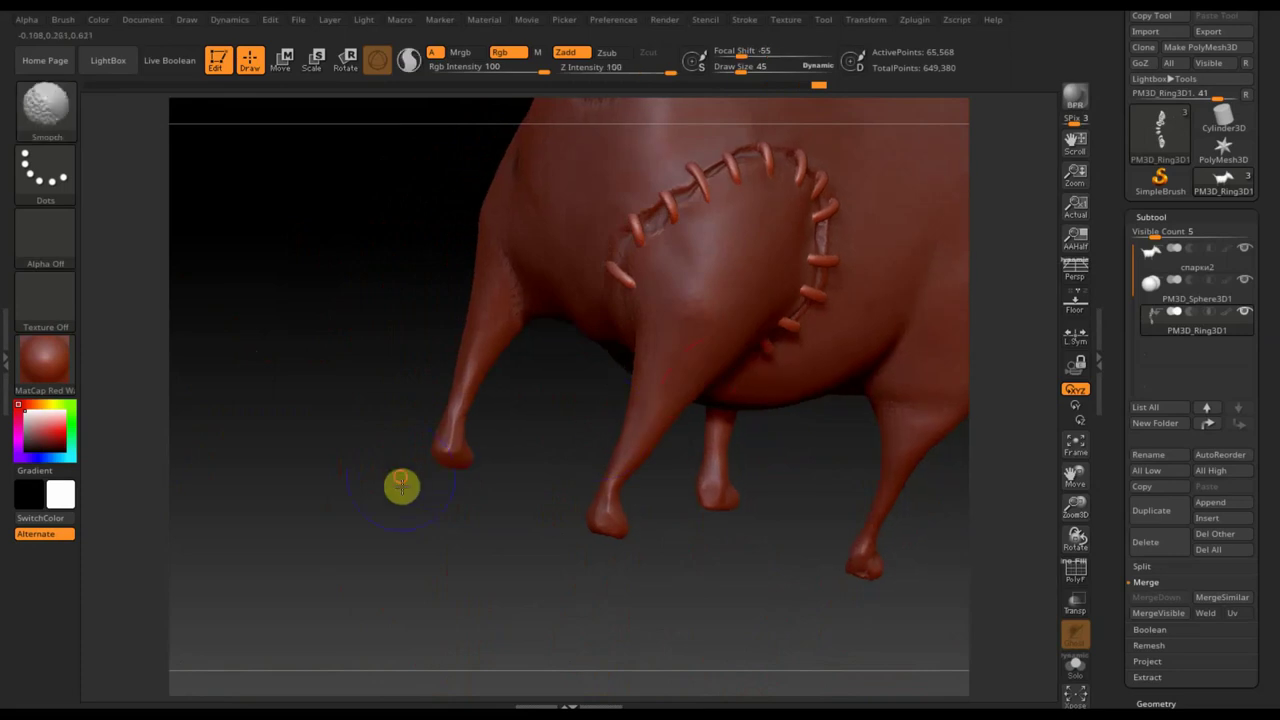
{"action": "left_click_drag", "start_coordinate": [400, 486], "coordinate": [414, 503], "text": "shift"}
{"action": "mouse_move", "coordinate": [847, 492]}
{"action": "left_mouse_down"}
{"action": "mouse_move", "coordinate": [820, 371]}
{"action": "mouse_move", "coordinate": [777, 471]}
{"action": "mouse_move", "coordinate": [763, 451]}
{"action": "mouse_move", "coordinate": [698, 445]}
{"action": "left_mouse_up"}
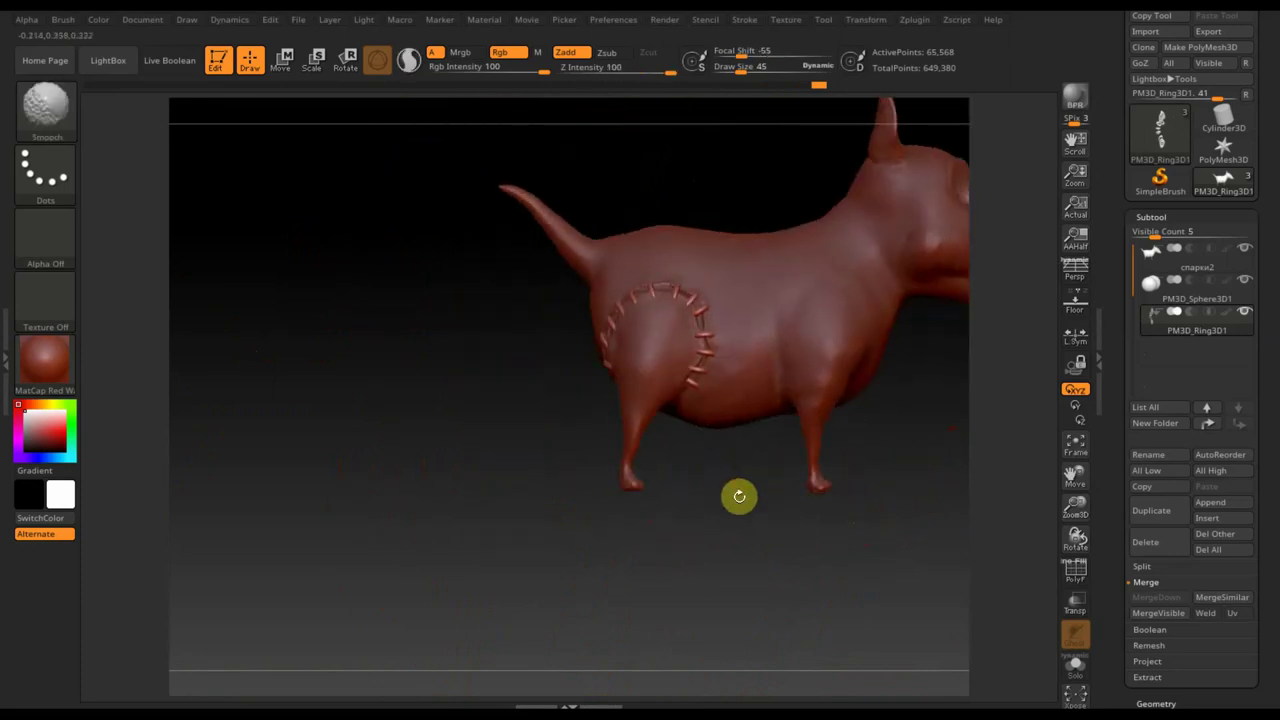
{"action": "mouse_move", "coordinate": [794, 503]}
{"action": "left_mouse_down"}
{"action": "mouse_move", "coordinate": [537, 549]}
{"action": "mouse_move", "coordinate": [705, 500]}
{"action": "mouse_move", "coordinate": [646, 486]}
{"action": "mouse_move", "coordinate": [838, 526]}
{"action": "mouse_move", "coordinate": [800, 515]}
{"action": "left_mouse_up"}
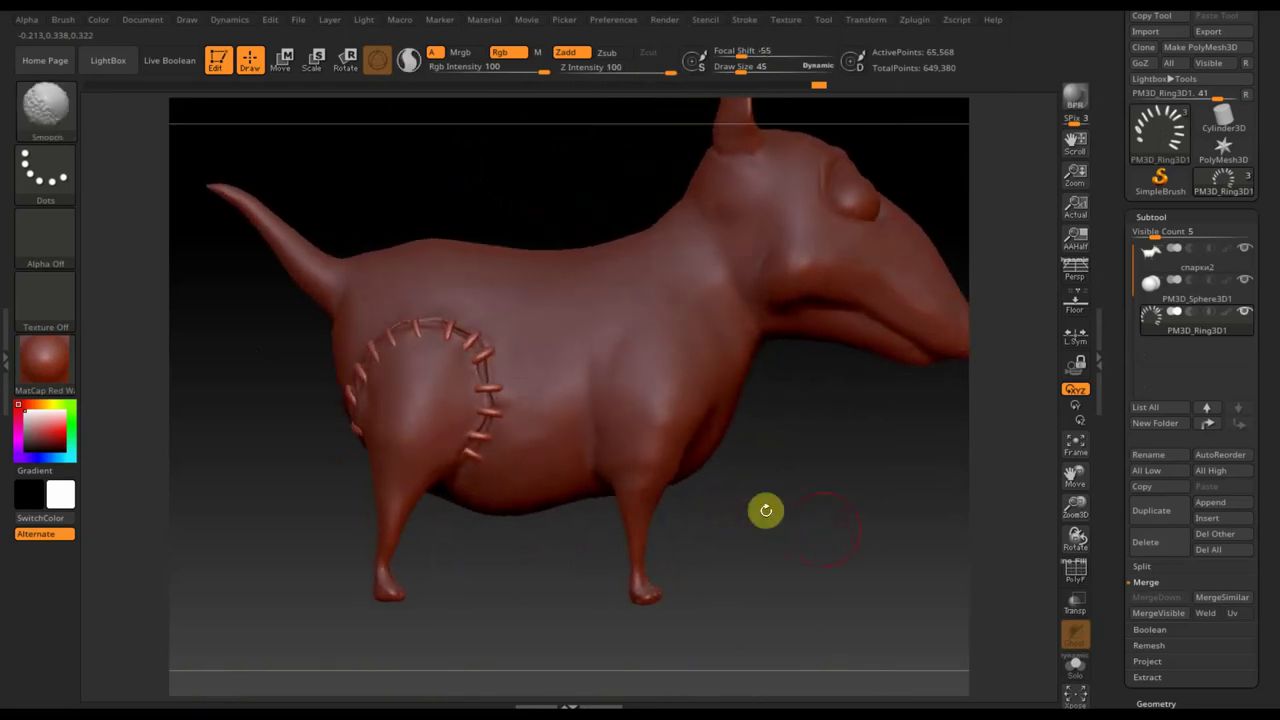
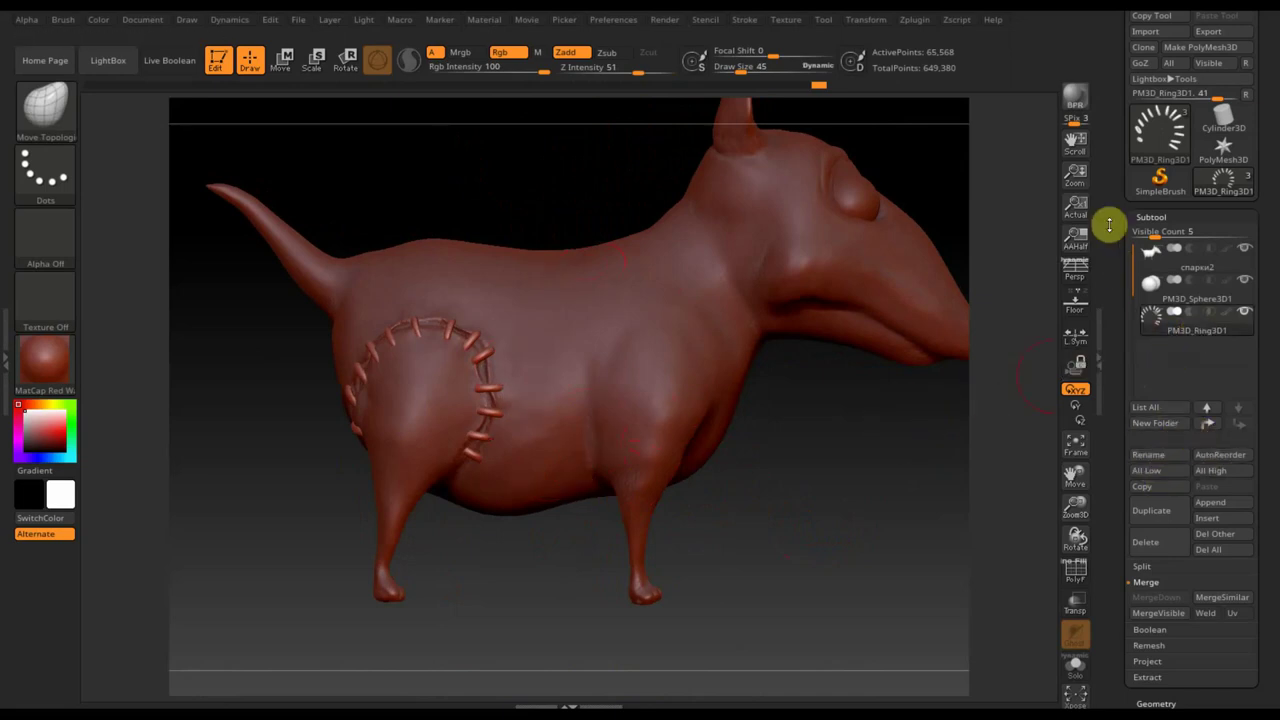
Select the dog body subtool and switch to the Standard brush at Draw Size 12
{"action": "left_click", "coordinate": [1152, 270]}
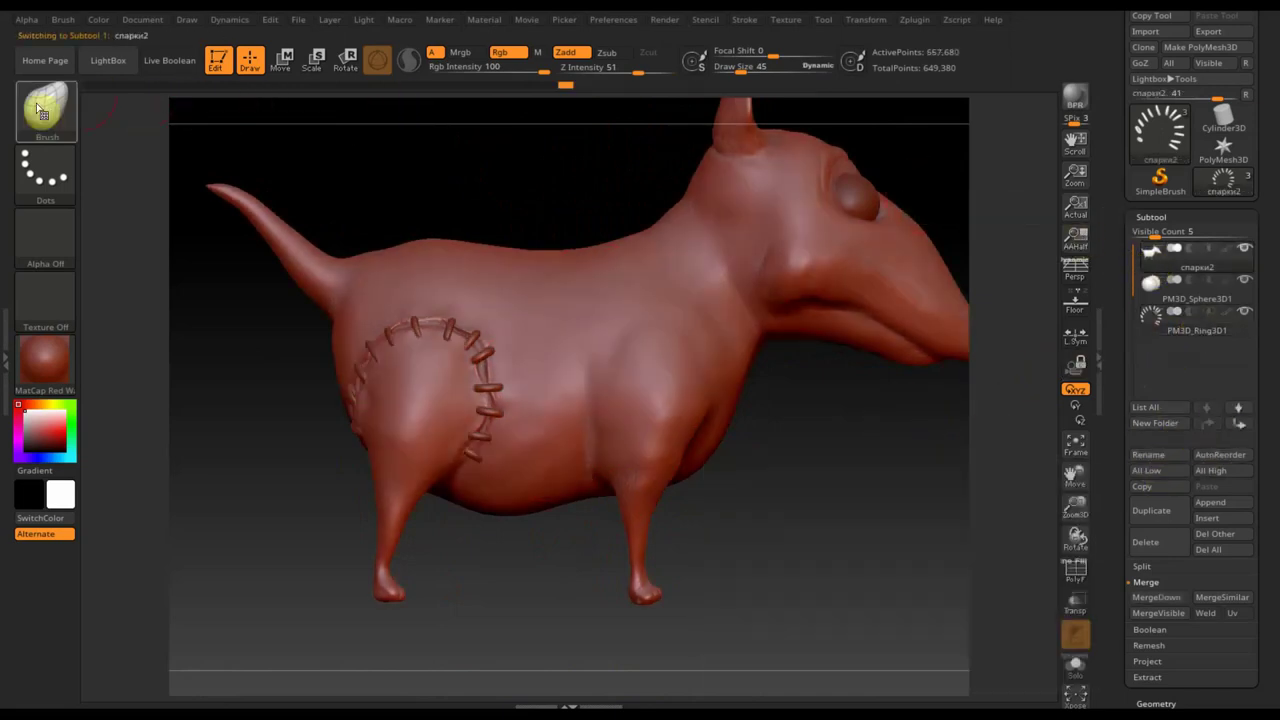
{"action": "left_click", "coordinate": [38, 110]}
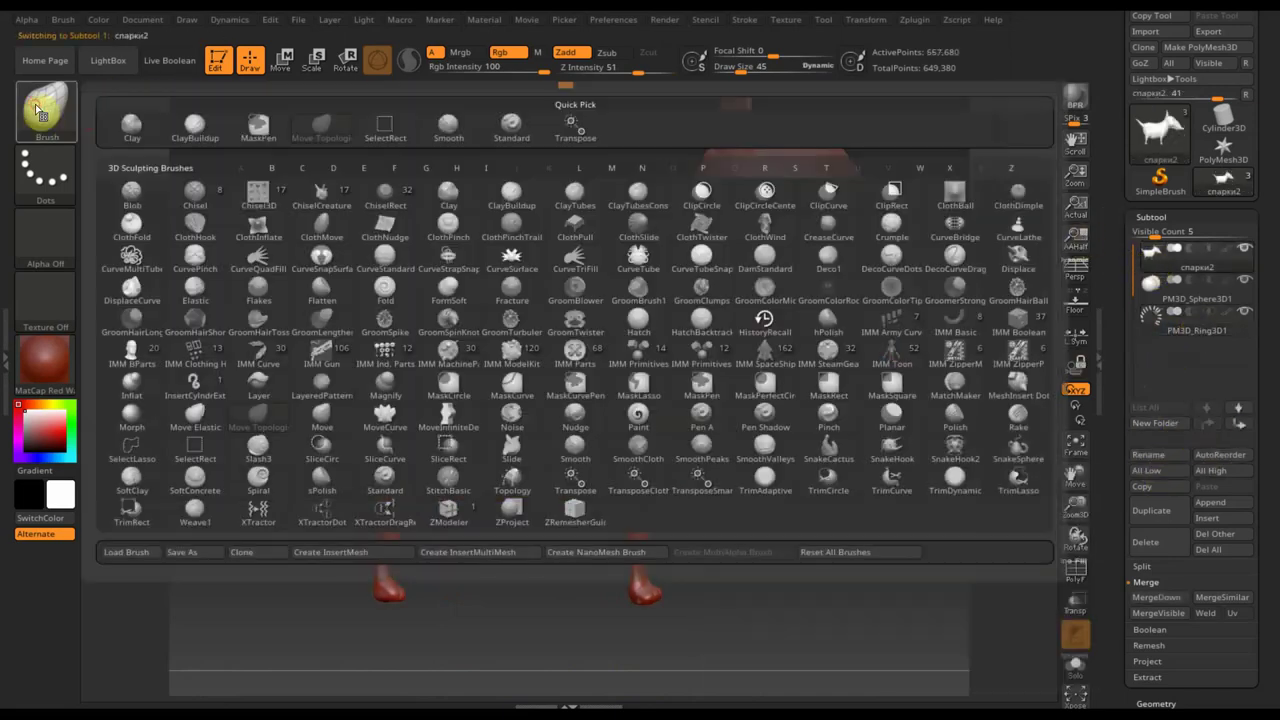
{"action": "left_click", "coordinate": [511, 125]}
{"action": "left_click_drag", "start_coordinate": [738, 68], "coordinate": [730, 70]}
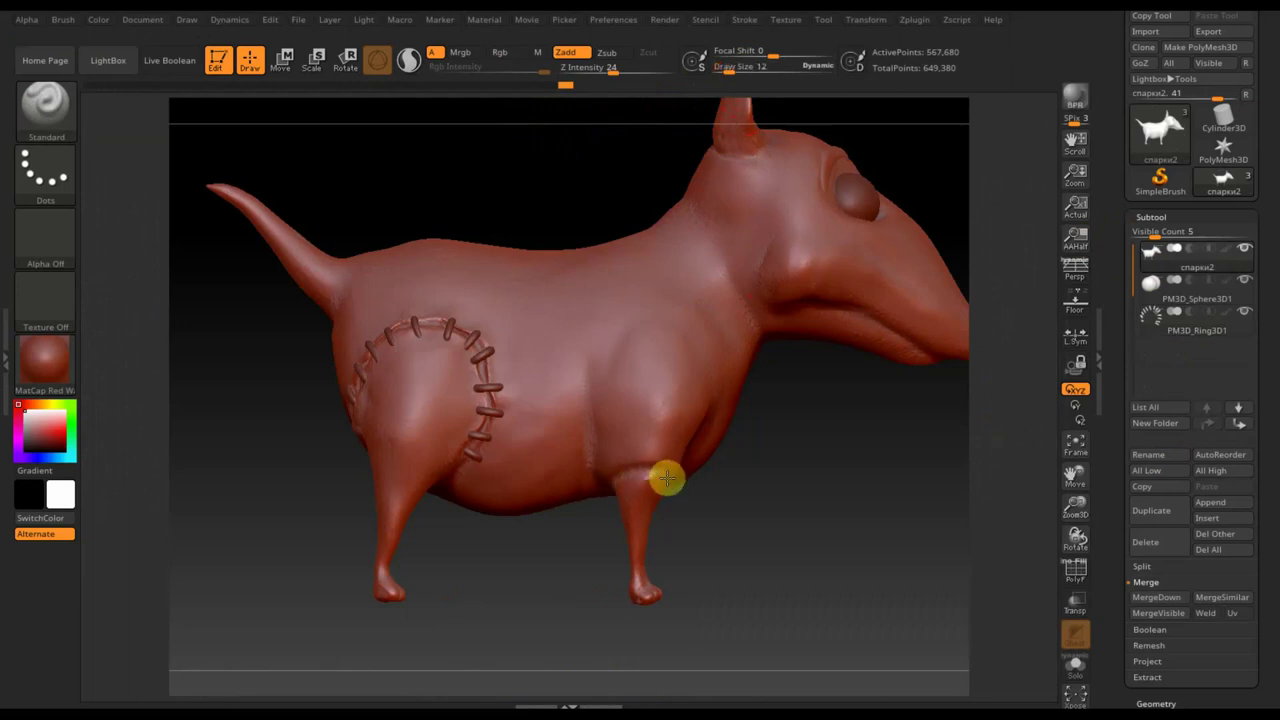
Shift-smooth the crease above the front leg where it meets the belly
{"action": "left_click_drag", "start_coordinate": [723, 503], "coordinate": [690, 505]}
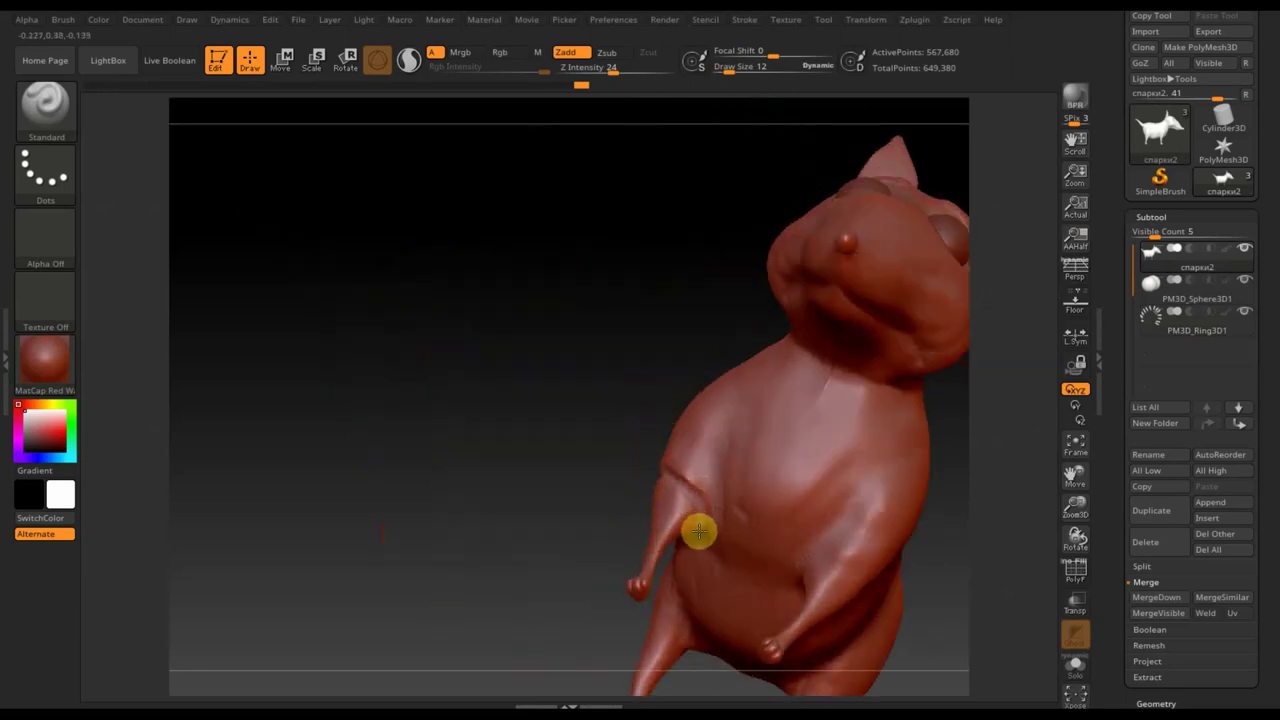
{"action": "left_click_drag", "start_coordinate": [560, 423], "coordinate": [720, 481]}
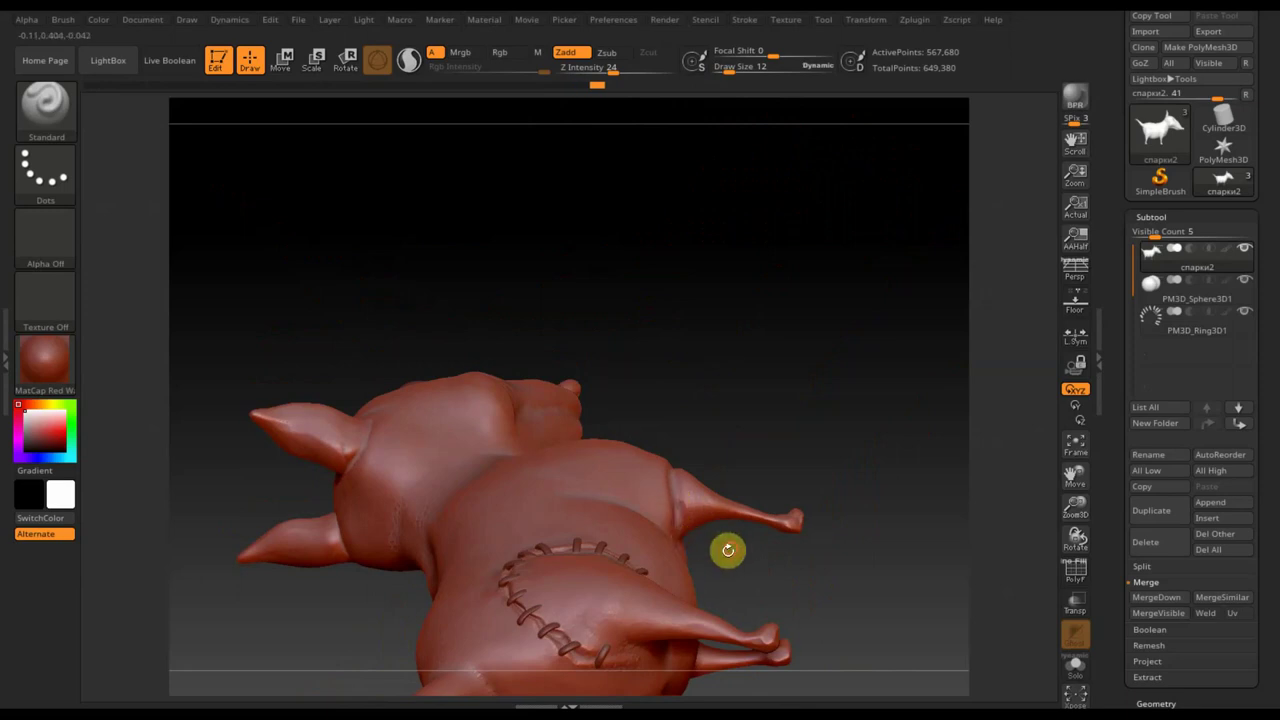
{"action": "mouse_move", "coordinate": [726, 546]}
{"action": "left_mouse_down"}
{"action": "mouse_move", "coordinate": [591, 526]}
{"action": "mouse_move", "coordinate": [789, 463]}
{"action": "mouse_move", "coordinate": [811, 517]}
{"action": "mouse_move", "coordinate": [851, 557]}
{"action": "left_mouse_up"}
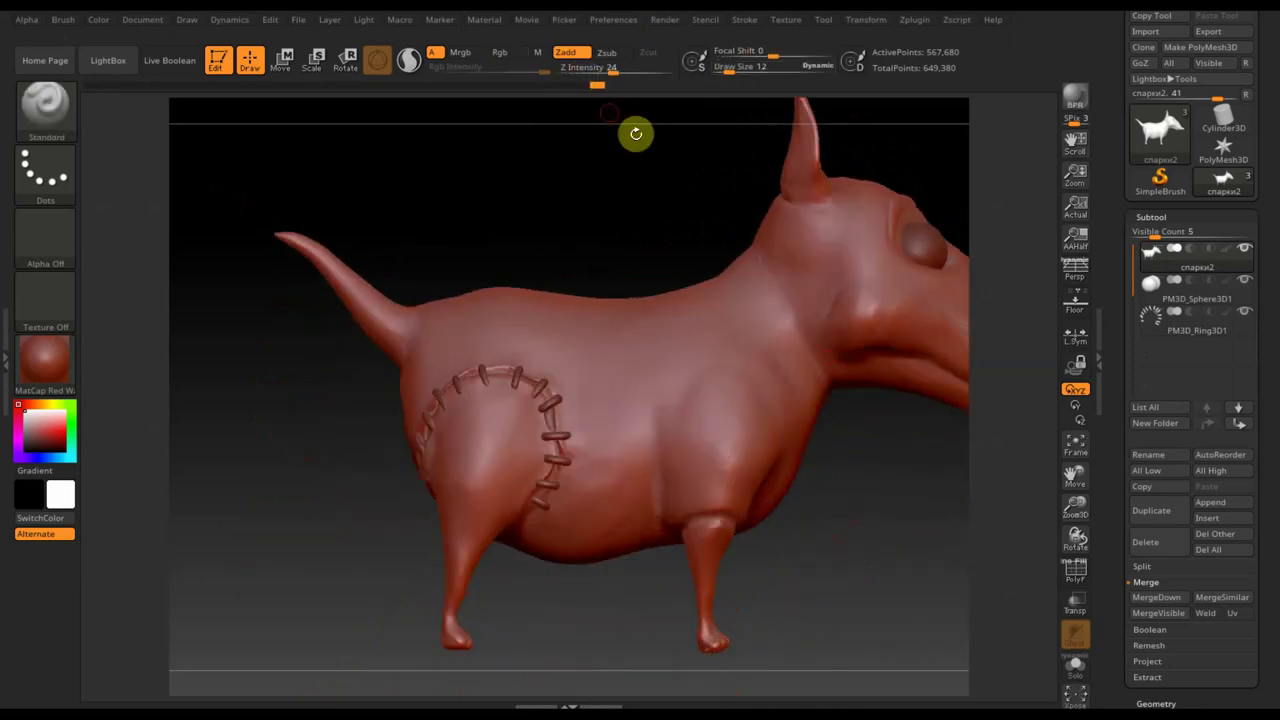
{"action": "mouse_move", "coordinate": [873, 547]}
{"action": "left_mouse_down", "text": "alt"}
{"action": "mouse_move", "coordinate": [866, 591]}
{"action": "mouse_move", "coordinate": [865, 573]}
{"action": "left_mouse_up", "text": "alt"}
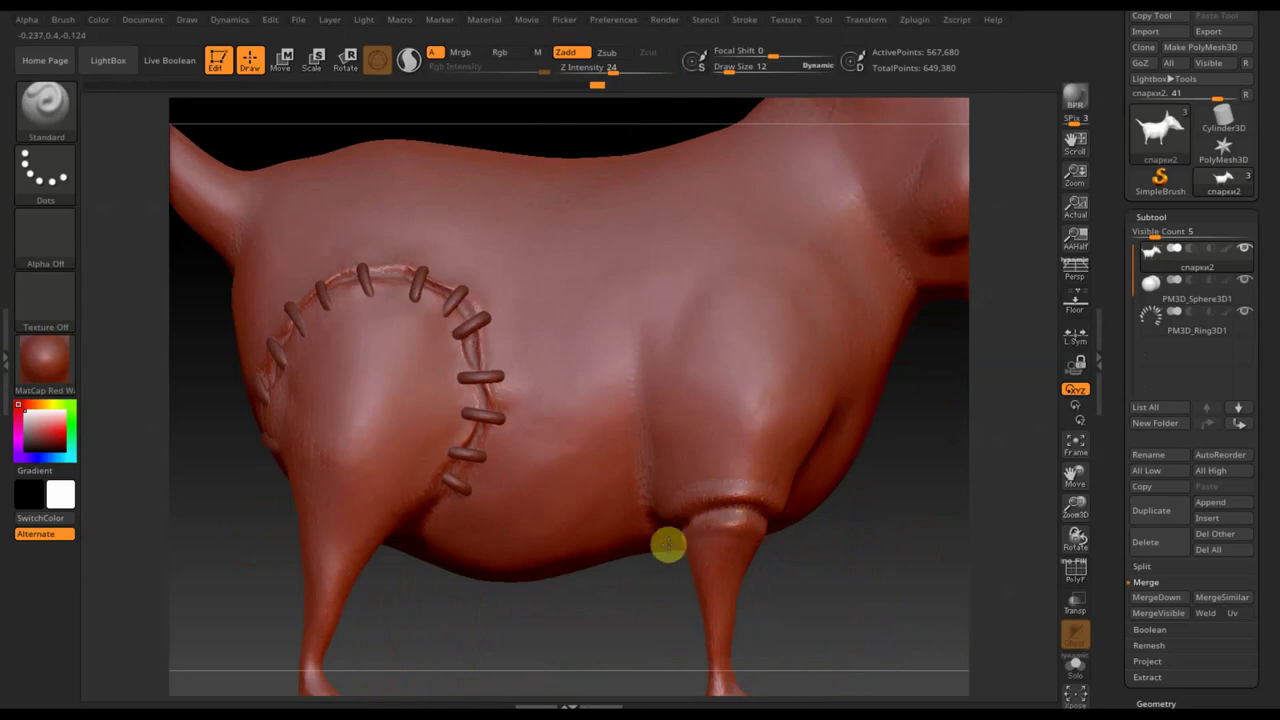
{"action": "mouse_move", "coordinate": [817, 567]}
{"action": "left_mouse_down", "text": "alt"}
{"action": "mouse_move", "coordinate": [751, 520]}
{"action": "mouse_move", "coordinate": [758, 529]}
{"action": "left_mouse_up", "text": "alt"}
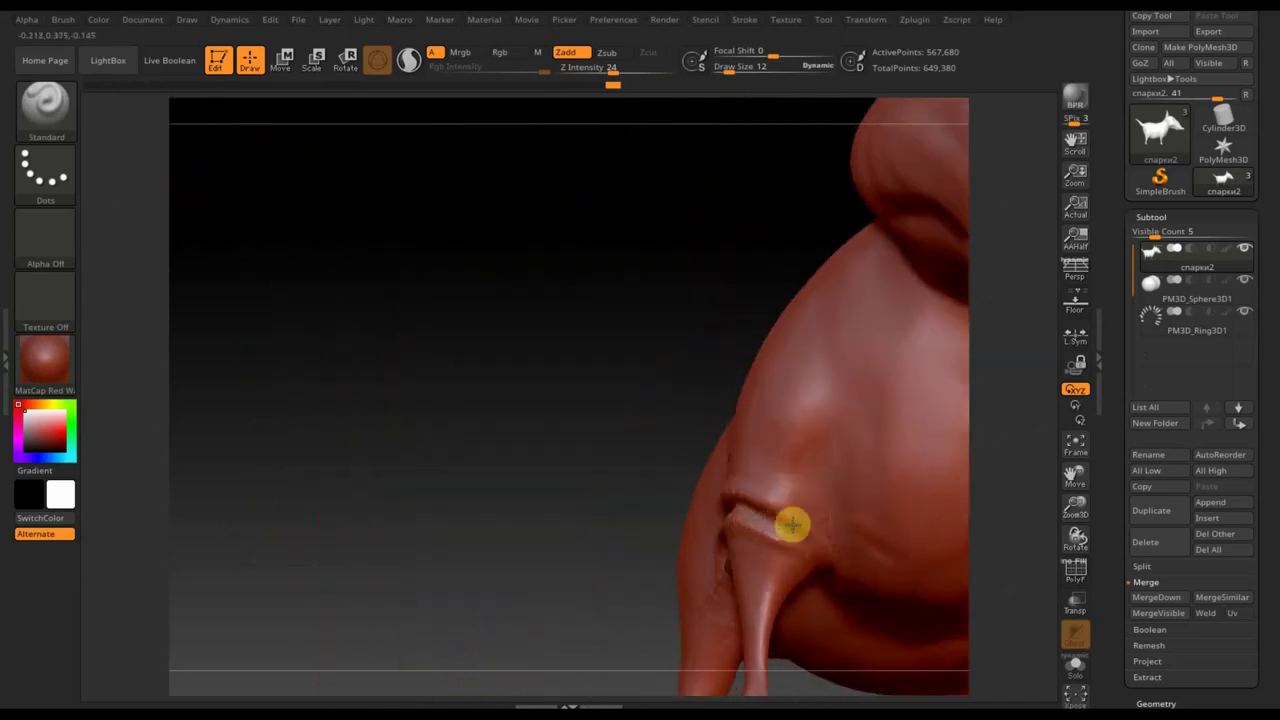
{"action": "mouse_move", "coordinate": [711, 523]}
{"action": "left_mouse_down", "text": "alt"}
{"action": "mouse_move", "coordinate": [637, 486]}
{"action": "mouse_move", "coordinate": [674, 449]}
{"action": "mouse_move", "coordinate": [780, 531]}
{"action": "left_mouse_up", "text": "alt"}
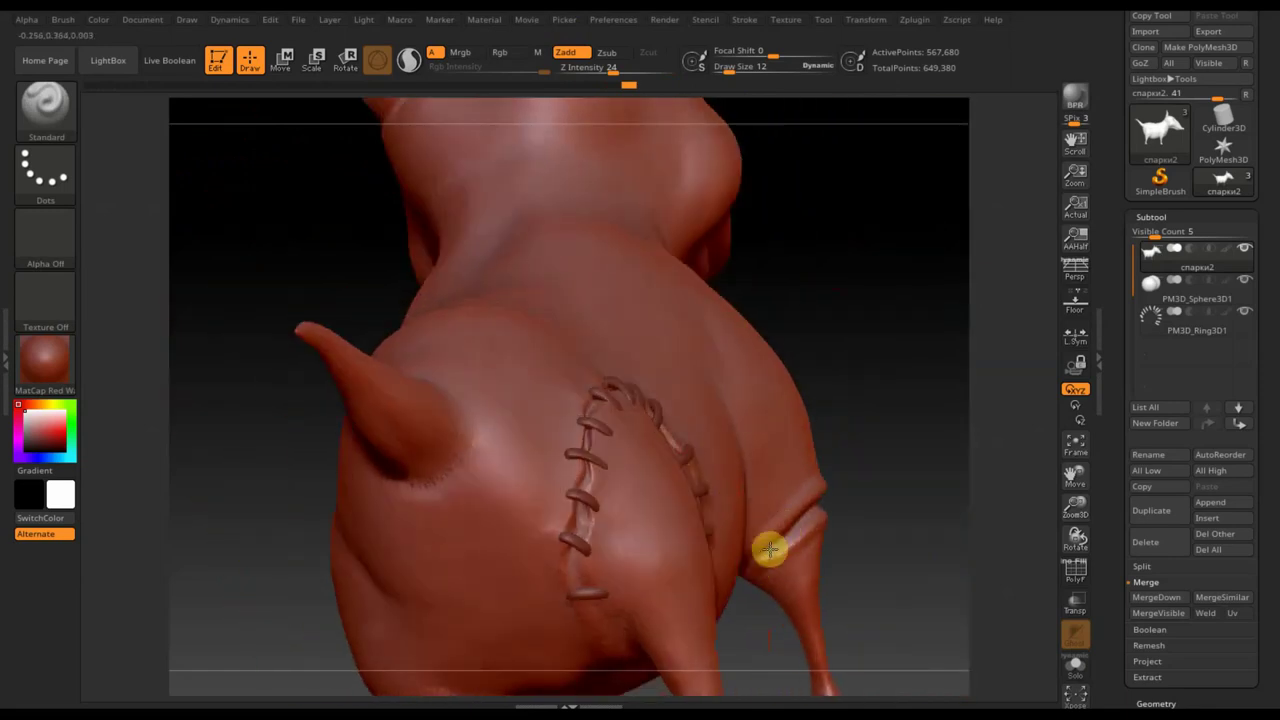
{"action": "mouse_move", "coordinate": [769, 548]}
{"action": "left_mouse_down", "text": "shift"}
{"action": "mouse_move", "coordinate": [743, 568]}
{"action": "mouse_move", "coordinate": [846, 508]}
{"action": "mouse_move", "coordinate": [840, 517]}
{"action": "mouse_move", "coordinate": [908, 534]}
{"action": "mouse_move", "coordinate": [777, 586]}
{"action": "mouse_move", "coordinate": [714, 566]}
{"action": "left_mouse_up", "text": "shift"}
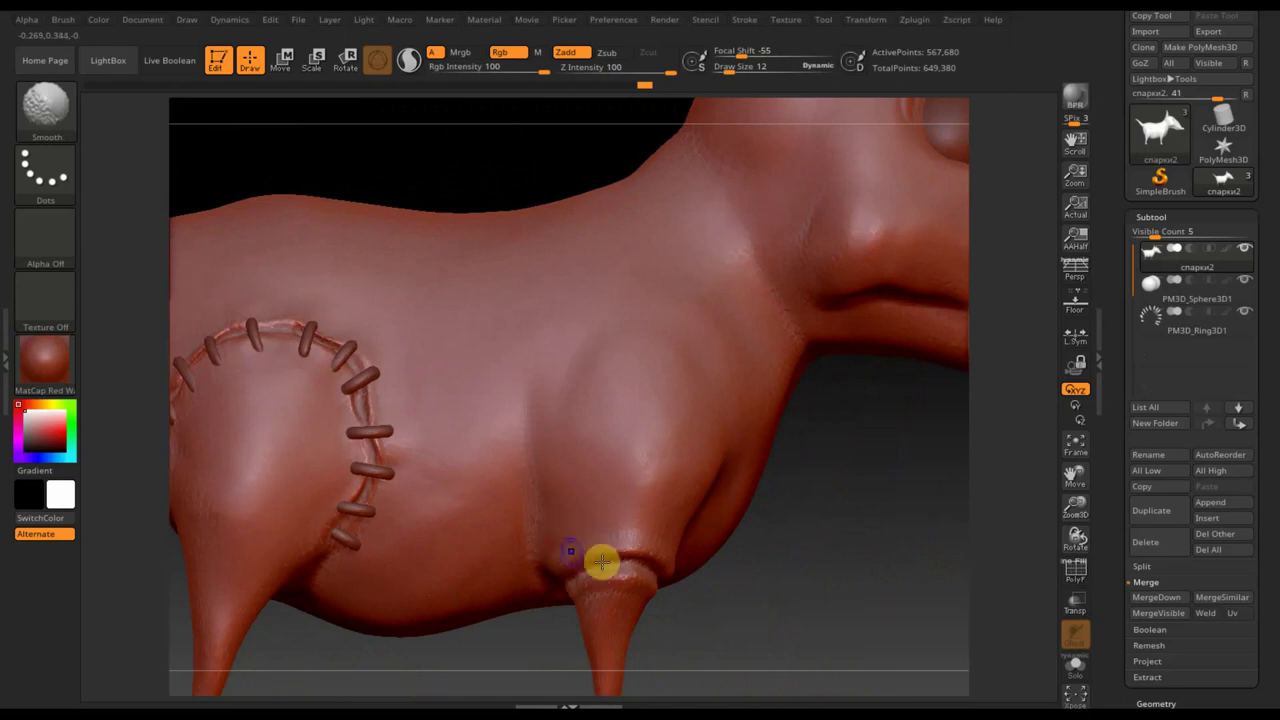
{"action": "left_click_drag", "start_coordinate": [601, 562], "coordinate": [694, 540], "text": "shift"}
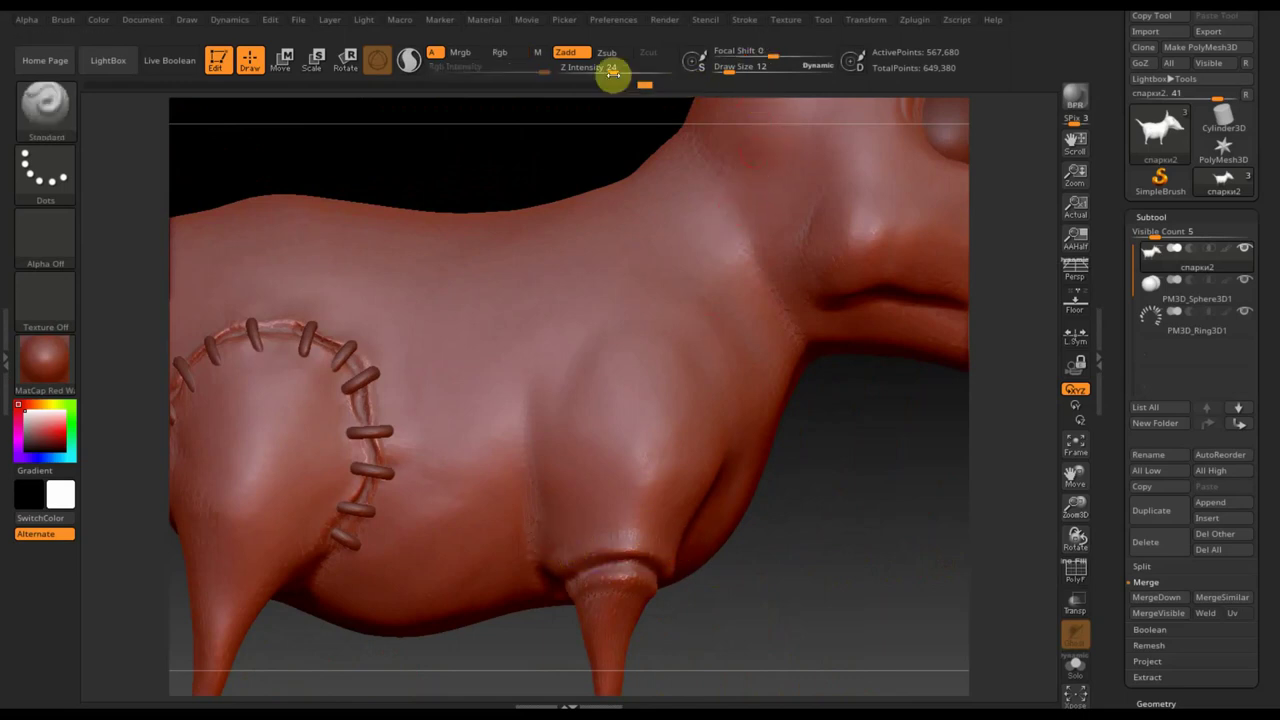
Lower Z Intensity to 8 and zoom out to see the whole dog
{"action": "left_click_drag", "start_coordinate": [592, 80], "coordinate": [592, 80]}
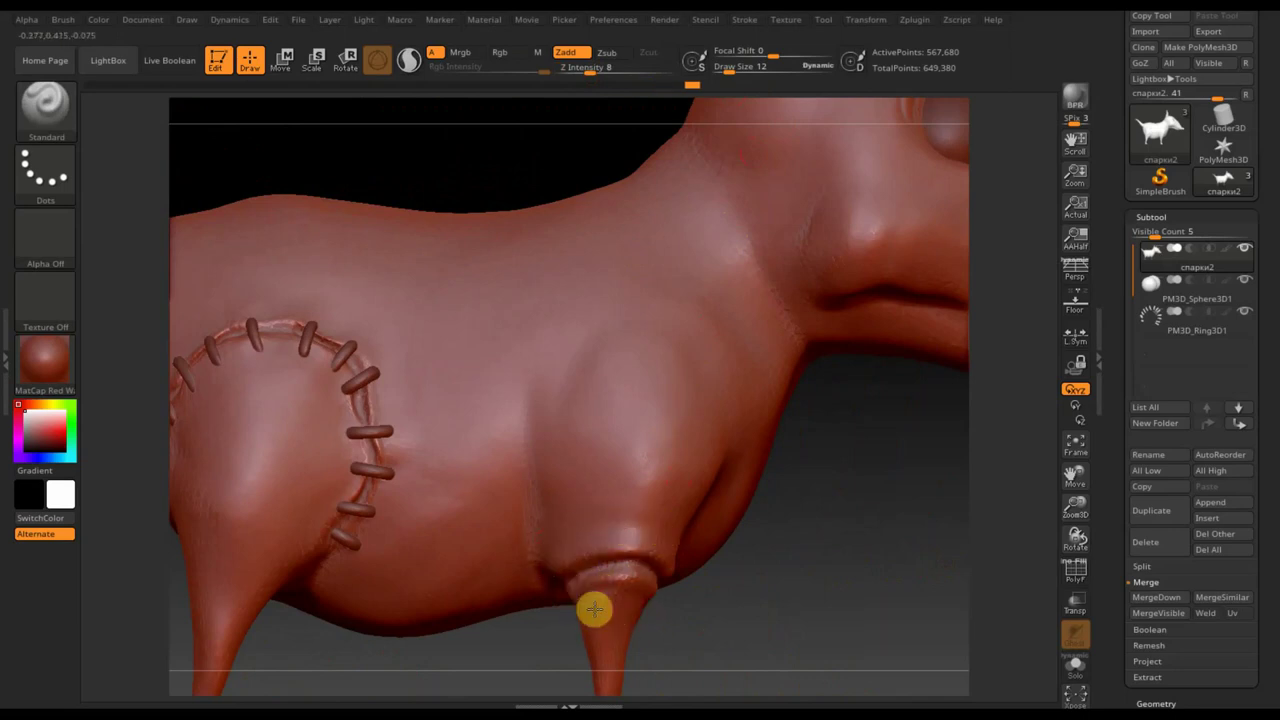
{"action": "key", "text": "shift"}
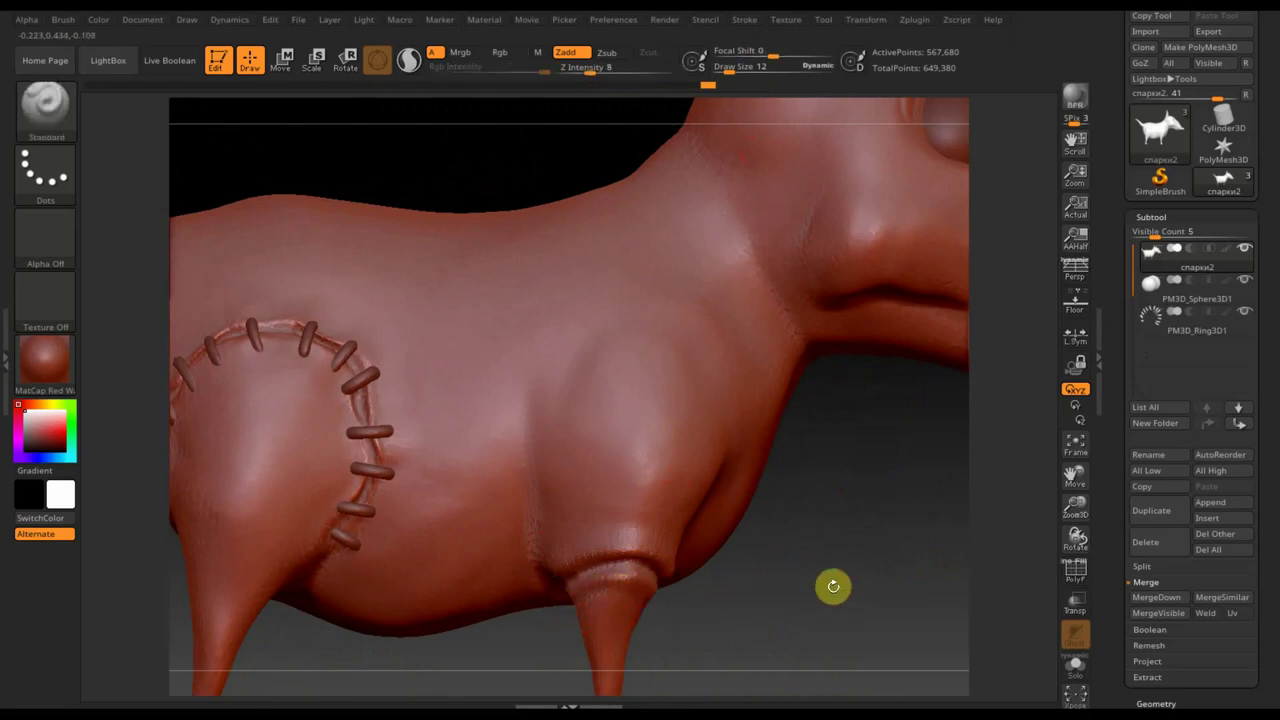
{"action": "mouse_move", "coordinate": [883, 553]}
{"action": "left_mouse_down", "text": "alt"}
{"action": "mouse_move", "coordinate": [860, 443]}
{"action": "mouse_move", "coordinate": [846, 571]}
{"action": "mouse_move", "coordinate": [845, 462]}
{"action": "left_mouse_up", "text": "alt"}
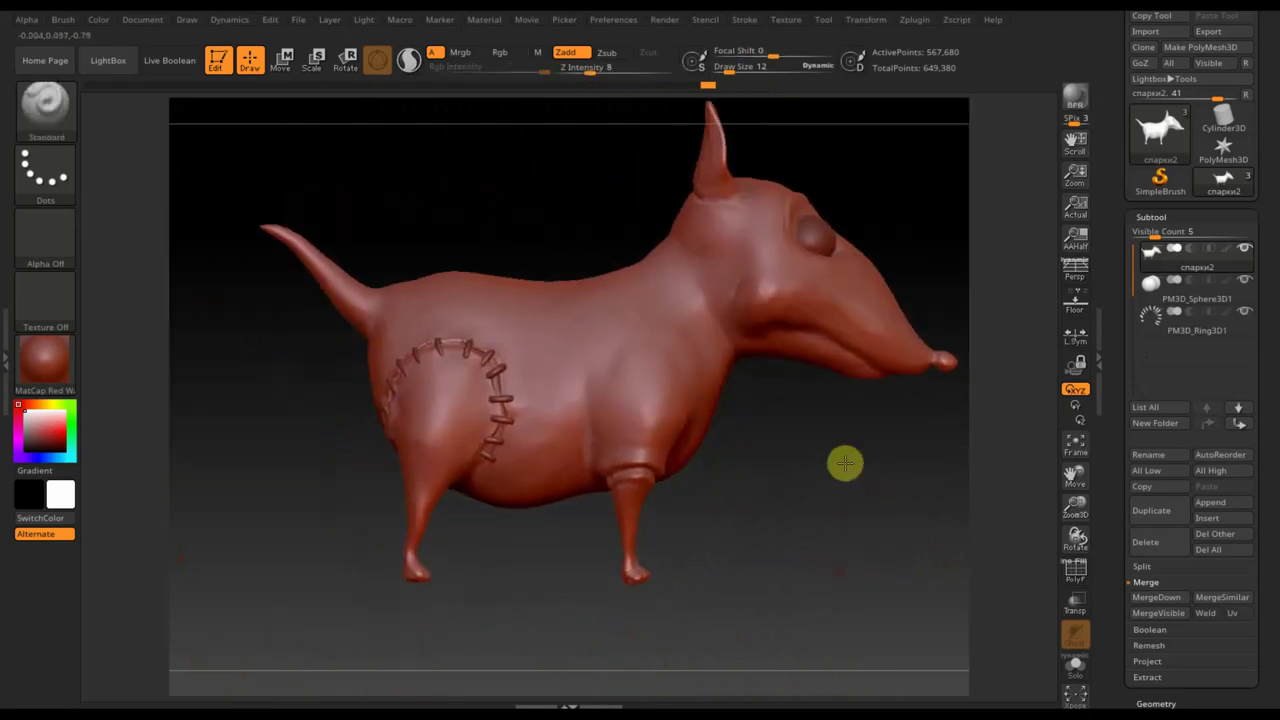
Duplicate the PM3D_Ring3D1 stitch ring and move the copy down below the belly
{"action": "left_click", "coordinate": [1147, 330]}
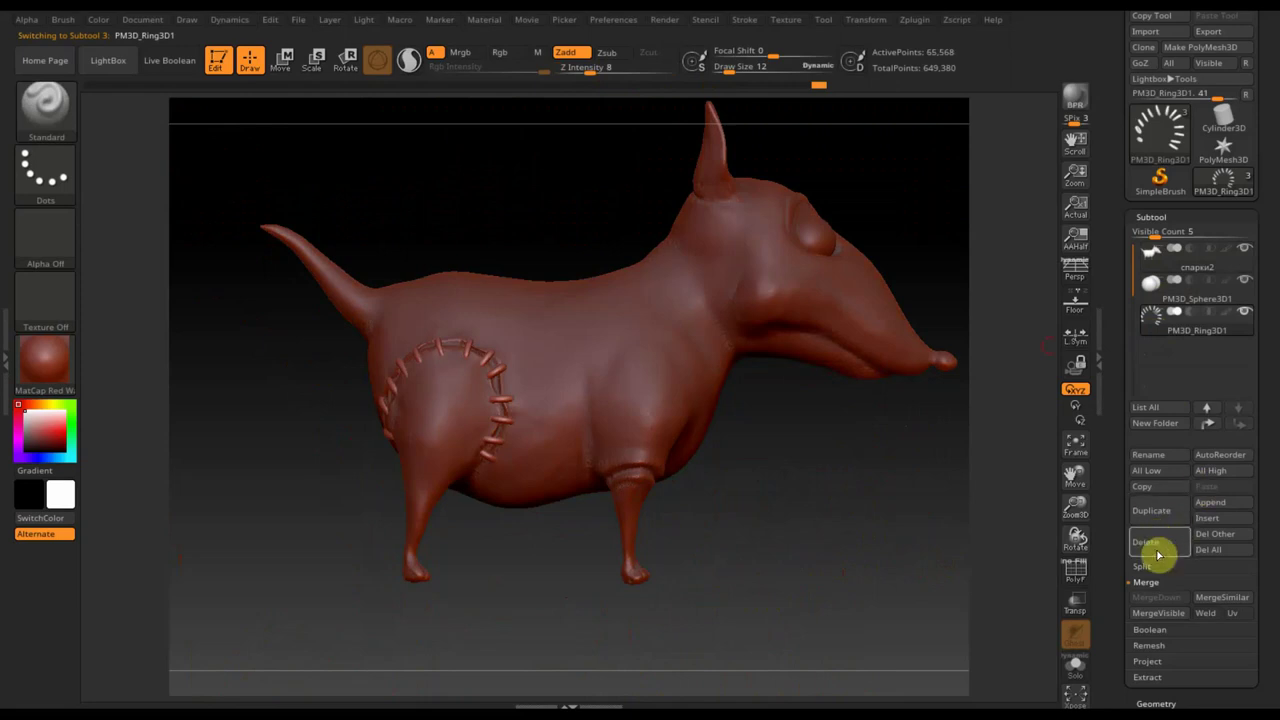
{"action": "left_click", "coordinate": [1155, 511]}
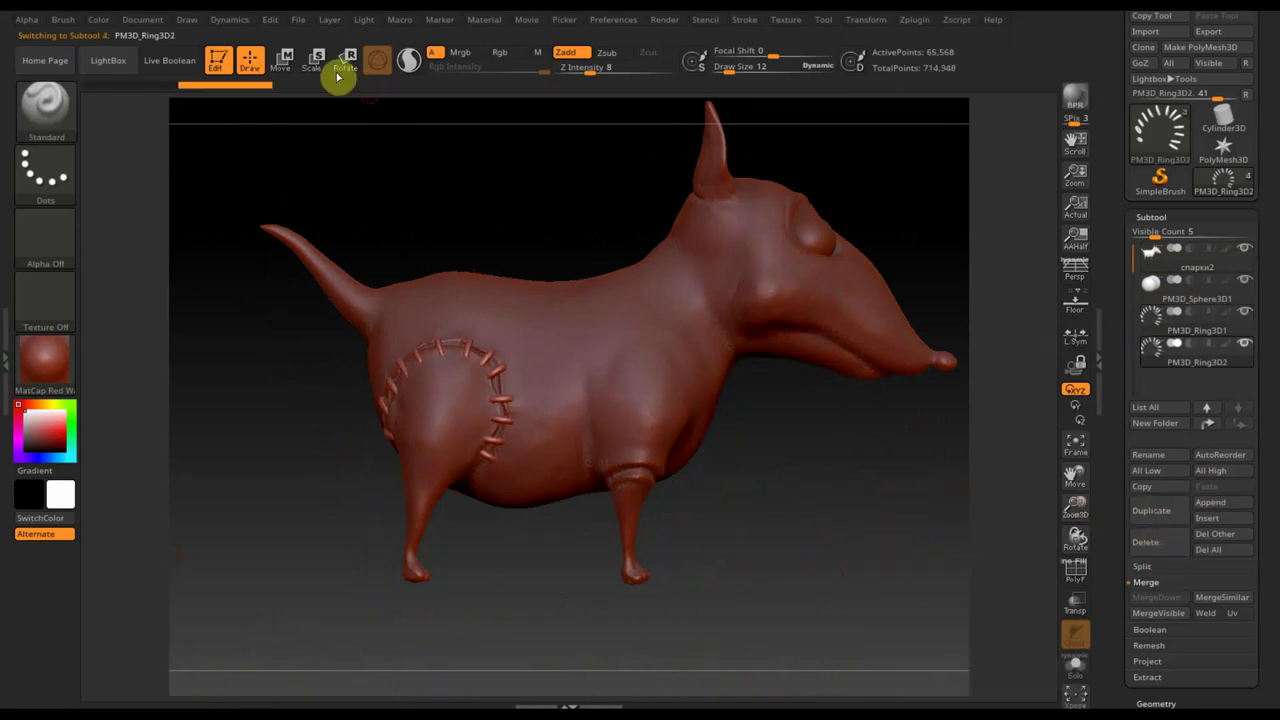
{"action": "left_click", "coordinate": [284, 66]}
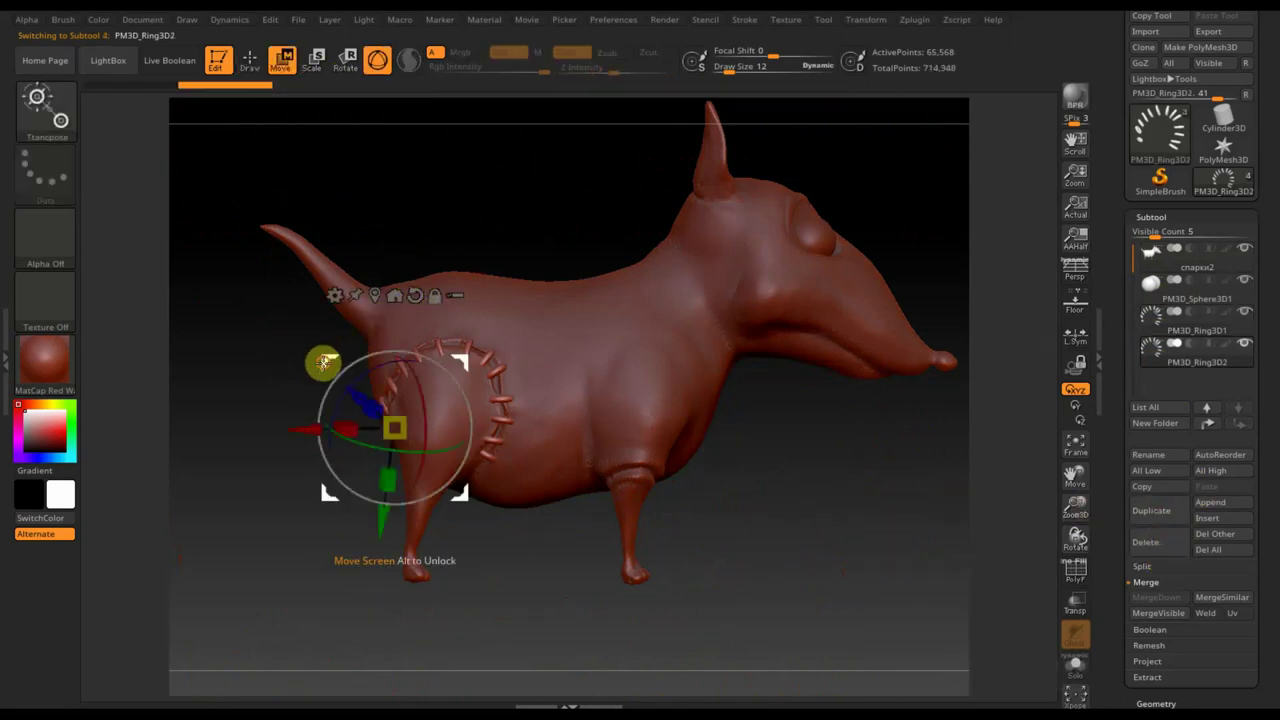
{"action": "left_click_drag", "start_coordinate": [323, 362], "coordinate": [610, 478]}
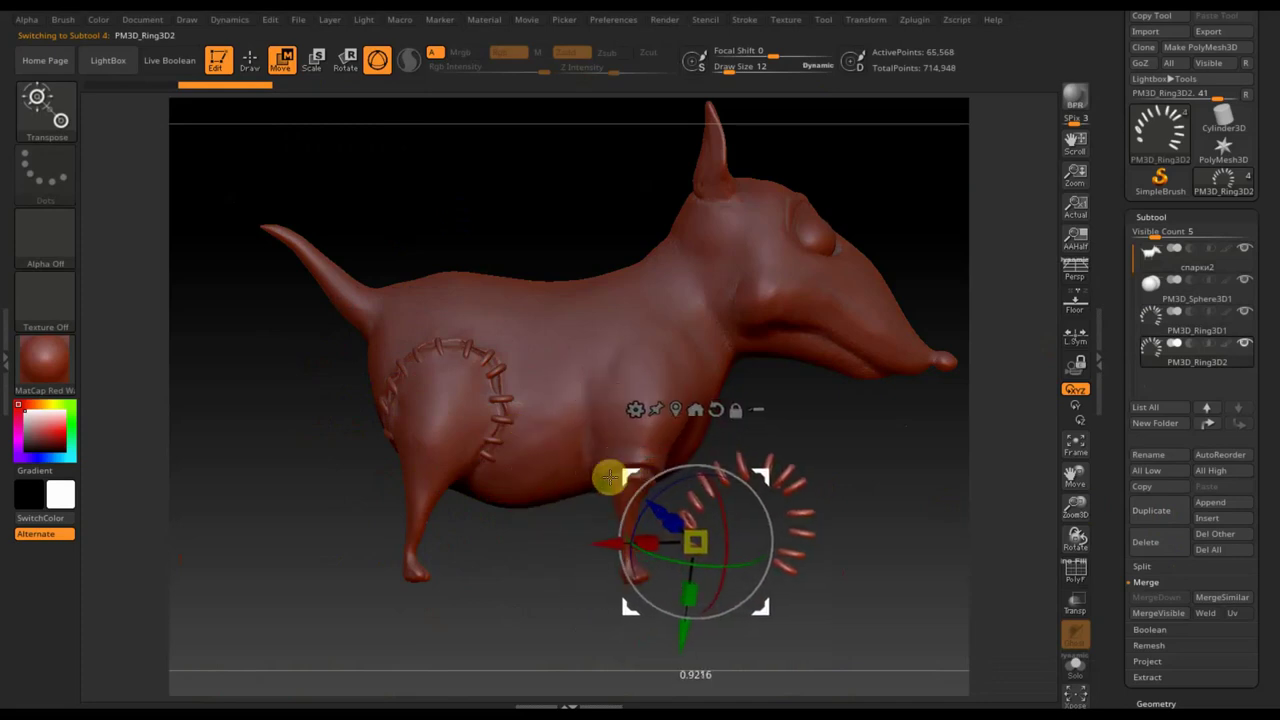
{"action": "scroll", "coordinate": [869, 466], "scroll_direction": "up", "scroll_amount": 1}
{"action": "scroll", "coordinate": [889, 591], "scroll_direction": "up", "scroll_amount": 3}
{"action": "scroll", "coordinate": [910, 435], "scroll_direction": "up", "scroll_amount": 2}
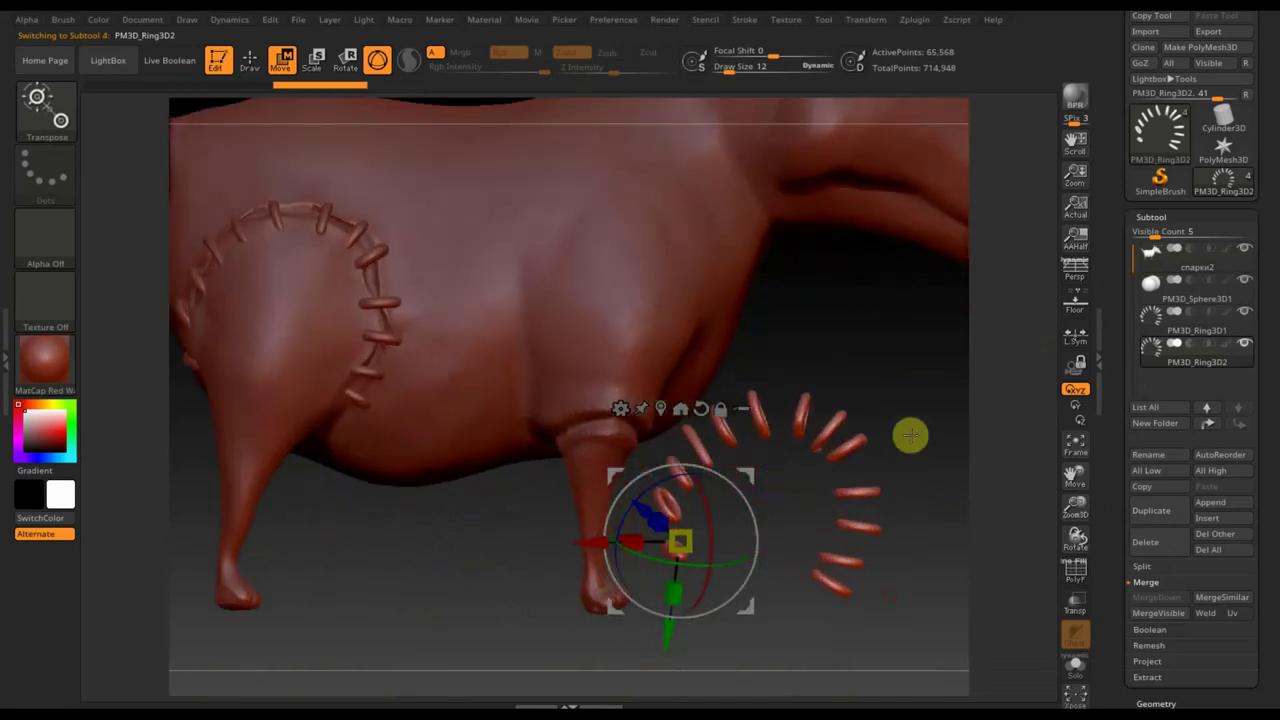
{"action": "left_click_drag", "start_coordinate": [910, 435], "coordinate": [846, 431], "text": "alt"}
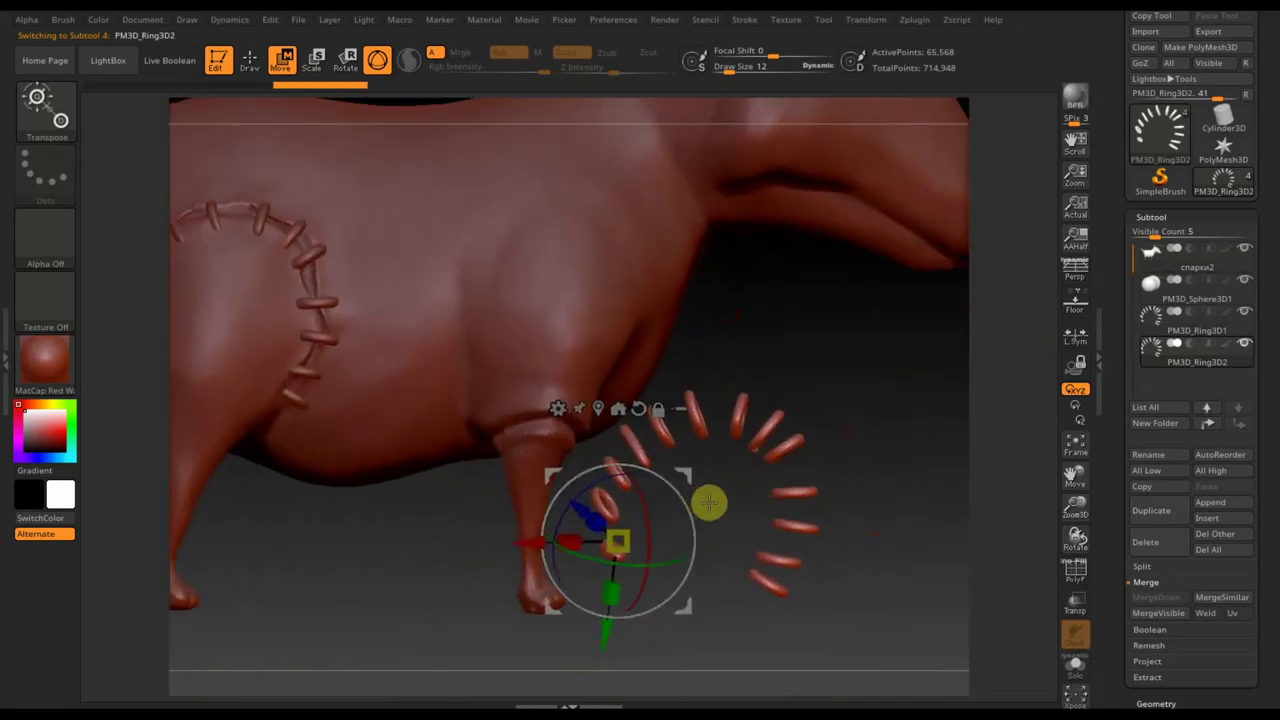
{"action": "left_click_drag", "start_coordinate": [846, 440], "coordinate": [789, 434]}
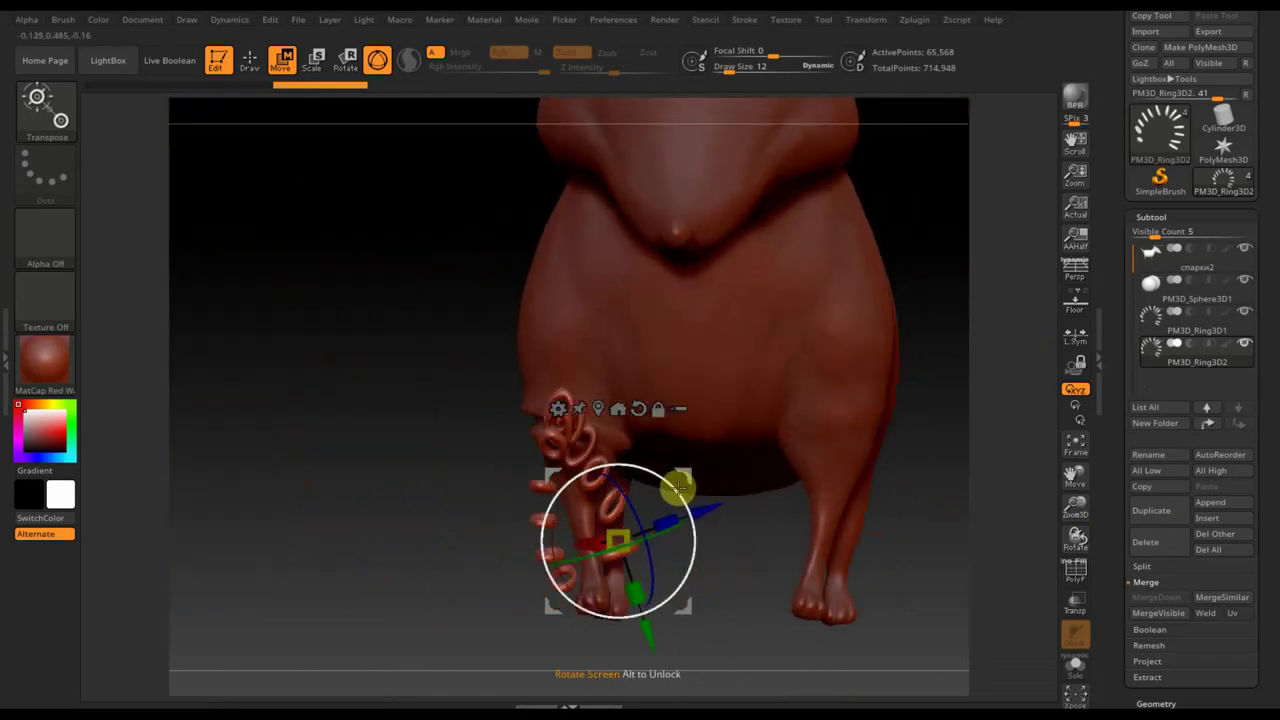
Rotate, raise and slightly shrink the ring copy so it wraps the top of the front leg
{"action": "mouse_move", "coordinate": [677, 486]}
{"action": "left_mouse_down"}
{"action": "mouse_move", "coordinate": [649, 449]}
{"action": "mouse_move", "coordinate": [592, 420]}
{"action": "left_mouse_up"}
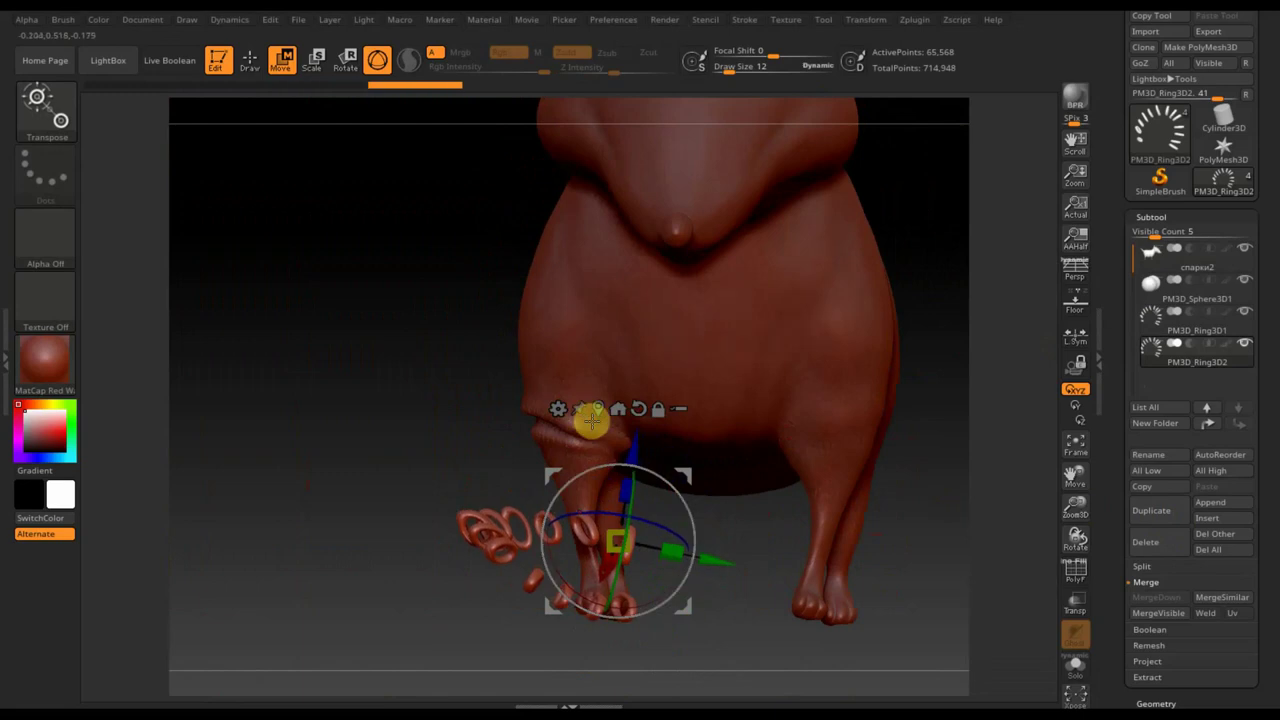
{"action": "left_click_drag", "start_coordinate": [648, 456], "coordinate": [690, 329]}
{"action": "left_click_drag", "start_coordinate": [504, 524], "coordinate": [563, 517]}
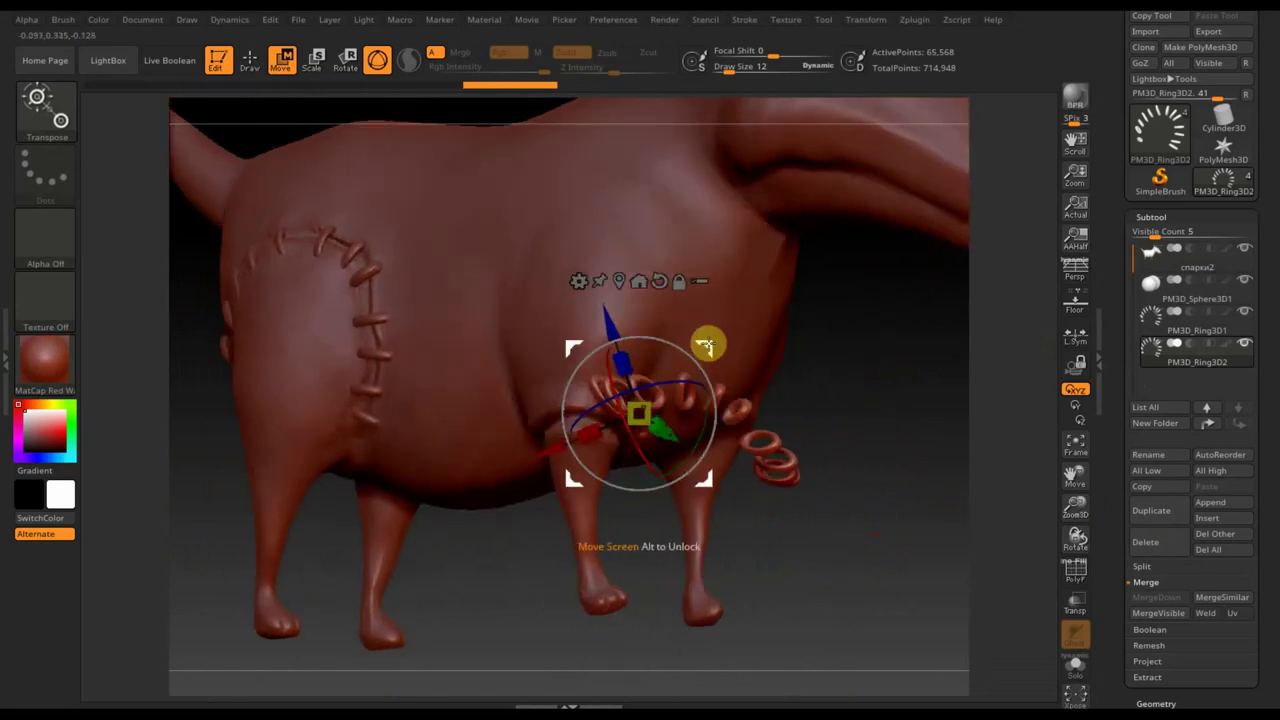
{"action": "left_click_drag", "start_coordinate": [706, 343], "coordinate": [609, 366]}
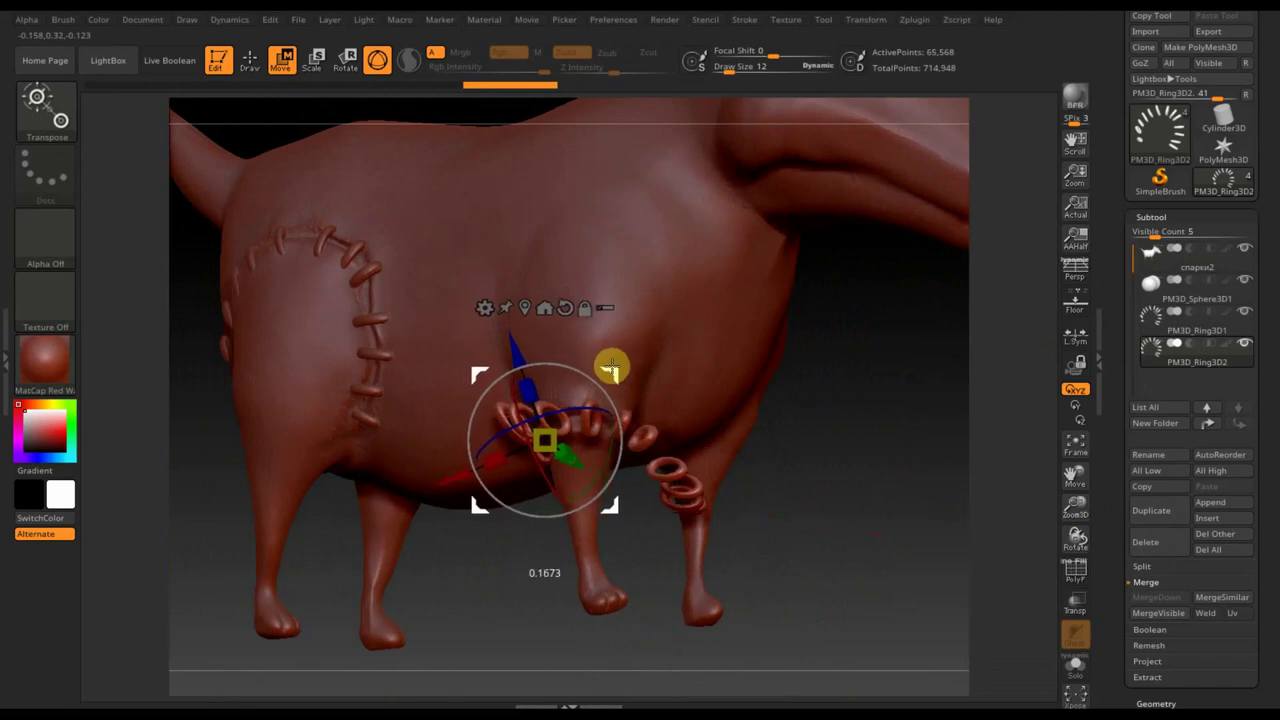
{"action": "left_click_drag", "start_coordinate": [944, 441], "coordinate": [880, 437]}
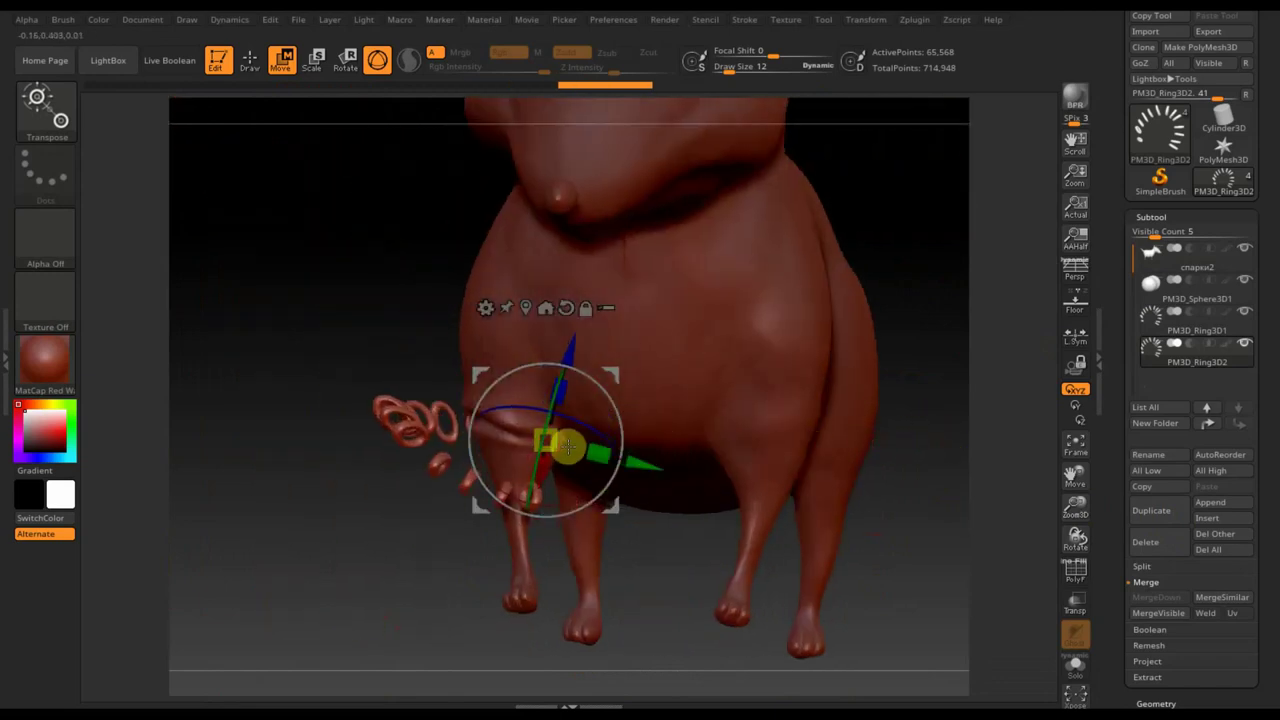
{"action": "left_click_drag", "start_coordinate": [549, 446], "coordinate": [545, 440]}
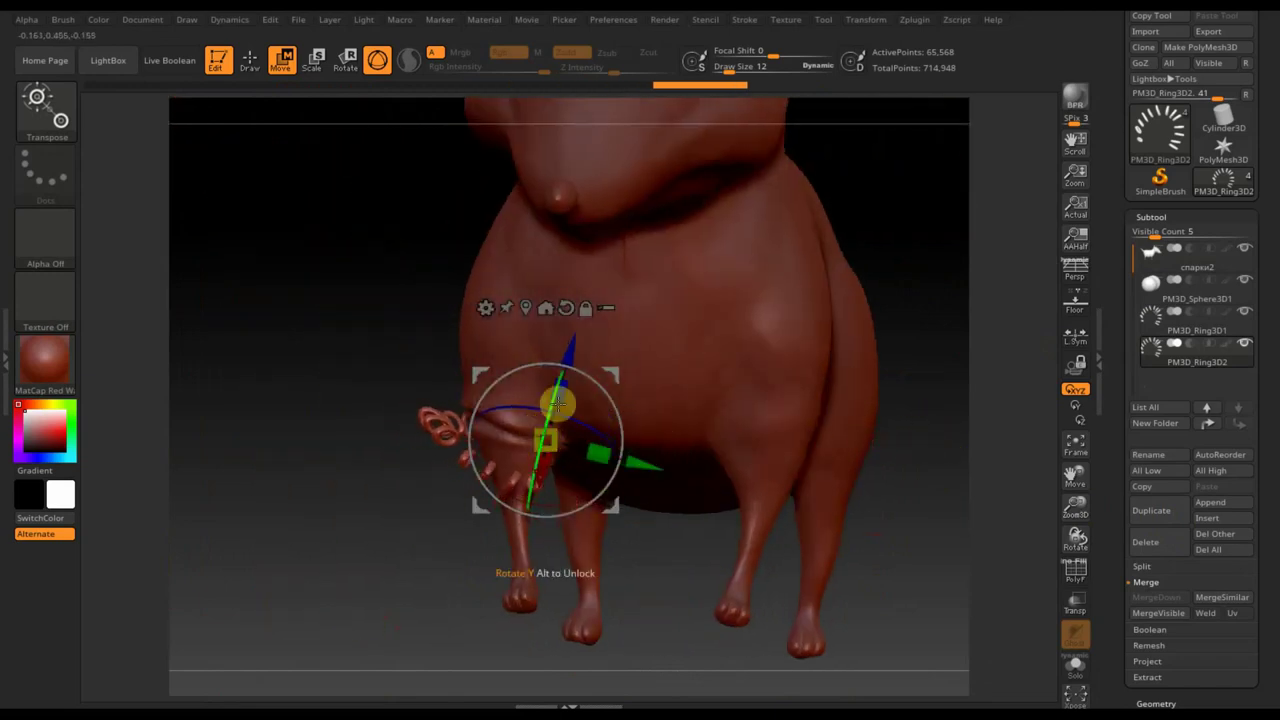
{"action": "left_click_drag", "start_coordinate": [612, 372], "coordinate": [643, 354]}
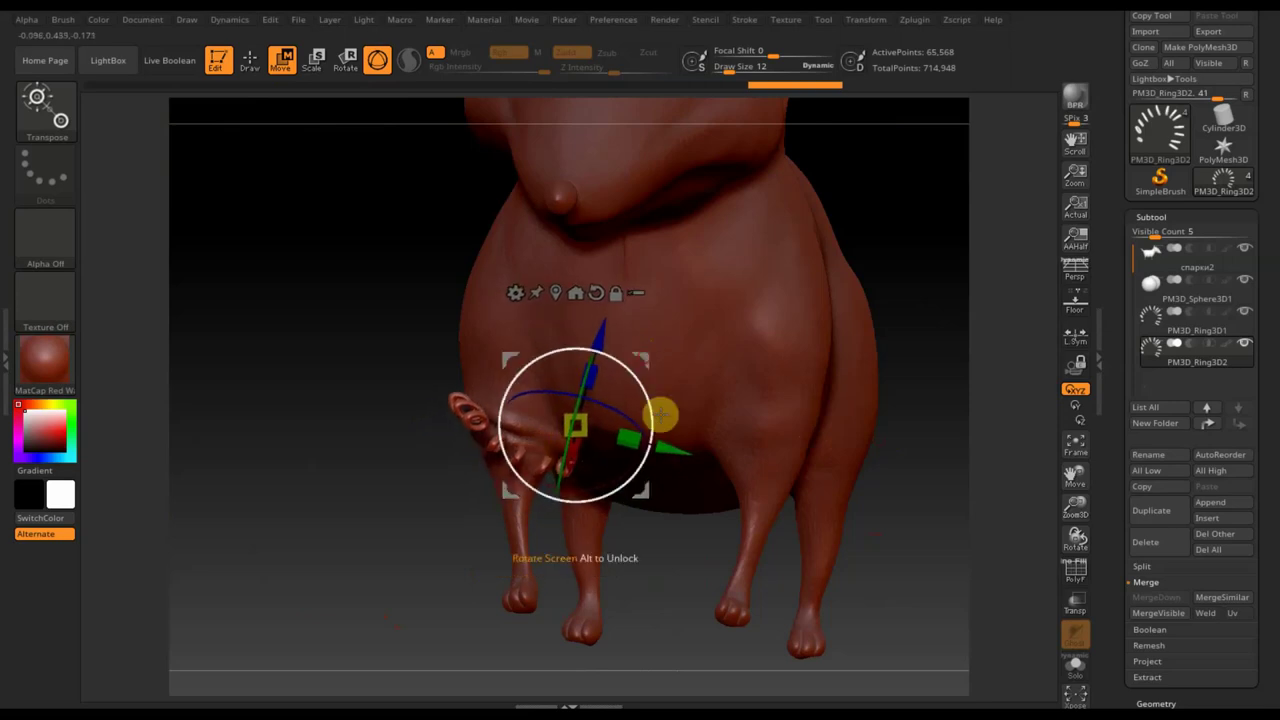
{"action": "key", "text": "q"}
{"action": "mouse_move", "coordinate": [880, 529]}
{"action": "left_mouse_down"}
{"action": "mouse_move", "coordinate": [943, 529]}
{"action": "mouse_move", "coordinate": [933, 543]}
{"action": "mouse_move", "coordinate": [894, 537]}
{"action": "mouse_move", "coordinate": [762, 431]}
{"action": "left_mouse_up"}
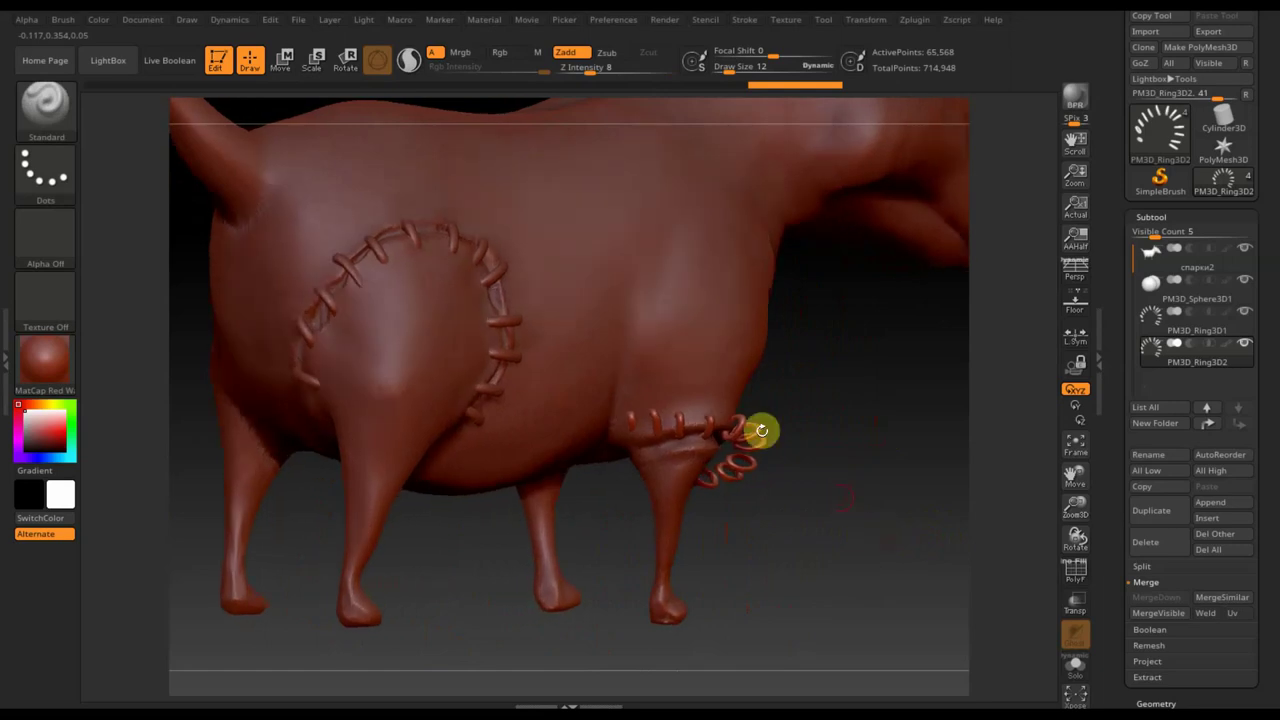
Nudge the ring chain down and rotate it to follow the front-leg seam
{"action": "left_click", "coordinate": [284, 60]}
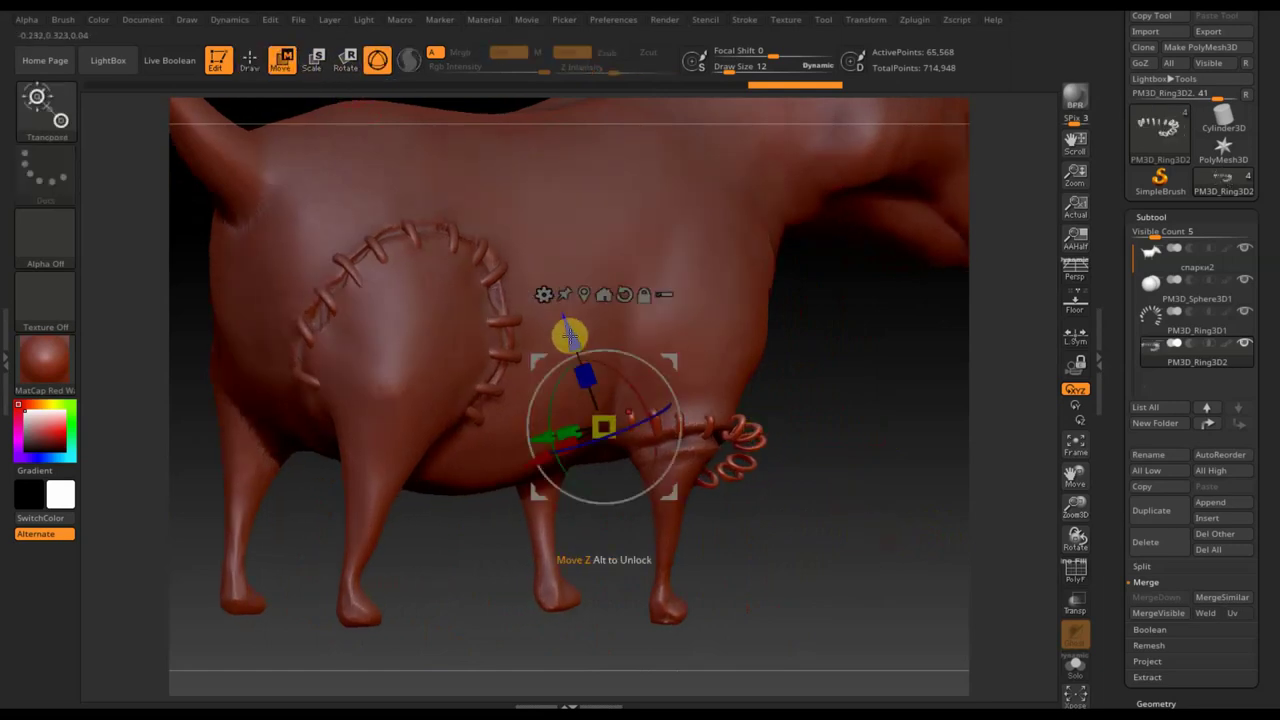
{"action": "left_click_drag", "start_coordinate": [569, 337], "coordinate": [572, 345]}
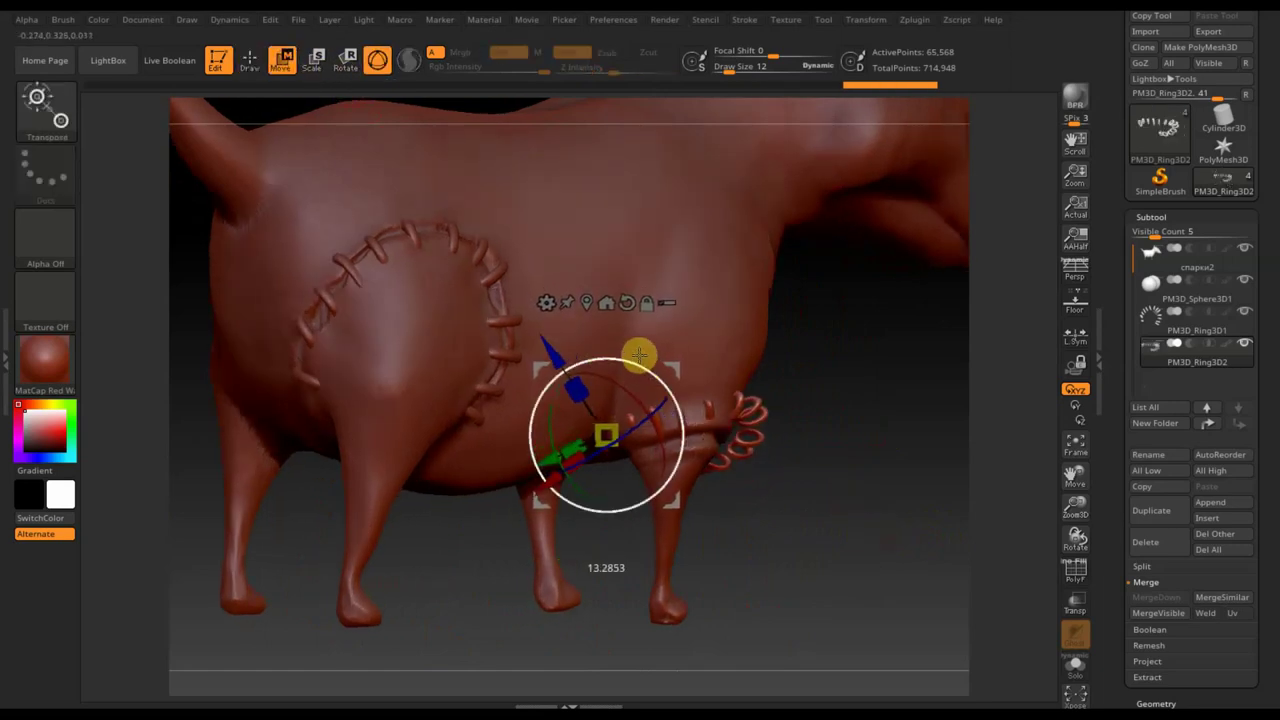
{"action": "left_click_drag", "start_coordinate": [533, 367], "coordinate": [540, 385]}
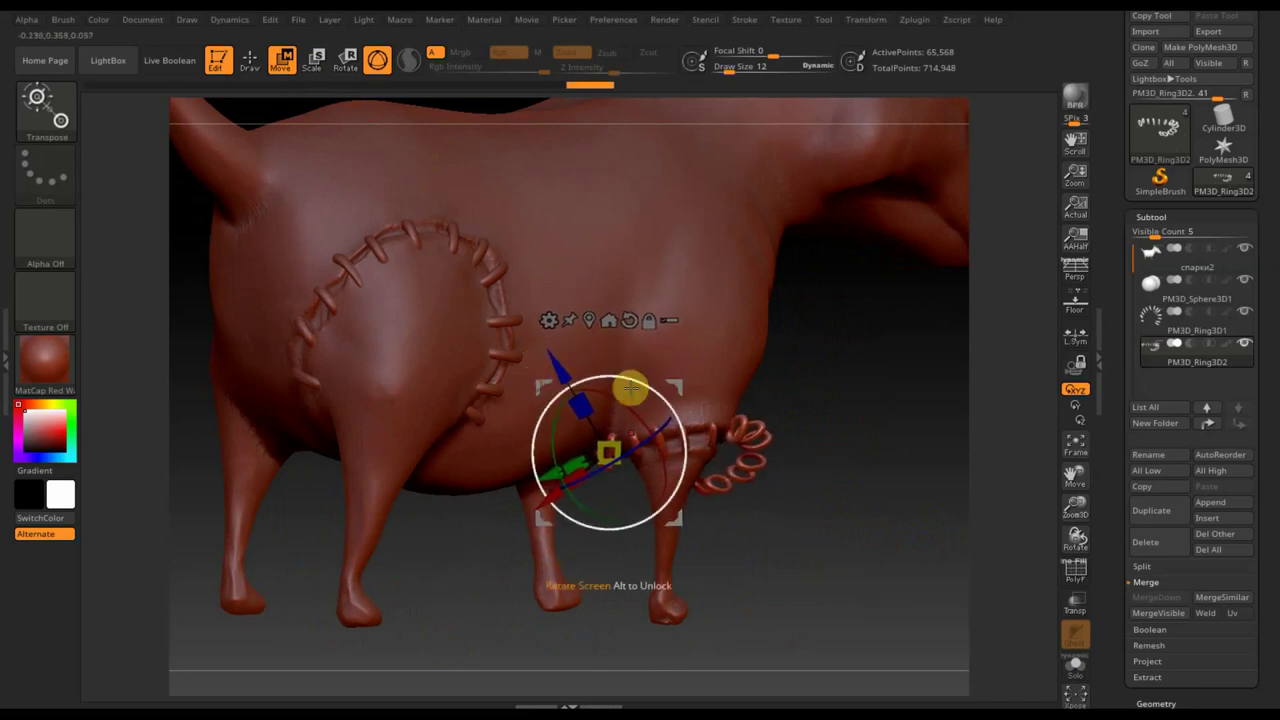
{"action": "mouse_move", "coordinate": [858, 455]}
{"action": "left_mouse_down", "text": "alt"}
{"action": "mouse_move", "coordinate": [870, 517]}
{"action": "mouse_move", "coordinate": [748, 480]}
{"action": "left_mouse_up", "text": "alt"}
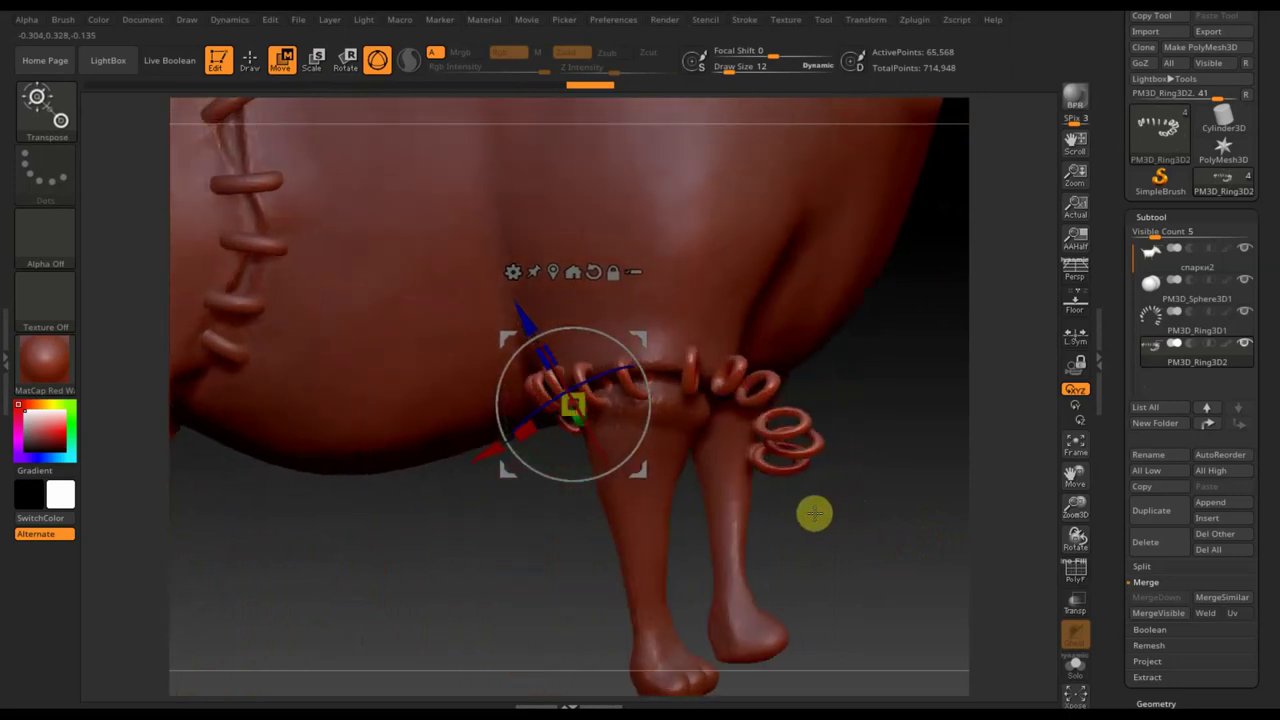
{"action": "left_click_drag", "start_coordinate": [592, 450], "coordinate": [586, 441]}
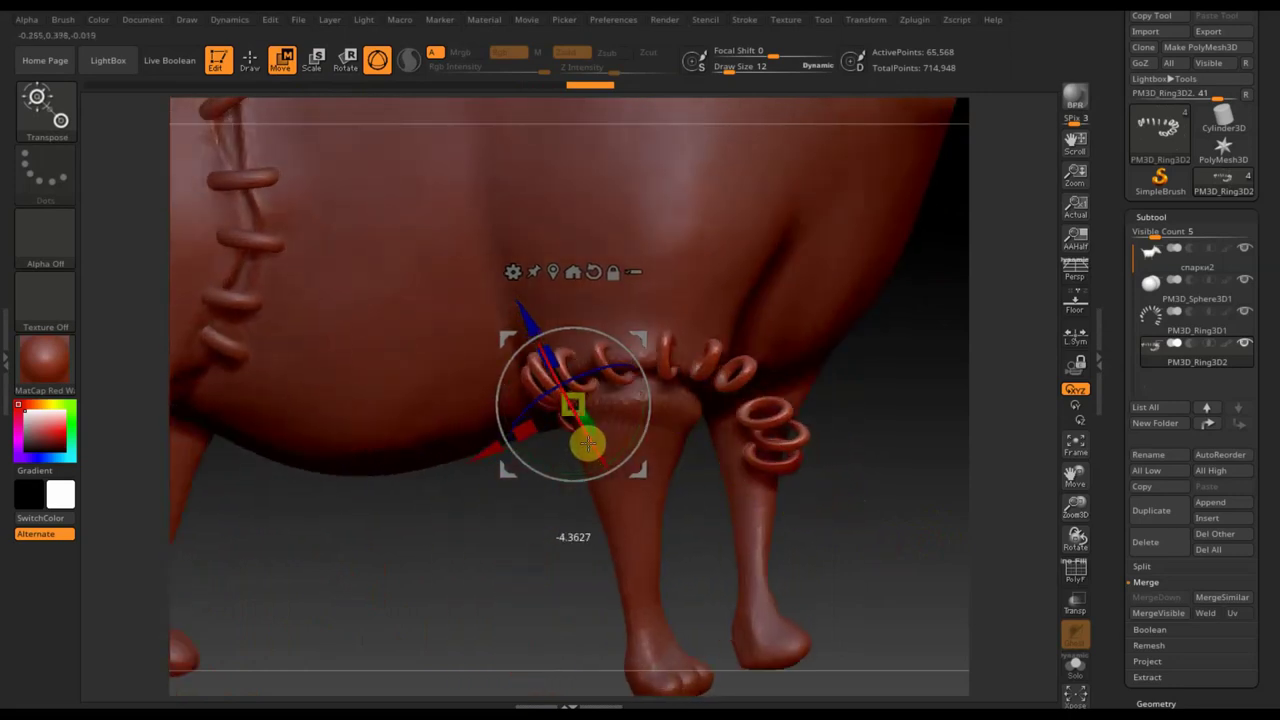
{"action": "left_click_drag", "start_coordinate": [506, 323], "coordinate": [531, 357]}
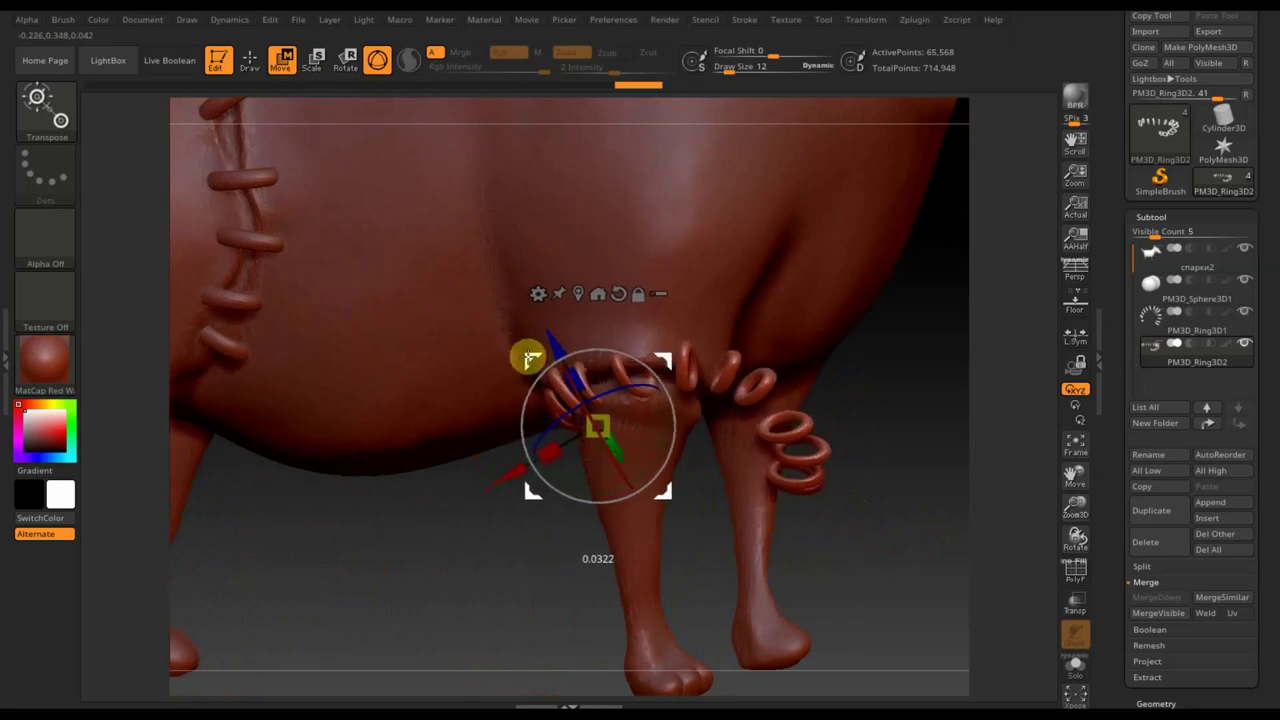
Rotate the rings around the leg, fine-tune their position, and return to Draw mode
{"action": "mouse_move", "coordinate": [916, 491]}
{"action": "left_mouse_down"}
{"action": "mouse_move", "coordinate": [874, 500]}
{"action": "mouse_move", "coordinate": [756, 456]}
{"action": "left_mouse_up"}
{"action": "mouse_move", "coordinate": [663, 384]}
{"action": "left_mouse_down"}
{"action": "mouse_move", "coordinate": [667, 410]}
{"action": "mouse_move", "coordinate": [663, 378]}
{"action": "mouse_move", "coordinate": [646, 406]}
{"action": "left_mouse_up"}
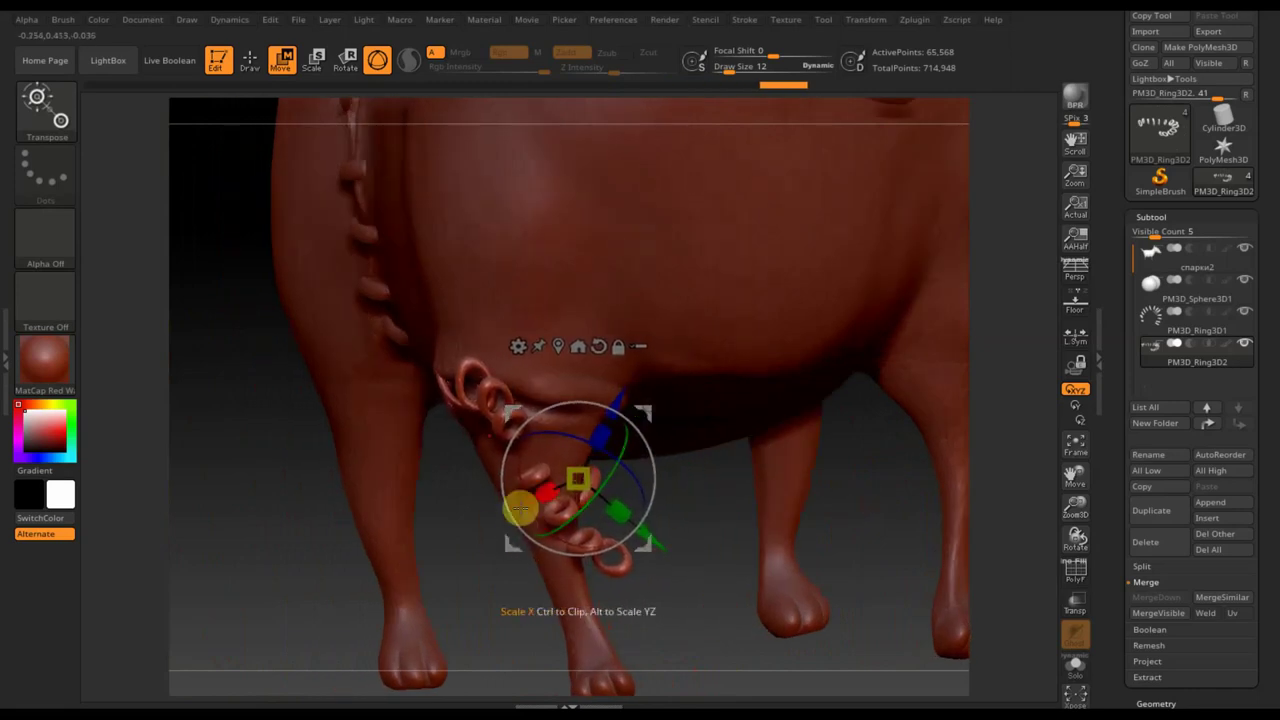
{"action": "mouse_move", "coordinate": [444, 571]}
{"action": "left_mouse_down"}
{"action": "mouse_move", "coordinate": [531, 549]}
{"action": "mouse_move", "coordinate": [651, 434]}
{"action": "mouse_move", "coordinate": [654, 463]}
{"action": "mouse_move", "coordinate": [632, 427]}
{"action": "left_mouse_up"}
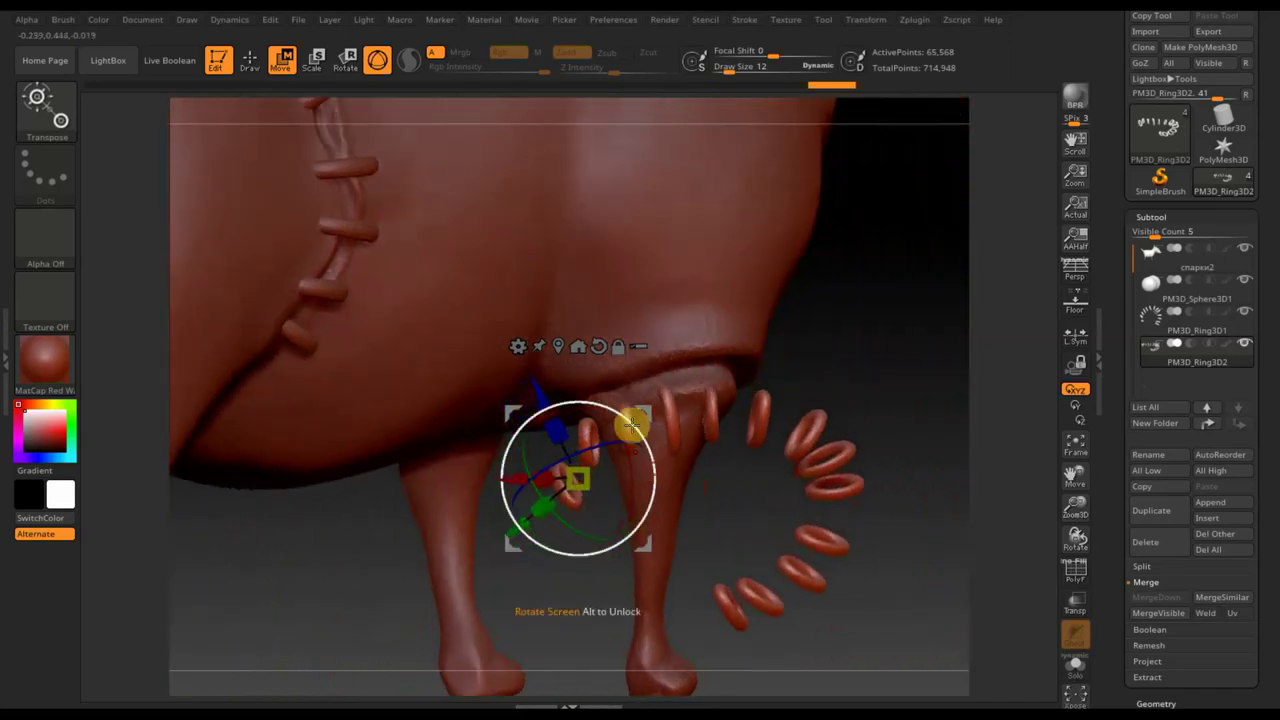
{"action": "mouse_move", "coordinate": [548, 400]}
{"action": "left_mouse_down"}
{"action": "mouse_move", "coordinate": [511, 394]}
{"action": "mouse_move", "coordinate": [513, 361]}
{"action": "left_mouse_up"}
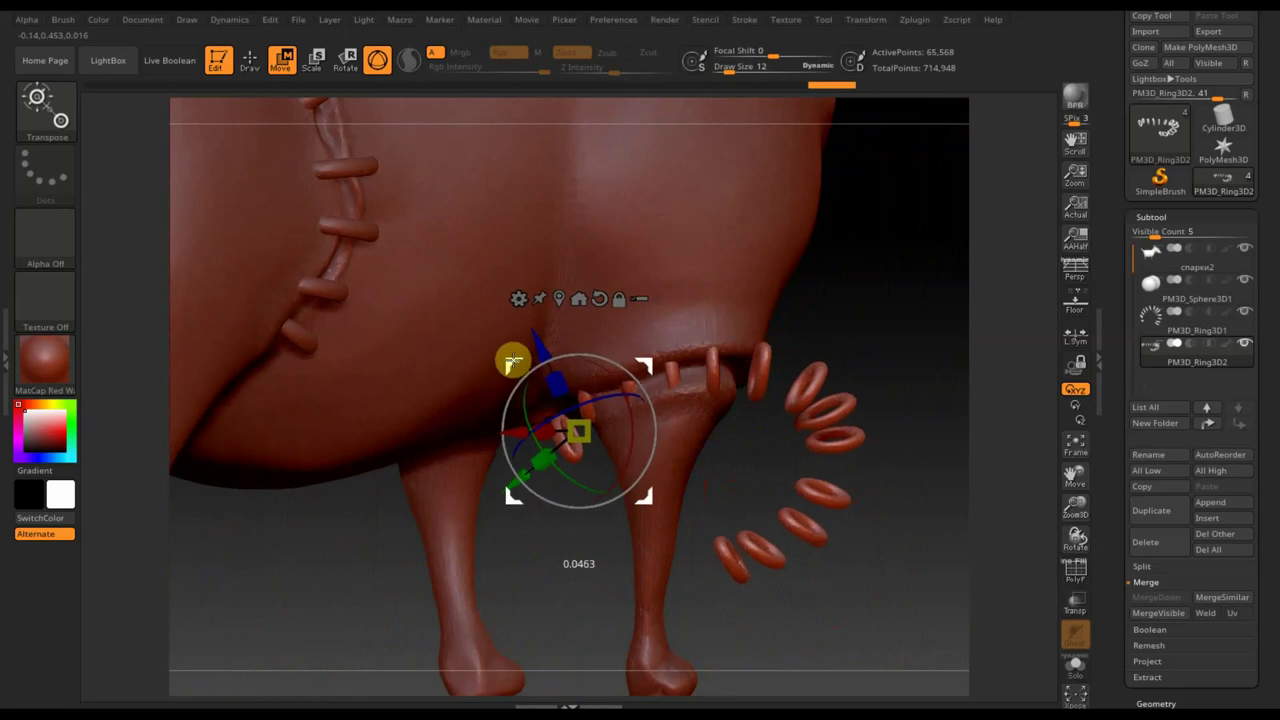
{"action": "left_click_drag", "start_coordinate": [894, 294], "coordinate": [831, 303]}
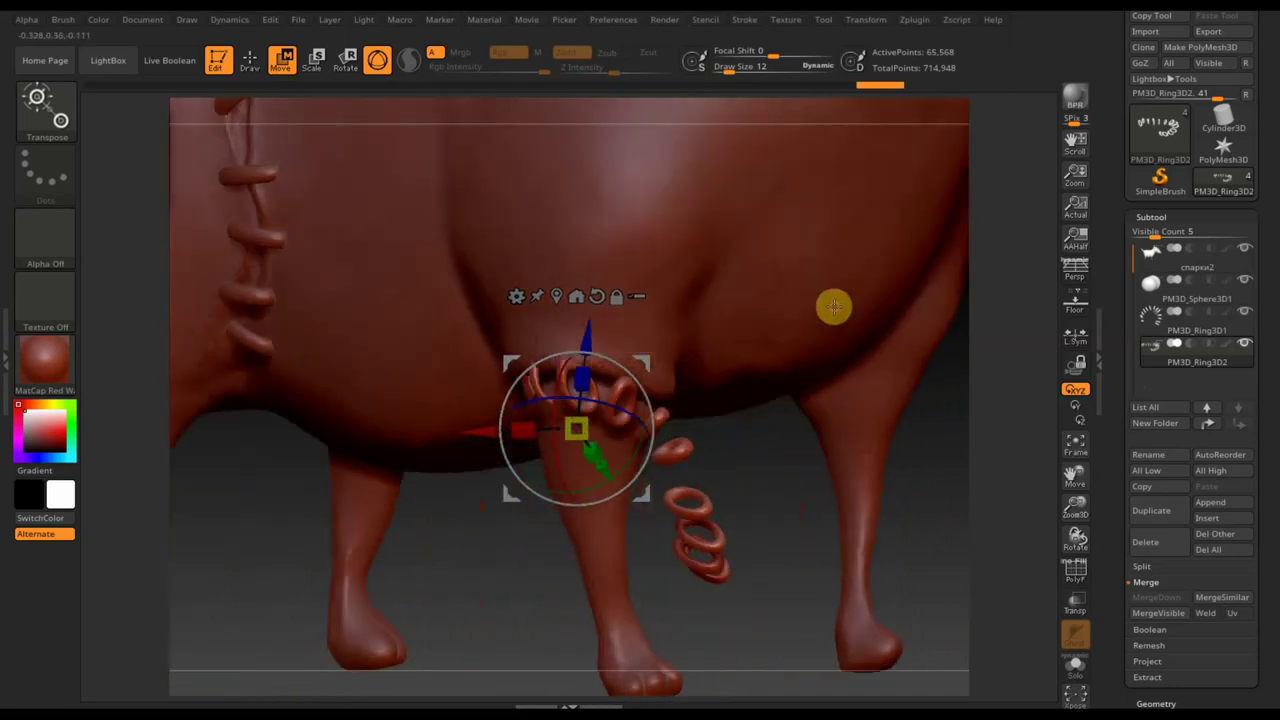
{"action": "left_click_drag", "start_coordinate": [667, 374], "coordinate": [568, 342]}
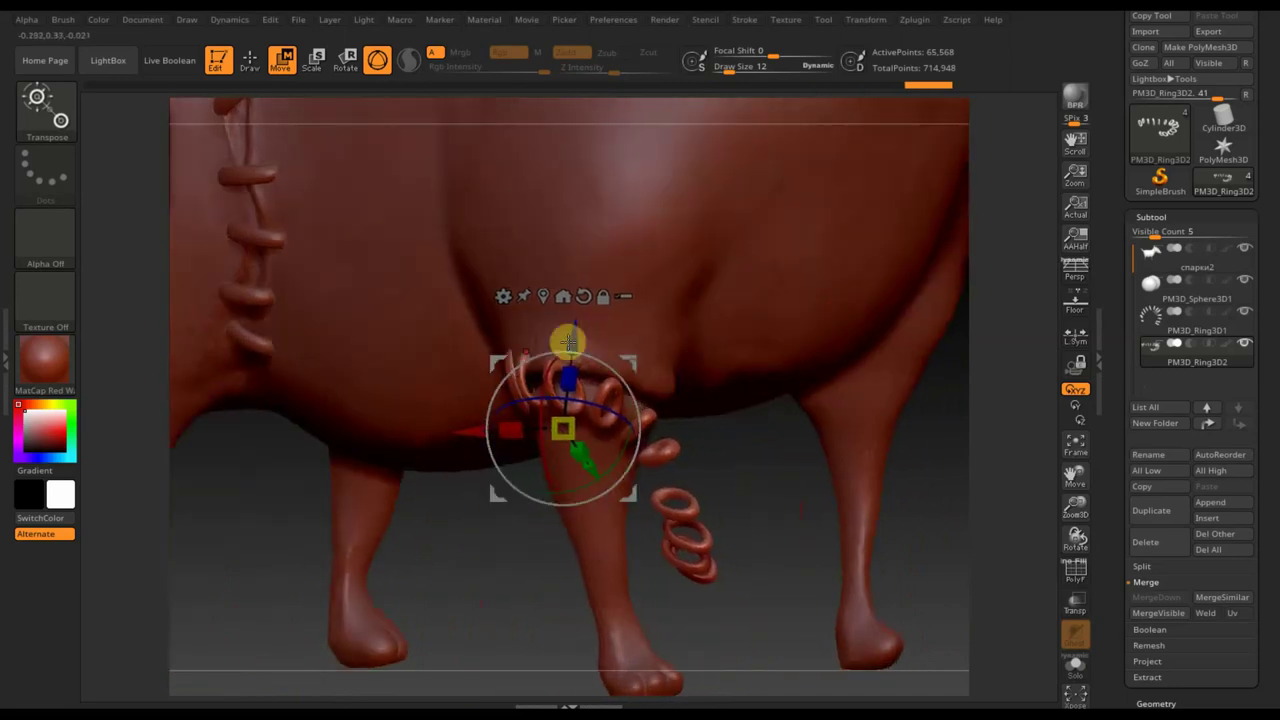
{"action": "left_click", "coordinate": [250, 60]}
{"action": "mouse_move", "coordinate": [728, 434]}
{"action": "left_mouse_down"}
{"action": "mouse_move", "coordinate": [951, 486]}
{"action": "mouse_move", "coordinate": [951, 518]}
{"action": "left_mouse_up"}
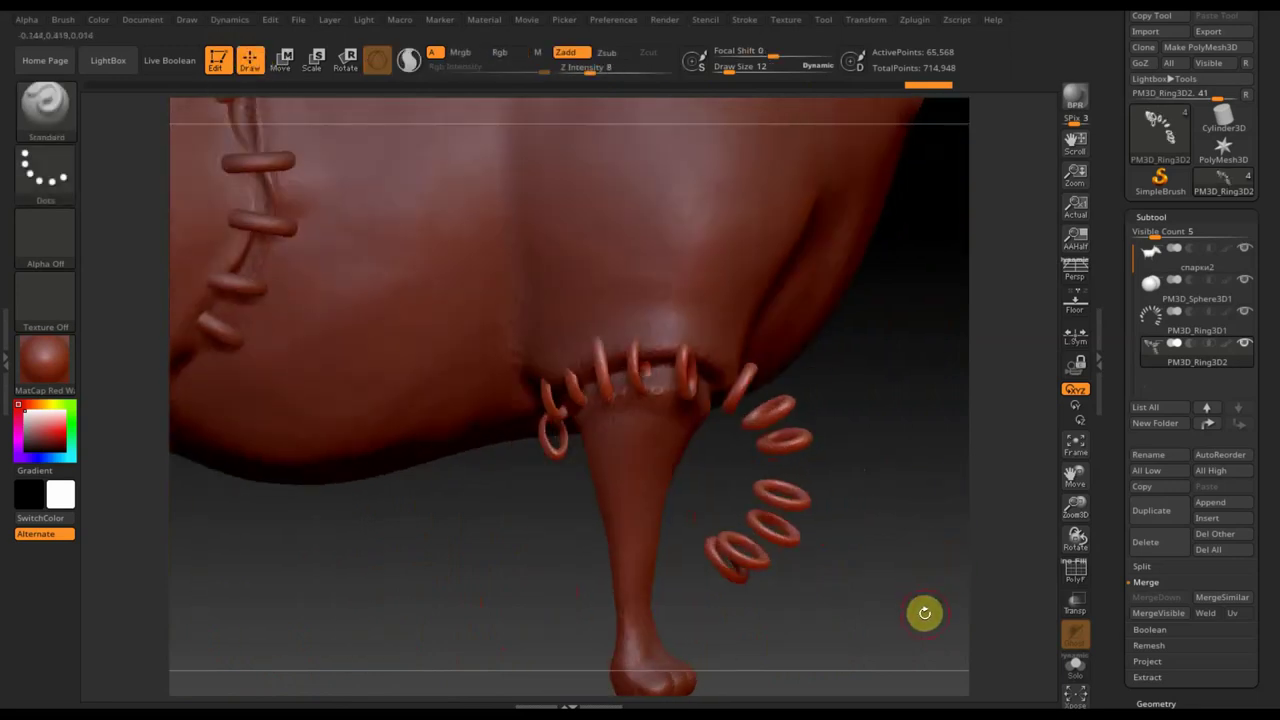
Mask the stray floating rings that sit off the seam
{"action": "key", "text": "ctrl+shift"}
{"action": "left_click_drag", "start_coordinate": [884, 672], "coordinate": [660, 298], "text": "ctrl+shift"}
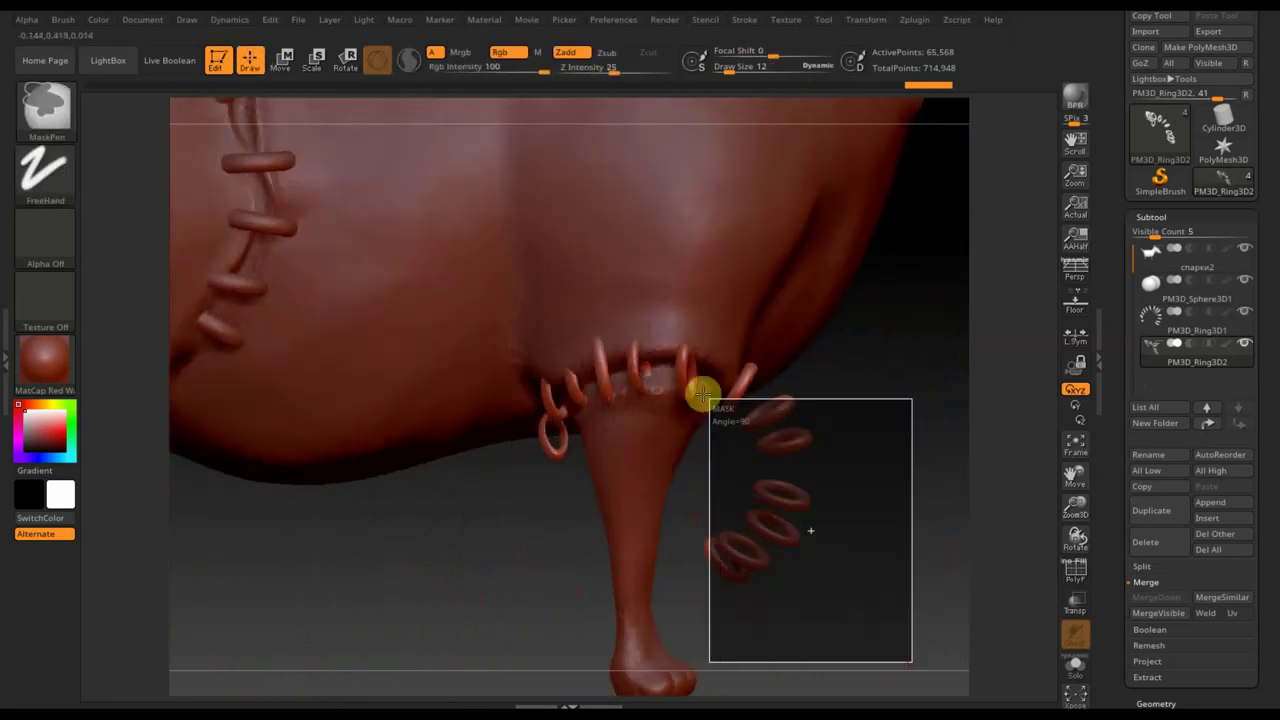
{"action": "key", "text": "ctrl"}
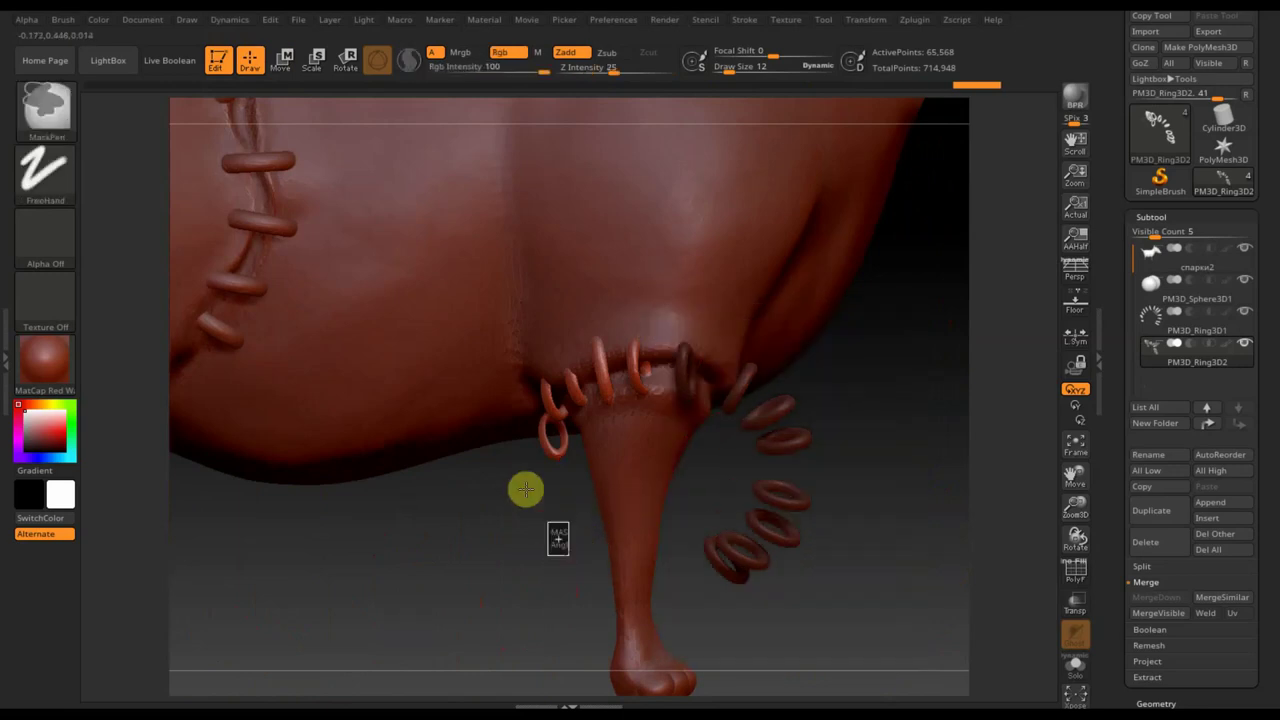
{"action": "left_click_drag", "start_coordinate": [526, 489], "coordinate": [450, 330], "text": "ctrl"}
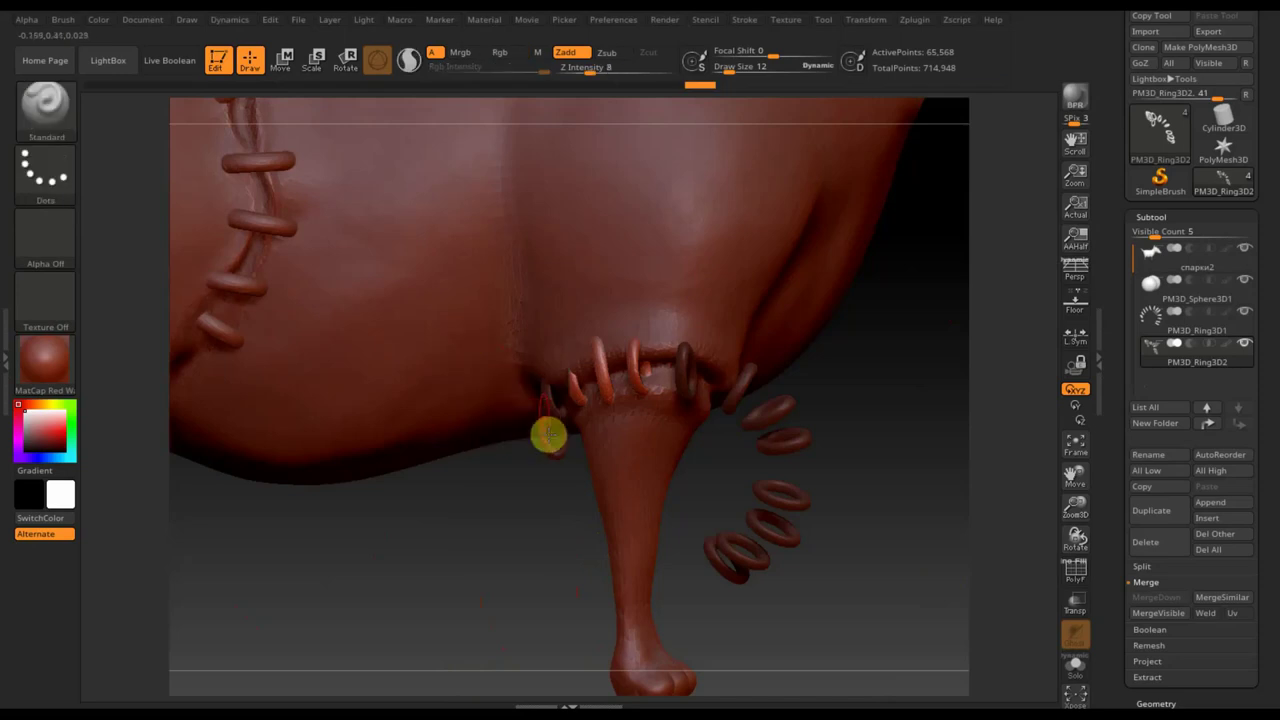
{"action": "key", "text": "ctrl"}
{"action": "mouse_move", "coordinate": [591, 548]}
{"action": "left_mouse_down", "text": "ctrl"}
{"action": "mouse_move", "coordinate": [543, 388]}
{"action": "mouse_move", "coordinate": [520, 371]}
{"action": "left_mouse_up", "text": "ctrl"}
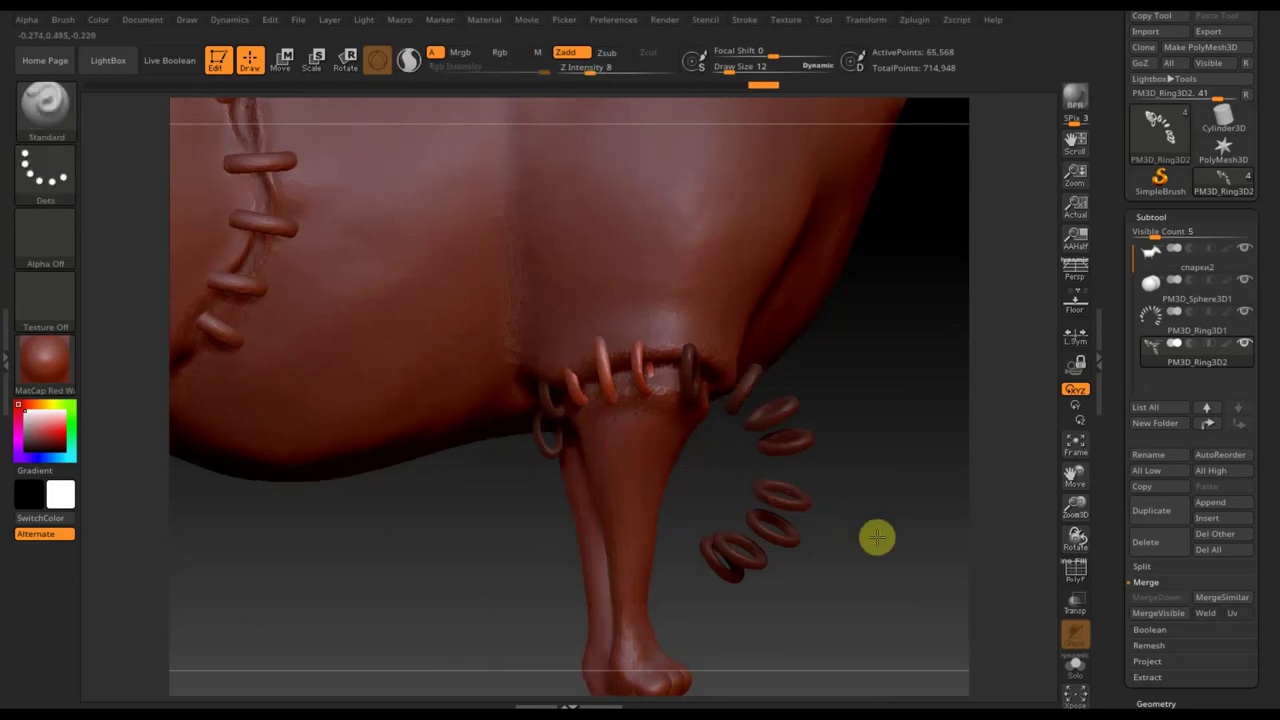
{"action": "left_click_drag", "start_coordinate": [874, 534], "coordinate": [895, 504]}
Hide the floating rings and remove them with Geometry > Modify Topology > Del Hidden
{"action": "key", "text": "ctrl"}
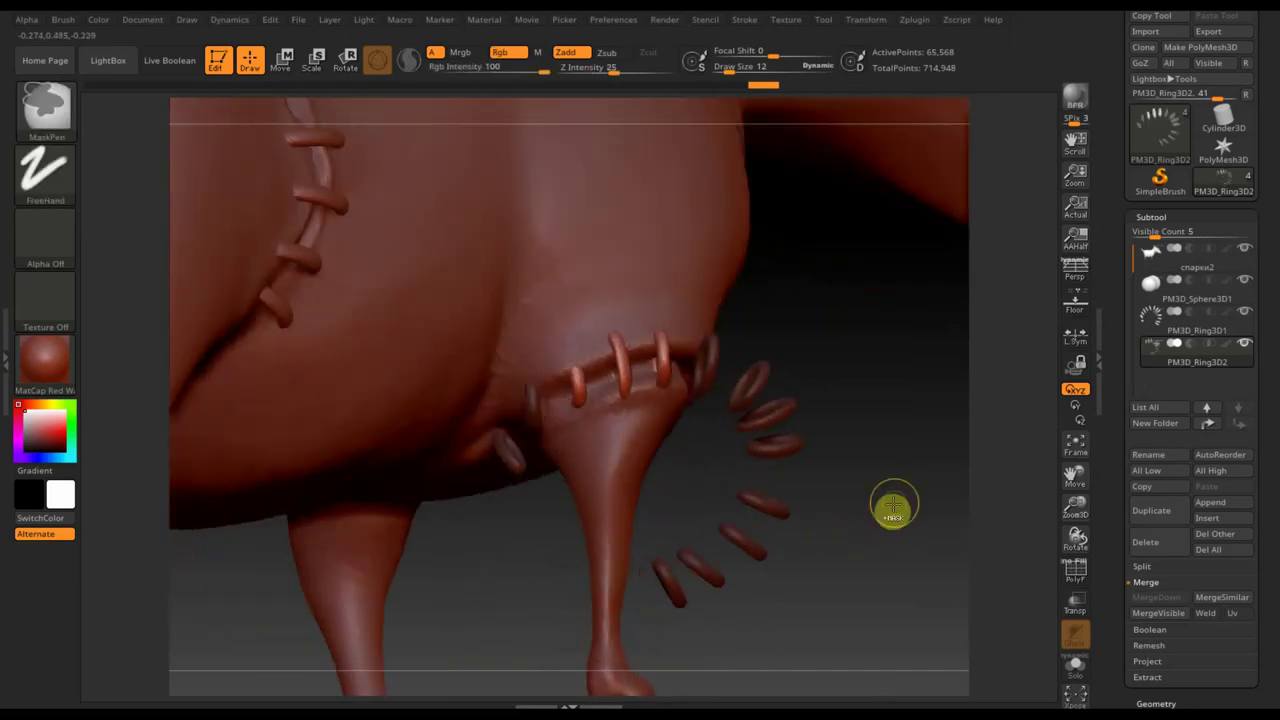
{"action": "left_click", "coordinate": [893, 507], "text": "ctrl"}
{"action": "key", "text": "ctrl+shift"}
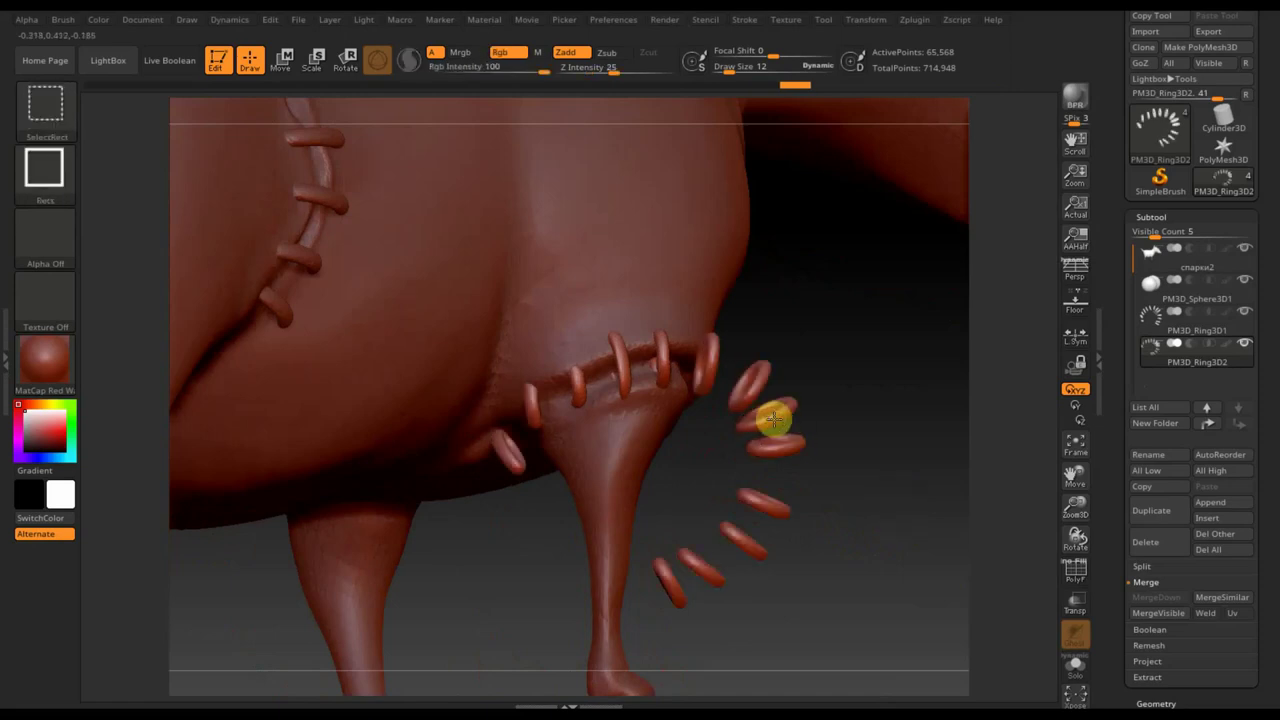
{"action": "left_click", "coordinate": [775, 420], "text": "ctrl+shift"}
{"action": "left_click_drag", "start_coordinate": [775, 420], "coordinate": [860, 508]}
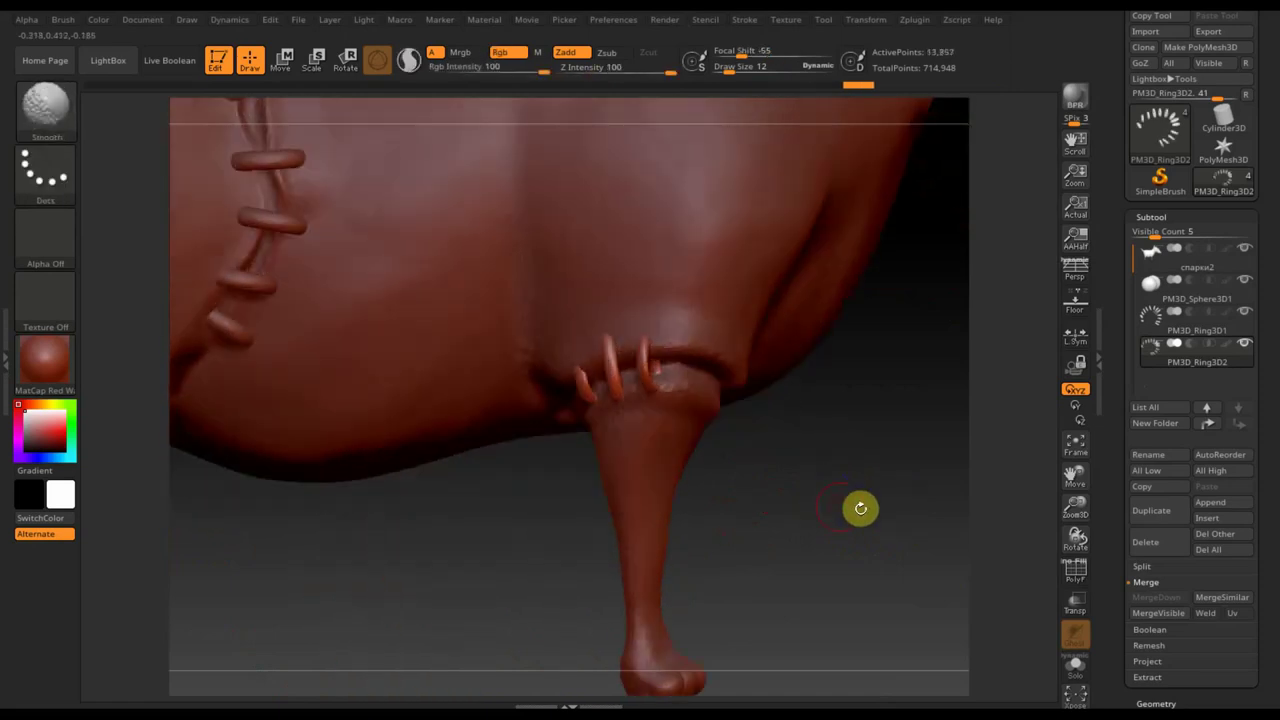
{"action": "left_click", "coordinate": [1160, 703]}
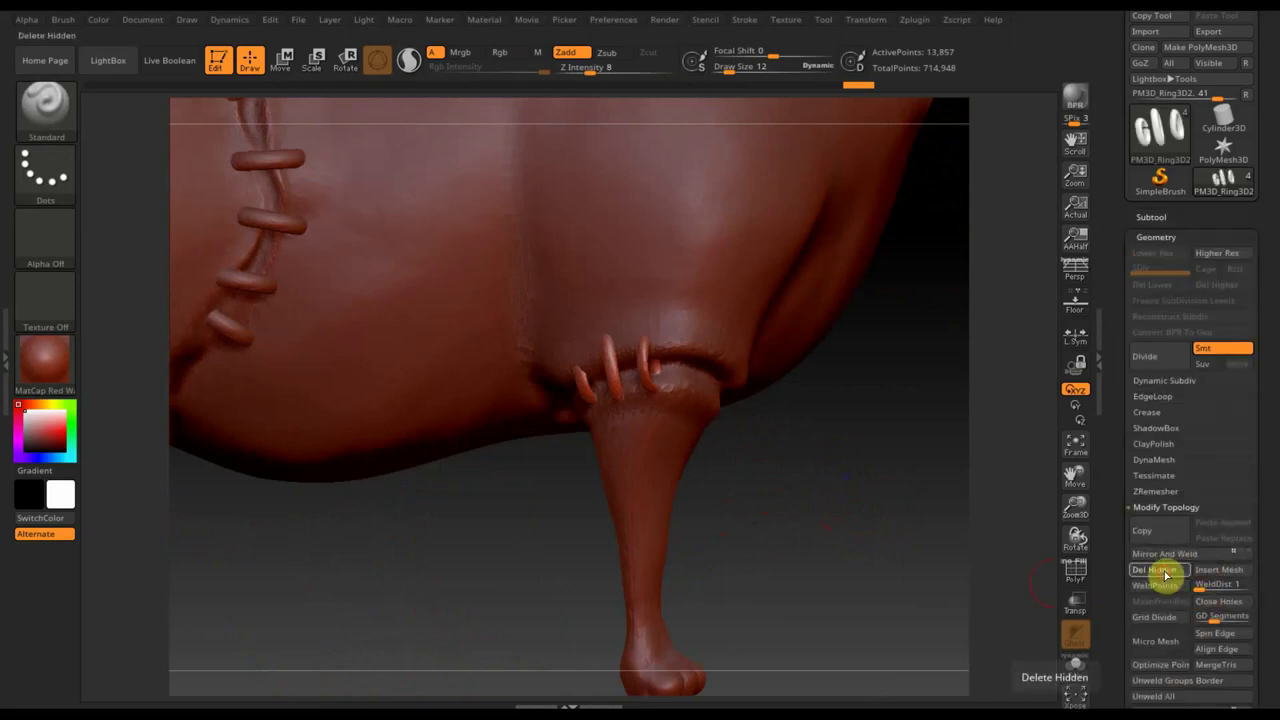
{"action": "left_click", "coordinate": [1165, 575]}
{"action": "left_click_drag", "start_coordinate": [763, 491], "coordinate": [631, 307], "text": "ctrl"}
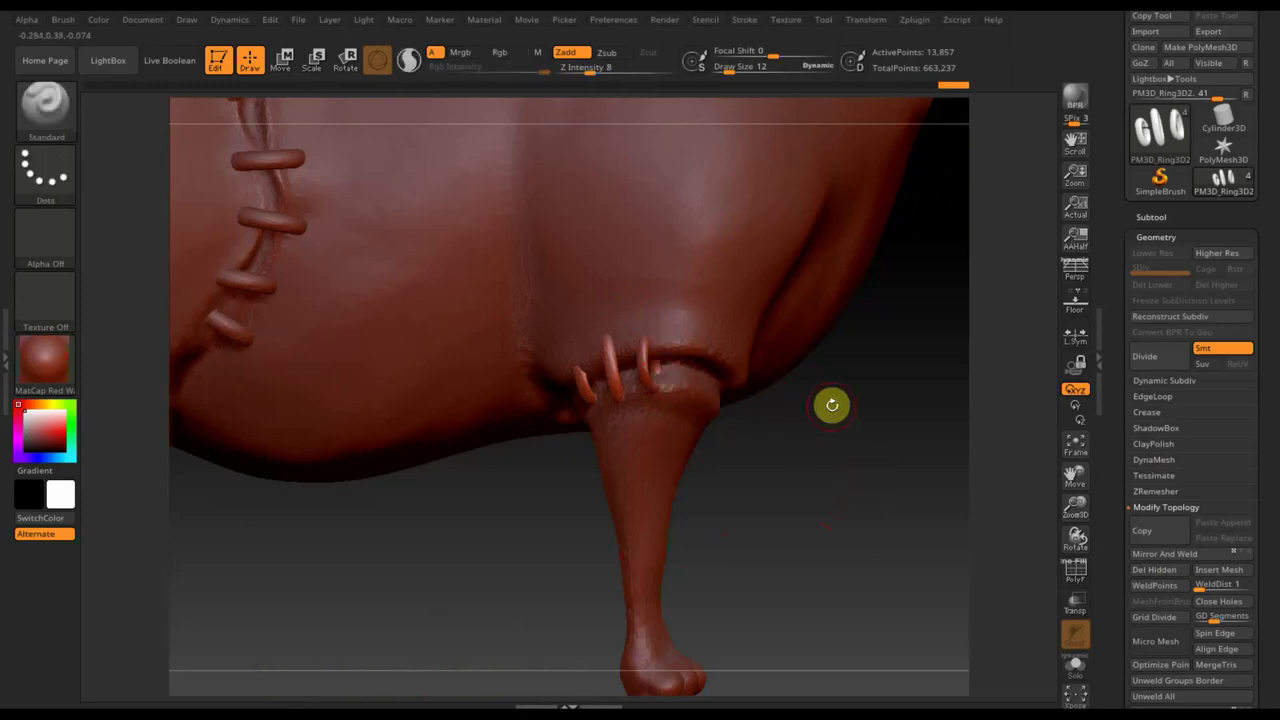
Duplicate the ring subtool to create PM3D_Ring3D3
{"action": "left_click", "coordinate": [1151, 217]}
{"action": "left_click", "coordinate": [1158, 522]}
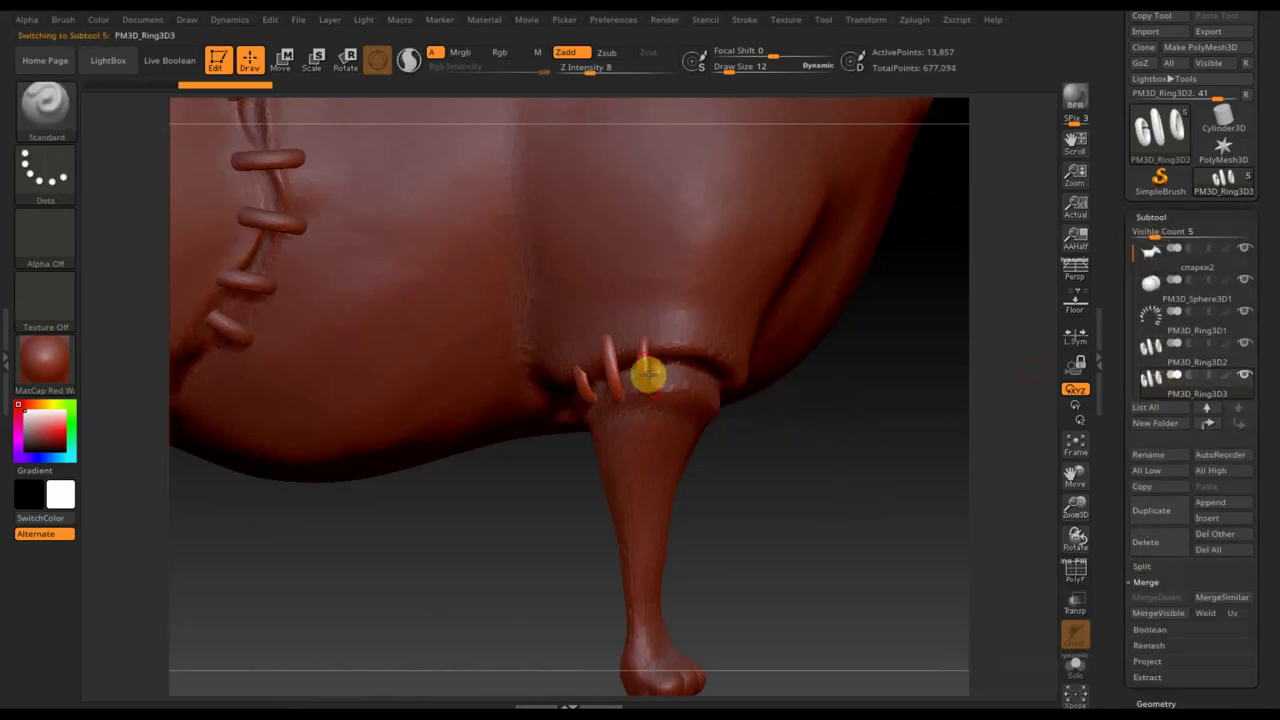
{"action": "left_click", "coordinate": [1156, 704]}
{"action": "left_click", "coordinate": [1168, 508]}
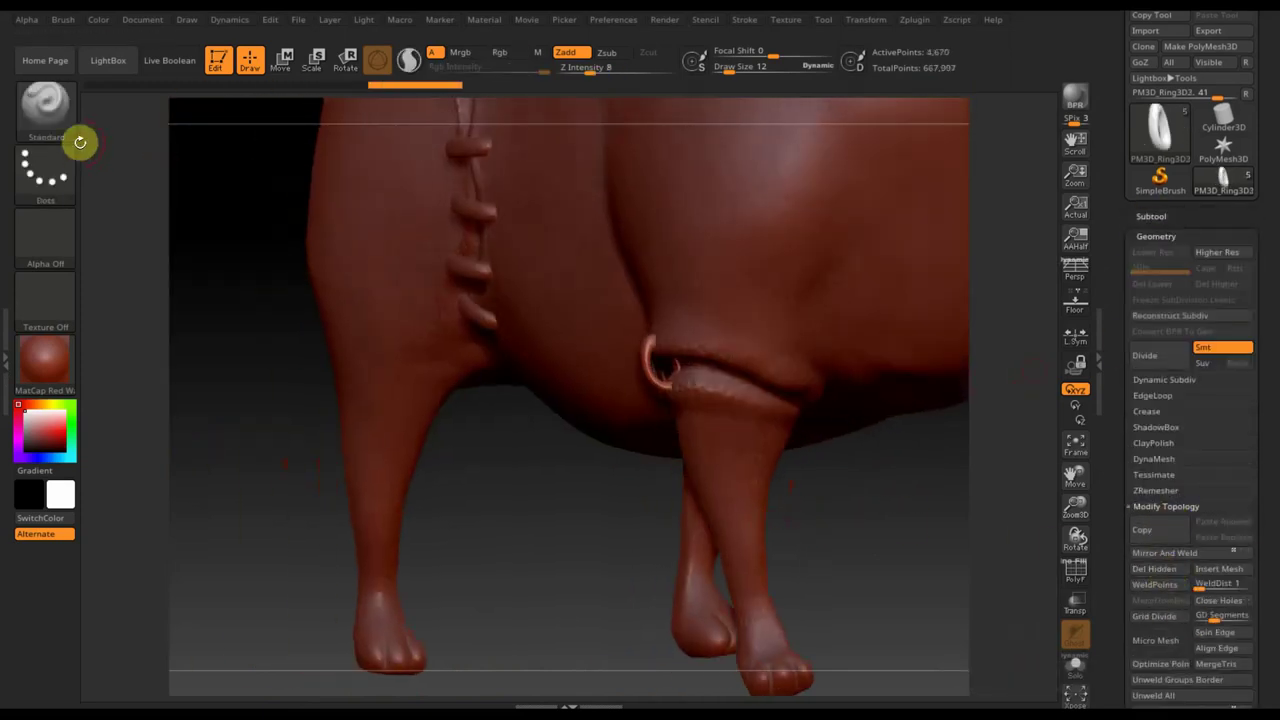
Rotate the PM3D_Ring3D3 copy with the Transpose gizmo to wrap the other front leg
{"action": "key", "text": "w"}
{"action": "mouse_move", "coordinate": [809, 343]}
{"action": "left_mouse_down"}
{"action": "mouse_move", "coordinate": [543, 586]}
{"action": "mouse_move", "coordinate": [897, 573]}
{"action": "mouse_move", "coordinate": [506, 363]}
{"action": "mouse_move", "coordinate": [666, 391]}
{"action": "mouse_move", "coordinate": [669, 434]}
{"action": "mouse_move", "coordinate": [596, 385]}
{"action": "left_mouse_up"}
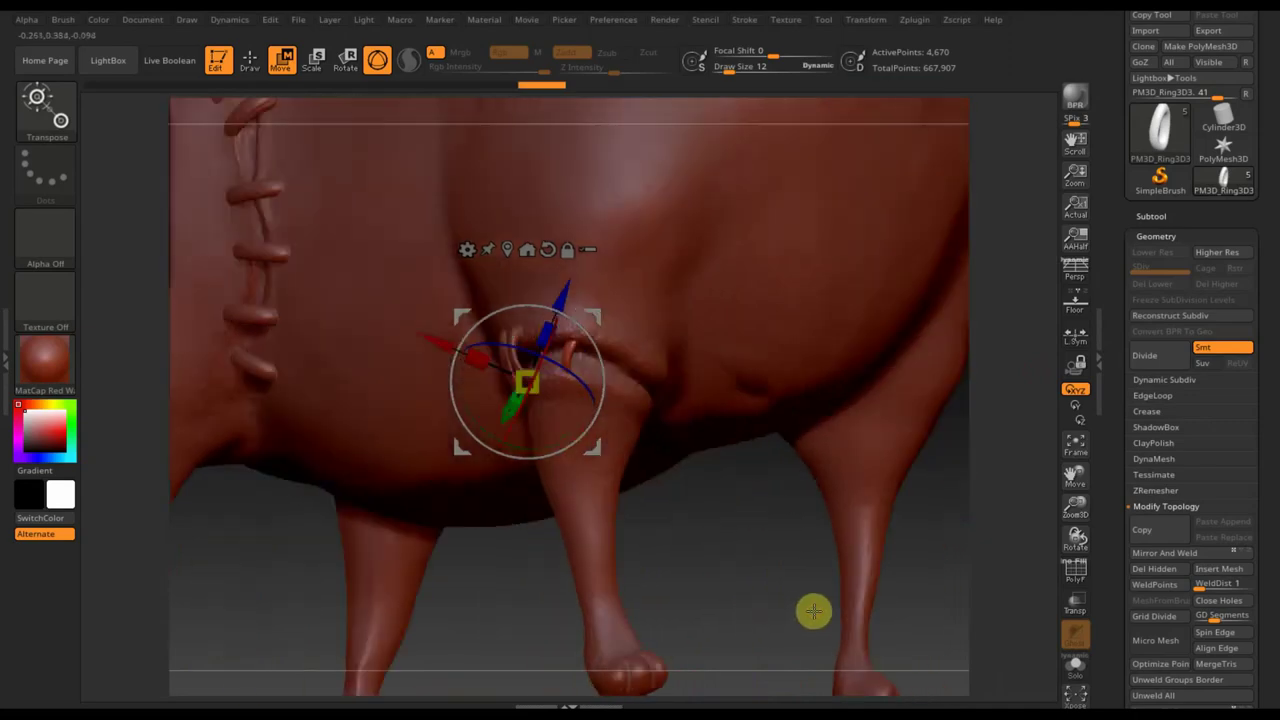
{"action": "mouse_move", "coordinate": [813, 611]}
{"action": "left_mouse_down"}
{"action": "mouse_move", "coordinate": [594, 314]}
{"action": "mouse_move", "coordinate": [731, 423]}
{"action": "mouse_move", "coordinate": [586, 319]}
{"action": "mouse_move", "coordinate": [609, 286]}
{"action": "left_mouse_up"}
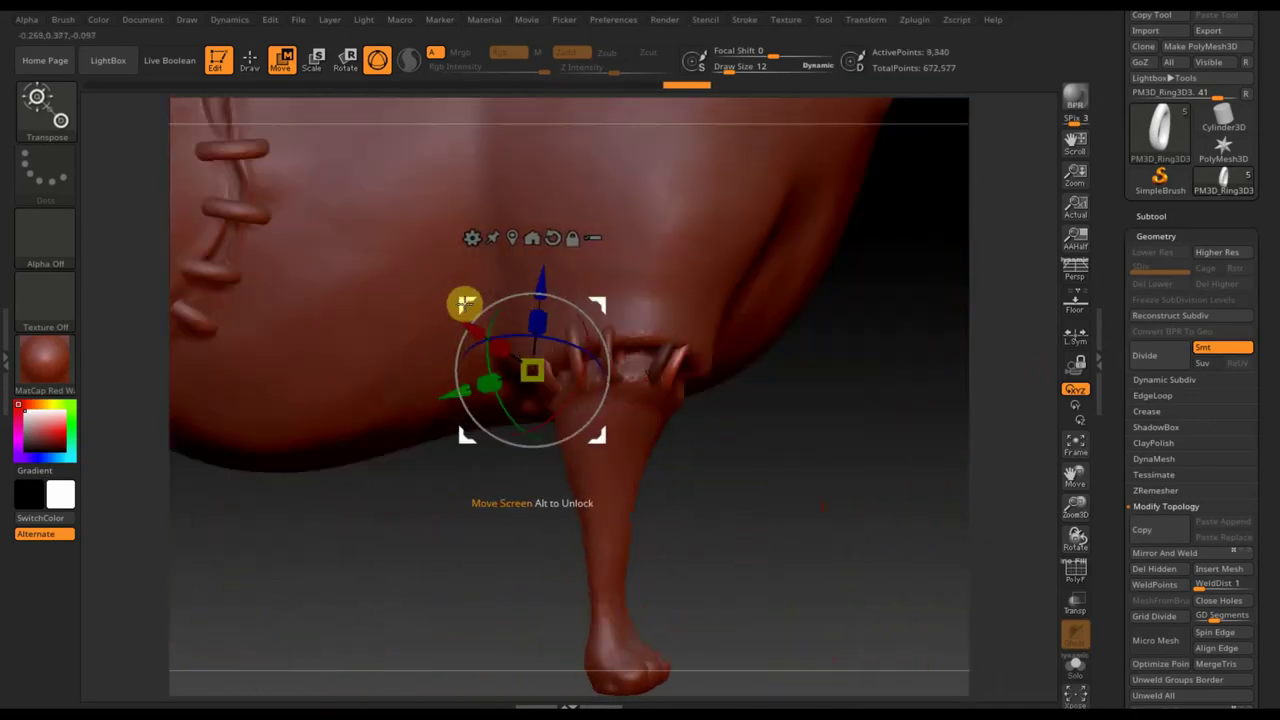
{"action": "left_click_drag", "start_coordinate": [463, 300], "coordinate": [573, 358]}
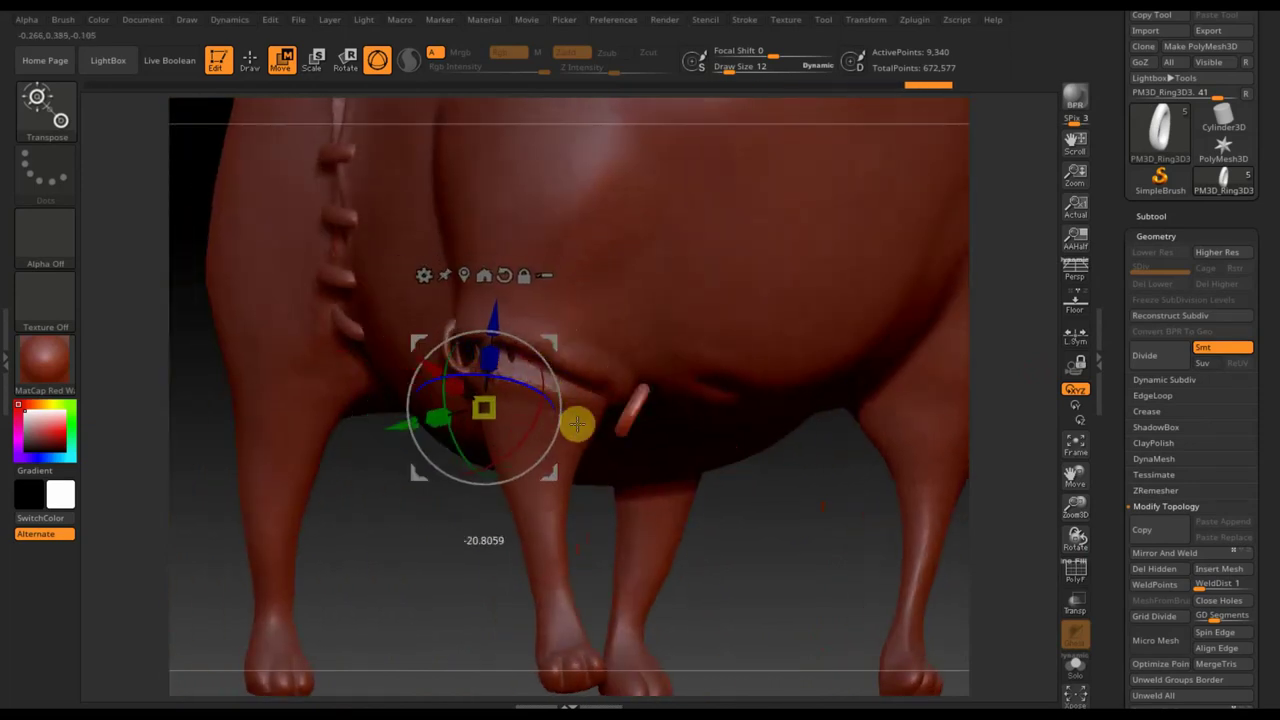
{"action": "mouse_move", "coordinate": [577, 424]}
{"action": "left_mouse_down"}
{"action": "mouse_move", "coordinate": [517, 343]}
{"action": "mouse_move", "coordinate": [457, 312]}
{"action": "left_mouse_up"}
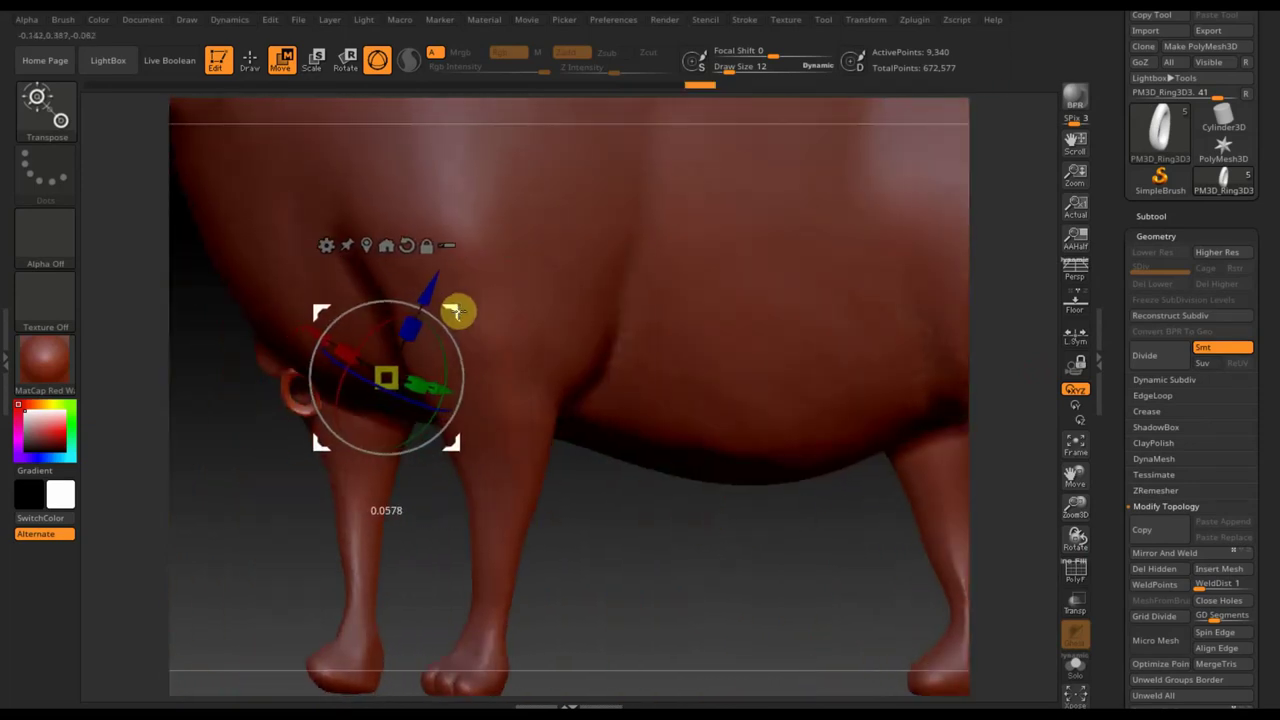
{"action": "left_click_drag", "start_coordinate": [446, 369], "coordinate": [451, 280]}
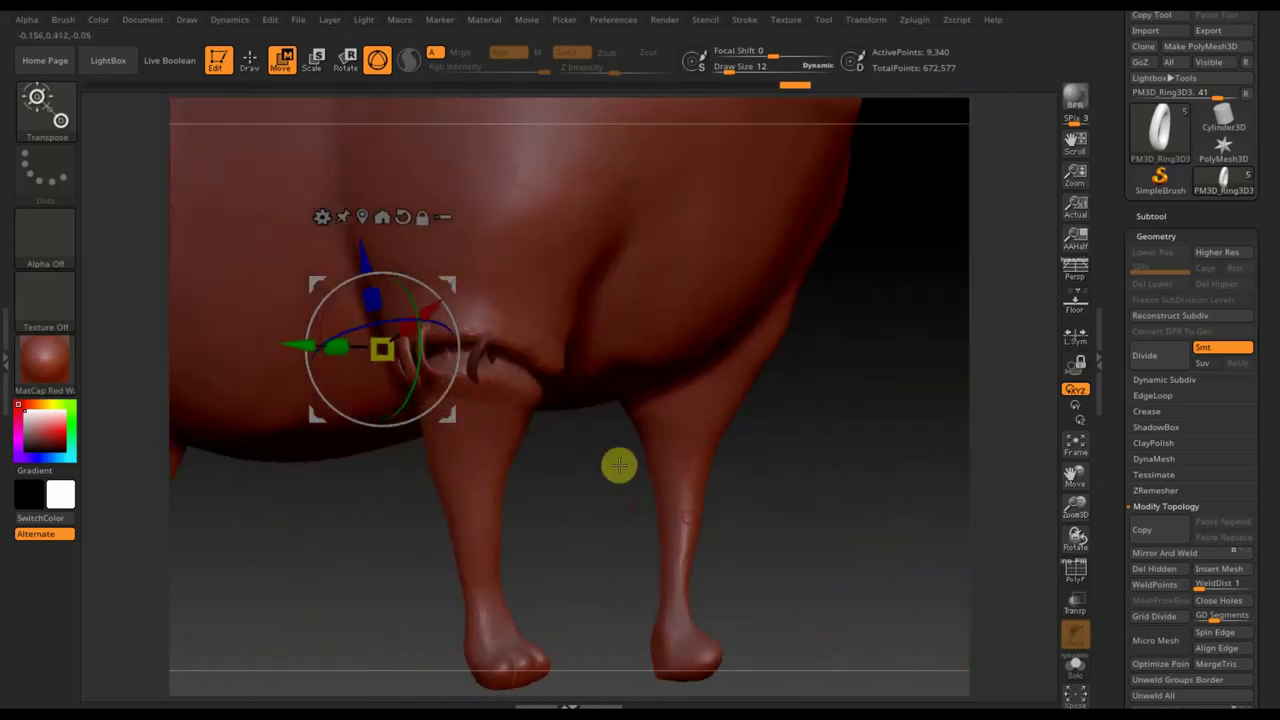
{"action": "left_click_drag", "start_coordinate": [619, 465], "coordinate": [563, 391]}
{"action": "mouse_move", "coordinate": [440, 310]}
{"action": "left_mouse_down"}
{"action": "mouse_move", "coordinate": [430, 287]}
{"action": "mouse_move", "coordinate": [677, 526]}
{"action": "left_mouse_up"}
{"action": "left_click_drag", "start_coordinate": [400, 300], "coordinate": [360, 263]}
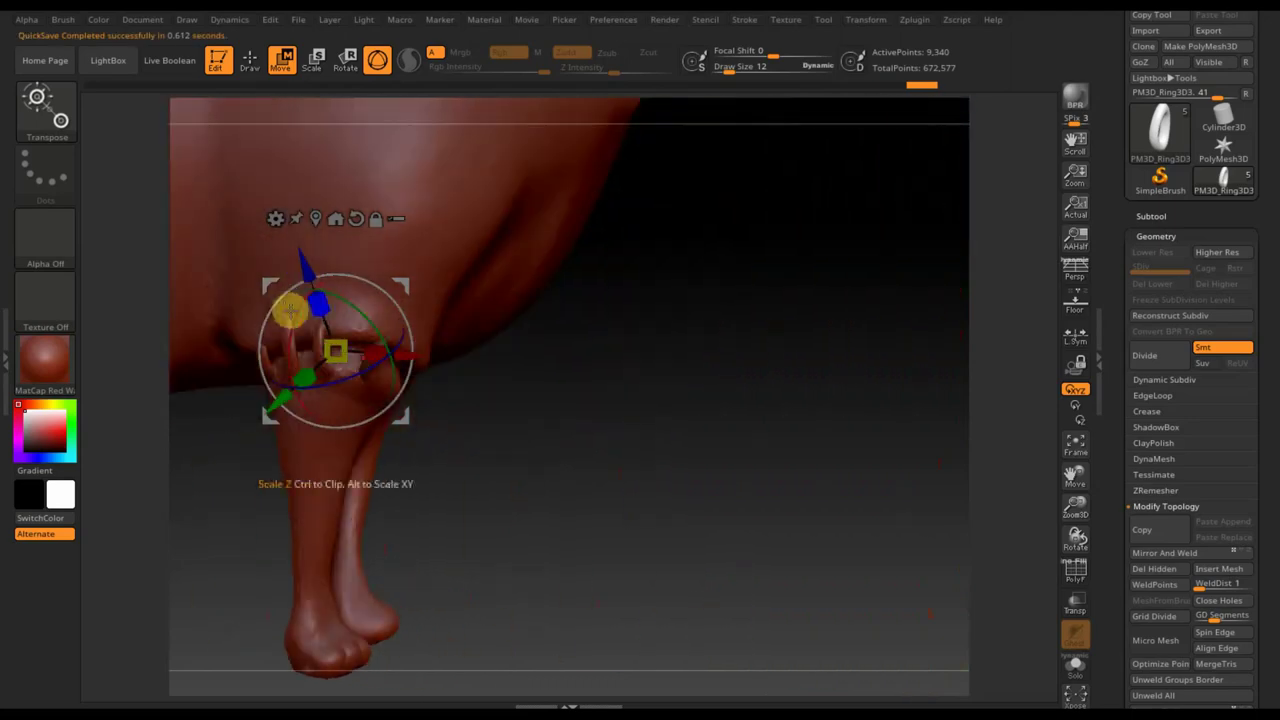
Move the ring down and left onto the leg seam, then return to Draw mode
{"action": "left_click_drag", "start_coordinate": [290, 311], "coordinate": [291, 371]}
{"action": "mouse_move", "coordinate": [449, 460]}
{"action": "left_mouse_down"}
{"action": "mouse_move", "coordinate": [589, 491]}
{"action": "mouse_move", "coordinate": [602, 509]}
{"action": "left_mouse_up"}
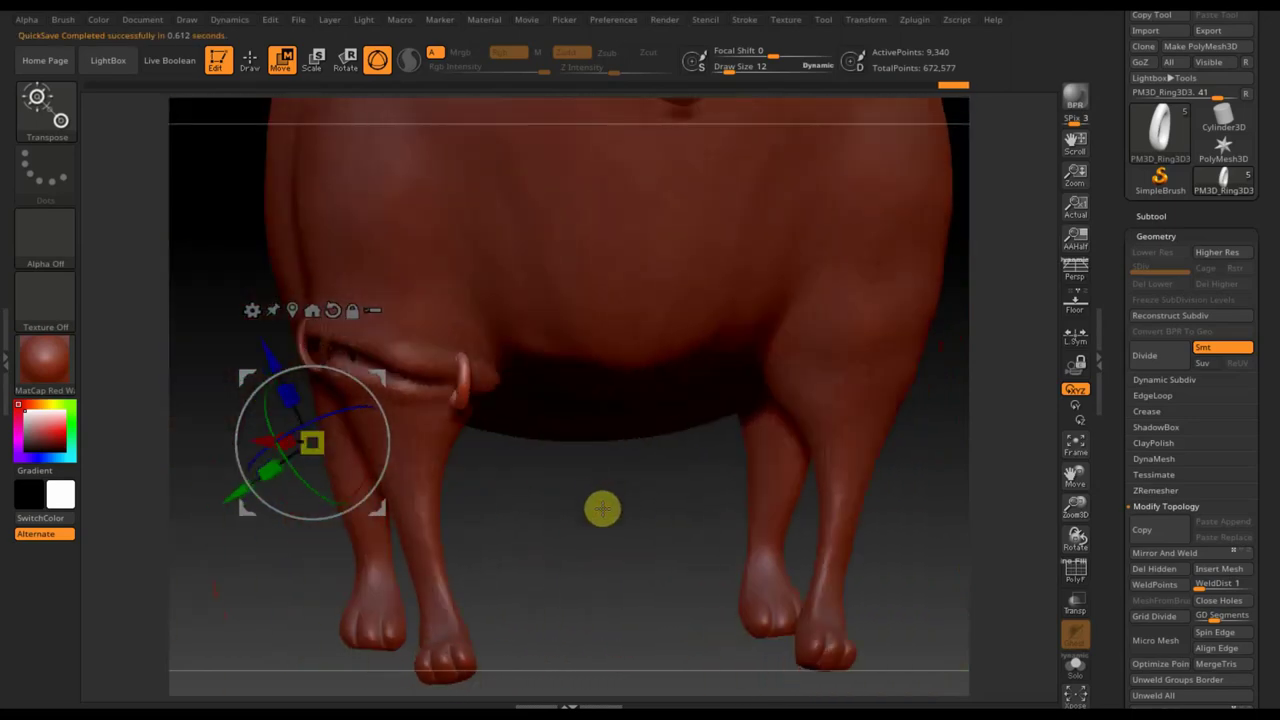
{"action": "left_click_drag", "start_coordinate": [380, 371], "coordinate": [323, 366]}
{"action": "mouse_move", "coordinate": [589, 491]}
{"action": "left_mouse_down"}
{"action": "mouse_move", "coordinate": [616, 489]}
{"action": "mouse_move", "coordinate": [600, 403]}
{"action": "mouse_move", "coordinate": [257, 294]}
{"action": "left_mouse_up"}
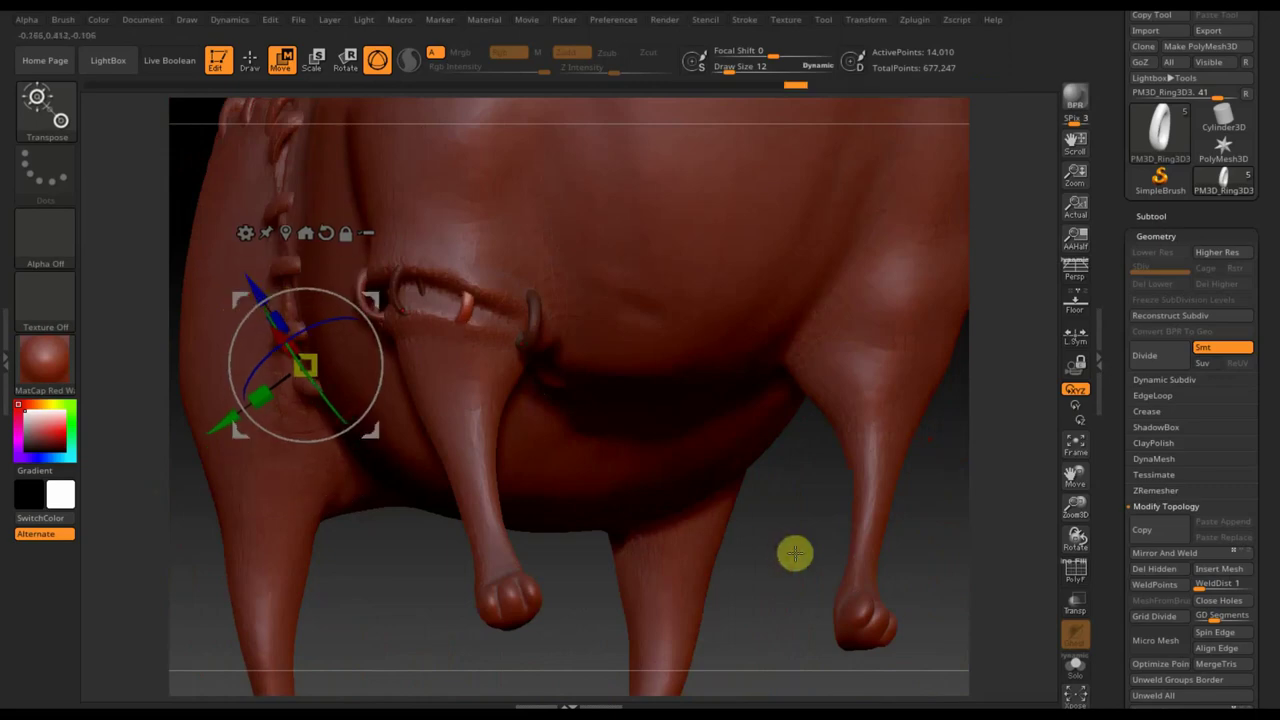
{"action": "left_click_drag", "start_coordinate": [795, 553], "coordinate": [209, 109]}
{"action": "left_click", "coordinate": [250, 60]}
{"action": "left_click_drag", "start_coordinate": [646, 586], "coordinate": [180, 80]}
Pick the Move Topological brush and select the PM3D_Ring3D2 and Ring3D3 leg stitches
{"action": "key", "text": "b"}
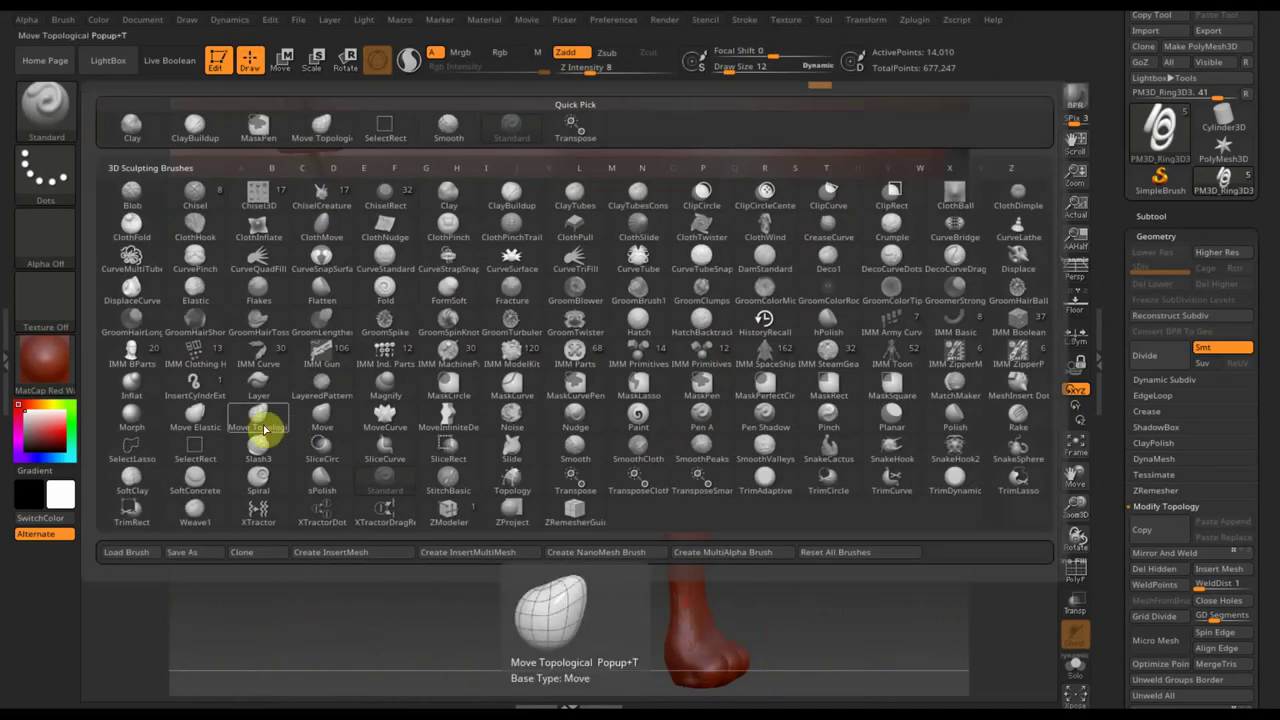
{"action": "left_click", "coordinate": [260, 425]}
{"action": "mouse_move", "coordinate": [766, 404]}
{"action": "left_mouse_down"}
{"action": "mouse_move", "coordinate": [808, 429]}
{"action": "mouse_move", "coordinate": [635, 372]}
{"action": "left_mouse_up"}
{"action": "left_click_drag", "start_coordinate": [631, 322], "coordinate": [609, 362]}
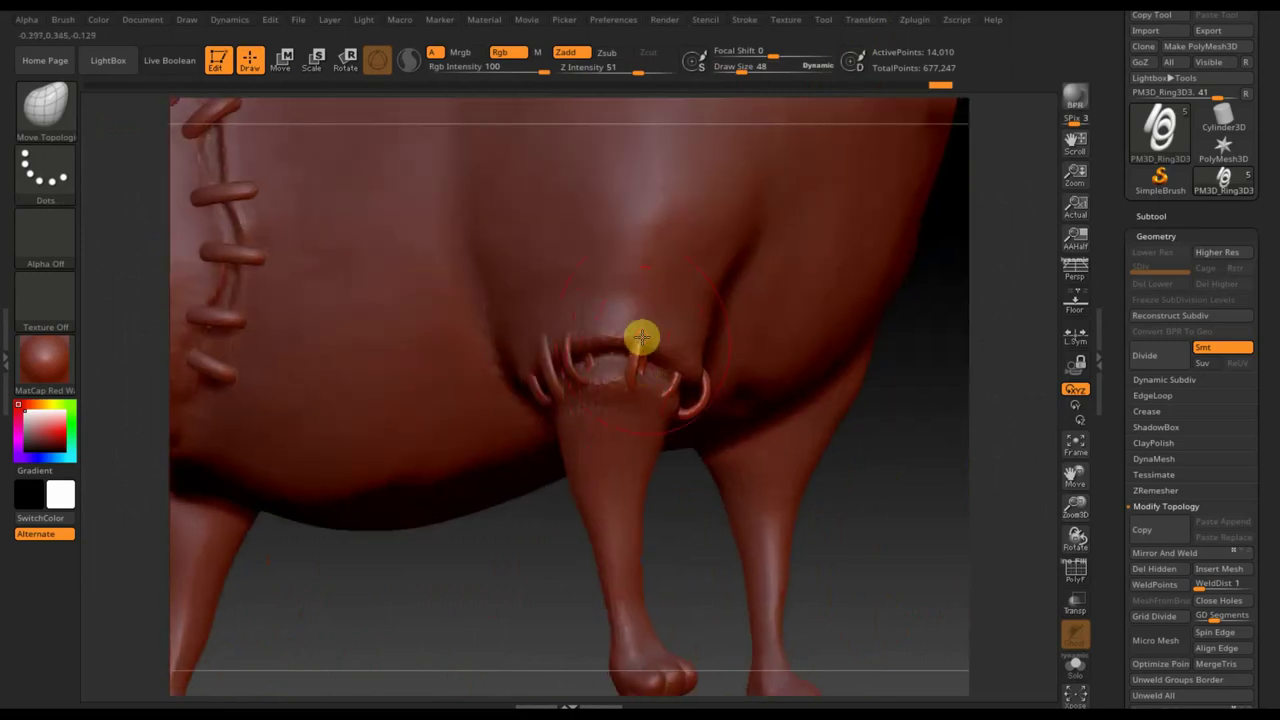
{"action": "left_click", "coordinate": [1152, 215]}
{"action": "left_click", "coordinate": [605, 340], "text": "alt"}
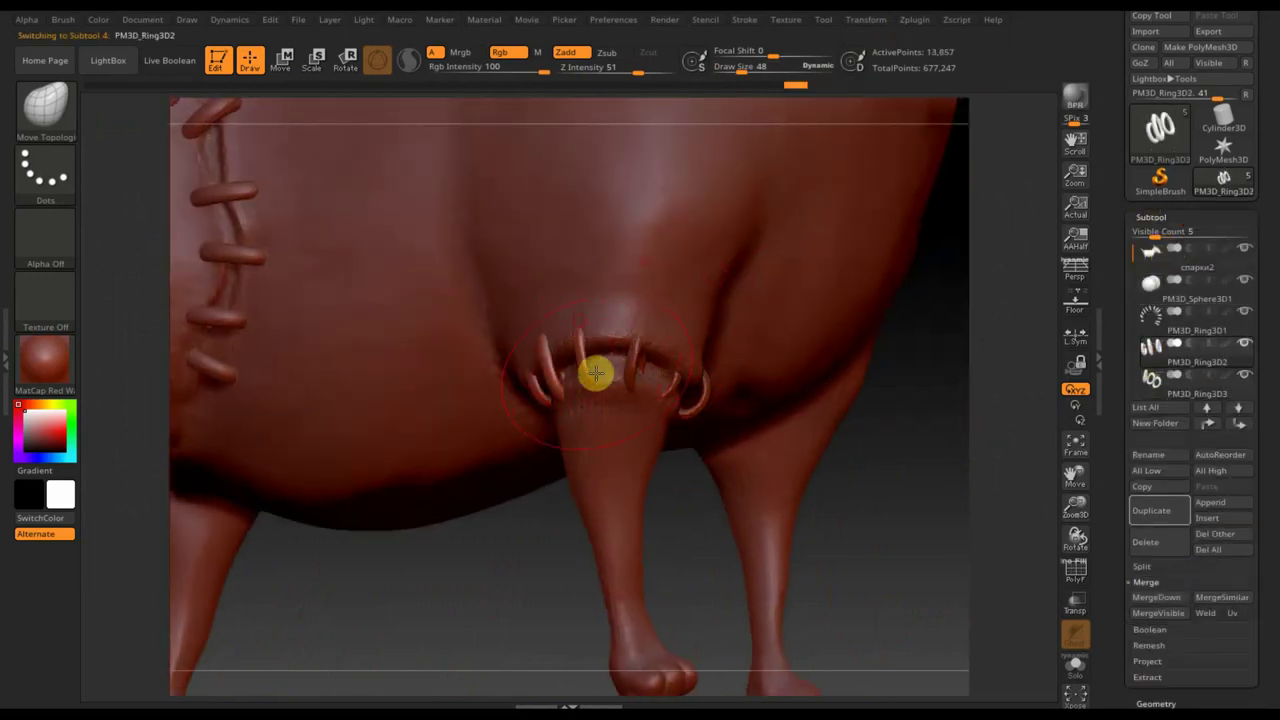
{"action": "left_click", "coordinate": [737, 411], "text": "alt"}
{"action": "mouse_move", "coordinate": [681, 393]}
{"action": "left_mouse_down"}
{"action": "mouse_move", "coordinate": [763, 400]}
{"action": "mouse_move", "coordinate": [714, 419]}
{"action": "left_mouse_up"}
{"action": "mouse_move", "coordinate": [518, 400]}
{"action": "left_mouse_down"}
{"action": "mouse_move", "coordinate": [689, 429]}
{"action": "mouse_move", "coordinate": [1109, 337]}
{"action": "left_mouse_up"}
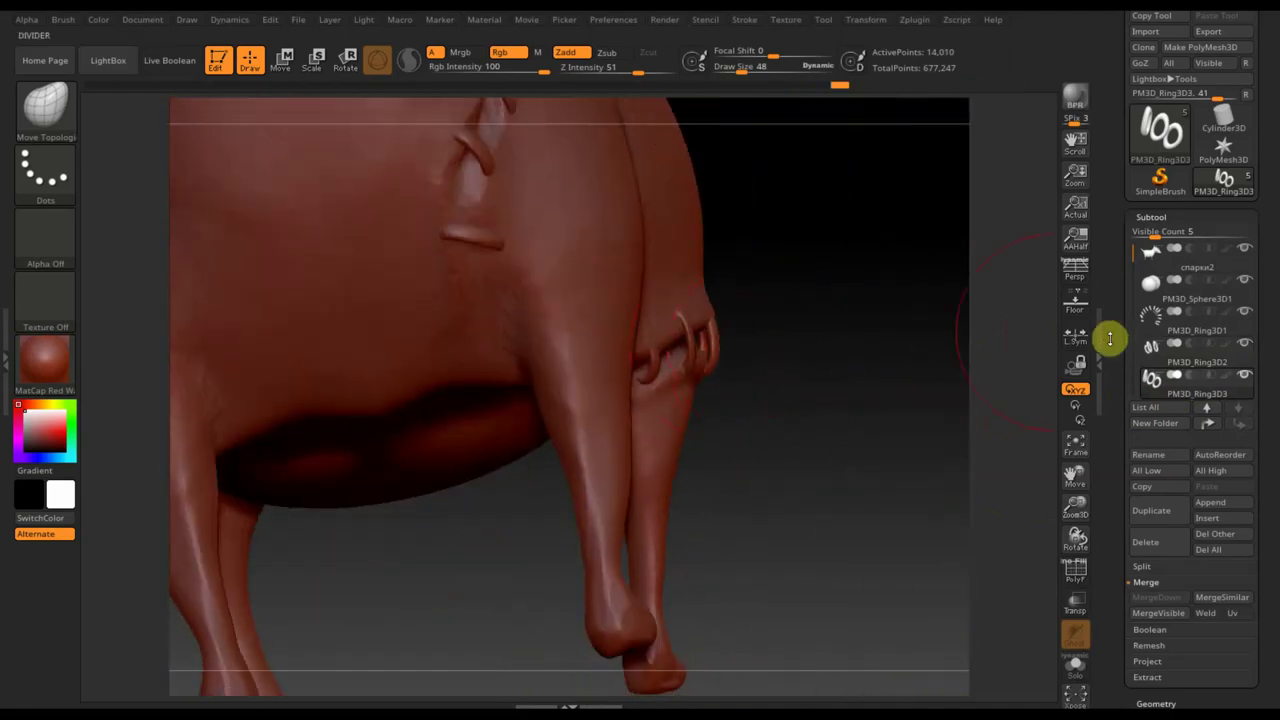
Reduce Draw Size to 21 and work on the Ring3D3 and Ring3D2 leg stitches
{"action": "left_click", "coordinate": [706, 315], "text": "alt"}
{"action": "mouse_move", "coordinate": [748, 70]}
{"action": "left_mouse_down"}
{"action": "mouse_move", "coordinate": [731, 70]}
{"action": "mouse_move", "coordinate": [752, 70]}
{"action": "left_mouse_up"}
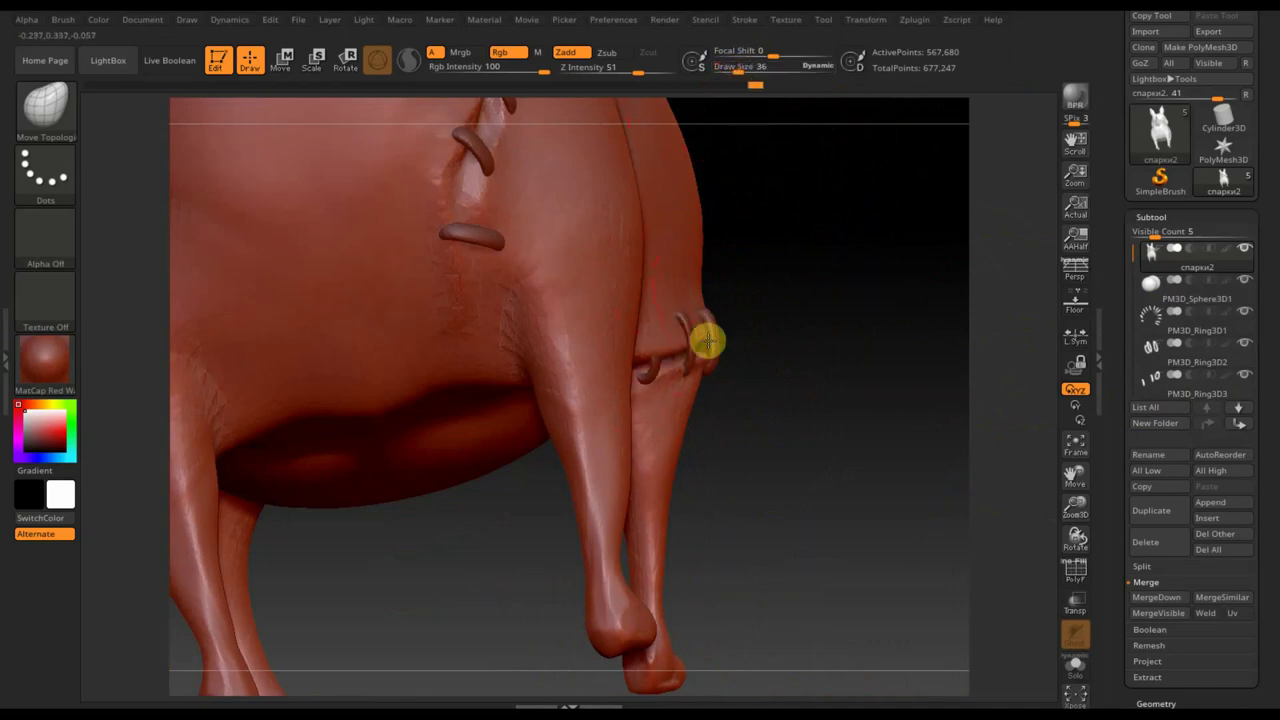
{"action": "mouse_move", "coordinate": [707, 341]}
{"action": "left_mouse_down"}
{"action": "mouse_move", "coordinate": [729, 371]}
{"action": "mouse_move", "coordinate": [772, 386]}
{"action": "mouse_move", "coordinate": [834, 517]}
{"action": "mouse_move", "coordinate": [734, 386]}
{"action": "left_mouse_up"}
{"action": "left_click", "coordinate": [838, 410], "text": "alt"}
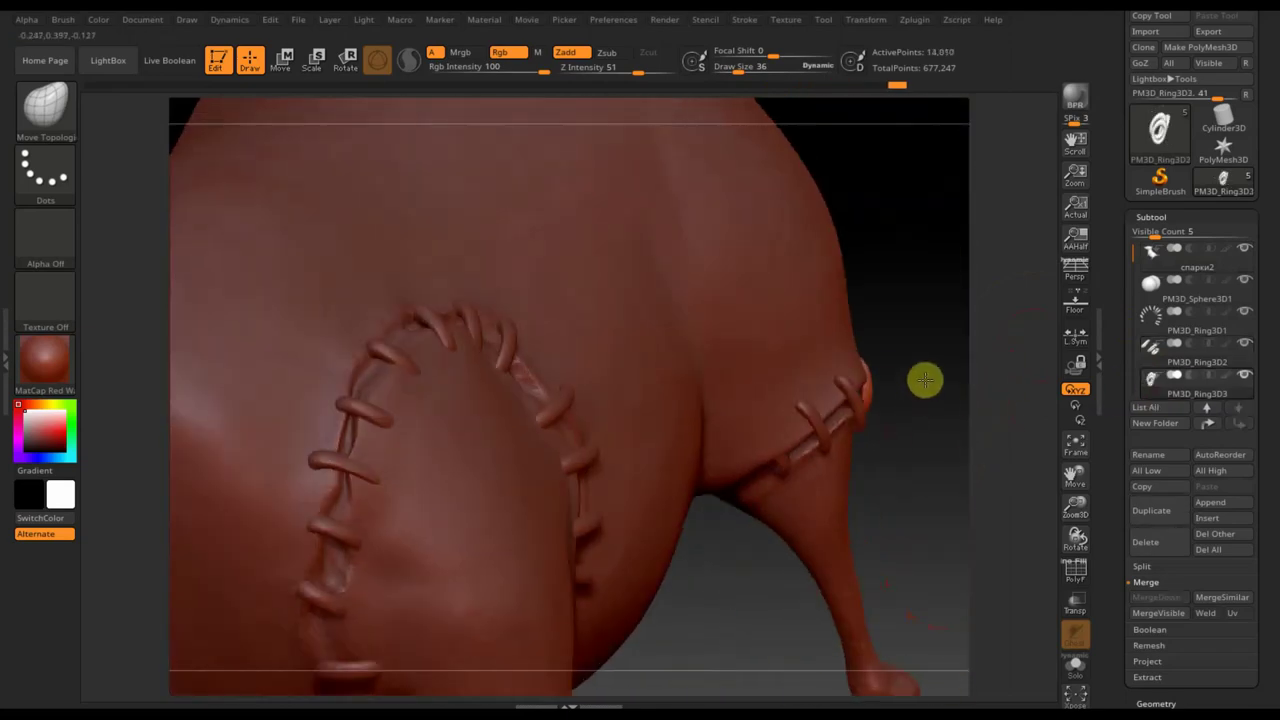
{"action": "left_click", "coordinate": [871, 399], "text": "alt"}
{"action": "type", "text": "21"}
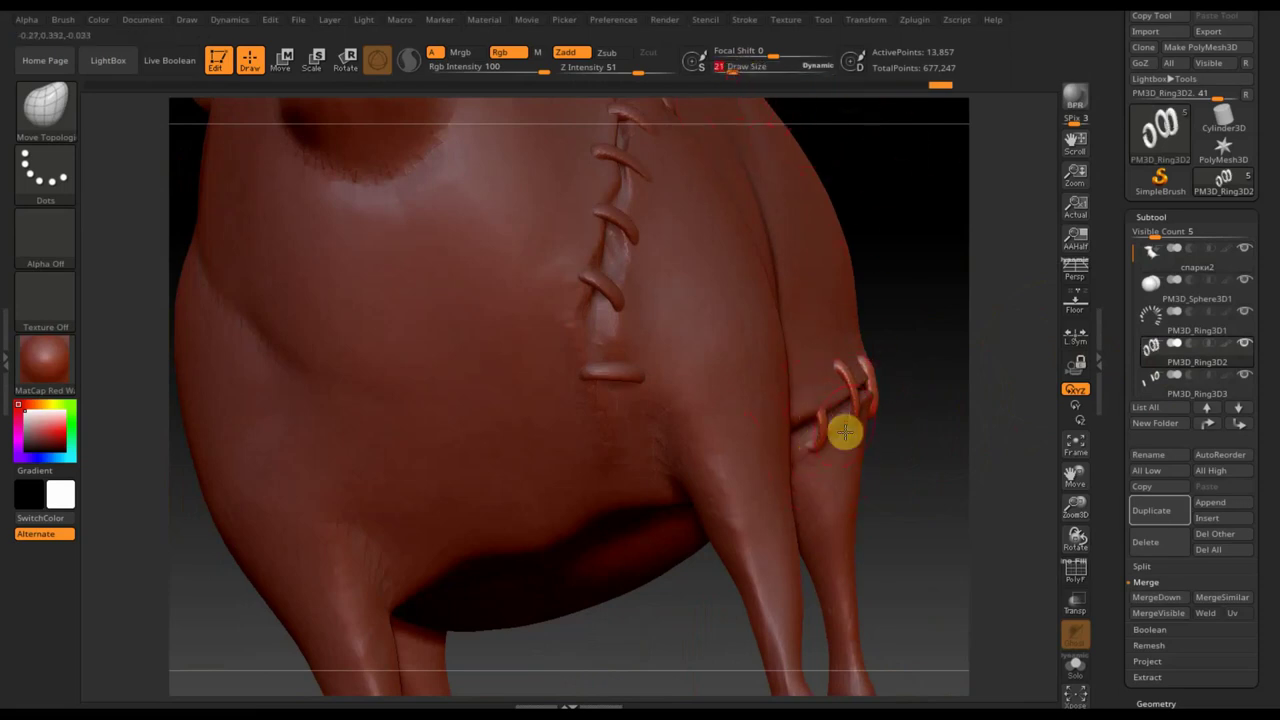
Expand the Deformation settings, then switch back to the Standard brush
{"action": "right_click_drag", "start_coordinate": [828, 400], "coordinate": [436, 559]}
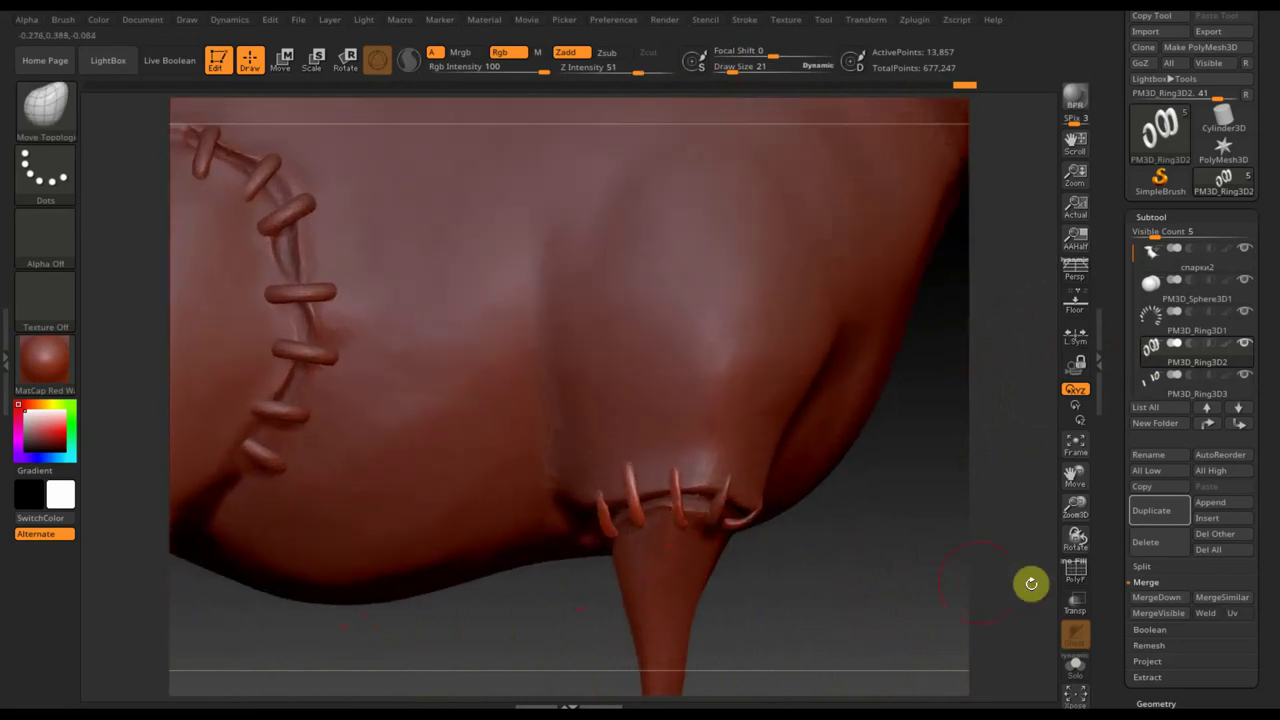
{"action": "scroll", "coordinate": [1200, 560], "scroll_direction": "down", "scroll_amount": 5}
{"action": "left_click", "coordinate": [1171, 437]}
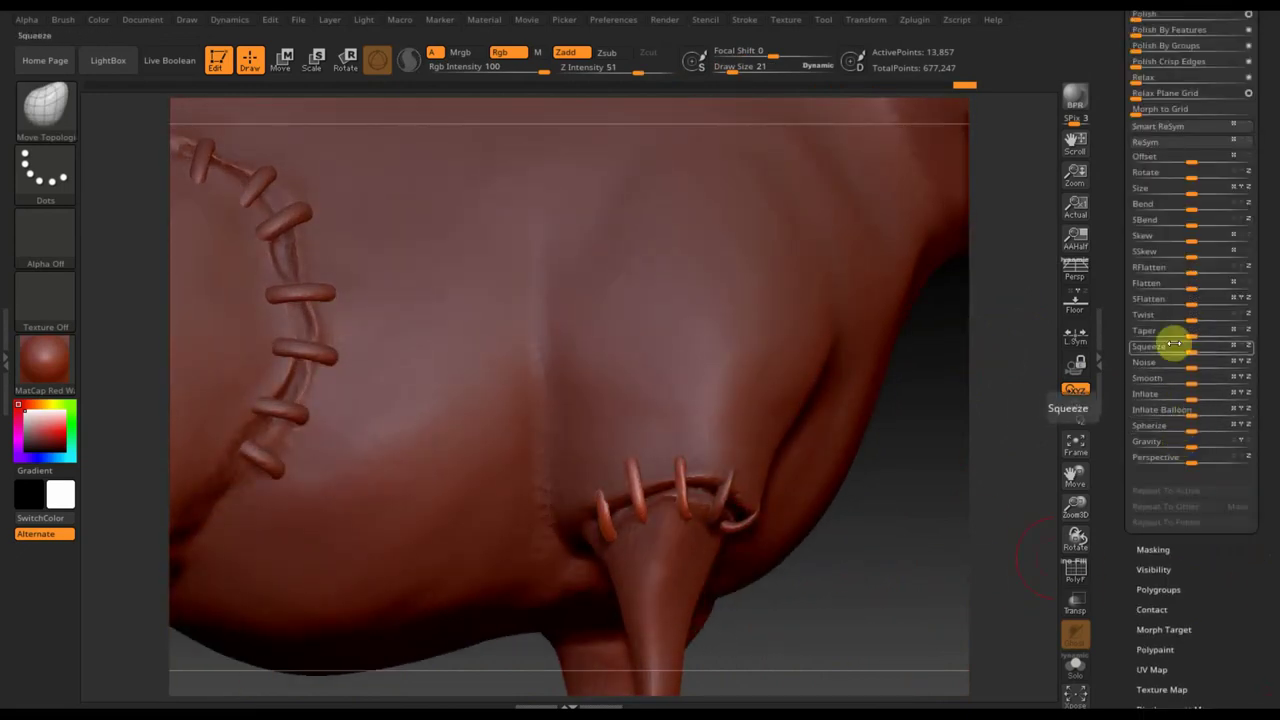
{"action": "right_click_drag", "start_coordinate": [803, 555], "coordinate": [803, 550]}
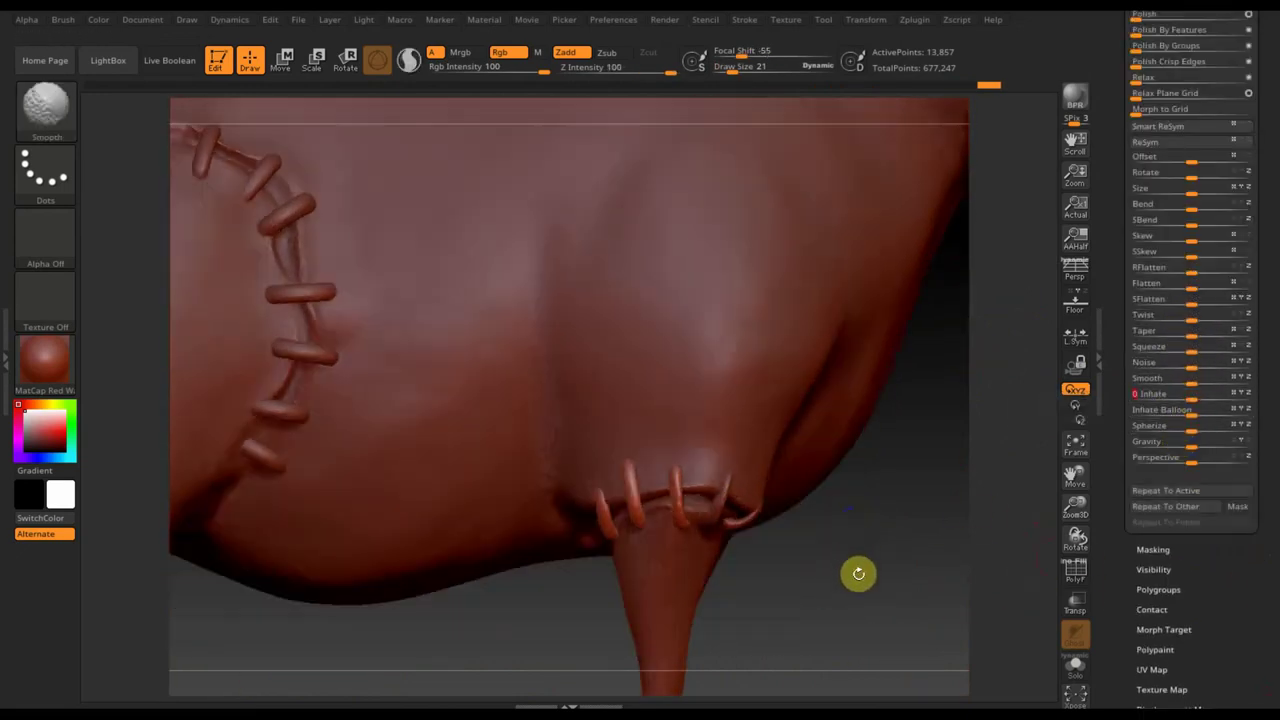
{"action": "key", "text": "b"}
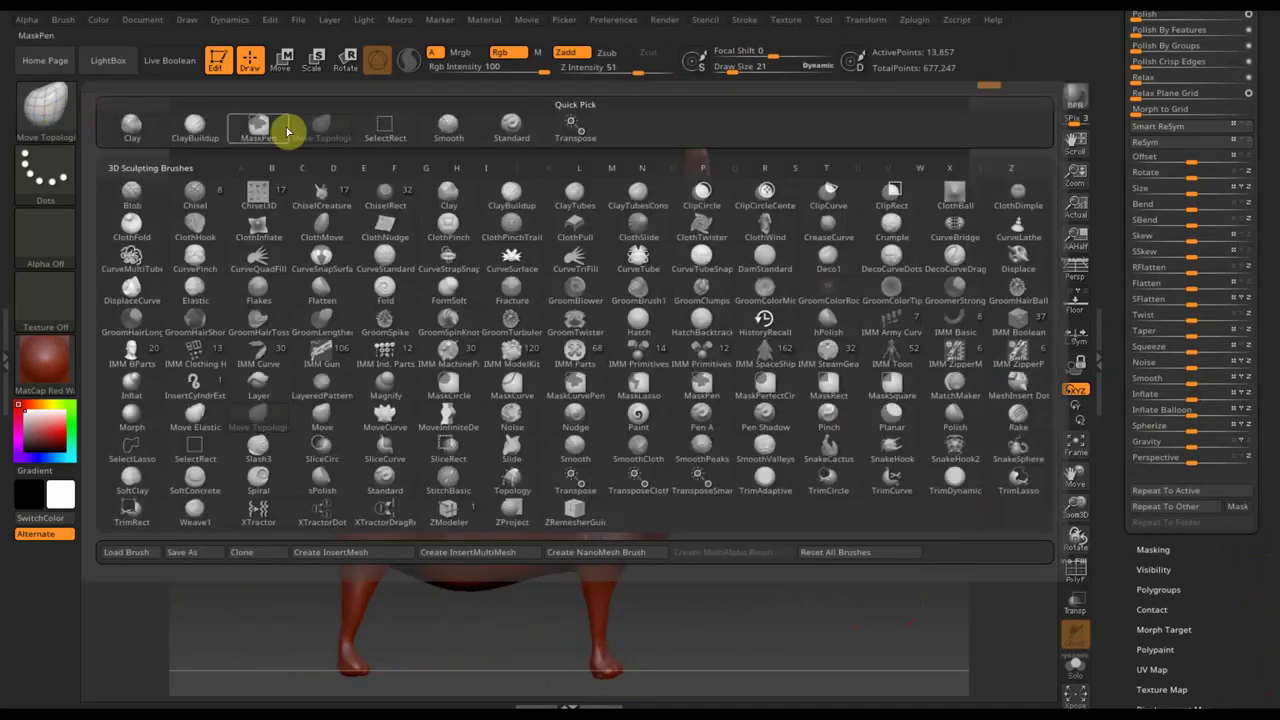
{"action": "left_click", "coordinate": [286, 129]}
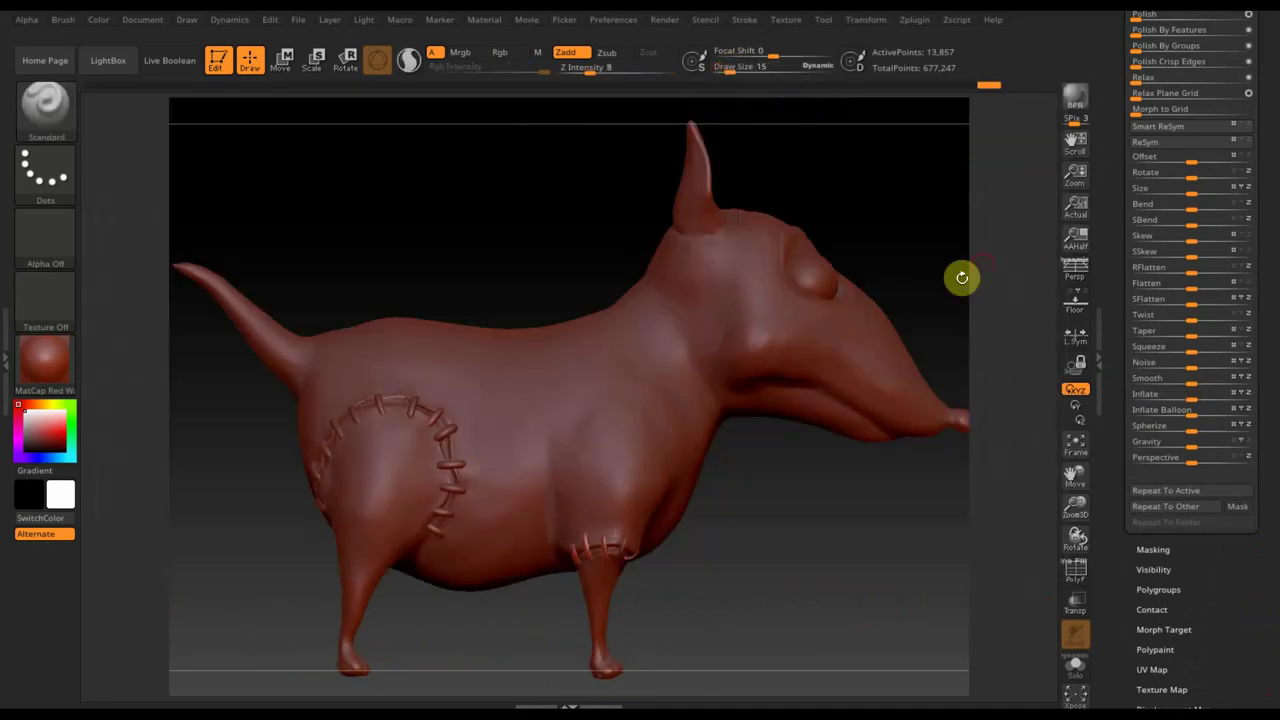
On the body subtool, set Draw Size 7 and Z Intensity 12, then pull the side groove with Move Topological
{"action": "left_click", "coordinate": [490, 387], "text": "alt"}
{"action": "left_click_drag", "start_coordinate": [730, 70], "coordinate": [722, 70]}
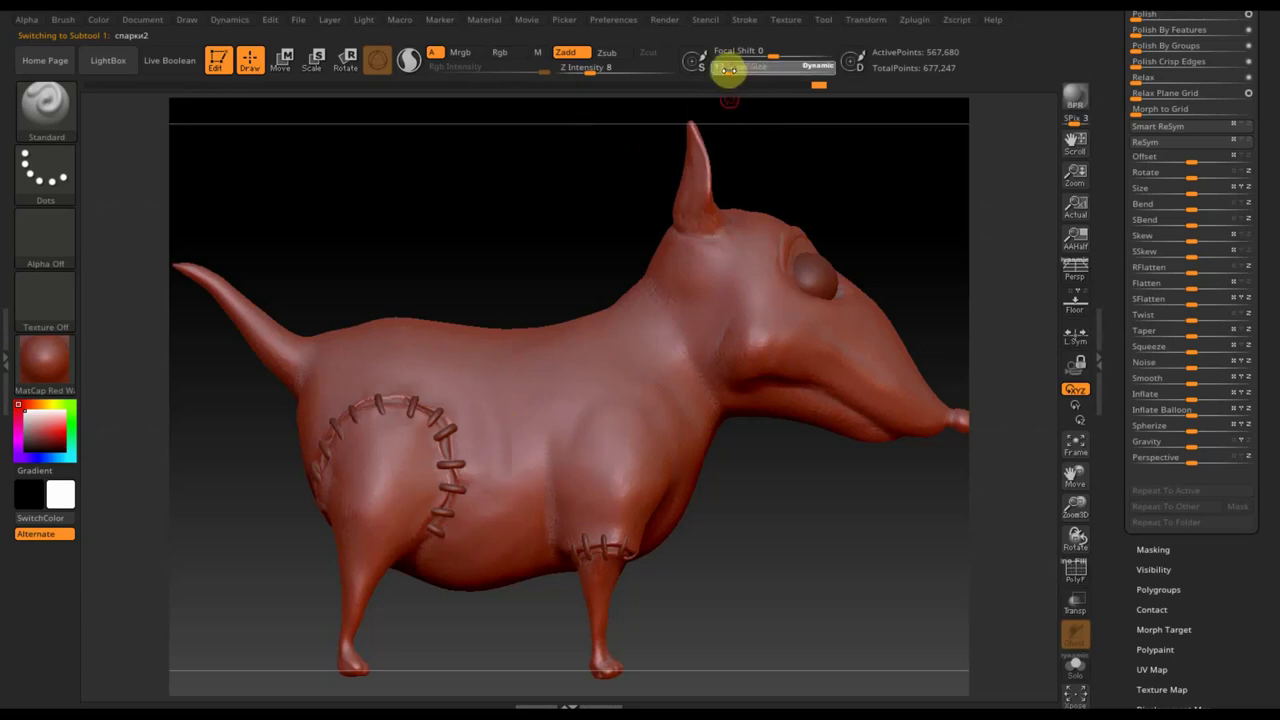
{"action": "left_click_drag", "start_coordinate": [588, 70], "coordinate": [597, 70]}
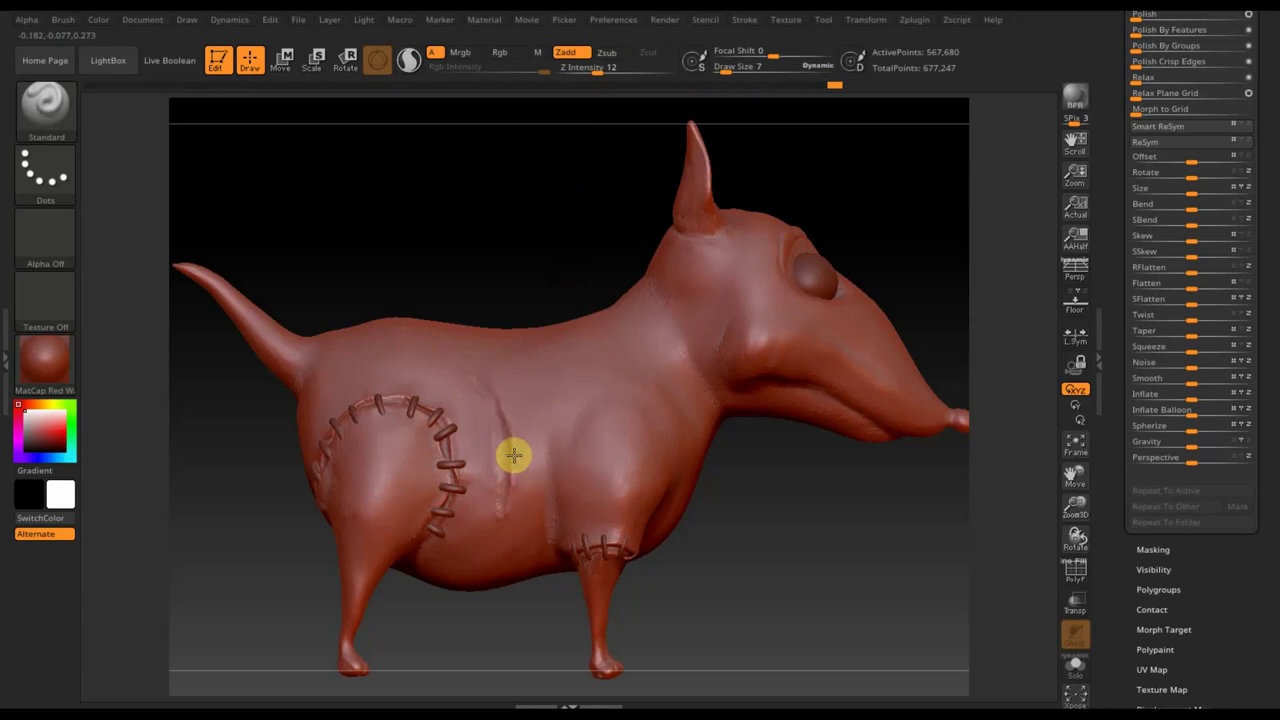
{"action": "left_click", "coordinate": [60, 115]}
{"action": "left_click", "coordinate": [381, 123]}
{"action": "left_click_drag", "start_coordinate": [722, 70], "coordinate": [738, 69]}
{"action": "left_click_drag", "start_coordinate": [499, 404], "coordinate": [493, 463]}
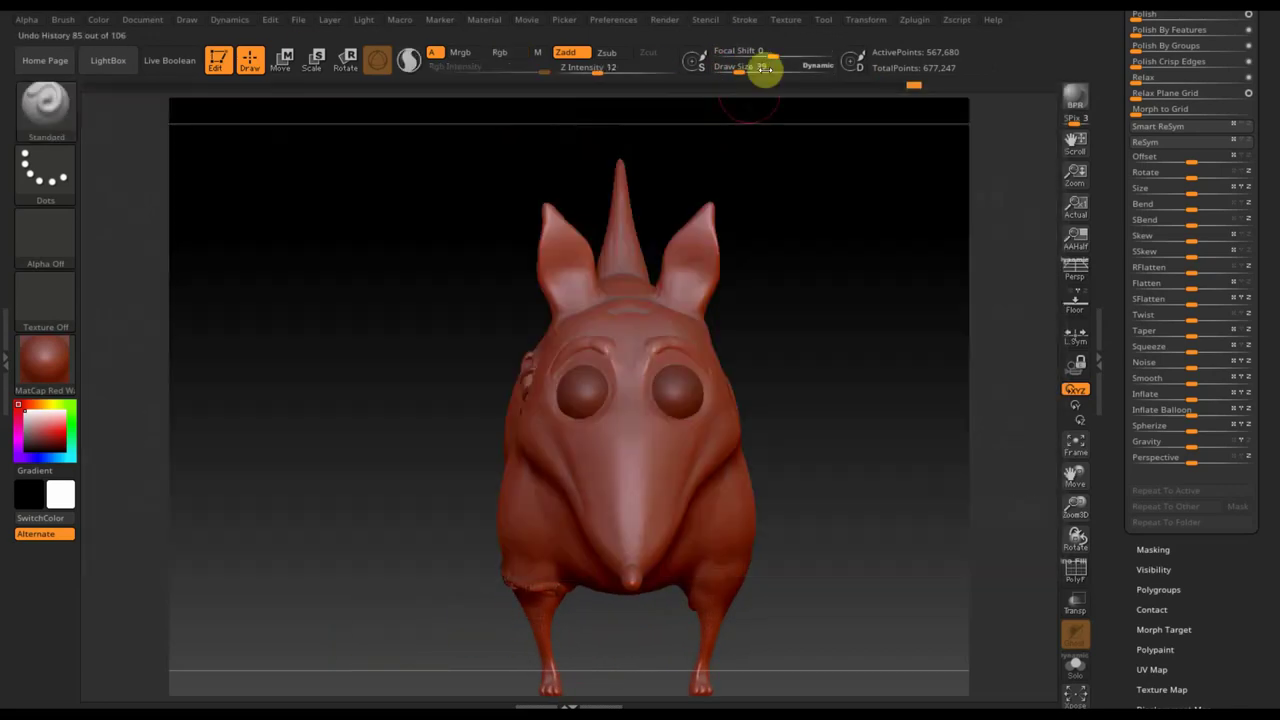
Draw a thin wrinkle line down the snout at Draw Size 7, Z Intensity 35
{"action": "left_click_drag", "start_coordinate": [764, 68], "coordinate": [725, 69]}
{"action": "left_click_drag", "start_coordinate": [597, 71], "coordinate": [624, 71]}
{"action": "mouse_move", "coordinate": [592, 452]}
{"action": "left_mouse_down"}
{"action": "mouse_move", "coordinate": [630, 498]}
{"action": "mouse_move", "coordinate": [807, 359]}
{"action": "mouse_move", "coordinate": [837, 374]}
{"action": "mouse_move", "coordinate": [943, 360]}
{"action": "left_mouse_up"}
{"action": "scroll", "coordinate": [1163, 275], "scroll_direction": "up", "scroll_amount": 5}
Duplicate the PM3D_Ring3D3 stitch subtool
{"action": "left_click", "coordinate": [1151, 242]}
{"action": "mouse_move", "coordinate": [1150, 387]}
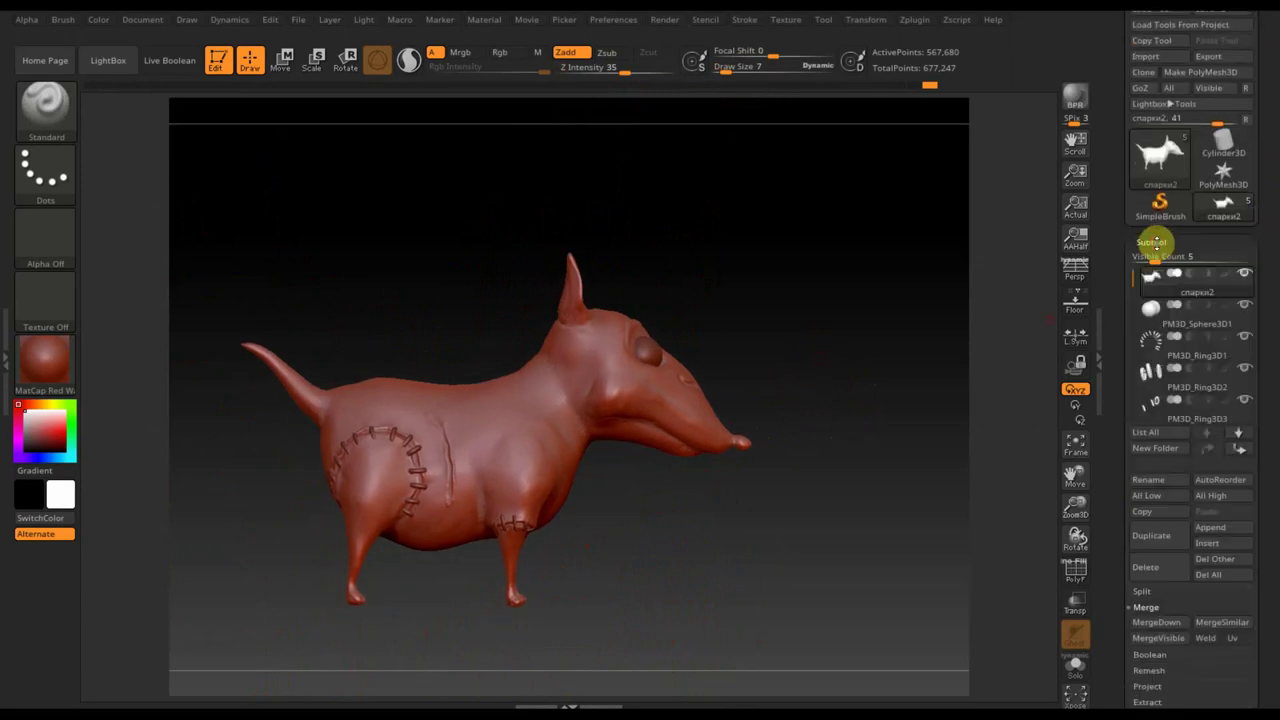
{"action": "left_click", "coordinate": [1186, 396]}
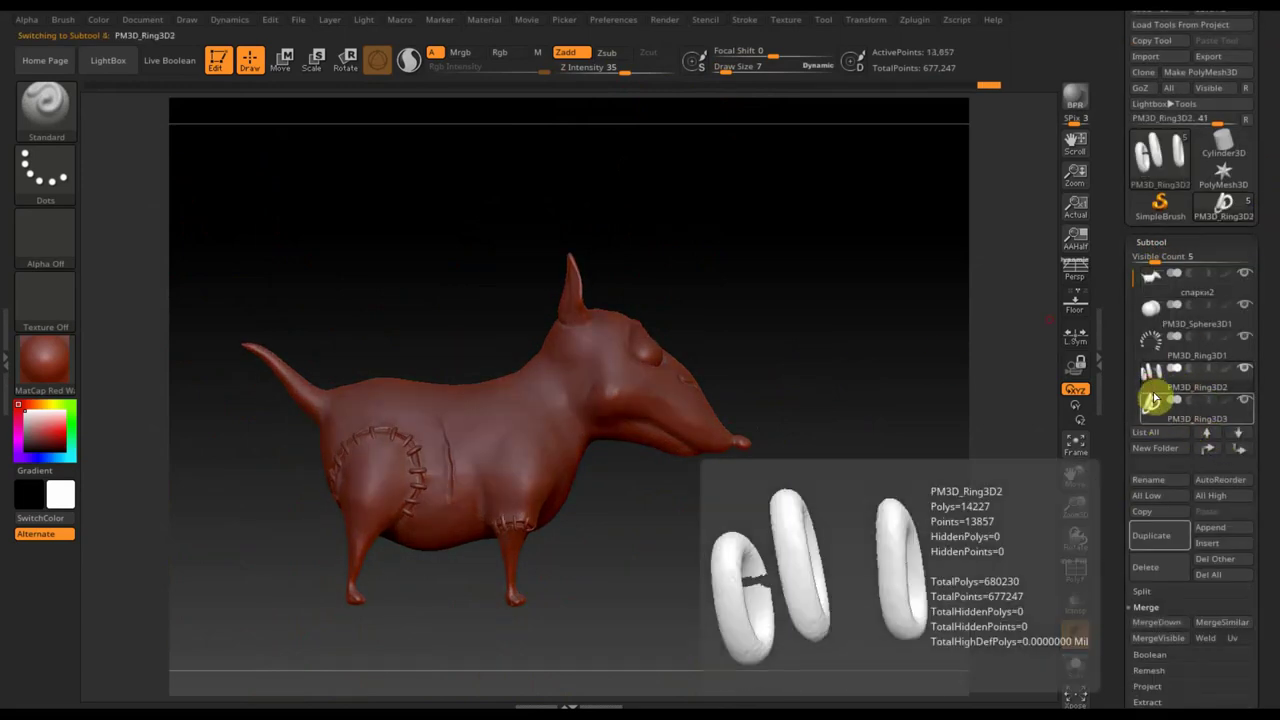
{"action": "left_click", "coordinate": [1157, 534]}
{"action": "mouse_move", "coordinate": [900, 400]}
{"action": "left_mouse_down"}
{"action": "mouse_move", "coordinate": [769, 266]}
{"action": "mouse_move", "coordinate": [417, 197]}
{"action": "left_mouse_up"}
Rotate and move the stitch copy onto the new vertical seam behind the patch
{"action": "key", "text": "w"}
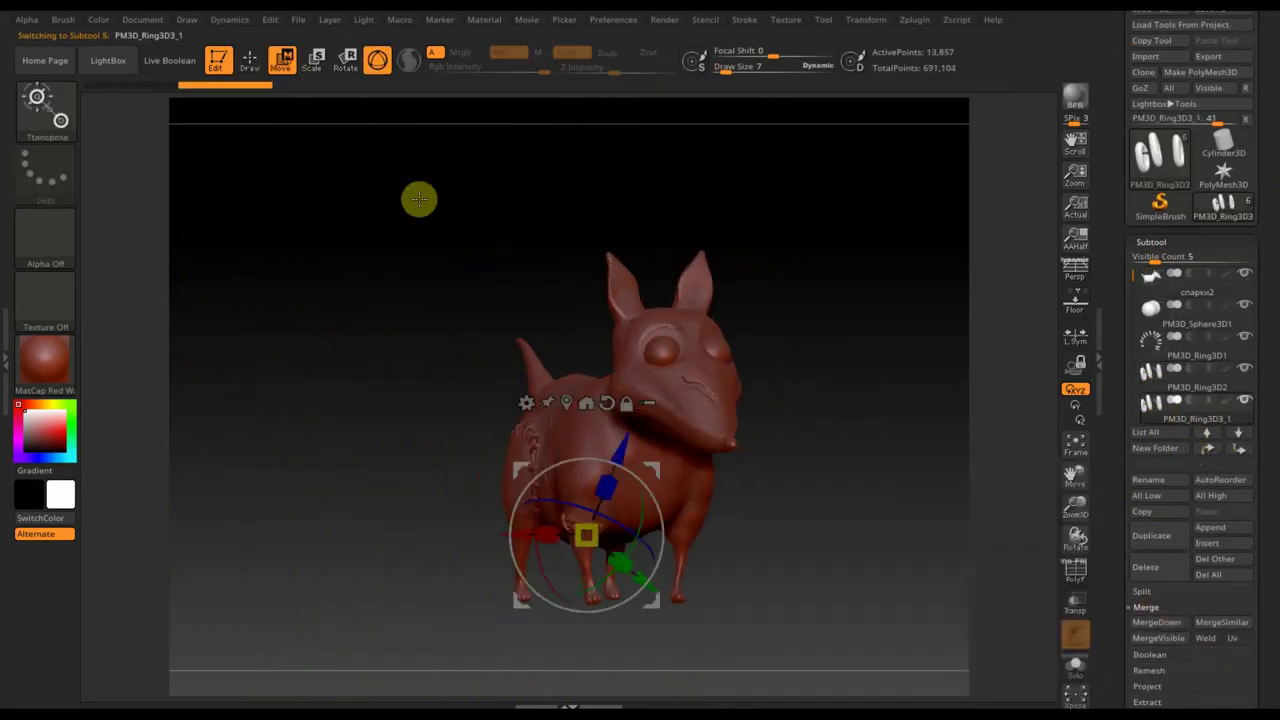
{"action": "mouse_move", "coordinate": [449, 374]}
{"action": "left_mouse_down"}
{"action": "mouse_move", "coordinate": [877, 511]}
{"action": "mouse_move", "coordinate": [547, 376]}
{"action": "mouse_move", "coordinate": [574, 366]}
{"action": "mouse_move", "coordinate": [849, 549]}
{"action": "mouse_move", "coordinate": [526, 434]}
{"action": "mouse_move", "coordinate": [451, 367]}
{"action": "mouse_move", "coordinate": [537, 397]}
{"action": "mouse_move", "coordinate": [591, 509]}
{"action": "mouse_move", "coordinate": [317, 400]}
{"action": "mouse_move", "coordinate": [375, 360]}
{"action": "mouse_move", "coordinate": [366, 366]}
{"action": "mouse_move", "coordinate": [423, 363]}
{"action": "mouse_move", "coordinate": [391, 343]}
{"action": "mouse_move", "coordinate": [559, 375]}
{"action": "mouse_move", "coordinate": [305, 445]}
{"action": "left_mouse_up"}
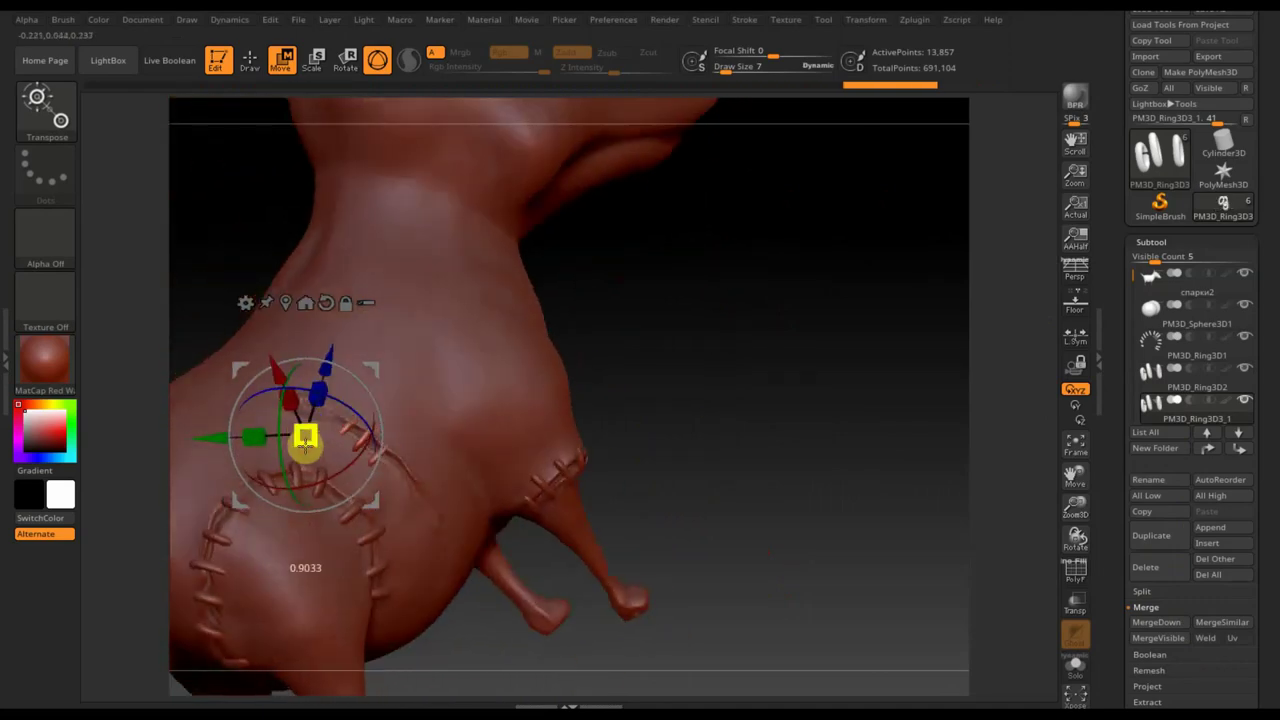
{"action": "left_click_drag", "start_coordinate": [369, 377], "coordinate": [380, 369]}
{"action": "left_click_drag", "start_coordinate": [654, 440], "coordinate": [369, 403]}
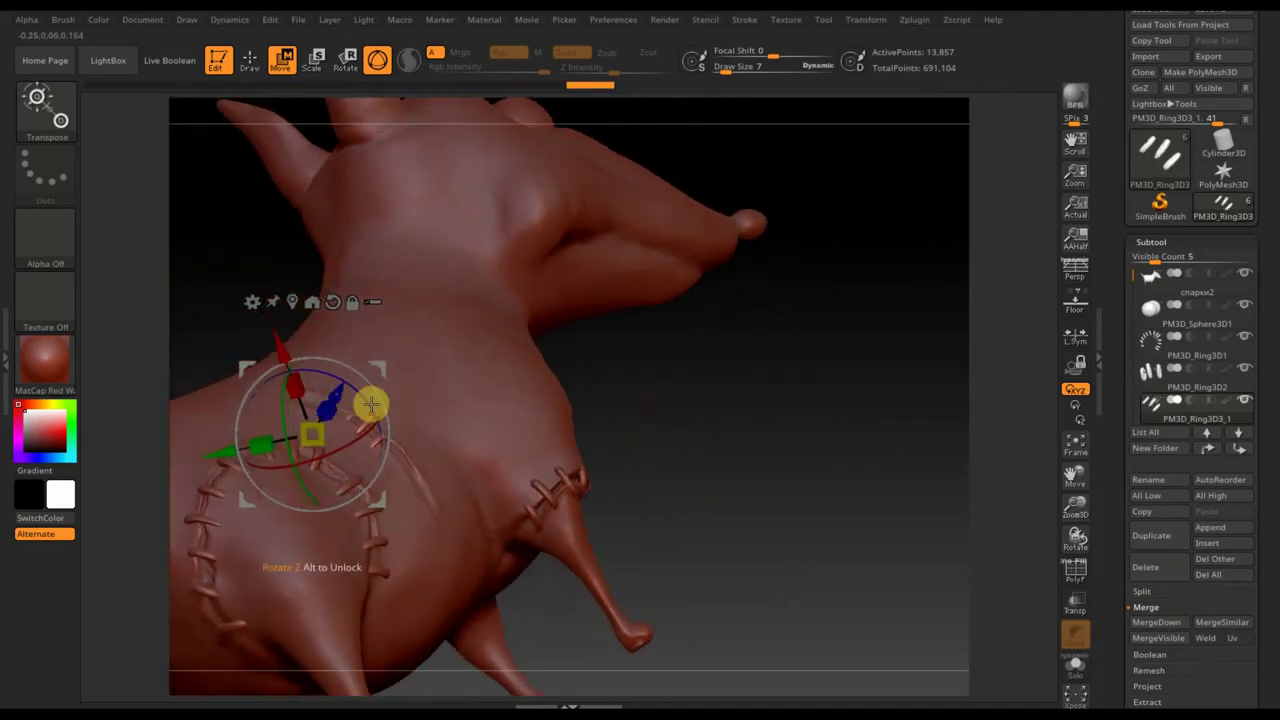
{"action": "left_click_drag", "start_coordinate": [230, 358], "coordinate": [683, 363]}
{"action": "mouse_move", "coordinate": [206, 334]}
{"action": "left_mouse_down"}
{"action": "mouse_move", "coordinate": [912, 577]}
{"action": "mouse_move", "coordinate": [357, 395]}
{"action": "mouse_move", "coordinate": [349, 360]}
{"action": "mouse_move", "coordinate": [593, 468]}
{"action": "mouse_move", "coordinate": [506, 446]}
{"action": "left_mouse_up"}
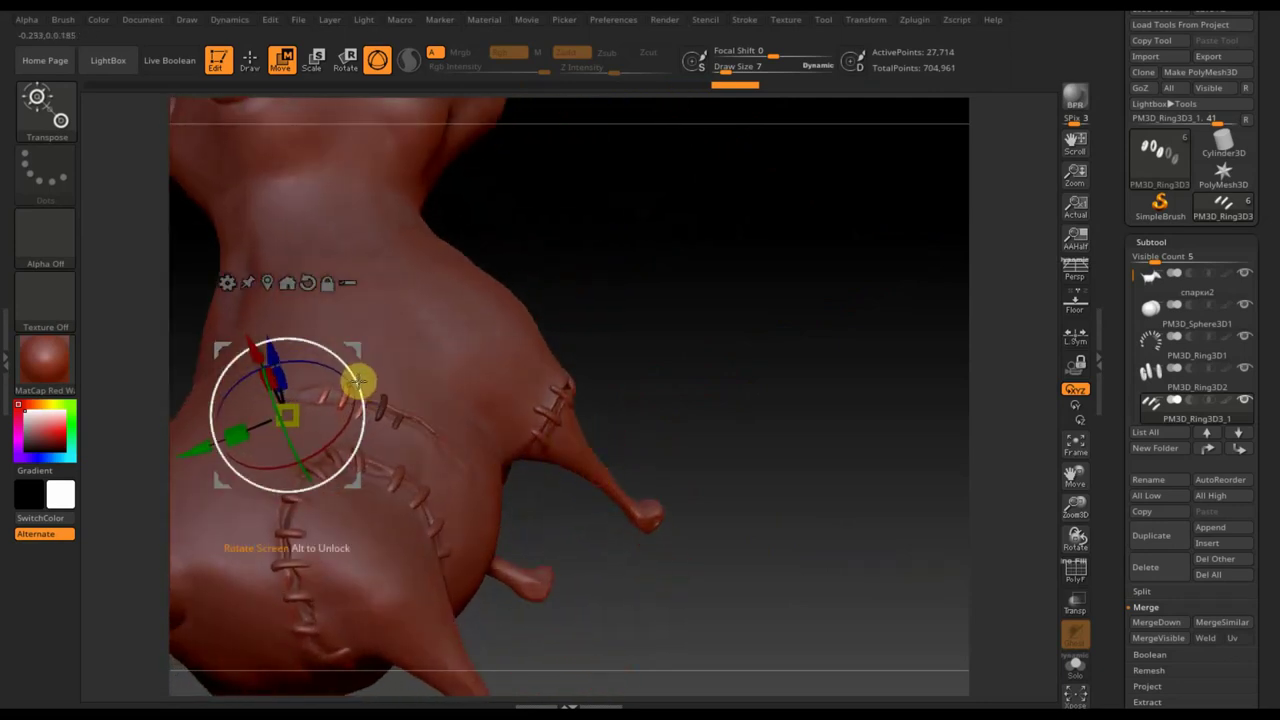
{"action": "left_click_drag", "start_coordinate": [357, 380], "coordinate": [347, 366]}
{"action": "left_click_drag", "start_coordinate": [263, 345], "coordinate": [216, 368]}
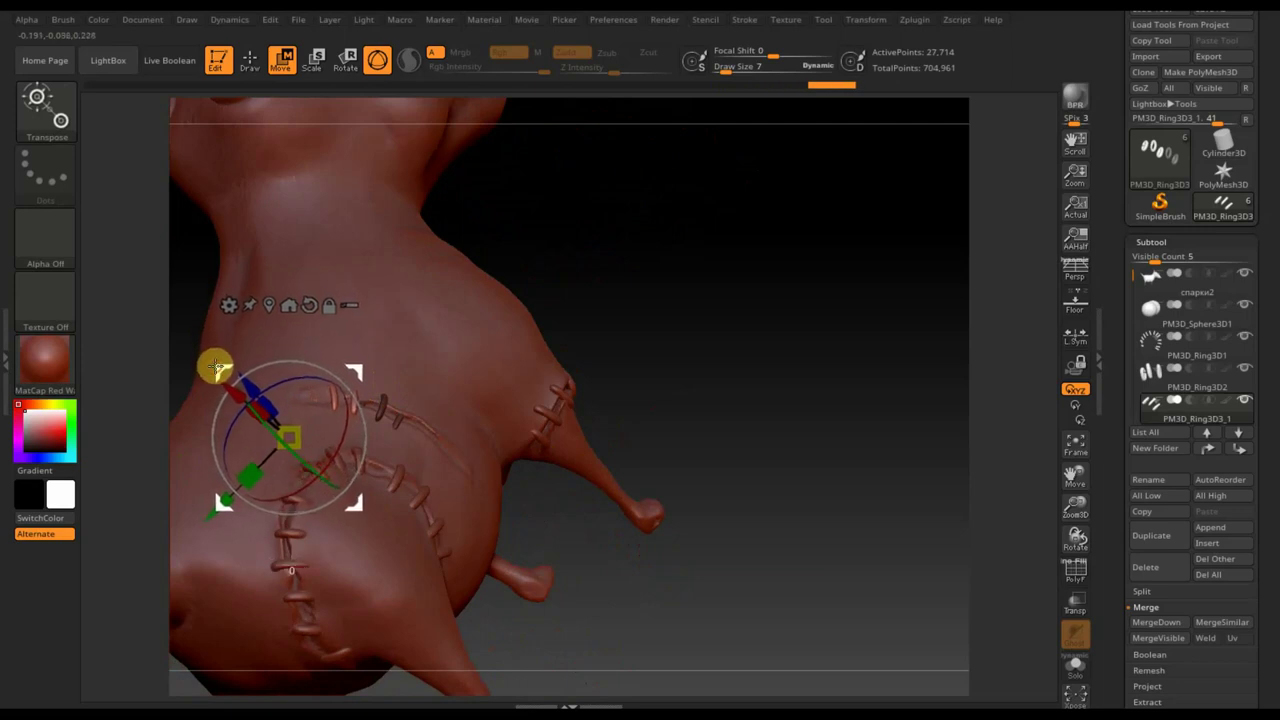
{"action": "mouse_move", "coordinate": [357, 373]}
{"action": "left_mouse_down"}
{"action": "mouse_move", "coordinate": [342, 373]}
{"action": "mouse_move", "coordinate": [446, 412]}
{"action": "mouse_move", "coordinate": [474, 474]}
{"action": "mouse_move", "coordinate": [457, 354]}
{"action": "left_mouse_up"}
{"action": "mouse_move", "coordinate": [629, 514]}
{"action": "left_mouse_down"}
{"action": "mouse_move", "coordinate": [575, 485]}
{"action": "mouse_move", "coordinate": [560, 446]}
{"action": "mouse_move", "coordinate": [374, 380]}
{"action": "mouse_move", "coordinate": [343, 383]}
{"action": "left_mouse_up"}
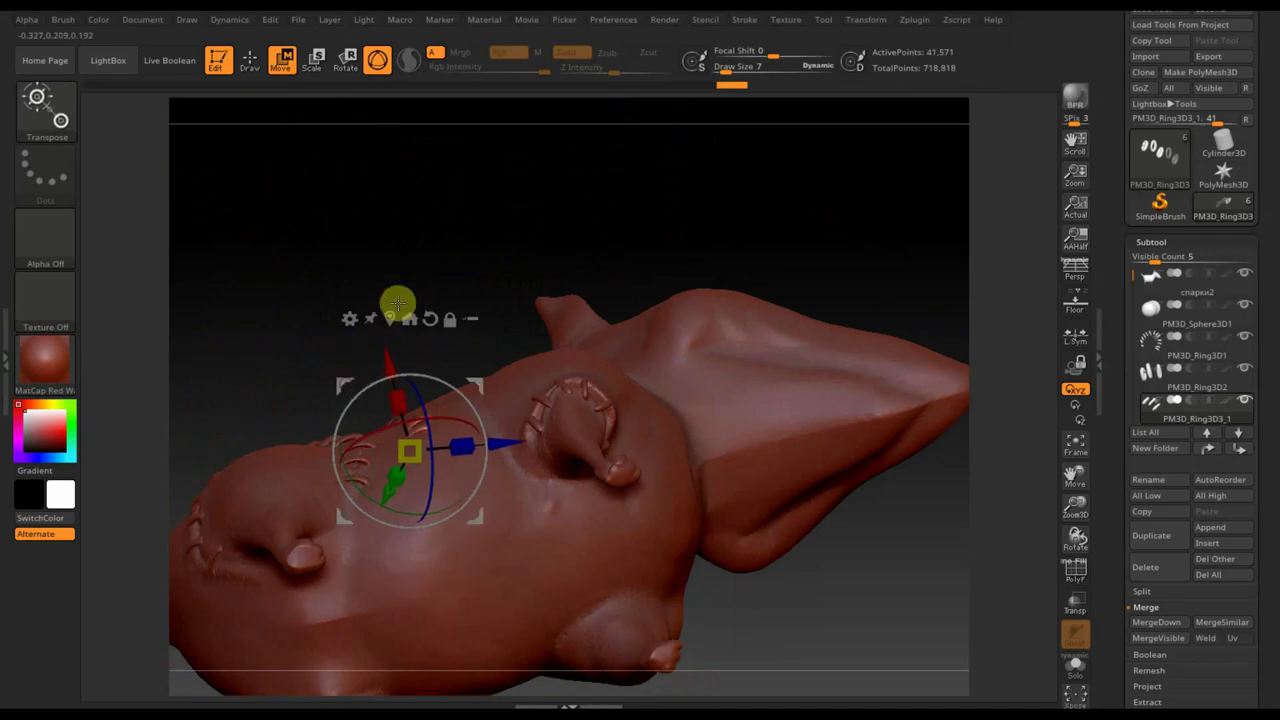
Orbit around the dog to check the stitch placement and return to Draw mode
{"action": "mouse_move", "coordinate": [397, 302]}
{"action": "left_mouse_down"}
{"action": "mouse_move", "coordinate": [471, 414]}
{"action": "mouse_move", "coordinate": [471, 463]}
{"action": "mouse_move", "coordinate": [697, 481]}
{"action": "left_mouse_up"}
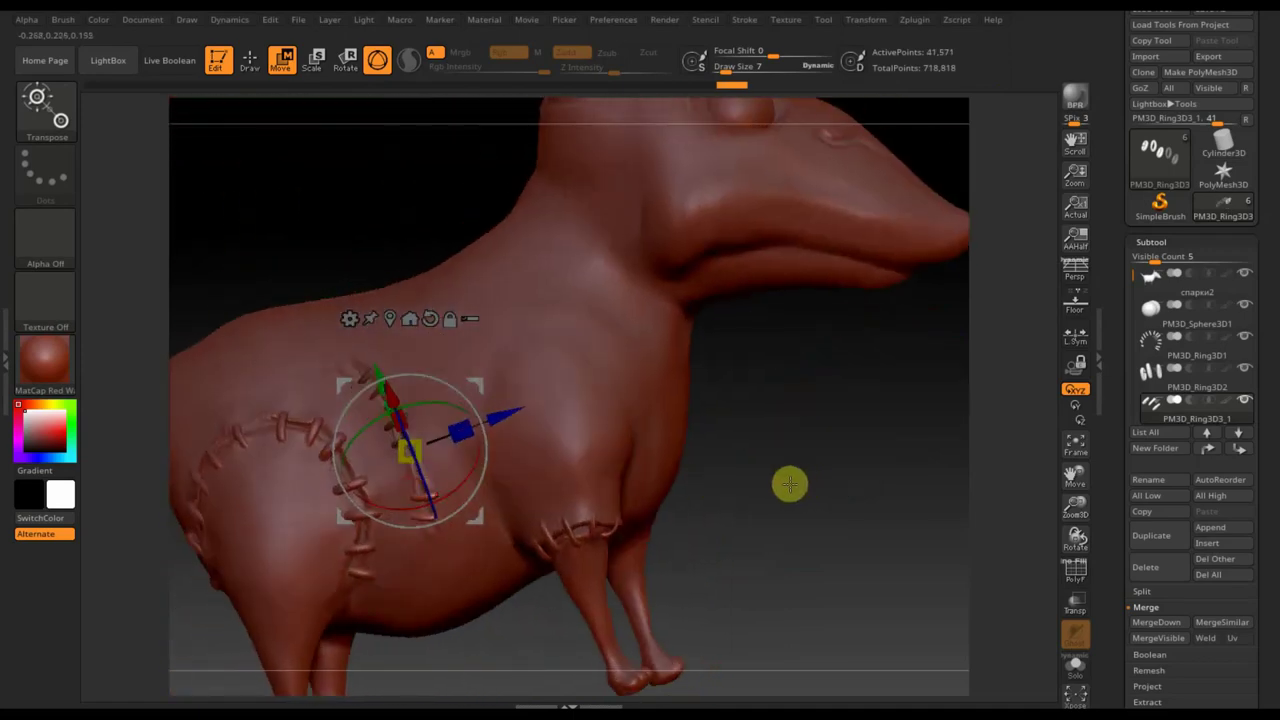
{"action": "mouse_move", "coordinate": [789, 484]}
{"action": "left_mouse_down"}
{"action": "mouse_move", "coordinate": [790, 513]}
{"action": "mouse_move", "coordinate": [620, 554]}
{"action": "mouse_move", "coordinate": [628, 569]}
{"action": "mouse_move", "coordinate": [600, 589]}
{"action": "mouse_move", "coordinate": [532, 592]}
{"action": "mouse_move", "coordinate": [617, 571]}
{"action": "mouse_move", "coordinate": [706, 601]}
{"action": "mouse_move", "coordinate": [669, 577]}
{"action": "mouse_move", "coordinate": [683, 571]}
{"action": "mouse_move", "coordinate": [680, 586]}
{"action": "left_mouse_up"}
{"action": "left_click_drag", "start_coordinate": [586, 587], "coordinate": [830, 518], "text": "alt"}
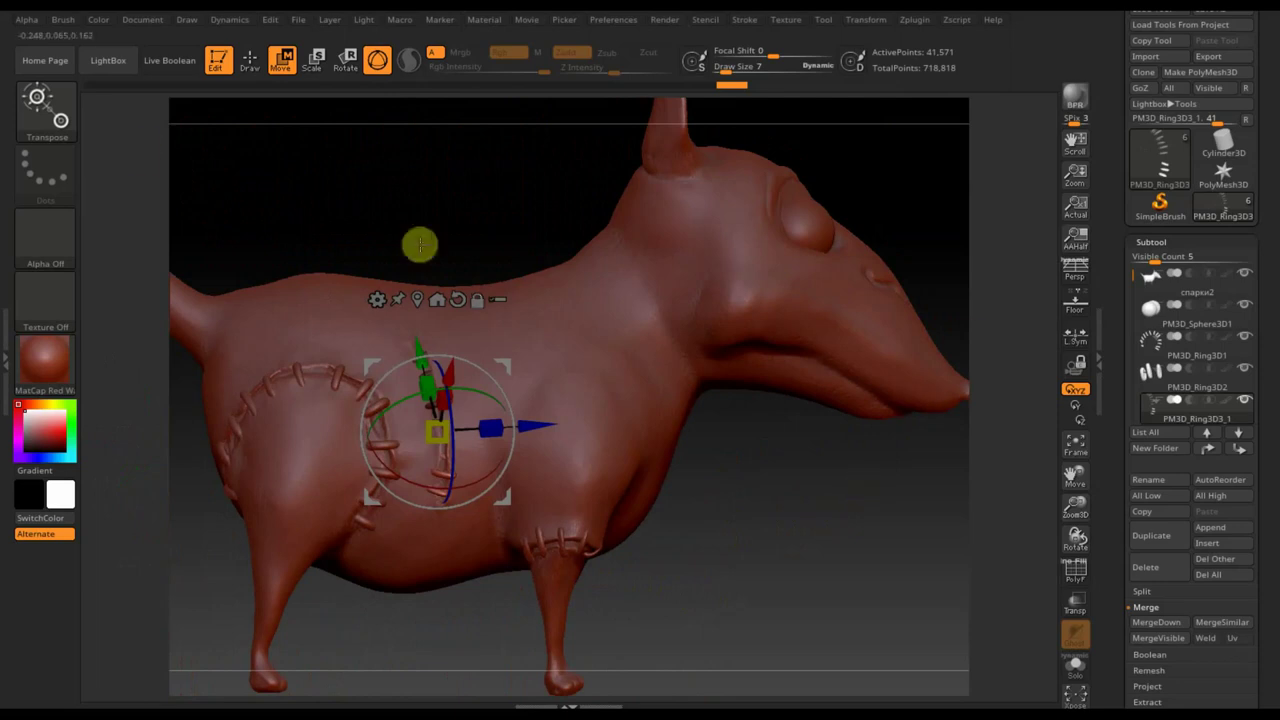
{"action": "left_click", "coordinate": [243, 58]}
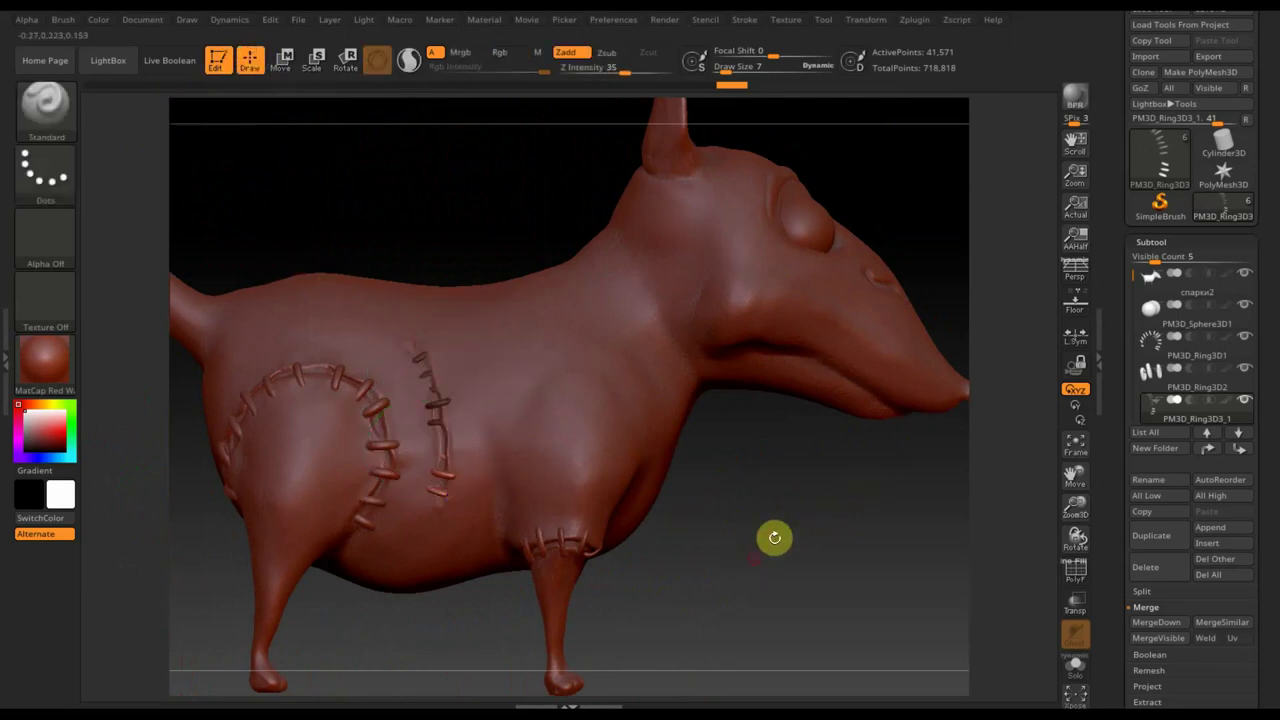
With the Move Topological brush at size 58, add another stitch at the top of the seam
{"action": "left_click_drag", "start_coordinate": [791, 566], "coordinate": [754, 563]}
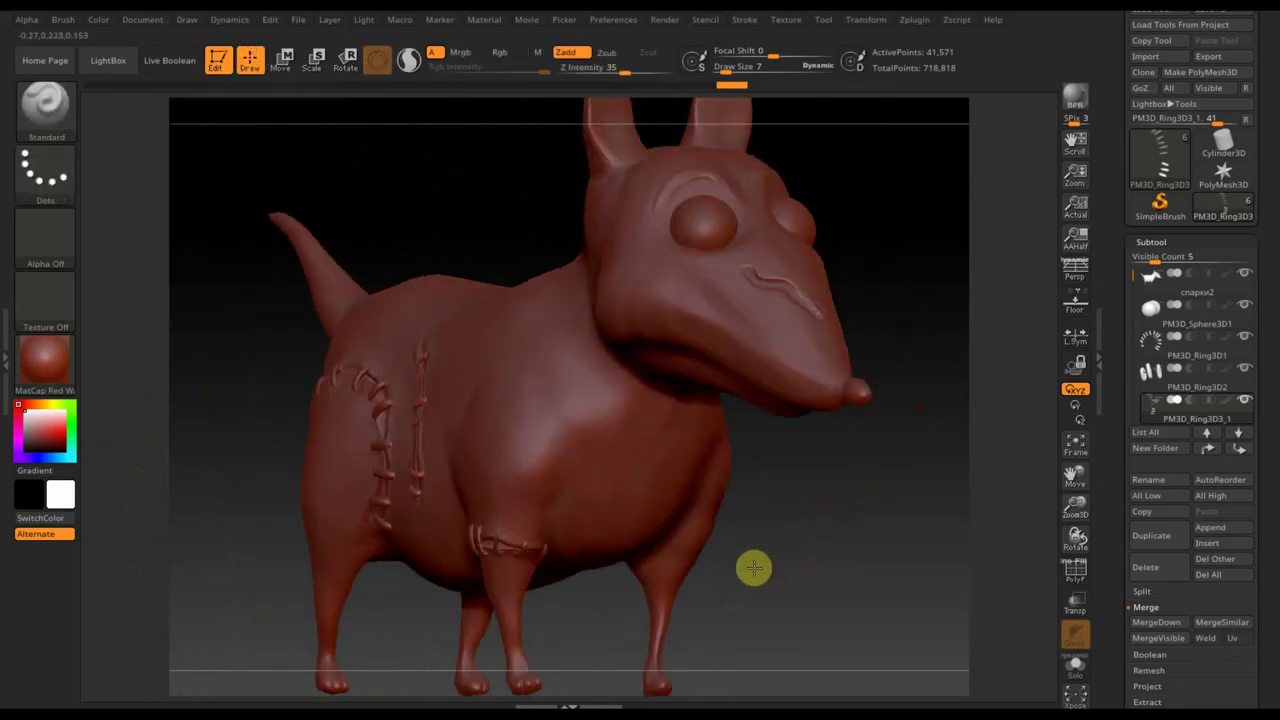
{"action": "left_click", "coordinate": [45, 118]}
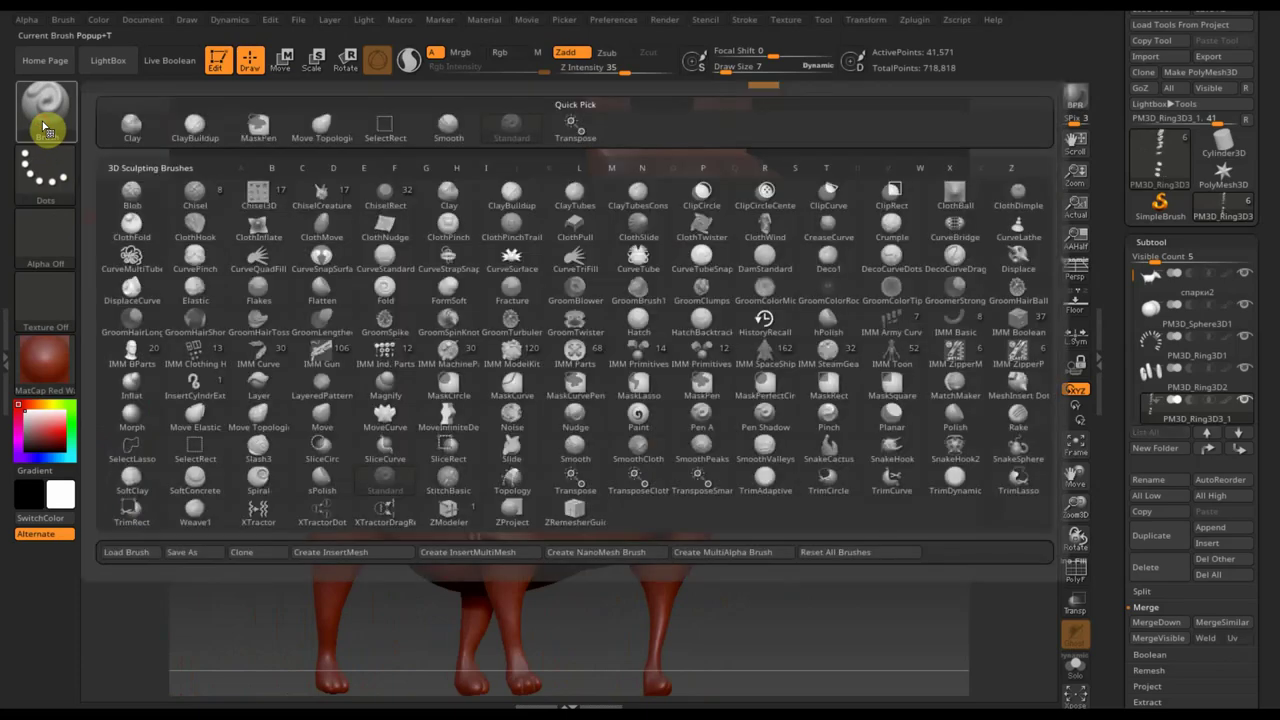
{"action": "left_click", "coordinate": [300, 122]}
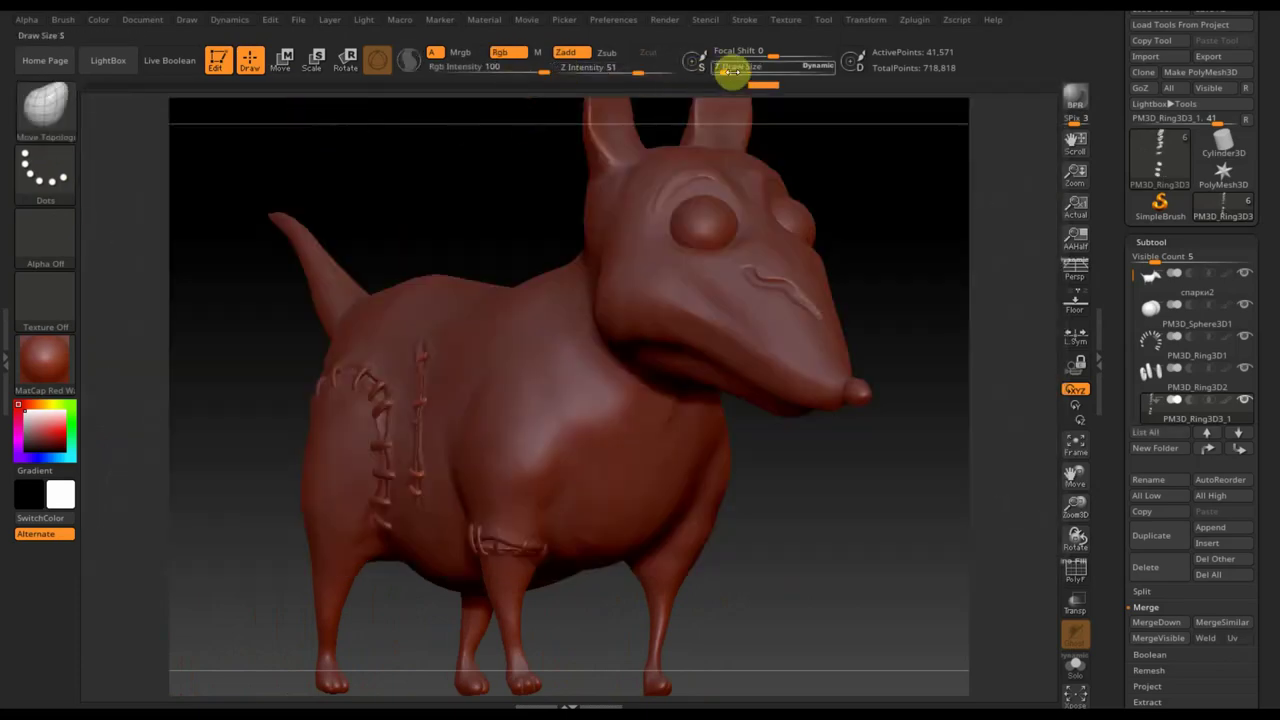
{"action": "left_click_drag", "start_coordinate": [731, 68], "coordinate": [744, 75]}
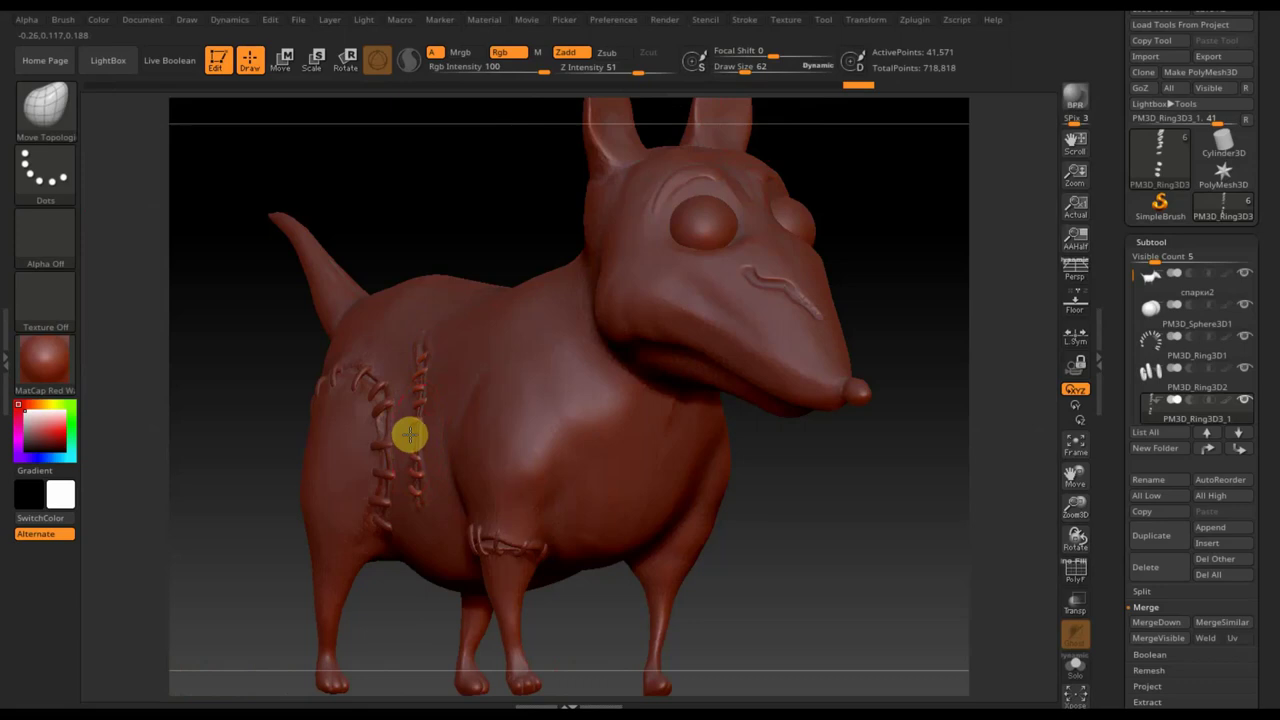
{"action": "left_click_drag", "start_coordinate": [490, 260], "coordinate": [523, 226]}
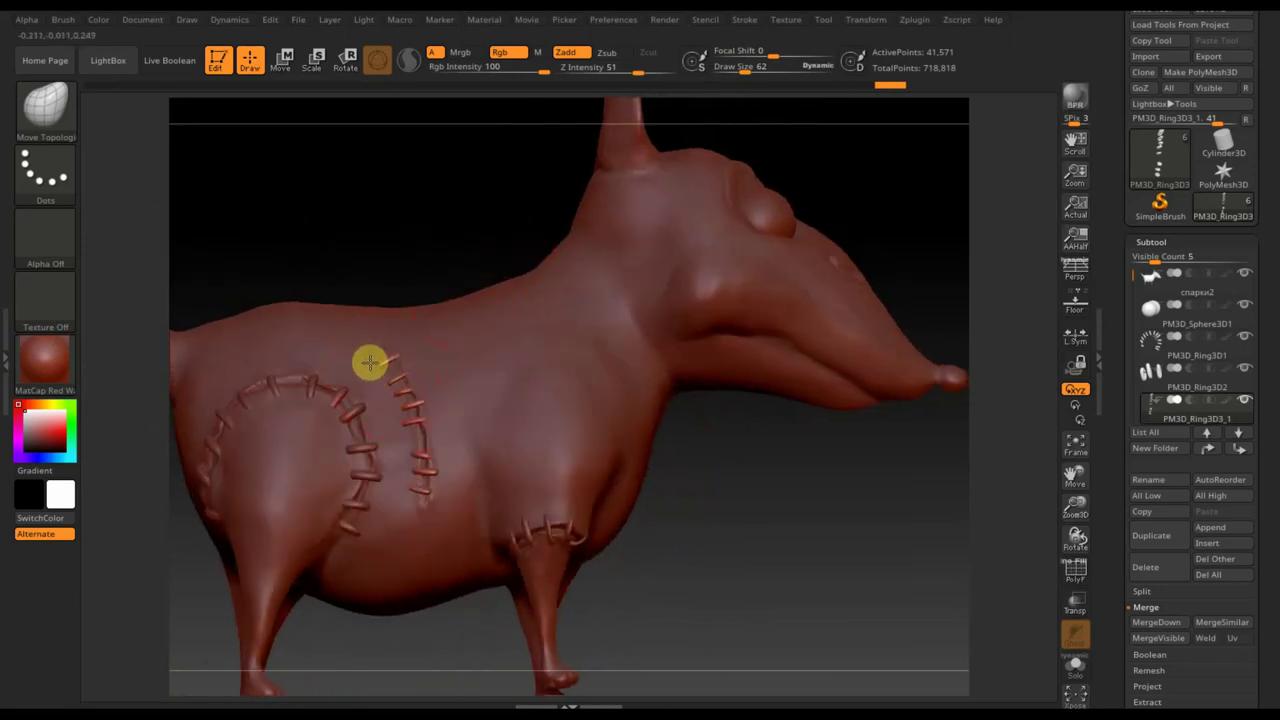
{"action": "left_click_drag", "start_coordinate": [399, 356], "coordinate": [420, 402]}
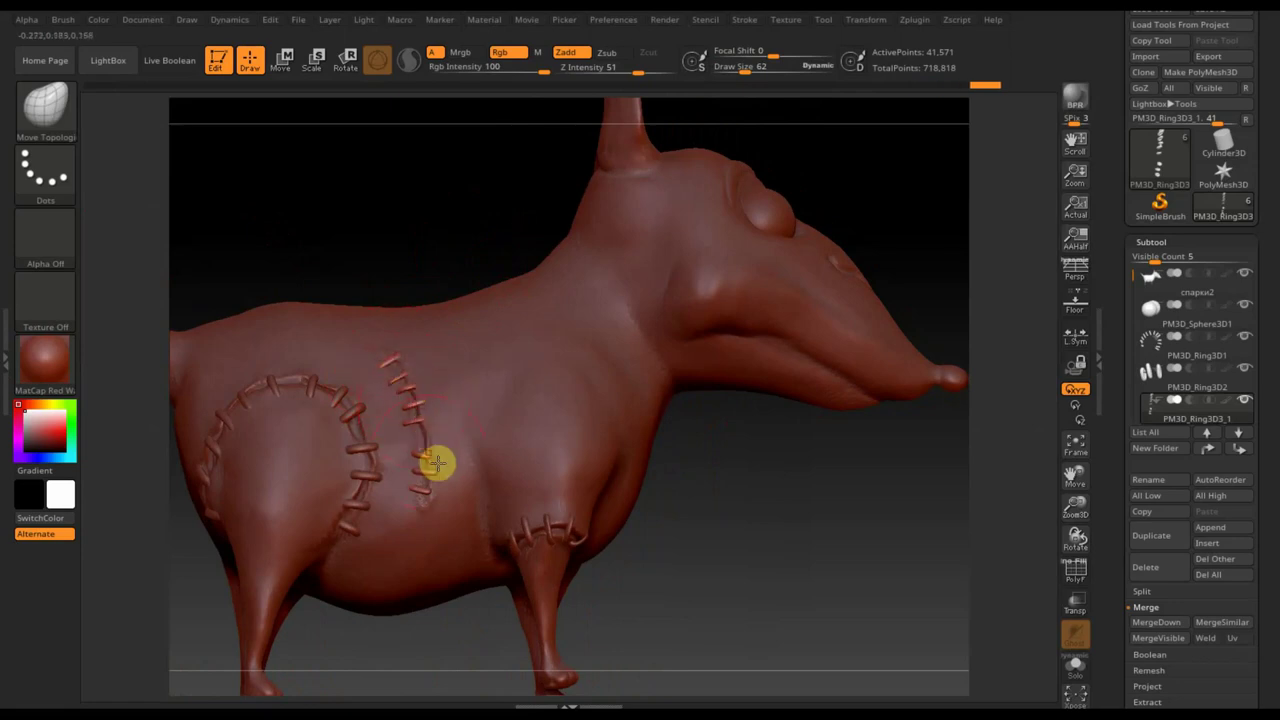
Set Z Intensity 42 and Draw Size 30, then reshape the stitches along the underside seam
{"action": "mouse_move", "coordinate": [623, 591]}
{"action": "left_mouse_down"}
{"action": "mouse_move", "coordinate": [594, 466]}
{"action": "mouse_move", "coordinate": [614, 423]}
{"action": "mouse_move", "coordinate": [624, 446]}
{"action": "left_mouse_up"}
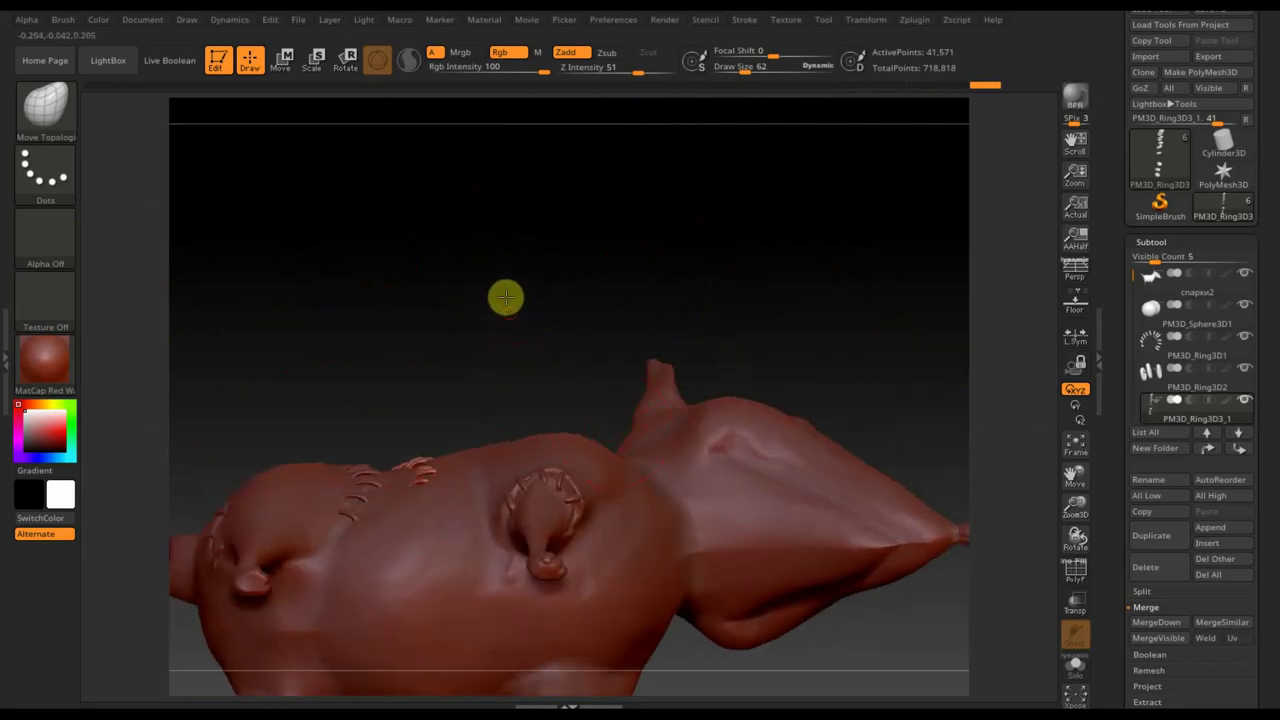
{"action": "mouse_move", "coordinate": [506, 297]}
{"action": "left_mouse_down"}
{"action": "mouse_move", "coordinate": [574, 491]}
{"action": "mouse_move", "coordinate": [455, 446]}
{"action": "left_mouse_up"}
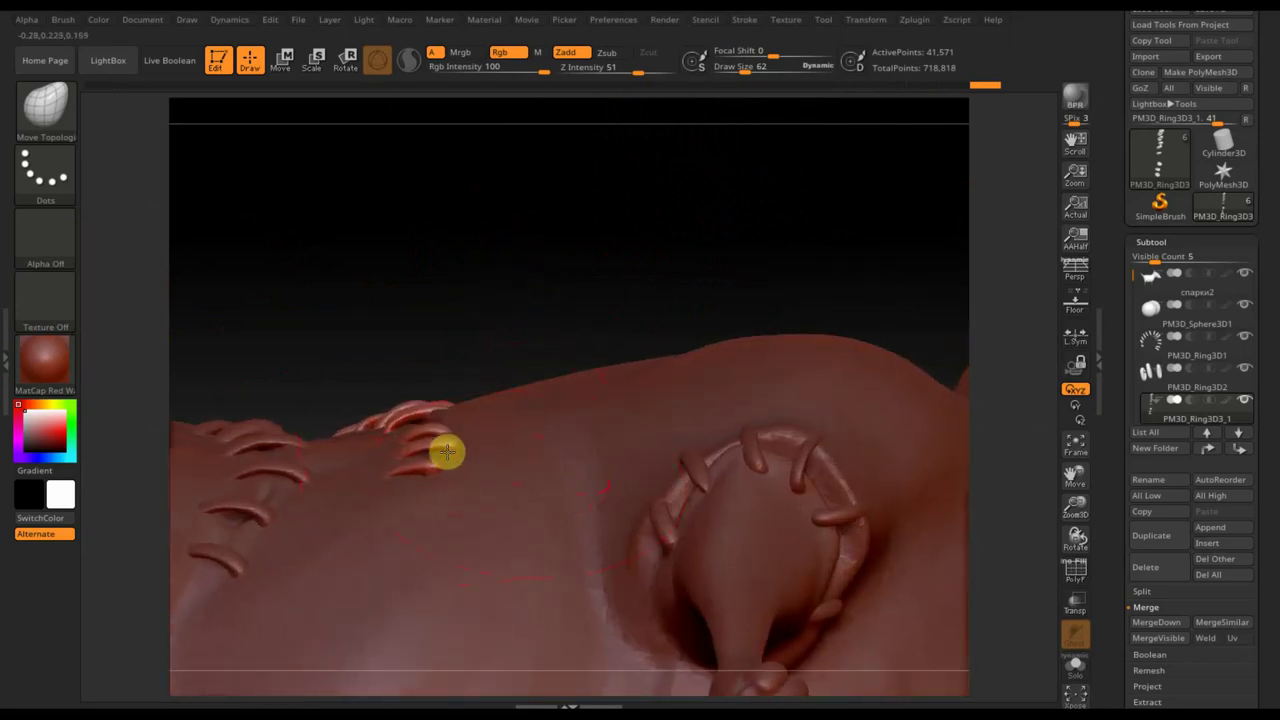
{"action": "left_click", "coordinate": [640, 71]}
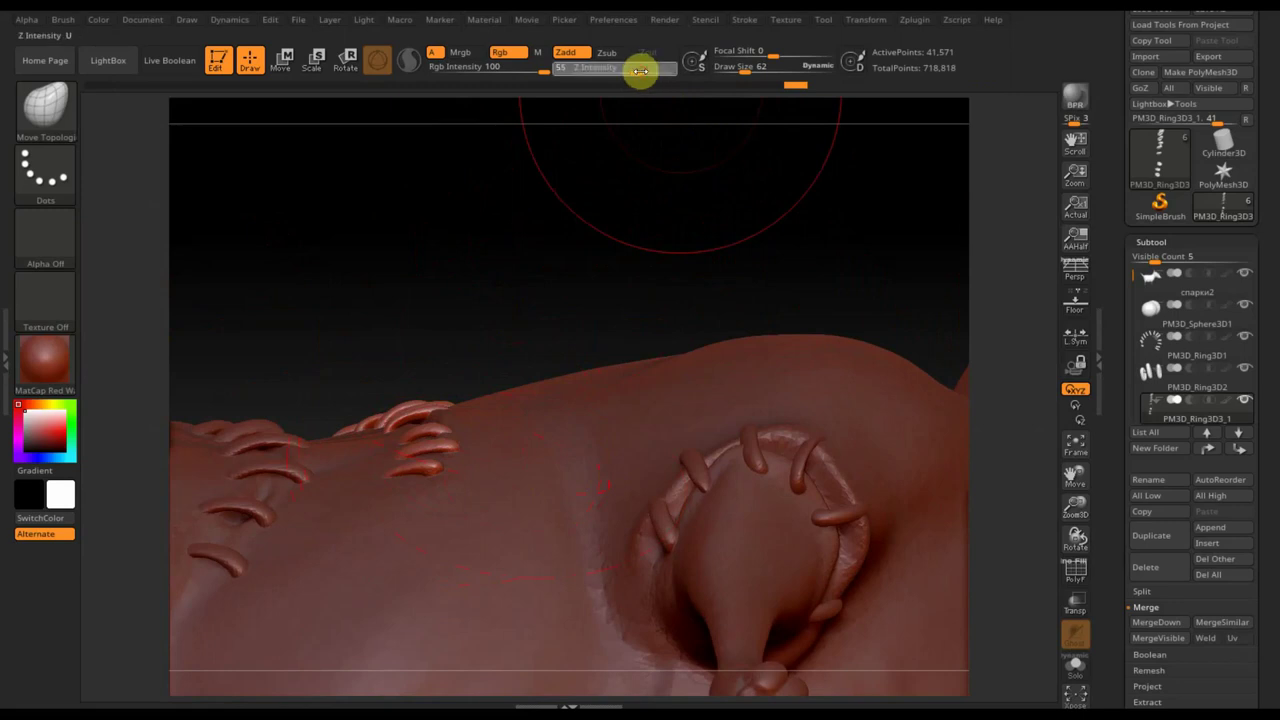
{"action": "left_click_drag", "start_coordinate": [629, 77], "coordinate": [645, 76]}
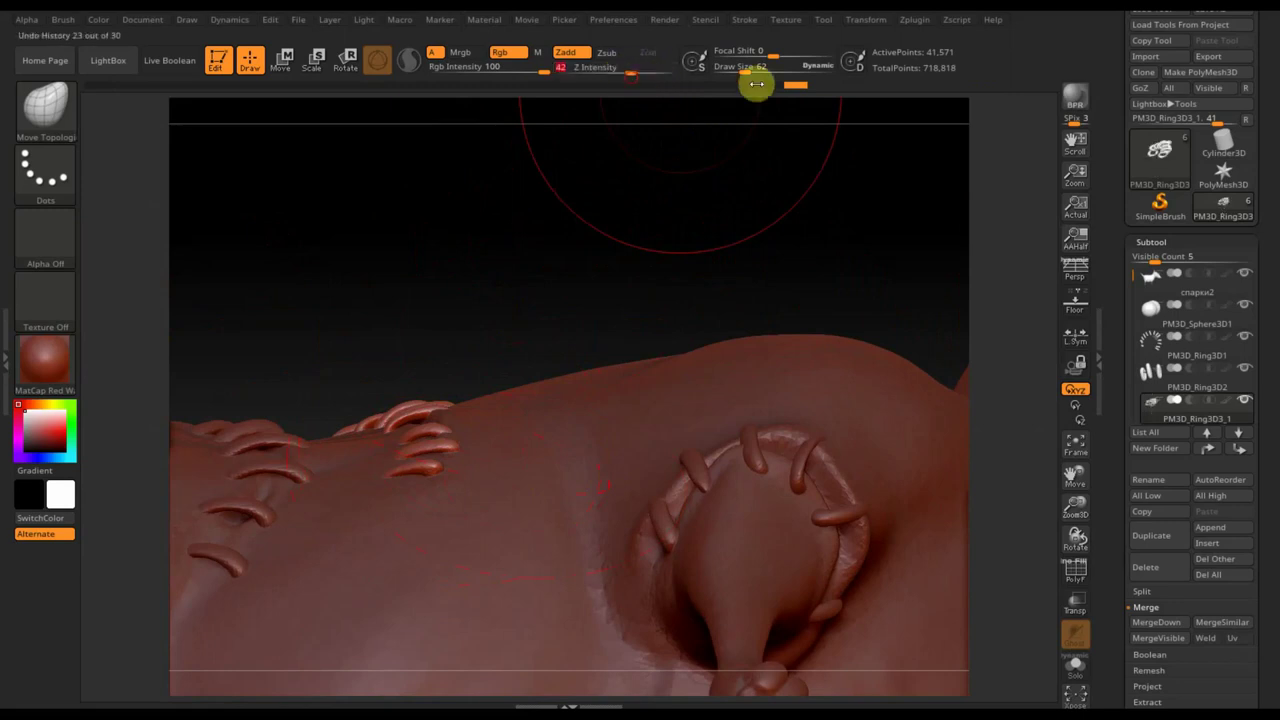
{"action": "left_click_drag", "start_coordinate": [752, 71], "coordinate": [738, 72]}
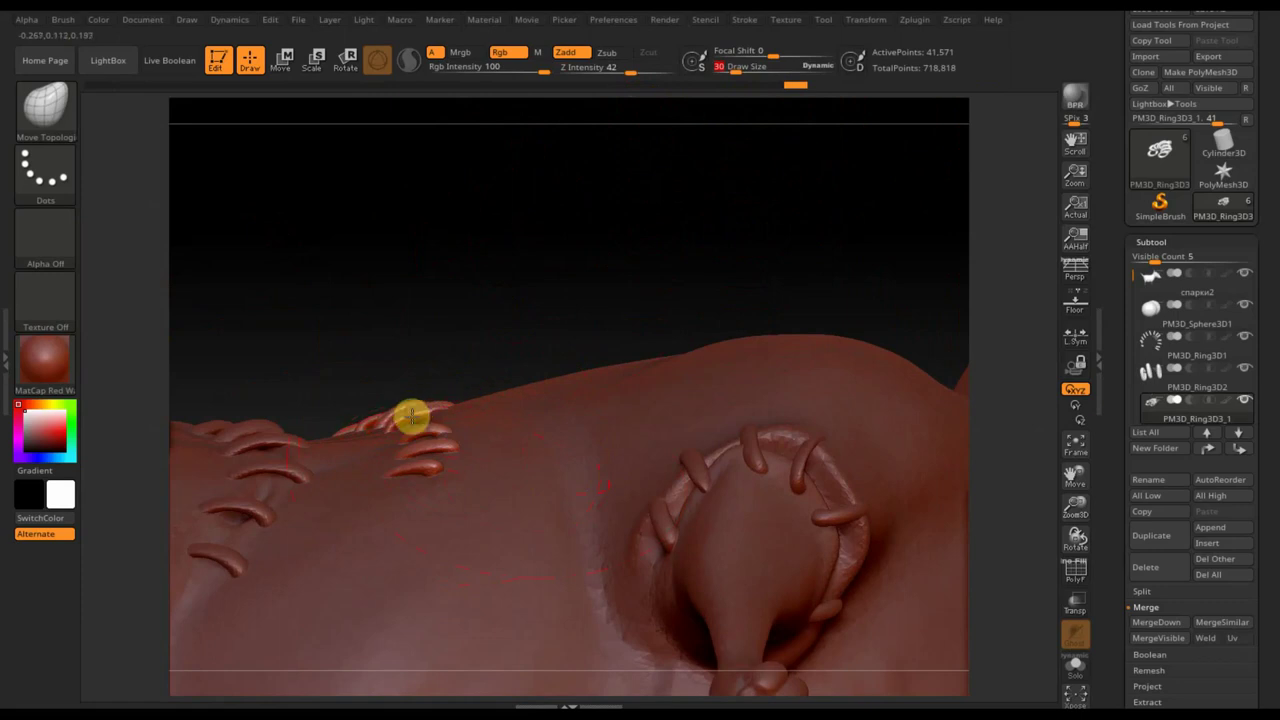
{"action": "left_click_drag", "start_coordinate": [463, 306], "coordinate": [473, 330]}
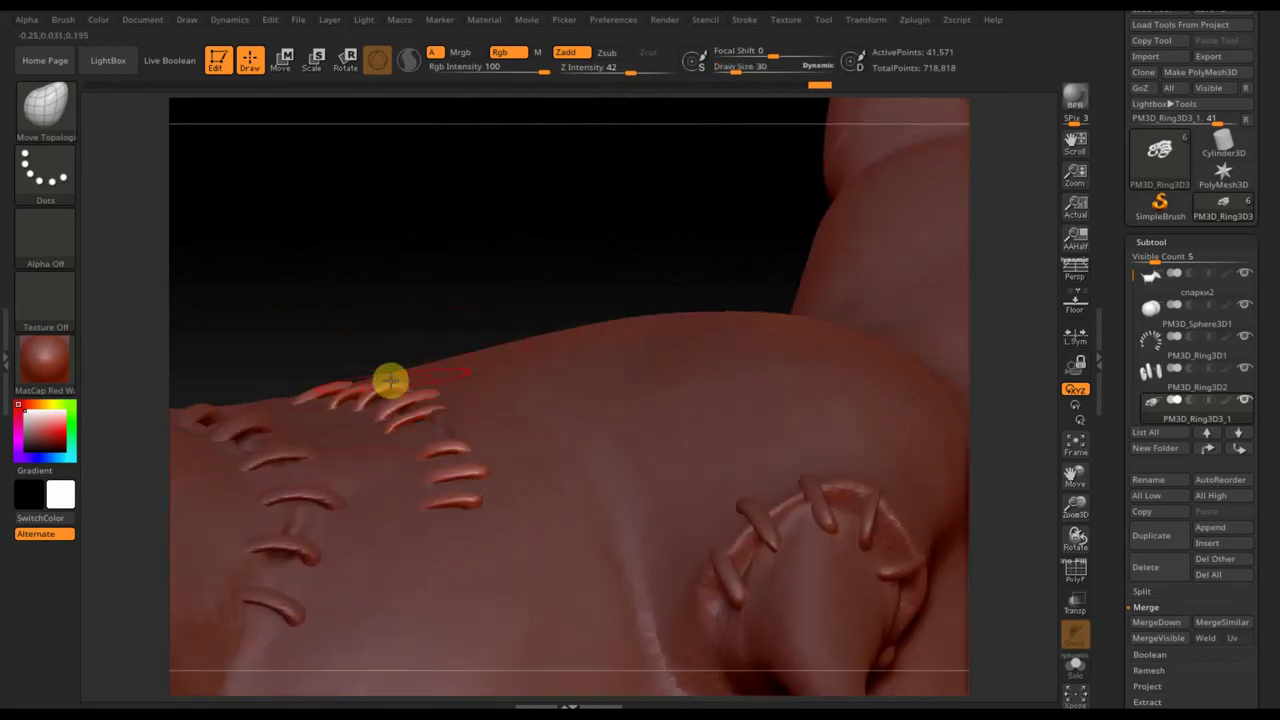
{"action": "left_click_drag", "start_coordinate": [396, 400], "coordinate": [350, 395]}
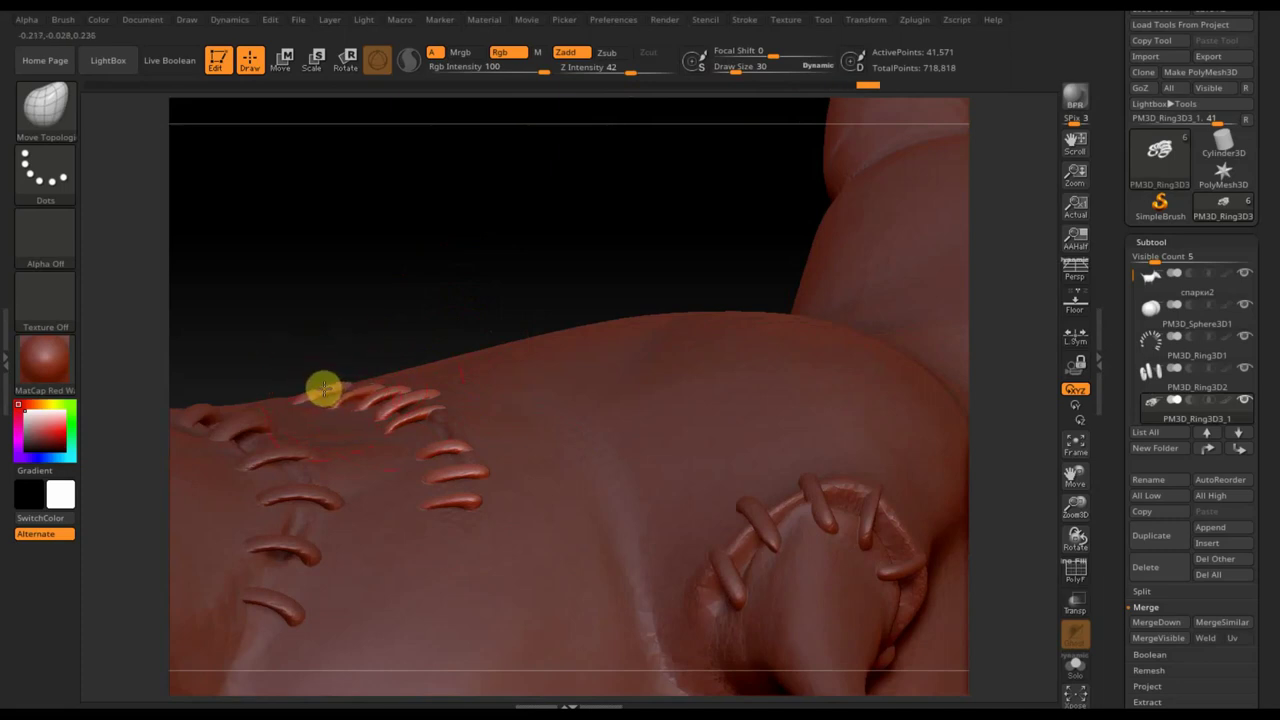
{"action": "left_click_drag", "start_coordinate": [325, 390], "coordinate": [418, 411]}
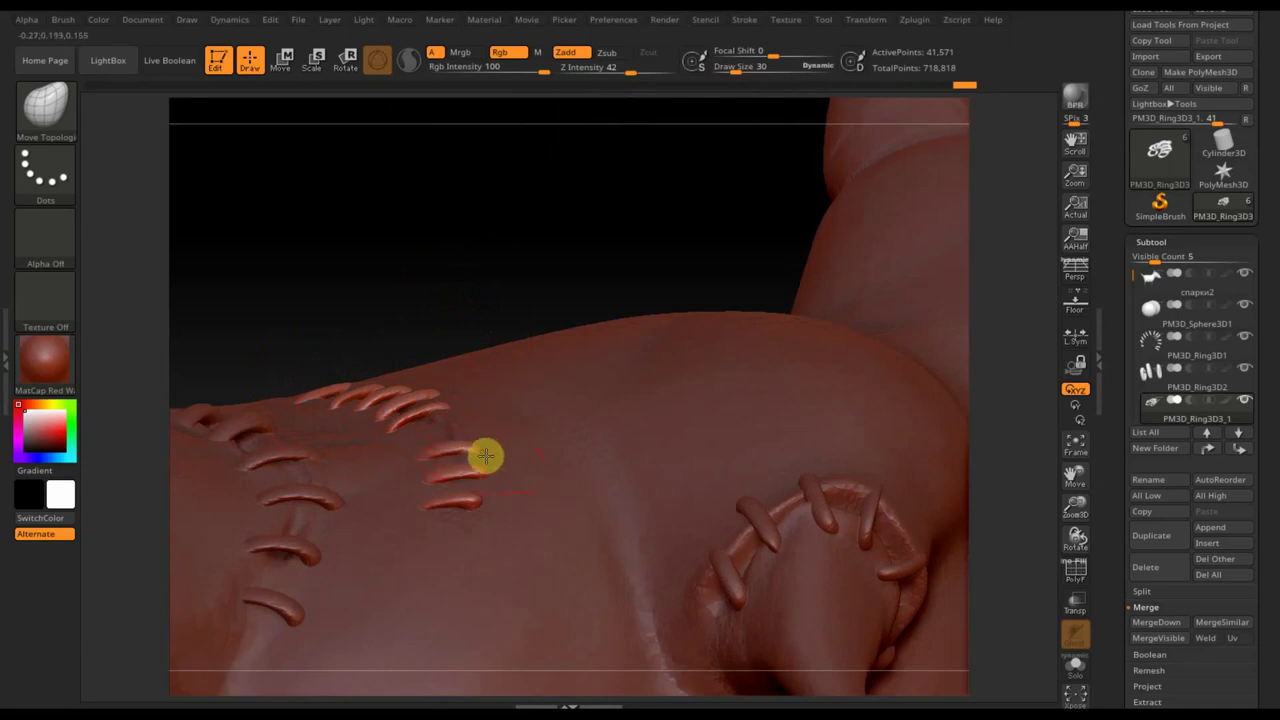
Frame the whole dog in view and turn it to a three-quarter angle
{"action": "mouse_move", "coordinate": [479, 455]}
{"action": "right_mouse_down"}
{"action": "mouse_move", "coordinate": [477, 326]}
{"action": "mouse_move", "coordinate": [483, 389]}
{"action": "mouse_move", "coordinate": [451, 389]}
{"action": "mouse_move", "coordinate": [506, 457]}
{"action": "right_mouse_up"}
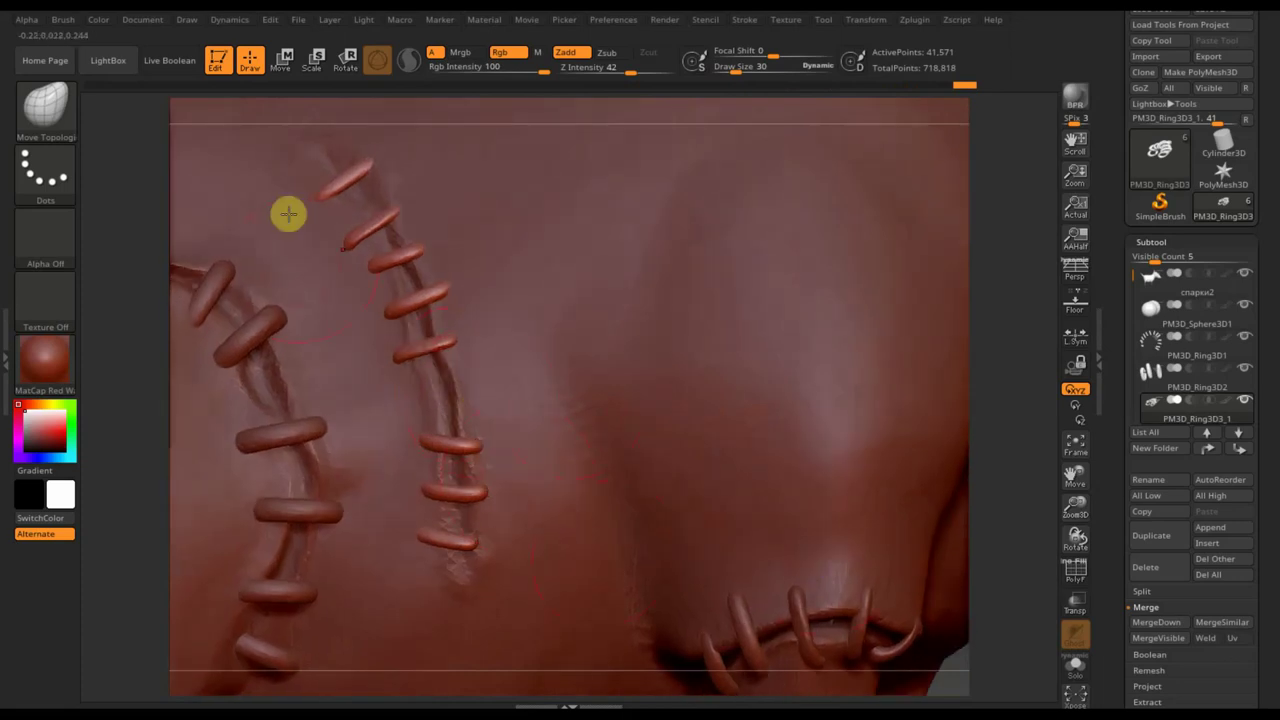
{"action": "left_click_drag", "start_coordinate": [296, 215], "coordinate": [360, 165]}
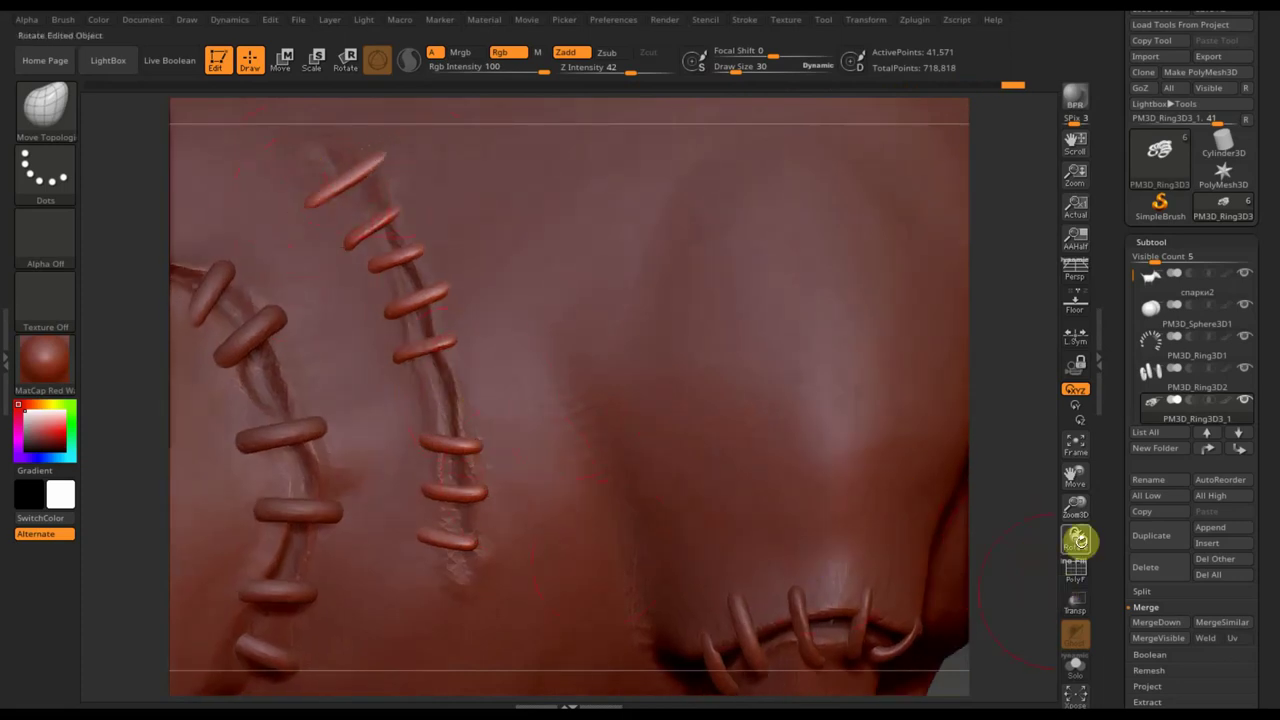
{"action": "left_click", "coordinate": [1077, 446]}
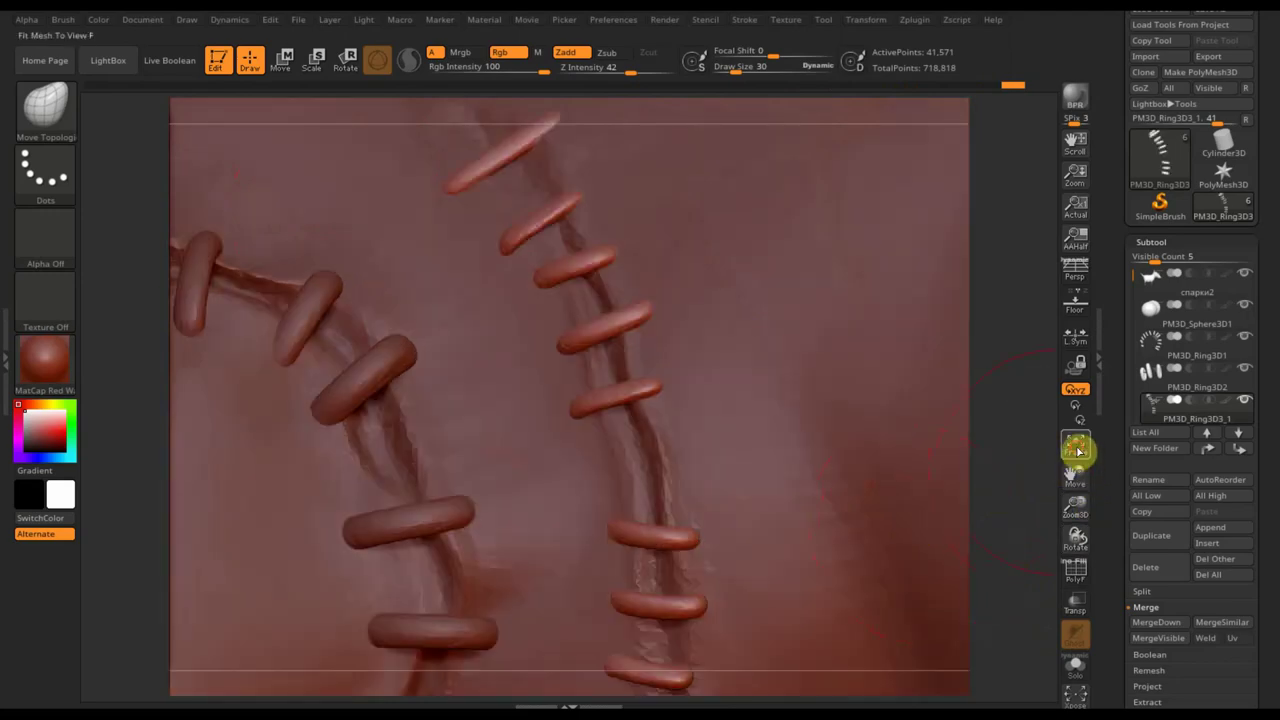
{"action": "left_click", "coordinate": [1077, 450]}
{"action": "mouse_move", "coordinate": [846, 551]}
{"action": "left_mouse_down"}
{"action": "mouse_move", "coordinate": [817, 566]}
{"action": "mouse_move", "coordinate": [829, 589]}
{"action": "mouse_move", "coordinate": [777, 574]}
{"action": "mouse_move", "coordinate": [791, 551]}
{"action": "left_mouse_up"}
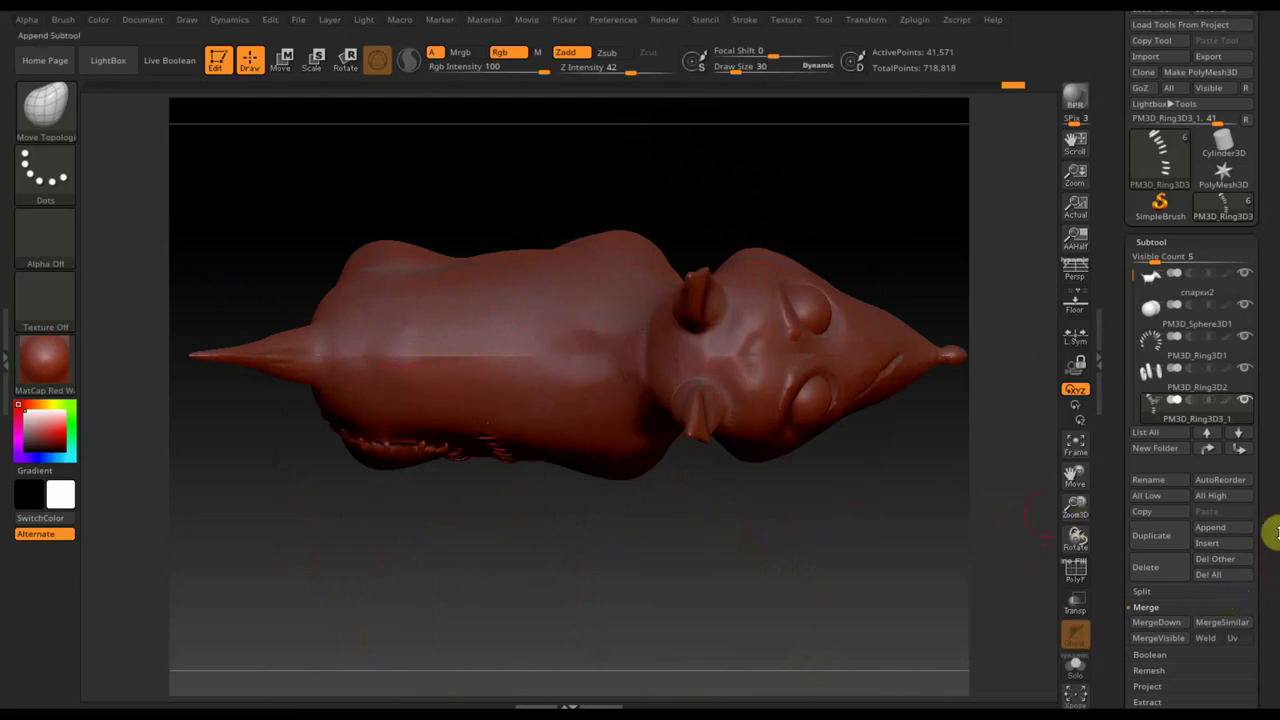
{"action": "left_click", "coordinate": [1216, 535]}
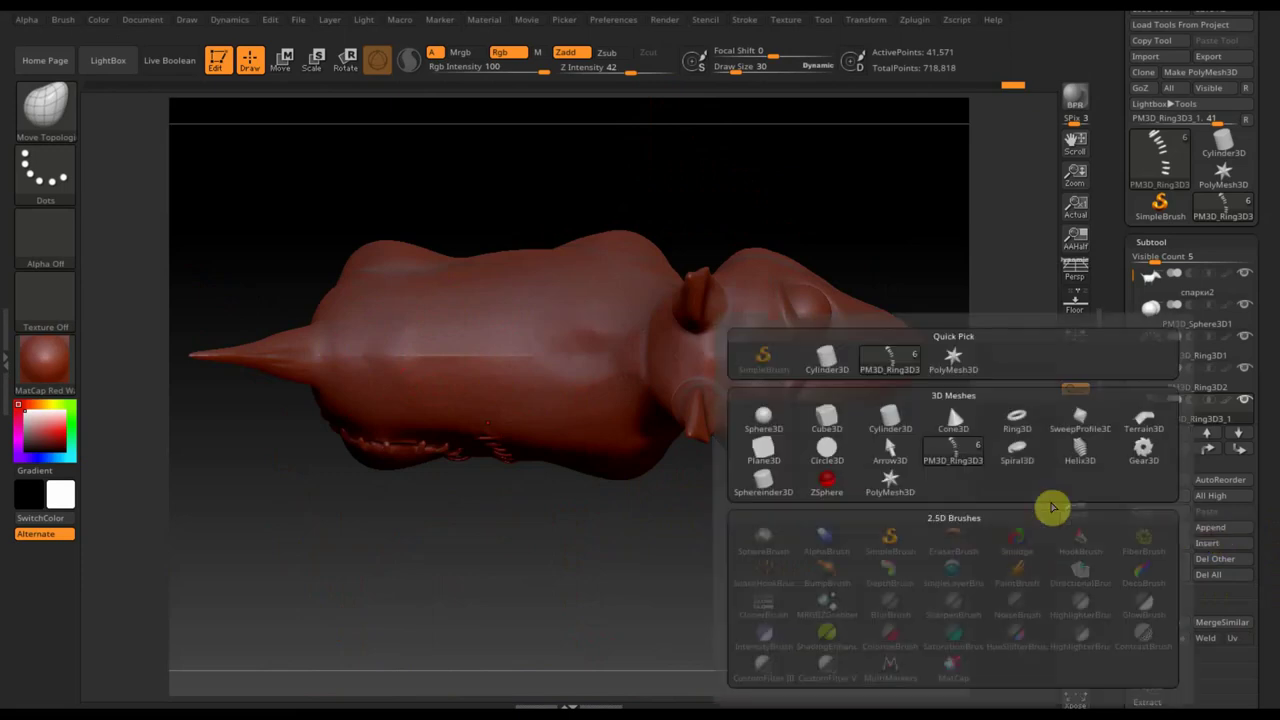
{"action": "left_click", "coordinate": [826, 414]}
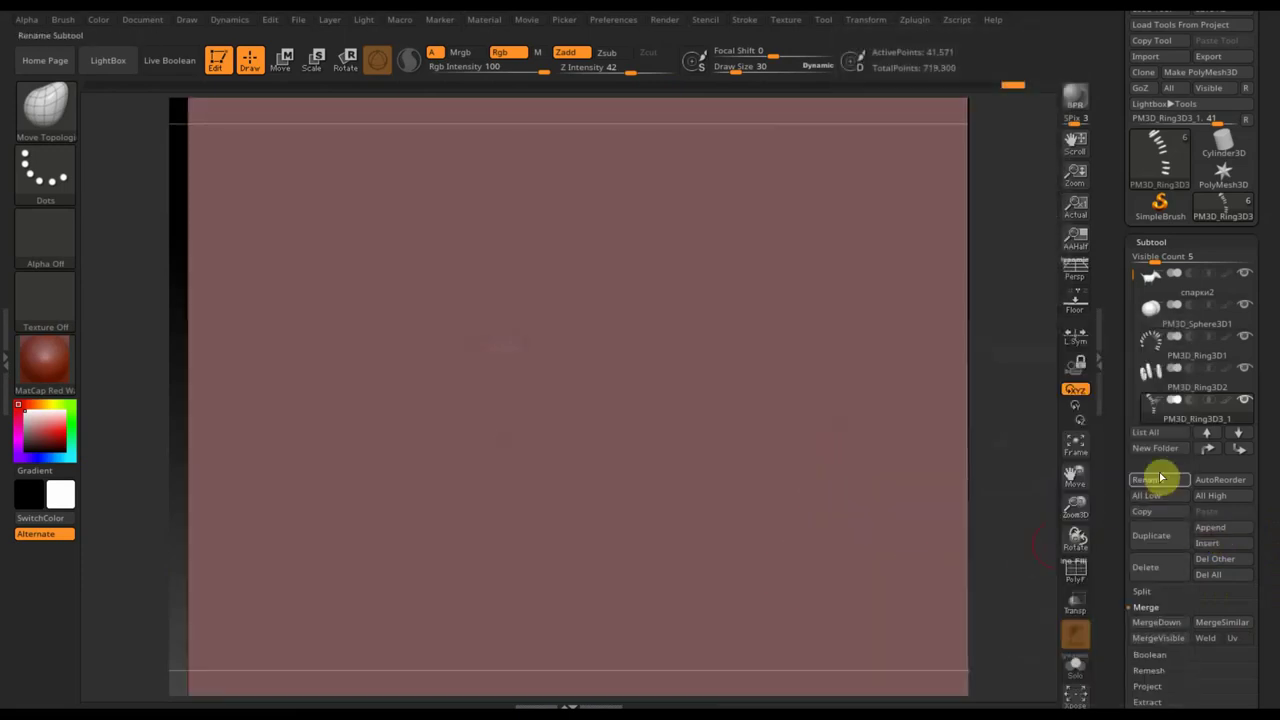
{"action": "key", "text": "n"}
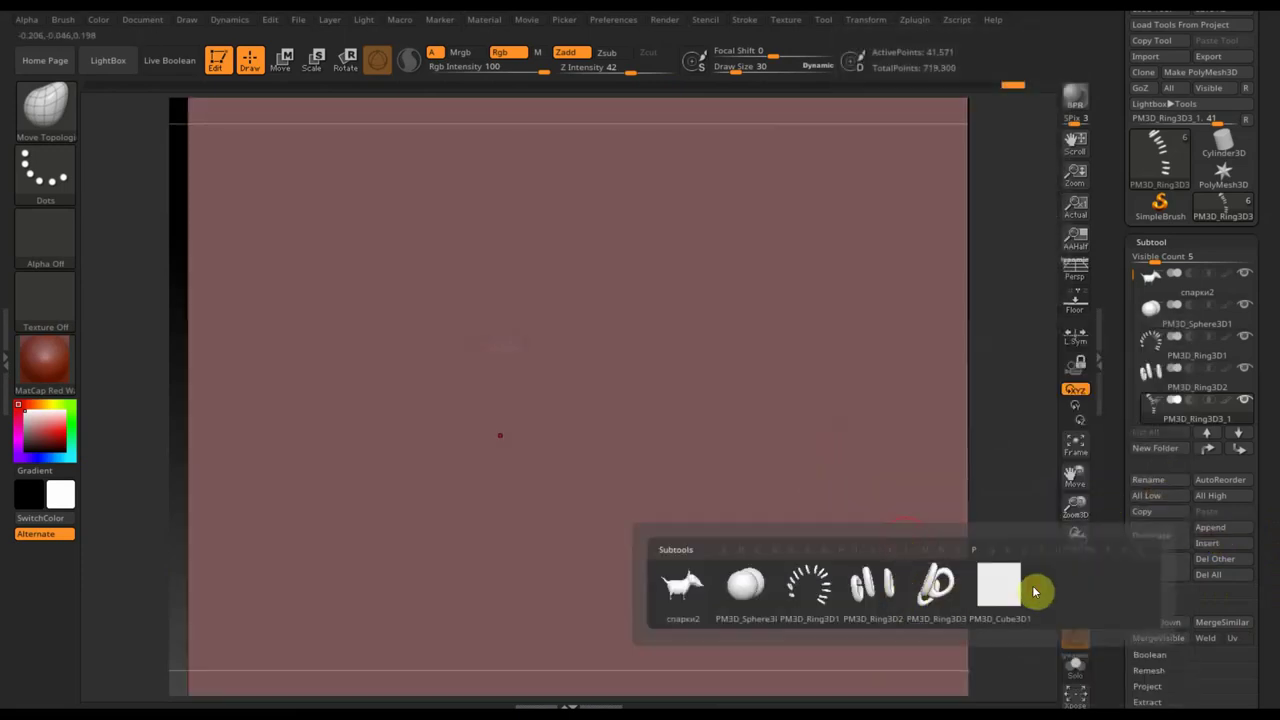
{"action": "left_click", "coordinate": [1000, 590]}
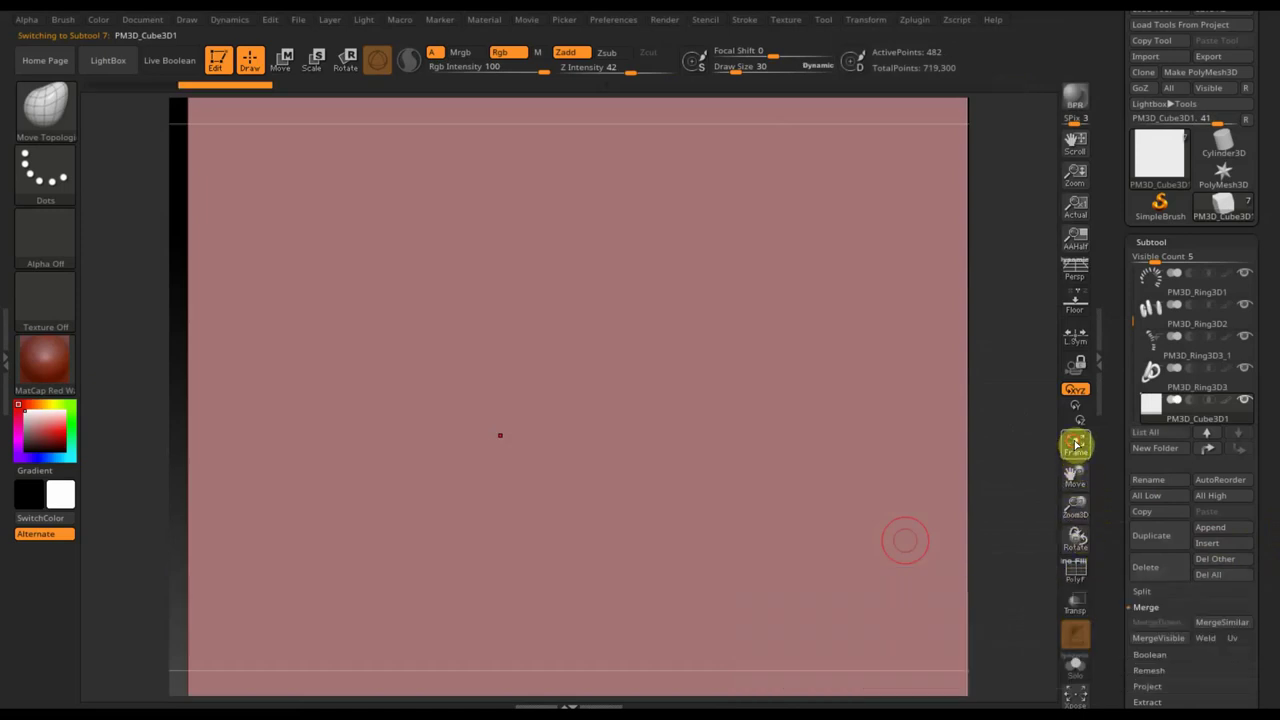
{"action": "left_click", "coordinate": [1075, 445]}
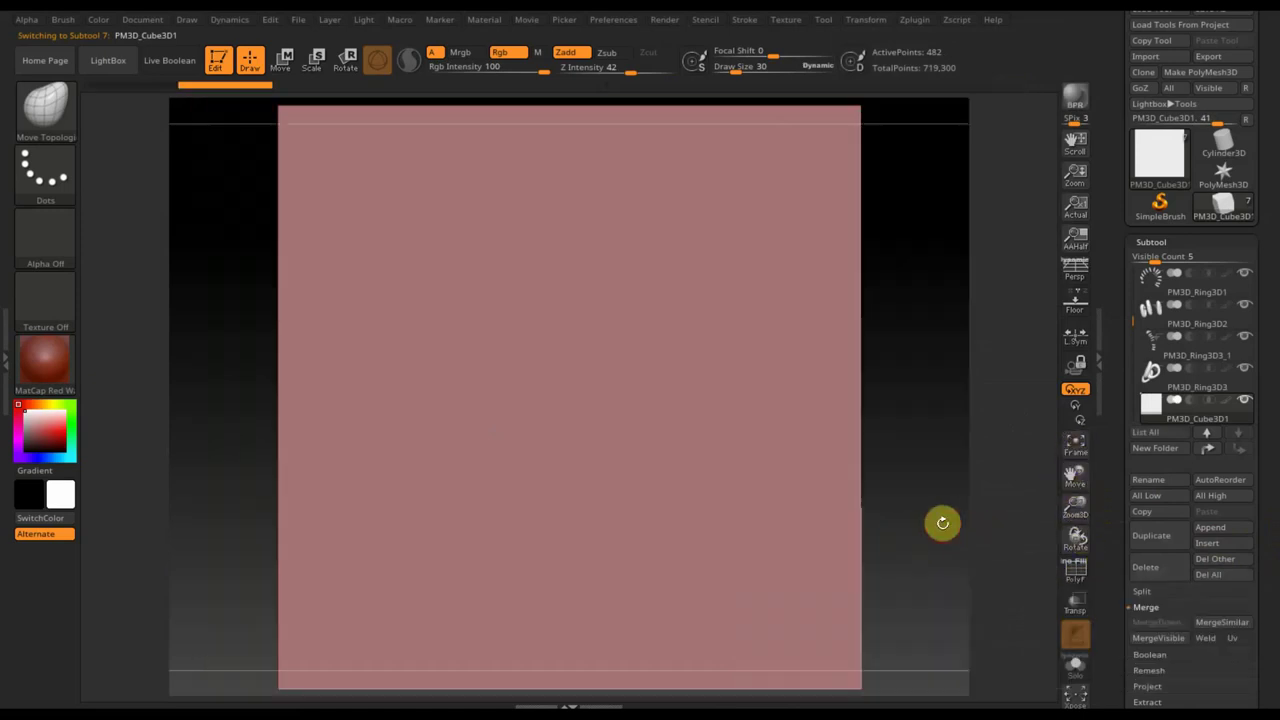
{"action": "left_click", "coordinate": [272, 57]}
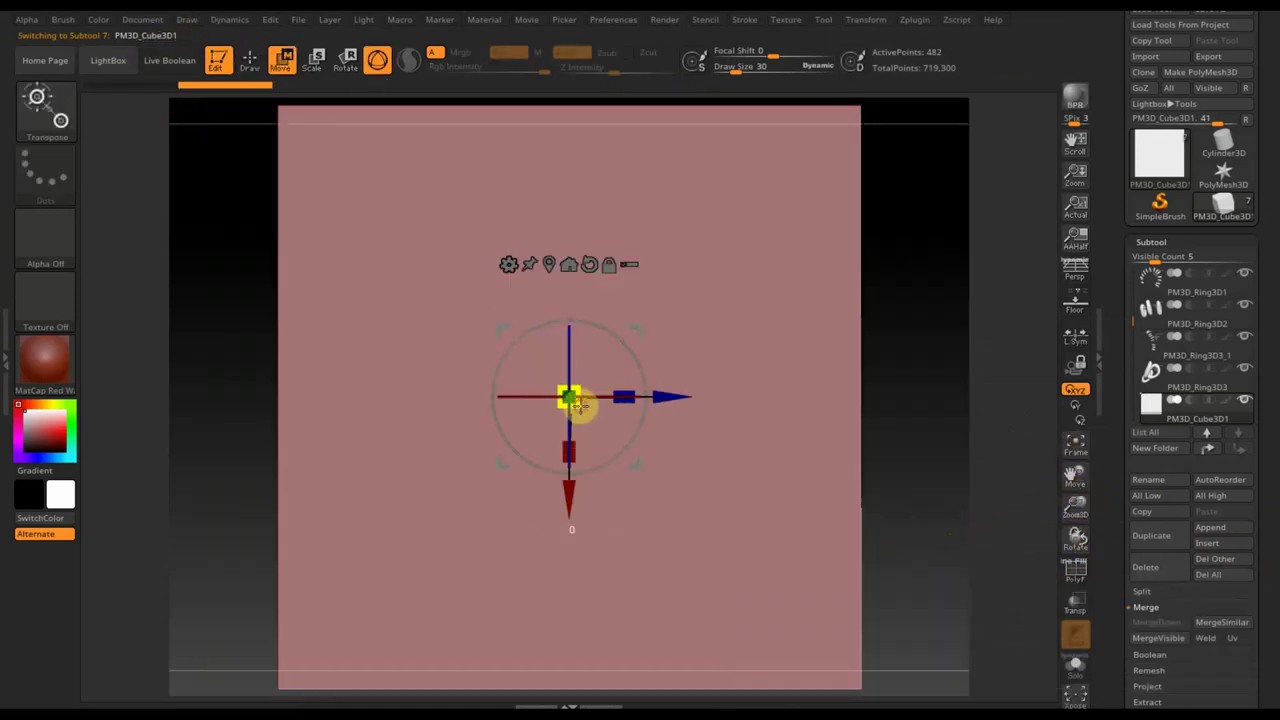
{"action": "left_click_drag", "start_coordinate": [575, 403], "coordinate": [320, 237]}
{"action": "mouse_move", "coordinate": [614, 337]}
{"action": "left_mouse_down"}
{"action": "mouse_move", "coordinate": [627, 328]}
{"action": "mouse_move", "coordinate": [560, 323]}
{"action": "mouse_move", "coordinate": [586, 343]}
{"action": "left_mouse_up"}
{"action": "mouse_move", "coordinate": [777, 617]}
{"action": "left_mouse_down"}
{"action": "mouse_move", "coordinate": [756, 474]}
{"action": "mouse_move", "coordinate": [766, 443]}
{"action": "left_mouse_up"}
{"action": "left_click_drag", "start_coordinate": [470, 294], "coordinate": [470, 292]}
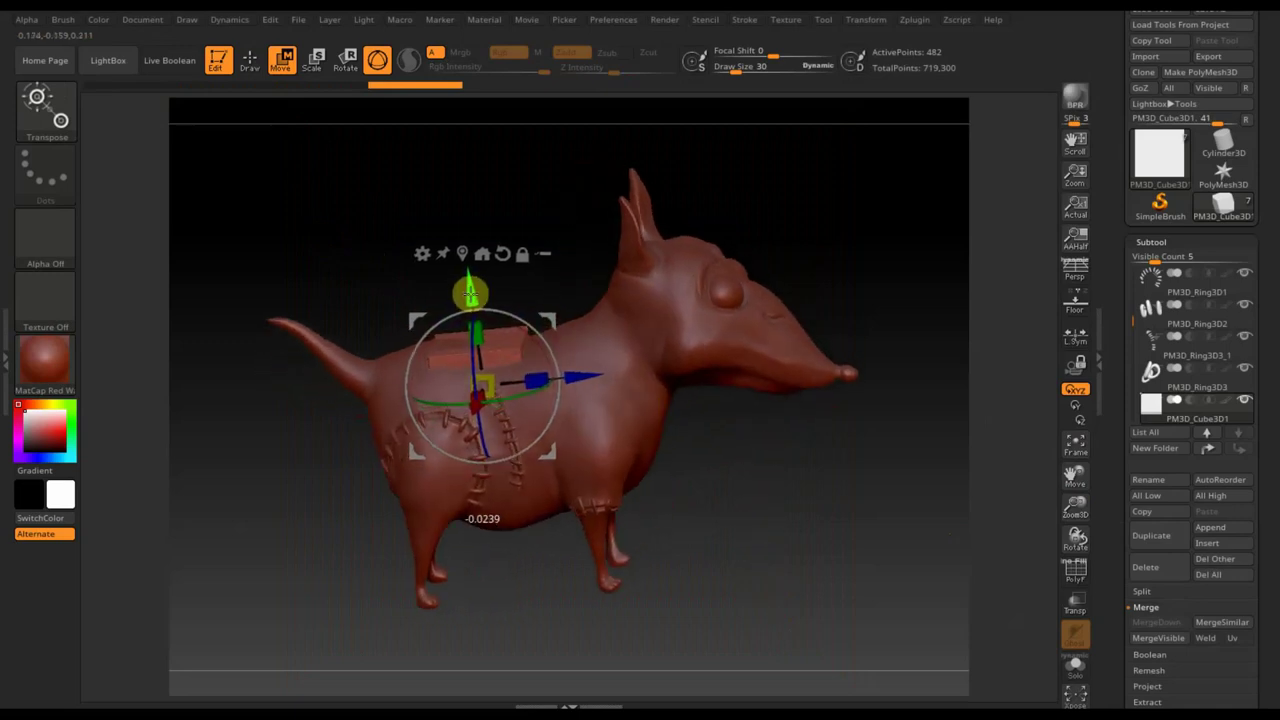
{"action": "mouse_move", "coordinate": [757, 503]}
{"action": "left_mouse_down"}
{"action": "mouse_move", "coordinate": [769, 600]}
{"action": "mouse_move", "coordinate": [816, 537]}
{"action": "mouse_move", "coordinate": [815, 559]}
{"action": "mouse_move", "coordinate": [800, 517]}
{"action": "mouse_move", "coordinate": [741, 531]}
{"action": "left_mouse_up"}
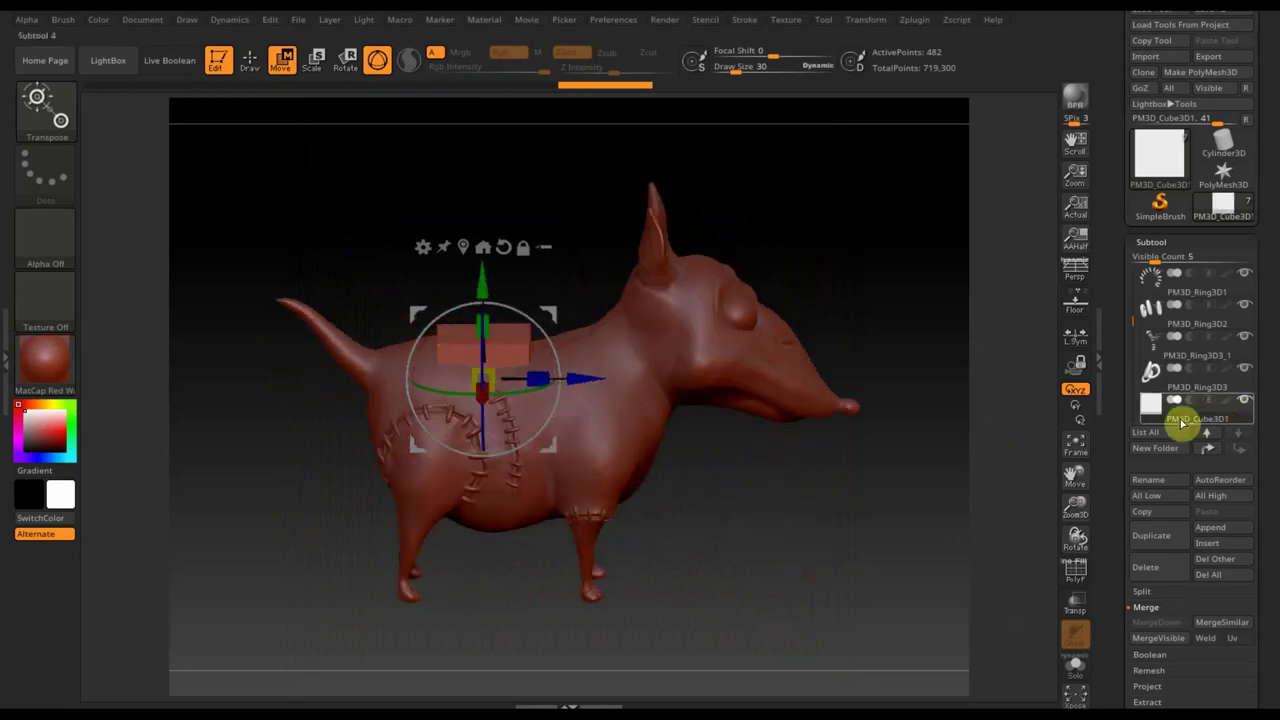
{"action": "left_click", "coordinate": [1157, 575]}
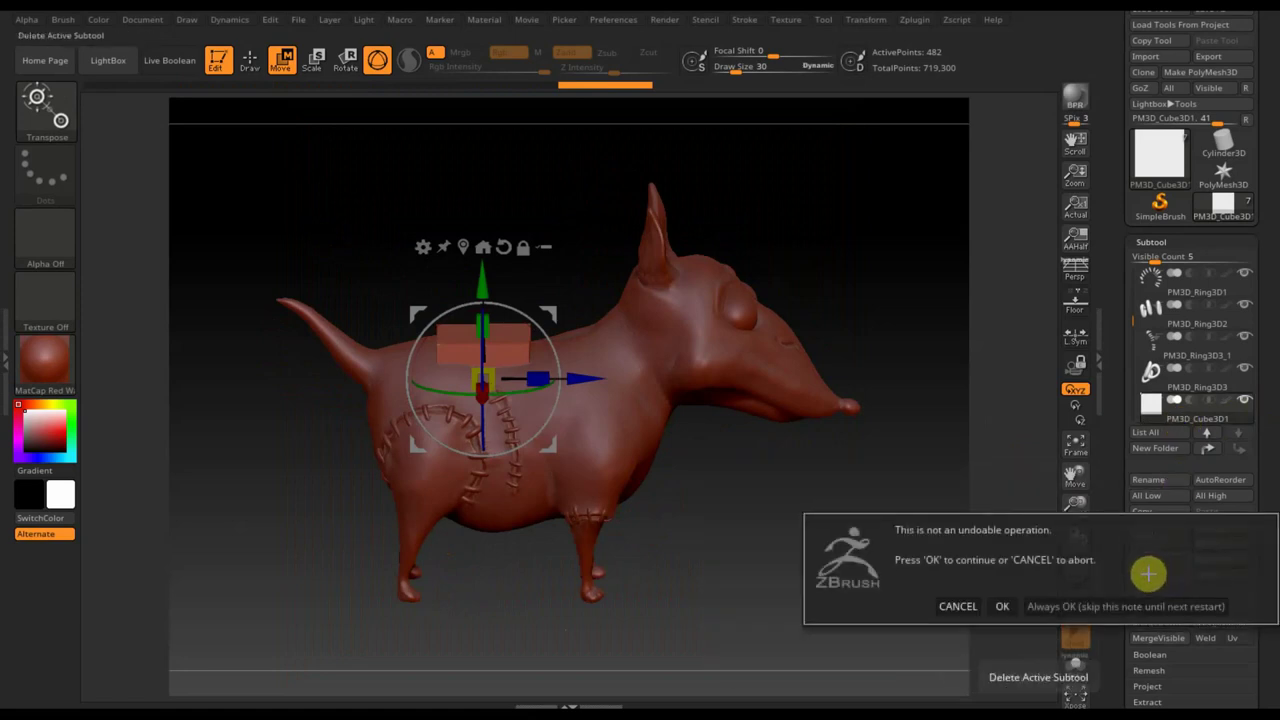
{"action": "left_click", "coordinate": [1000, 607]}
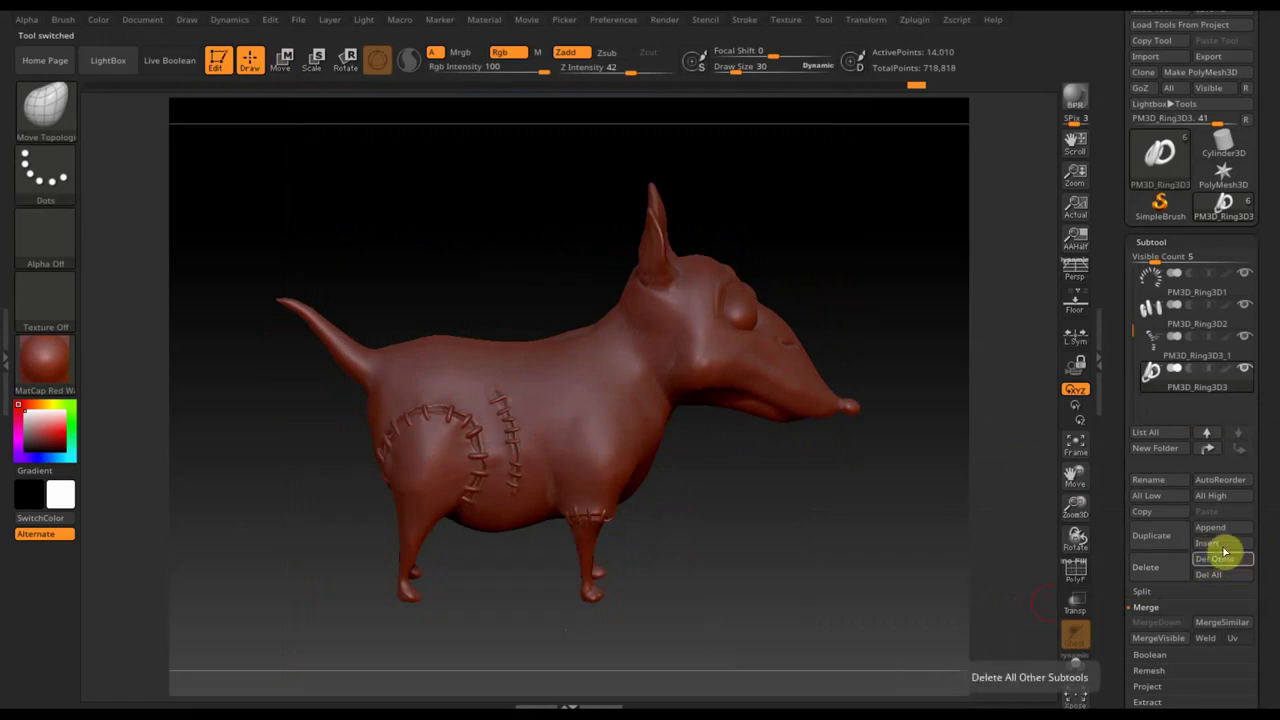
Append a plane as a new subtool and bring up its transform gizmo
{"action": "left_click", "coordinate": [1218, 529]}
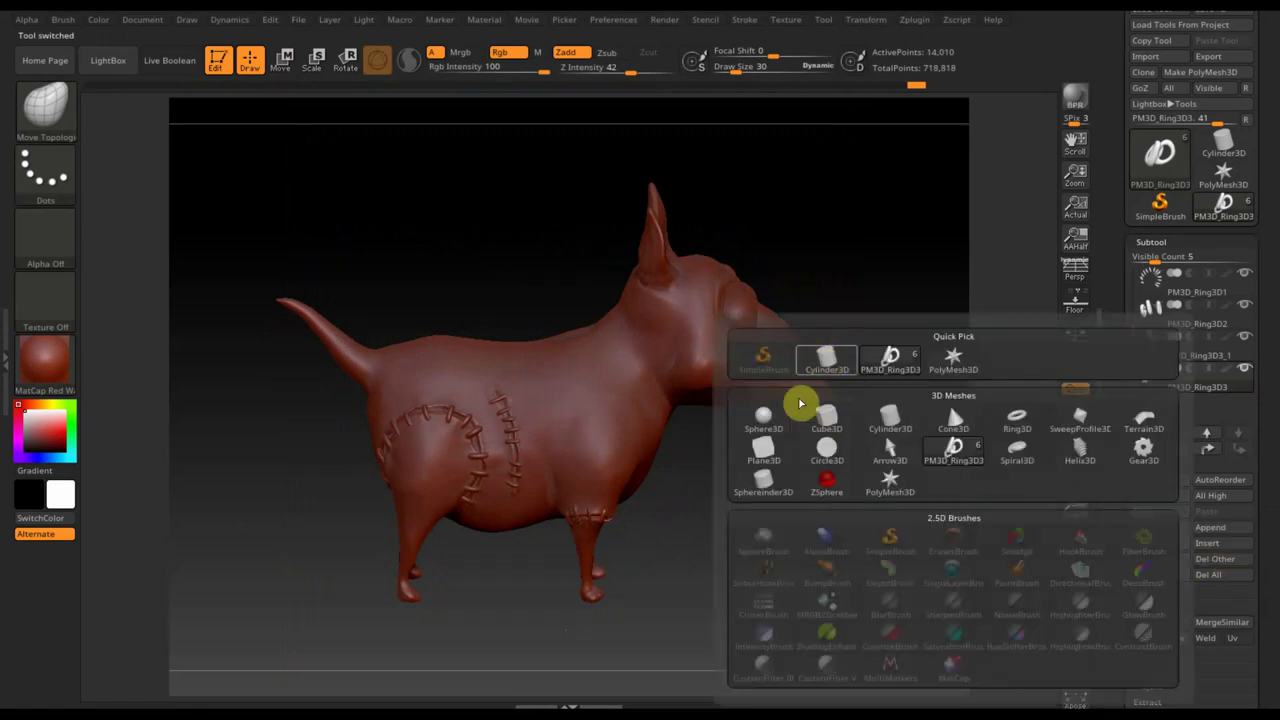
{"action": "left_click", "coordinate": [764, 458]}
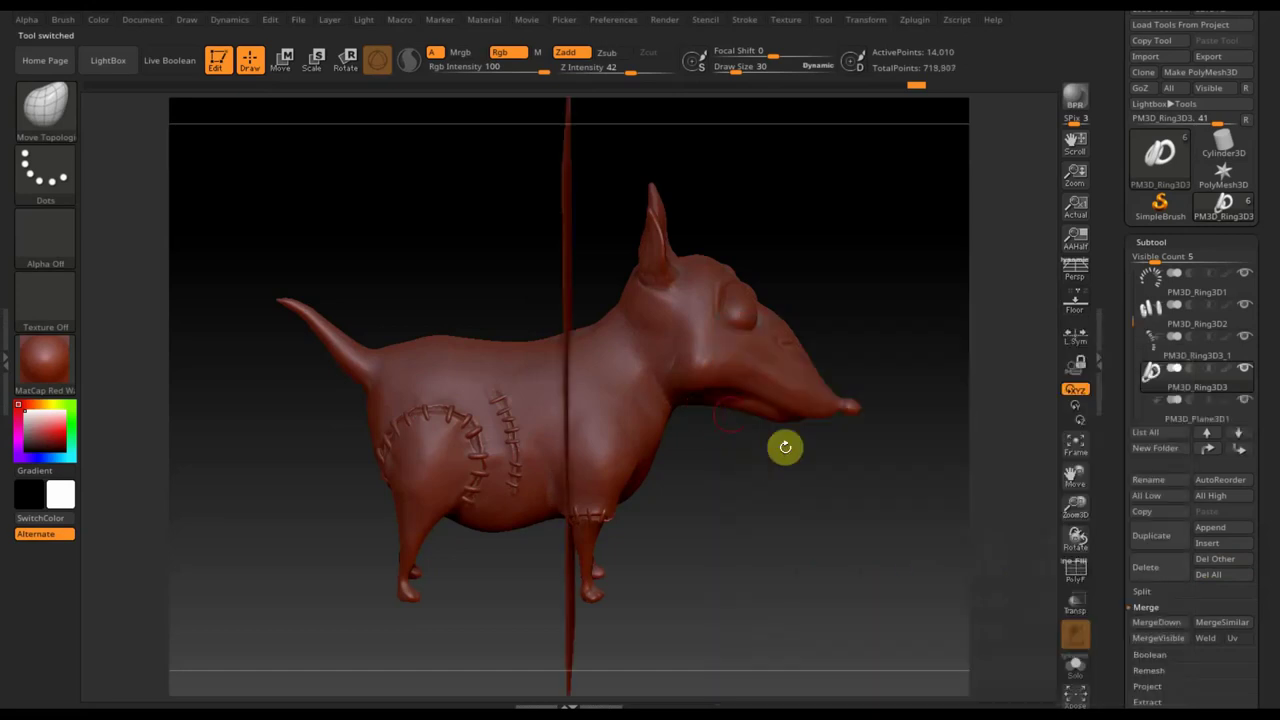
{"action": "mouse_move", "coordinate": [783, 446]}
{"action": "left_mouse_down"}
{"action": "mouse_move", "coordinate": [765, 492]}
{"action": "mouse_move", "coordinate": [771, 476]}
{"action": "left_mouse_up"}
{"action": "left_click_drag", "start_coordinate": [867, 519], "coordinate": [874, 531]}
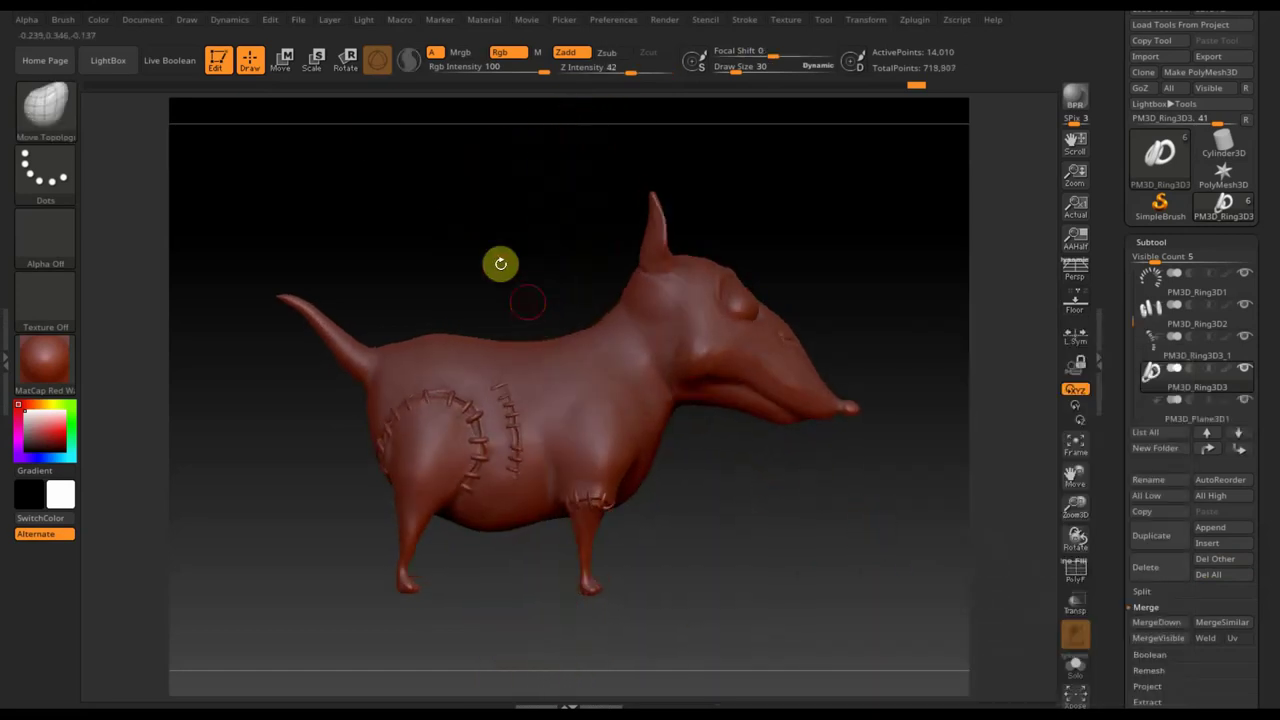
{"action": "left_click", "coordinate": [282, 61]}
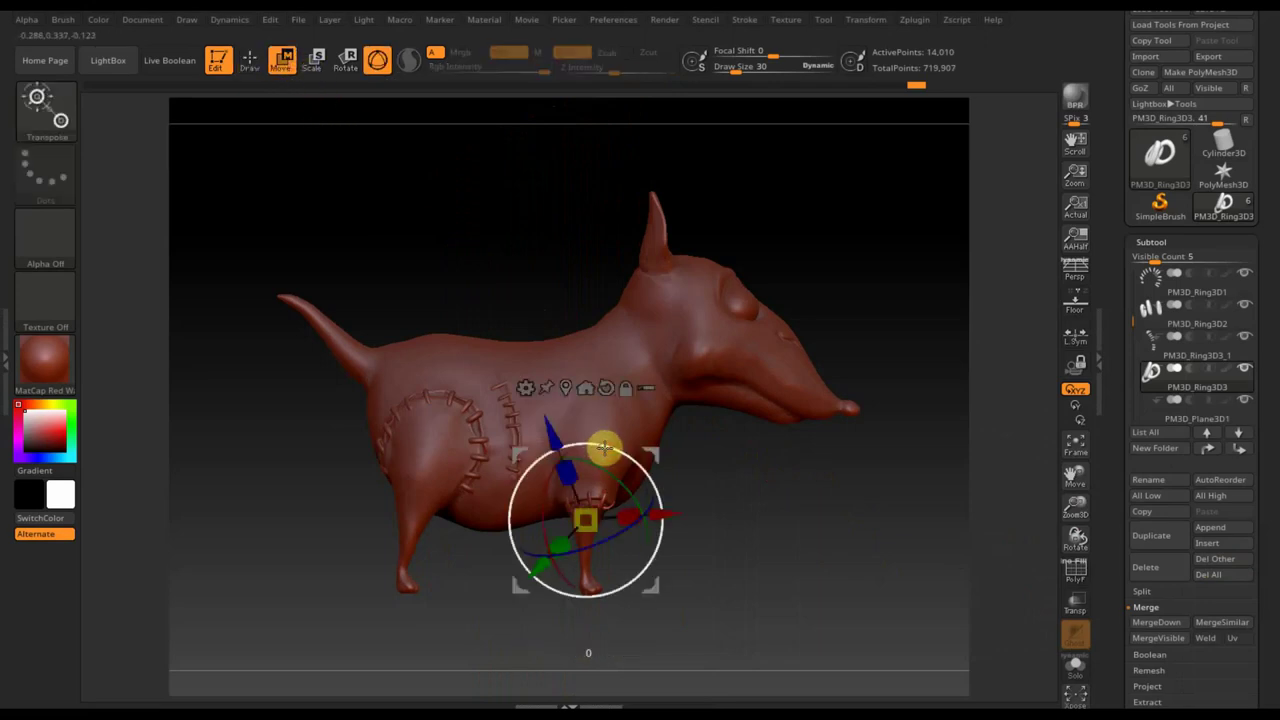
{"action": "left_click_drag", "start_coordinate": [604, 447], "coordinate": [411, 437]}
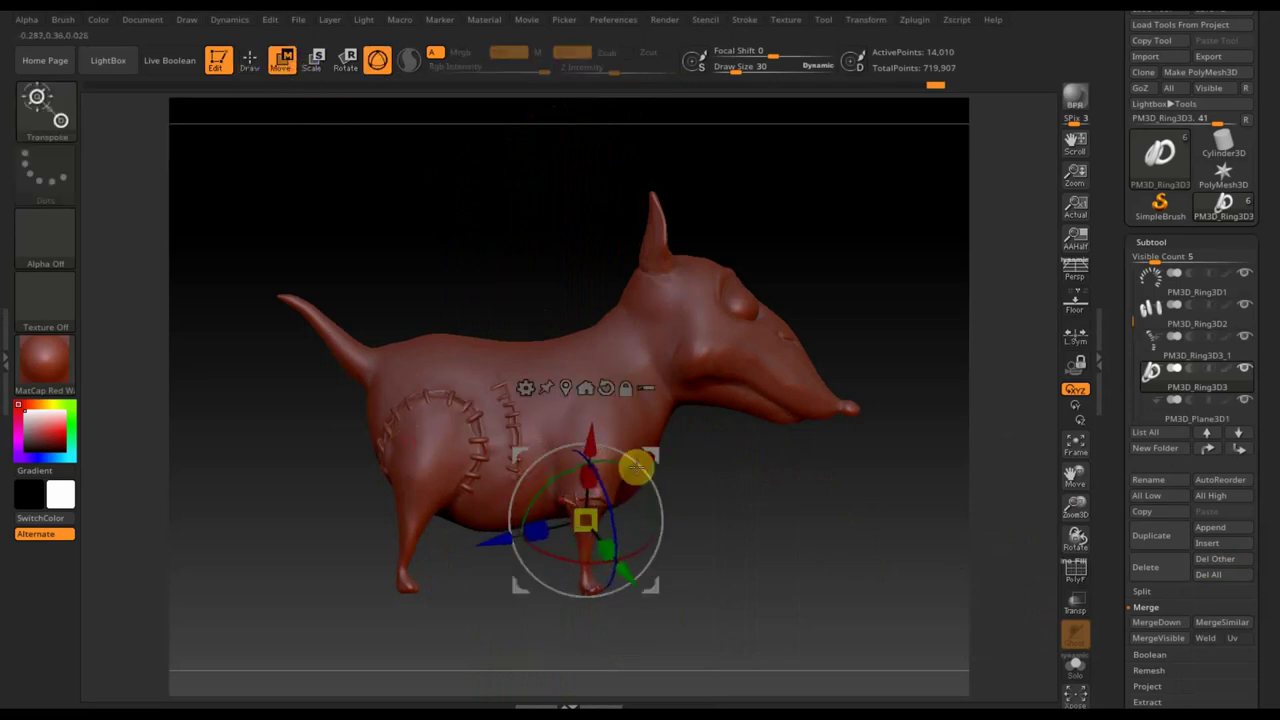
{"action": "left_click_drag", "start_coordinate": [636, 467], "coordinate": [686, 514]}
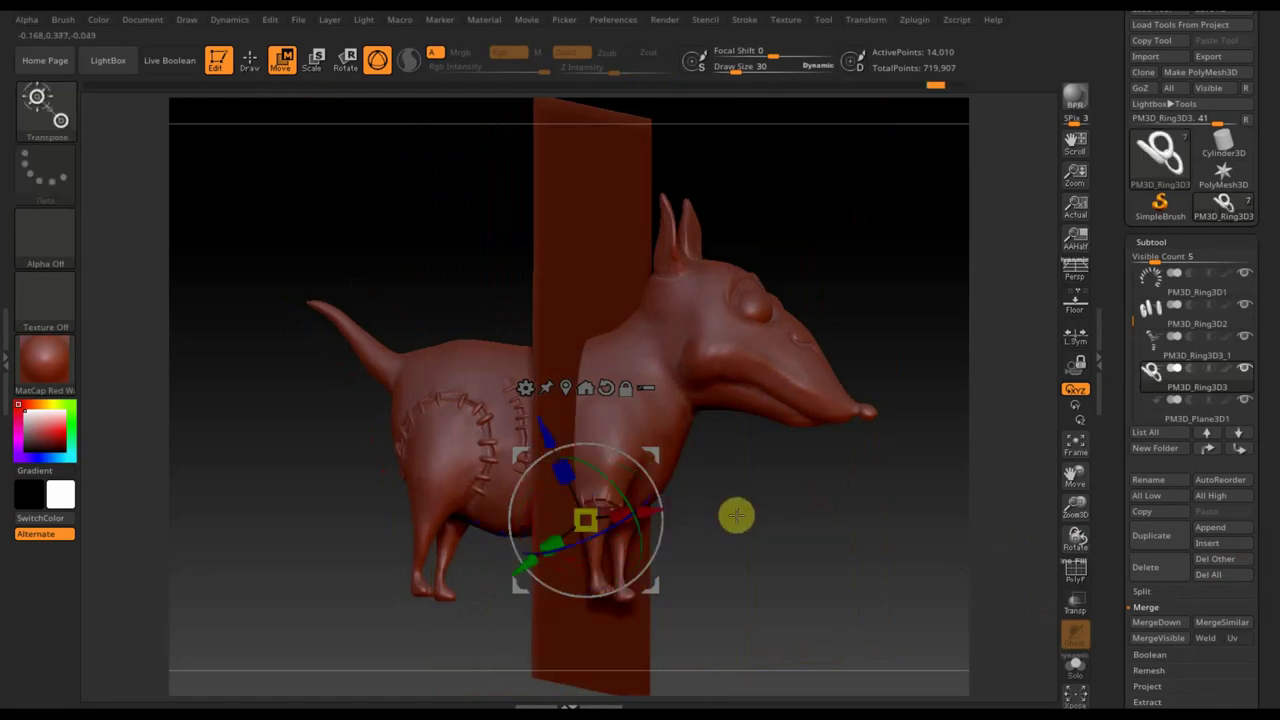
Select PM3D_Plane3D1, rotate it horizontal, shrink it and move it above the back
{"action": "left_click", "coordinate": [736, 515]}
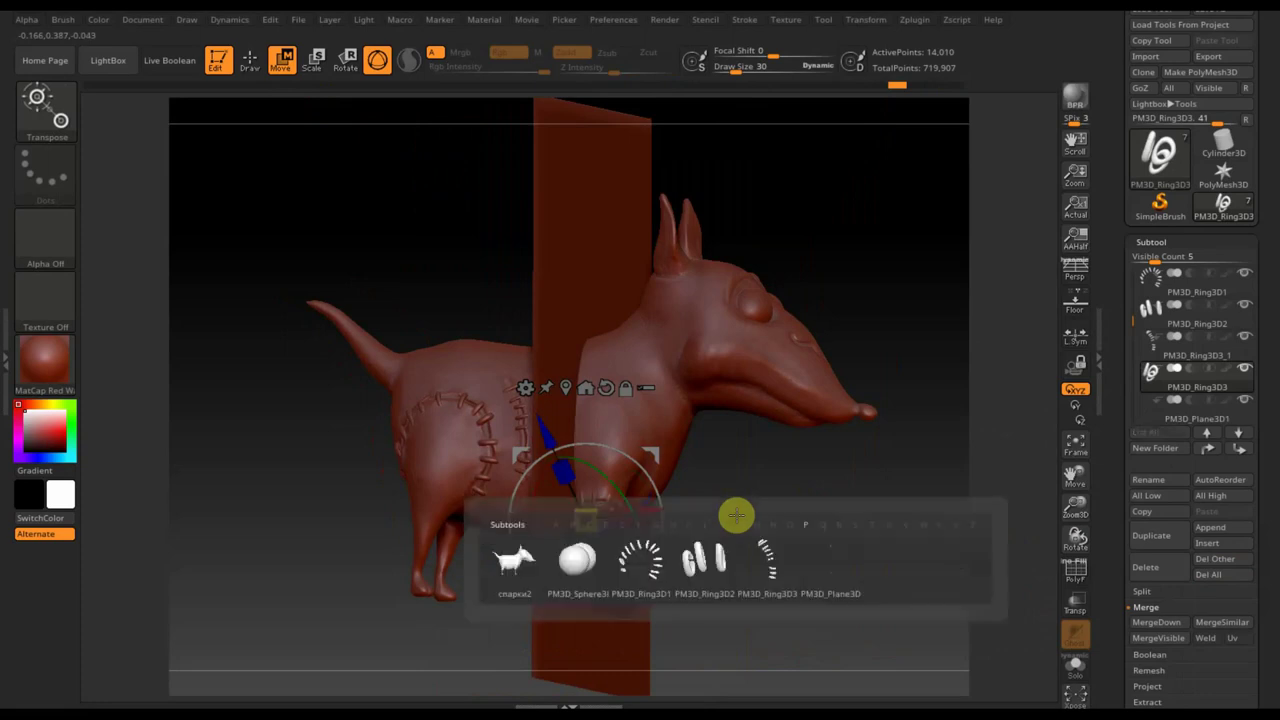
{"action": "left_click", "coordinate": [831, 563]}
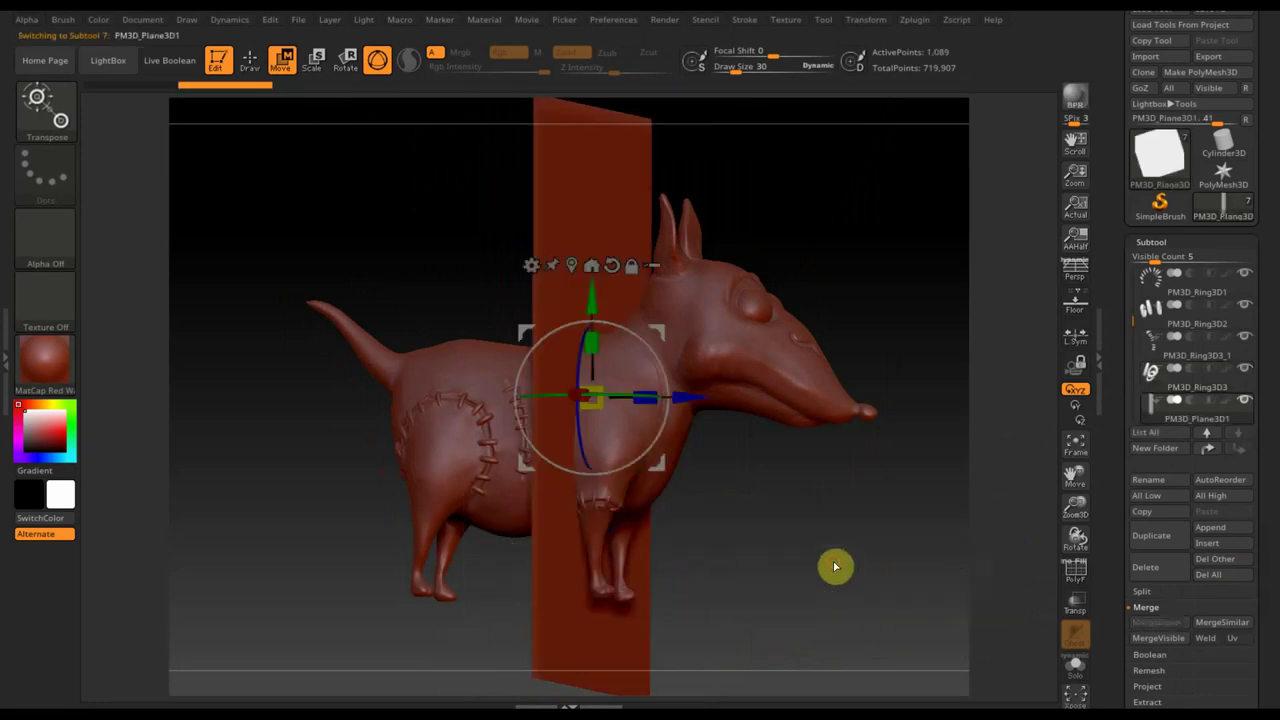
{"action": "mouse_move", "coordinate": [663, 371]}
{"action": "left_mouse_down"}
{"action": "mouse_move", "coordinate": [606, 320]}
{"action": "mouse_move", "coordinate": [567, 306]}
{"action": "left_mouse_up"}
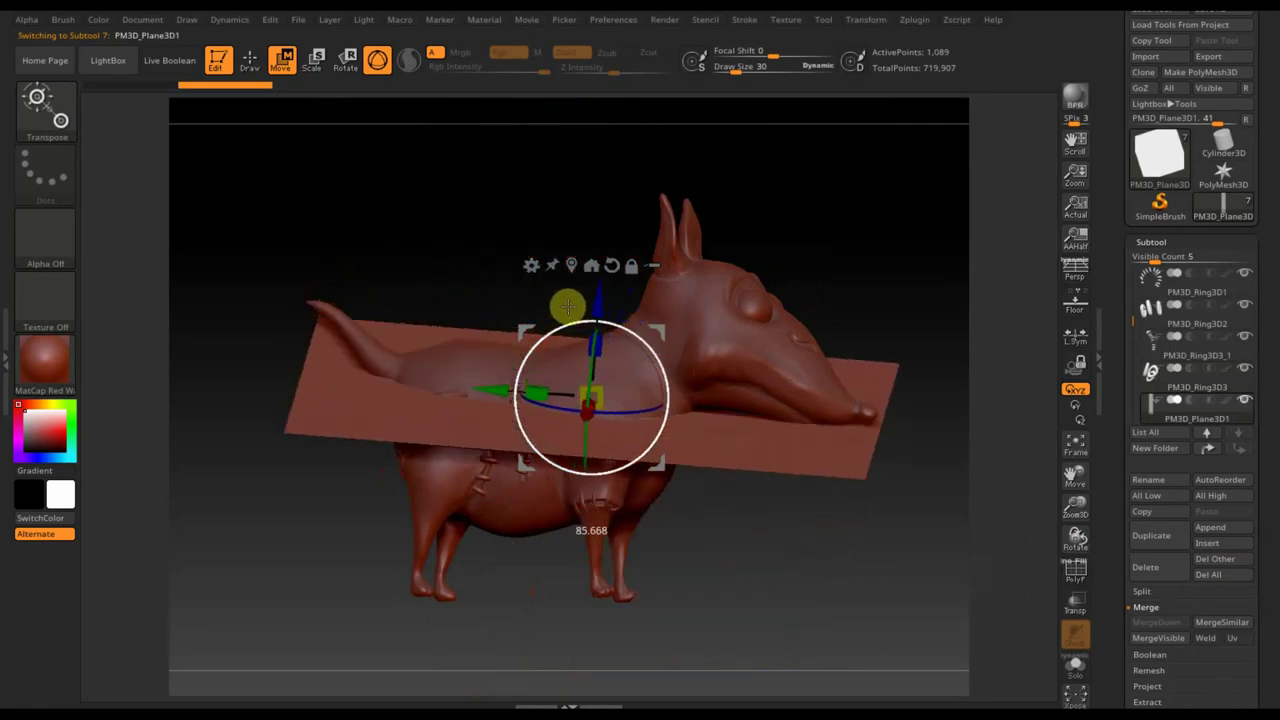
{"action": "mouse_move", "coordinate": [834, 591]}
{"action": "left_mouse_down"}
{"action": "mouse_move", "coordinate": [746, 603]}
{"action": "mouse_move", "coordinate": [679, 429]}
{"action": "left_mouse_up"}
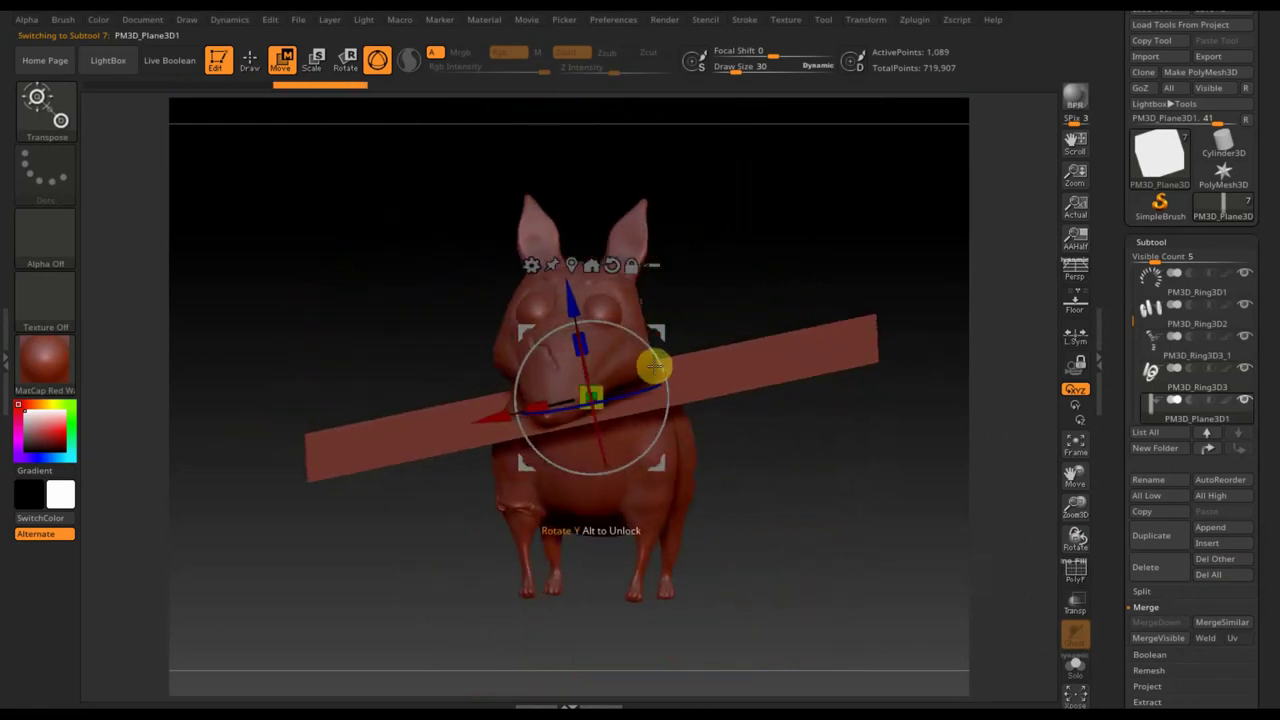
{"action": "left_click_drag", "start_coordinate": [653, 367], "coordinate": [657, 377]}
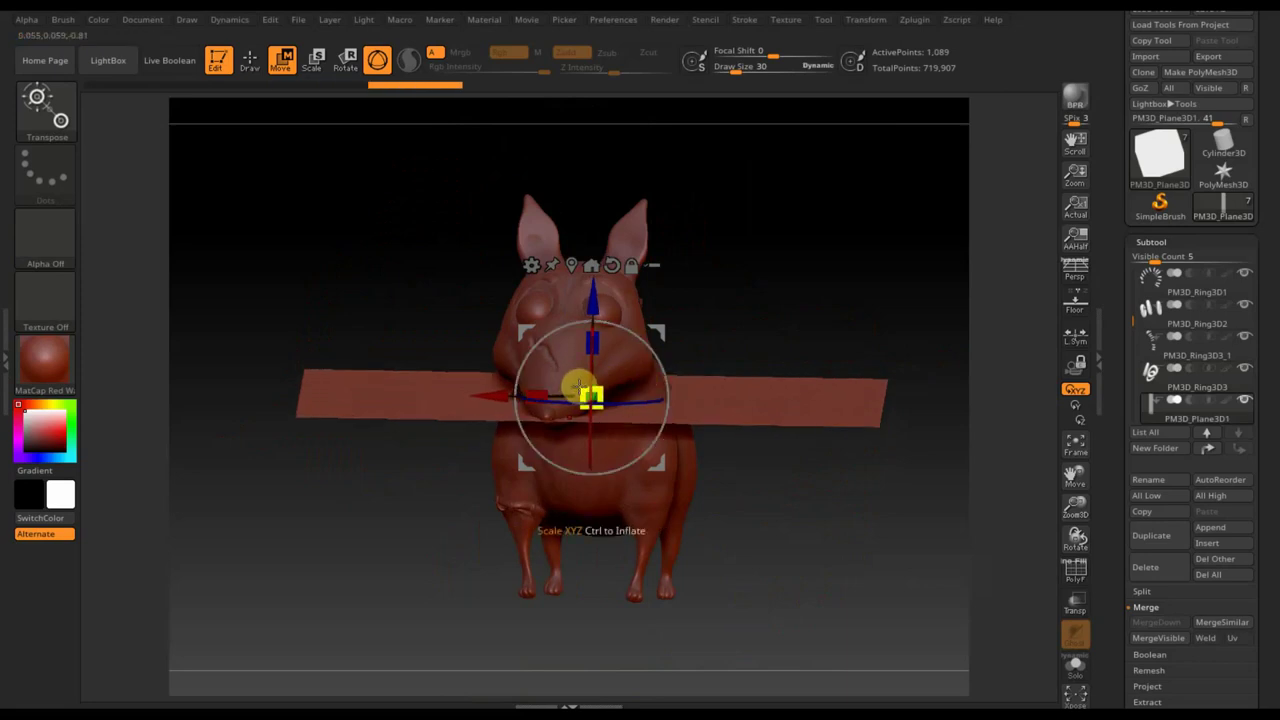
{"action": "mouse_move", "coordinate": [580, 386]}
{"action": "left_mouse_down"}
{"action": "mouse_move", "coordinate": [679, 518]}
{"action": "mouse_move", "coordinate": [786, 531]}
{"action": "mouse_move", "coordinate": [730, 535]}
{"action": "left_mouse_up"}
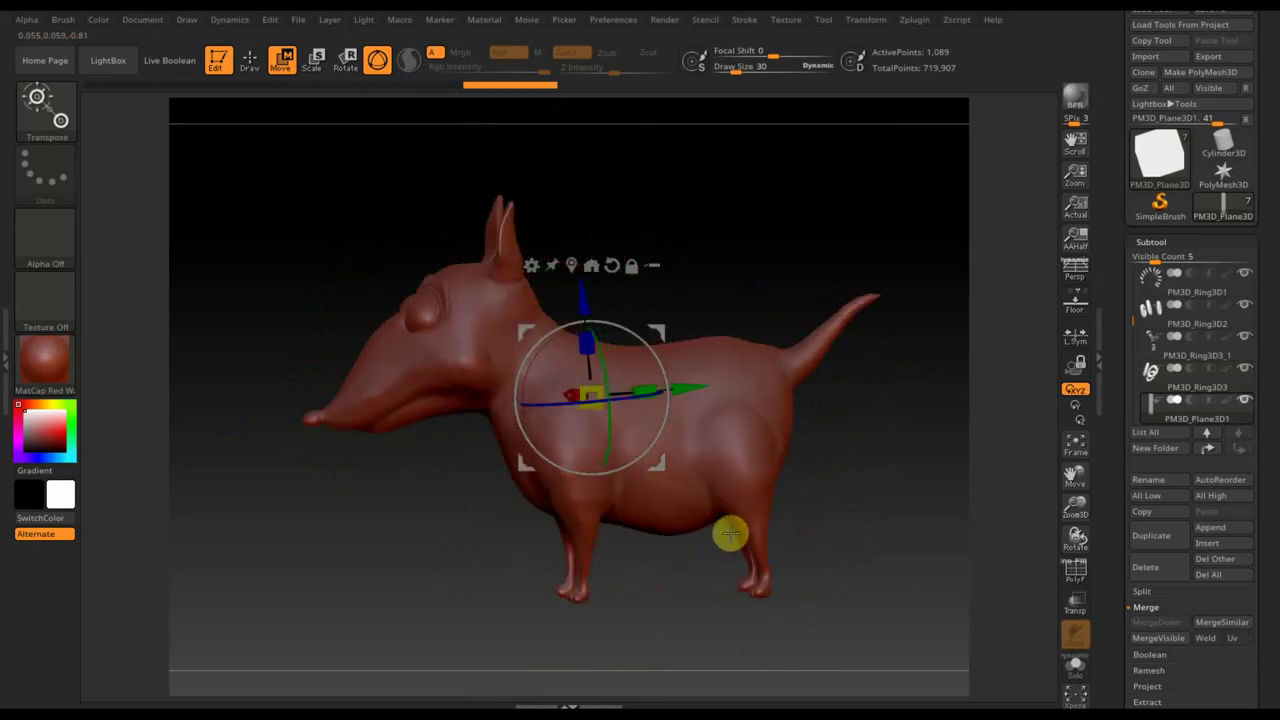
{"action": "mouse_move", "coordinate": [657, 322]}
{"action": "left_mouse_down"}
{"action": "mouse_move", "coordinate": [717, 291]}
{"action": "mouse_move", "coordinate": [760, 243]}
{"action": "left_mouse_up"}
Adjust the plane's rotation and scale it into a small square, checking from the side
{"action": "mouse_move", "coordinate": [829, 440]}
{"action": "left_mouse_down"}
{"action": "mouse_move", "coordinate": [846, 486]}
{"action": "mouse_move", "coordinate": [840, 631]}
{"action": "mouse_move", "coordinate": [866, 600]}
{"action": "mouse_move", "coordinate": [857, 587]}
{"action": "left_mouse_up"}
{"action": "left_click_drag", "start_coordinate": [763, 277], "coordinate": [763, 289]}
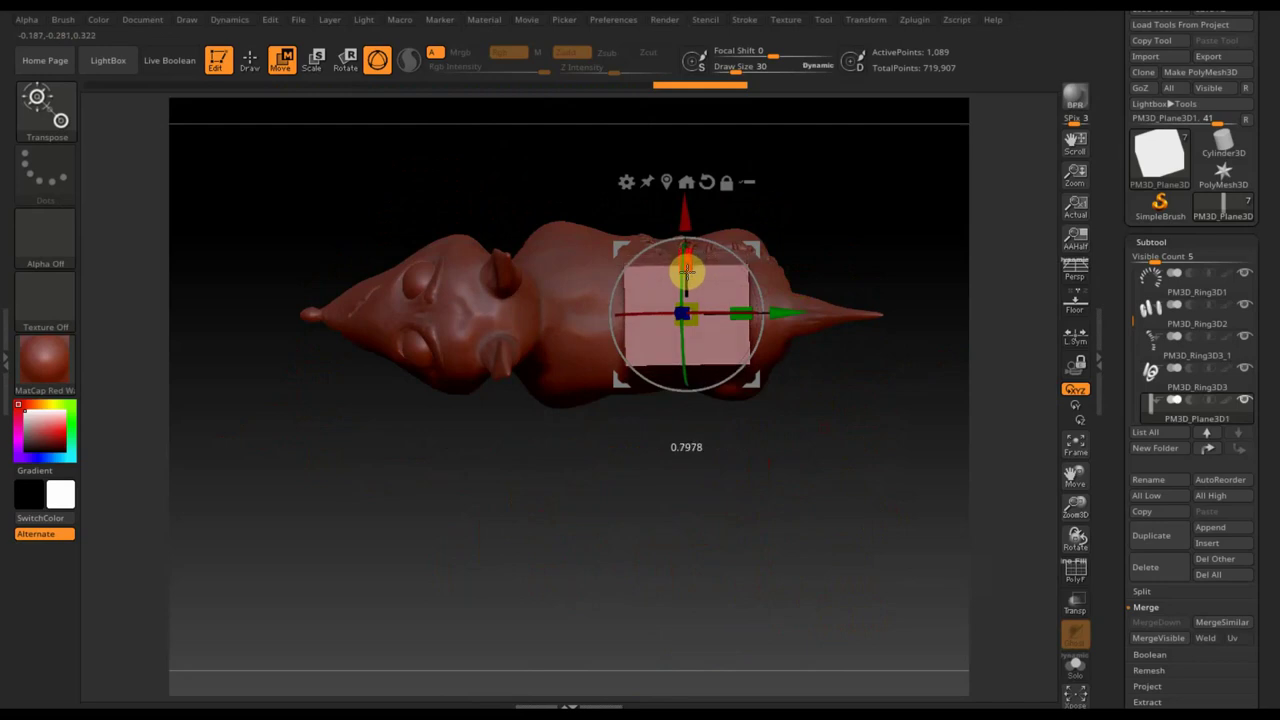
{"action": "left_click_drag", "start_coordinate": [704, 285], "coordinate": [743, 303]}
{"action": "left_click_drag", "start_coordinate": [874, 447], "coordinate": [871, 303]}
{"action": "left_click_drag", "start_coordinate": [889, 423], "coordinate": [886, 432]}
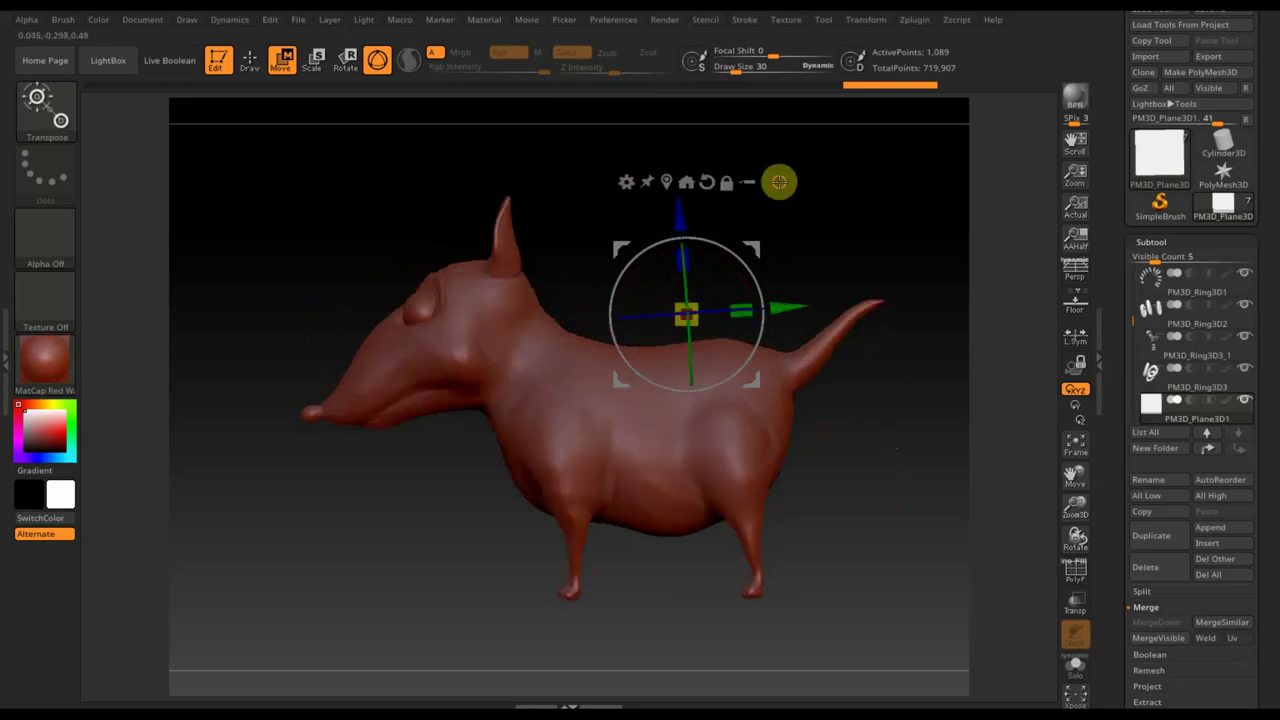
{"action": "mouse_move", "coordinate": [779, 181]}
{"action": "left_mouse_down"}
{"action": "mouse_move", "coordinate": [808, 254]}
{"action": "mouse_move", "coordinate": [797, 280]}
{"action": "left_mouse_up"}
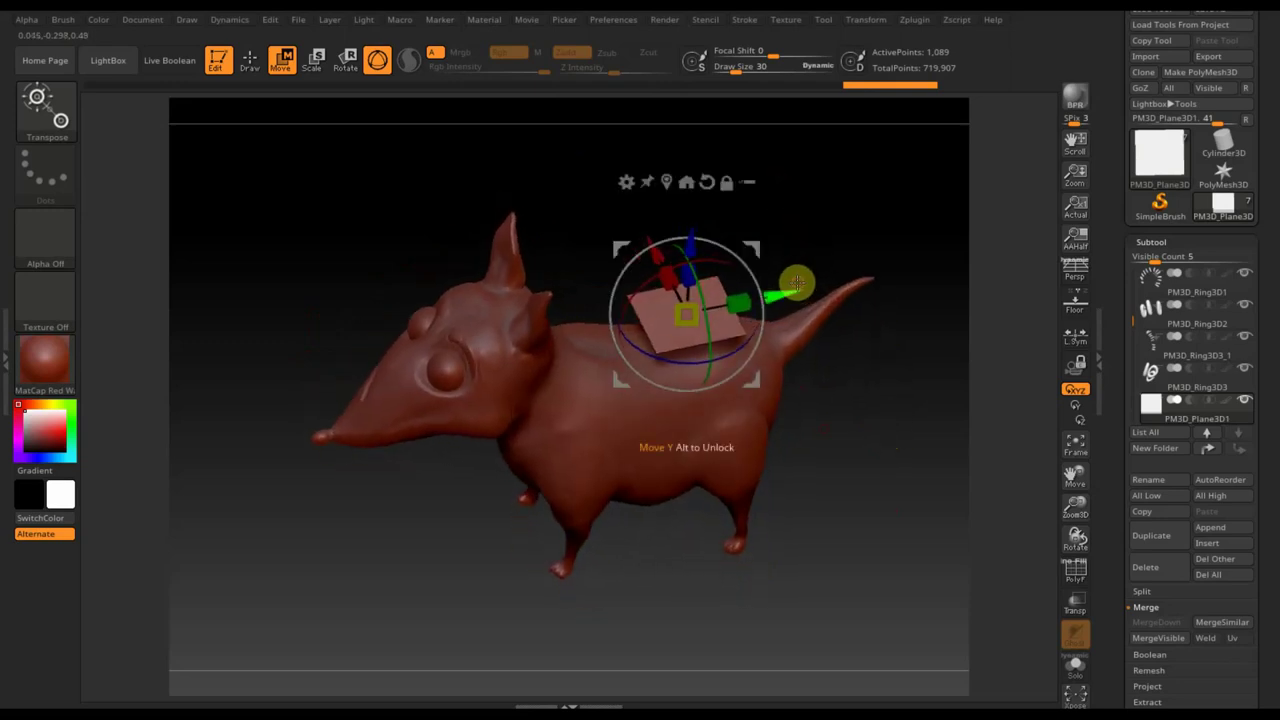
Return to Draw mode, dock the Dynamics menu in the left tray and enable CollisionVolume
{"action": "left_click", "coordinate": [250, 62]}
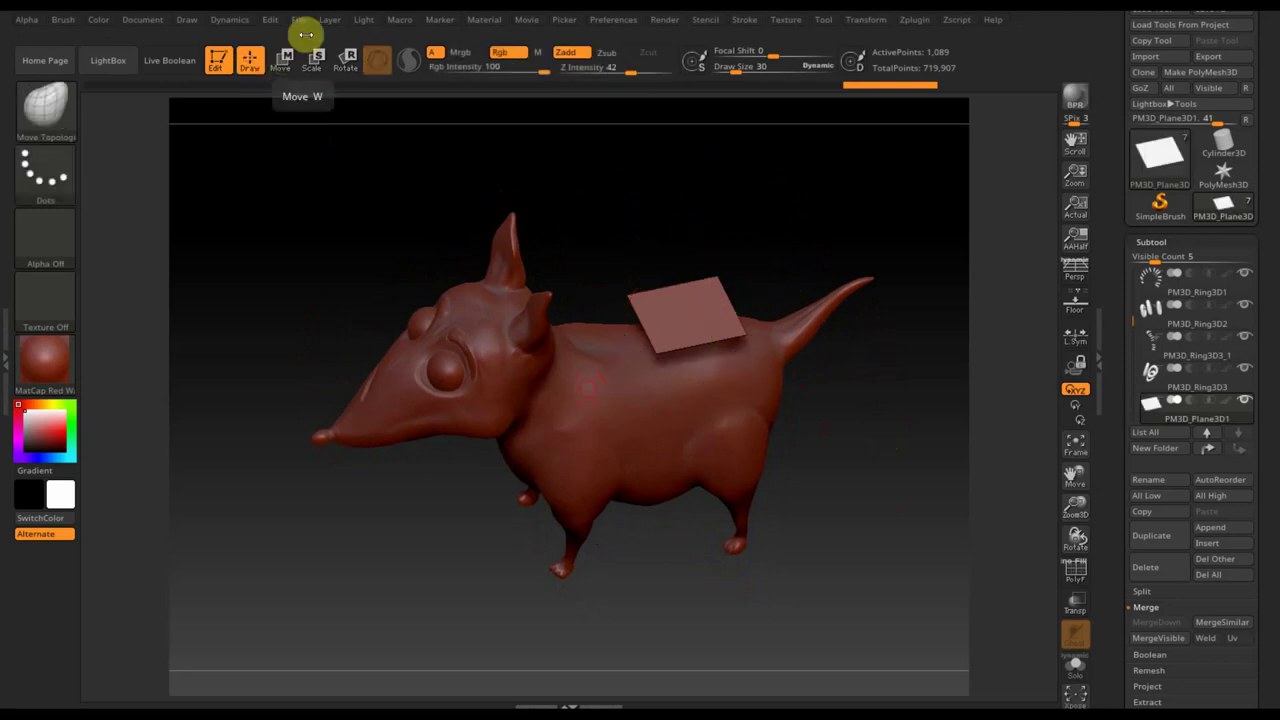
{"action": "left_click", "coordinate": [237, 22]}
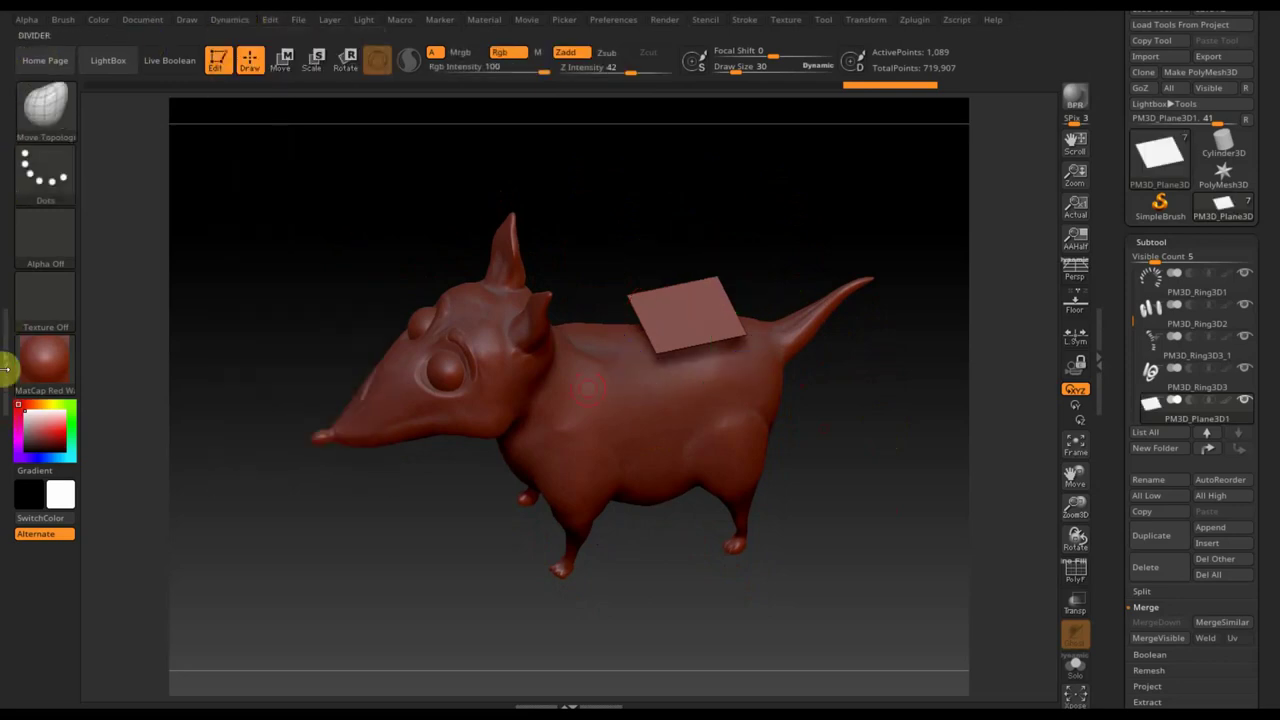
{"action": "left_click", "coordinate": [5, 364]}
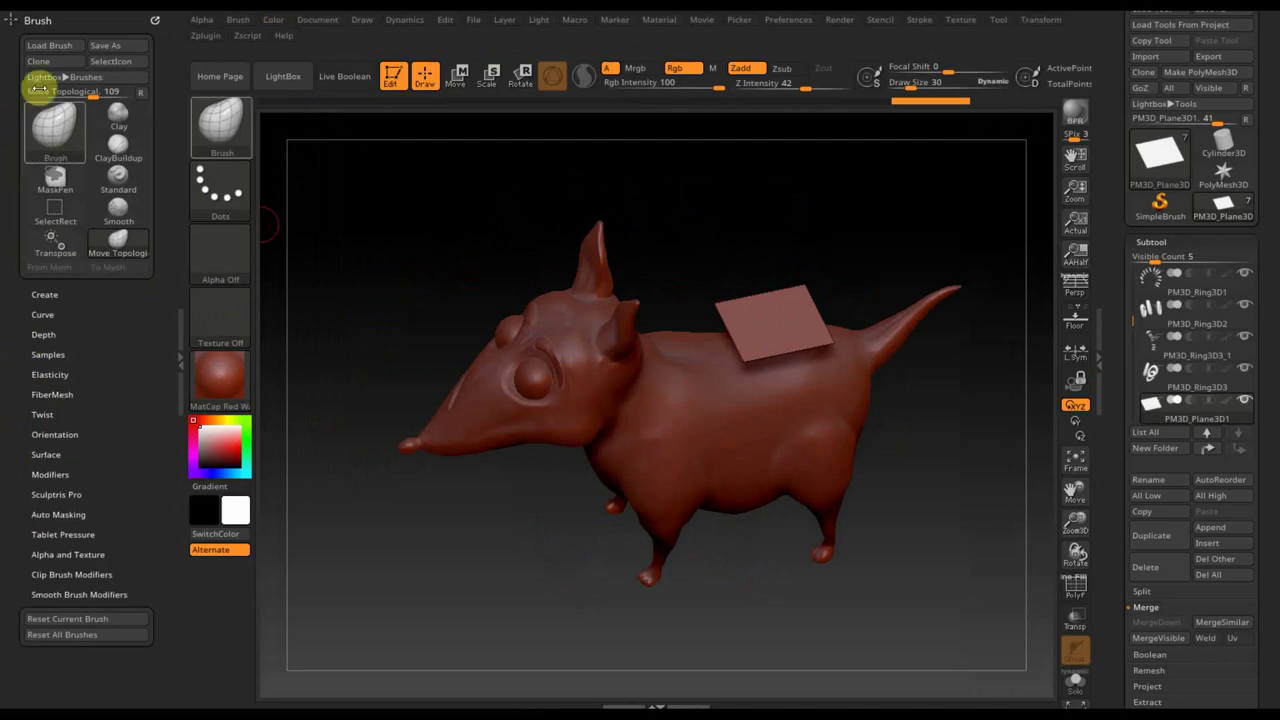
{"action": "left_click", "coordinate": [14, 18]}
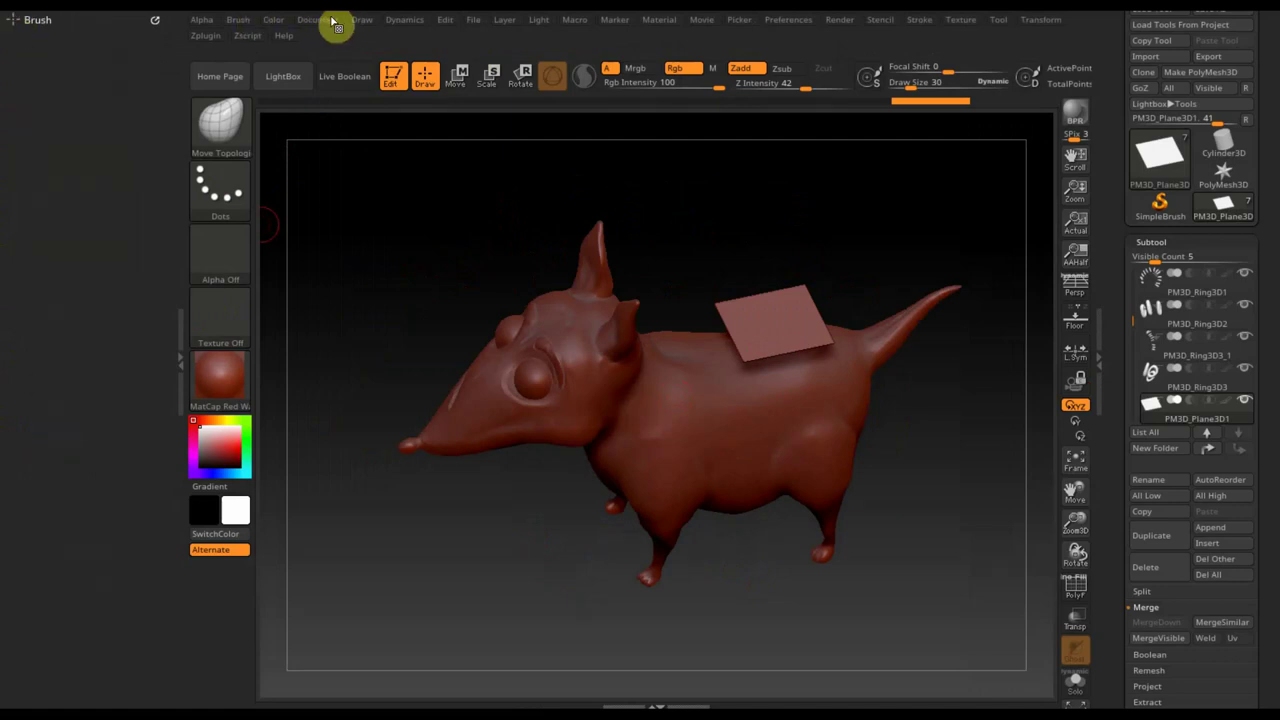
{"action": "left_click", "coordinate": [404, 24]}
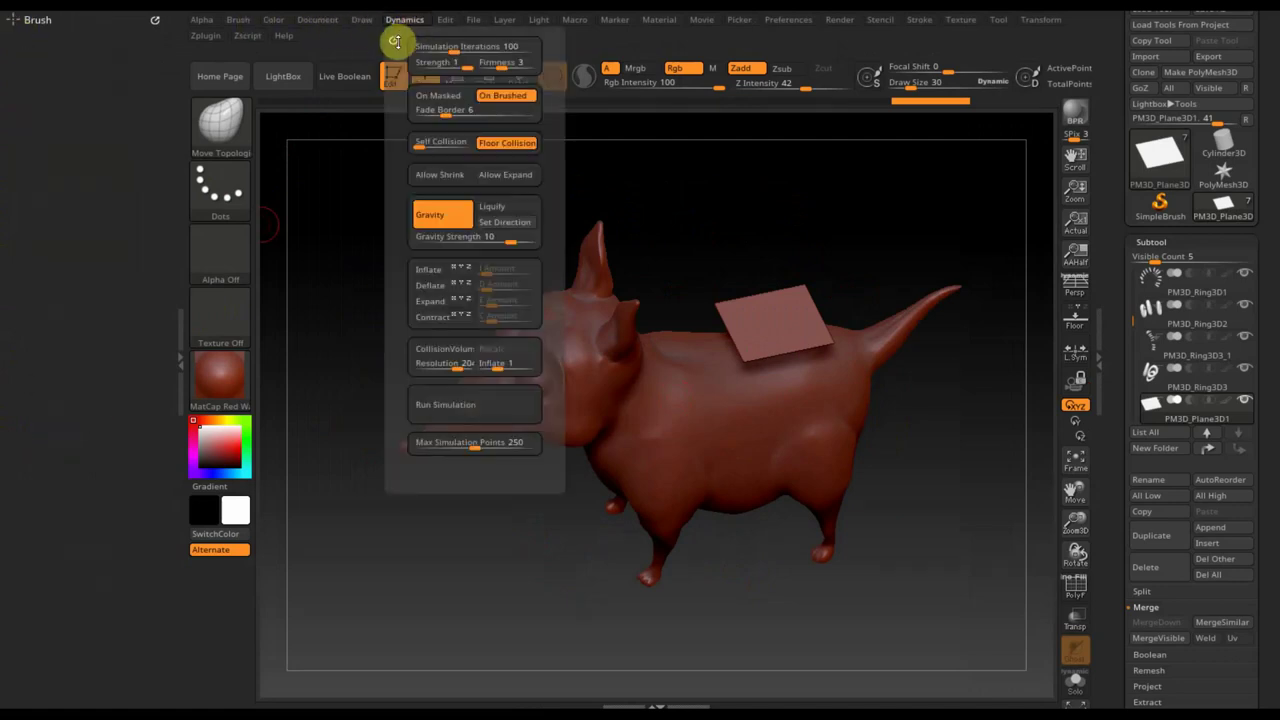
{"action": "left_click_drag", "start_coordinate": [393, 38], "coordinate": [14, 112]}
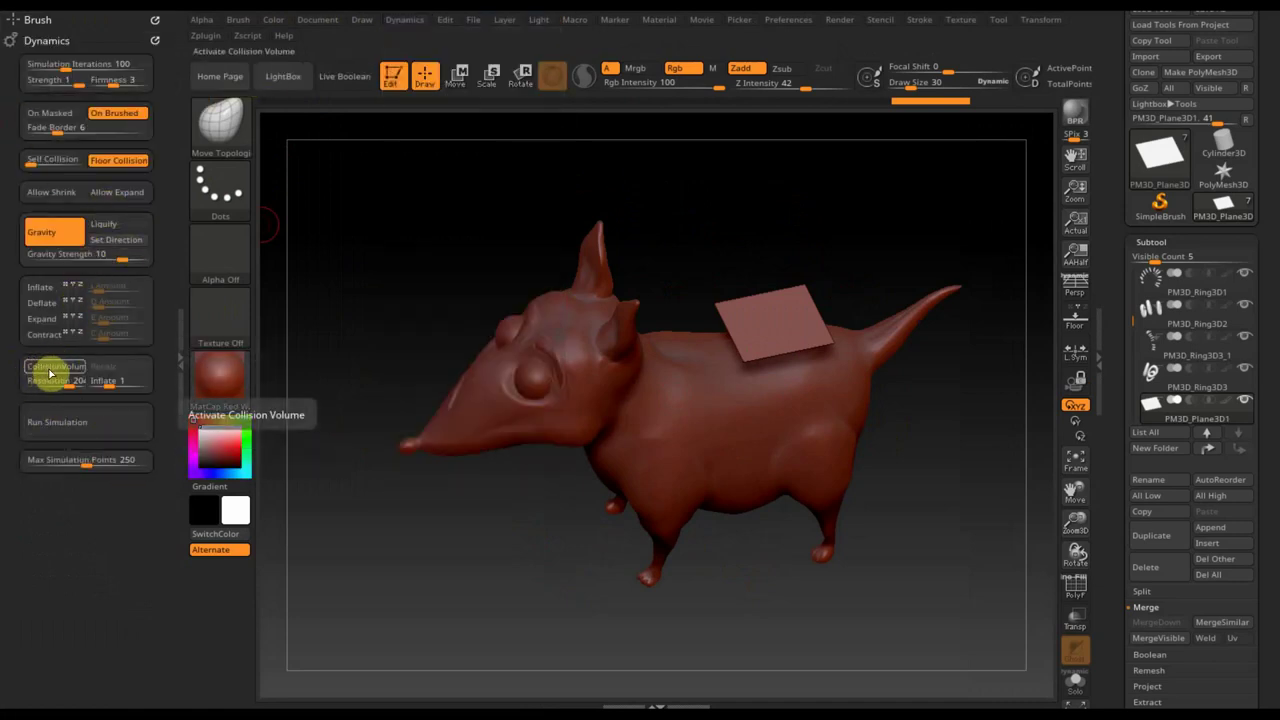
{"action": "left_click", "coordinate": [50, 370]}
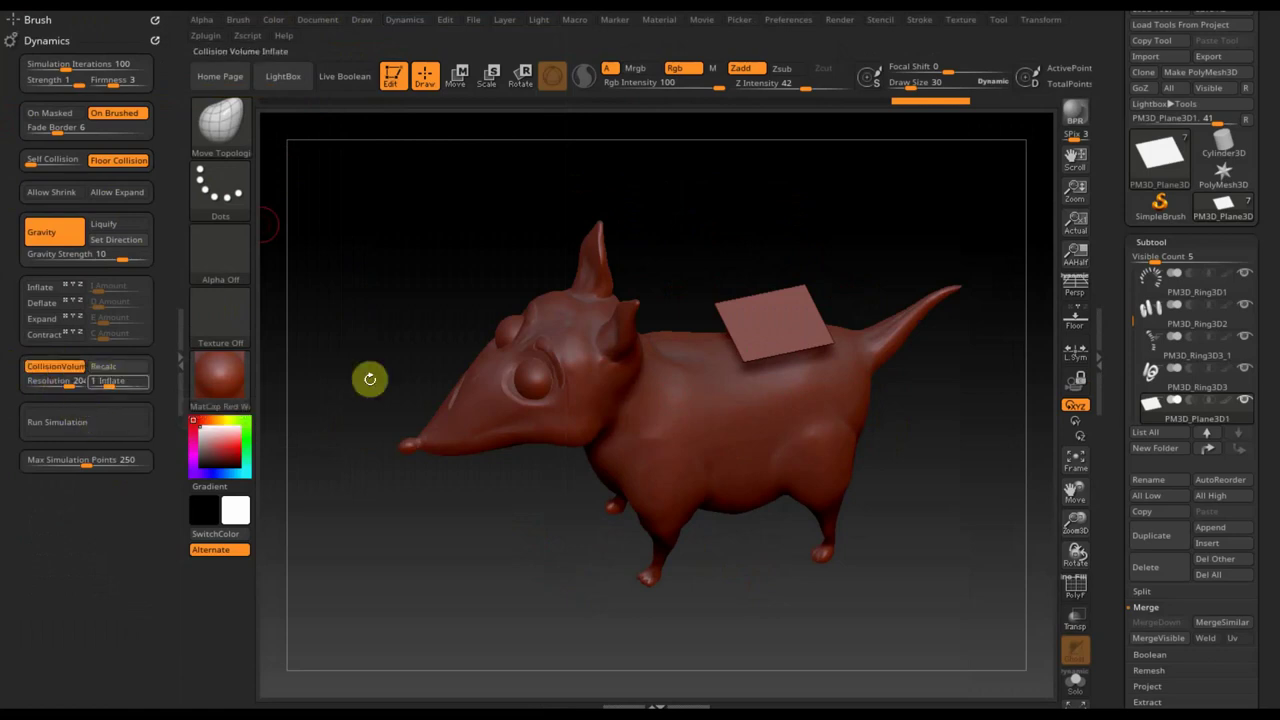
Run a first cloth simulation, then stop it and undo back to the flat plane
{"action": "left_click", "coordinate": [95, 424]}
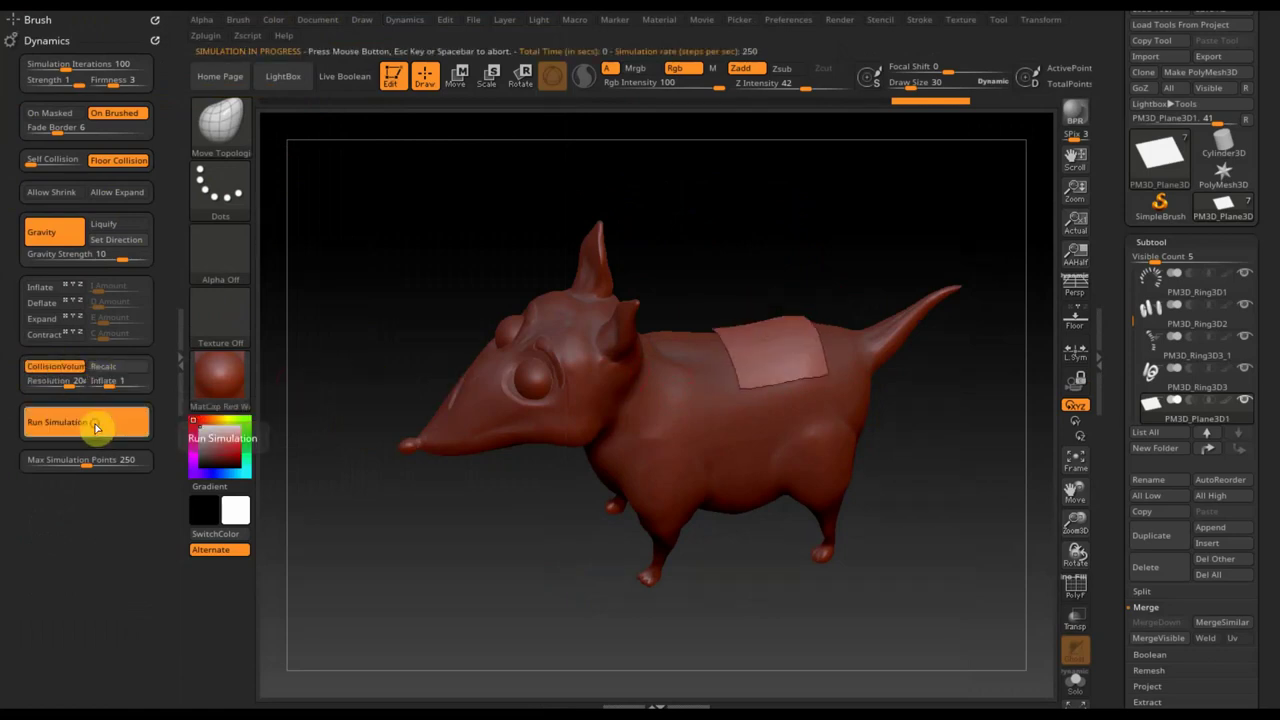
{"action": "left_click", "coordinate": [876, 512]}
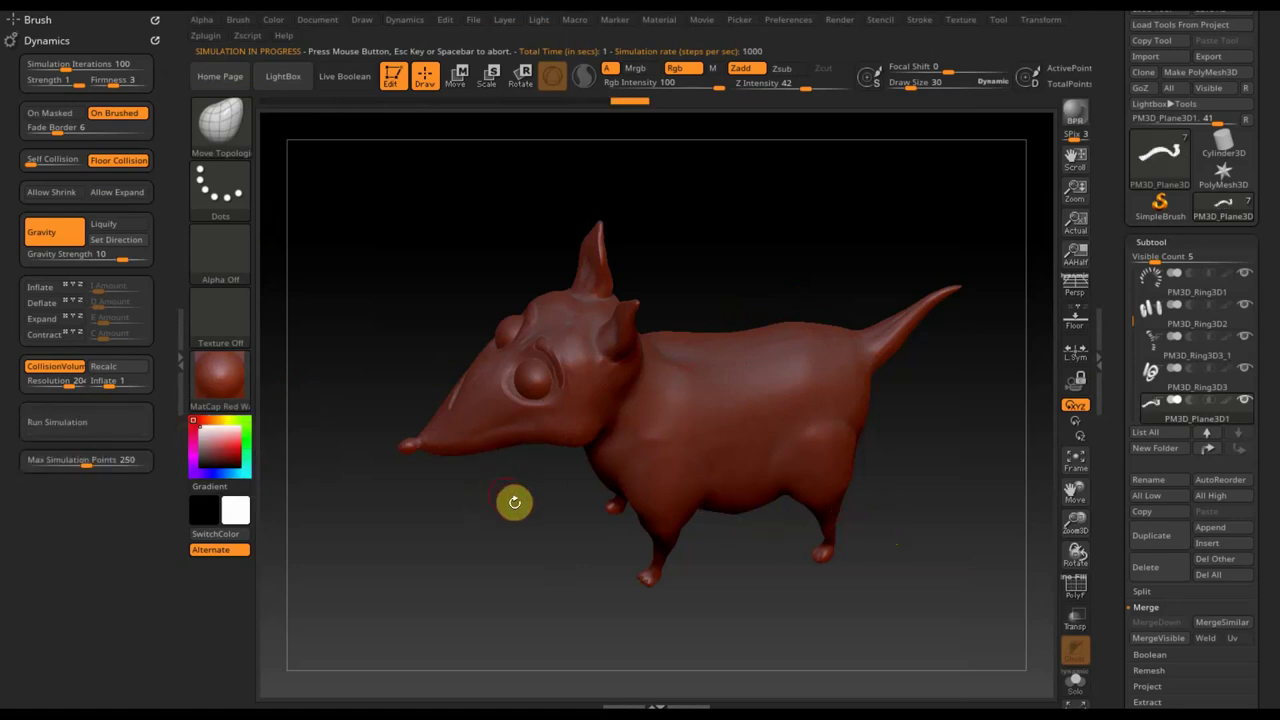
{"action": "key", "text": "ctrl+z"}
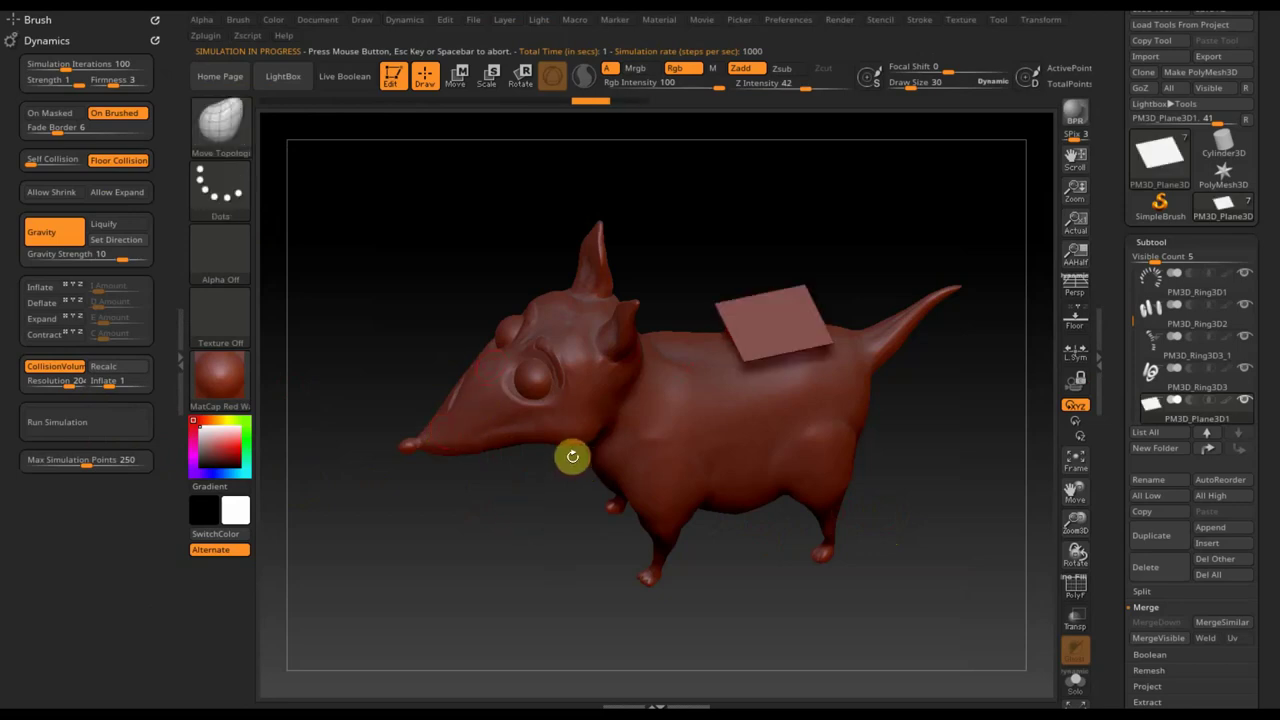
{"action": "left_click", "coordinate": [756, 381]}
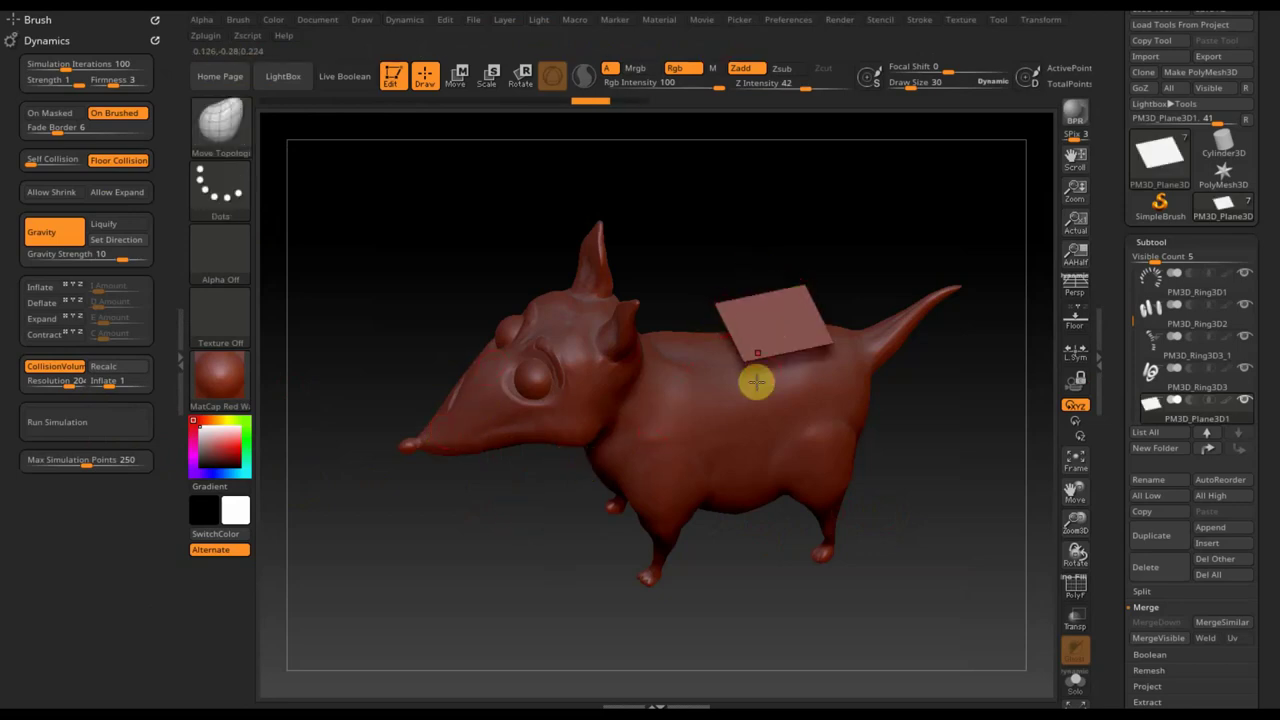
Scale the plane up with the gizmo and run the cloth simulation again
{"action": "left_click", "coordinate": [456, 76]}
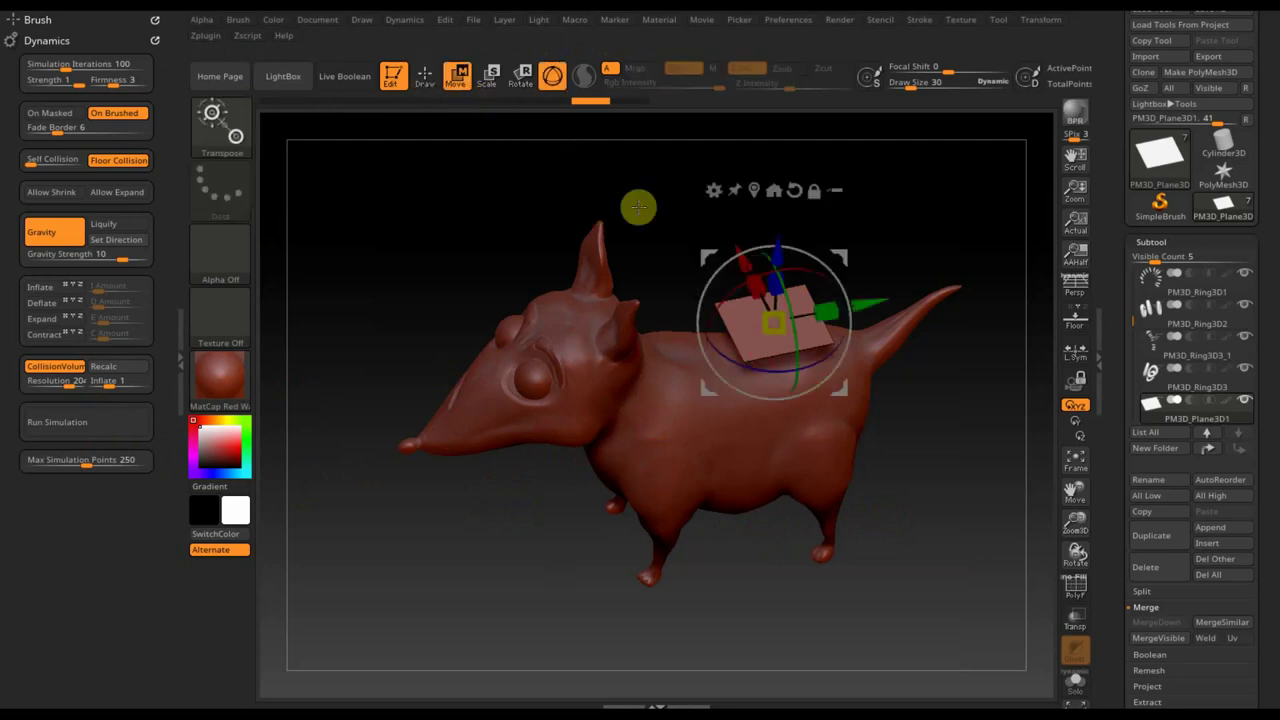
{"action": "left_click_drag", "start_coordinate": [782, 328], "coordinate": [829, 405]}
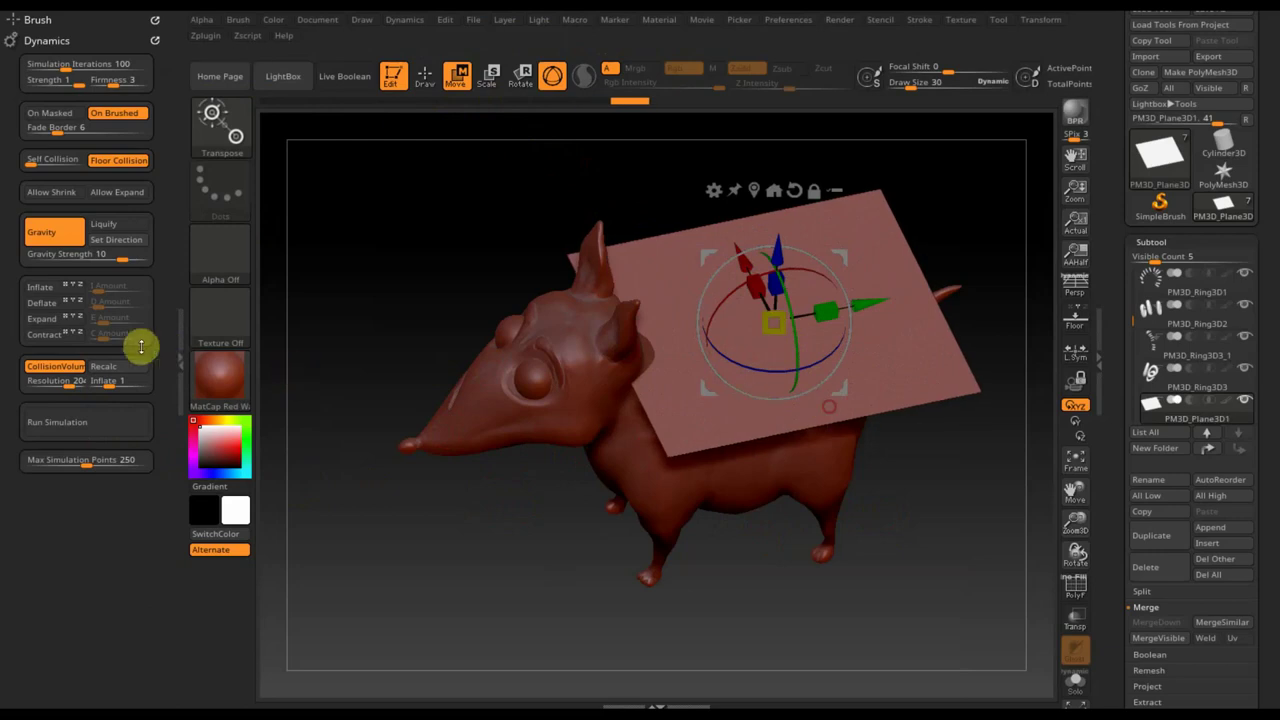
{"action": "left_click", "coordinate": [94, 426]}
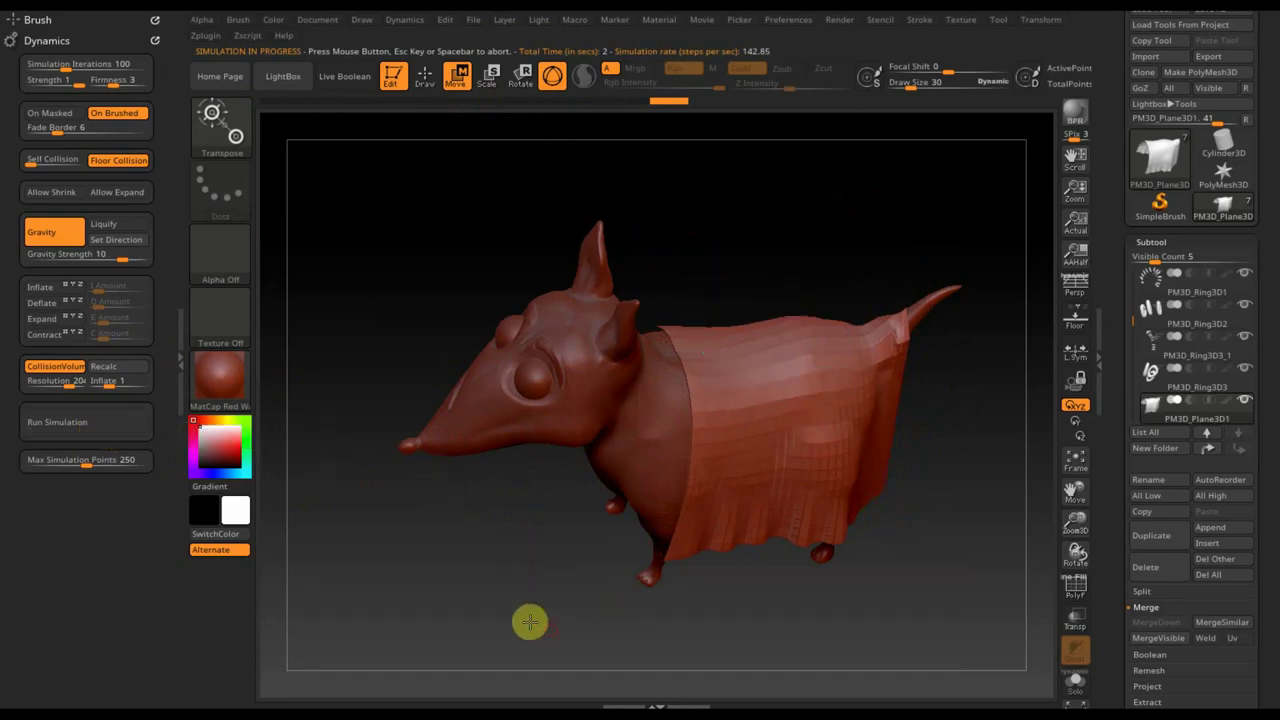
{"action": "mouse_move", "coordinate": [529, 620]}
{"action": "left_mouse_down"}
{"action": "mouse_move", "coordinate": [466, 594]}
{"action": "mouse_move", "coordinate": [511, 615]}
{"action": "mouse_move", "coordinate": [543, 606]}
{"action": "left_mouse_up"}
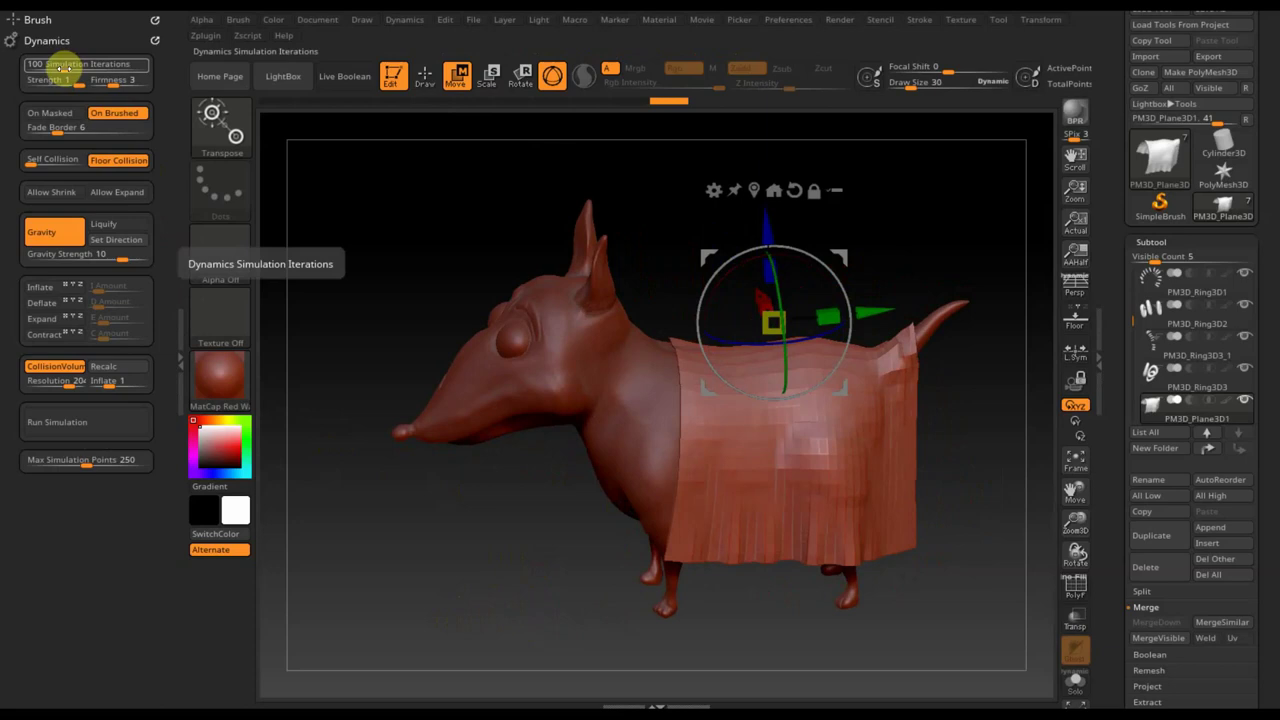
Set Simulation Iterations to 72 and Firmness to 4, then step history back to the flat plane
{"action": "left_click_drag", "start_coordinate": [62, 66], "coordinate": [59, 65]}
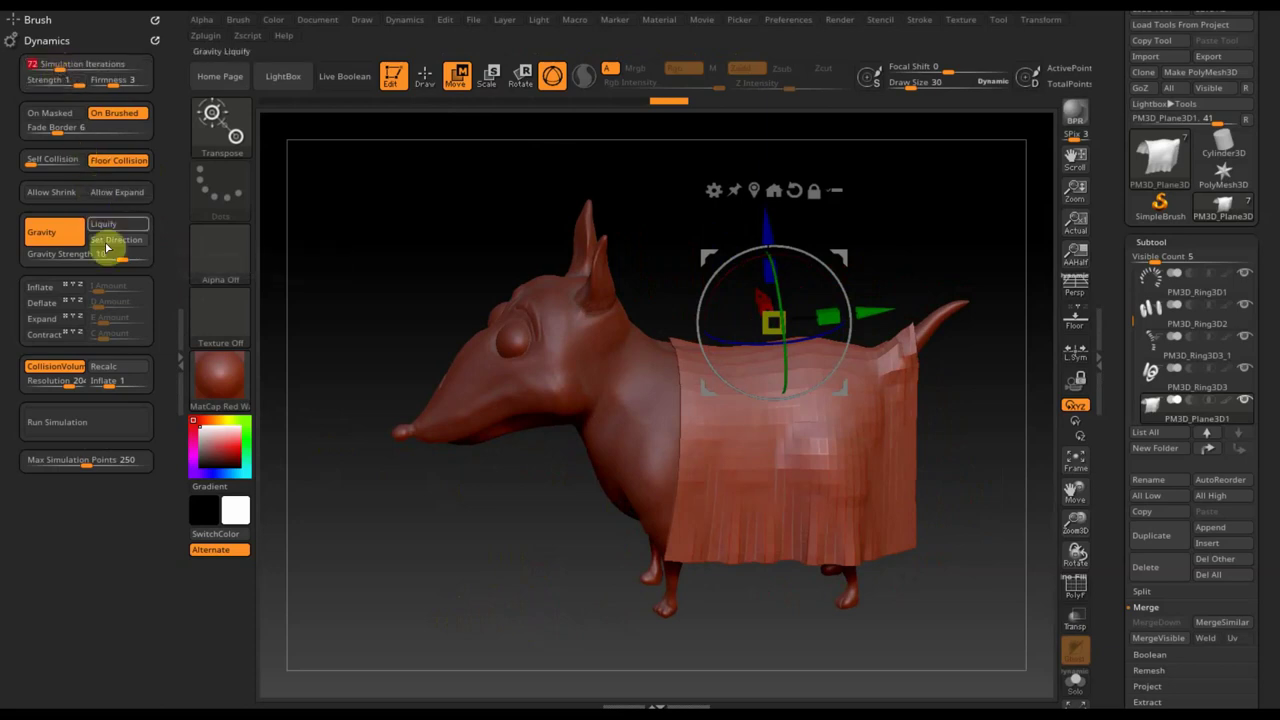
{"action": "left_click", "coordinate": [49, 243]}
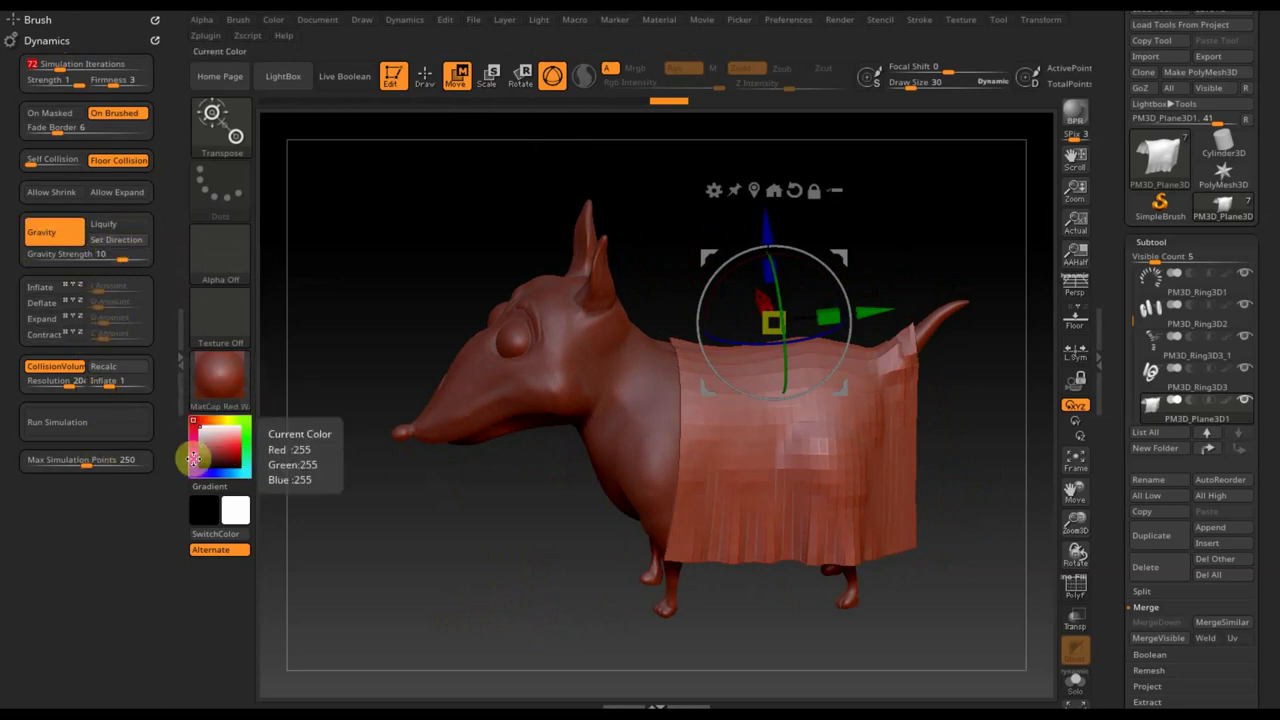
{"action": "left_click_drag", "start_coordinate": [980, 426], "coordinate": [986, 596]}
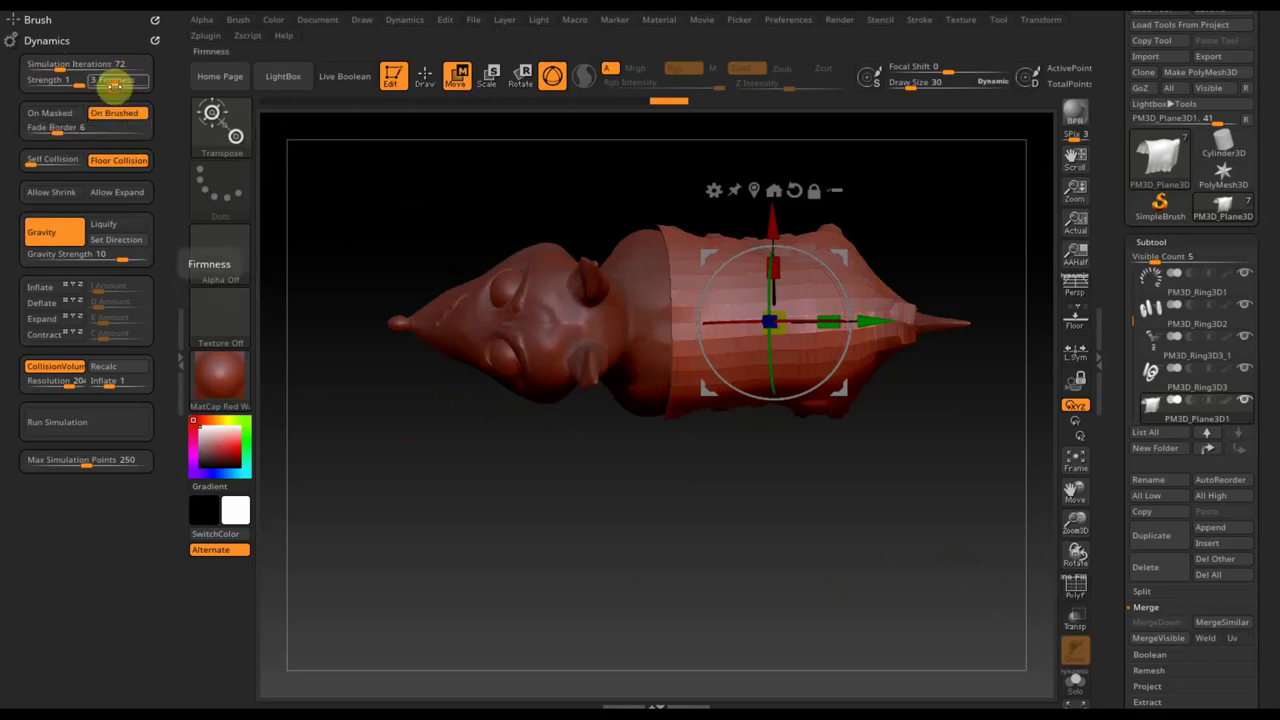
{"action": "left_click", "coordinate": [117, 86]}
{"action": "left_click_drag", "start_coordinate": [557, 476], "coordinate": [580, 163]}
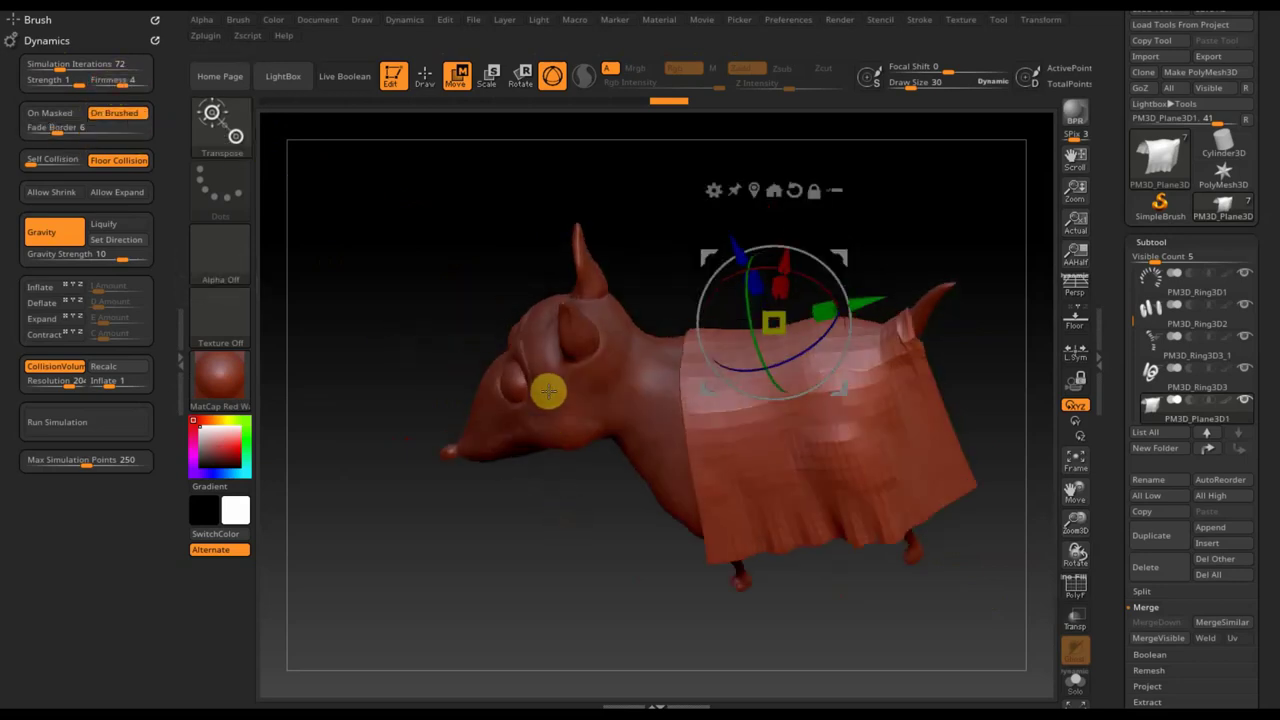
{"action": "left_click", "coordinate": [514, 104]}
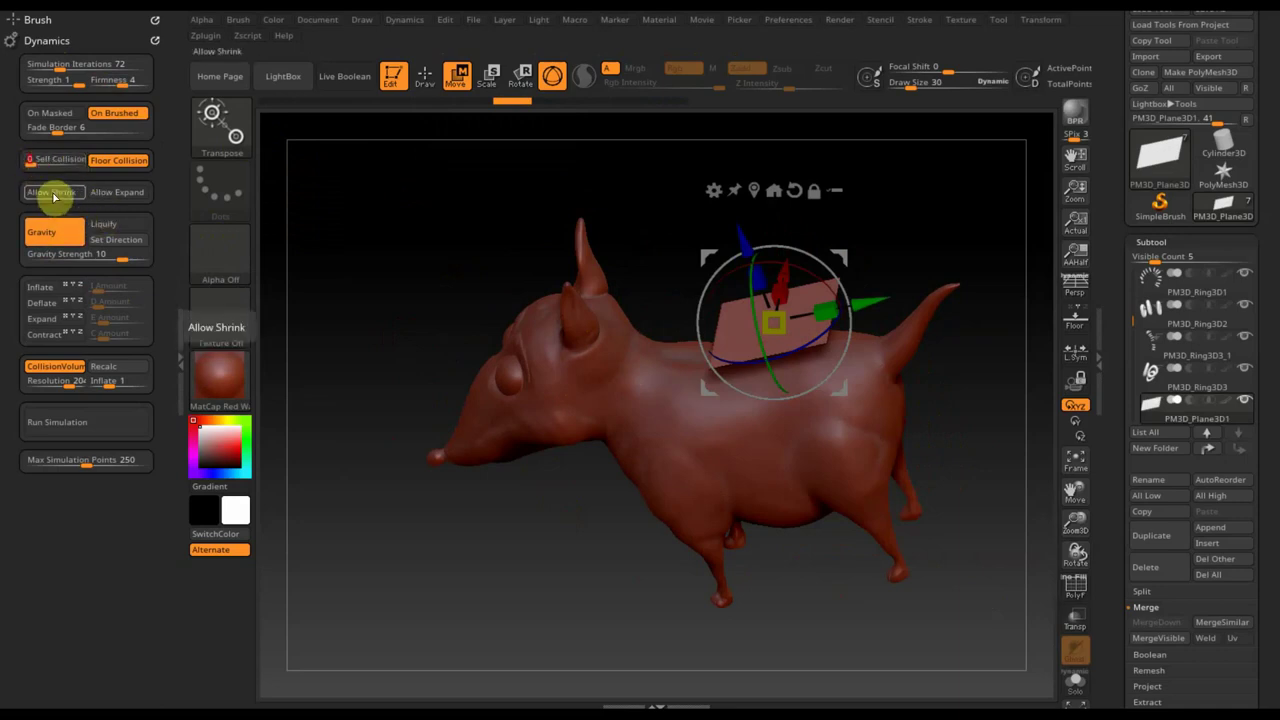
Roll Undo History back to step 9 of 11, rerun the simulation and collapse the tray
{"action": "left_click_drag", "start_coordinate": [592, 187], "coordinate": [592, 153]}
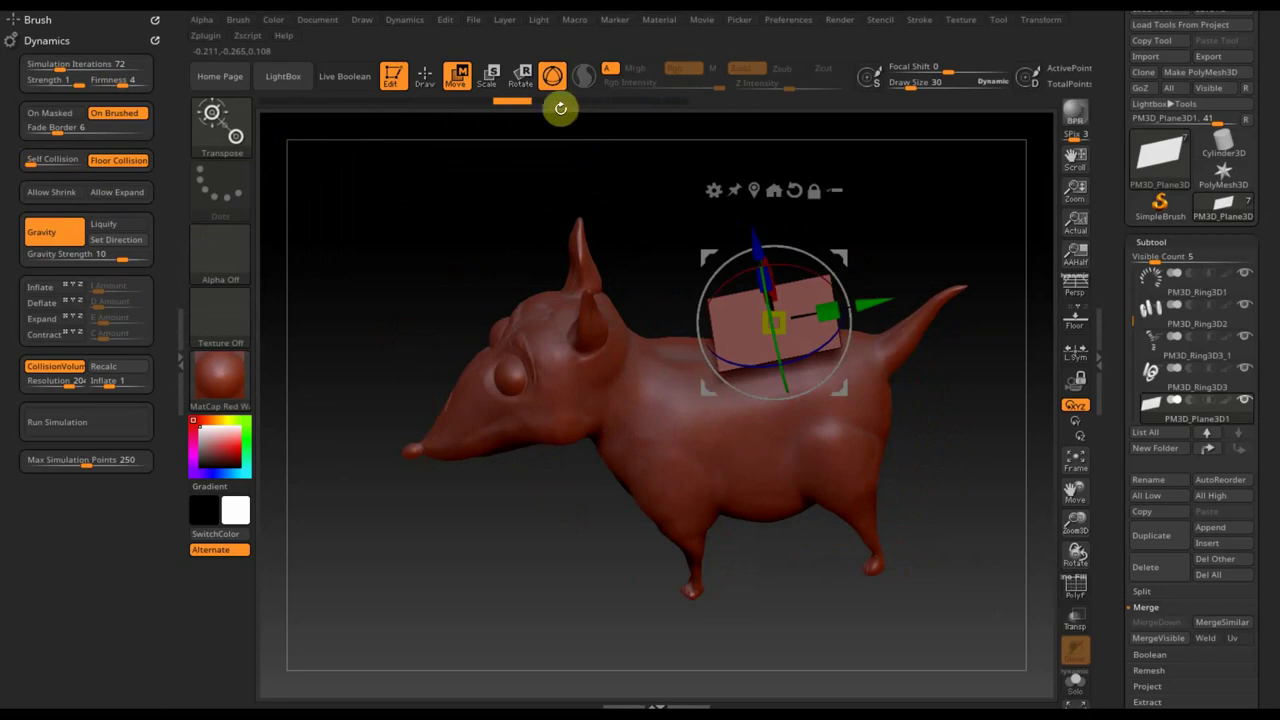
{"action": "left_click_drag", "start_coordinate": [560, 107], "coordinate": [574, 101]}
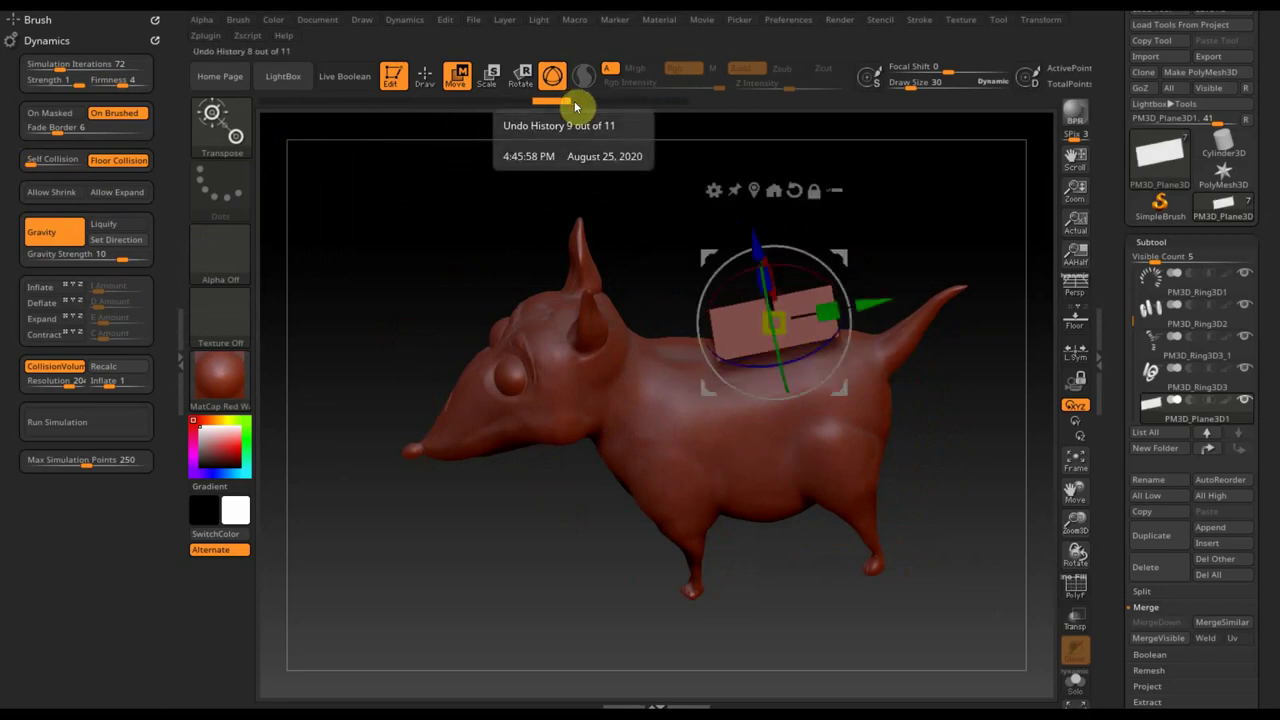
{"action": "left_click_drag", "start_coordinate": [959, 212], "coordinate": [967, 312]}
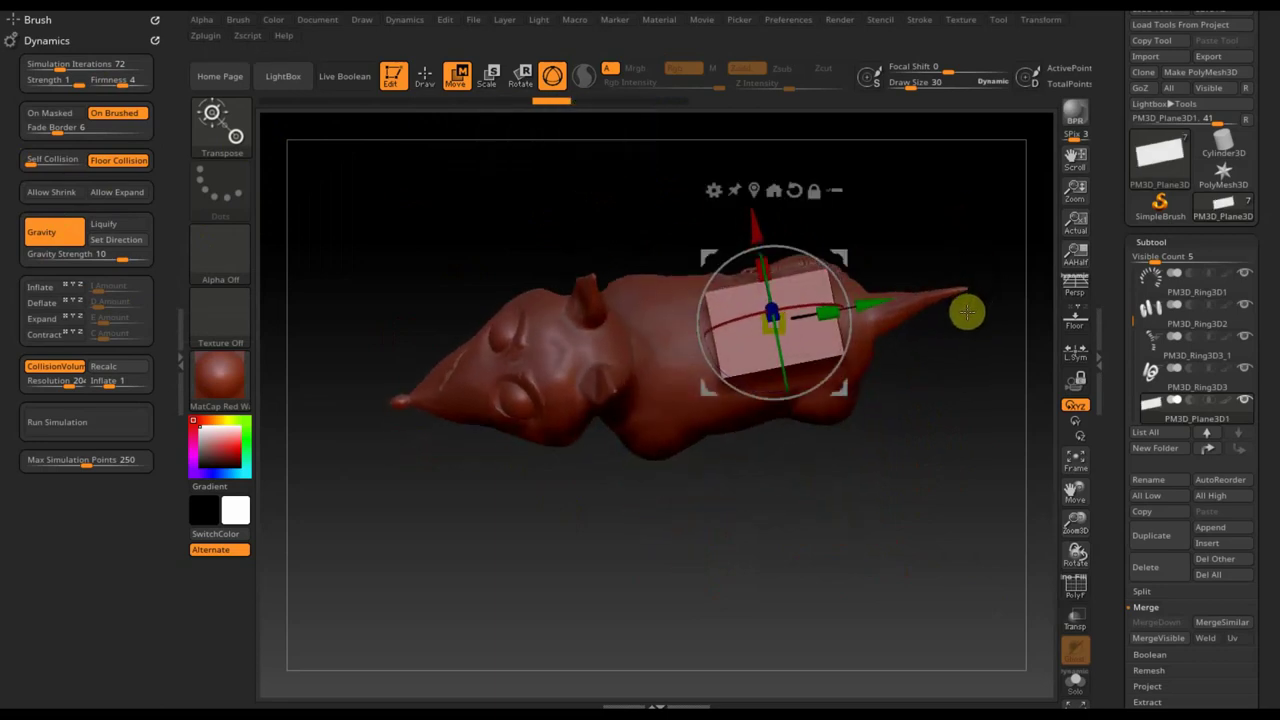
{"action": "left_click_drag", "start_coordinate": [571, 106], "coordinate": [603, 110]}
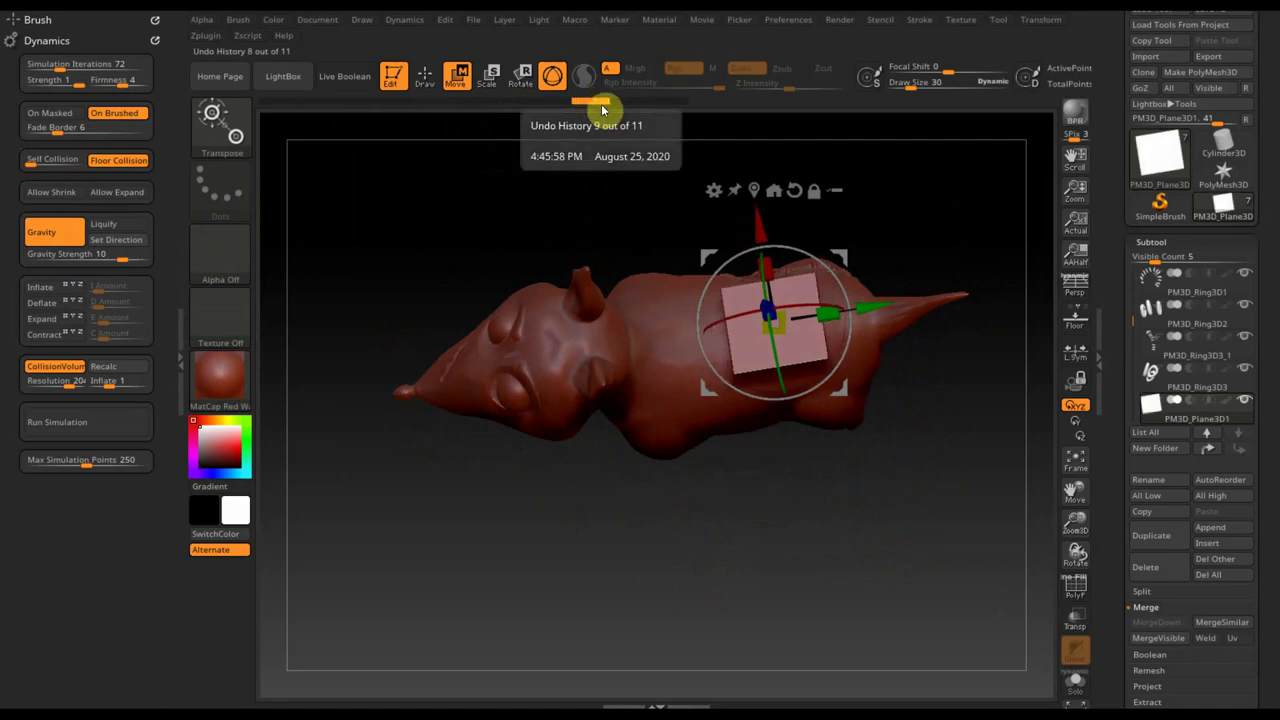
{"action": "left_click", "coordinate": [91, 420]}
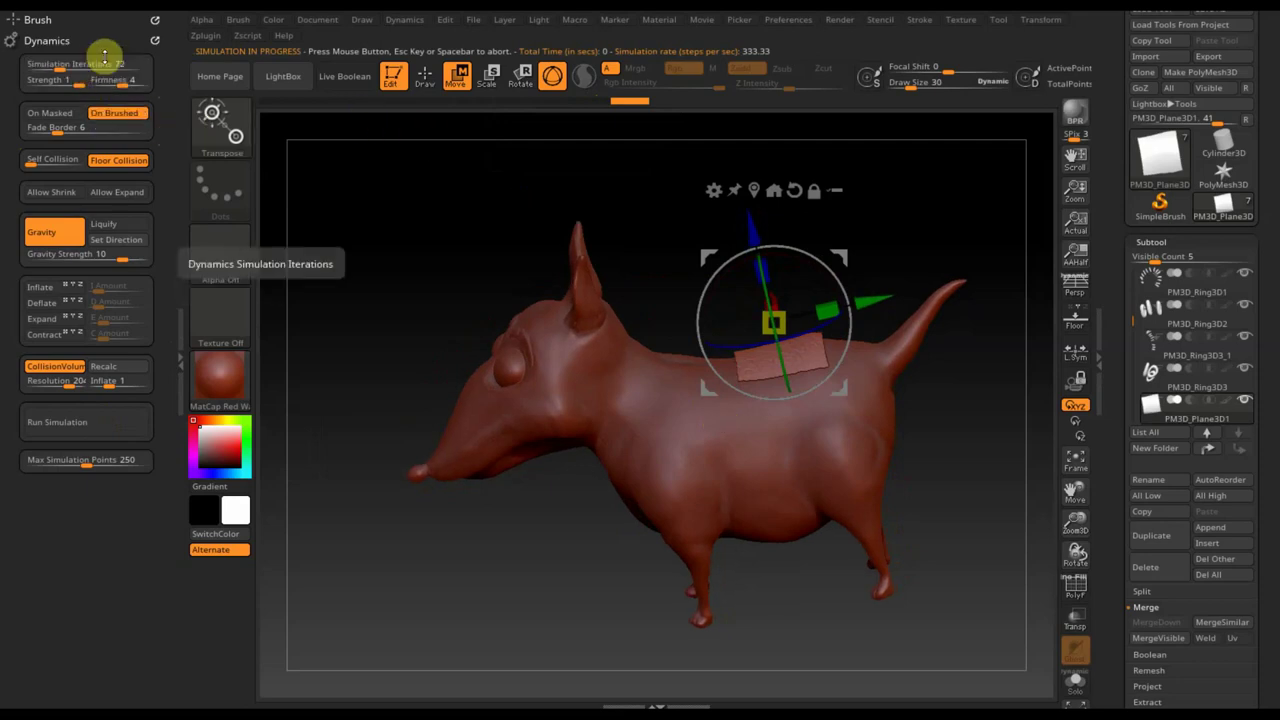
{"action": "left_click", "coordinate": [181, 362]}
{"action": "mouse_move", "coordinate": [965, 511]}
{"action": "left_mouse_down"}
{"action": "mouse_move", "coordinate": [940, 548]}
{"action": "mouse_move", "coordinate": [943, 617]}
{"action": "left_mouse_up"}
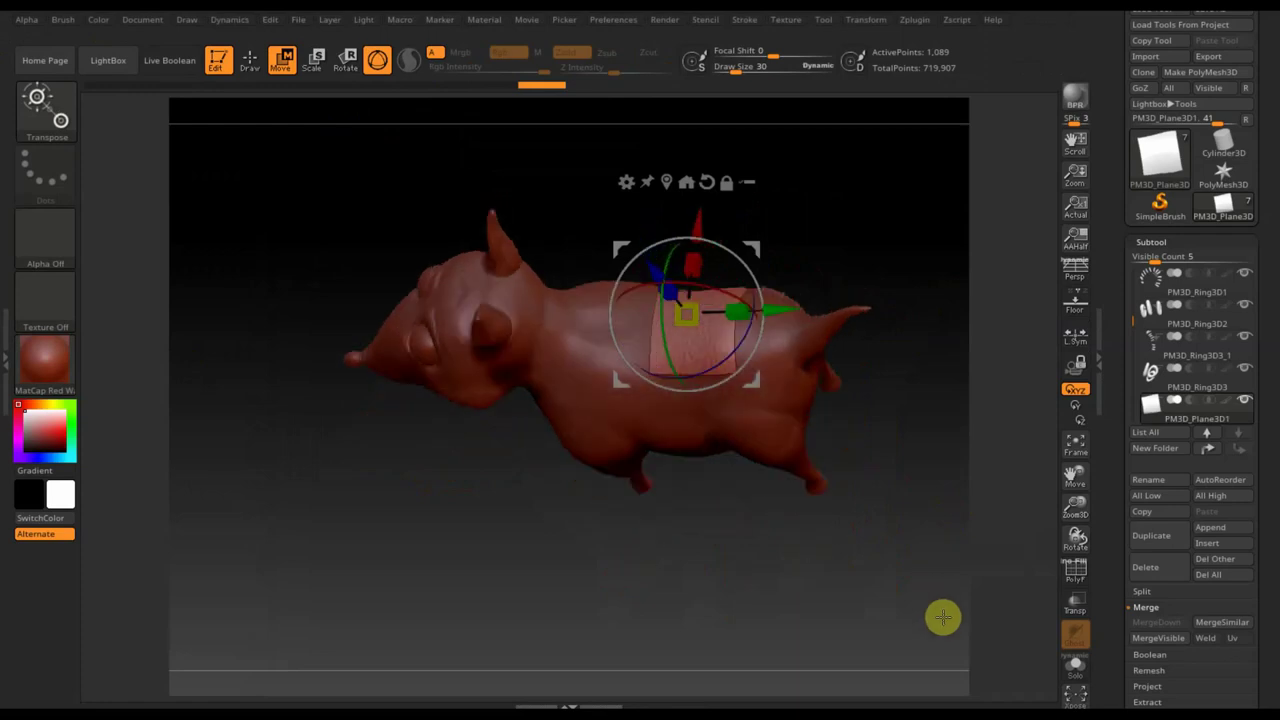
Inspect the draped patch and DynaMesh it at resolution 128, cutting 1,089 points to 816
{"action": "mouse_move", "coordinate": [940, 546]}
{"action": "left_mouse_down"}
{"action": "mouse_move", "coordinate": [923, 503]}
{"action": "mouse_move", "coordinate": [963, 677]}
{"action": "left_mouse_up"}
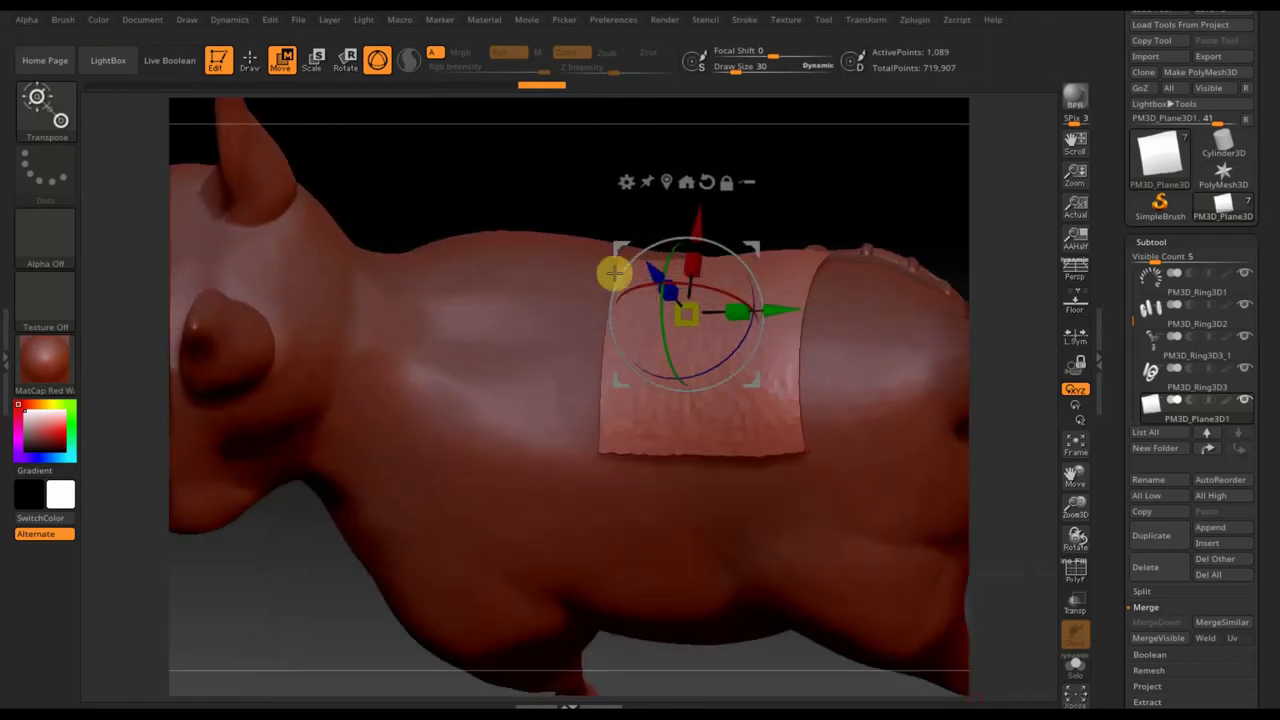
{"action": "mouse_move", "coordinate": [400, 178]}
{"action": "left_mouse_down"}
{"action": "mouse_move", "coordinate": [420, 177]}
{"action": "mouse_move", "coordinate": [407, 60]}
{"action": "left_mouse_up"}
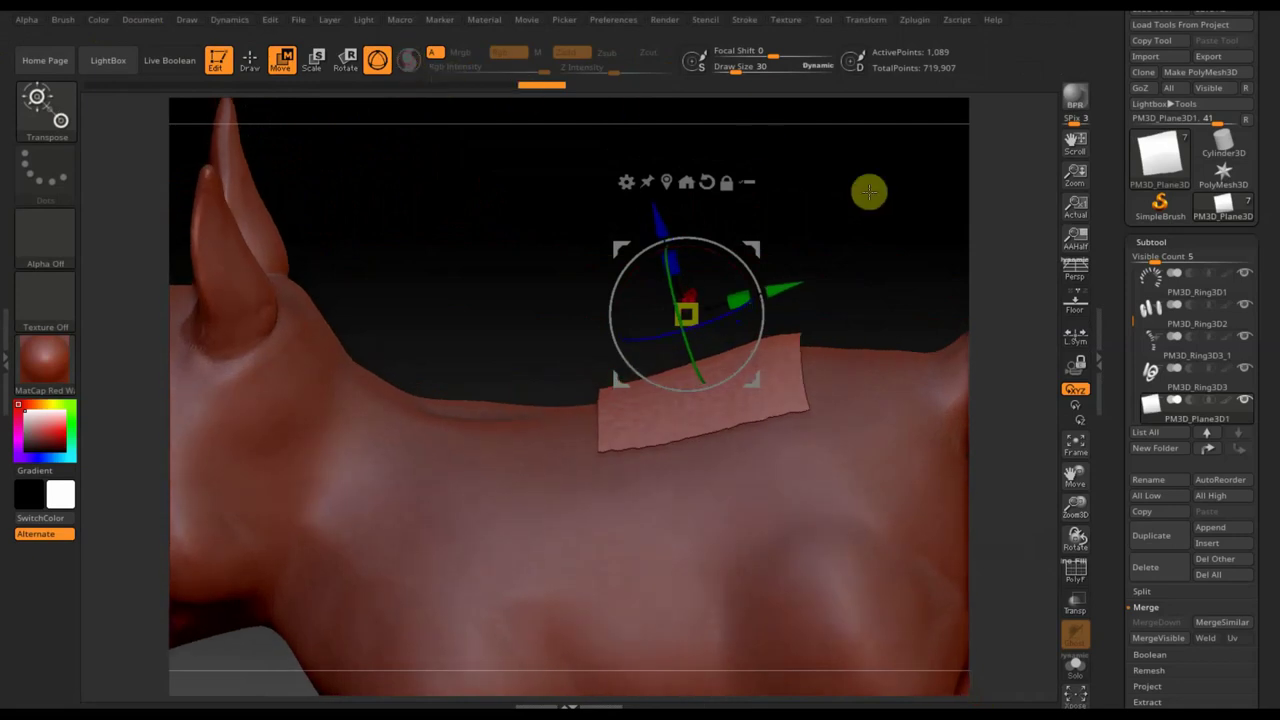
{"action": "mouse_move", "coordinate": [869, 191]}
{"action": "left_mouse_down"}
{"action": "mouse_move", "coordinate": [848, 240]}
{"action": "mouse_move", "coordinate": [868, 249]}
{"action": "mouse_move", "coordinate": [888, 227]}
{"action": "mouse_move", "coordinate": [740, 262]}
{"action": "mouse_move", "coordinate": [660, 220]}
{"action": "left_mouse_up"}
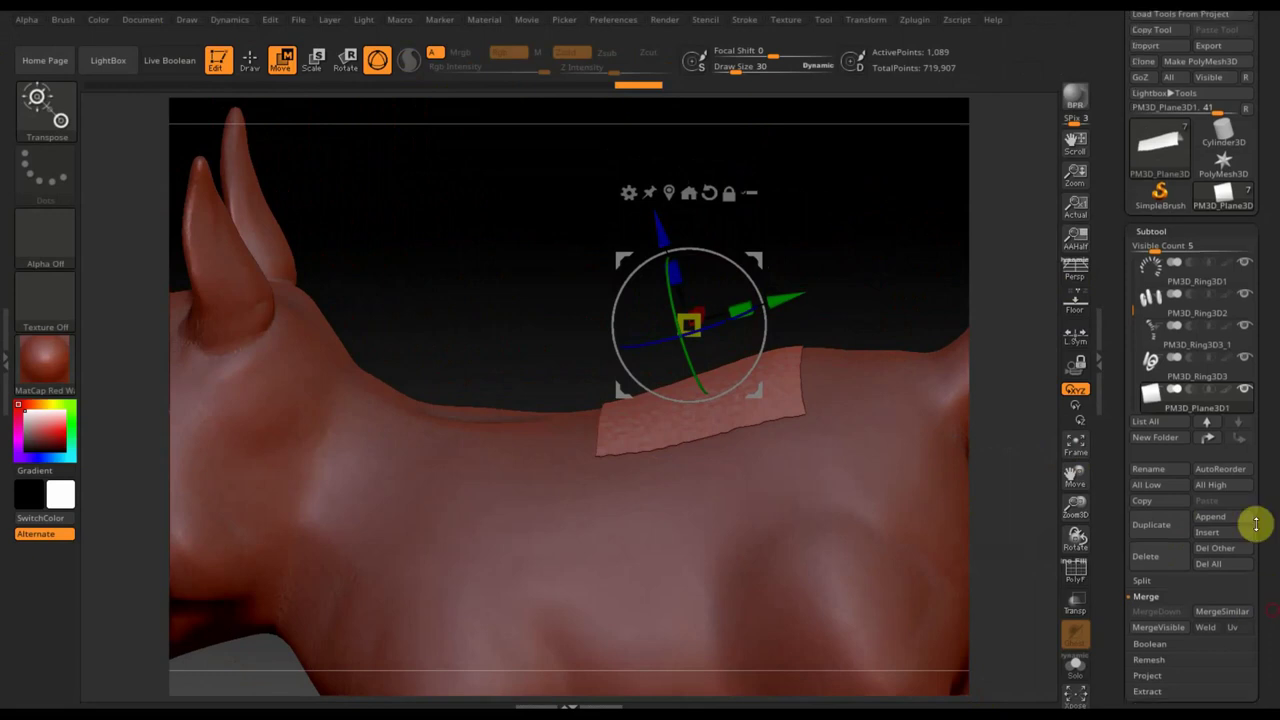
{"action": "scroll", "coordinate": [1251, 523], "scroll_direction": "down", "scroll_amount": 5}
{"action": "left_click", "coordinate": [1155, 323]}
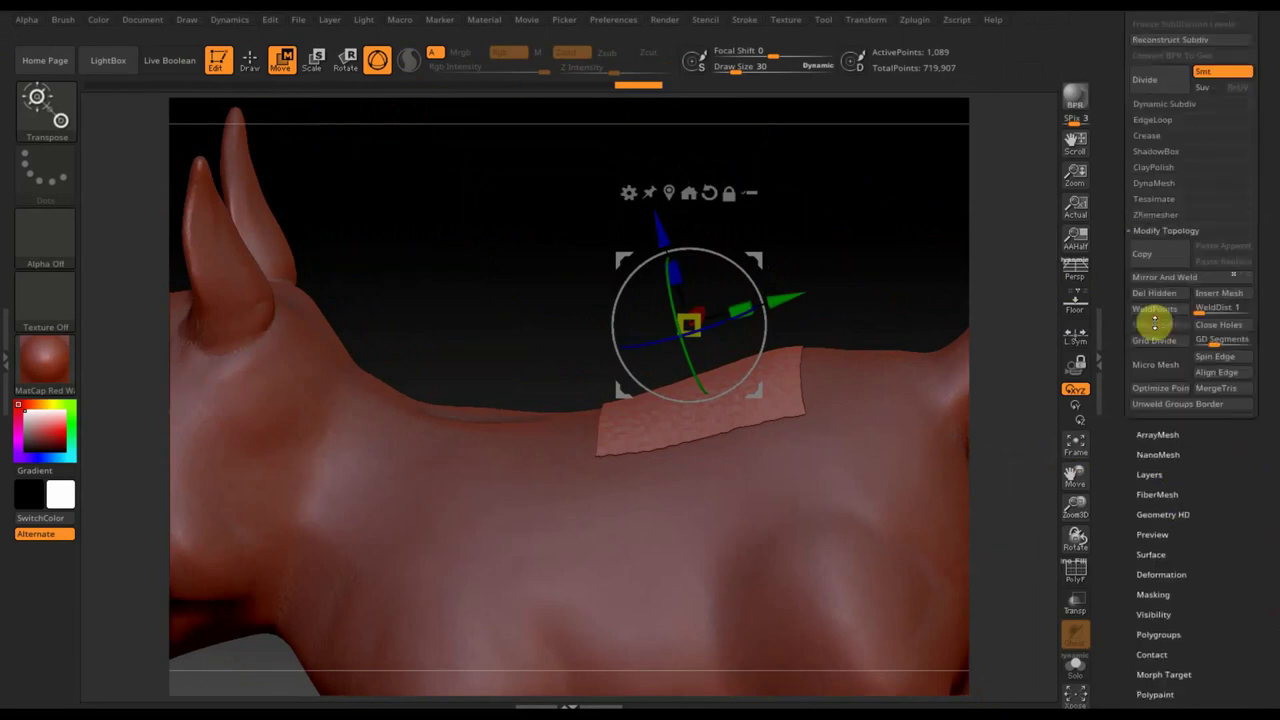
{"action": "left_click", "coordinate": [1153, 77]}
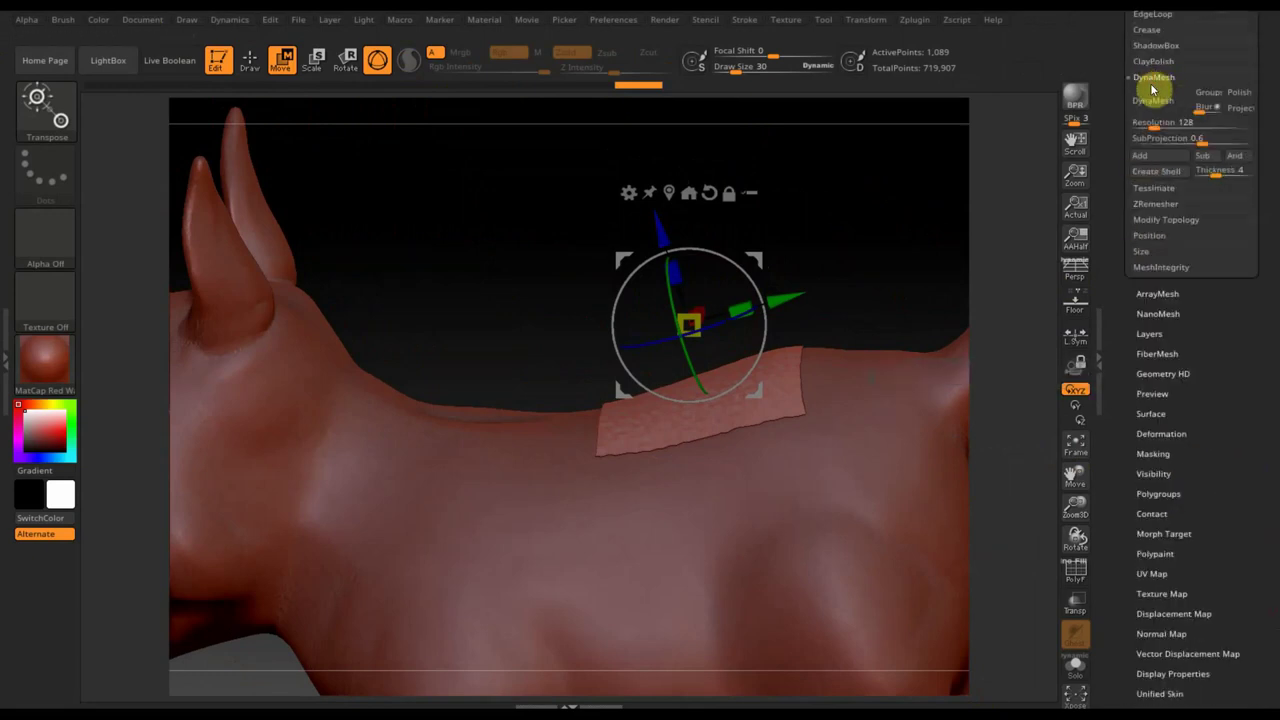
{"action": "left_click", "coordinate": [1152, 100]}
{"action": "left_click_drag", "start_coordinate": [859, 239], "coordinate": [871, 306]}
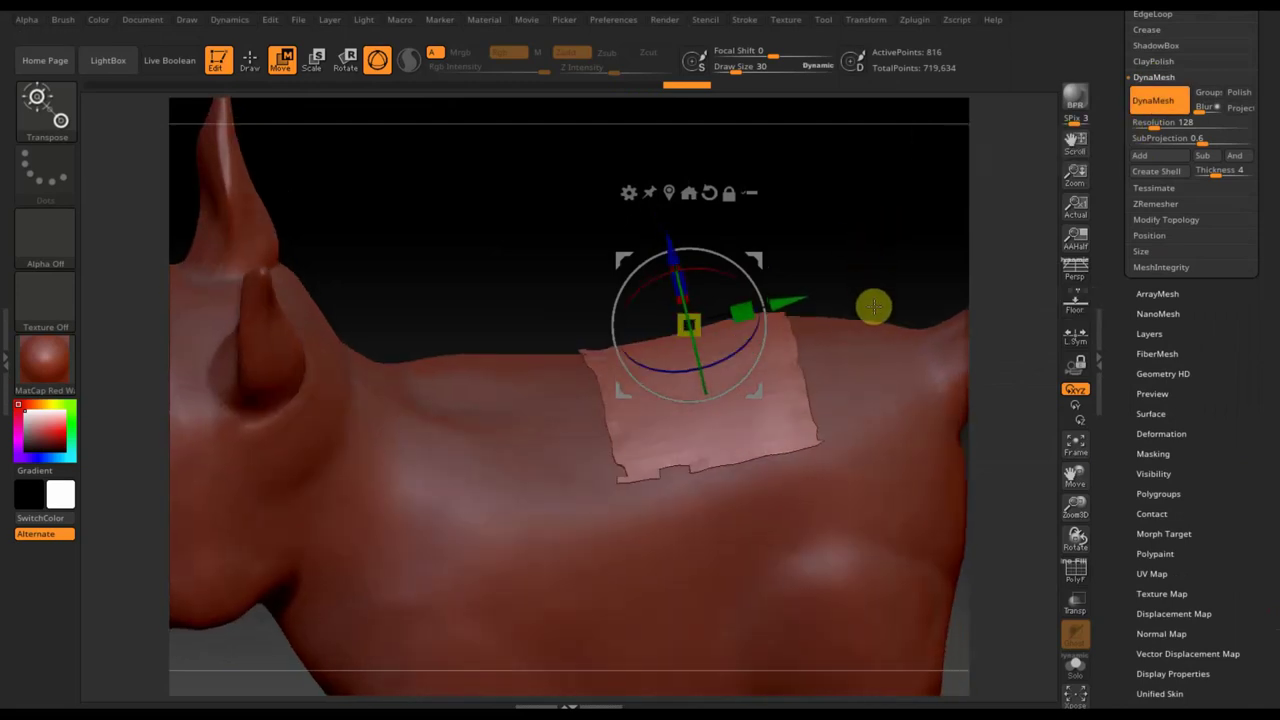
{"action": "left_click_drag", "start_coordinate": [894, 254], "coordinate": [893, 266]}
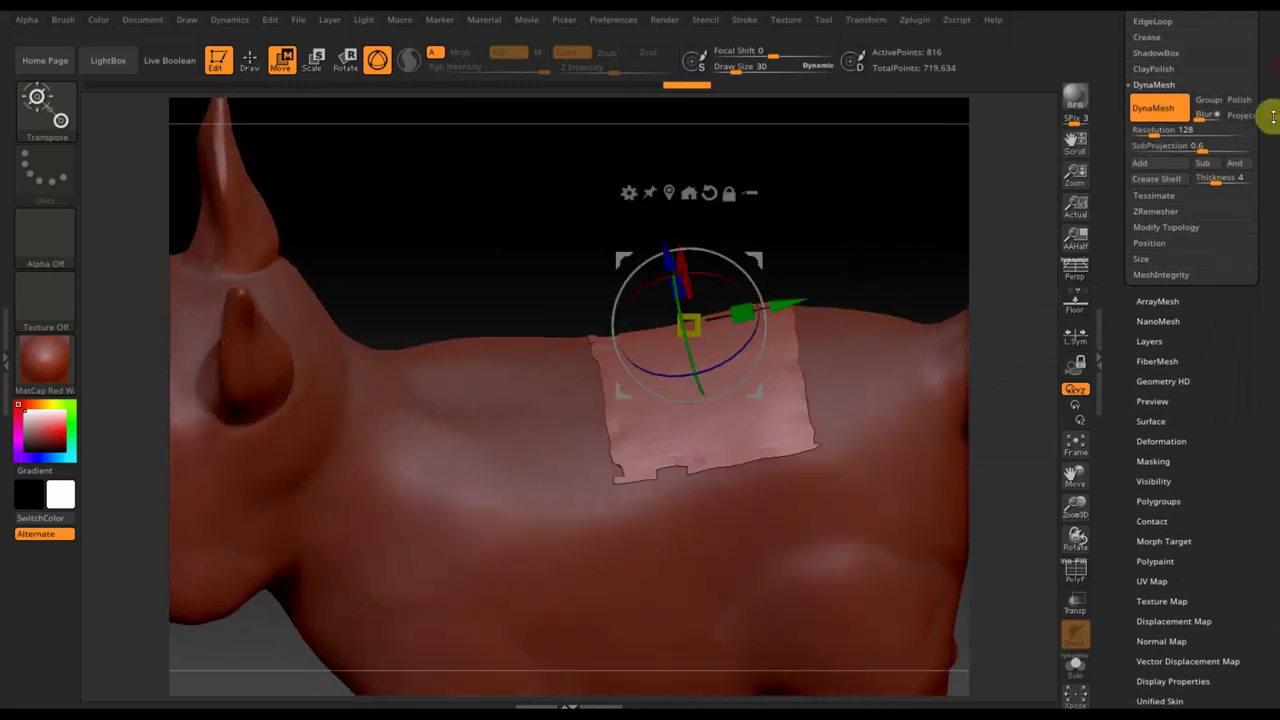
{"action": "left_click_drag", "start_coordinate": [1271, 114], "coordinate": [1249, 209]}
{"action": "left_click", "coordinate": [1155, 258]}
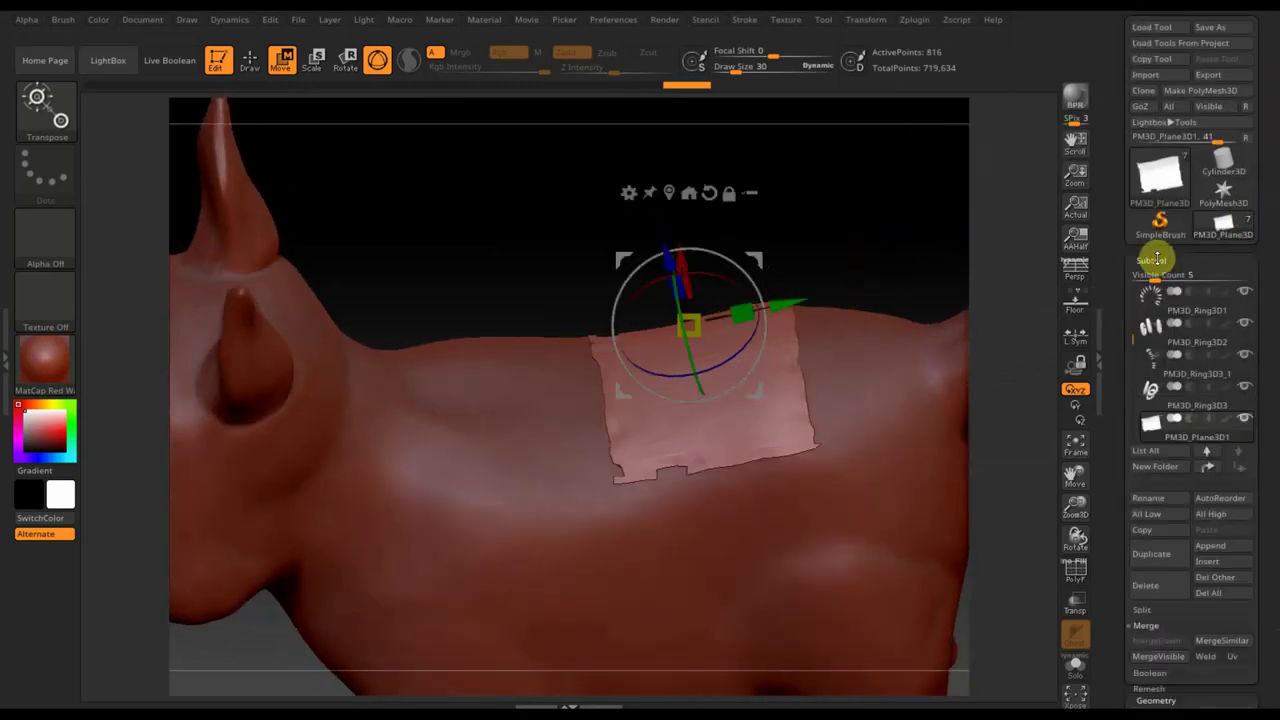
Solo the patch to inspect it, unsolo, and scale the patch down slightly
{"action": "left_click", "coordinate": [1245, 419], "text": "shift"}
{"action": "mouse_move", "coordinate": [830, 603]}
{"action": "left_mouse_down"}
{"action": "mouse_move", "coordinate": [814, 449]}
{"action": "mouse_move", "coordinate": [823, 394]}
{"action": "mouse_move", "coordinate": [854, 594]}
{"action": "mouse_move", "coordinate": [832, 633]}
{"action": "mouse_move", "coordinate": [871, 583]}
{"action": "mouse_move", "coordinate": [884, 602]}
{"action": "left_mouse_up"}
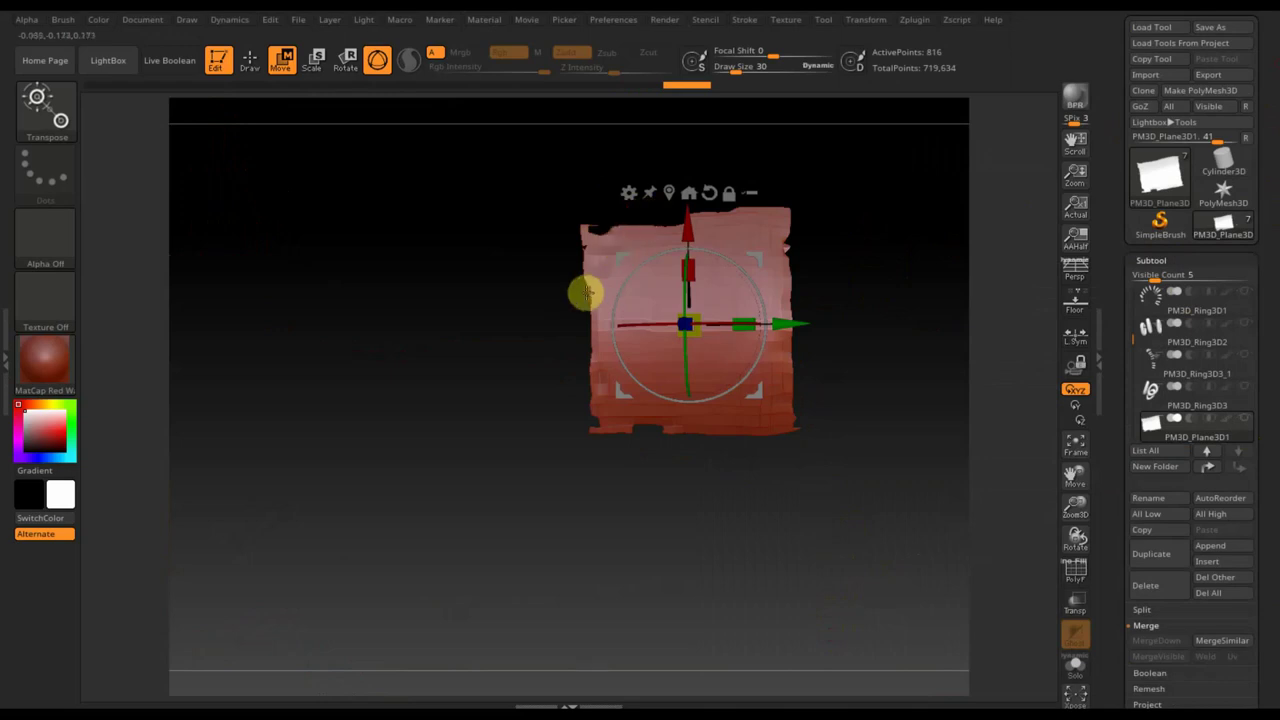
{"action": "left_click", "coordinate": [1243, 420], "text": "shift"}
{"action": "mouse_move", "coordinate": [880, 597]}
{"action": "left_mouse_down"}
{"action": "mouse_move", "coordinate": [863, 363]}
{"action": "mouse_move", "coordinate": [886, 449]}
{"action": "mouse_move", "coordinate": [851, 577]}
{"action": "mouse_move", "coordinate": [864, 582]}
{"action": "left_mouse_up"}
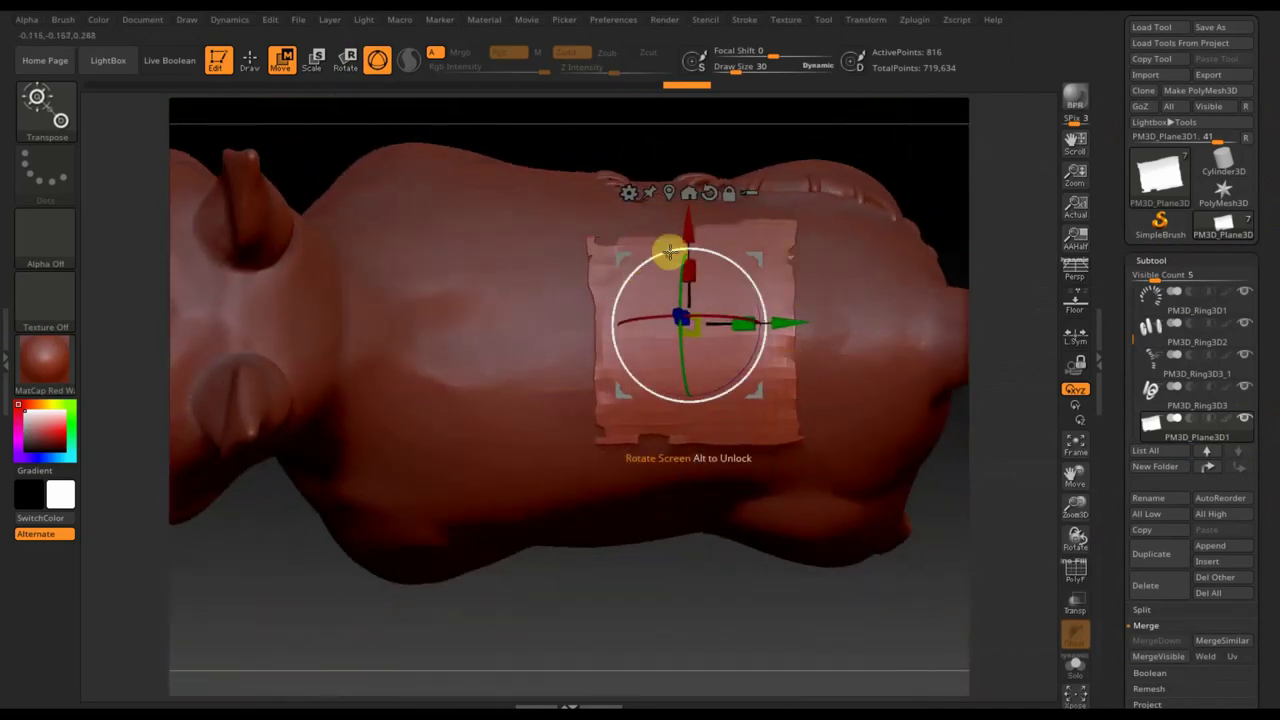
{"action": "left_click_drag", "start_coordinate": [688, 266], "coordinate": [709, 286]}
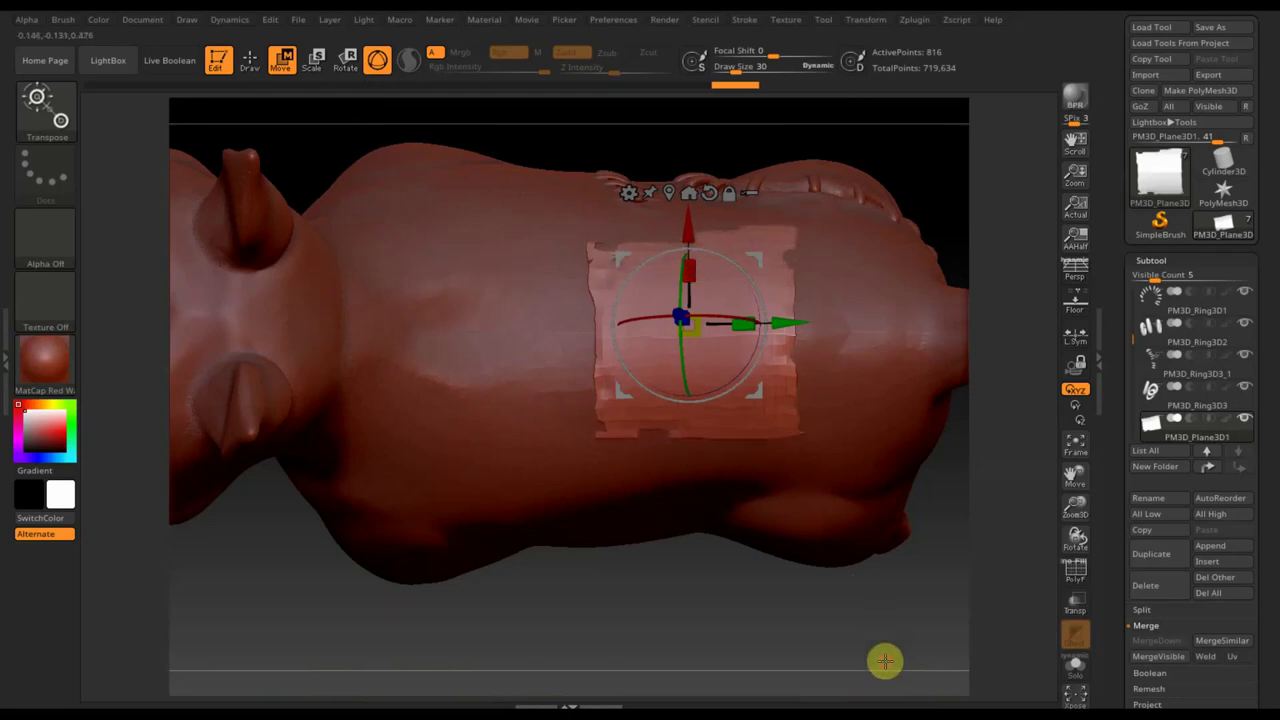
{"action": "left_click_drag", "start_coordinate": [886, 660], "coordinate": [880, 366]}
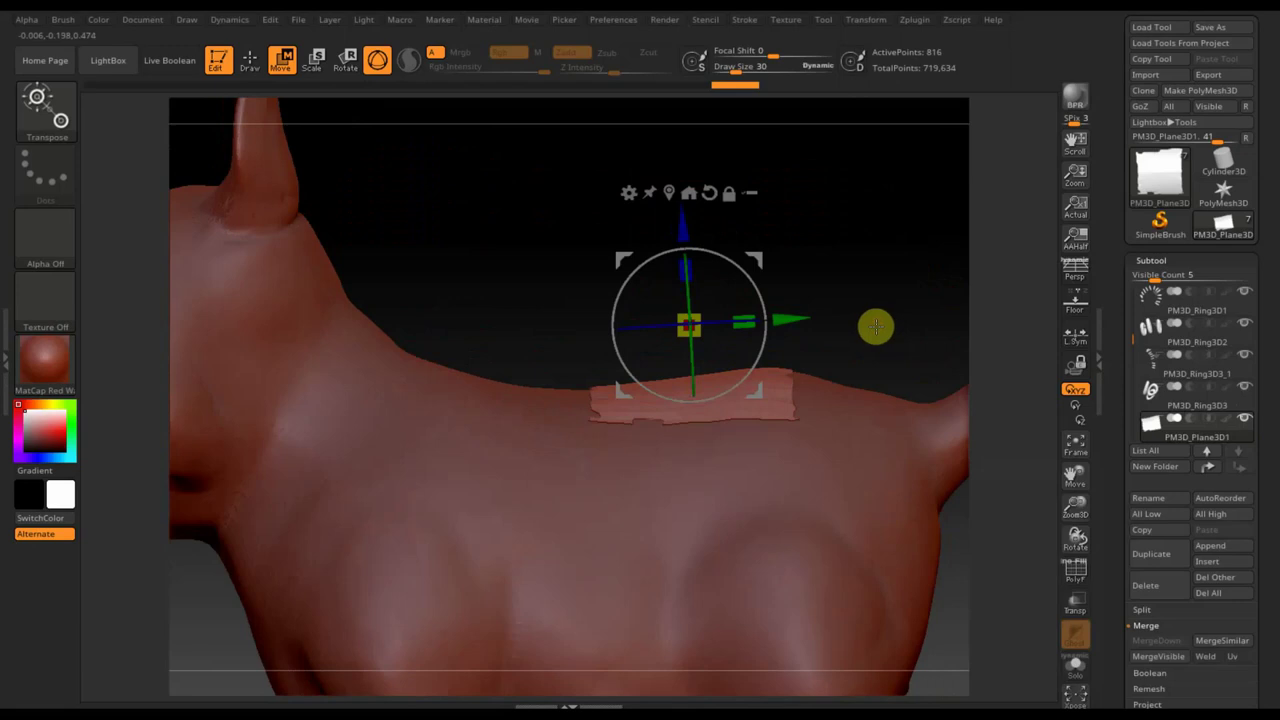
Switch to Draw mode and choose the Move Topological brush via B-M-T
{"action": "left_click", "coordinate": [249, 60]}
{"action": "key", "text": "b"}
{"action": "key", "text": "m"}
{"action": "key", "text": "t"}
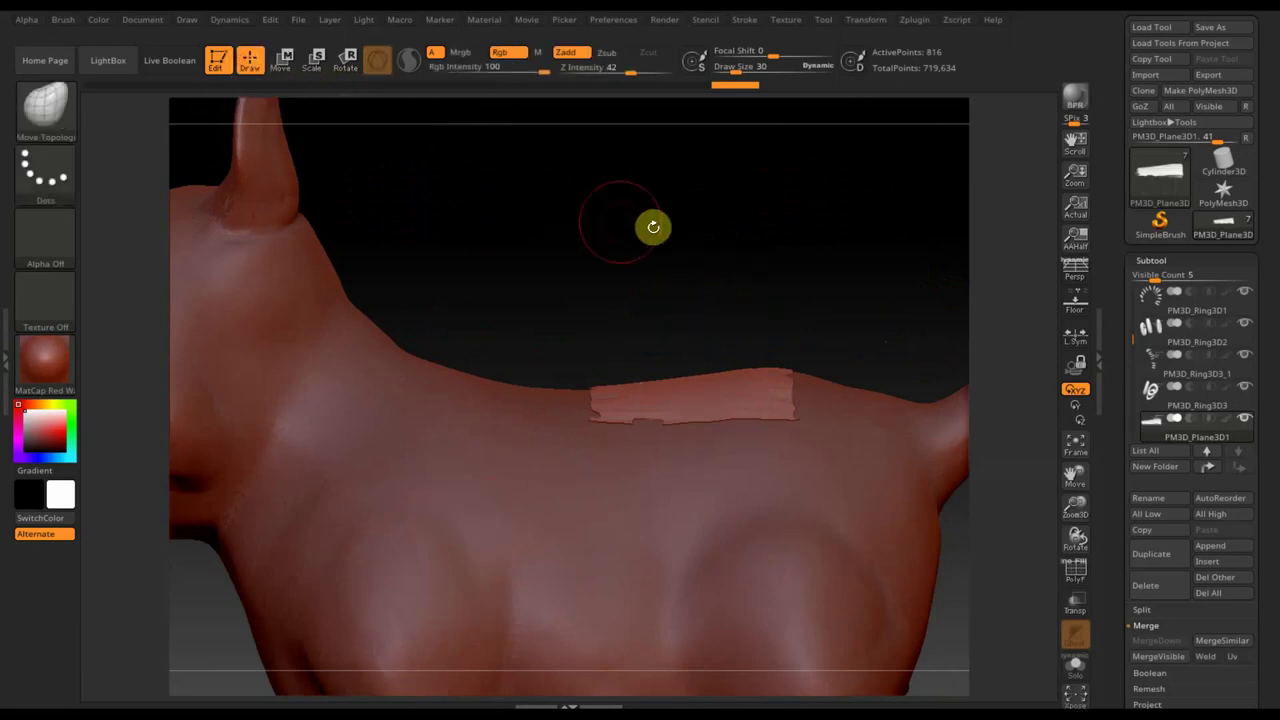
{"action": "mouse_move", "coordinate": [651, 223]}
{"action": "left_mouse_down"}
{"action": "mouse_move", "coordinate": [875, 527]}
{"action": "mouse_move", "coordinate": [869, 431]}
{"action": "mouse_move", "coordinate": [936, 469]}
{"action": "mouse_move", "coordinate": [937, 491]}
{"action": "left_mouse_up"}
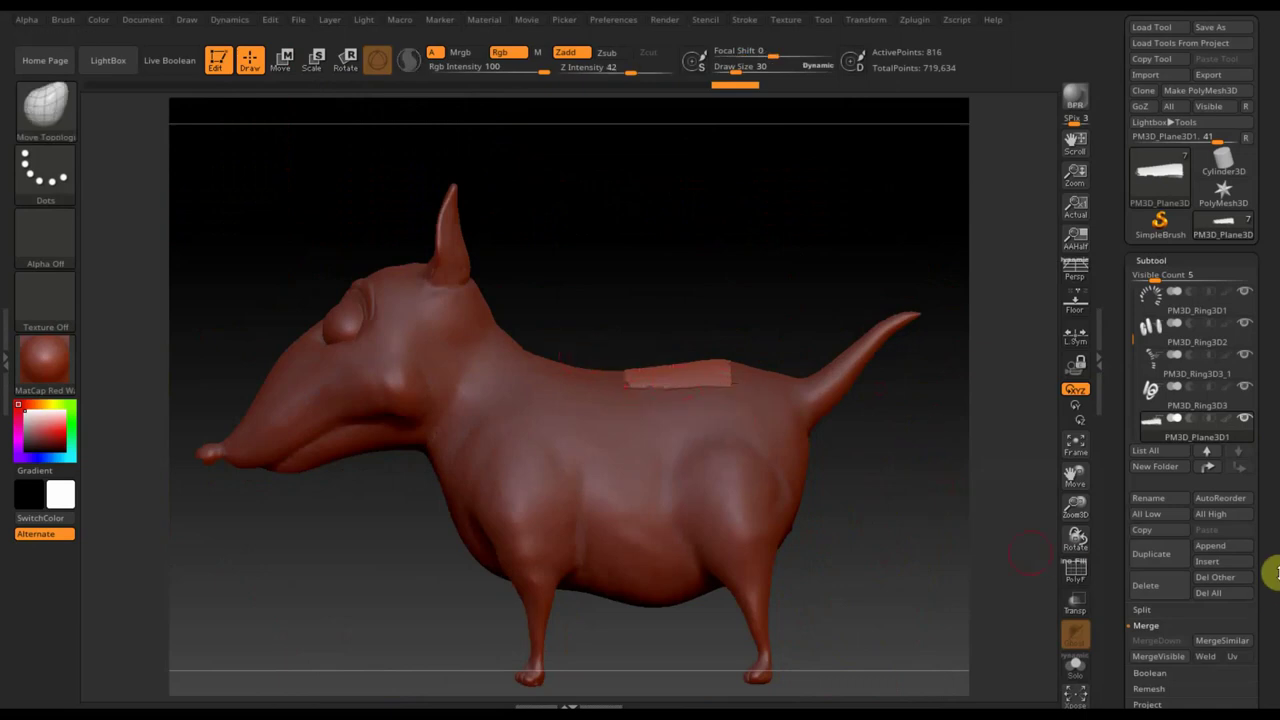
{"action": "scroll", "coordinate": [1272, 556], "scroll_direction": "down", "scroll_amount": 1}
{"action": "mouse_move", "coordinate": [852, 472]}
{"action": "left_mouse_down"}
{"action": "mouse_move", "coordinate": [809, 640]}
{"action": "mouse_move", "coordinate": [830, 670]}
{"action": "mouse_move", "coordinate": [849, 497]}
{"action": "mouse_move", "coordinate": [814, 443]}
{"action": "mouse_move", "coordinate": [734, 557]}
{"action": "mouse_move", "coordinate": [752, 513]}
{"action": "mouse_move", "coordinate": [843, 471]}
{"action": "left_mouse_up"}
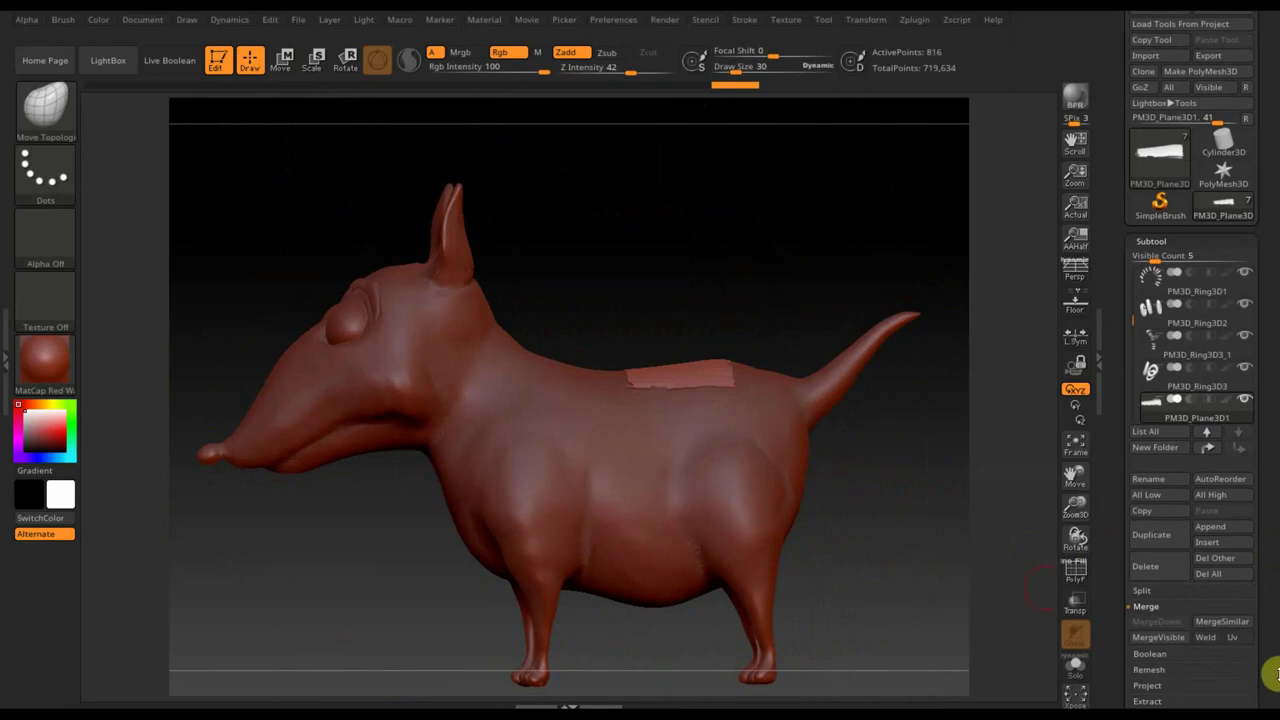
{"action": "scroll", "coordinate": [1264, 570], "scroll_direction": "down", "scroll_amount": 3}
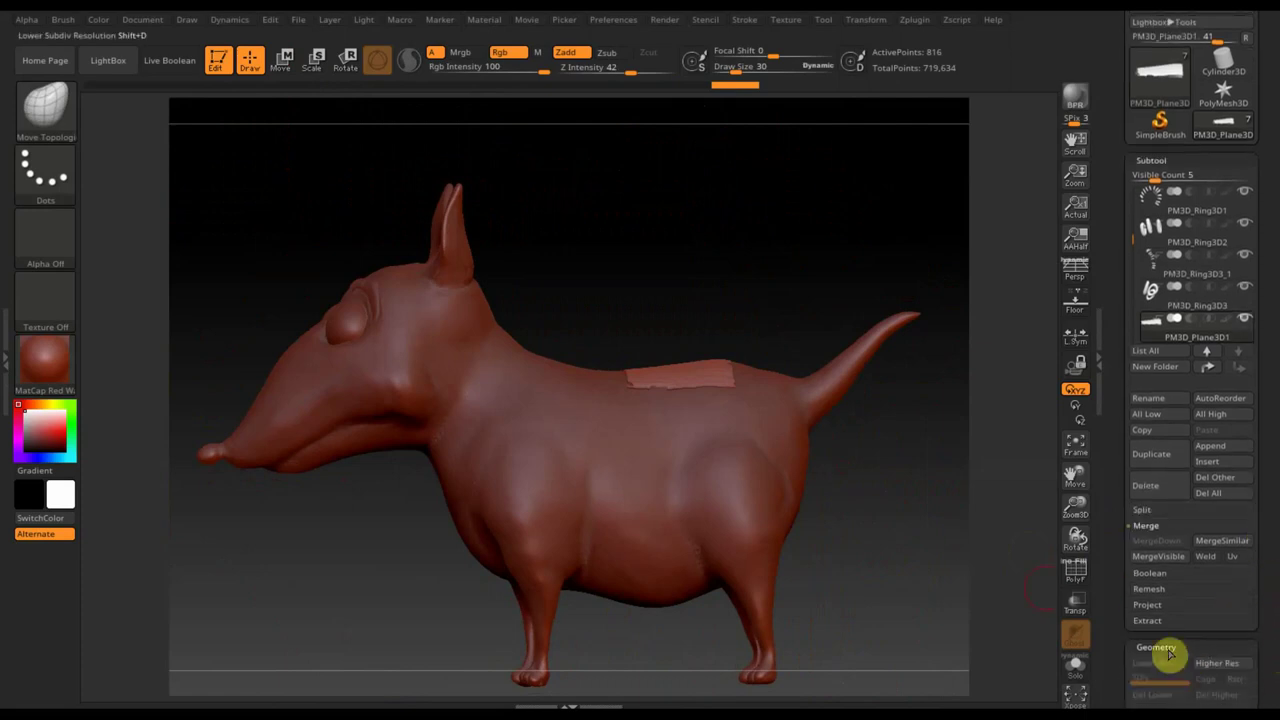
Mask an oval on the dog body's side and extract it at 0.00362 thickness
{"action": "left_click", "coordinate": [1155, 622]}
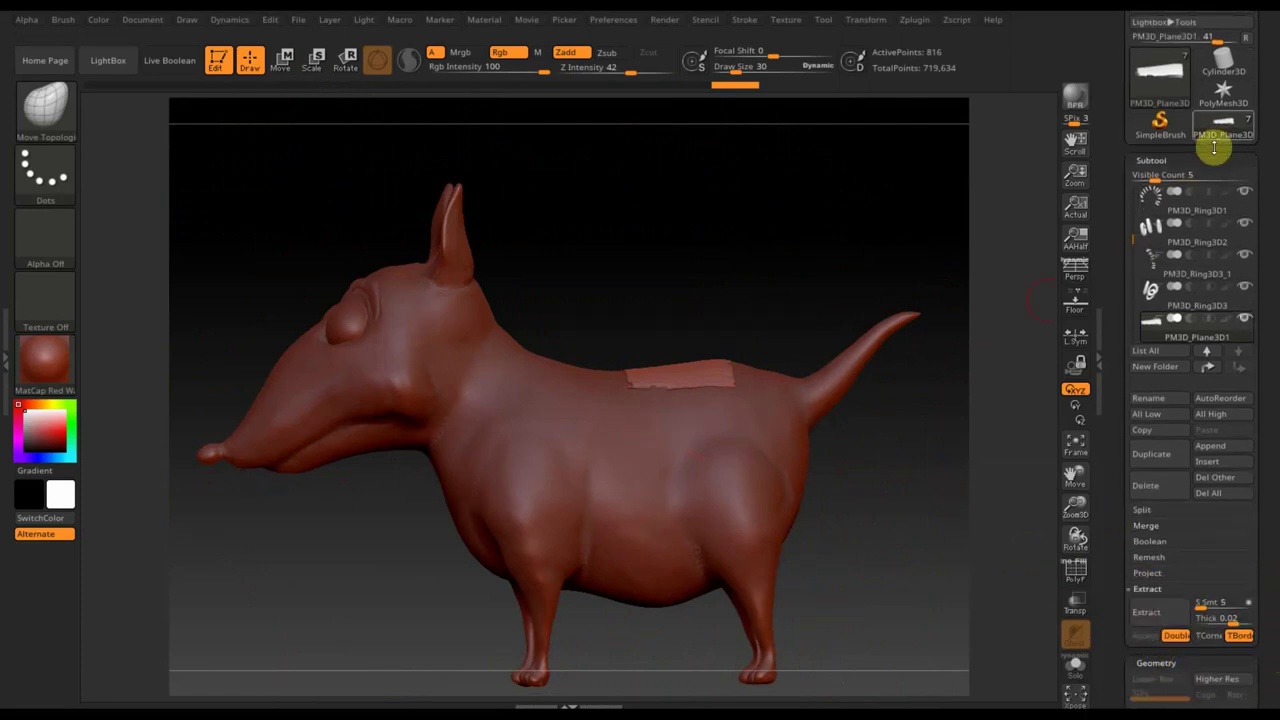
{"action": "left_click", "coordinate": [578, 600]}
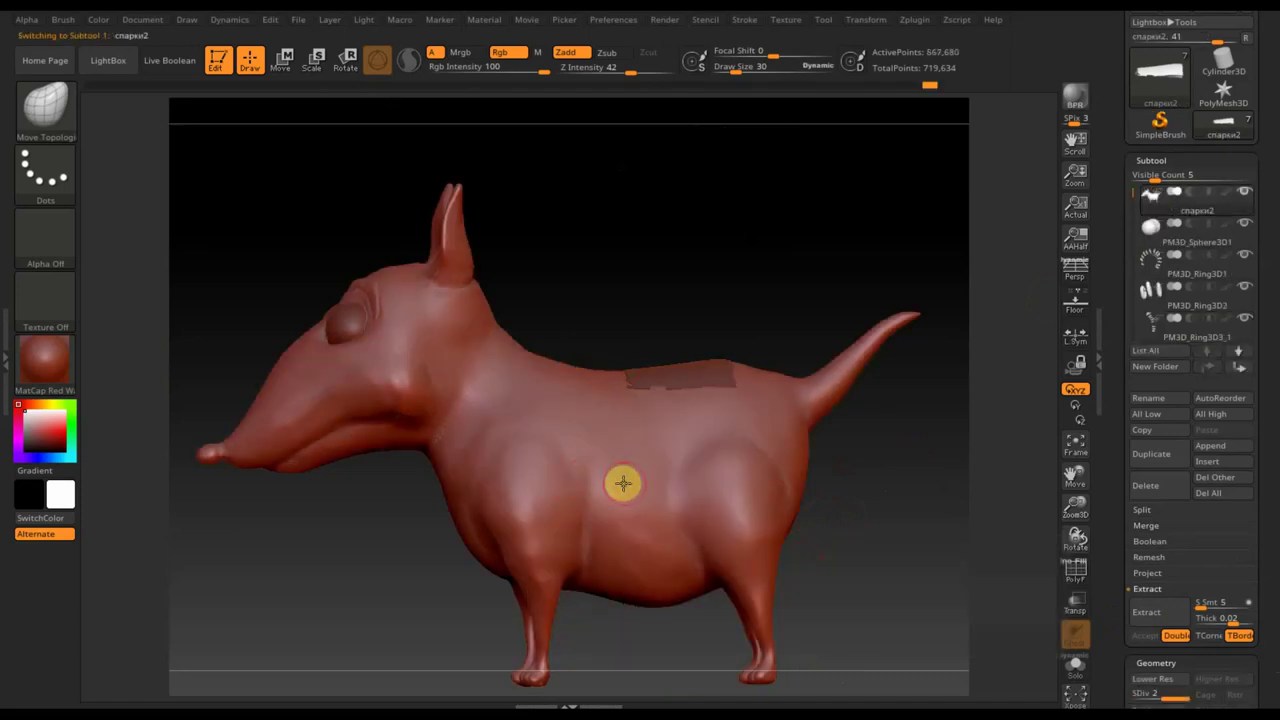
{"action": "mouse_move", "coordinate": [597, 466]}
{"action": "left_mouse_down", "text": "ctrl"}
{"action": "mouse_move", "coordinate": [614, 463]}
{"action": "mouse_move", "coordinate": [611, 523]}
{"action": "mouse_move", "coordinate": [646, 494]}
{"action": "mouse_move", "coordinate": [698, 505]}
{"action": "left_mouse_up", "text": "ctrl"}
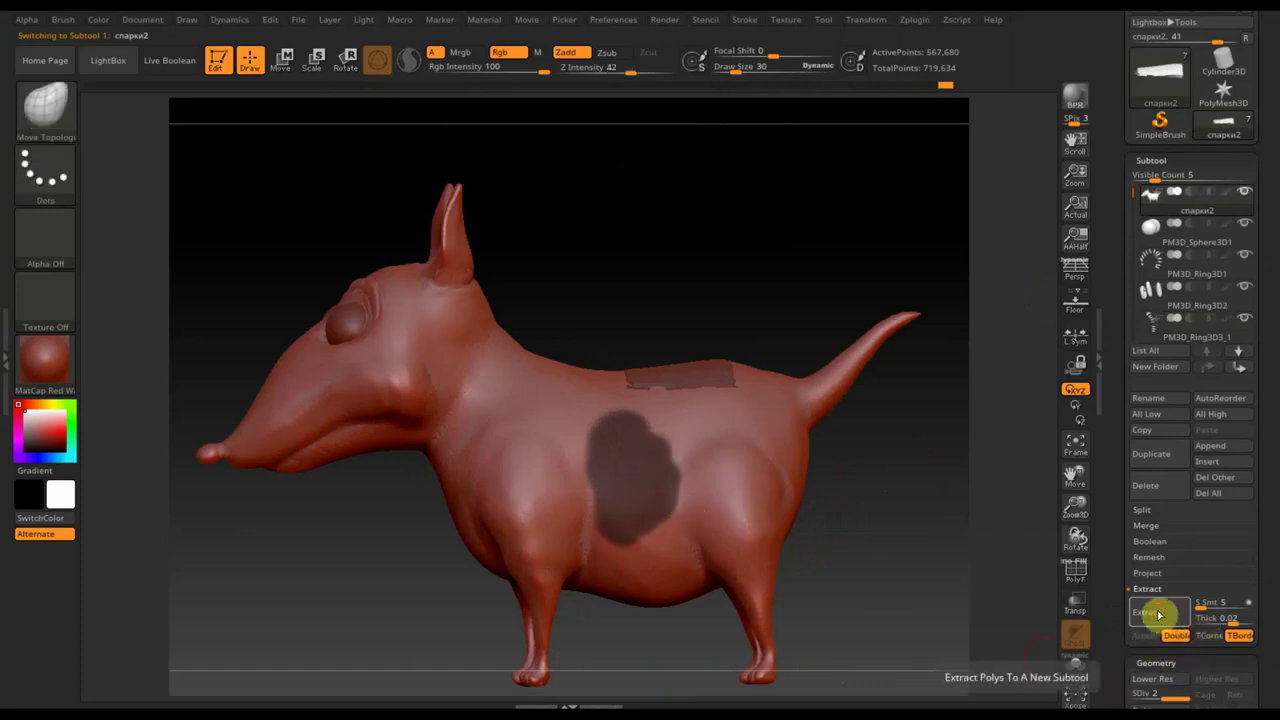
{"action": "left_click", "coordinate": [1159, 614]}
{"action": "left_click_drag", "start_coordinate": [923, 574], "coordinate": [880, 583]}
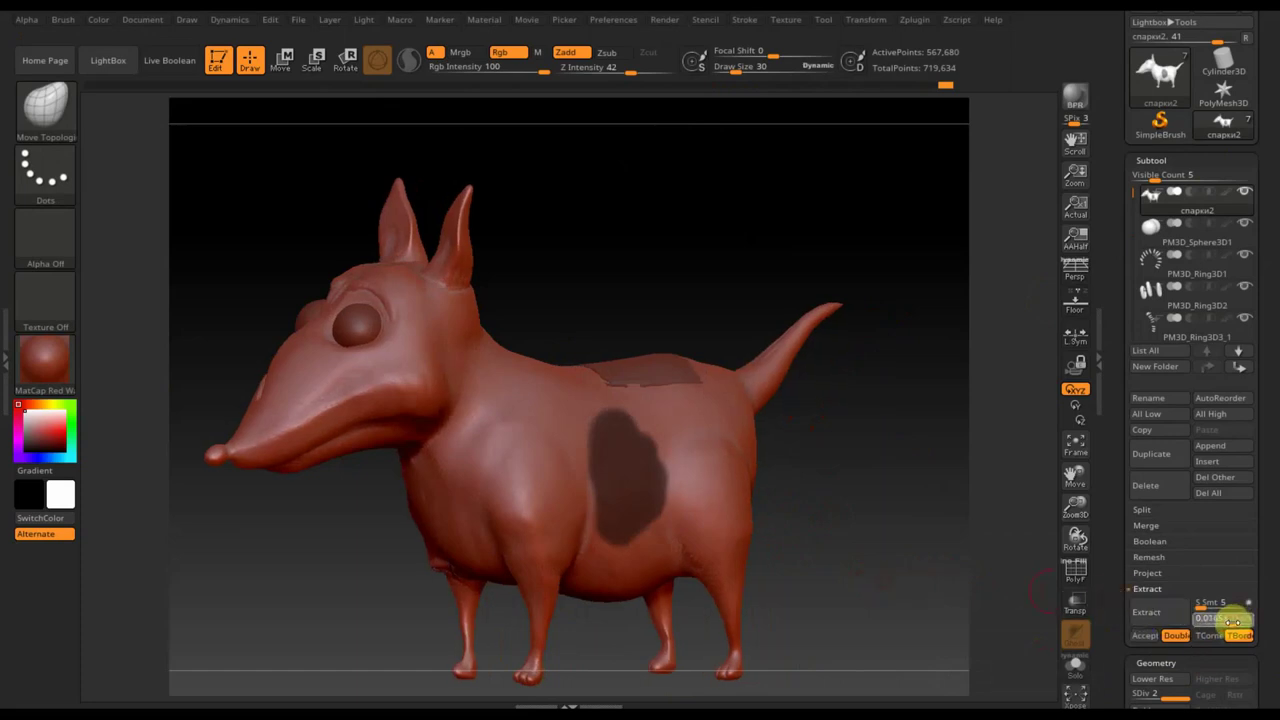
{"action": "left_click", "coordinate": [1159, 614]}
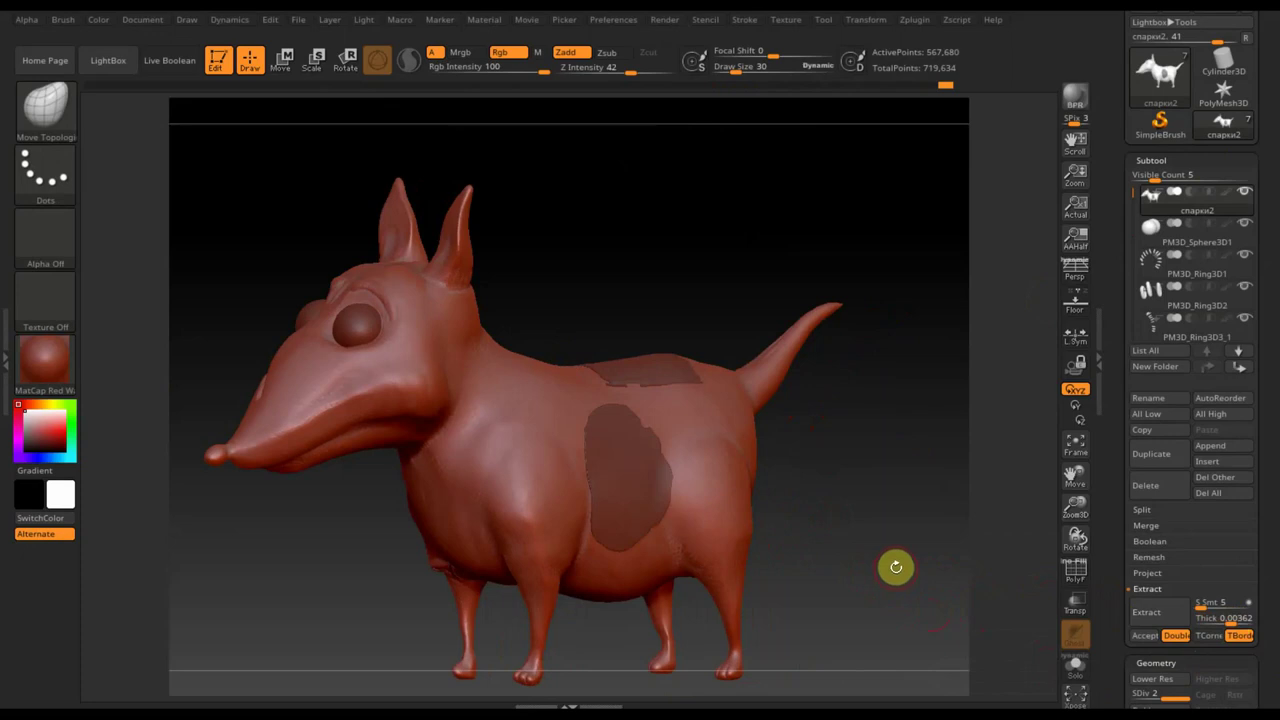
{"action": "left_click_drag", "start_coordinate": [896, 567], "coordinate": [905, 420]}
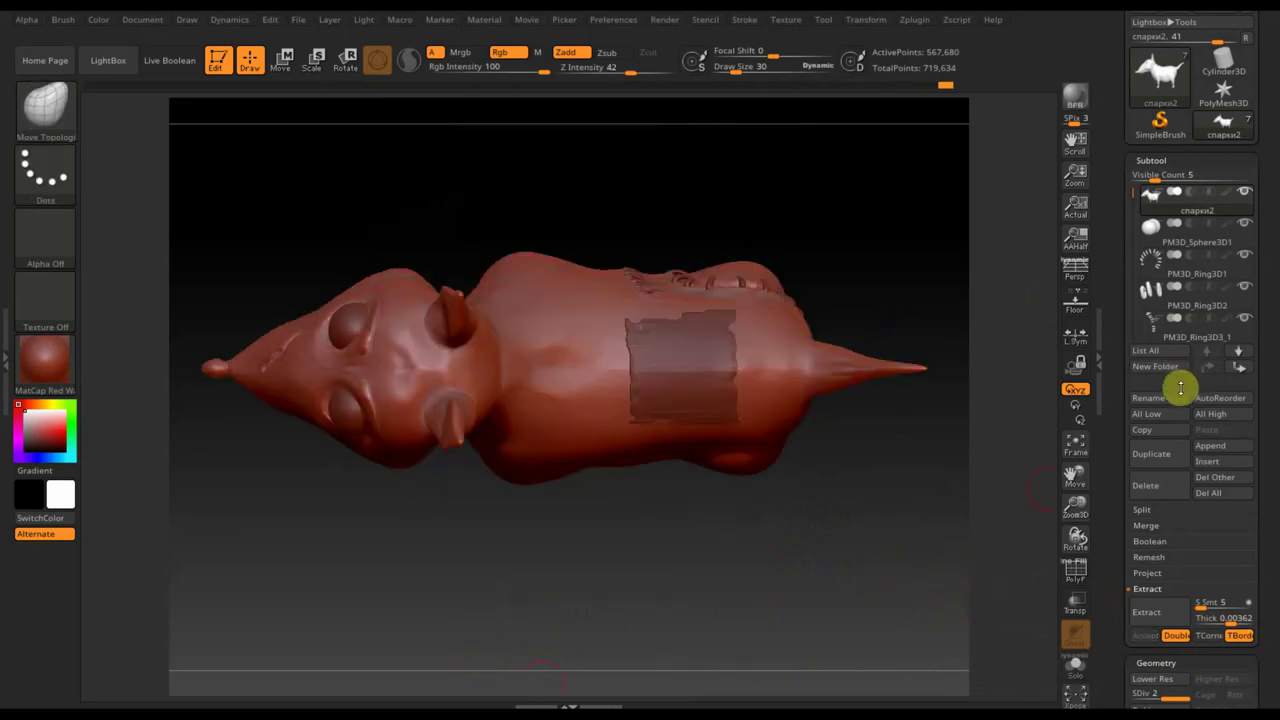
{"action": "left_click", "coordinate": [1218, 445]}
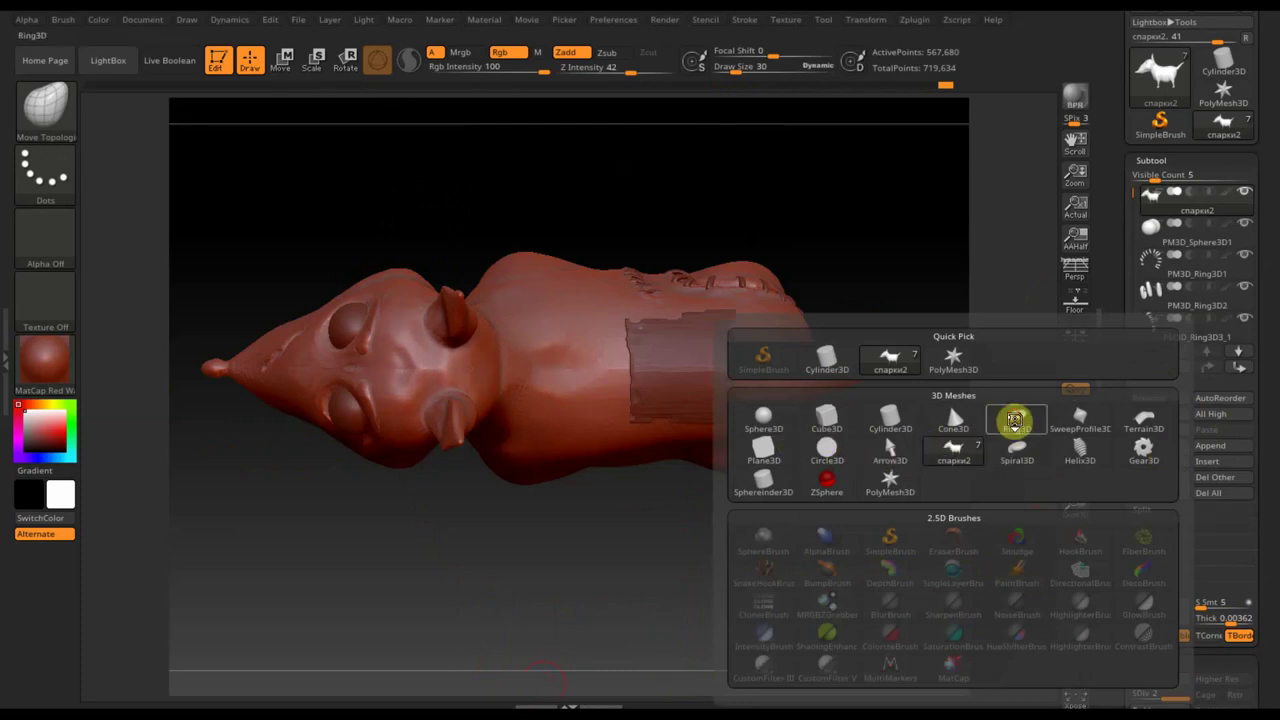
Append the PM3D_Ring3D1_1 ring, shrink it to a quarter and raise it behind the neck
{"action": "left_click", "coordinate": [1015, 420]}
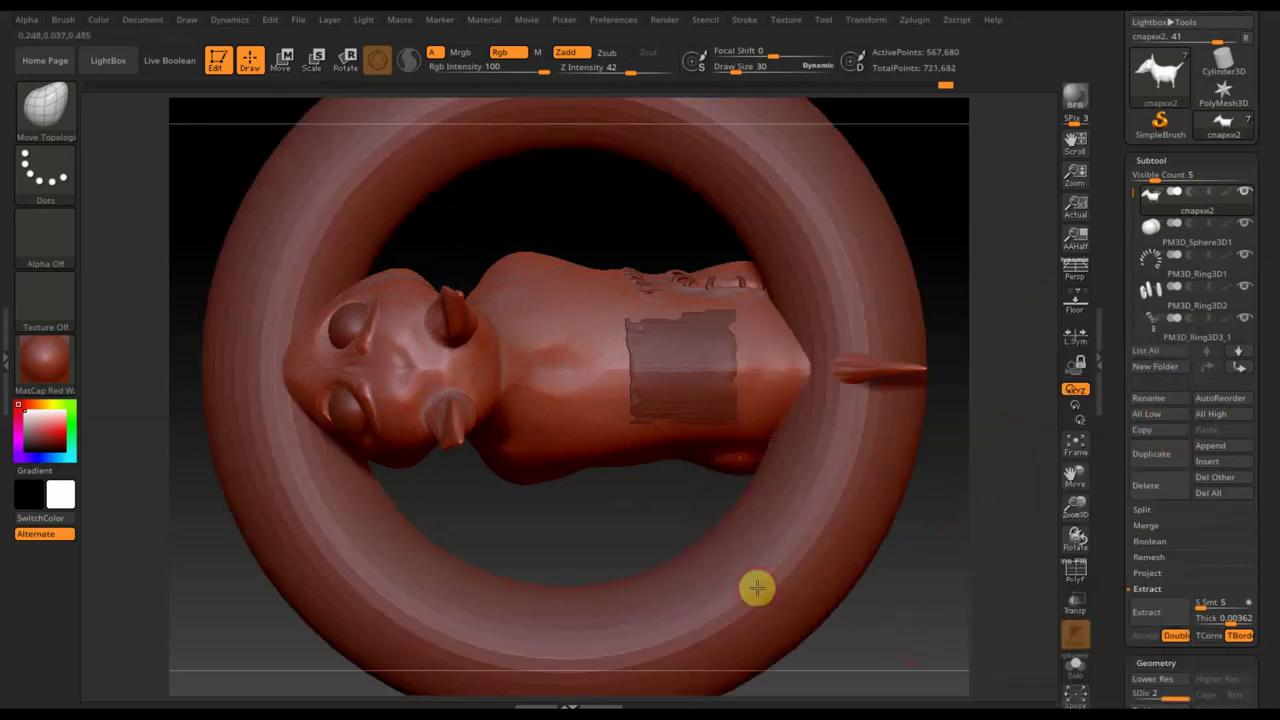
{"action": "left_click", "coordinate": [923, 634]}
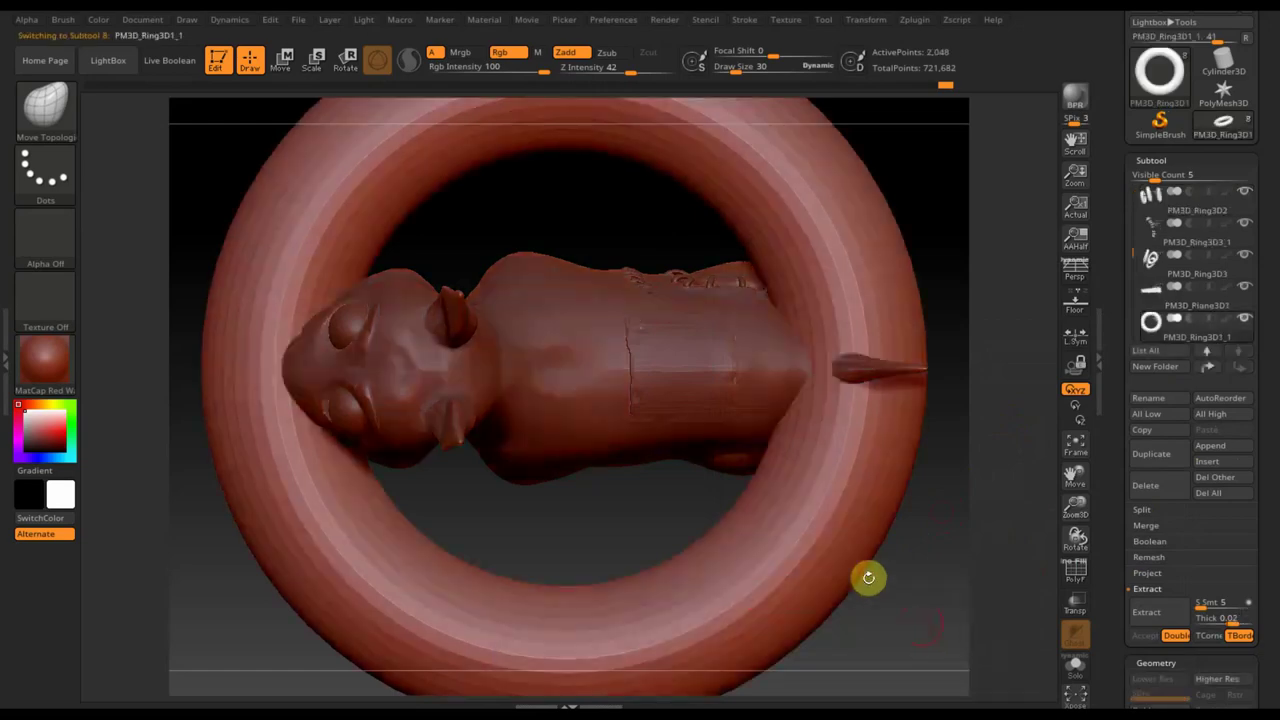
{"action": "left_click", "coordinate": [290, 64]}
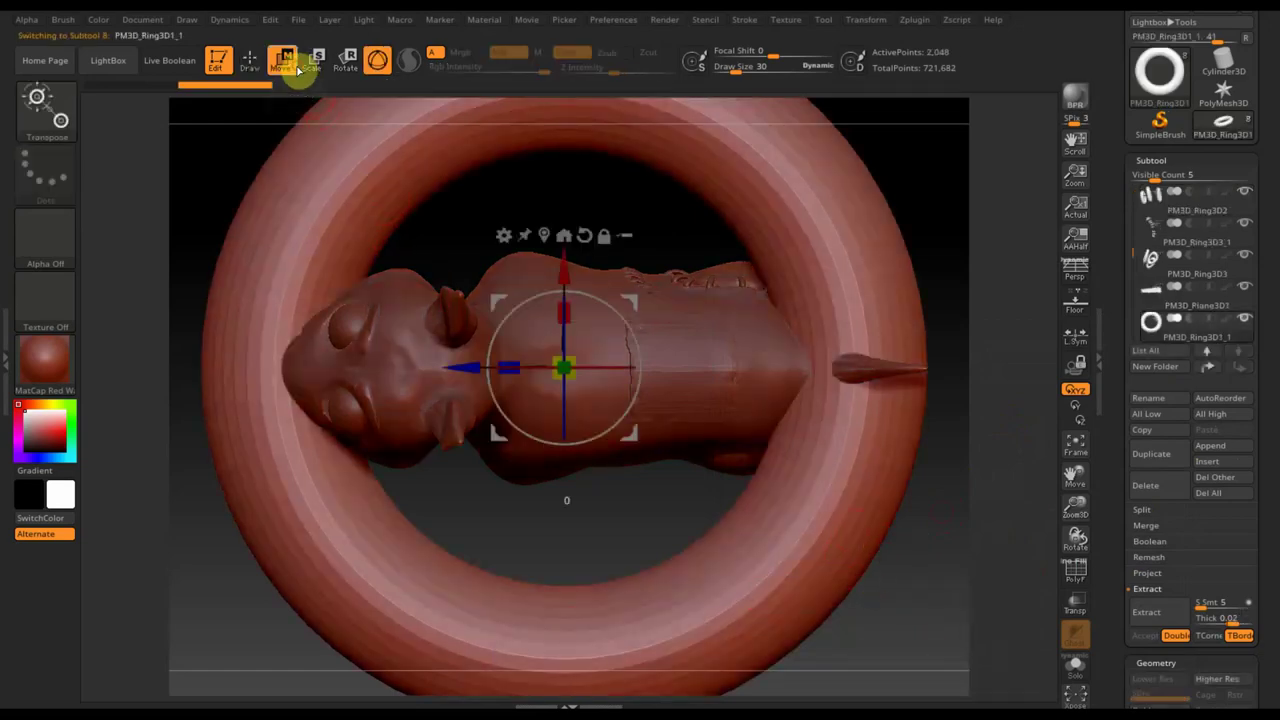
{"action": "left_click_drag", "start_coordinate": [565, 370], "coordinate": [408, 223]}
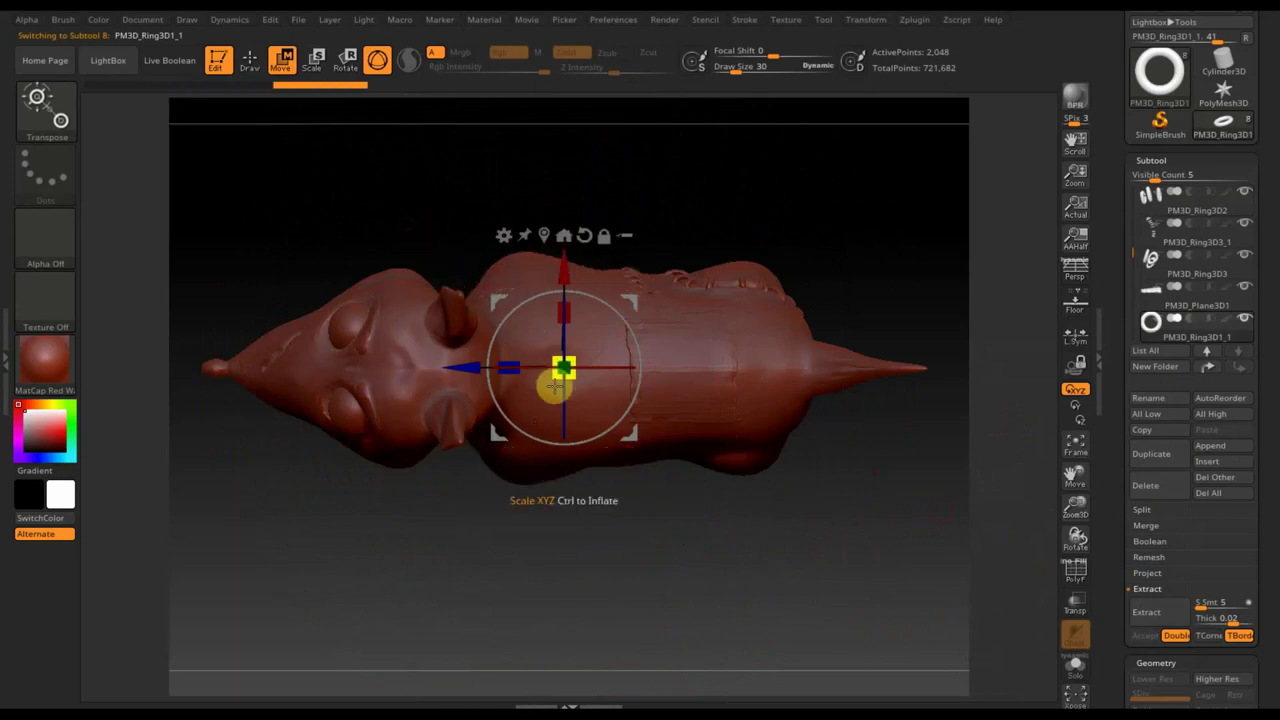
{"action": "mouse_move", "coordinate": [557, 380]}
{"action": "right_mouse_down"}
{"action": "mouse_move", "coordinate": [657, 440]}
{"action": "mouse_move", "coordinate": [837, 440]}
{"action": "mouse_move", "coordinate": [898, 393]}
{"action": "right_mouse_up"}
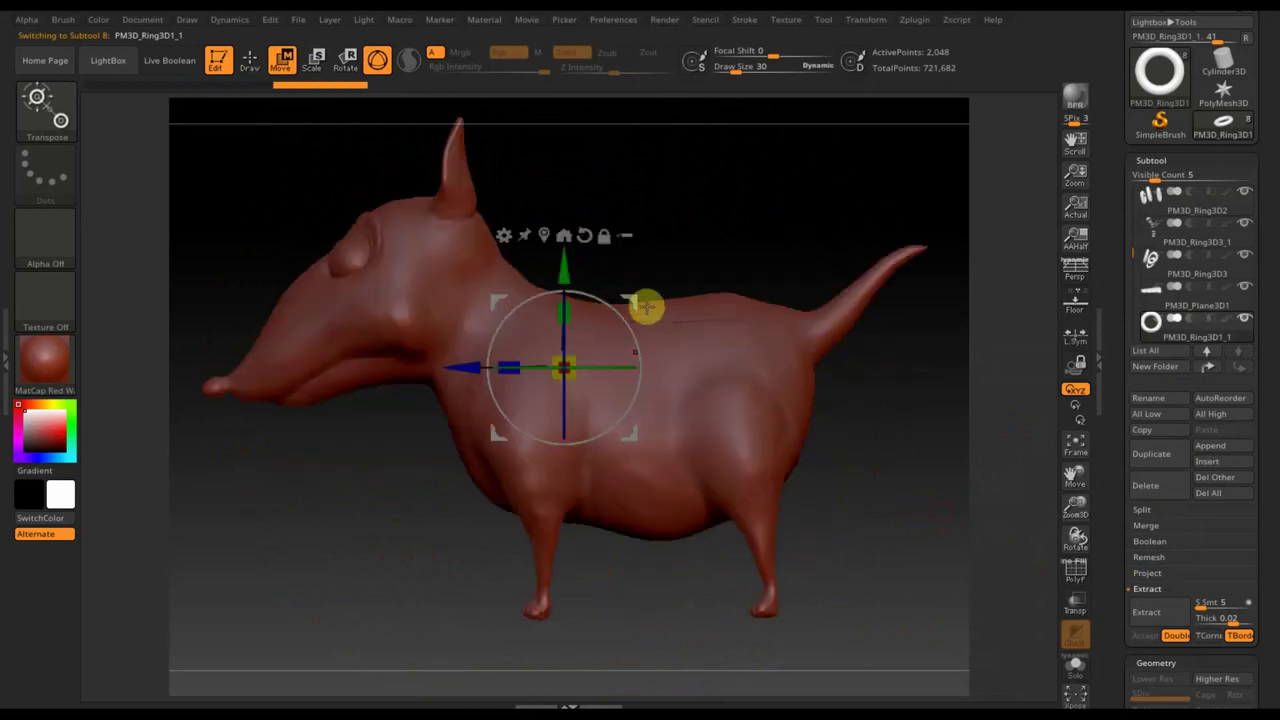
{"action": "left_click_drag", "start_coordinate": [564, 312], "coordinate": [611, 262]}
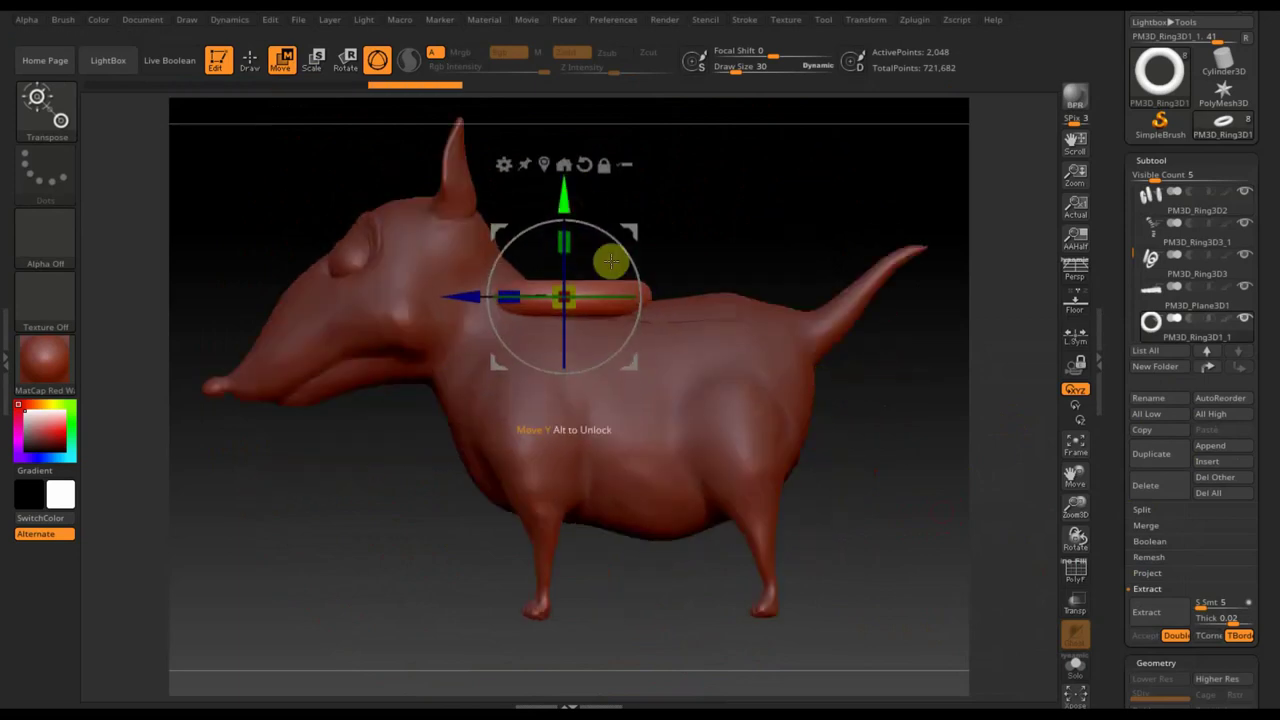
{"action": "mouse_move", "coordinate": [669, 629]}
{"action": "left_mouse_down"}
{"action": "mouse_move", "coordinate": [766, 631]}
{"action": "mouse_move", "coordinate": [785, 601]}
{"action": "mouse_move", "coordinate": [837, 591]}
{"action": "mouse_move", "coordinate": [1272, 670]}
{"action": "mouse_move", "coordinate": [1221, 542]}
{"action": "left_mouse_up"}
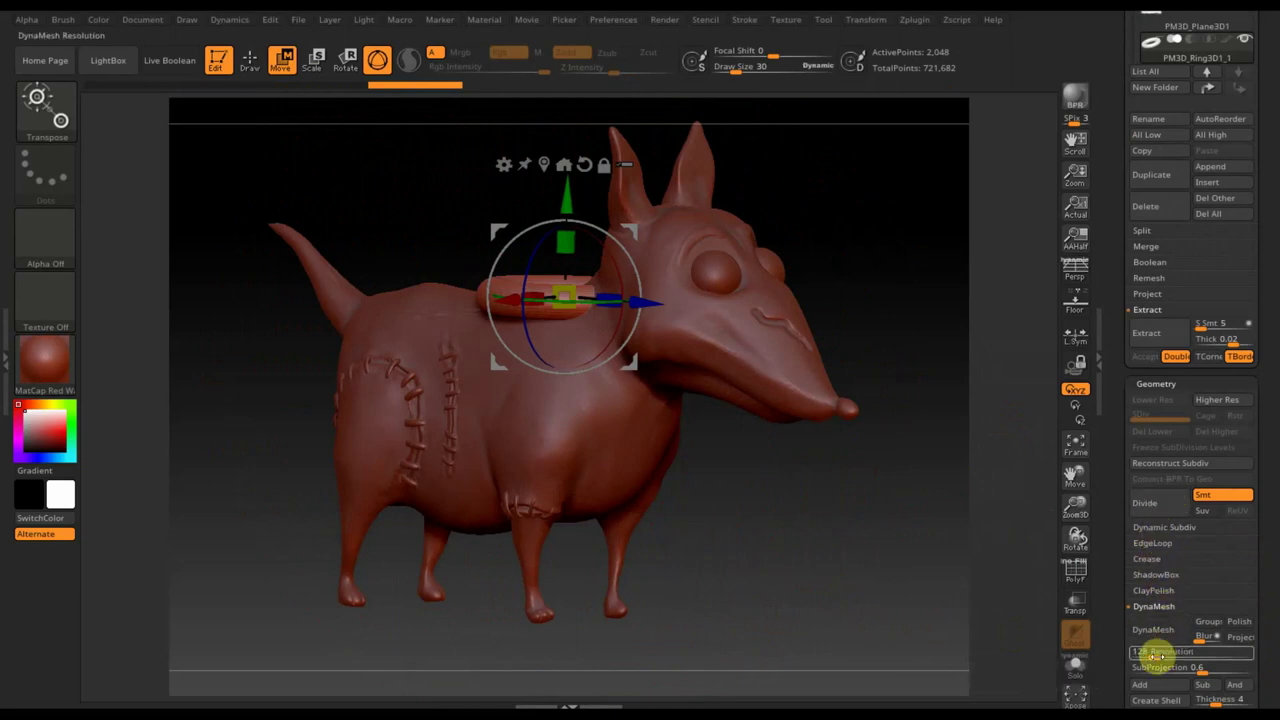
Shrink the ring piece further and rotate it about 82 degrees
{"action": "left_click_drag", "start_coordinate": [1265, 634], "coordinate": [1183, 401]}
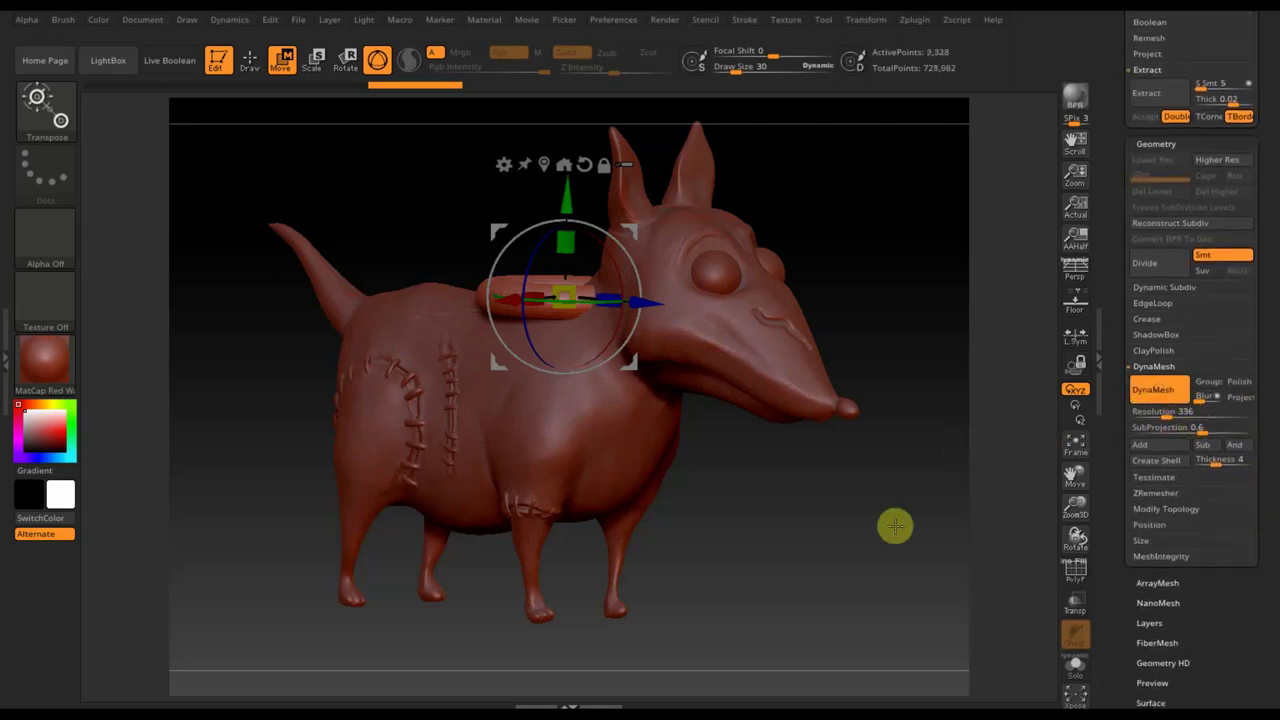
{"action": "left_click_drag", "start_coordinate": [863, 549], "coordinate": [868, 593]}
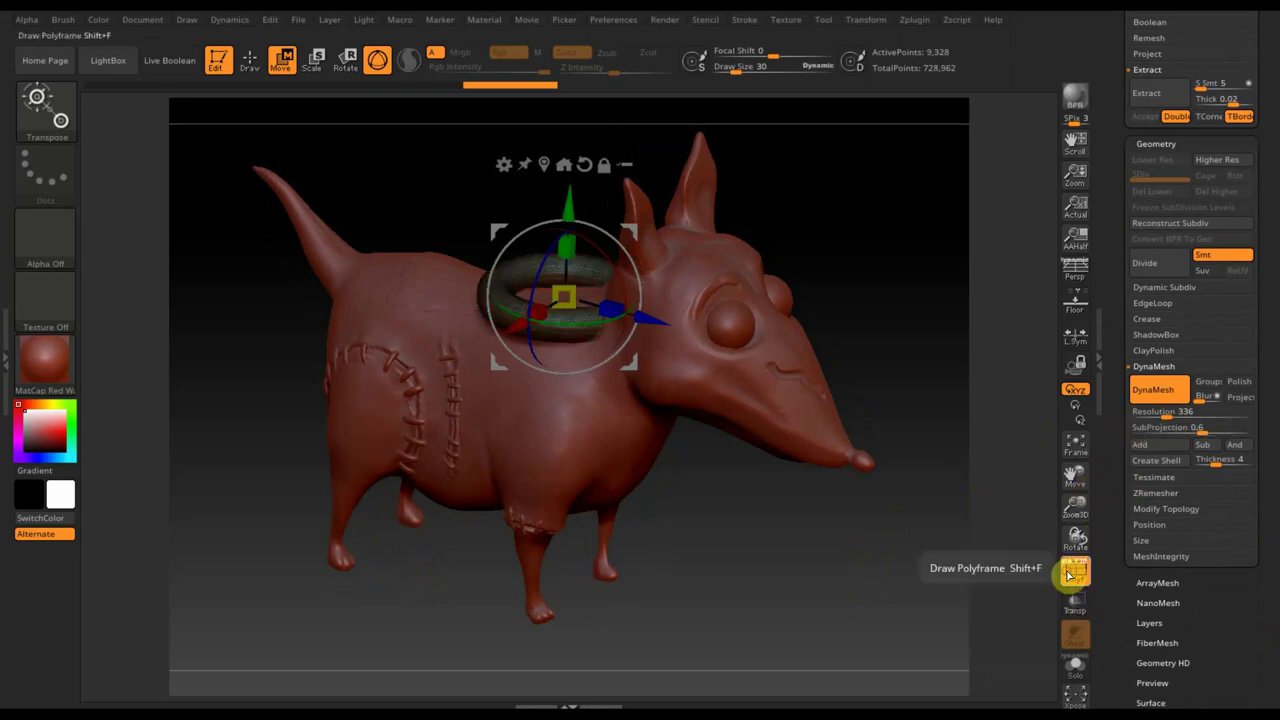
{"action": "left_click_drag", "start_coordinate": [906, 574], "coordinate": [912, 580], "text": "shift"}
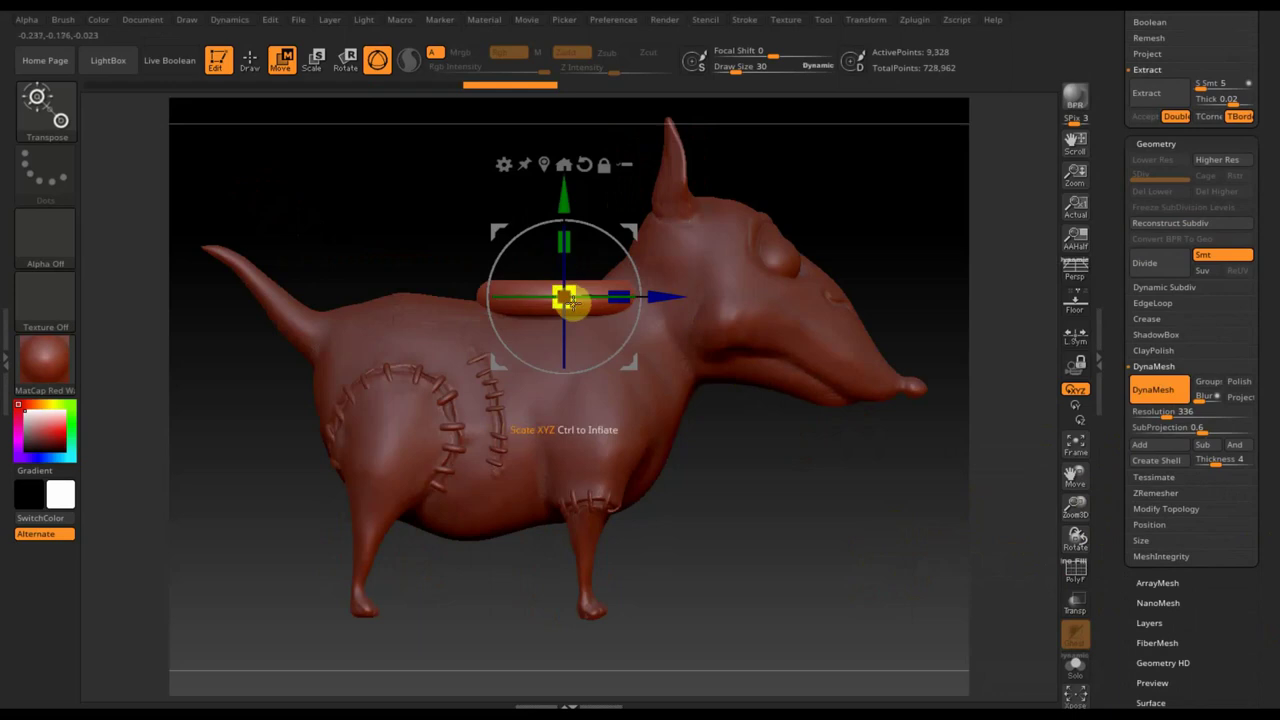
{"action": "left_click_drag", "start_coordinate": [567, 300], "coordinate": [553, 291]}
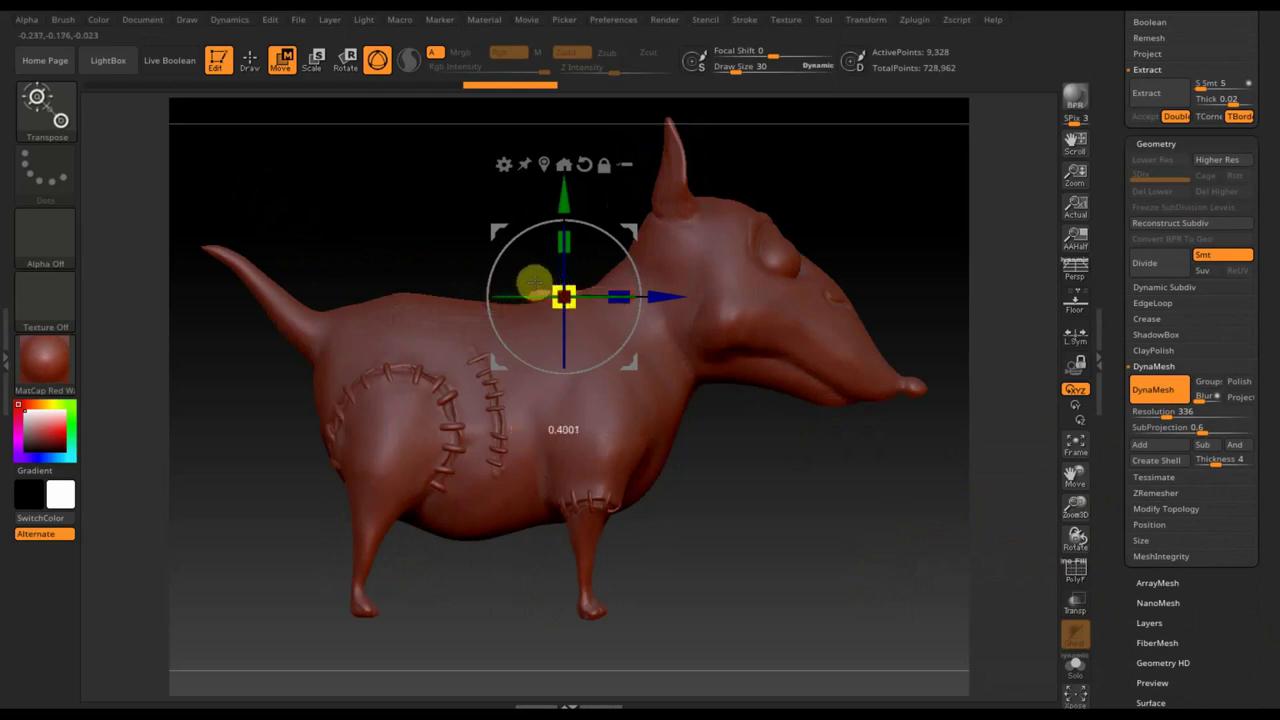
{"action": "left_click_drag", "start_coordinate": [608, 234], "coordinate": [656, 353]}
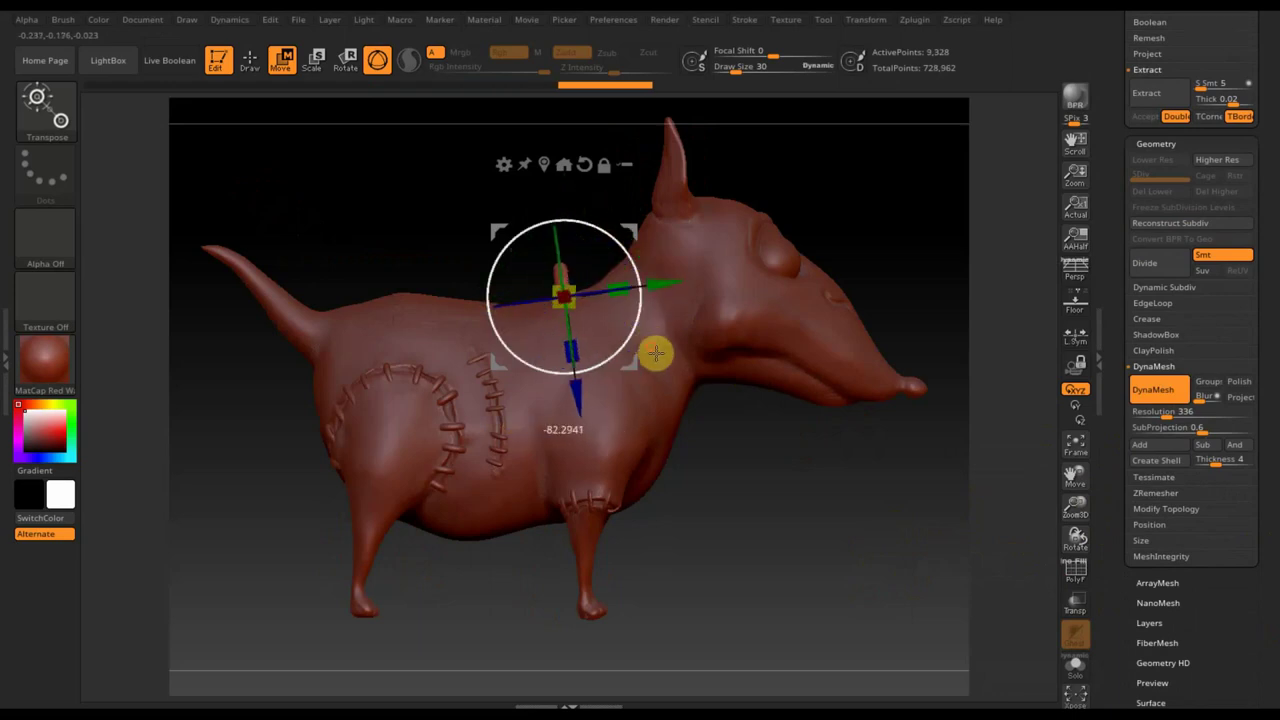
Slide the small ring onto the dog's back just above the stitched seam
{"action": "left_click_drag", "start_coordinate": [857, 694], "coordinate": [880, 619], "text": "shift"}
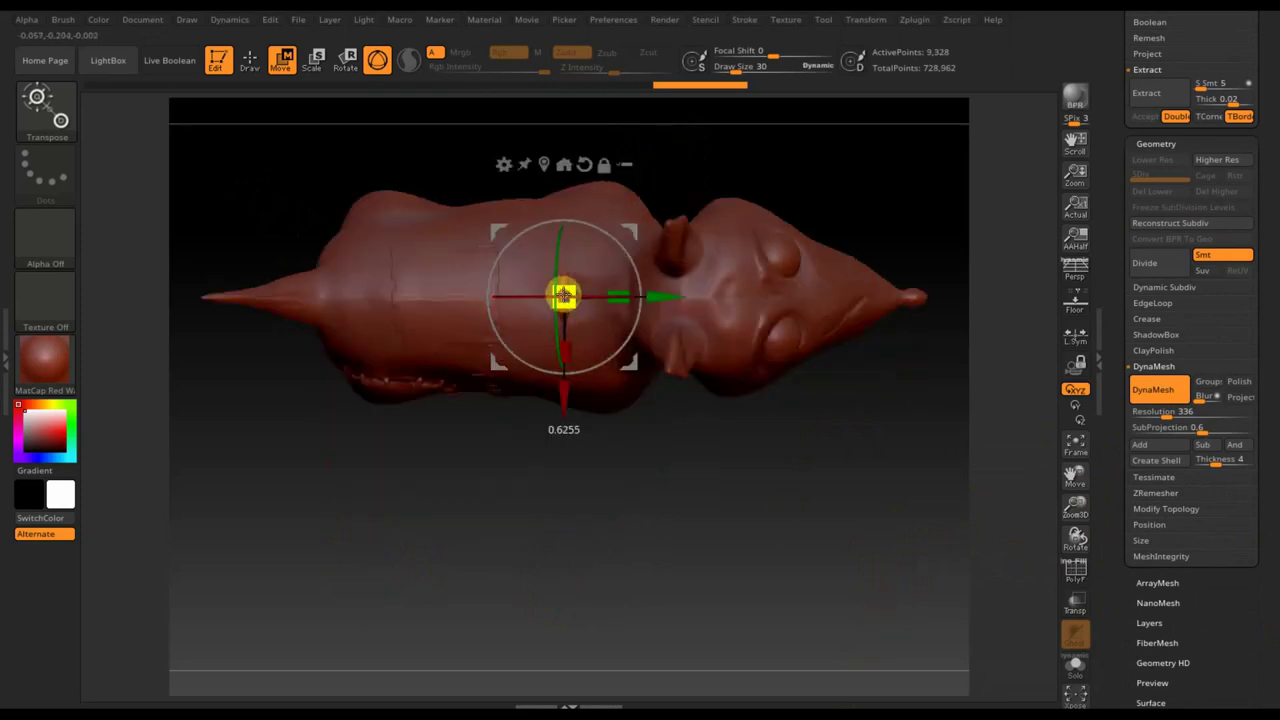
{"action": "left_click_drag", "start_coordinate": [623, 223], "coordinate": [546, 280], "text": "alt"}
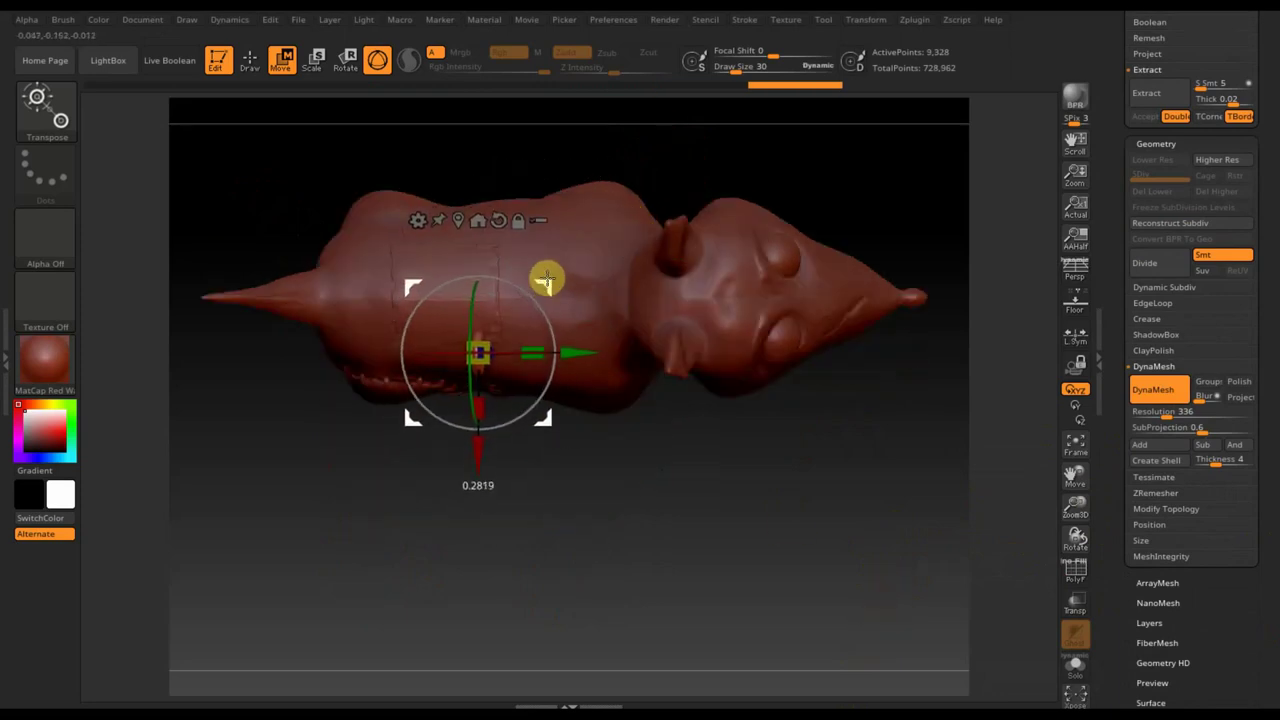
{"action": "left_click_drag", "start_coordinate": [806, 477], "coordinate": [746, 453]}
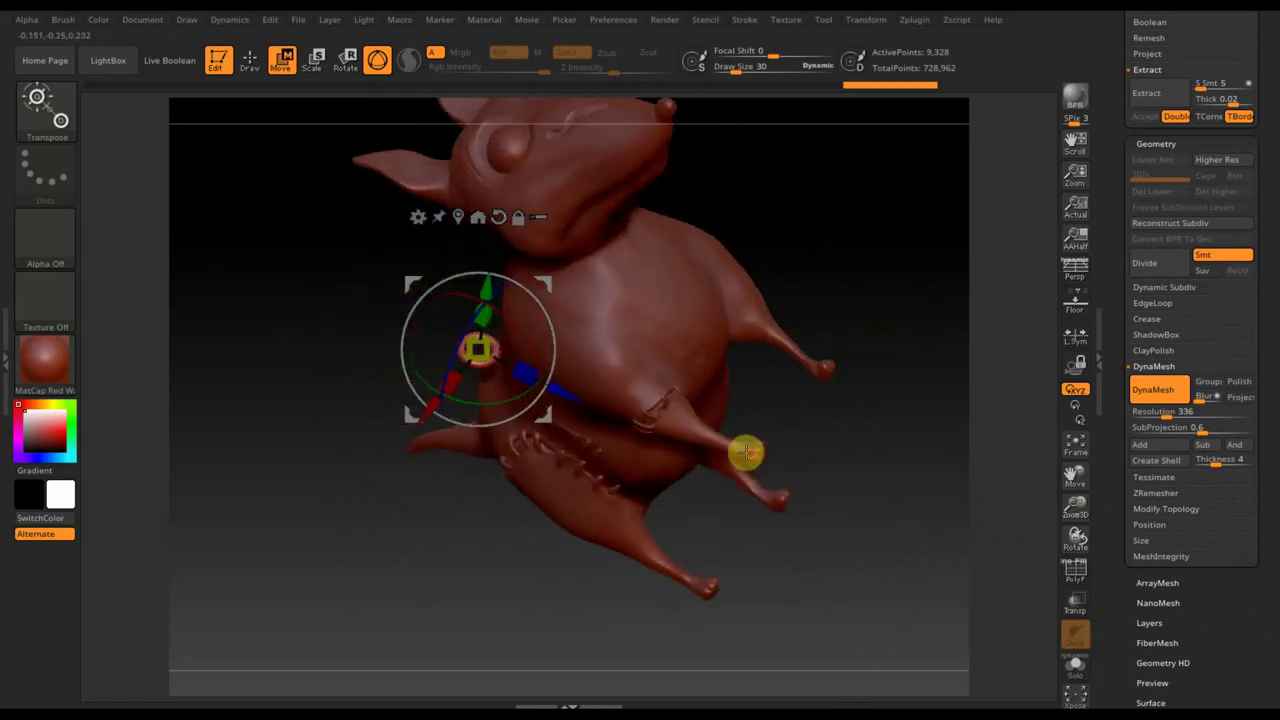
{"action": "left_click_drag", "start_coordinate": [408, 417], "coordinate": [440, 417]}
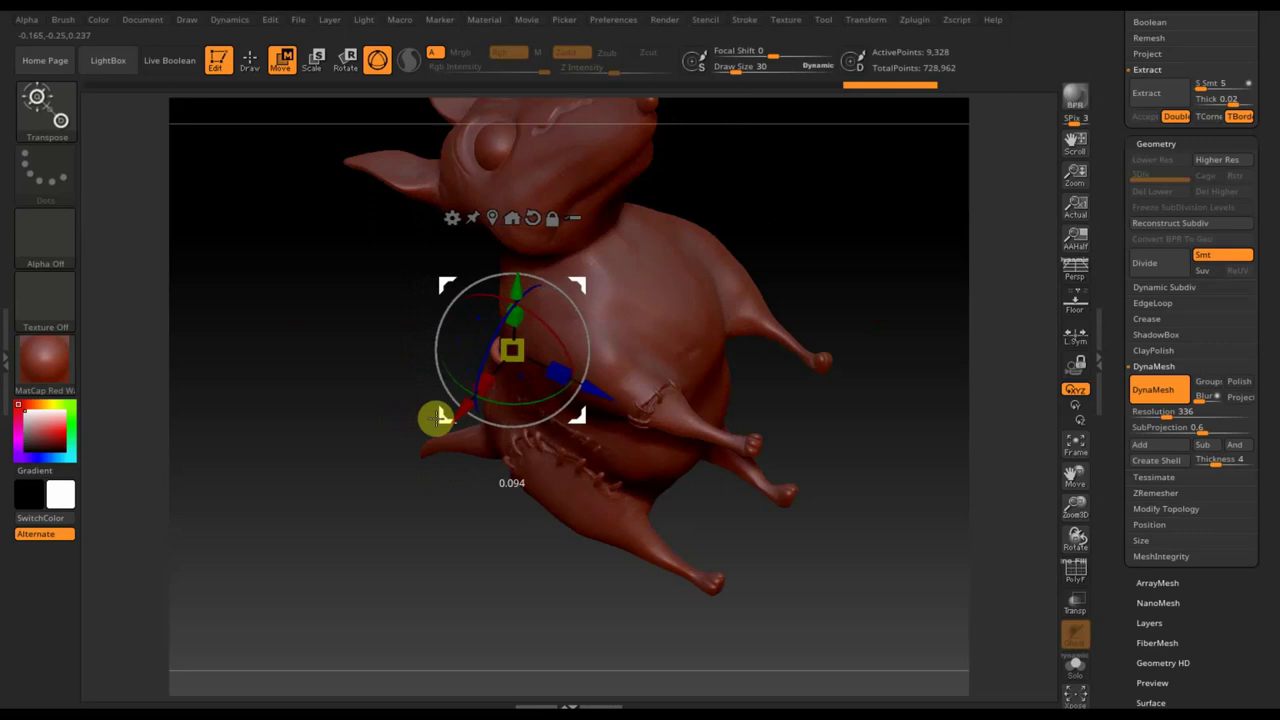
{"action": "left_click_drag", "start_coordinate": [814, 434], "coordinate": [962, 369]}
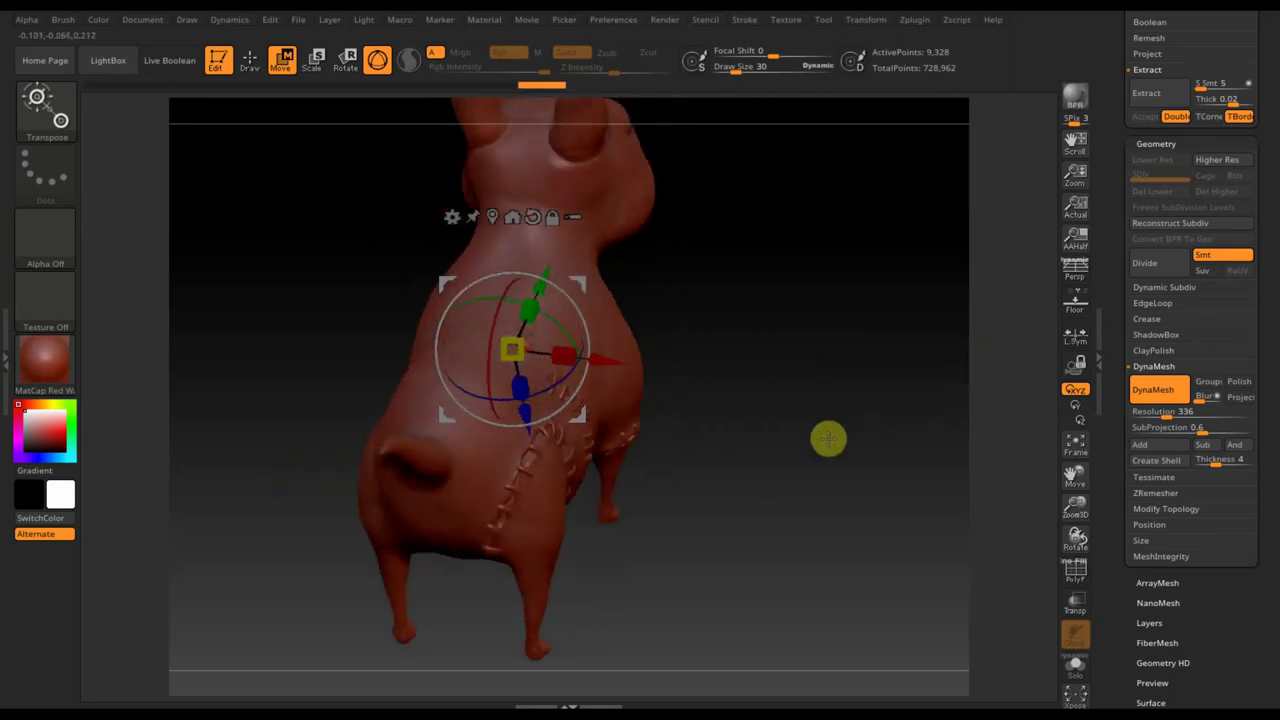
{"action": "mouse_move", "coordinate": [828, 438]}
{"action": "left_mouse_down"}
{"action": "mouse_move", "coordinate": [797, 426]}
{"action": "mouse_move", "coordinate": [883, 680]}
{"action": "left_mouse_up"}
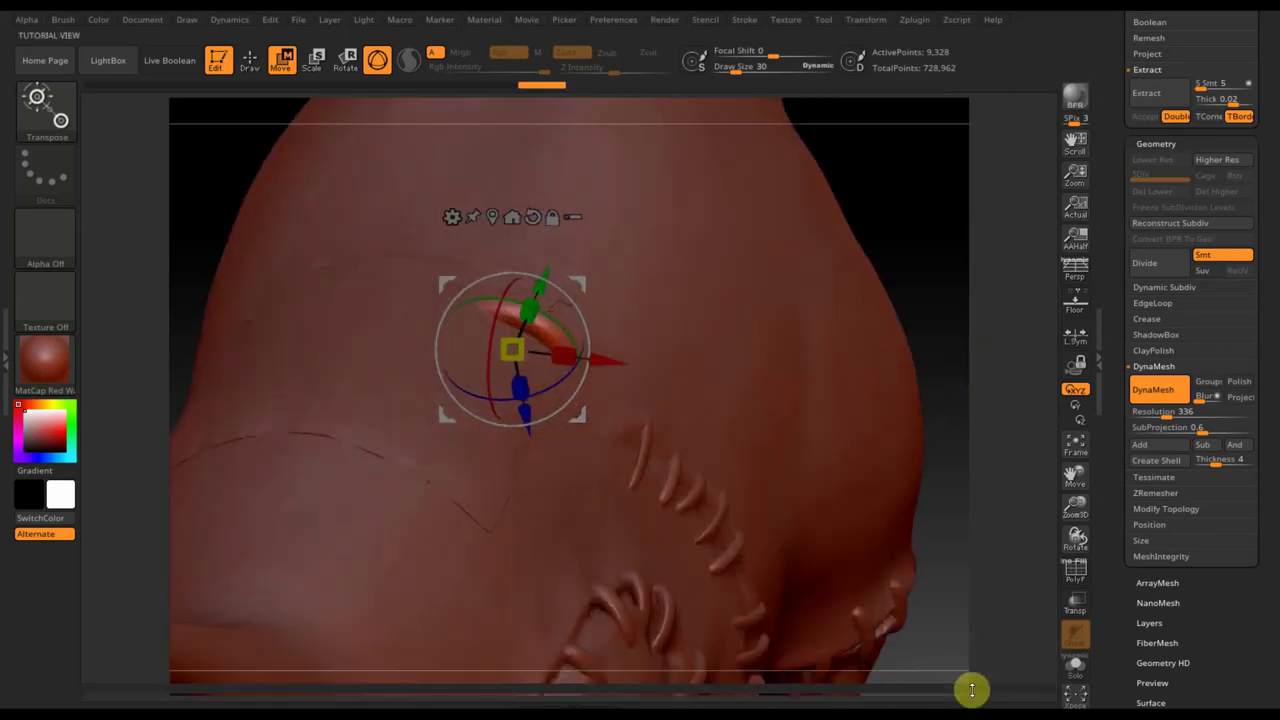
Fine-tune the ring stitch's position on the shoulder seam
{"action": "mouse_move", "coordinate": [971, 689]}
{"action": "left_mouse_down"}
{"action": "mouse_move", "coordinate": [943, 600]}
{"action": "mouse_move", "coordinate": [953, 568]}
{"action": "mouse_move", "coordinate": [935, 555]}
{"action": "left_mouse_up"}
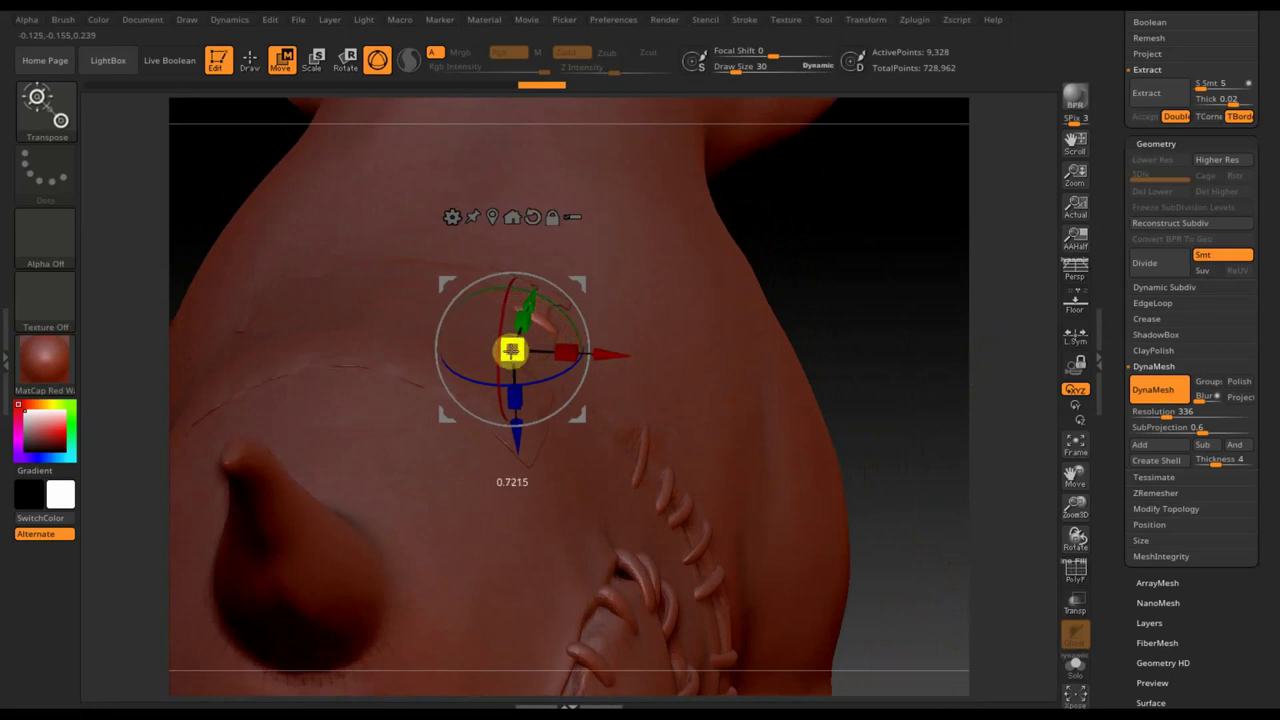
{"action": "left_click_drag", "start_coordinate": [577, 282], "coordinate": [598, 288]}
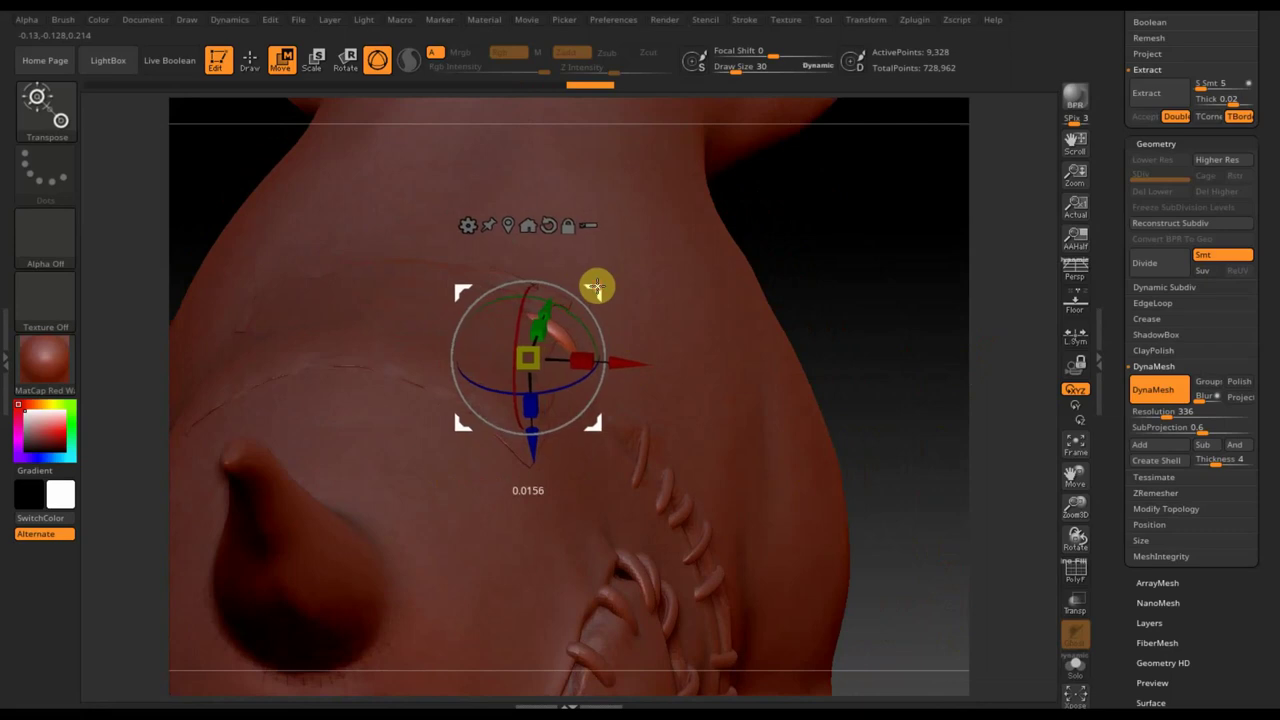
{"action": "left_click_drag", "start_coordinate": [597, 288], "coordinate": [606, 291]}
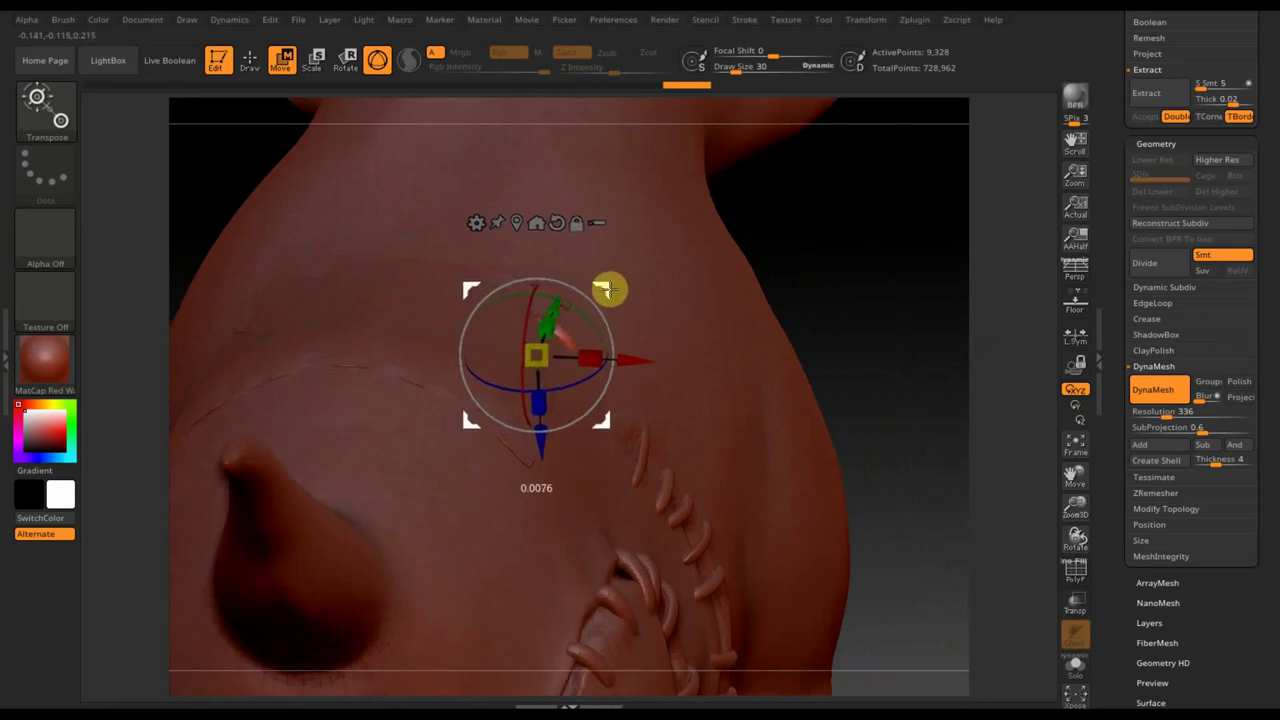
{"action": "right_click_drag", "start_coordinate": [834, 329], "coordinate": [812, 327]}
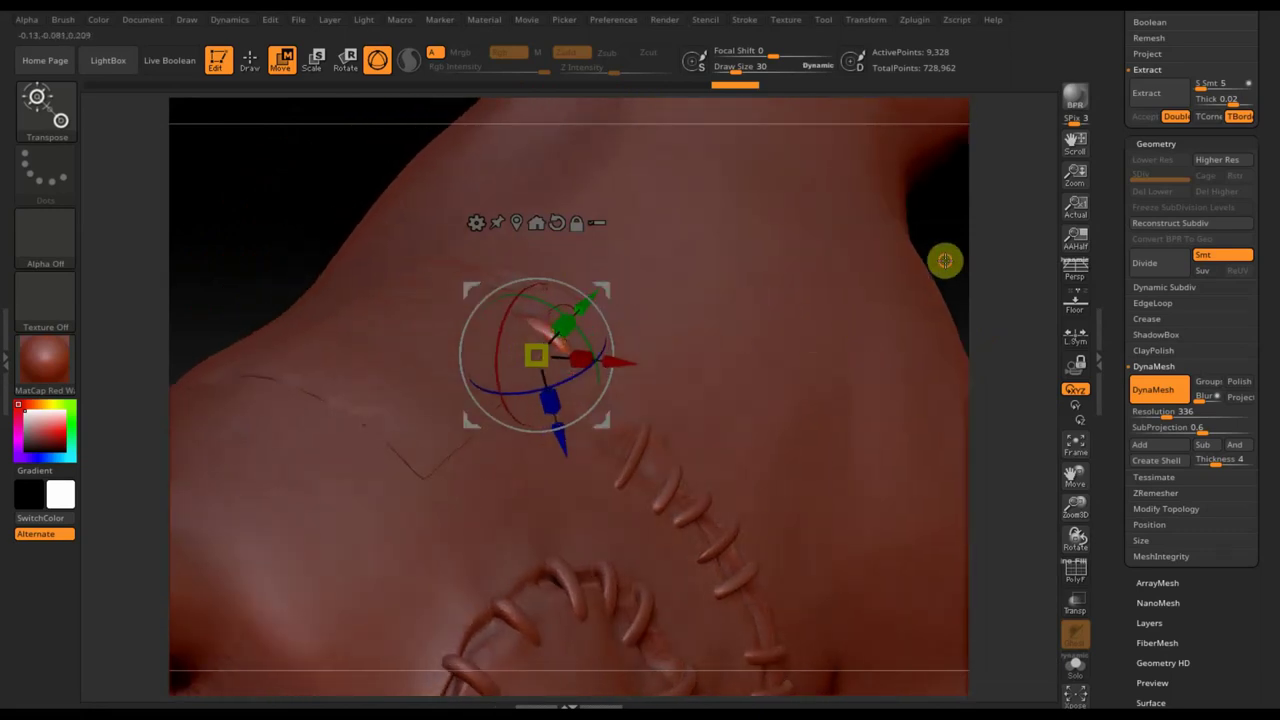
{"action": "mouse_move", "coordinate": [944, 260]}
{"action": "right_mouse_down"}
{"action": "mouse_move", "coordinate": [903, 223]}
{"action": "mouse_move", "coordinate": [879, 221]}
{"action": "right_mouse_up"}
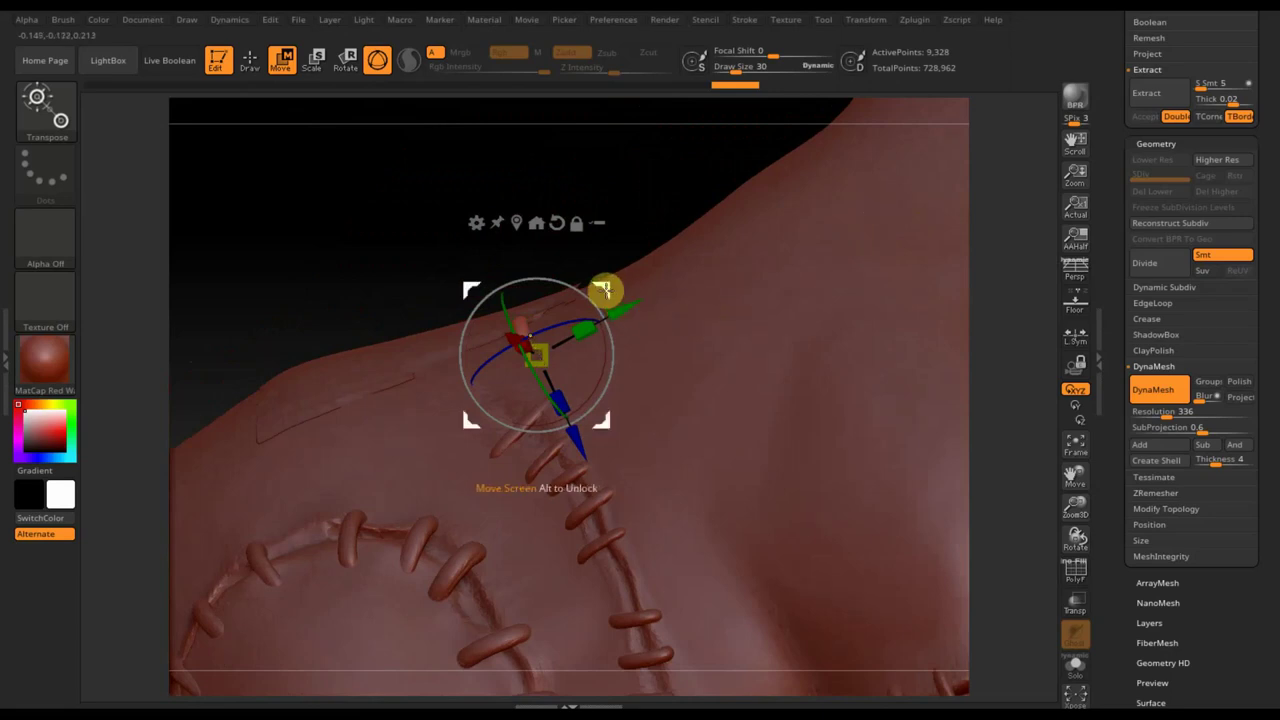
Duplicate the stitch and move the copy down the seam, nudging it into place
{"action": "mouse_move", "coordinate": [603, 291]}
{"action": "left_mouse_down", "text": "ctrl"}
{"action": "mouse_move", "coordinate": [460, 329]}
{"action": "mouse_move", "coordinate": [465, 340]}
{"action": "mouse_move", "coordinate": [387, 371]}
{"action": "left_mouse_up", "text": "ctrl"}
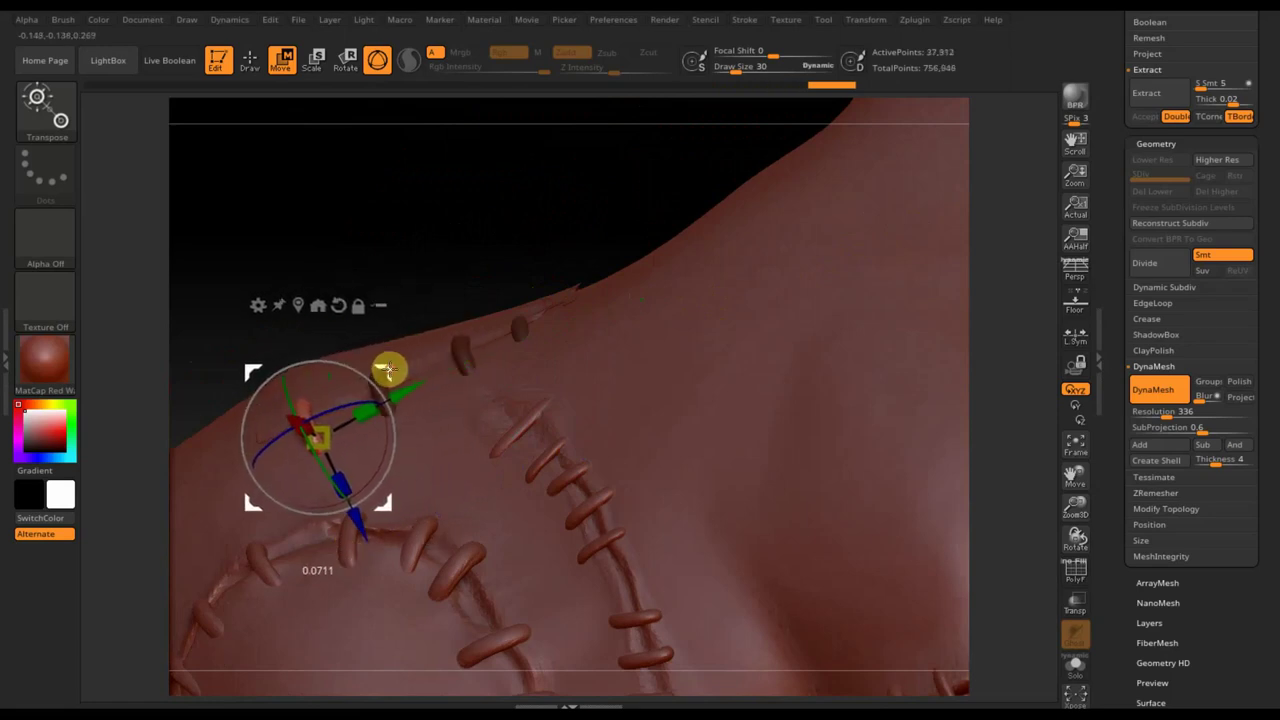
{"action": "mouse_move", "coordinate": [523, 223]}
{"action": "left_mouse_down"}
{"action": "mouse_move", "coordinate": [560, 251]}
{"action": "mouse_move", "coordinate": [566, 290]}
{"action": "left_mouse_up"}
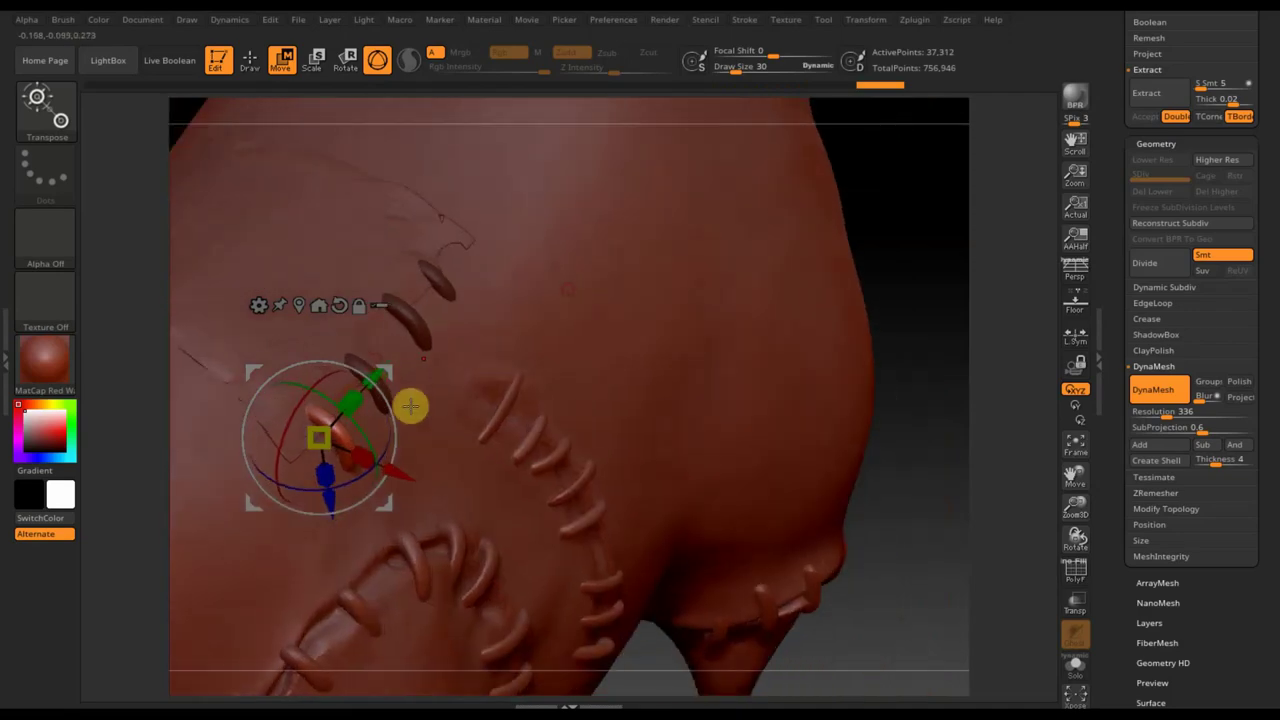
{"action": "left_click_drag", "start_coordinate": [243, 366], "coordinate": [234, 361]}
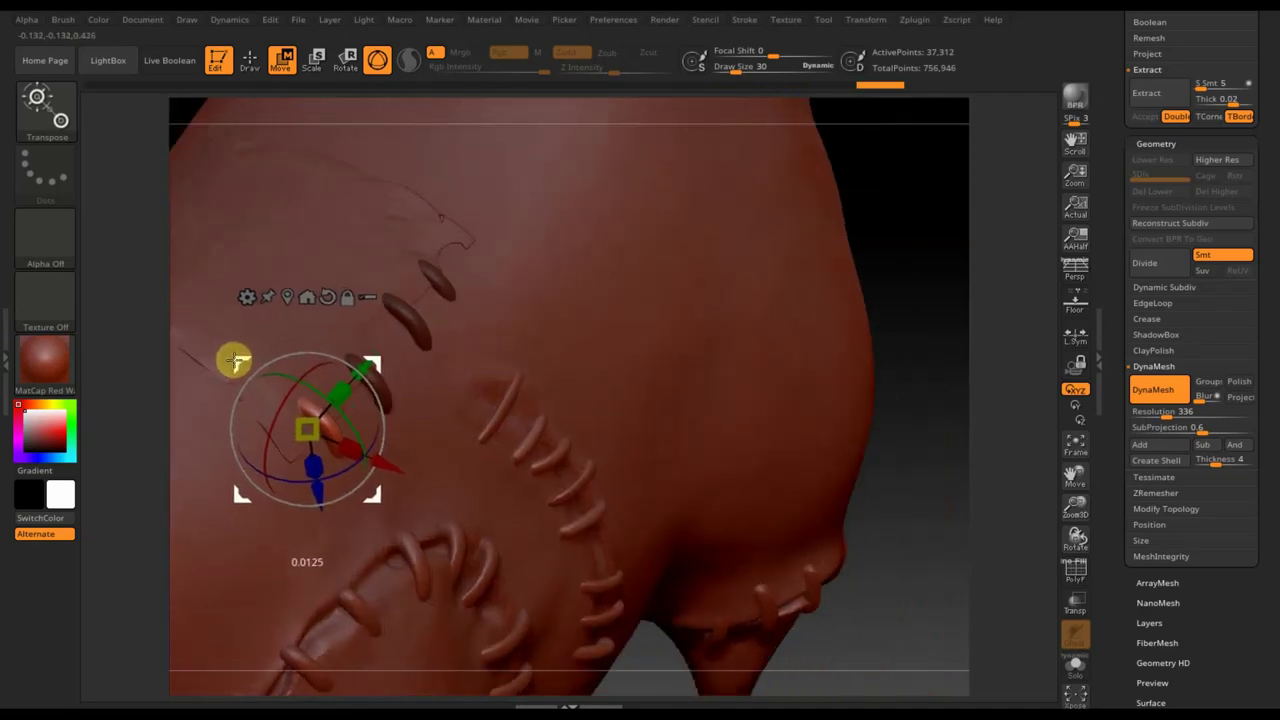
{"action": "mouse_move", "coordinate": [931, 525]}
{"action": "left_mouse_down"}
{"action": "mouse_move", "coordinate": [952, 404]}
{"action": "mouse_move", "coordinate": [622, 382]}
{"action": "left_mouse_up"}
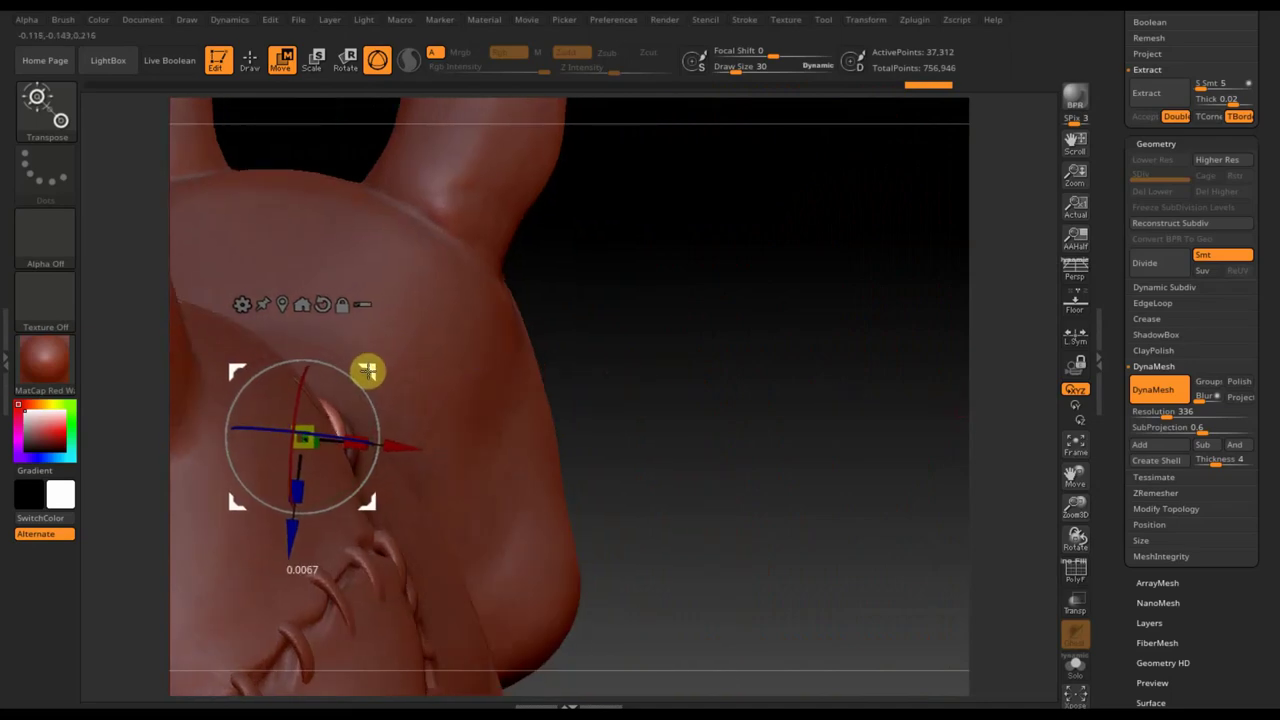
Duplicate another stitch and slide it along the seam toward the lower neck
{"action": "key", "text": "y"}
{"action": "mouse_move", "coordinate": [868, 400]}
{"action": "left_mouse_down"}
{"action": "mouse_move", "coordinate": [800, 434]}
{"action": "mouse_move", "coordinate": [811, 477]}
{"action": "mouse_move", "coordinate": [837, 478]}
{"action": "mouse_move", "coordinate": [834, 506]}
{"action": "mouse_move", "coordinate": [831, 483]}
{"action": "mouse_move", "coordinate": [779, 493]}
{"action": "mouse_move", "coordinate": [794, 531]}
{"action": "mouse_move", "coordinate": [857, 551]}
{"action": "mouse_move", "coordinate": [851, 565]}
{"action": "left_mouse_up"}
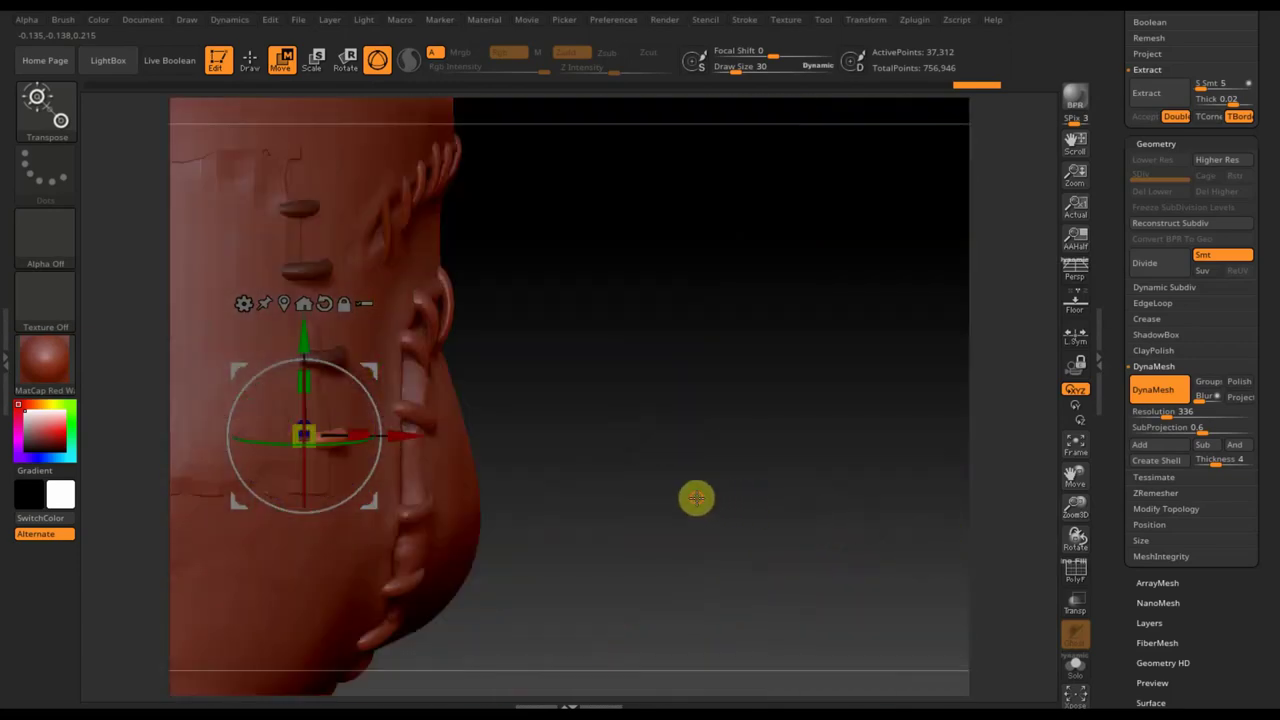
{"action": "mouse_move", "coordinate": [696, 498]}
{"action": "left_mouse_down"}
{"action": "mouse_move", "coordinate": [900, 363]}
{"action": "mouse_move", "coordinate": [794, 366]}
{"action": "left_mouse_up"}
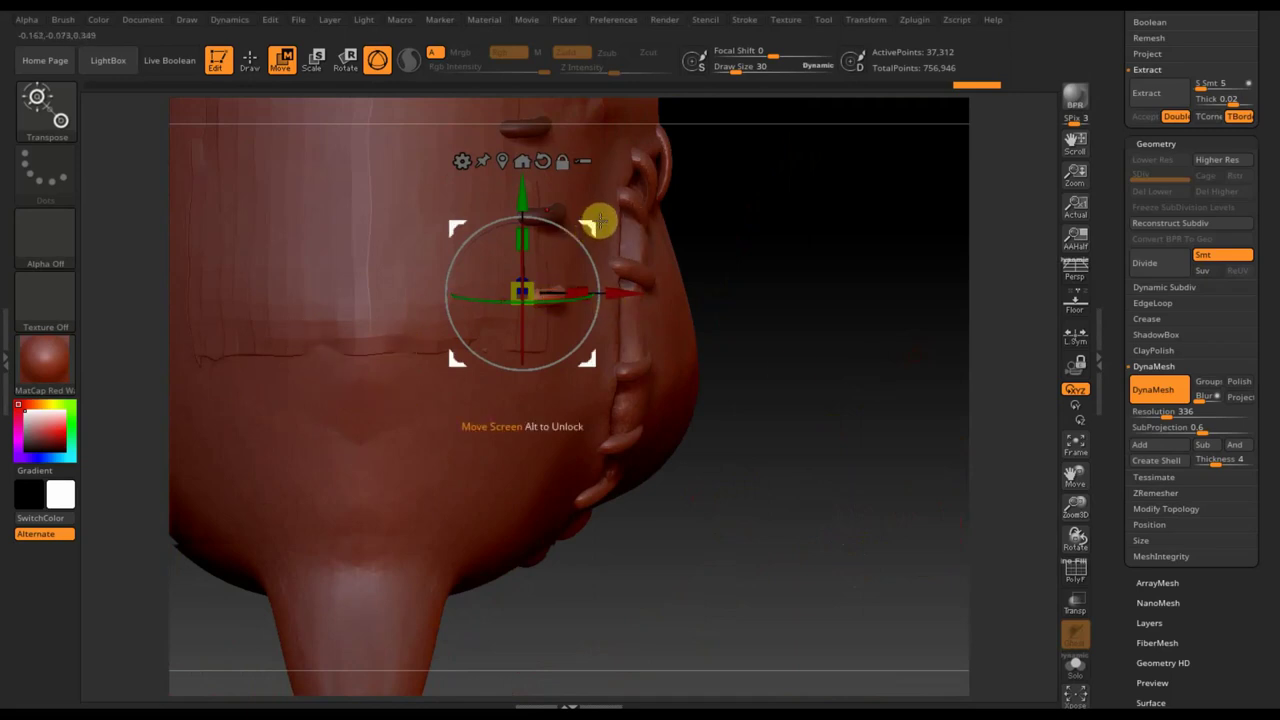
{"action": "mouse_move", "coordinate": [597, 218]}
{"action": "left_mouse_down"}
{"action": "mouse_move", "coordinate": [557, 263]}
{"action": "mouse_move", "coordinate": [526, 274]}
{"action": "mouse_move", "coordinate": [538, 278]}
{"action": "left_mouse_up"}
{"action": "left_click_drag", "start_coordinate": [837, 523], "coordinate": [815, 311]}
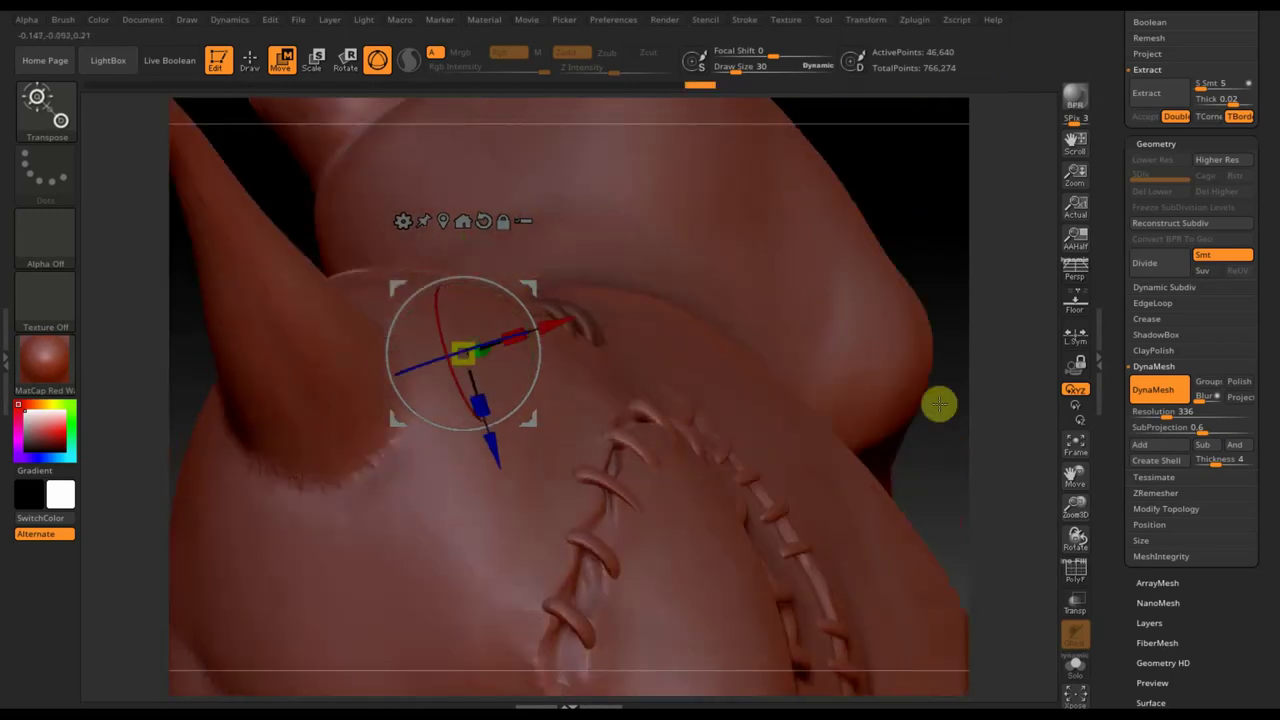
Move the ring stitch up and into the head, rotating it about 19 degrees
{"action": "left_click_drag", "start_coordinate": [939, 403], "coordinate": [948, 434]}
{"action": "mouse_move", "coordinate": [517, 283]}
{"action": "left_mouse_down"}
{"action": "mouse_move", "coordinate": [534, 271]}
{"action": "mouse_move", "coordinate": [536, 231]}
{"action": "left_mouse_up"}
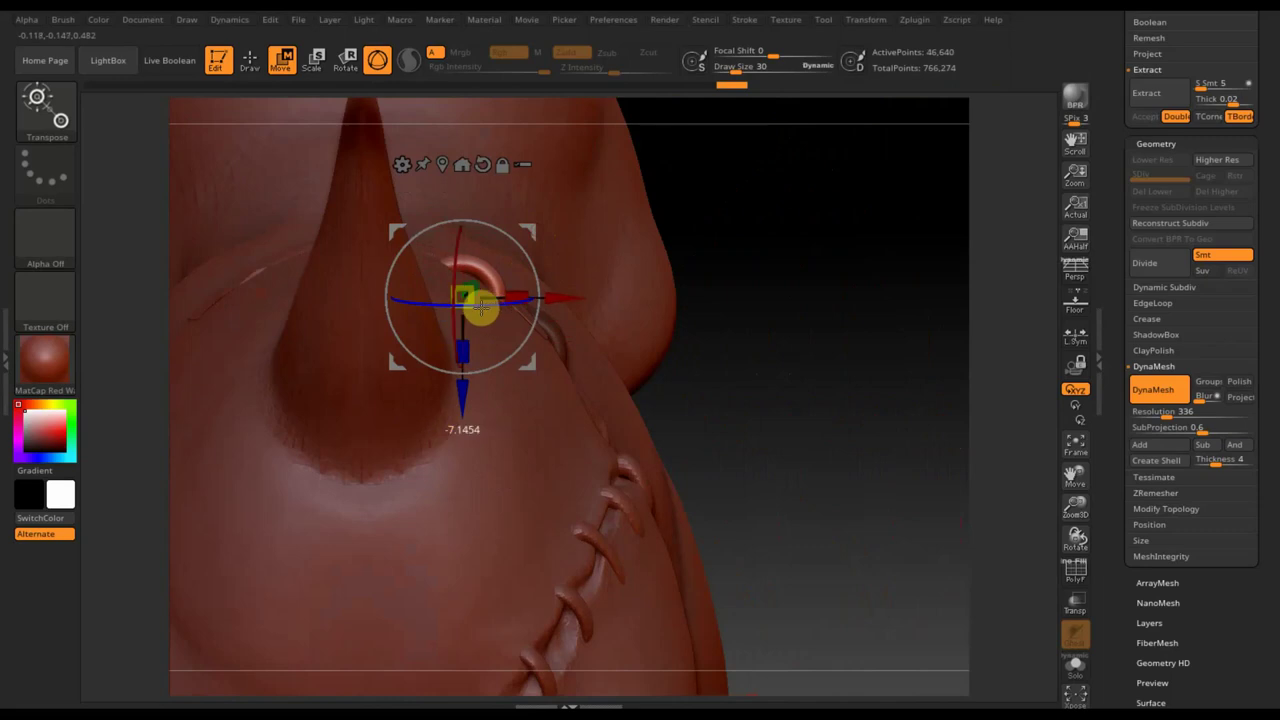
{"action": "left_click_drag", "start_coordinate": [481, 308], "coordinate": [341, 301]}
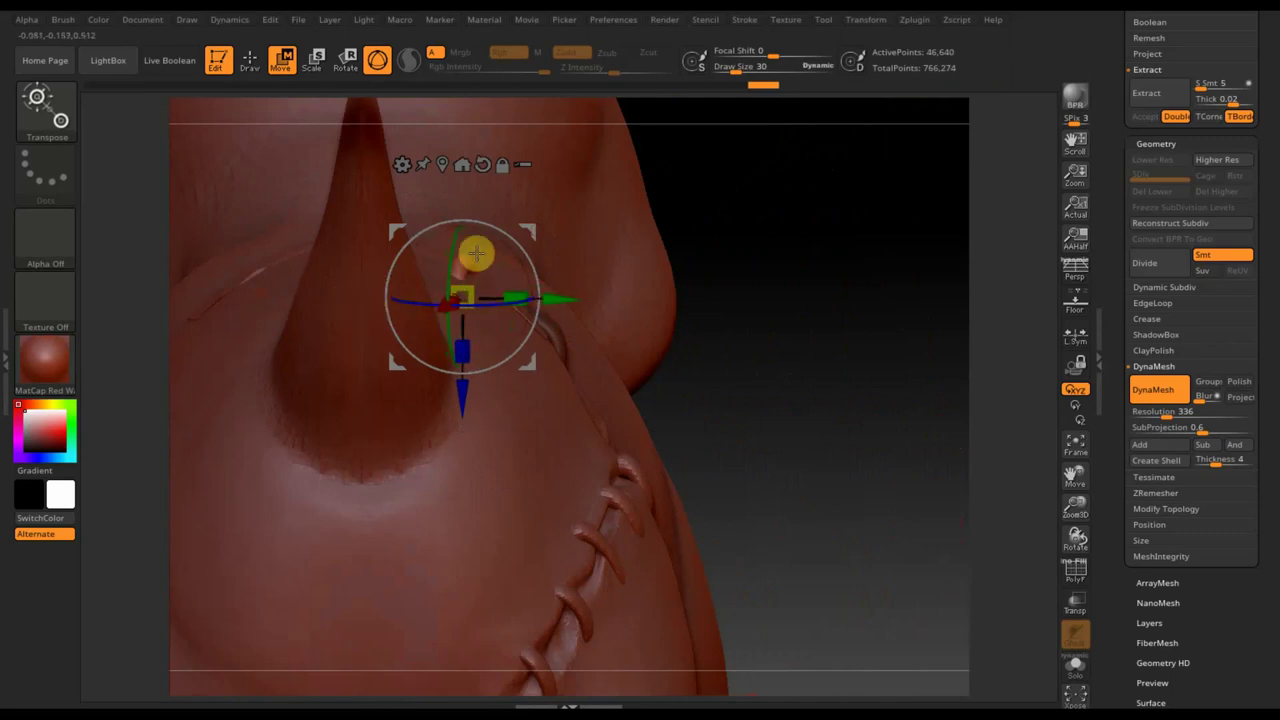
{"action": "mouse_move", "coordinate": [514, 234]}
{"action": "left_mouse_down"}
{"action": "mouse_move", "coordinate": [537, 271]}
{"action": "mouse_move", "coordinate": [528, 236]}
{"action": "left_mouse_up"}
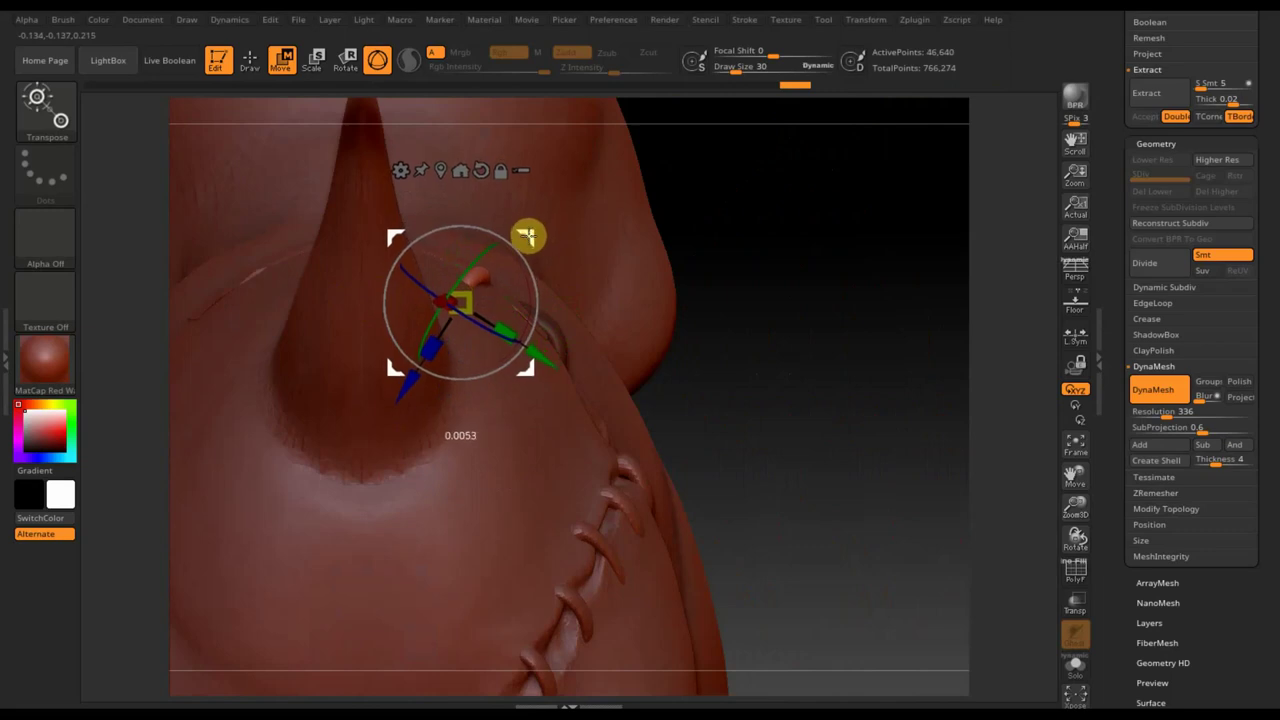
{"action": "mouse_move", "coordinate": [800, 263]}
{"action": "left_mouse_down"}
{"action": "mouse_move", "coordinate": [817, 414]}
{"action": "mouse_move", "coordinate": [847, 364]}
{"action": "mouse_move", "coordinate": [771, 366]}
{"action": "left_mouse_up"}
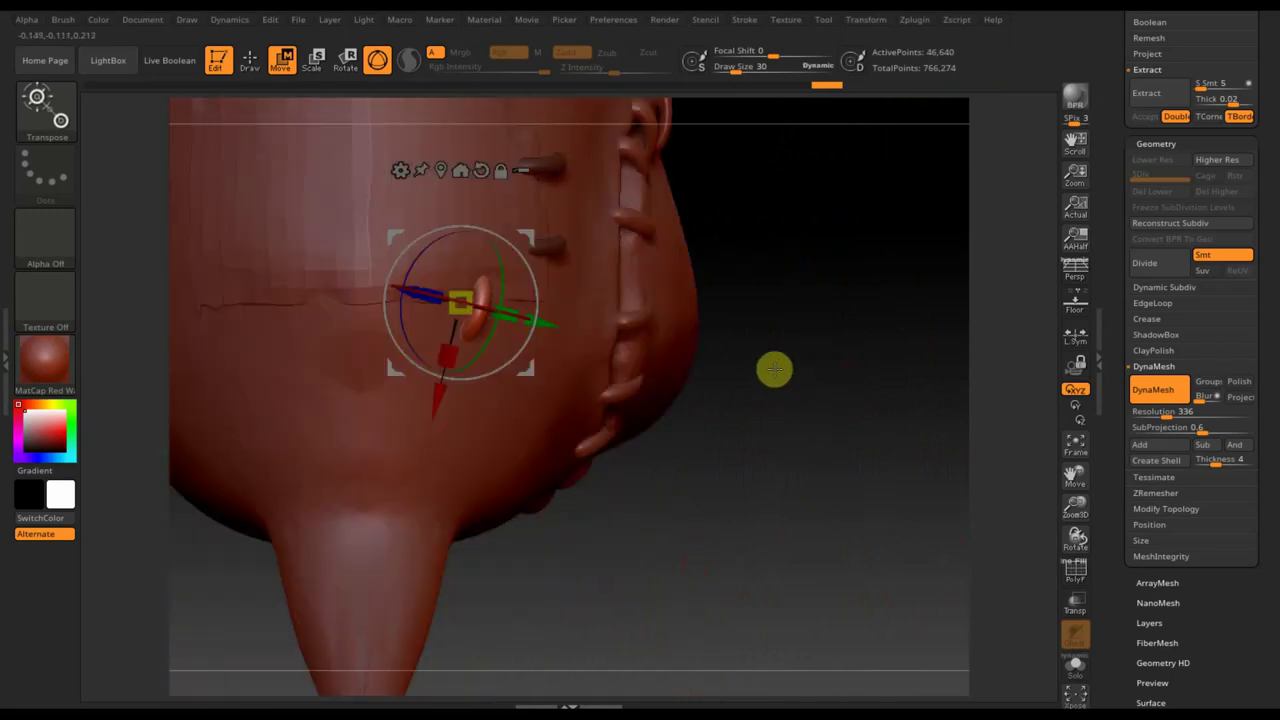
{"action": "mouse_move", "coordinate": [517, 229]}
{"action": "left_mouse_down"}
{"action": "mouse_move", "coordinate": [529, 226]}
{"action": "mouse_move", "coordinate": [436, 242]}
{"action": "left_mouse_up"}
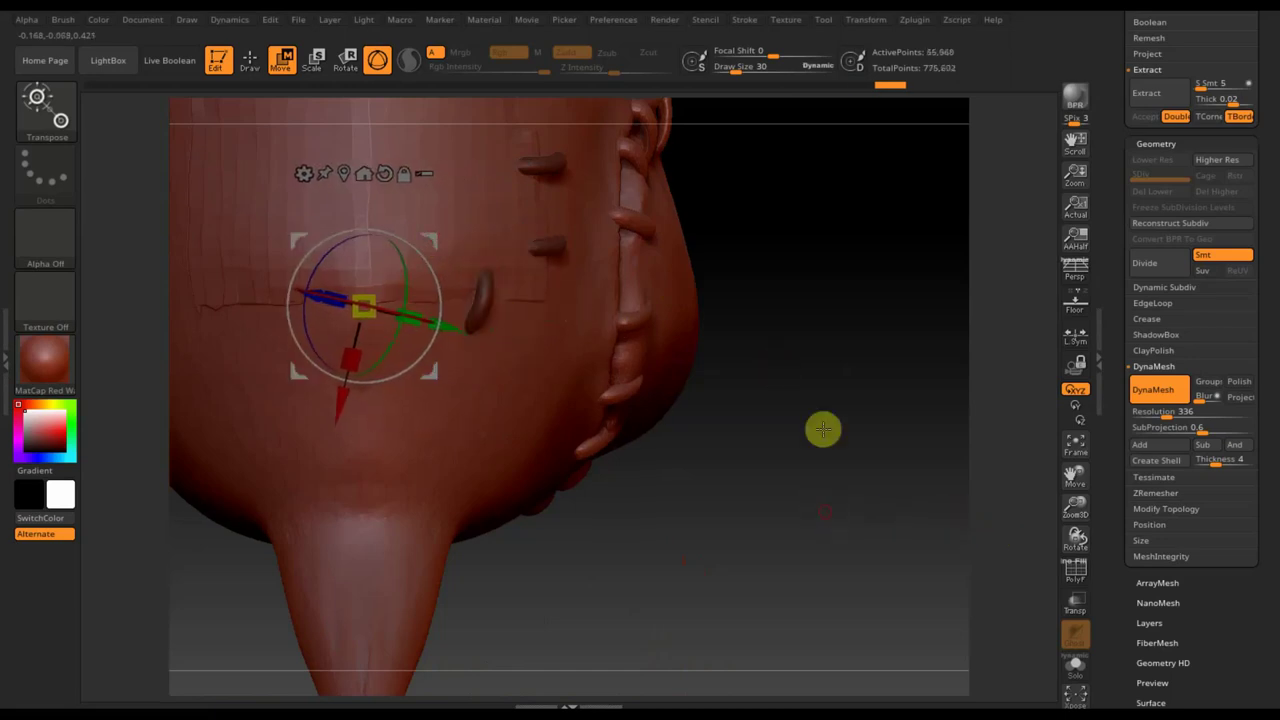
Nudge the stitch ring up and right onto the end of the shoulder seam
{"action": "mouse_move", "coordinate": [823, 429]}
{"action": "left_mouse_down"}
{"action": "mouse_move", "coordinate": [836, 347]}
{"action": "mouse_move", "coordinate": [580, 267]}
{"action": "left_mouse_up"}
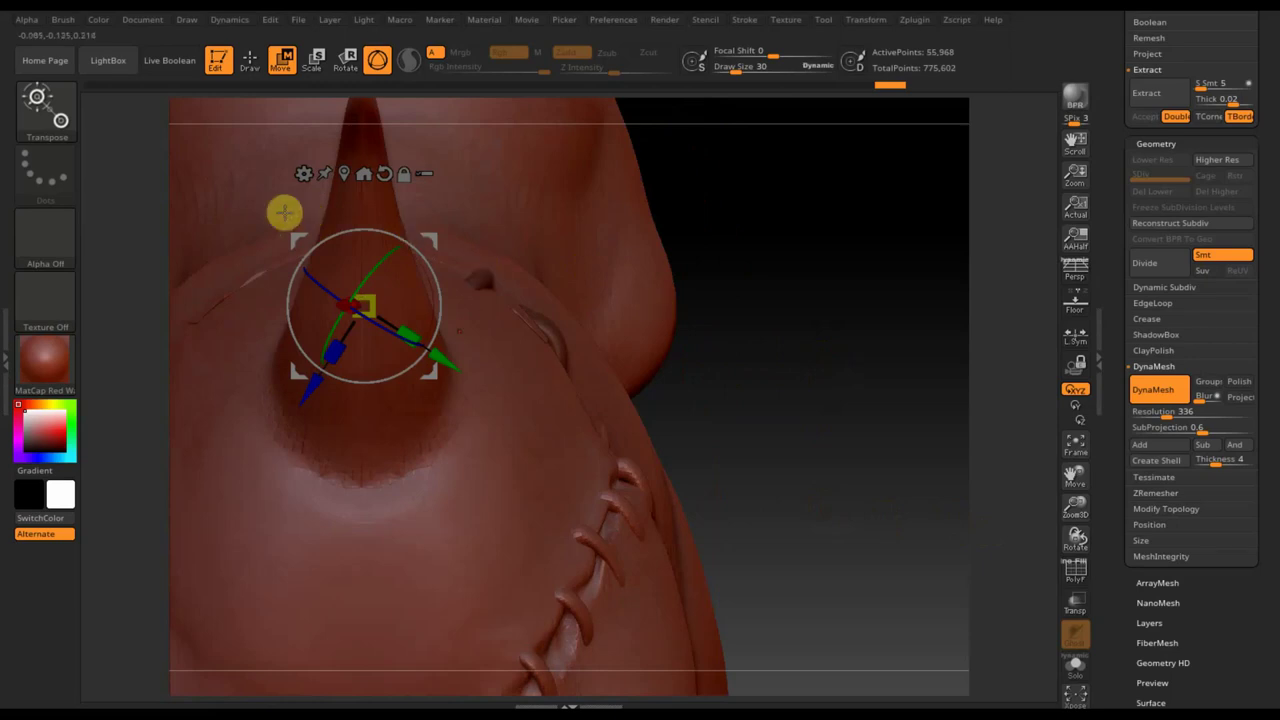
{"action": "left_click_drag", "start_coordinate": [291, 229], "coordinate": [289, 211]}
{"action": "left_click_drag", "start_coordinate": [829, 283], "coordinate": [780, 288]}
{"action": "mouse_move", "coordinate": [300, 211]}
{"action": "left_mouse_down"}
{"action": "mouse_move", "coordinate": [291, 194]}
{"action": "mouse_move", "coordinate": [320, 192]}
{"action": "left_mouse_up"}
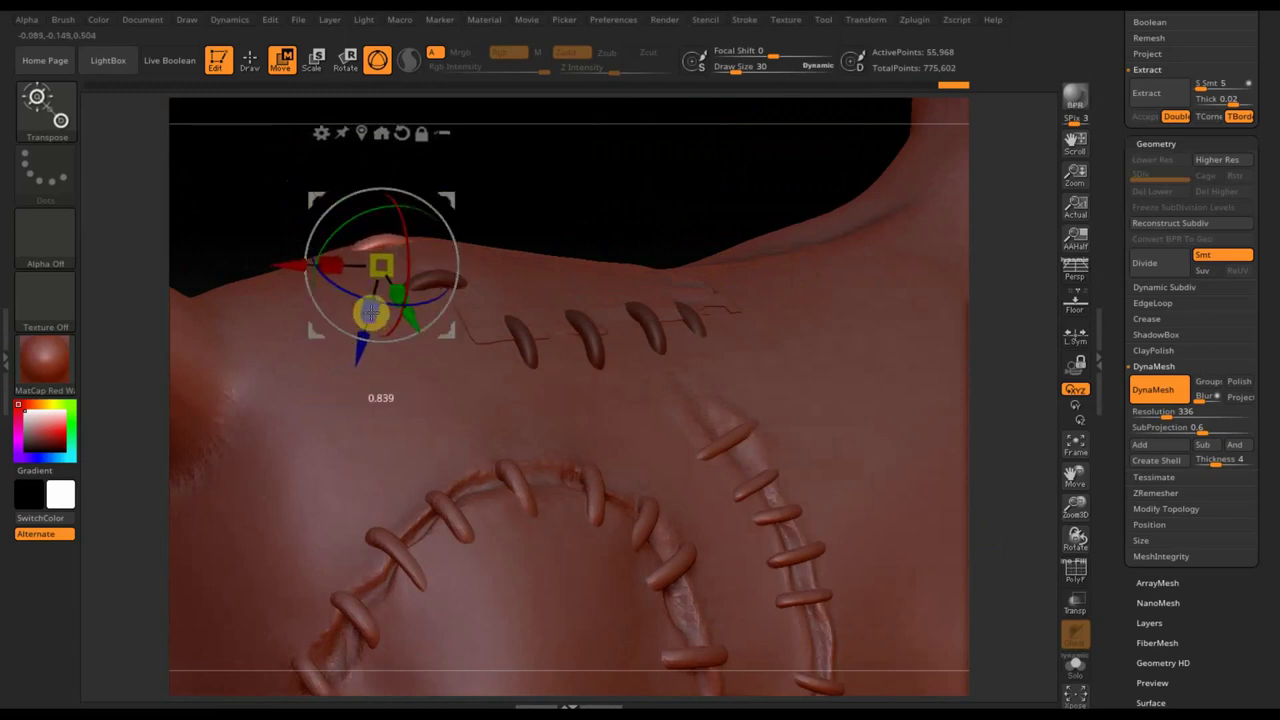
Orbit and zoom out to inspect the stitched shoulder and whole dog
{"action": "mouse_move", "coordinate": [531, 172]}
{"action": "left_mouse_down"}
{"action": "mouse_move", "coordinate": [603, 180]}
{"action": "mouse_move", "coordinate": [588, 277]}
{"action": "mouse_move", "coordinate": [571, 286]}
{"action": "mouse_move", "coordinate": [583, 303]}
{"action": "left_mouse_up"}
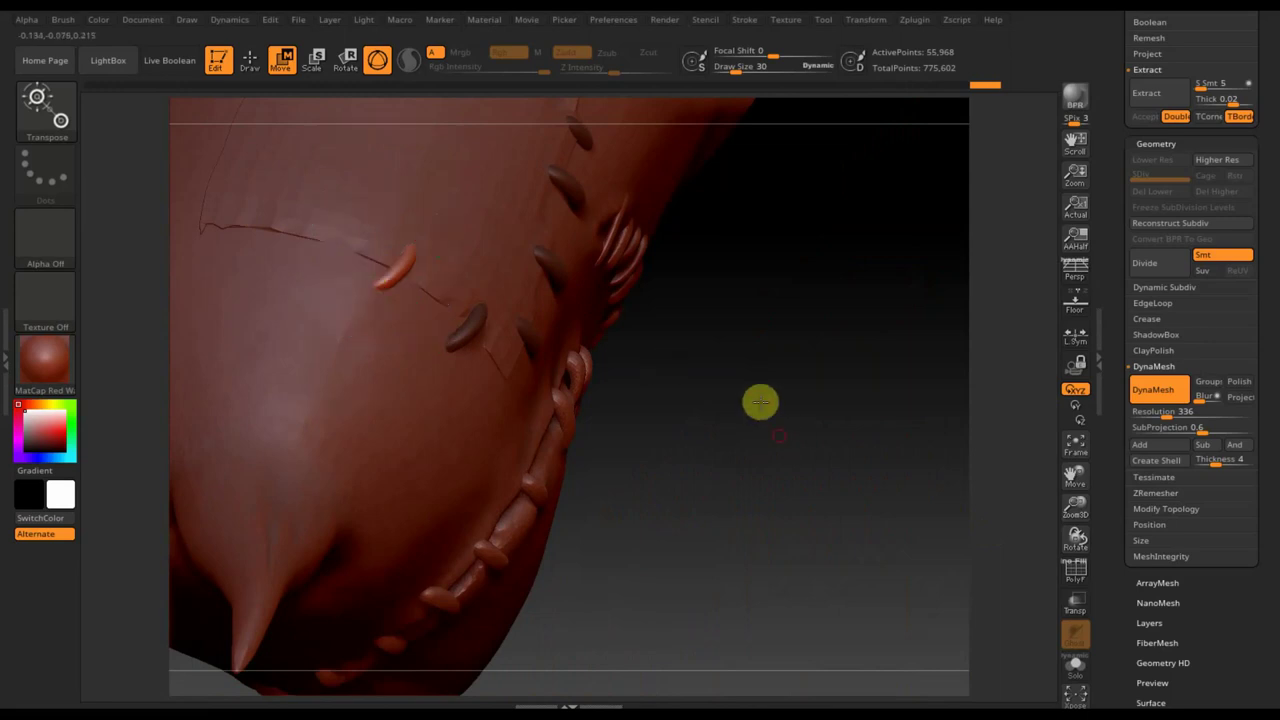
{"action": "left_click_drag", "start_coordinate": [760, 400], "coordinate": [709, 291]}
{"action": "left_click_drag", "start_coordinate": [497, 146], "coordinate": [494, 150]}
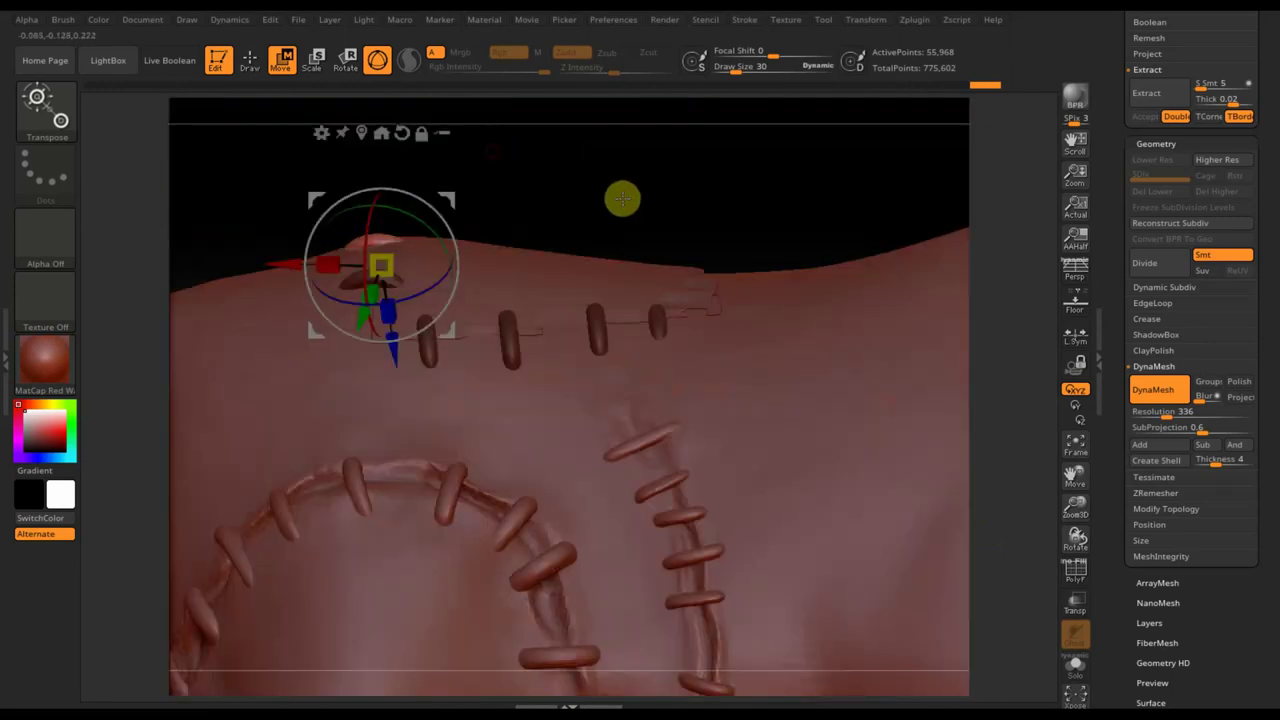
{"action": "left_click_drag", "start_coordinate": [668, 189], "coordinate": [552, 86]}
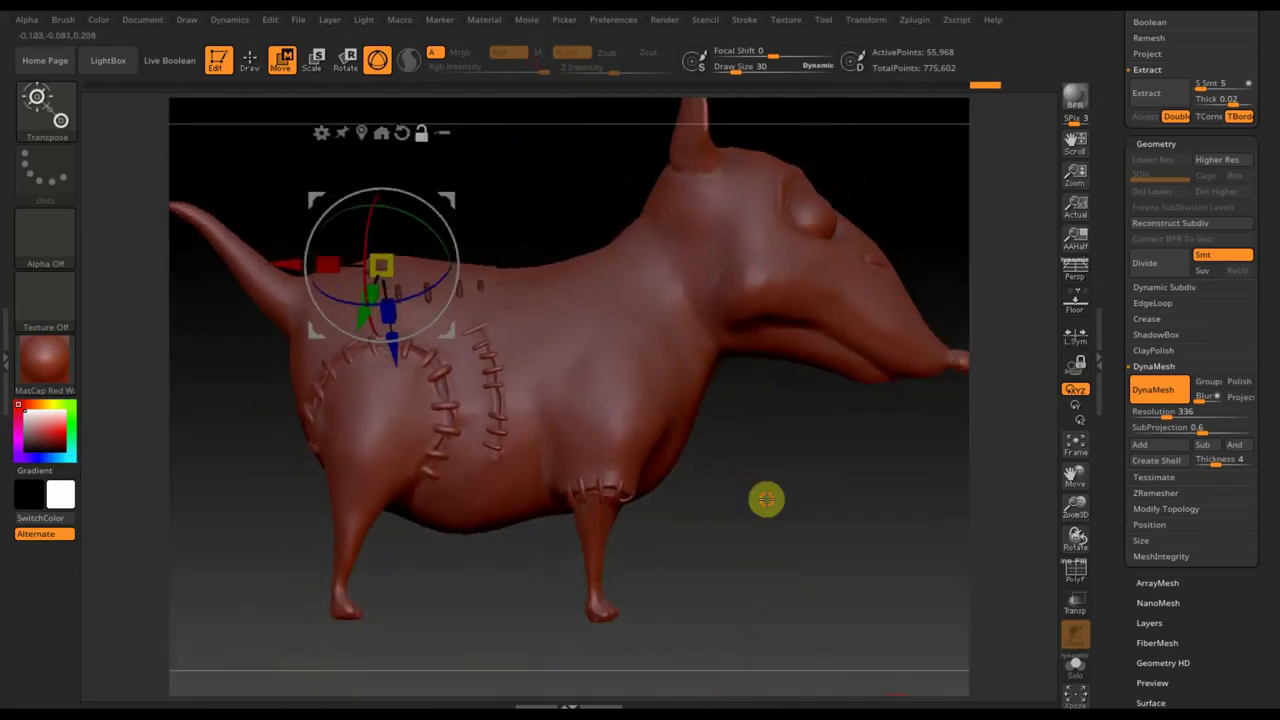
{"action": "mouse_move", "coordinate": [766, 499]}
{"action": "left_mouse_down"}
{"action": "mouse_move", "coordinate": [714, 543]}
{"action": "mouse_move", "coordinate": [711, 517]}
{"action": "mouse_move", "coordinate": [627, 551]}
{"action": "left_mouse_up"}
{"action": "mouse_move", "coordinate": [678, 551]}
{"action": "left_mouse_down"}
{"action": "mouse_move", "coordinate": [708, 561]}
{"action": "mouse_move", "coordinate": [694, 677]}
{"action": "mouse_move", "coordinate": [720, 503]}
{"action": "mouse_move", "coordinate": [794, 623]}
{"action": "mouse_move", "coordinate": [580, 347]}
{"action": "left_mouse_up"}
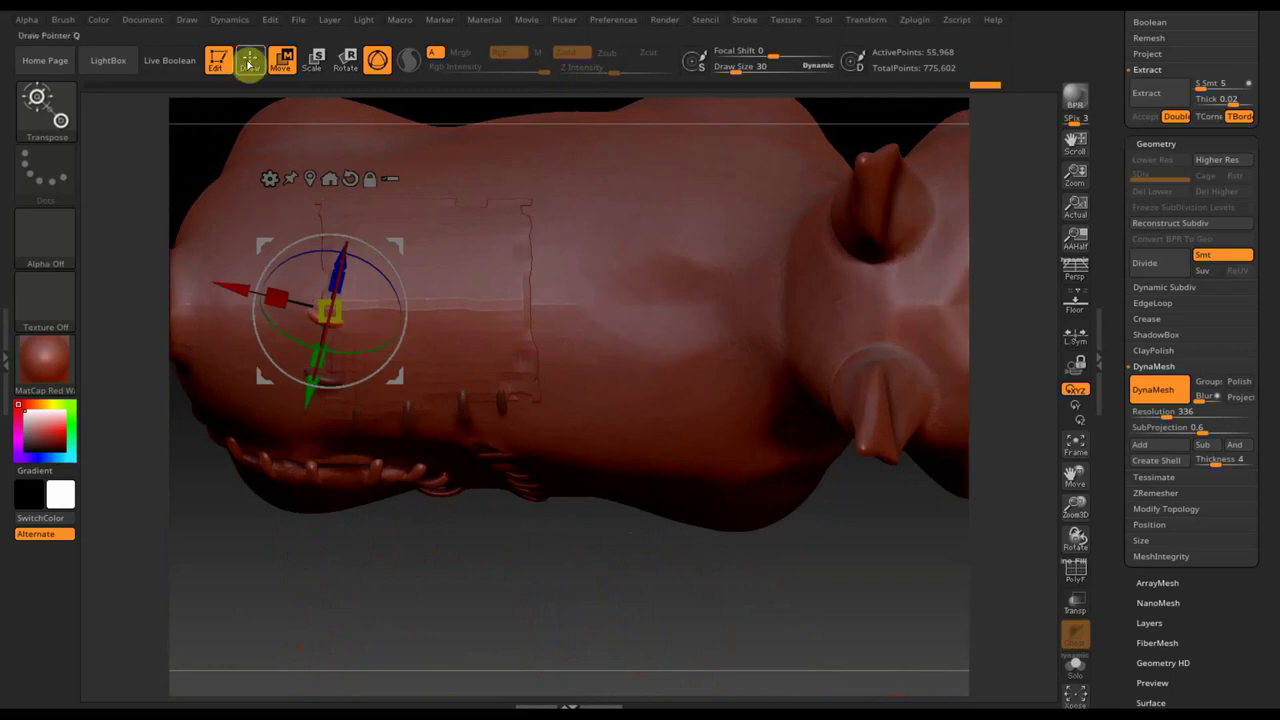
Mask the left part of the model, leaving one stitch ring unmasked
{"action": "left_click", "coordinate": [249, 58]}
{"action": "mouse_move", "coordinate": [214, 175]}
{"action": "left_mouse_down", "text": "ctrl"}
{"action": "mouse_move", "coordinate": [369, 438]}
{"action": "mouse_move", "coordinate": [354, 434]}
{"action": "left_mouse_up", "text": "ctrl"}
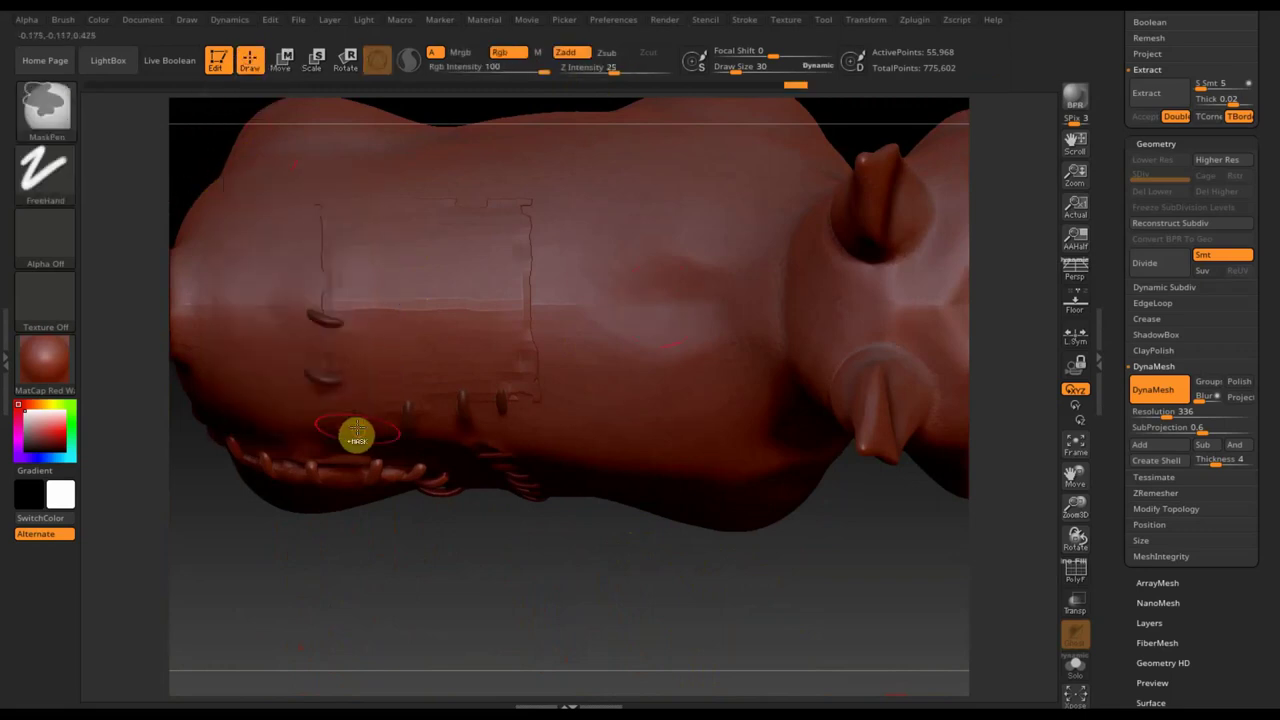
{"action": "left_click", "coordinate": [185, 163], "text": "ctrl"}
{"action": "left_click_drag", "start_coordinate": [178, 144], "coordinate": [366, 391], "text": "ctrl"}
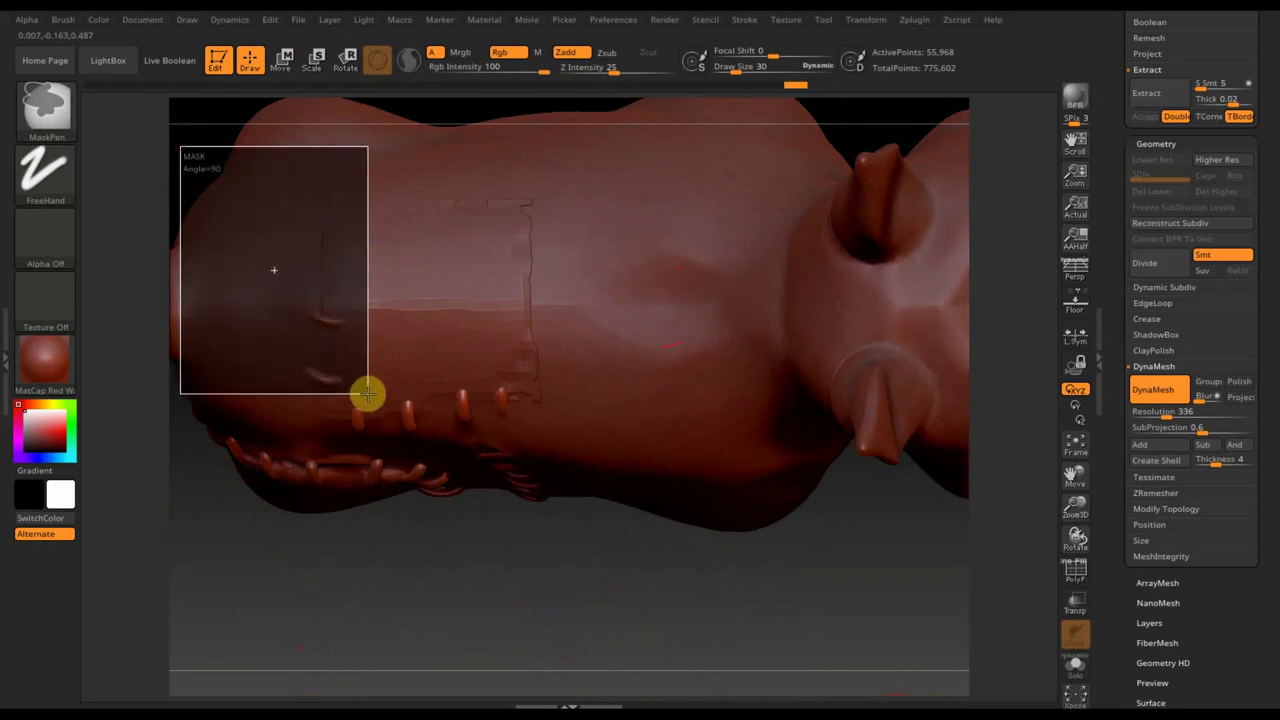
Copy the unmasked stitch ring and move the copy to the right
{"action": "left_click", "coordinate": [283, 61]}
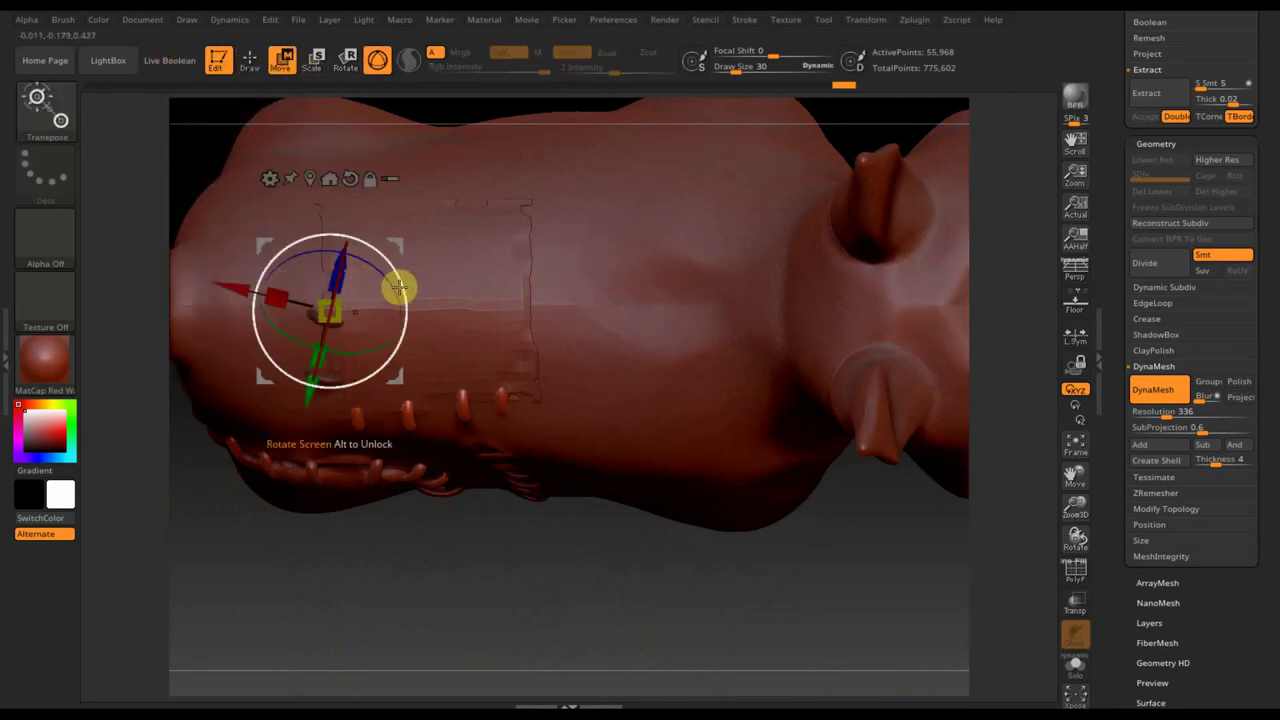
{"action": "left_click_drag", "start_coordinate": [258, 241], "coordinate": [418, 238]}
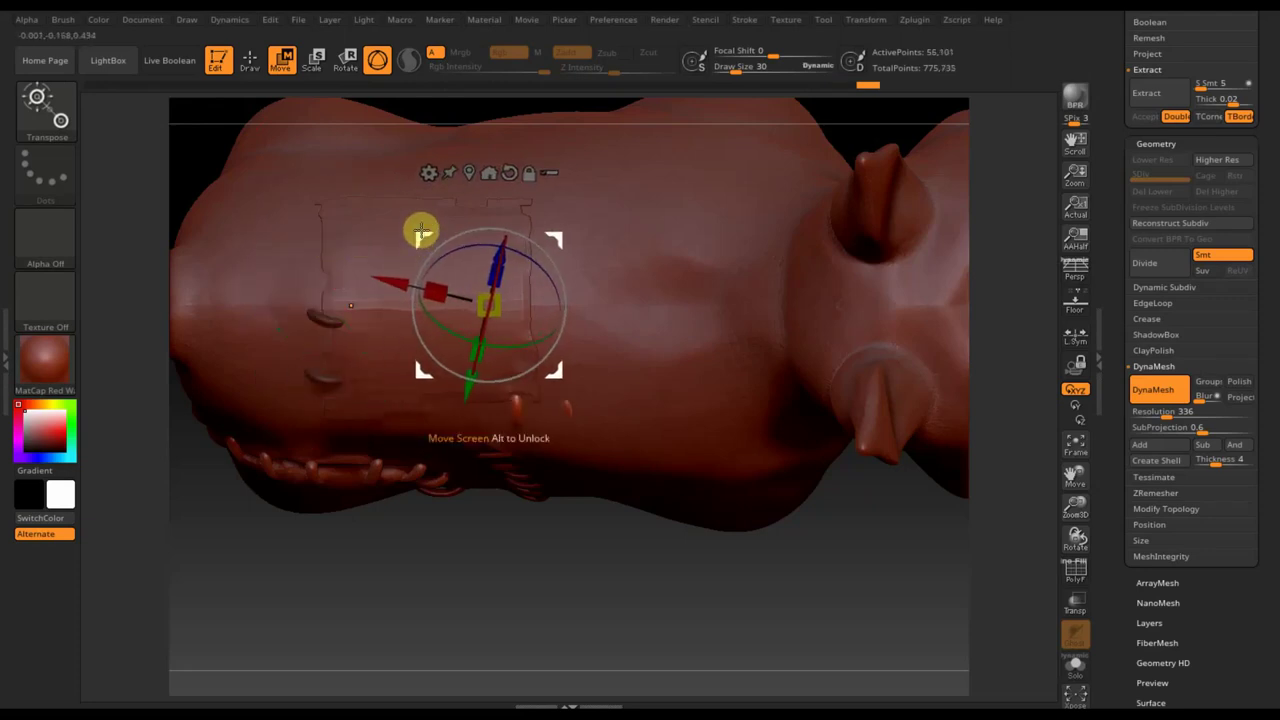
{"action": "key", "text": "ctrl+z"}
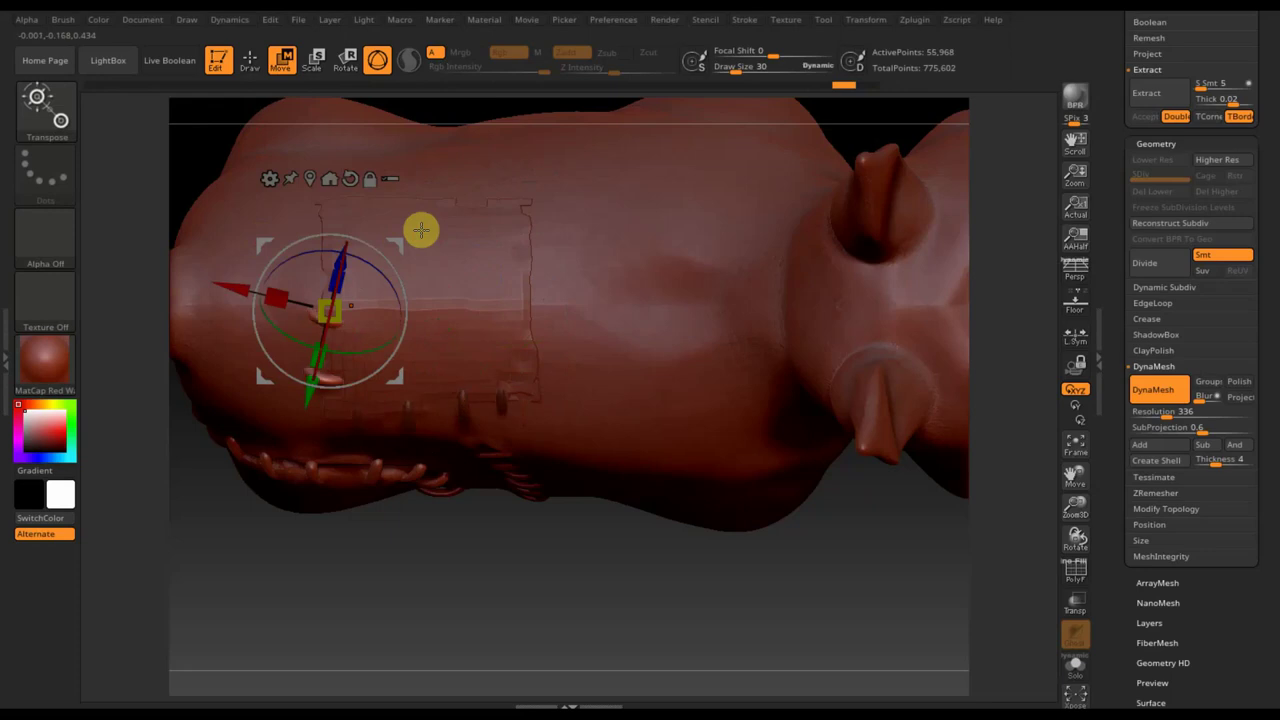
{"action": "mouse_move", "coordinate": [400, 243]}
{"action": "left_mouse_down"}
{"action": "mouse_move", "coordinate": [592, 233]}
{"action": "mouse_move", "coordinate": [576, 228]}
{"action": "mouse_move", "coordinate": [594, 238]}
{"action": "left_mouse_up"}
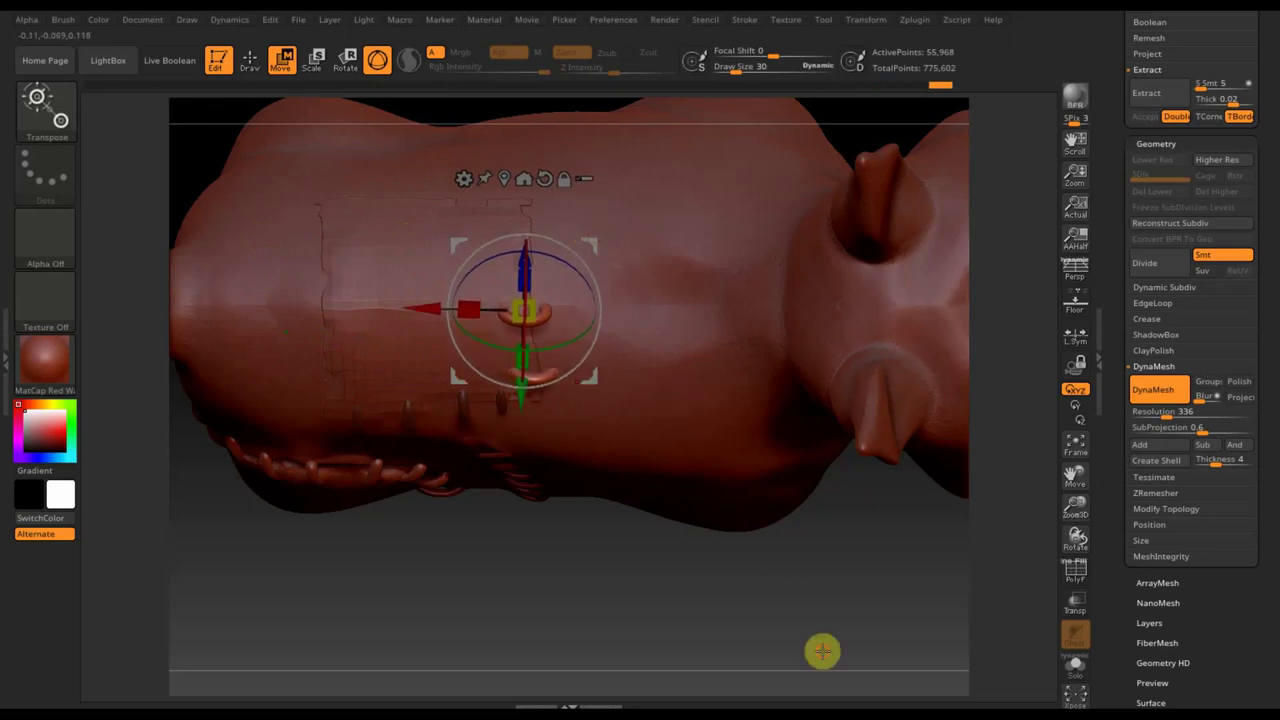
Shrink the new ring and fit it onto the seam over the dog's back
{"action": "left_click_drag", "start_coordinate": [822, 651], "coordinate": [795, 427]}
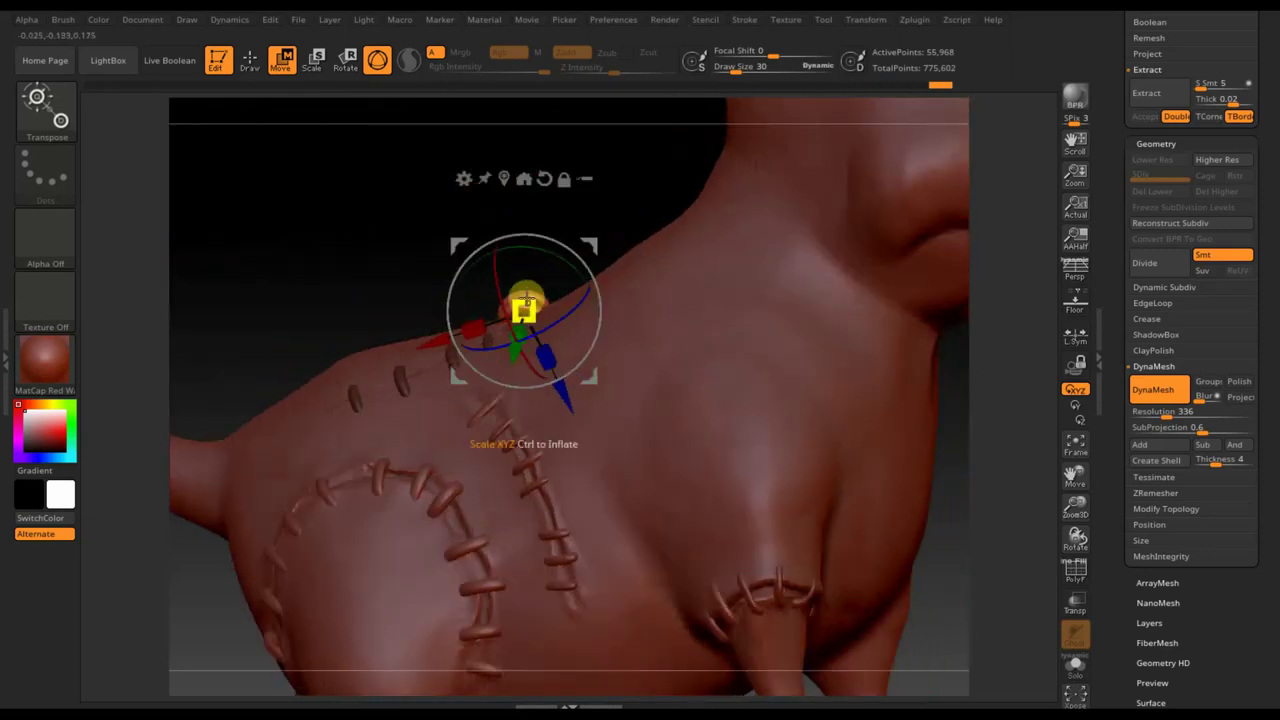
{"action": "mouse_move", "coordinate": [527, 303]}
{"action": "left_mouse_down"}
{"action": "mouse_move", "coordinate": [491, 286]}
{"action": "mouse_move", "coordinate": [479, 262]}
{"action": "left_mouse_up"}
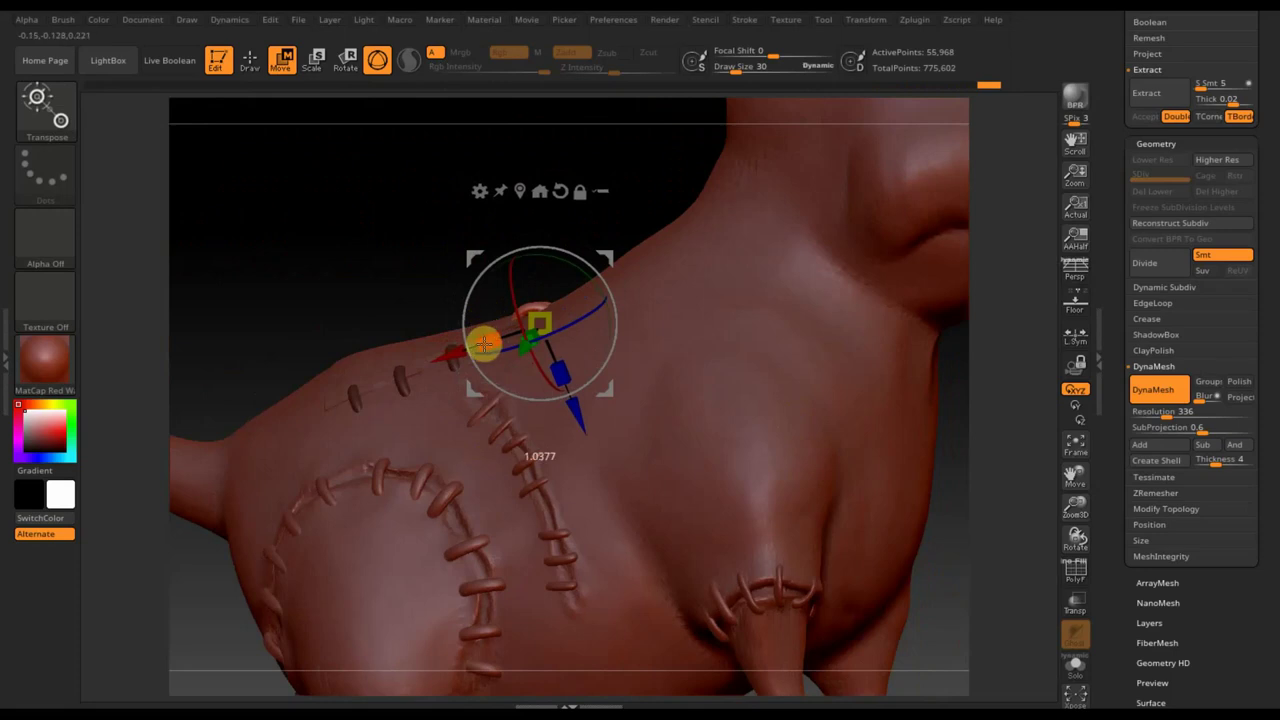
{"action": "left_click_drag", "start_coordinate": [417, 209], "coordinate": [440, 366]}
{"action": "left_click_drag", "start_coordinate": [597, 249], "coordinate": [568, 285]}
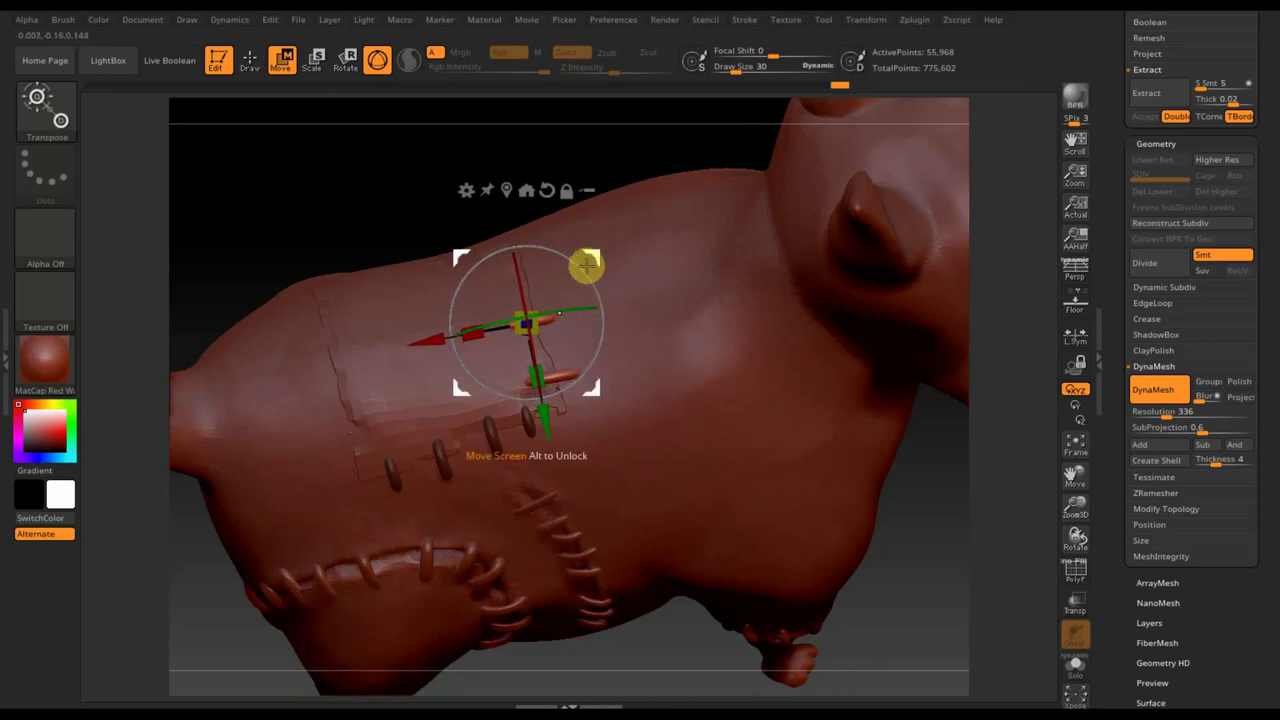
{"action": "mouse_move", "coordinate": [586, 266]}
{"action": "left_mouse_down"}
{"action": "mouse_move", "coordinate": [517, 280]}
{"action": "mouse_move", "coordinate": [599, 270]}
{"action": "mouse_move", "coordinate": [589, 258]}
{"action": "left_mouse_up"}
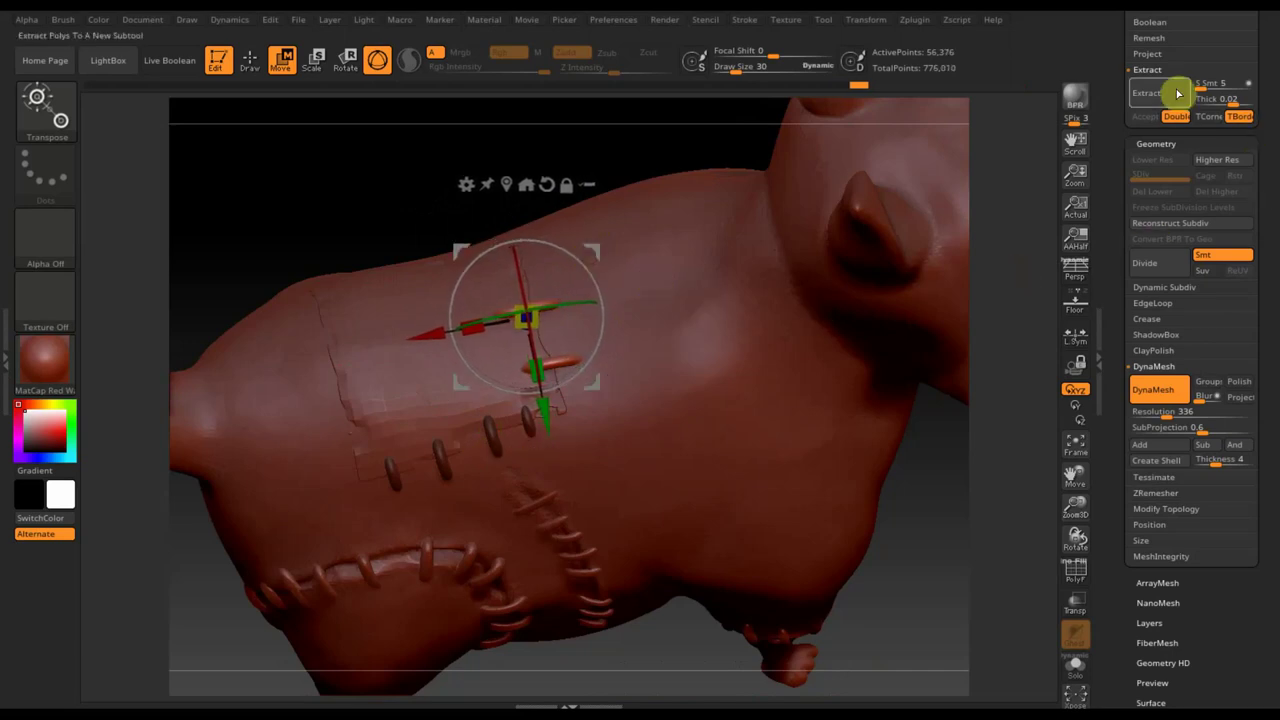
Duplicate the ring stitch subtool and move the copy down along the seam
{"action": "scroll", "coordinate": [1274, 214], "scroll_direction": "up", "scroll_amount": 4}
{"action": "scroll", "coordinate": [1277, 222], "scroll_direction": "up", "scroll_amount": 2}
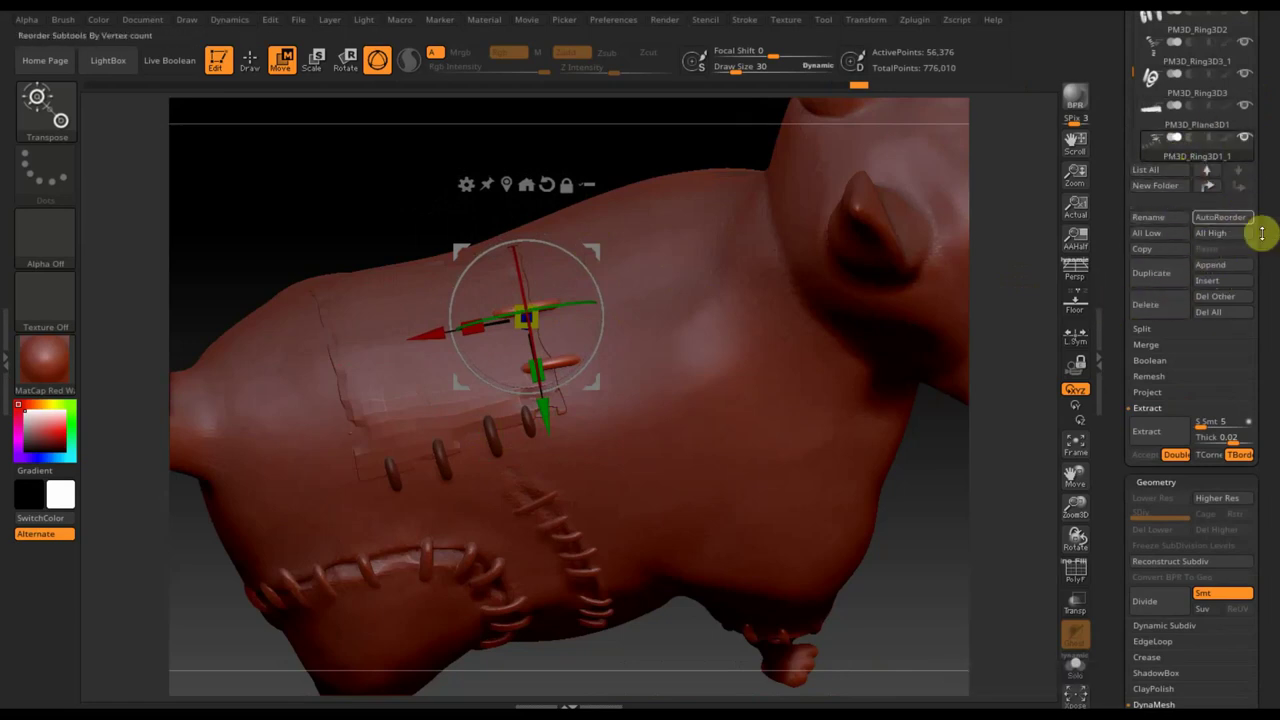
{"action": "left_click", "coordinate": [1162, 274]}
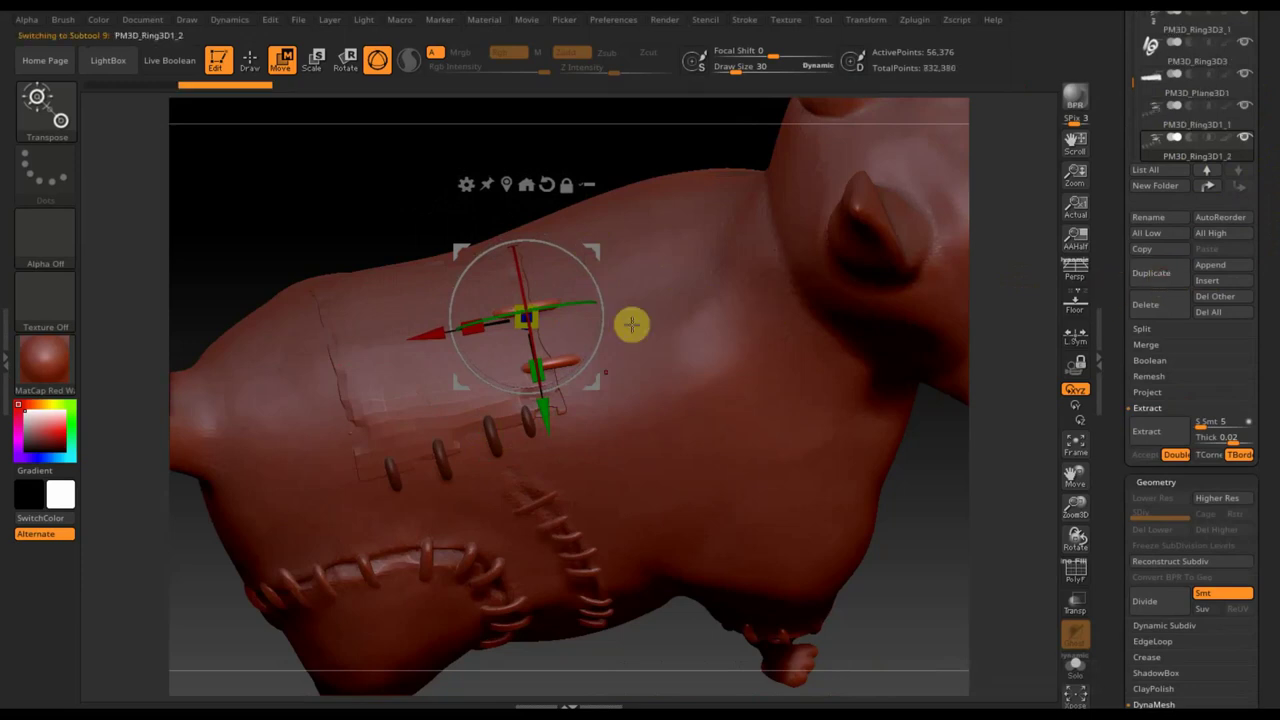
{"action": "left_click_drag", "start_coordinate": [592, 250], "coordinate": [410, 293]}
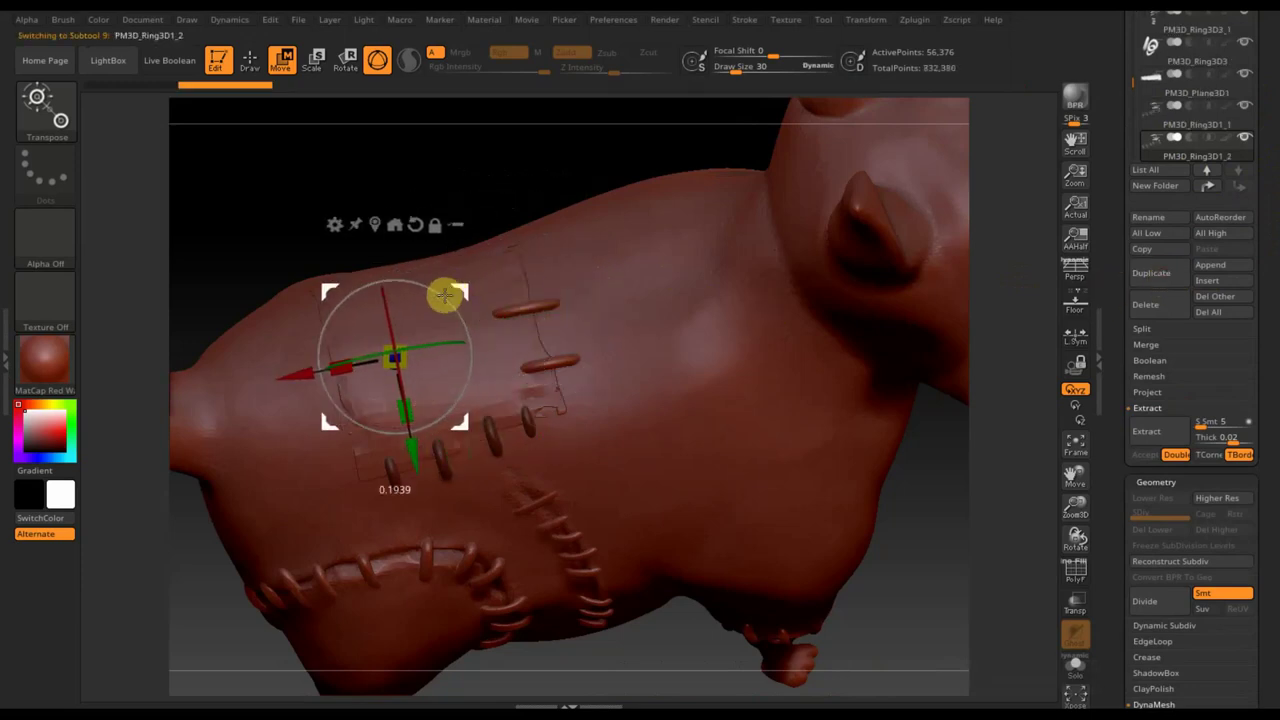
Nudge and tilt the copied stitches onto the seam near the shoulder's top edge
{"action": "left_click_drag", "start_coordinate": [957, 637], "coordinate": [934, 534]}
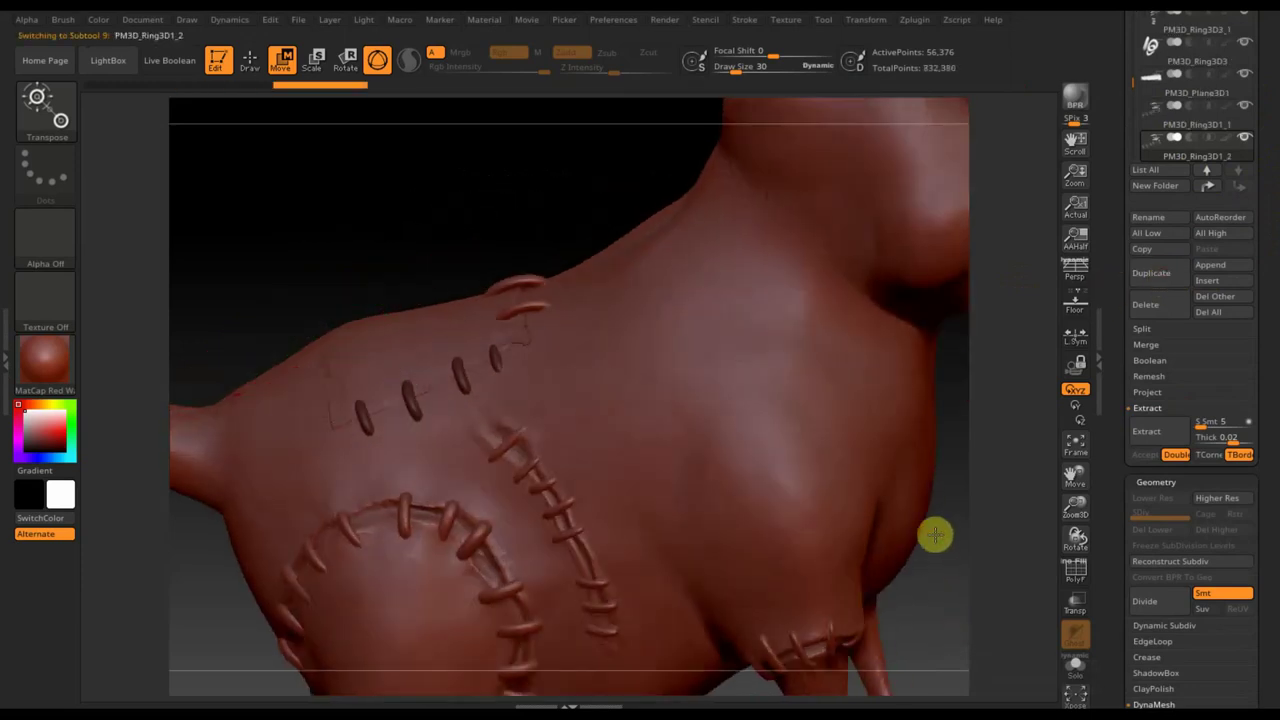
{"action": "left_click_drag", "start_coordinate": [238, 301], "coordinate": [270, 283]}
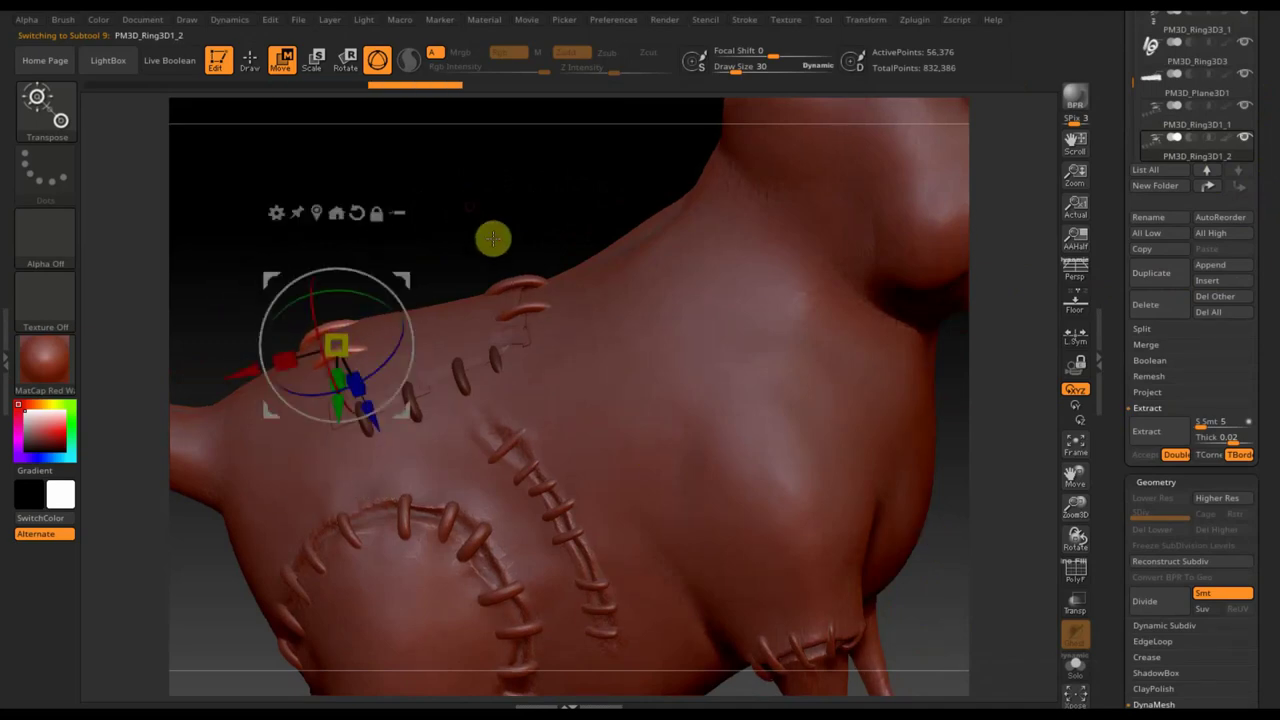
{"action": "mouse_move", "coordinate": [491, 237]}
{"action": "left_mouse_down"}
{"action": "mouse_move", "coordinate": [529, 246]}
{"action": "mouse_move", "coordinate": [536, 284]}
{"action": "mouse_move", "coordinate": [560, 197]}
{"action": "left_mouse_up"}
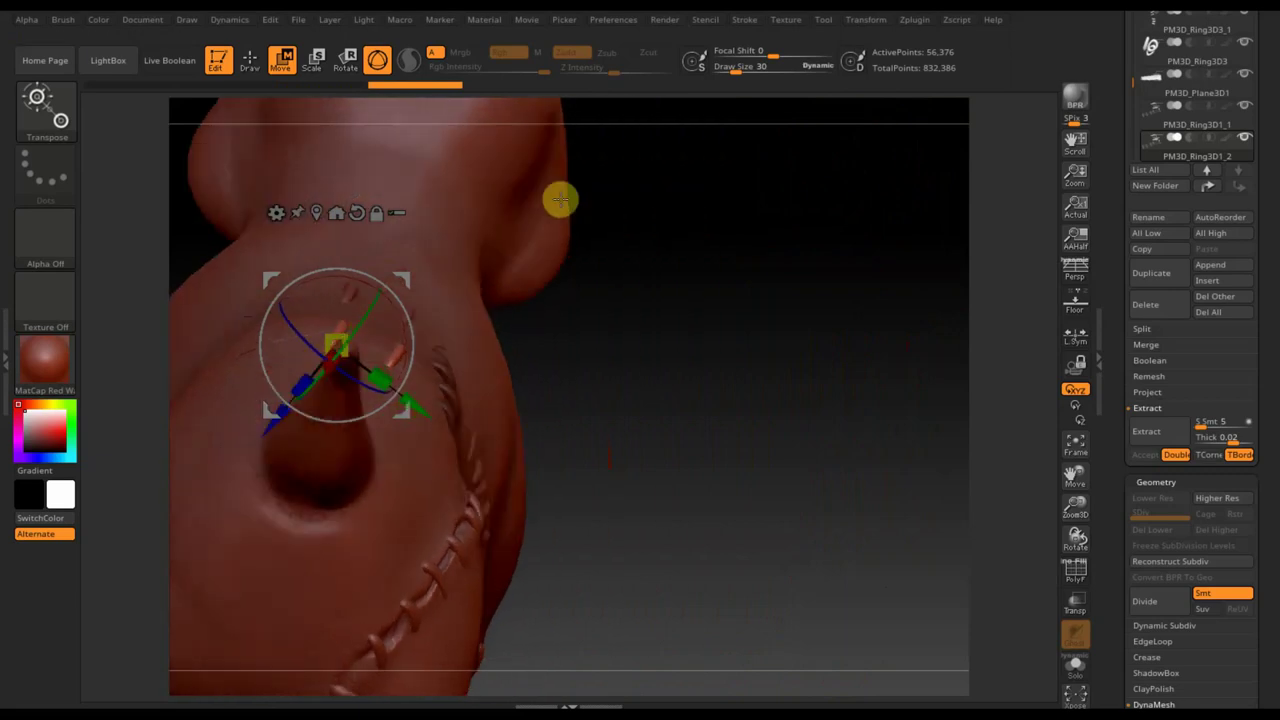
{"action": "left_click_drag", "start_coordinate": [271, 286], "coordinate": [297, 291]}
{"action": "mouse_move", "coordinate": [663, 294]}
{"action": "left_mouse_down"}
{"action": "mouse_move", "coordinate": [691, 334]}
{"action": "mouse_move", "coordinate": [623, 286]}
{"action": "left_mouse_up"}
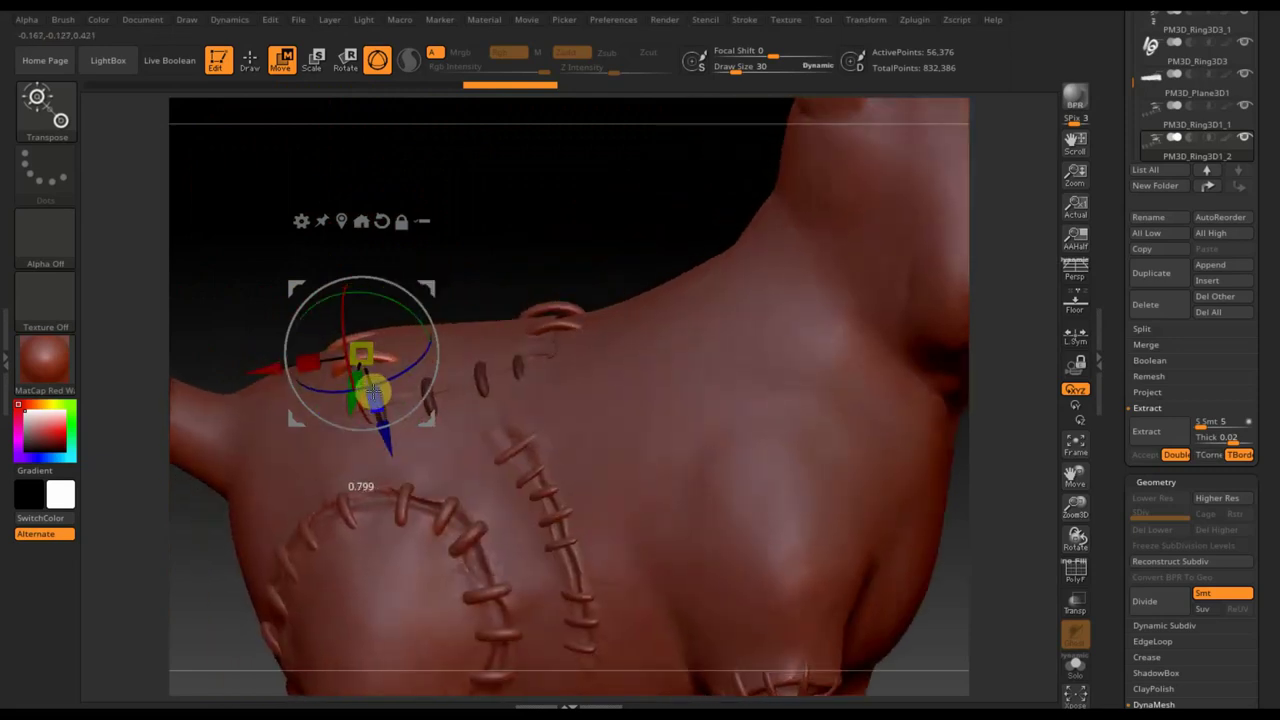
{"action": "left_click_drag", "start_coordinate": [372, 390], "coordinate": [374, 392]}
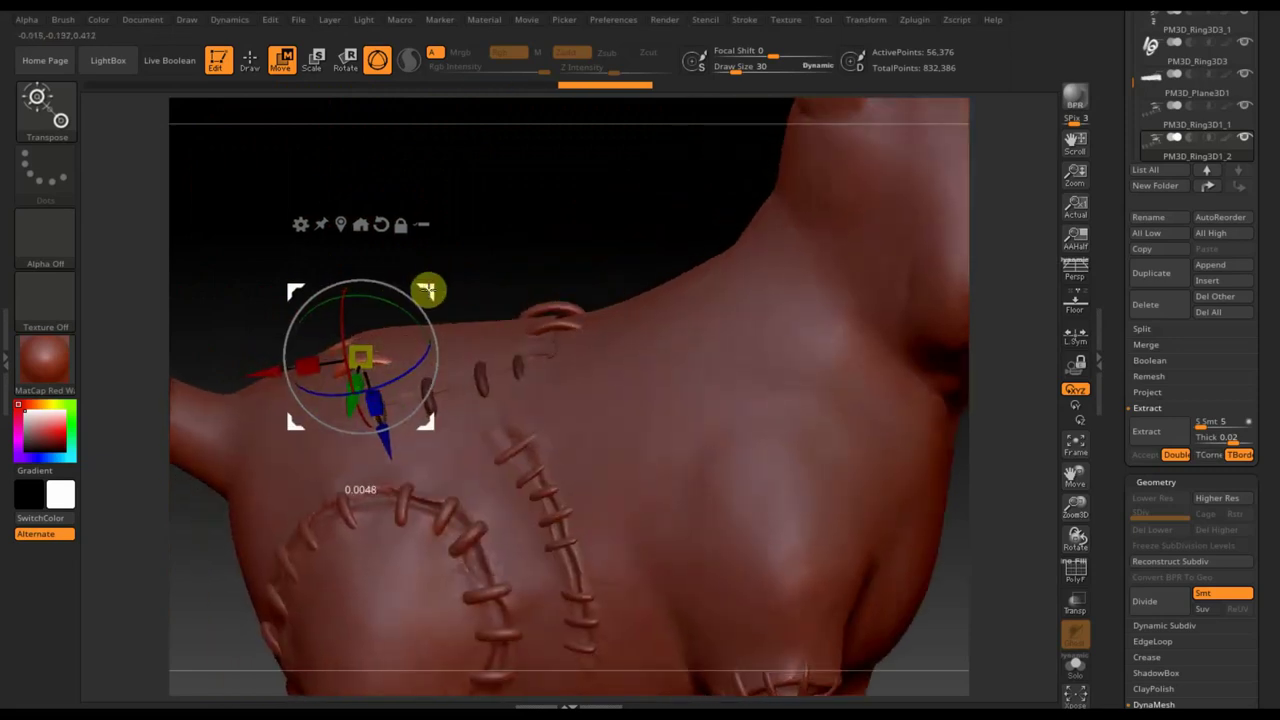
{"action": "left_click_drag", "start_coordinate": [427, 290], "coordinate": [423, 281]}
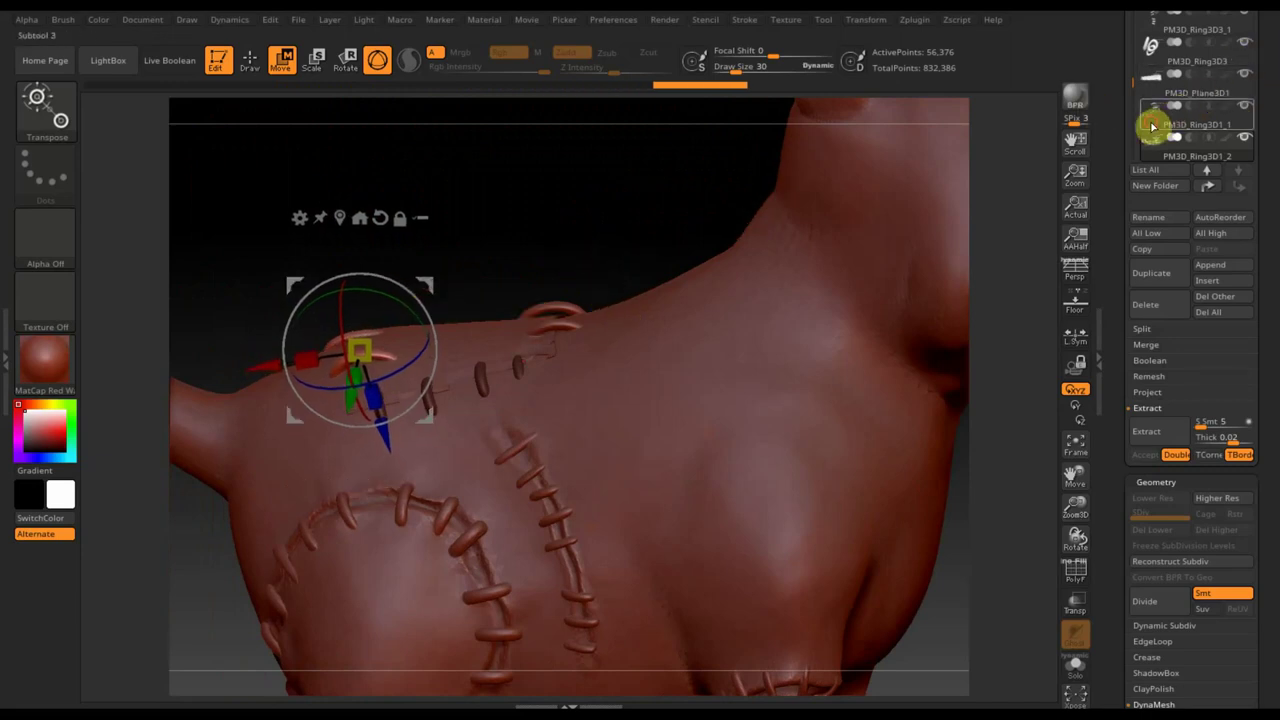
Move PM3D_Ring3D1_1 down and rotate it to follow the seam
{"action": "left_click", "coordinate": [1152, 127]}
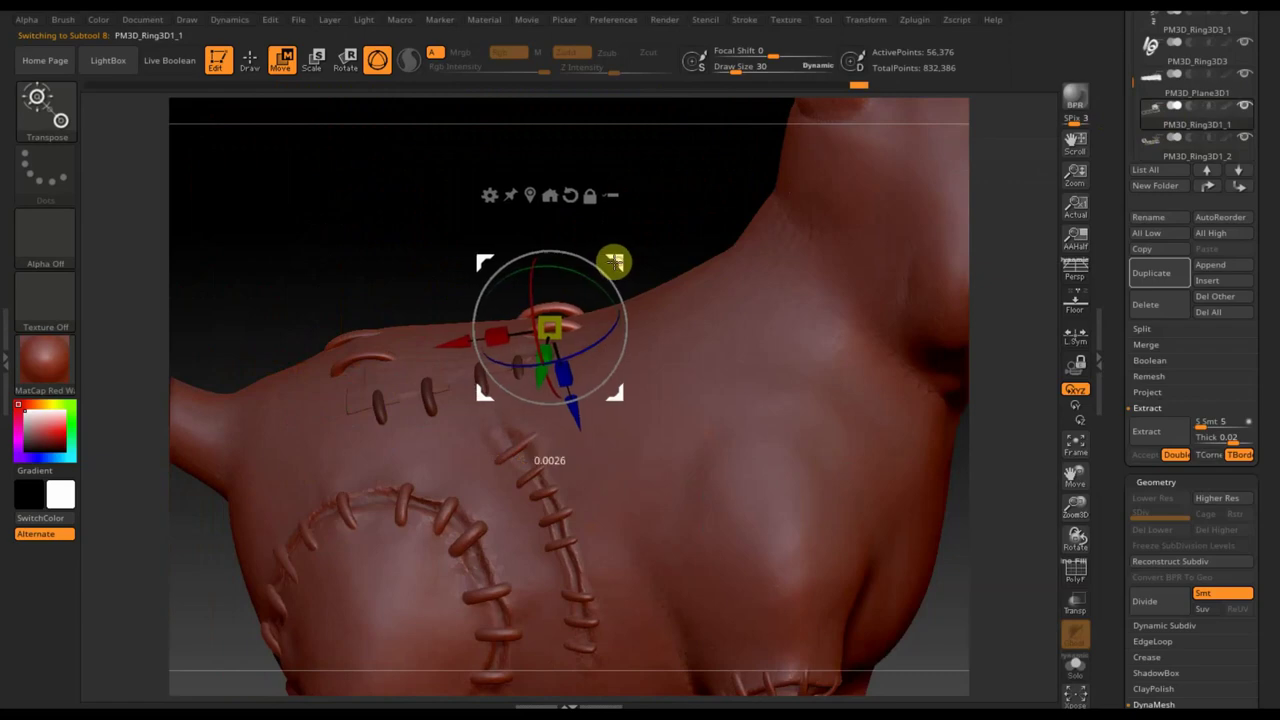
{"action": "left_click_drag", "start_coordinate": [614, 262], "coordinate": [686, 363]}
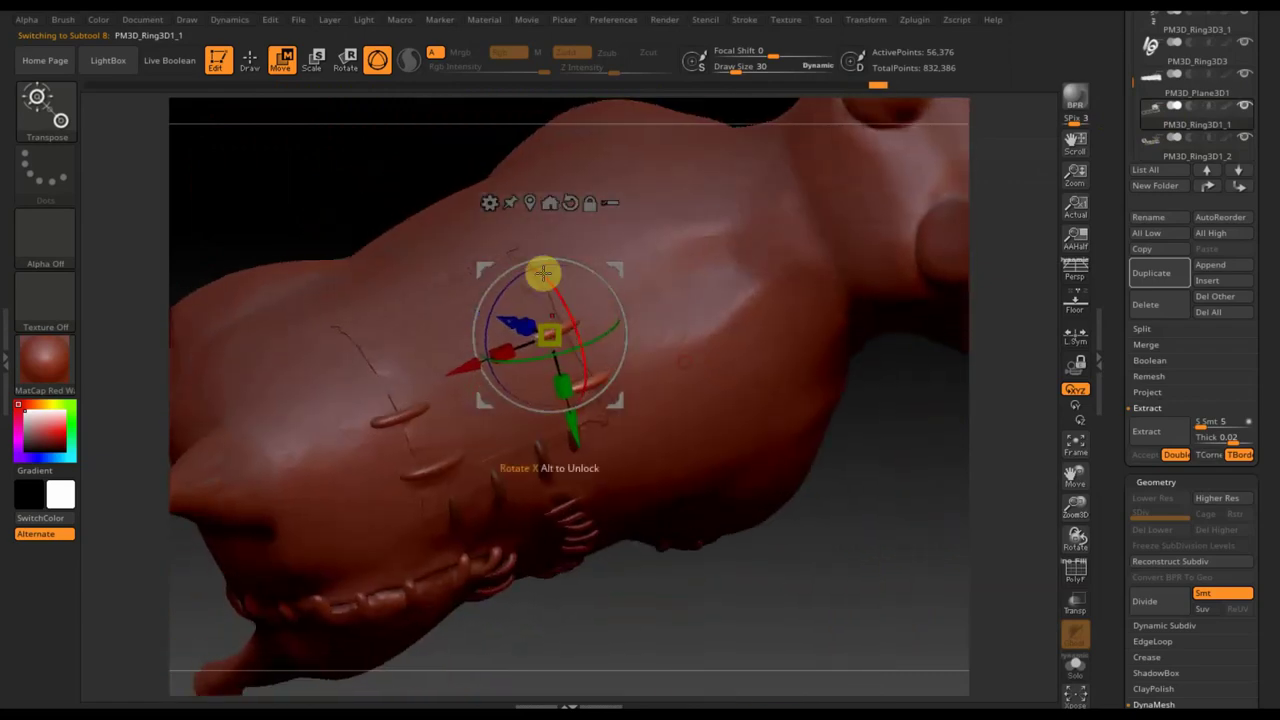
{"action": "left_click_drag", "start_coordinate": [543, 272], "coordinate": [505, 276]}
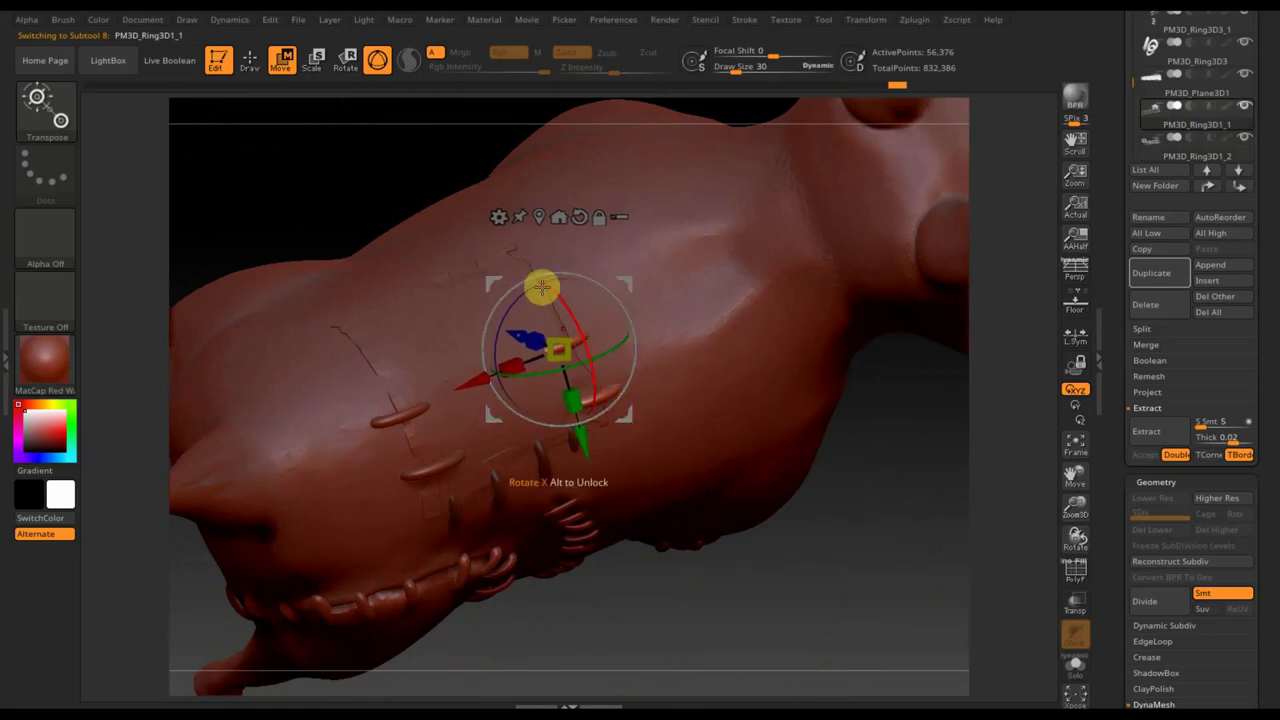
{"action": "left_click_drag", "start_coordinate": [584, 408], "coordinate": [570, 402]}
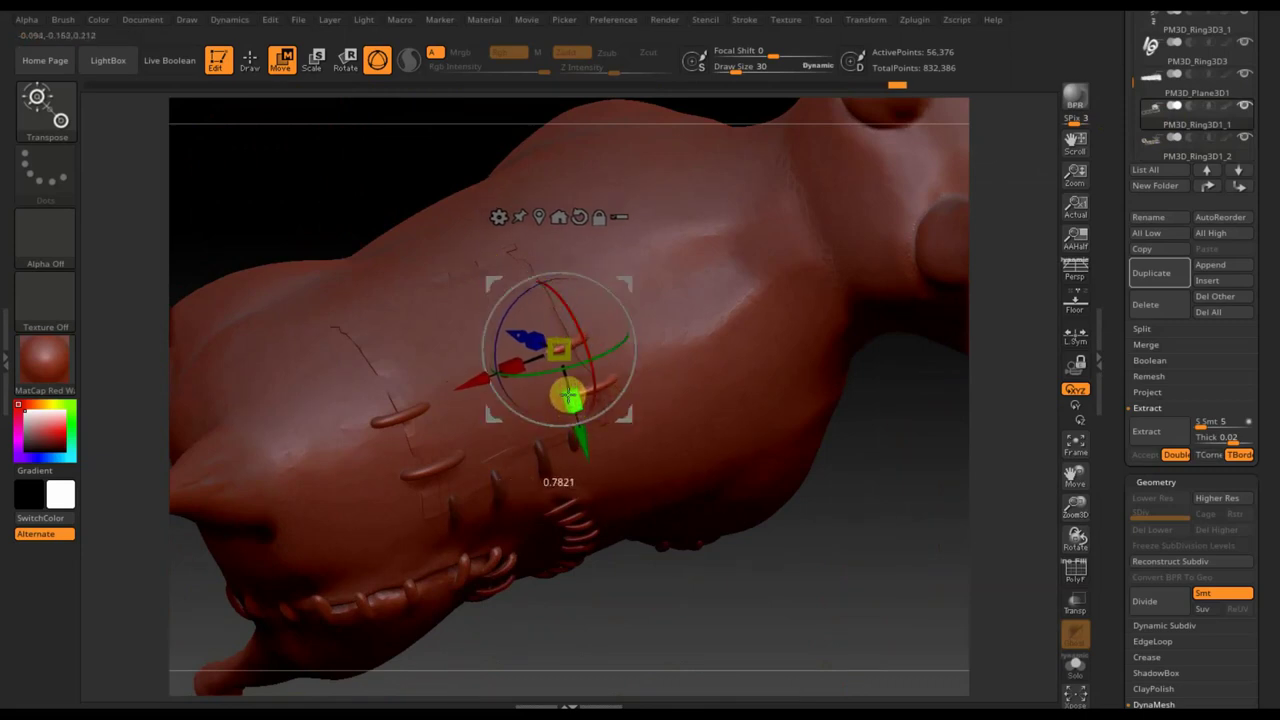
{"action": "left_click_drag", "start_coordinate": [494, 272], "coordinate": [494, 292]}
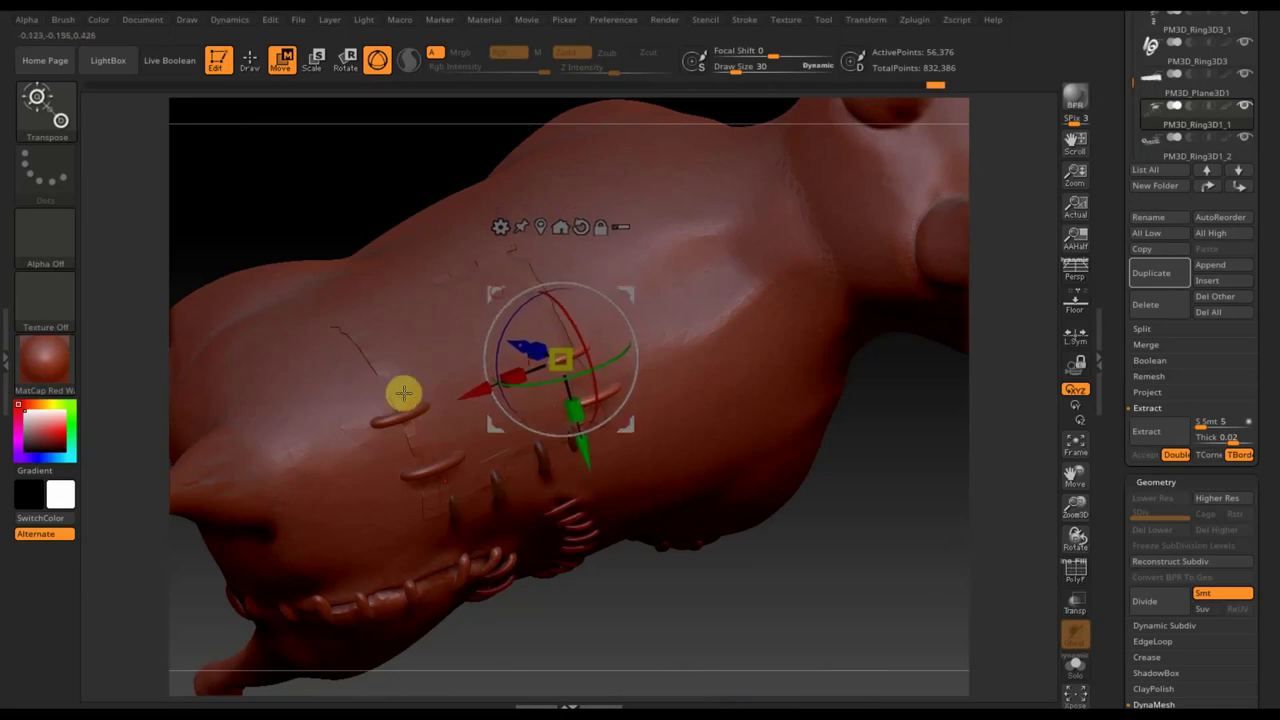
Slide PM3D_Ring3D1_2 along its depth axis and check the stitches from the side
{"action": "left_click", "coordinate": [1155, 152]}
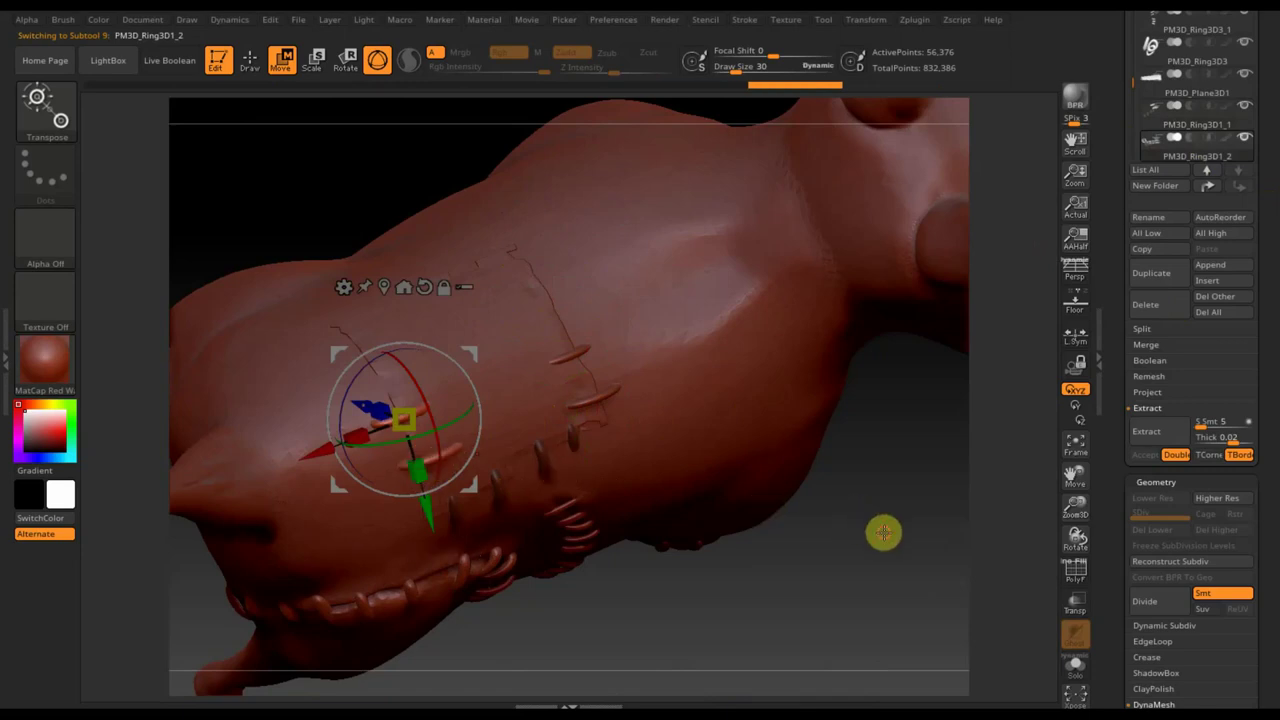
{"action": "mouse_move", "coordinate": [883, 532]}
{"action": "left_mouse_down"}
{"action": "mouse_move", "coordinate": [874, 431]}
{"action": "mouse_move", "coordinate": [852, 397]}
{"action": "left_mouse_up"}
{"action": "left_click_drag", "start_coordinate": [728, 250], "coordinate": [728, 255], "text": "shift"}
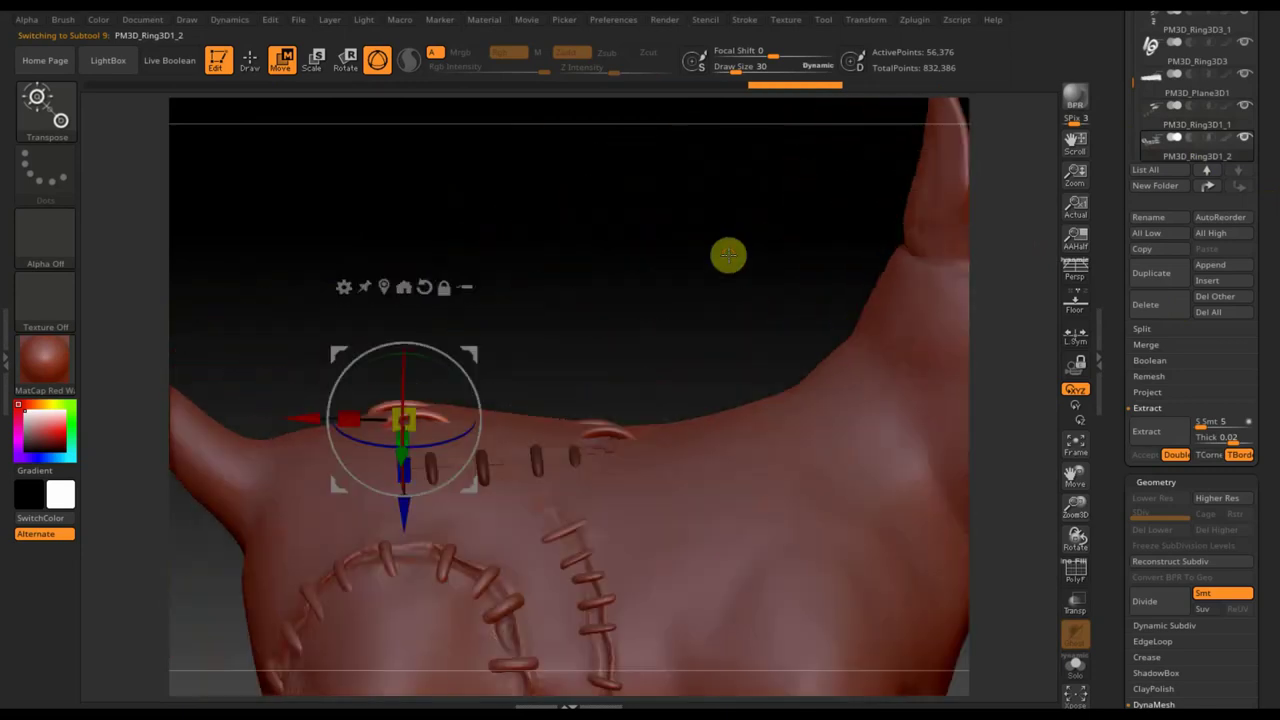
{"action": "mouse_move", "coordinate": [395, 516]}
{"action": "left_mouse_down"}
{"action": "mouse_move", "coordinate": [386, 437]}
{"action": "mouse_move", "coordinate": [388, 517]}
{"action": "left_mouse_up"}
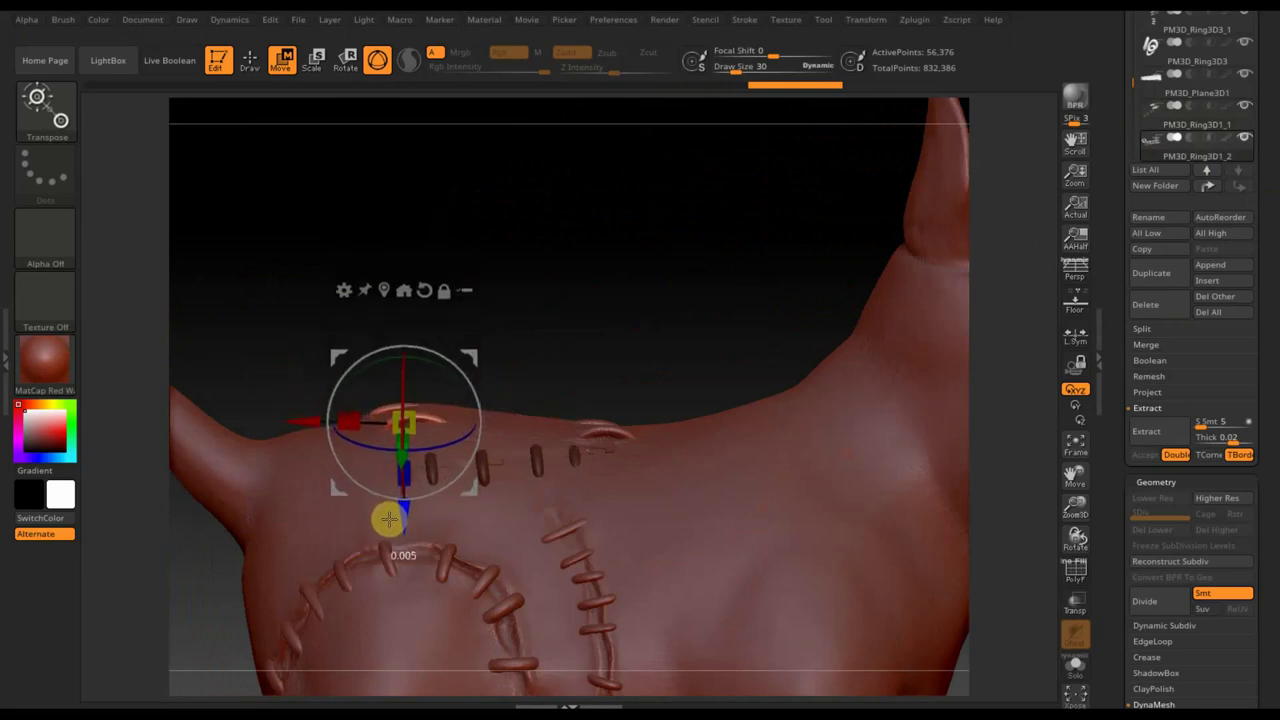
{"action": "left_click_drag", "start_coordinate": [663, 323], "coordinate": [680, 506]}
{"action": "left_click_drag", "start_coordinate": [922, 601], "coordinate": [935, 641]}
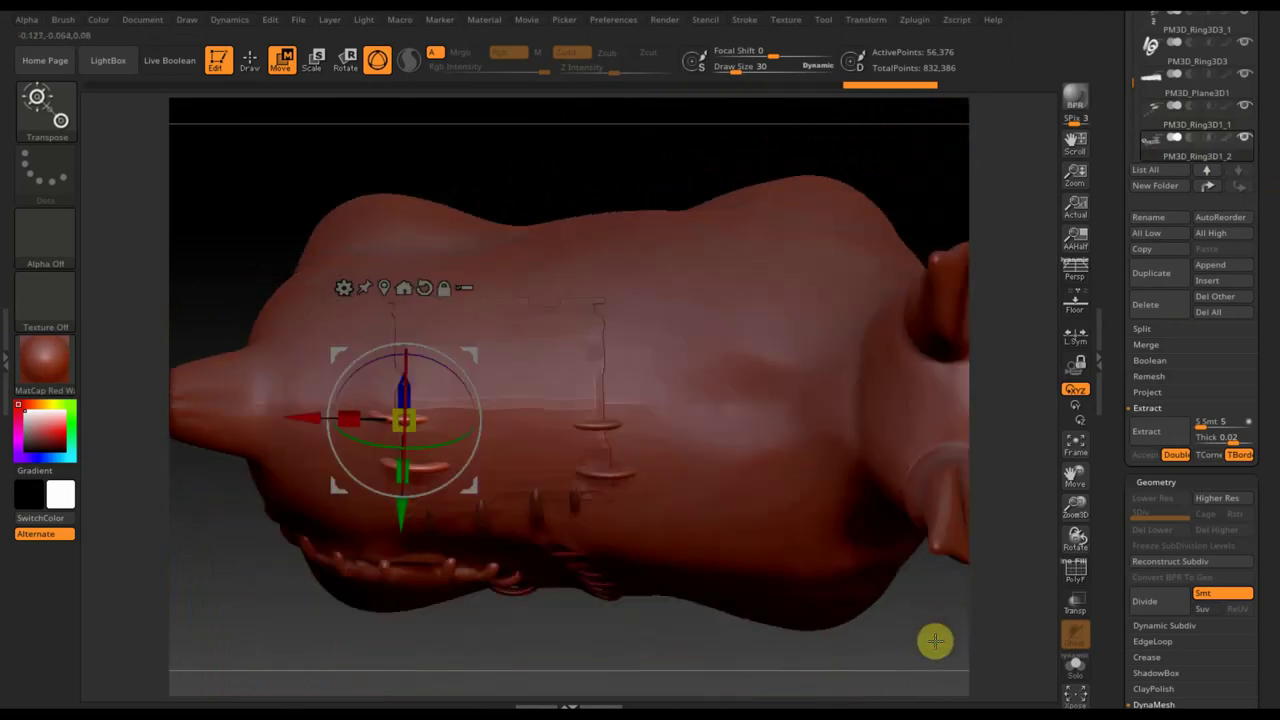
{"action": "mouse_move", "coordinate": [639, 649]}
{"action": "left_mouse_down"}
{"action": "mouse_move", "coordinate": [608, 506]}
{"action": "mouse_move", "coordinate": [769, 551]}
{"action": "mouse_move", "coordinate": [730, 527]}
{"action": "left_mouse_up"}
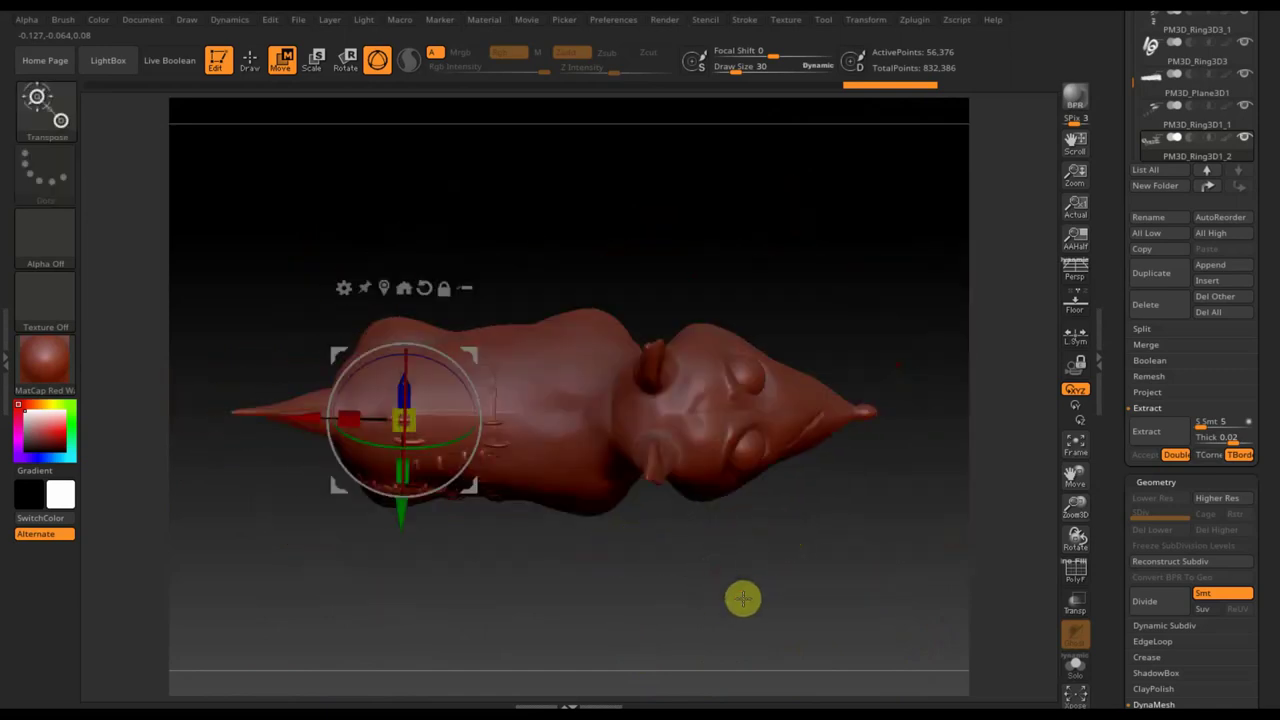
{"action": "mouse_move", "coordinate": [743, 597]}
{"action": "left_mouse_down"}
{"action": "mouse_move", "coordinate": [763, 560]}
{"action": "mouse_move", "coordinate": [763, 452]}
{"action": "mouse_move", "coordinate": [806, 514]}
{"action": "mouse_move", "coordinate": [786, 553]}
{"action": "mouse_move", "coordinate": [798, 437]}
{"action": "left_mouse_up"}
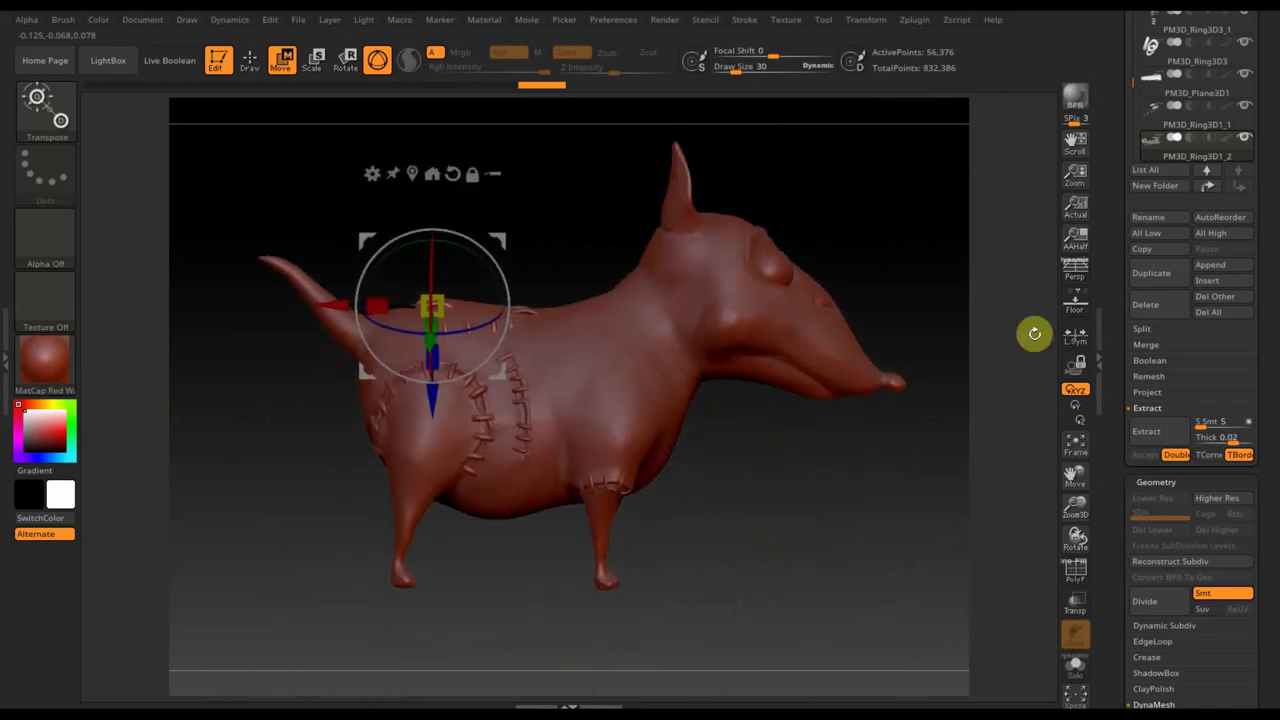
Apply Mirror And Weld to the dog body subtool to copy its patch seams across
{"action": "key", "text": "y"}
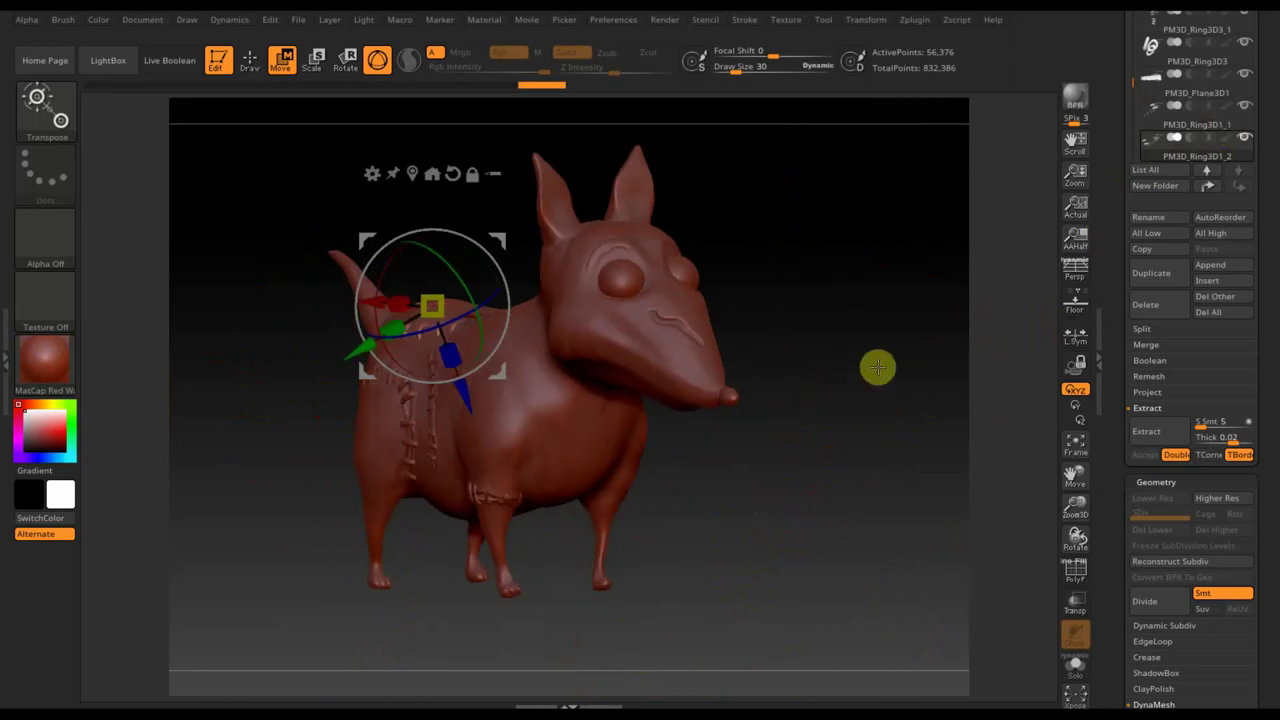
{"action": "key", "text": "n"}
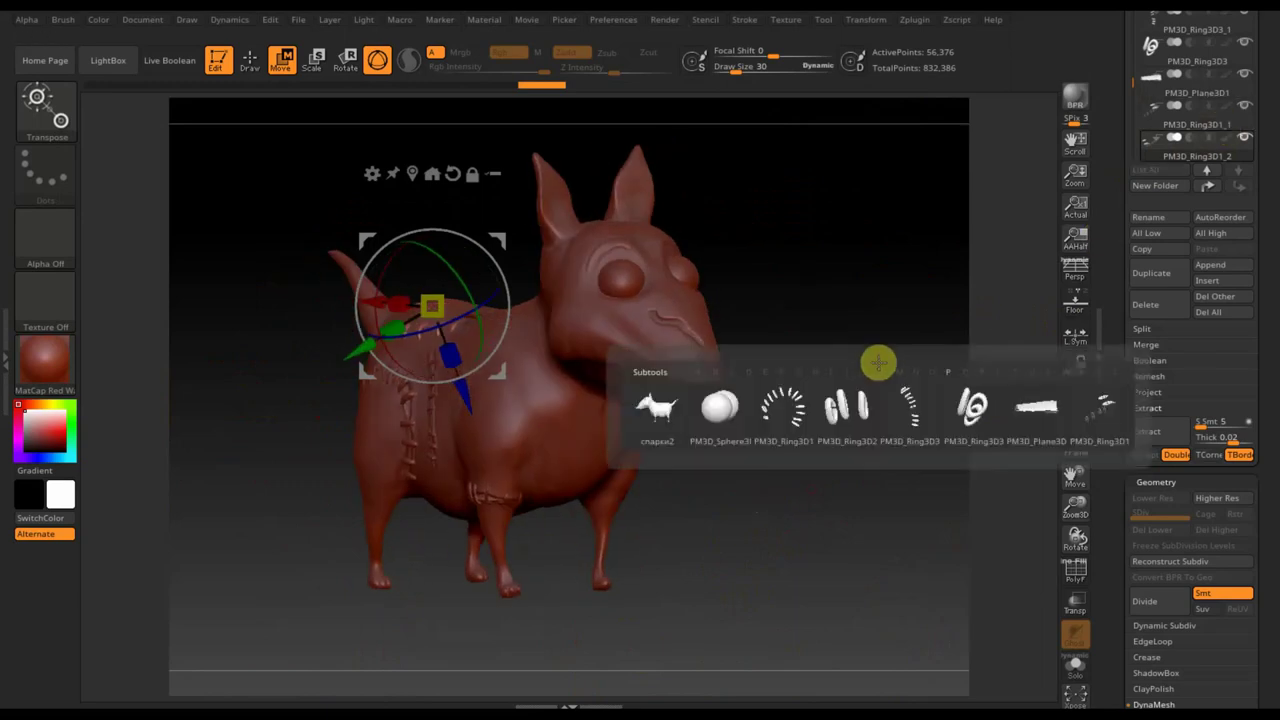
{"action": "left_click", "coordinate": [670, 405]}
{"action": "left_click_drag", "start_coordinate": [674, 423], "coordinate": [794, 526]}
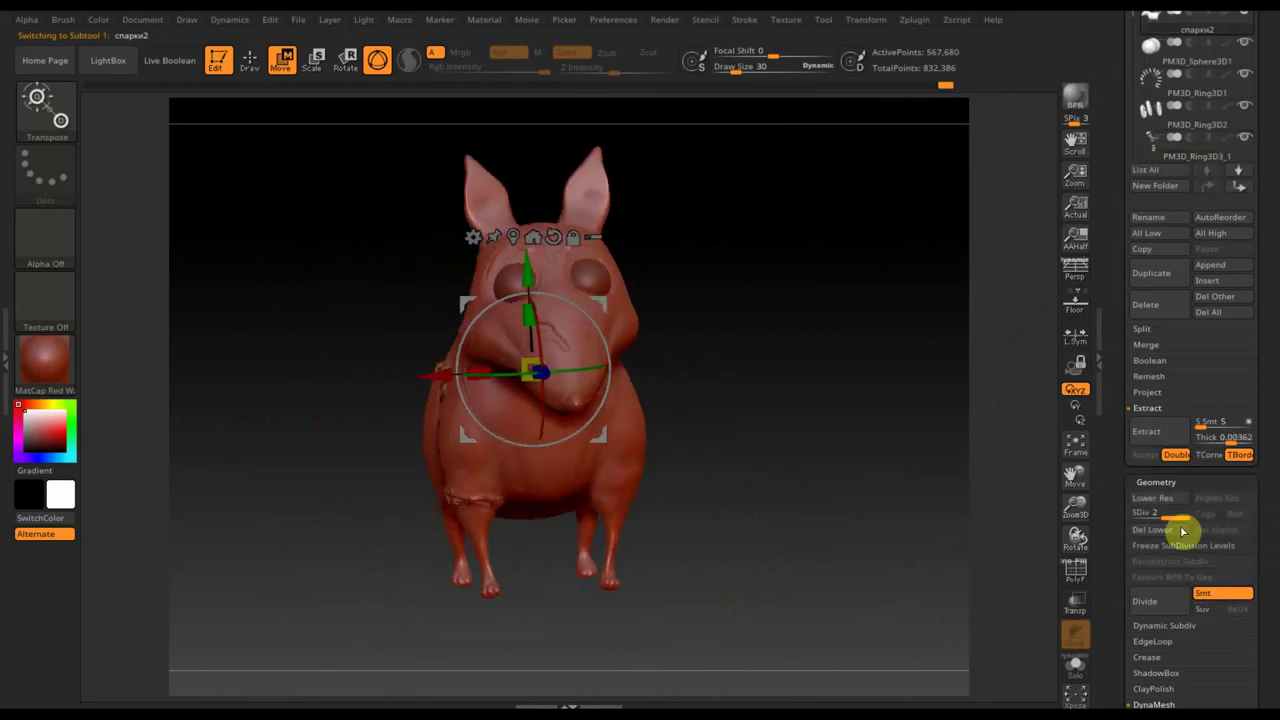
{"action": "left_click_drag", "start_coordinate": [1268, 571], "coordinate": [1268, 434]}
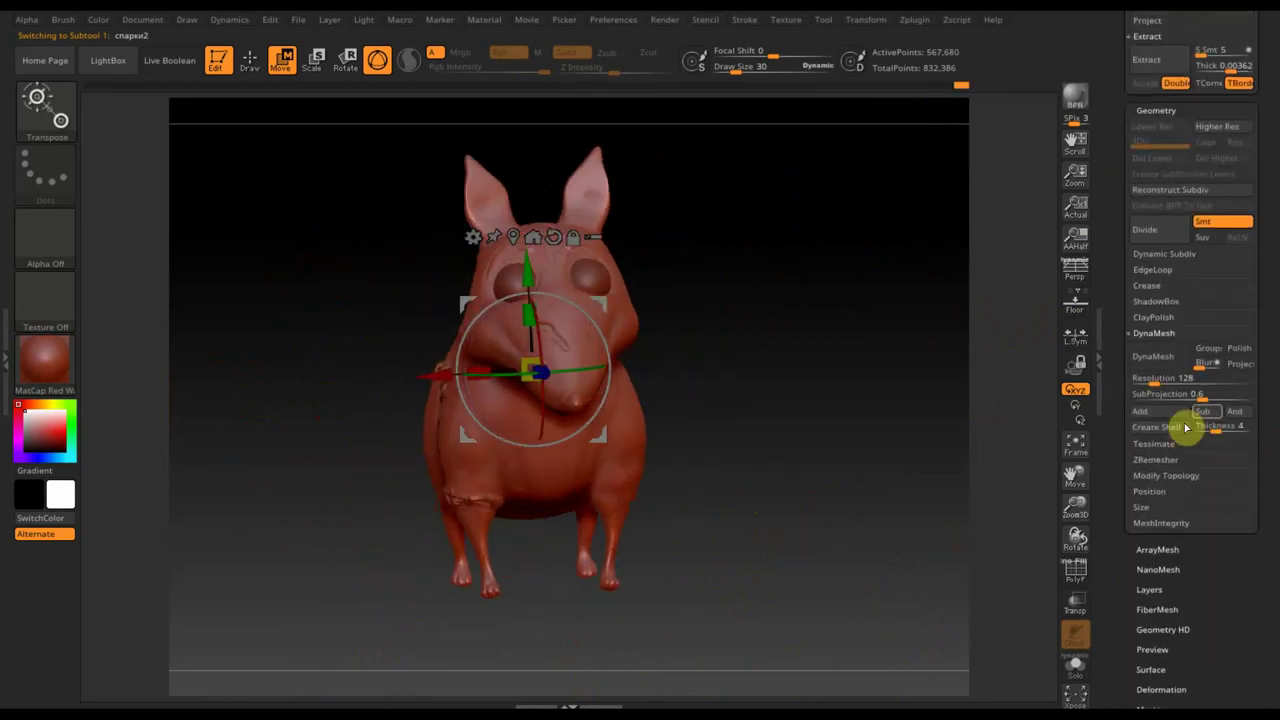
{"action": "left_click", "coordinate": [1163, 476]}
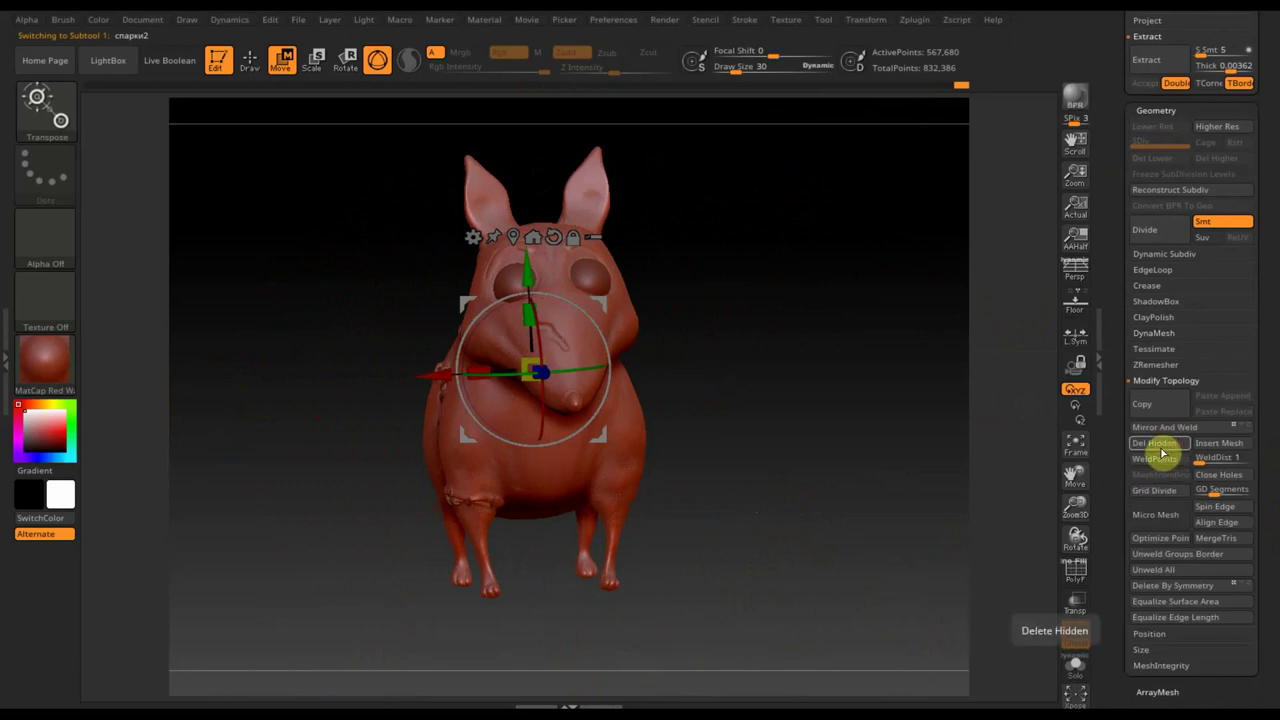
{"action": "left_click", "coordinate": [1179, 430]}
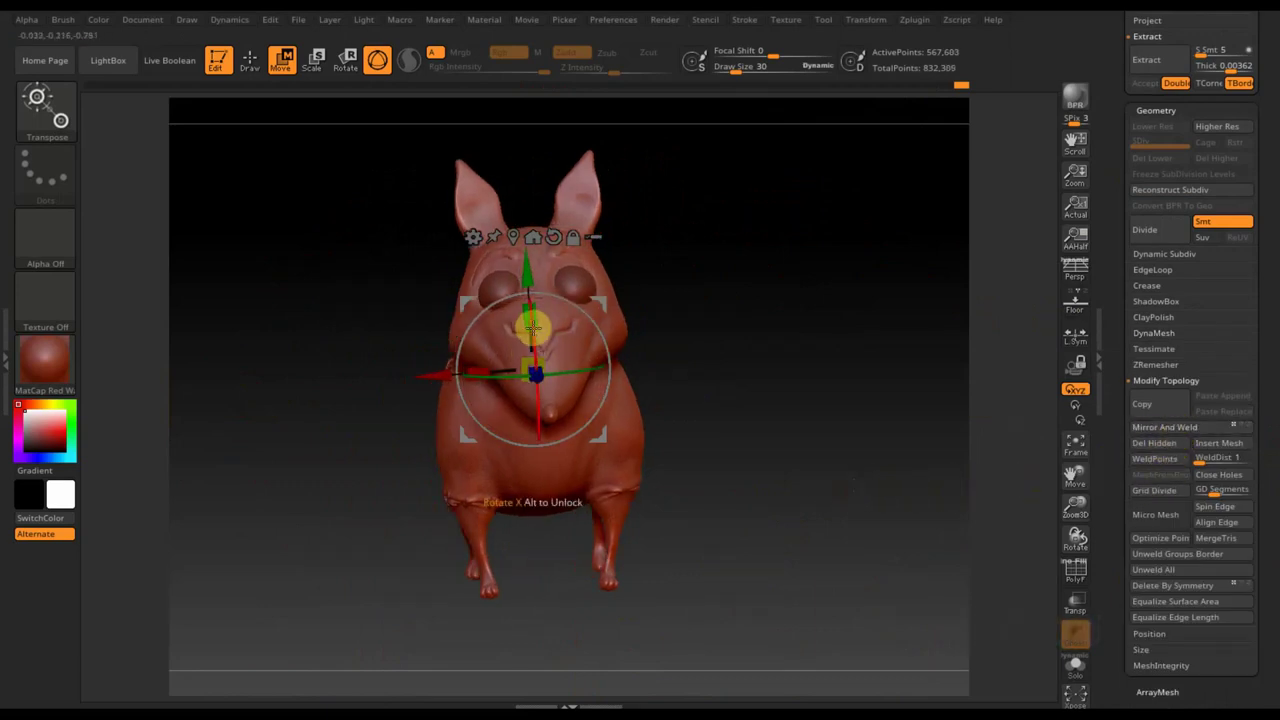
{"action": "mouse_move", "coordinate": [706, 363]}
{"action": "left_mouse_down"}
{"action": "mouse_move", "coordinate": [609, 391]}
{"action": "mouse_move", "coordinate": [622, 395]}
{"action": "left_mouse_up"}
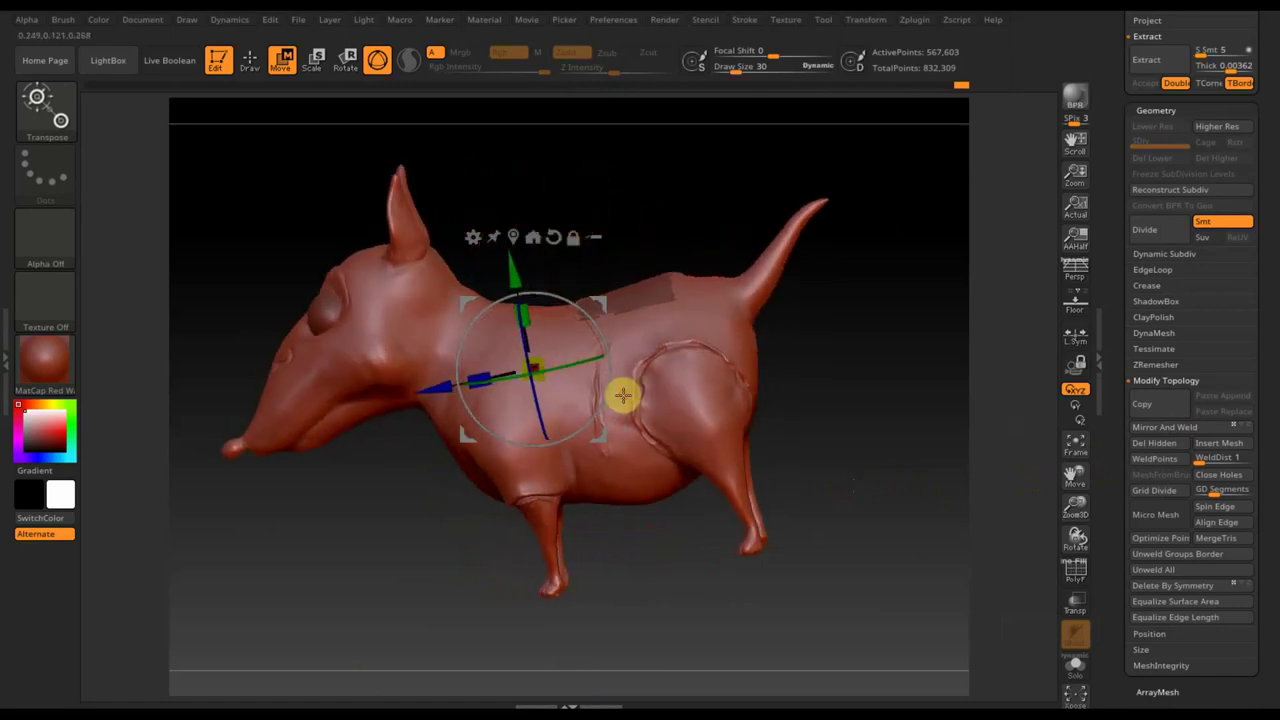
Mirror the PM3D_Ring3D3_1 stitch ring to the other side with Mirror And Weld
{"action": "left_click_drag", "start_coordinate": [1266, 115], "coordinate": [1277, 213]}
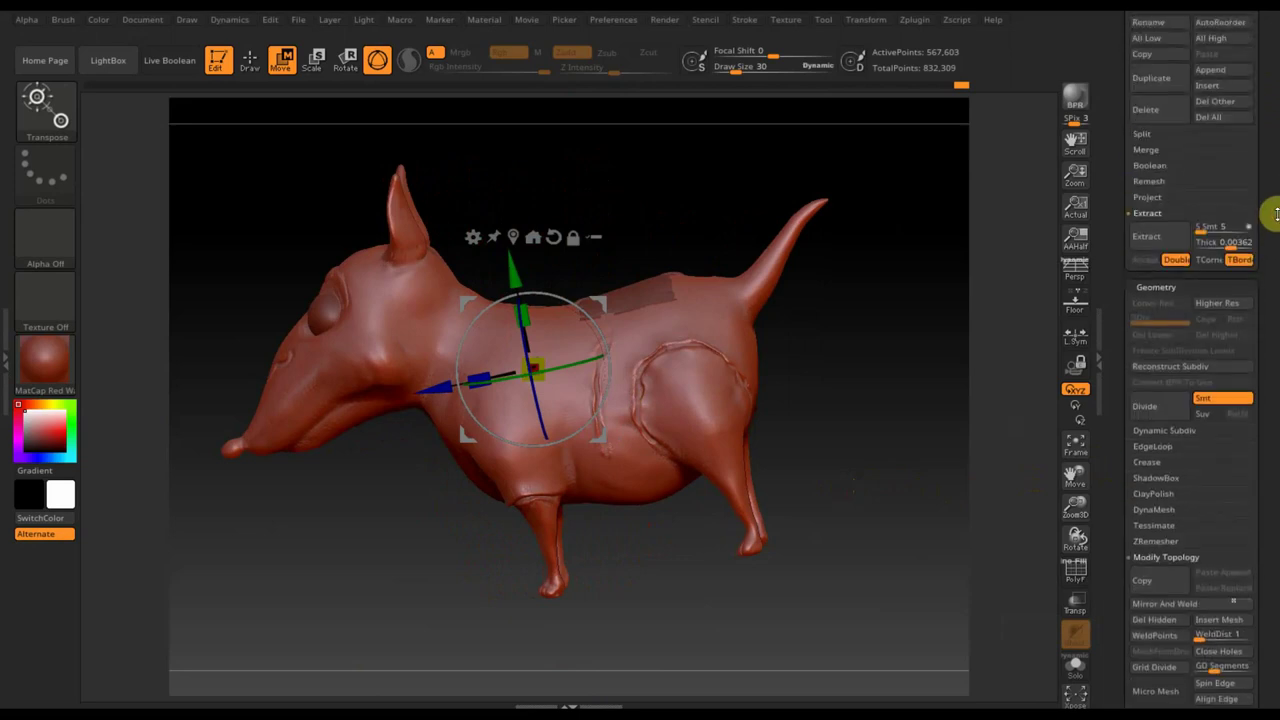
{"action": "scroll", "coordinate": [1268, 134], "scroll_direction": "down", "scroll_amount": 2}
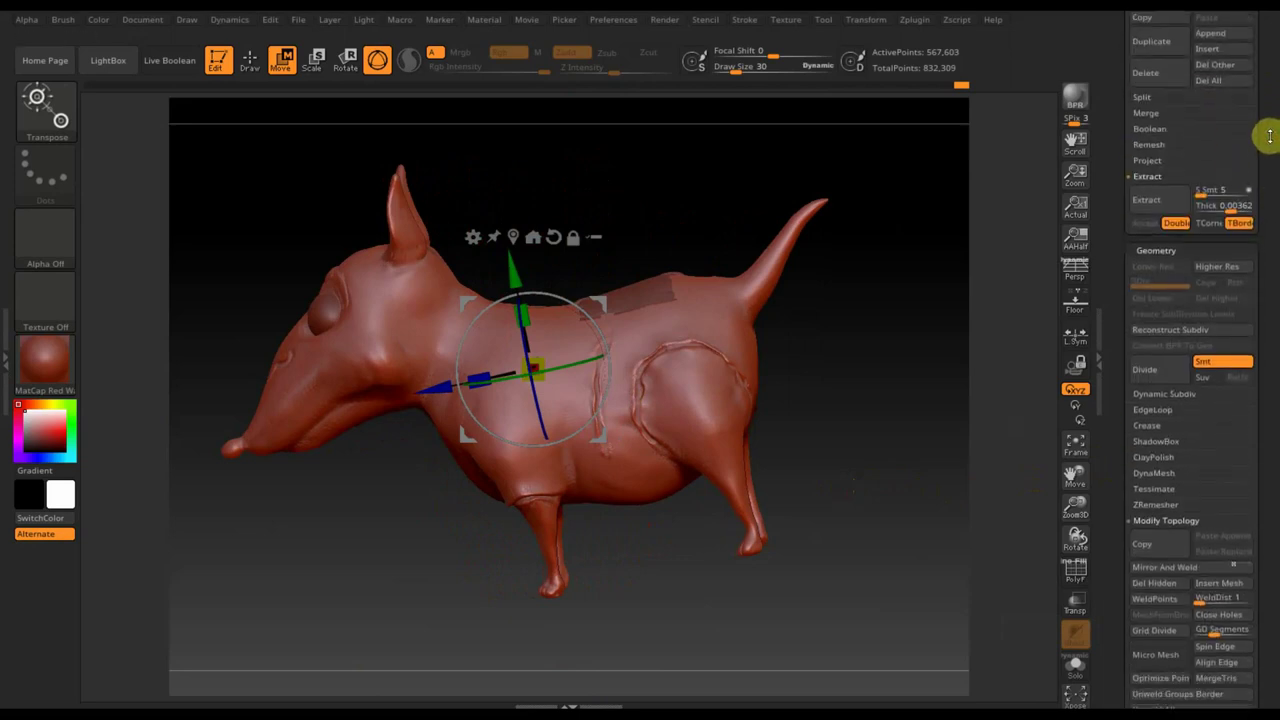
{"action": "scroll", "coordinate": [1211, 130], "scroll_direction": "down", "scroll_amount": 2}
{"action": "key", "text": "n"}
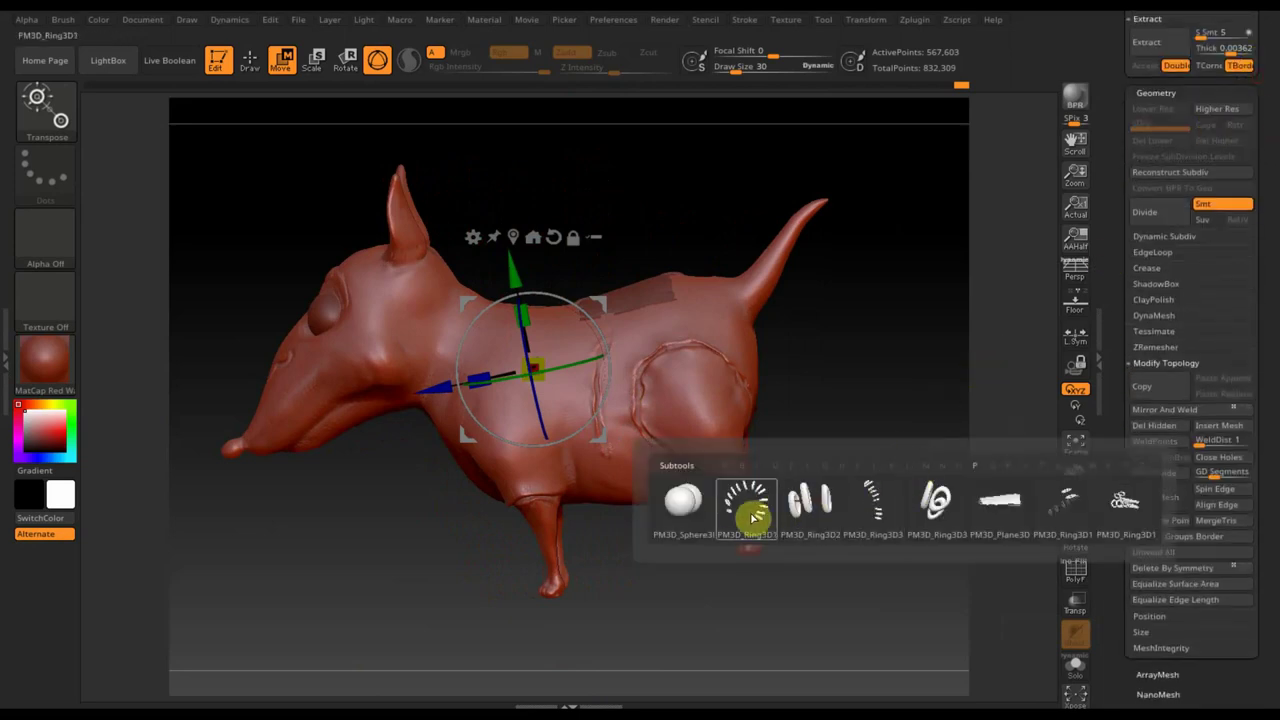
{"action": "left_click", "coordinate": [745, 518]}
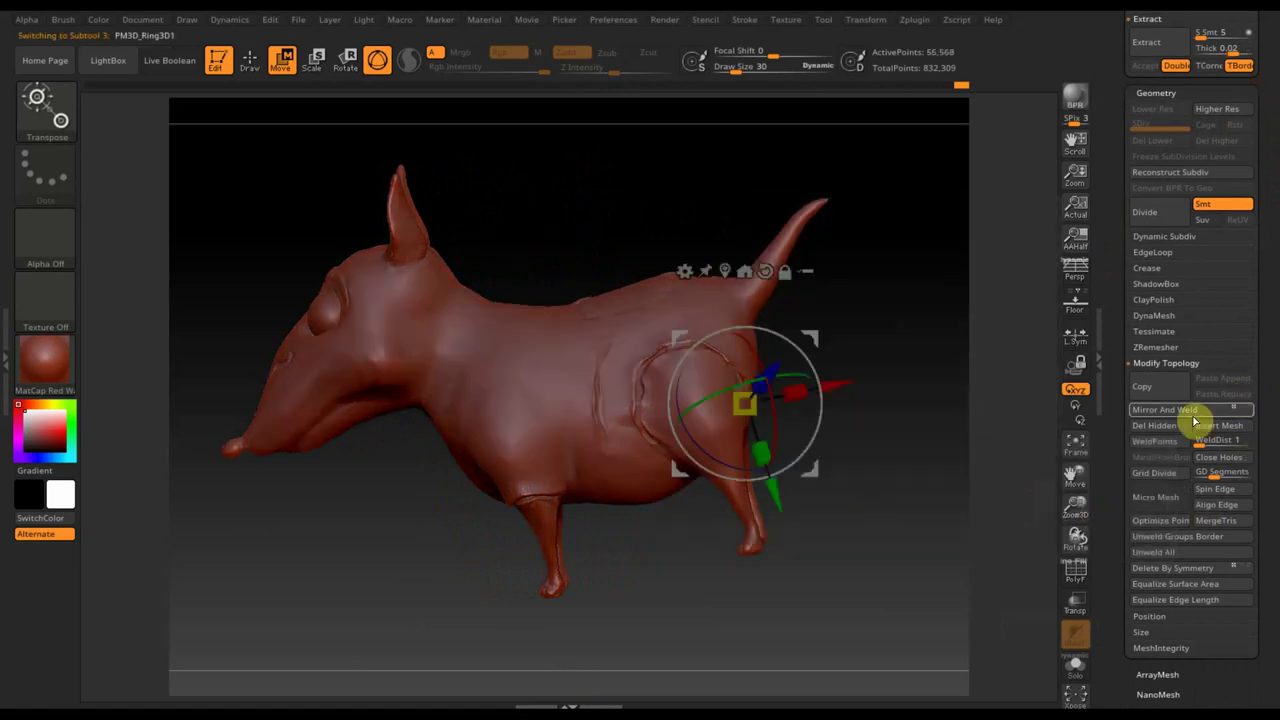
{"action": "key", "text": "n"}
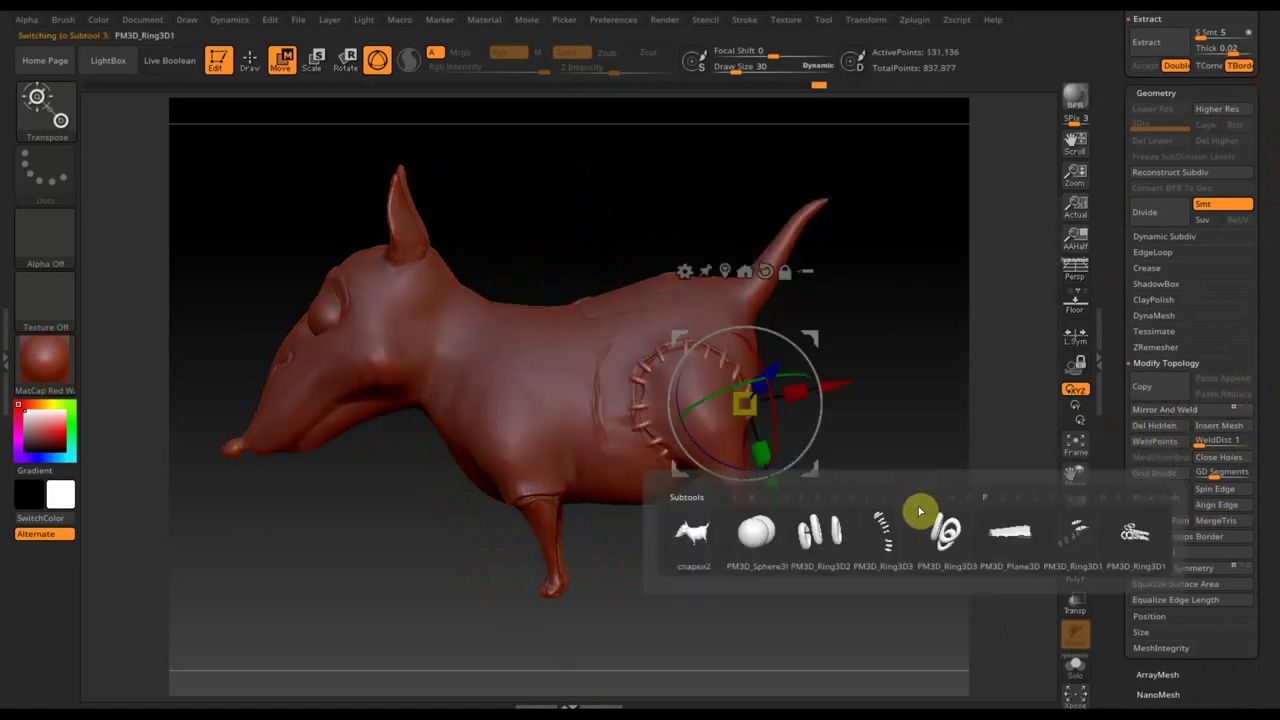
{"action": "left_click", "coordinate": [828, 546]}
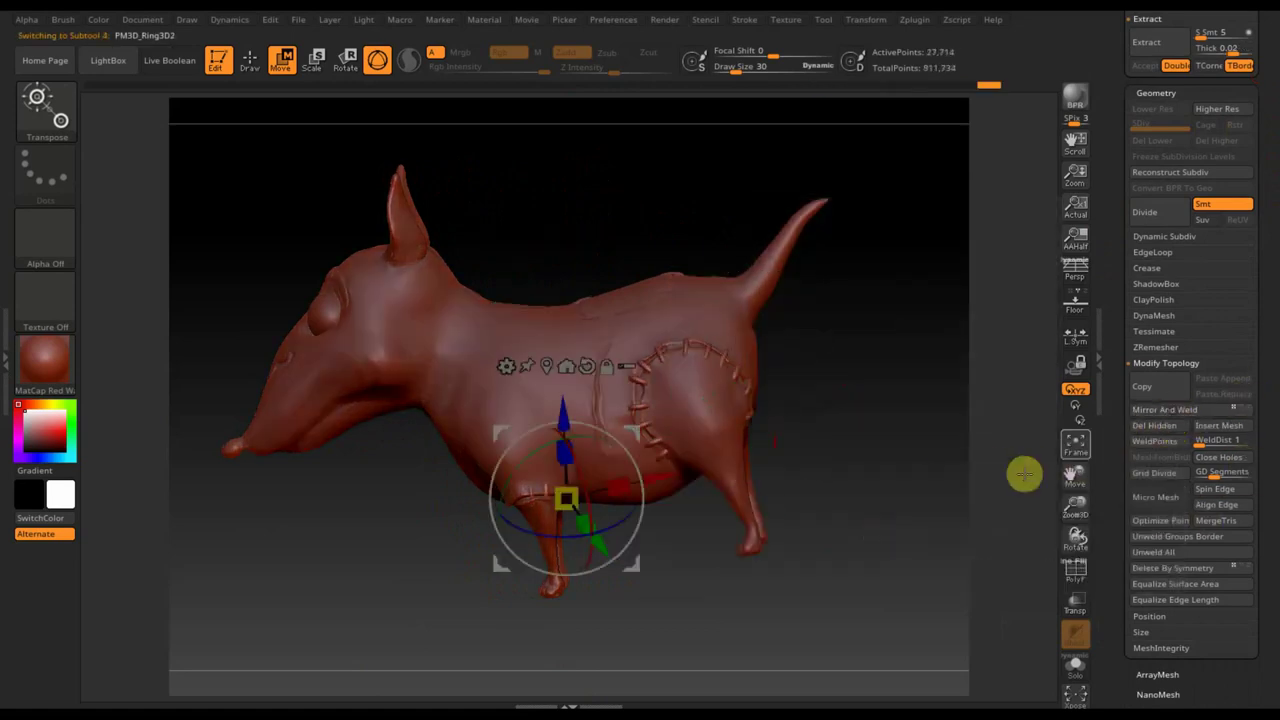
{"action": "key", "text": "n"}
{"action": "left_click", "coordinate": [887, 561]}
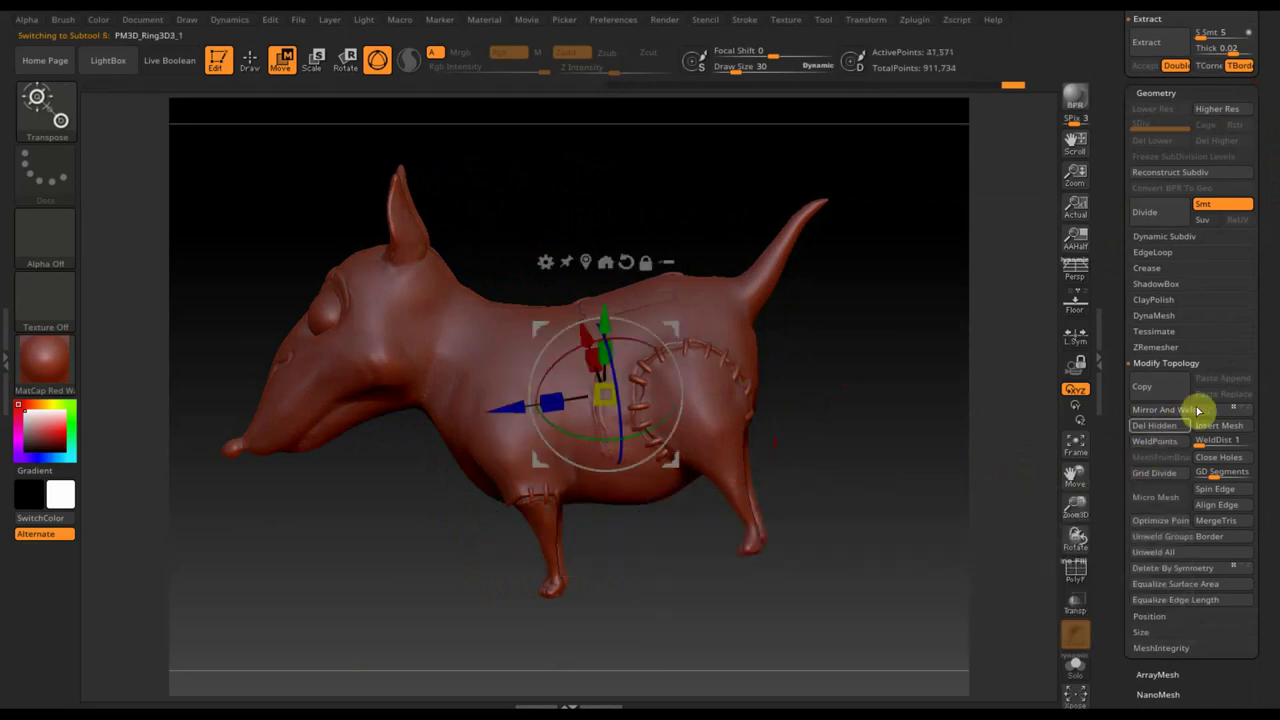
{"action": "left_click", "coordinate": [1180, 420]}
Mirror PM3D_Ring3D1_1 onto the dog's other flank, checking from front and side
{"action": "key", "text": "n"}
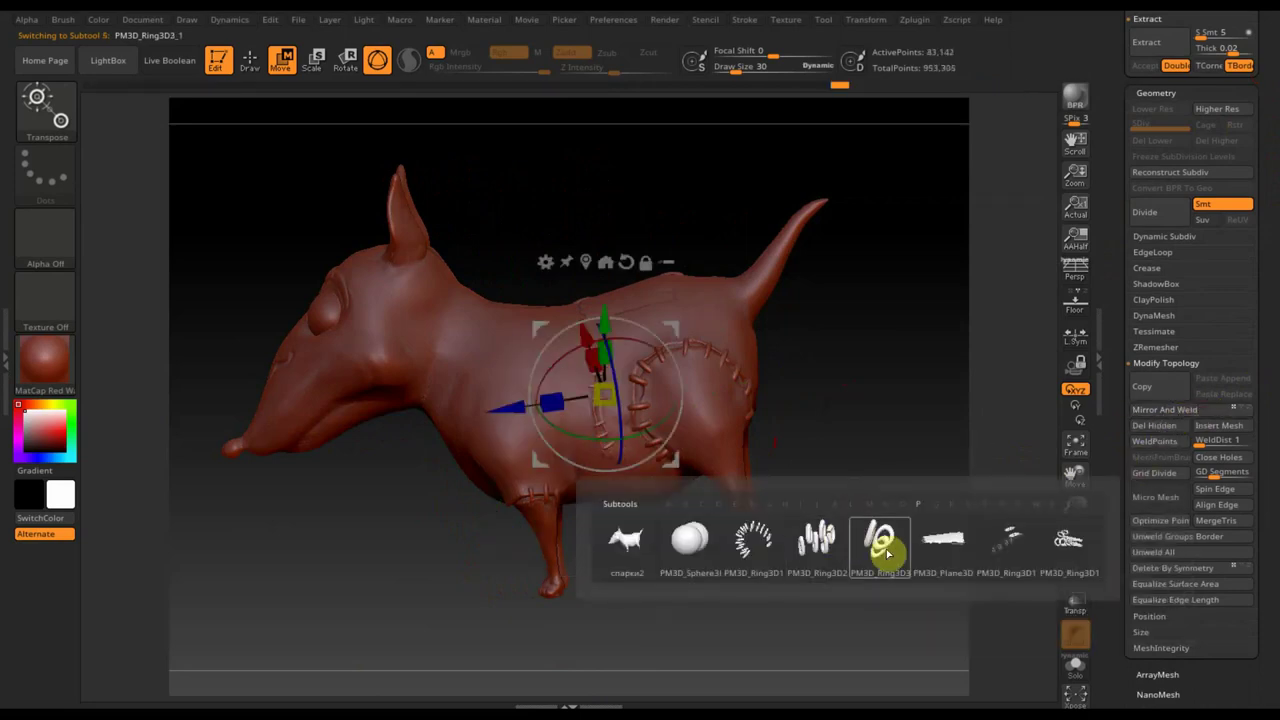
{"action": "left_click", "coordinate": [887, 553]}
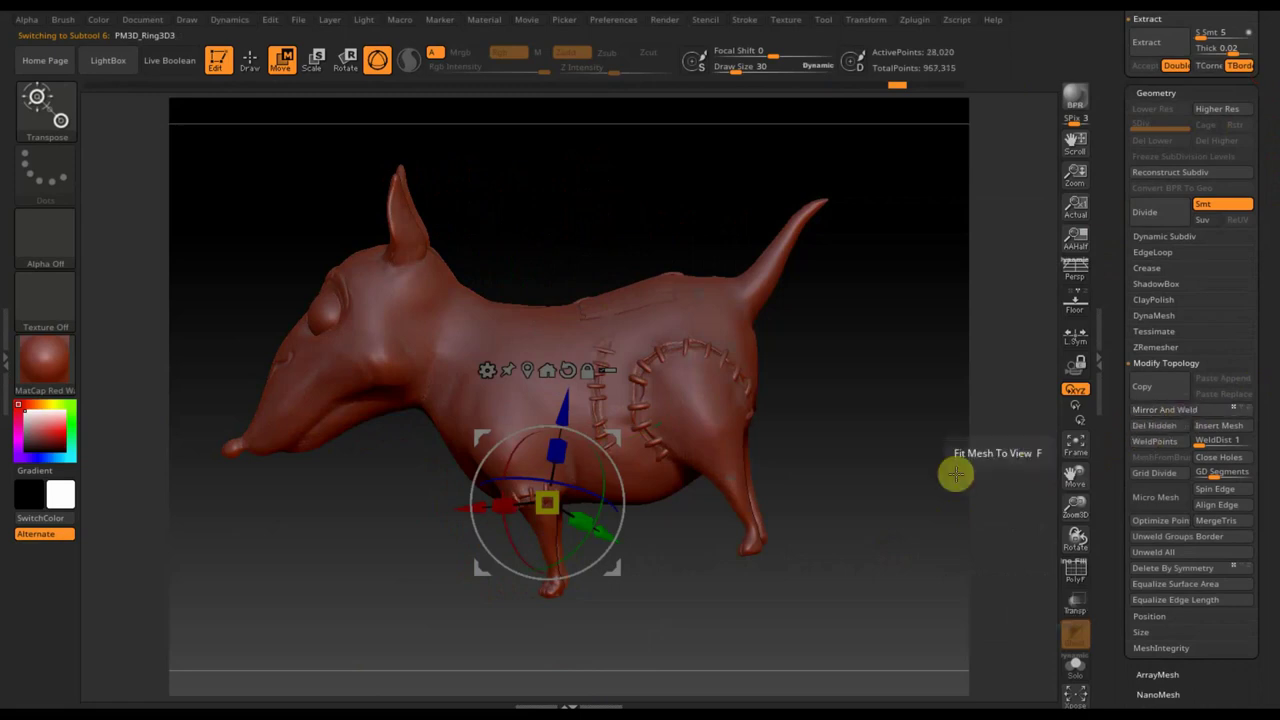
{"action": "key", "text": "n"}
{"action": "left_click", "coordinate": [986, 543]}
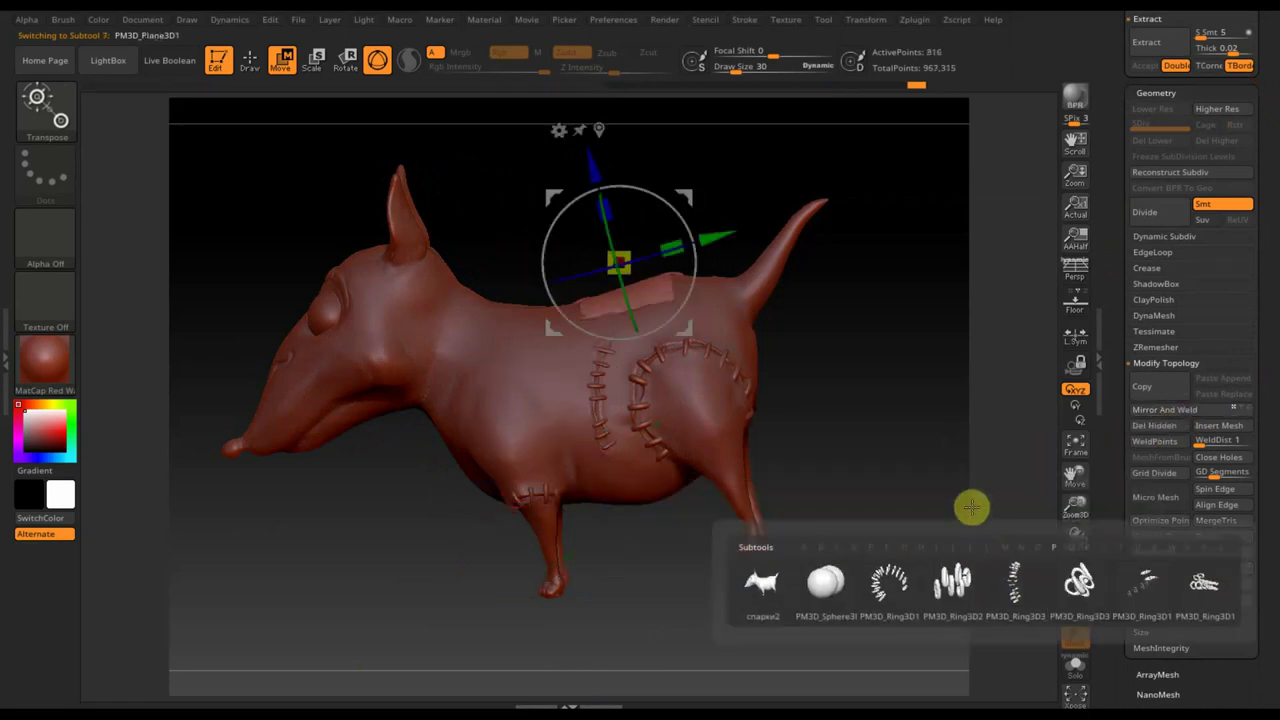
{"action": "key", "text": "n"}
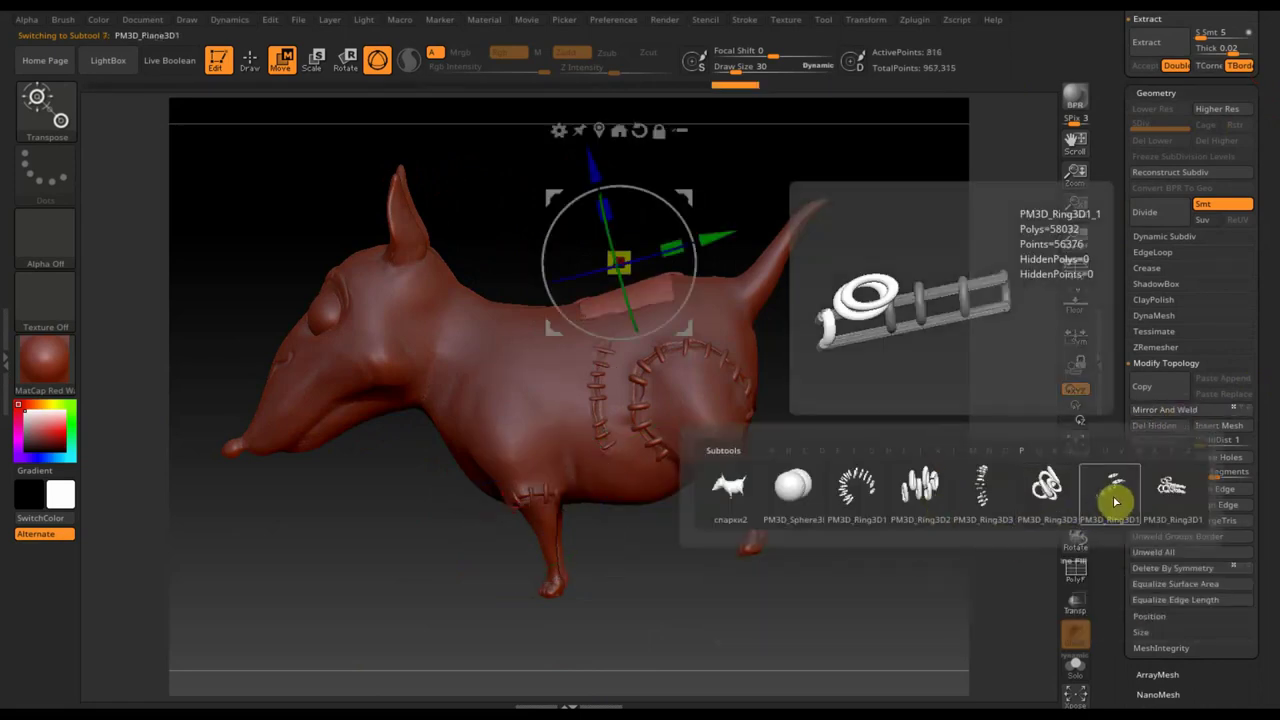
{"action": "left_click", "coordinate": [1113, 502]}
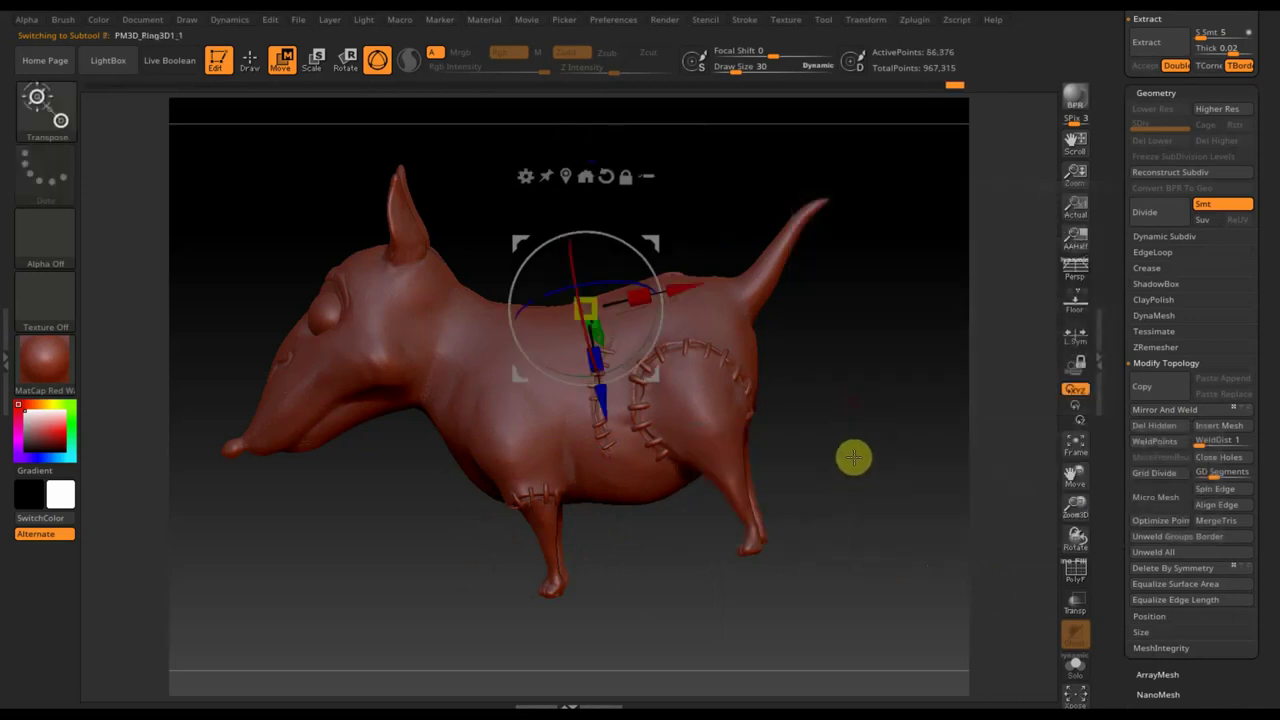
{"action": "left_click", "coordinate": [1182, 409]}
{"action": "mouse_move", "coordinate": [874, 502]}
{"action": "left_mouse_down"}
{"action": "mouse_move", "coordinate": [877, 629]}
{"action": "mouse_move", "coordinate": [889, 640]}
{"action": "mouse_move", "coordinate": [937, 577]}
{"action": "mouse_move", "coordinate": [917, 532]}
{"action": "mouse_move", "coordinate": [877, 497]}
{"action": "mouse_move", "coordinate": [959, 469]}
{"action": "left_mouse_up"}
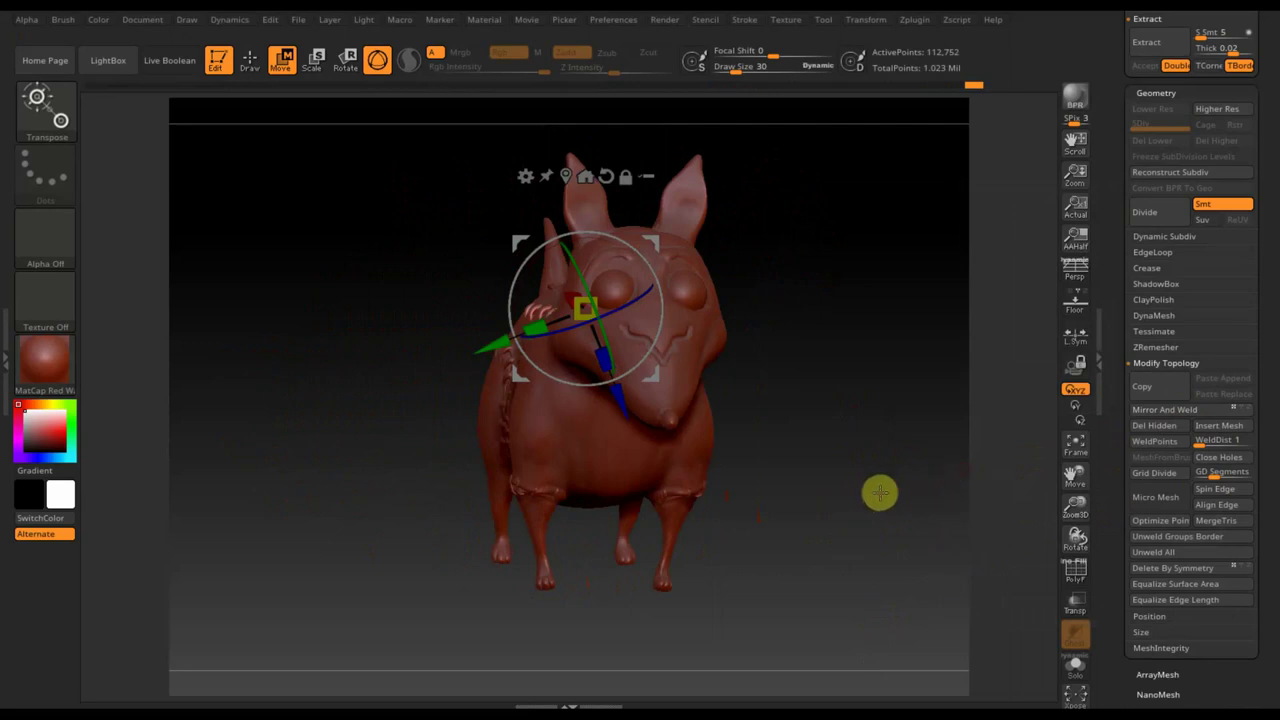
{"action": "left_click_drag", "start_coordinate": [880, 492], "coordinate": [882, 498]}
{"action": "left_click_drag", "start_coordinate": [805, 532], "coordinate": [894, 531]}
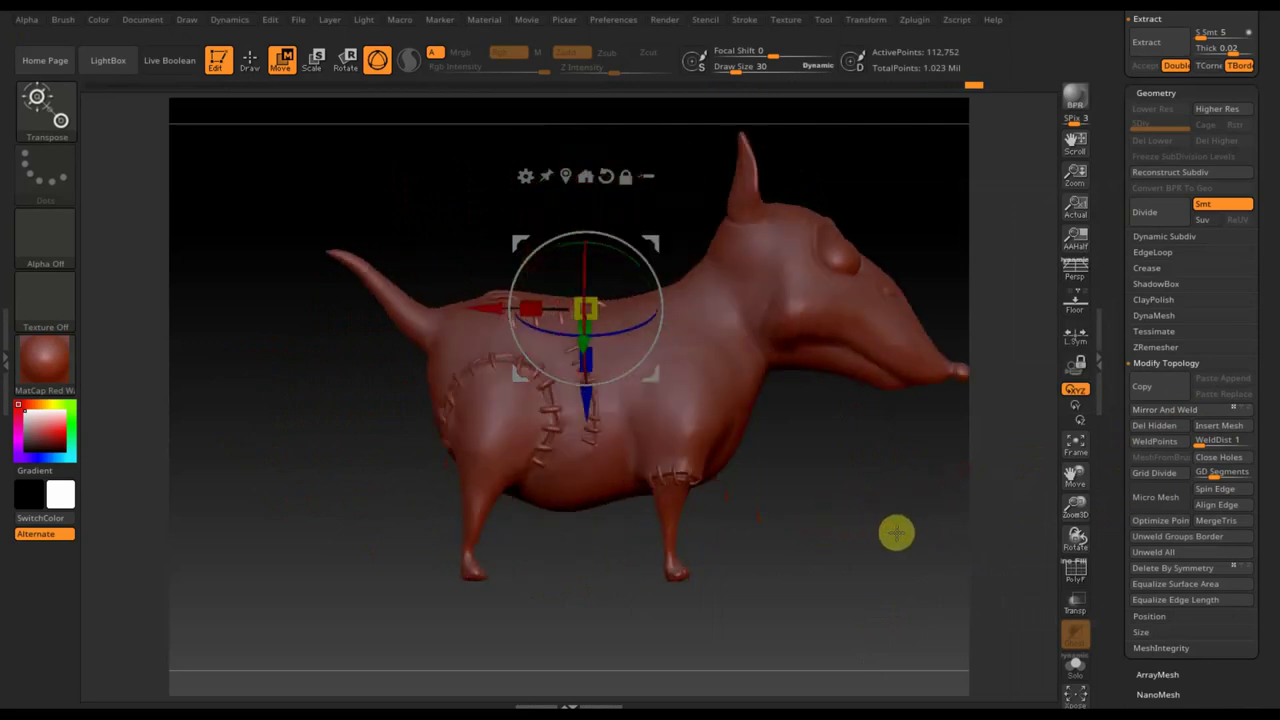
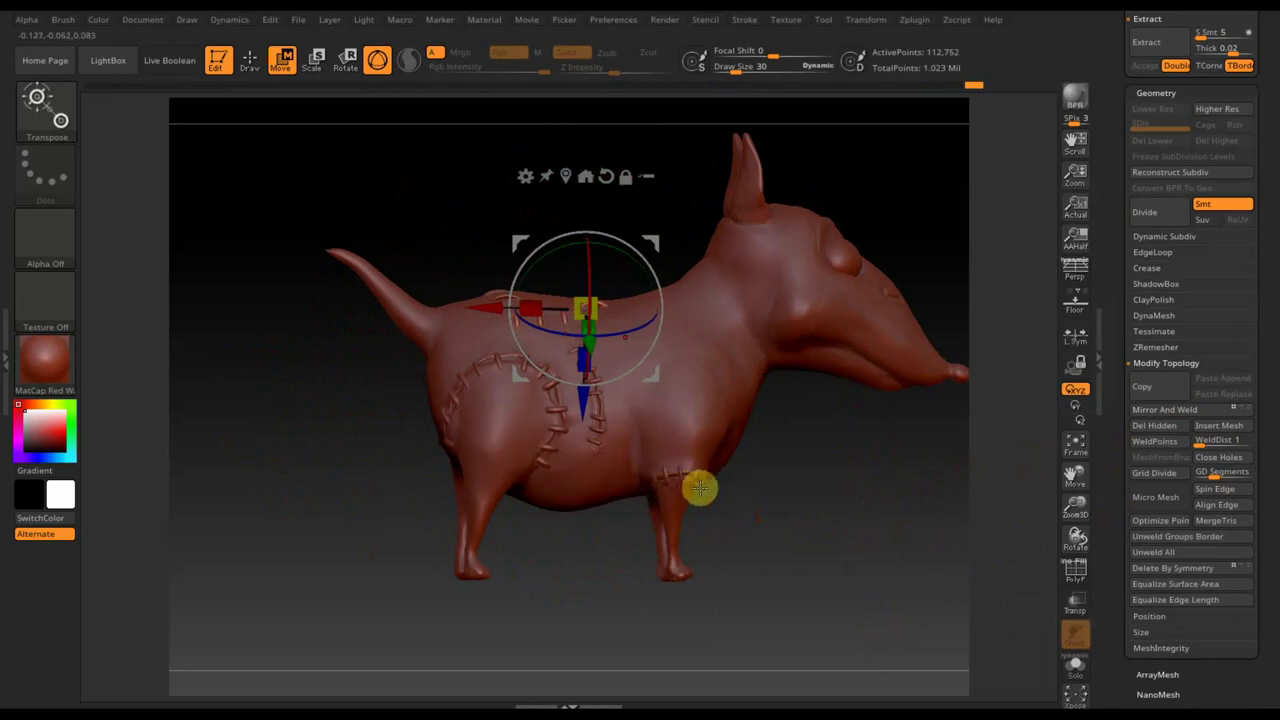
Turn the view to face the dog and make the dog's body the active subtool
{"action": "left_click_drag", "start_coordinate": [834, 494], "coordinate": [677, 494]}
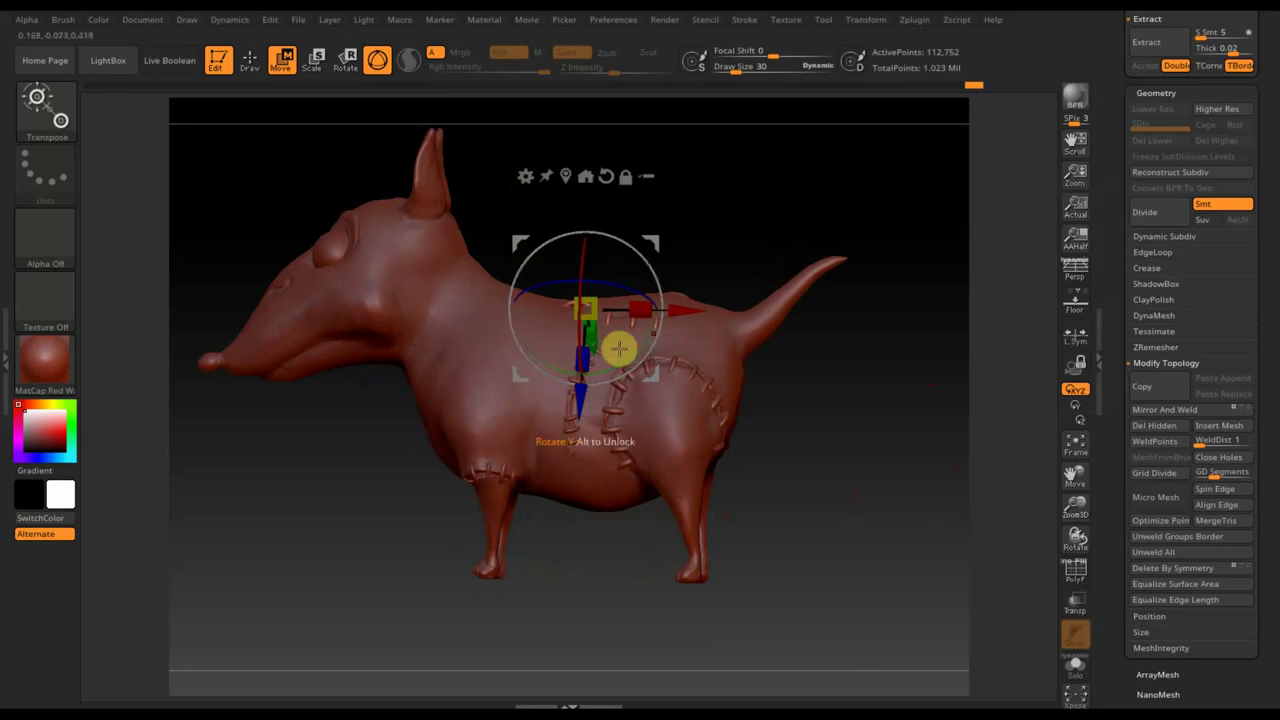
{"action": "left_click_drag", "start_coordinate": [830, 462], "coordinate": [873, 476]}
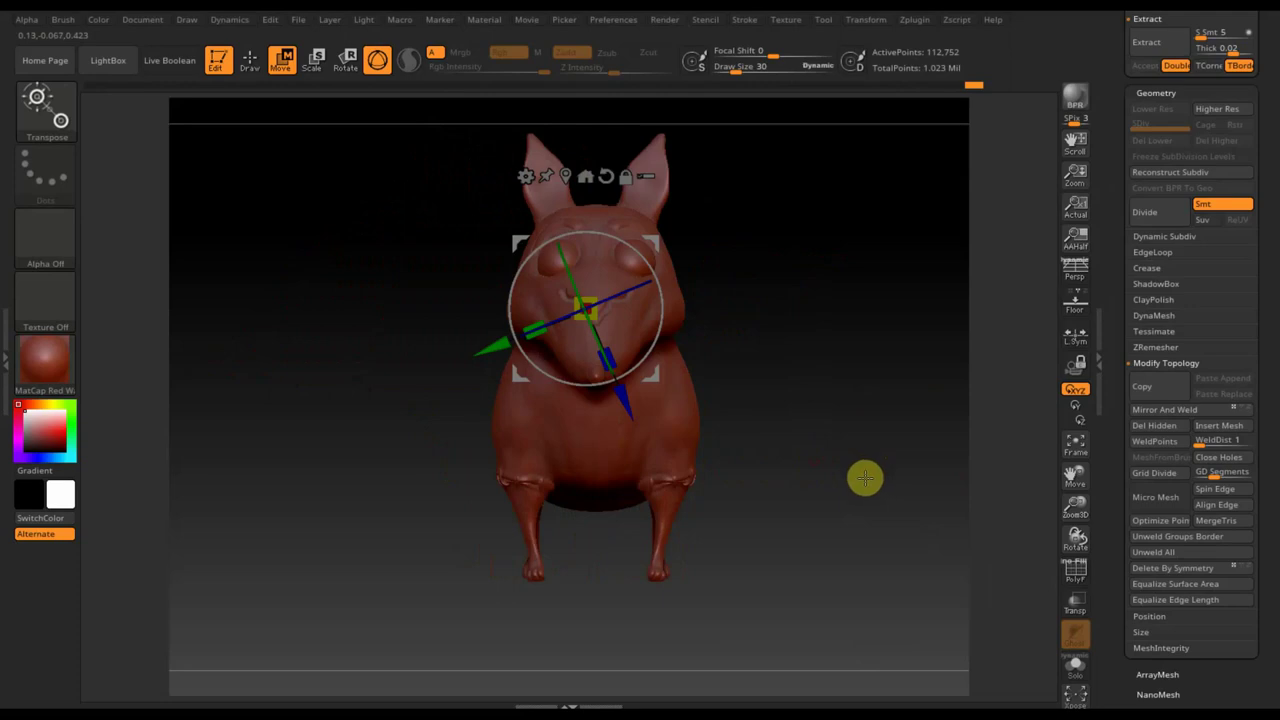
{"action": "left_click_drag", "start_coordinate": [872, 469], "coordinate": [886, 534]}
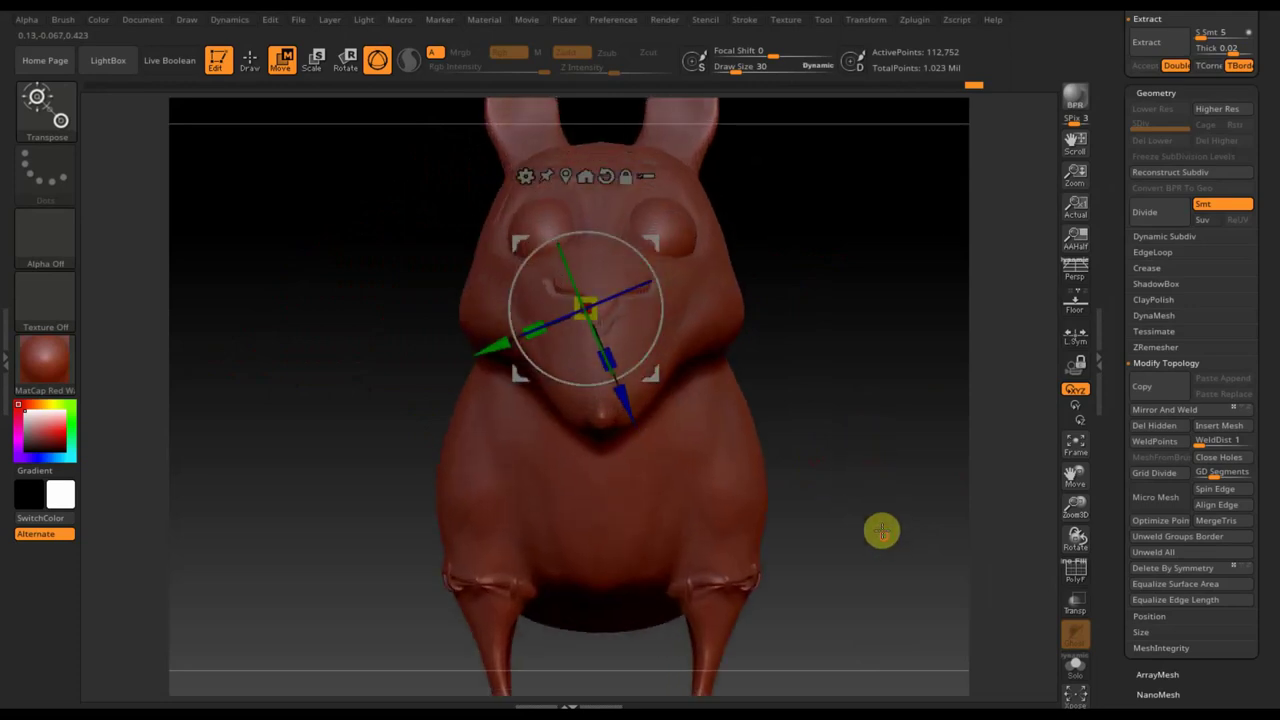
{"action": "key", "text": "n"}
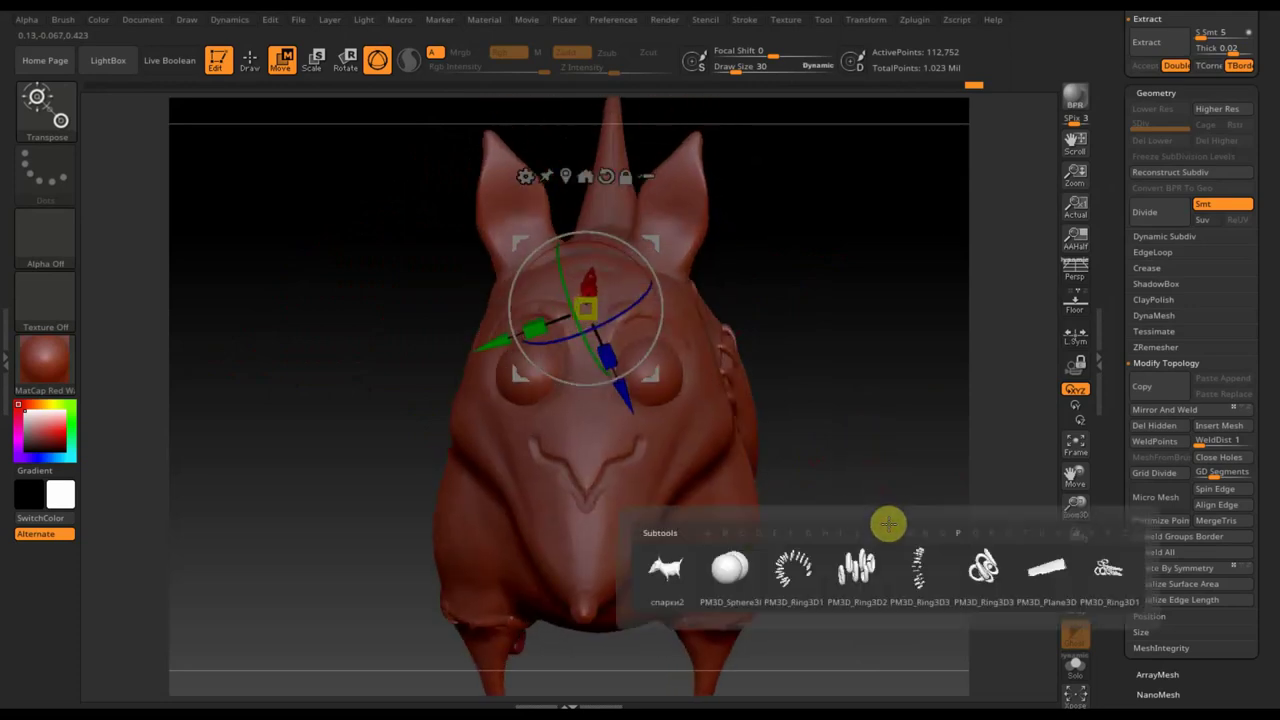
{"action": "left_click", "coordinate": [666, 571]}
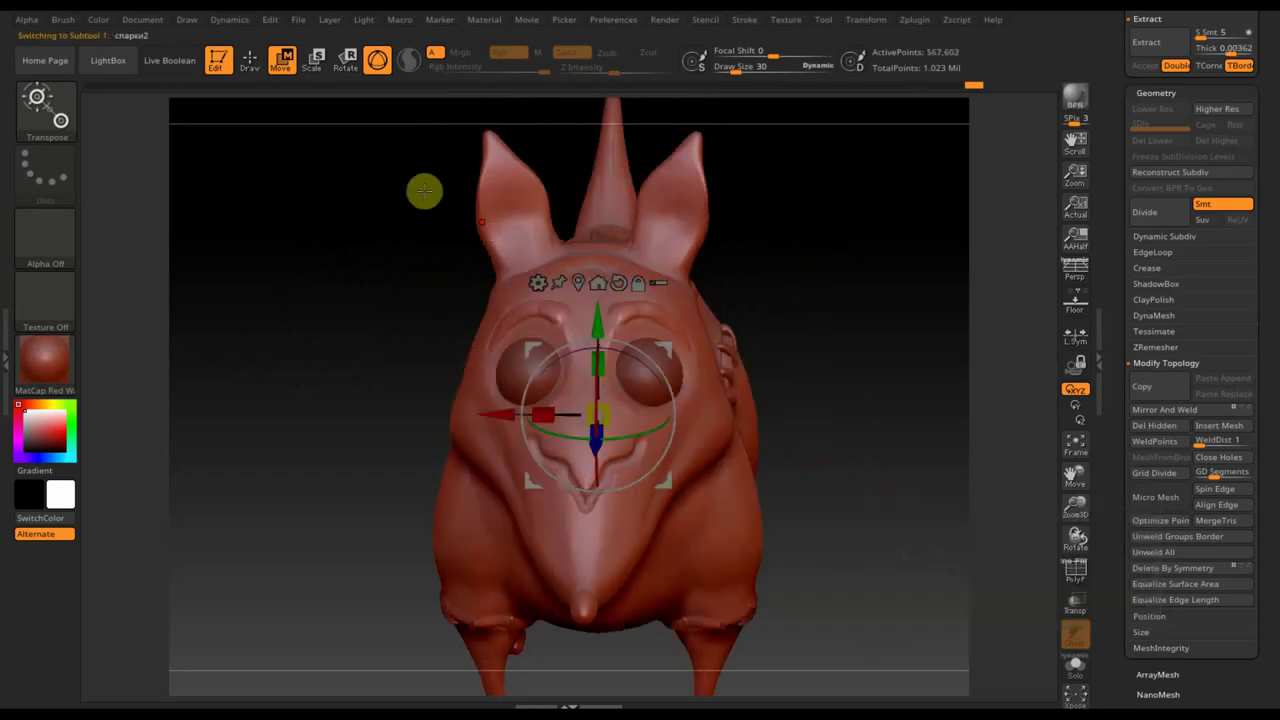
With Draw on, Shift-smooth away the lower part of the V-shaped crease on the snout
{"action": "left_click", "coordinate": [250, 60]}
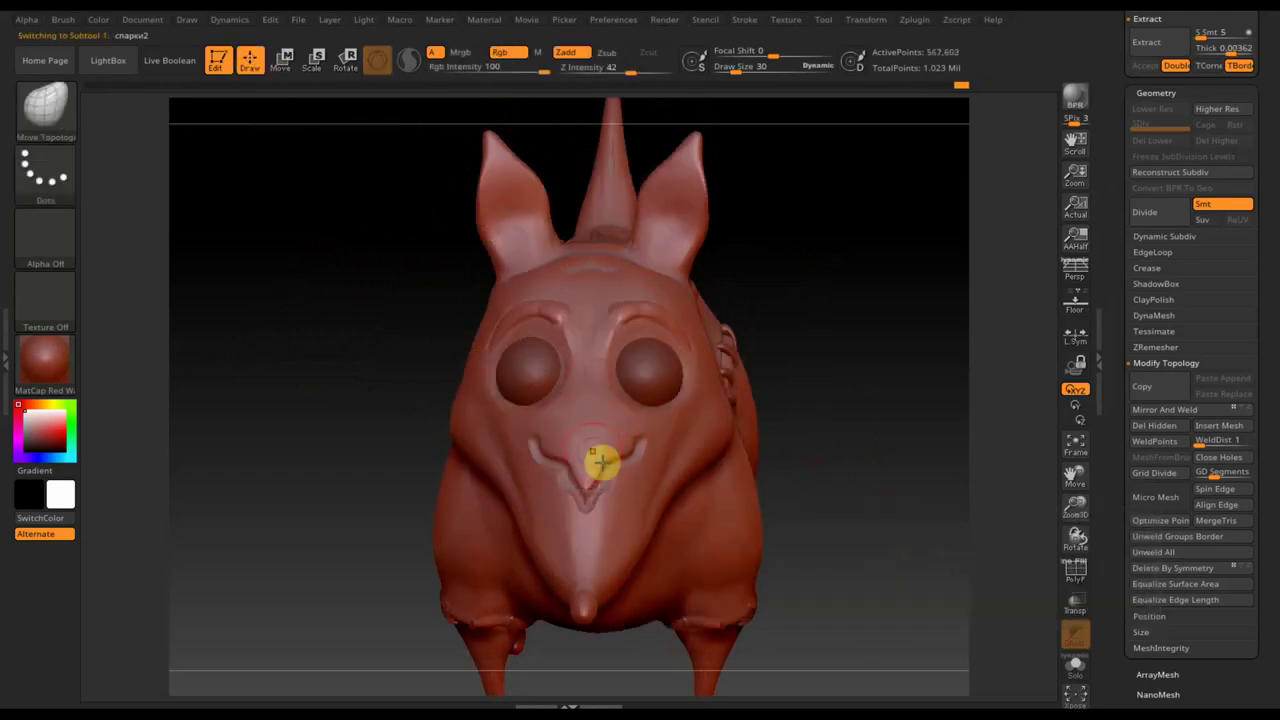
{"action": "key", "text": "shift"}
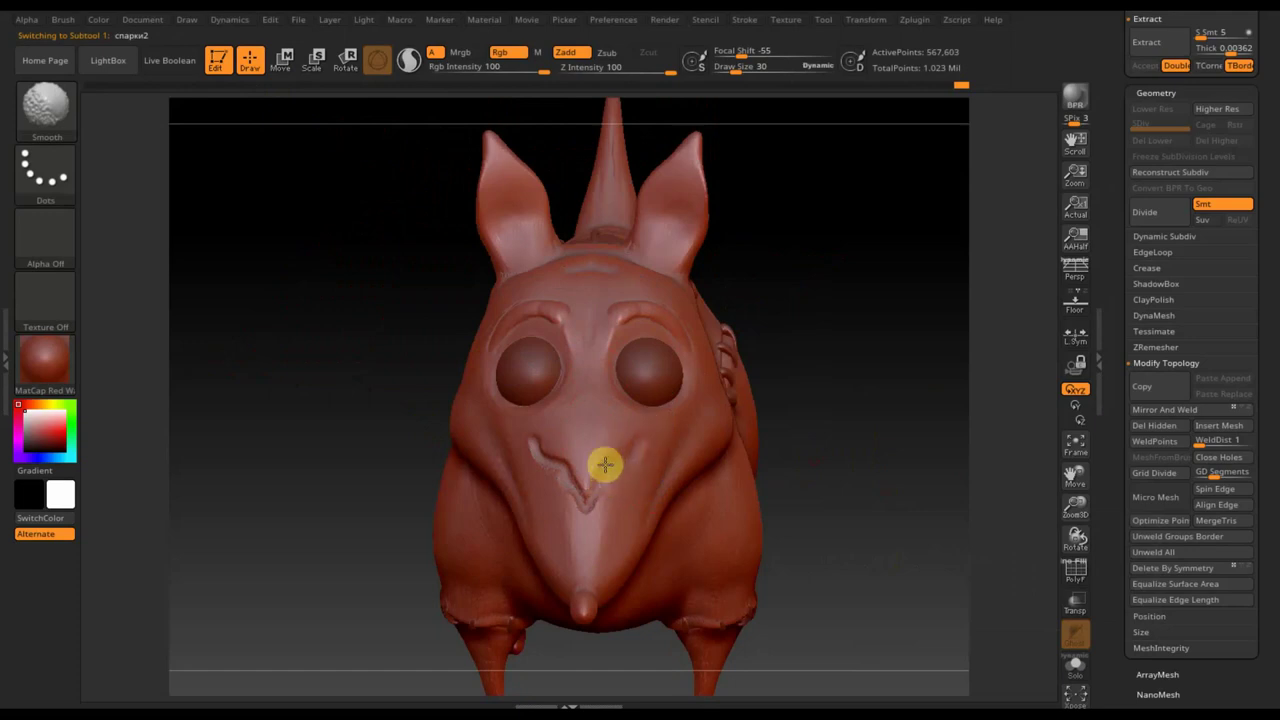
{"action": "left_click_drag", "start_coordinate": [605, 464], "coordinate": [602, 453], "text": "shift"}
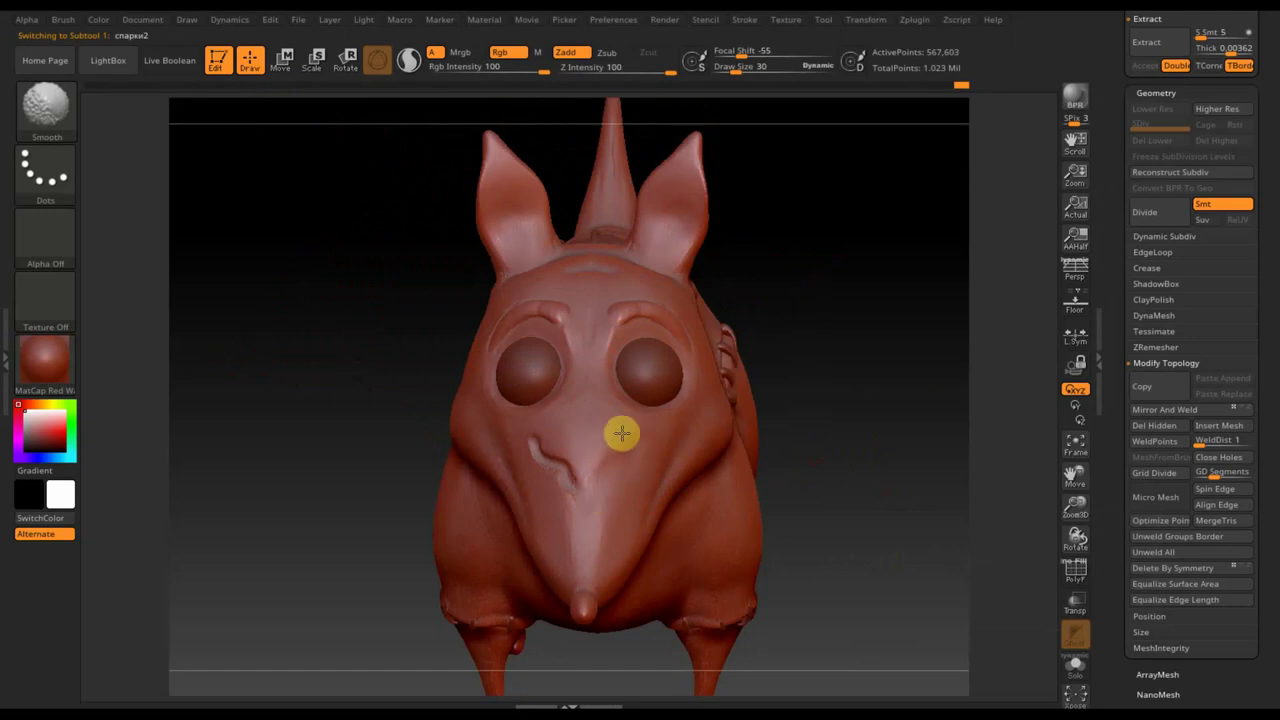
{"action": "mouse_move", "coordinate": [877, 434]}
{"action": "left_mouse_down"}
{"action": "mouse_move", "coordinate": [905, 423]}
{"action": "mouse_move", "coordinate": [857, 451]}
{"action": "mouse_move", "coordinate": [877, 474]}
{"action": "mouse_move", "coordinate": [902, 474]}
{"action": "mouse_move", "coordinate": [866, 477]}
{"action": "mouse_move", "coordinate": [903, 466]}
{"action": "mouse_move", "coordinate": [871, 380]}
{"action": "mouse_move", "coordinate": [820, 440]}
{"action": "mouse_move", "coordinate": [850, 348]}
{"action": "left_mouse_up"}
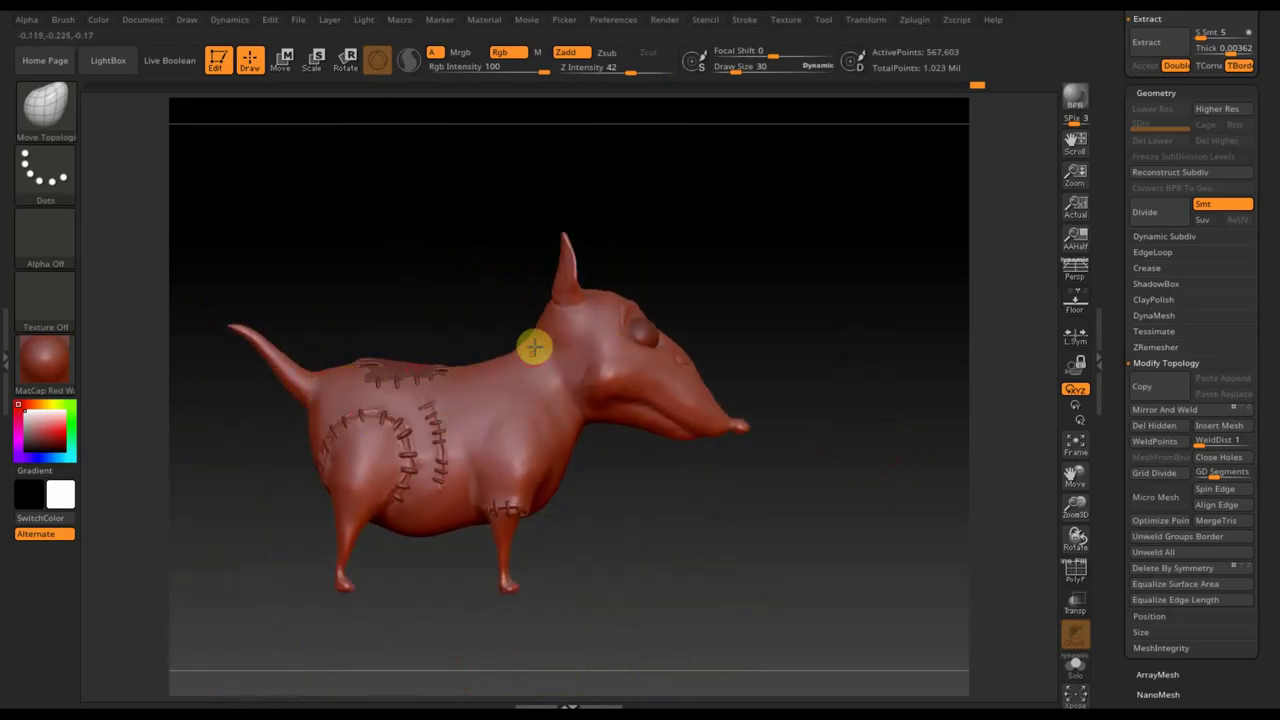
Append a Cylinder3D subtool, select it, frame it in view and activate Move
{"action": "left_click", "coordinate": [1160, 93]}
{"action": "scroll", "coordinate": [1266, 277], "scroll_direction": "up", "scroll_amount": 5}
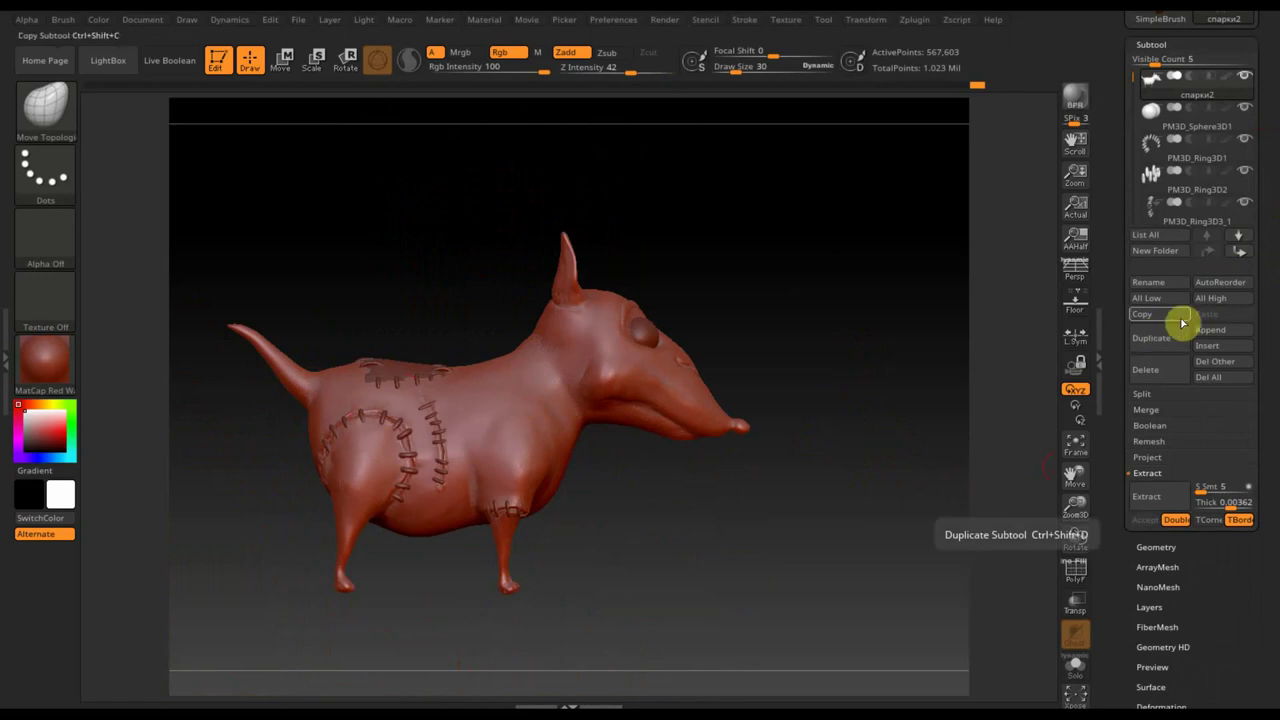
{"action": "left_click", "coordinate": [1210, 329]}
{"action": "mouse_move", "coordinate": [890, 418]}
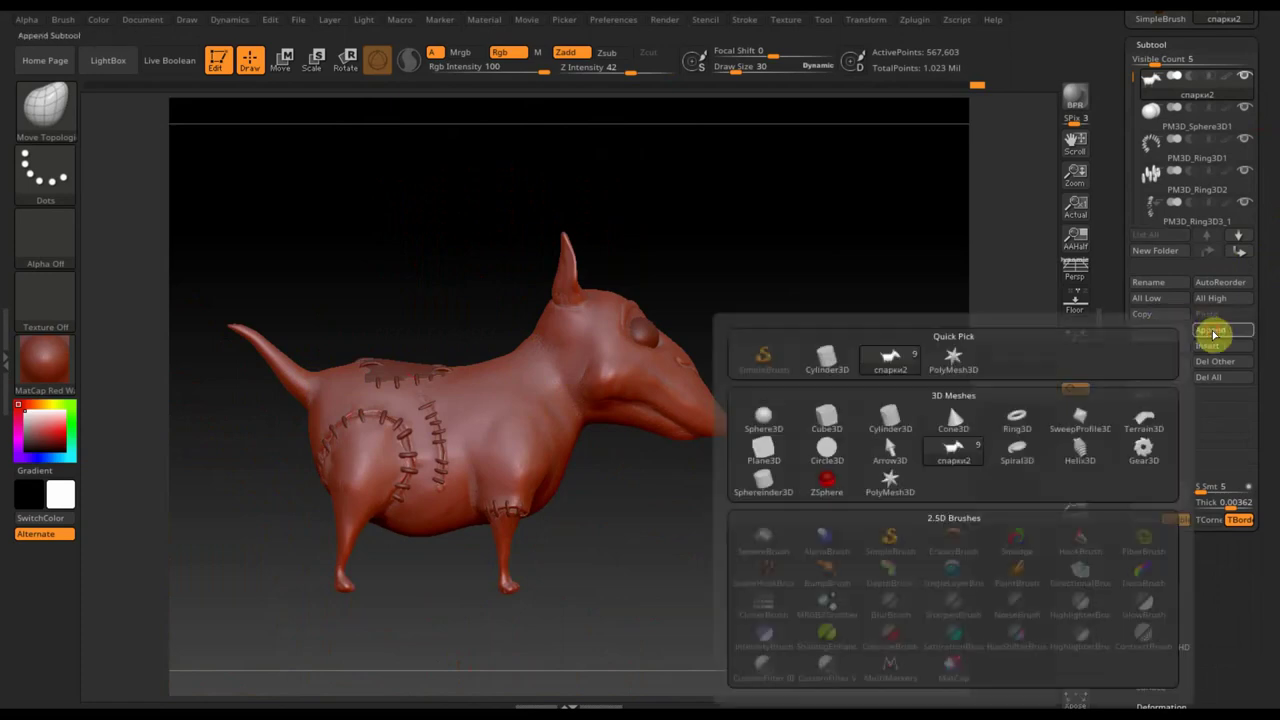
{"action": "left_click", "coordinate": [893, 428]}
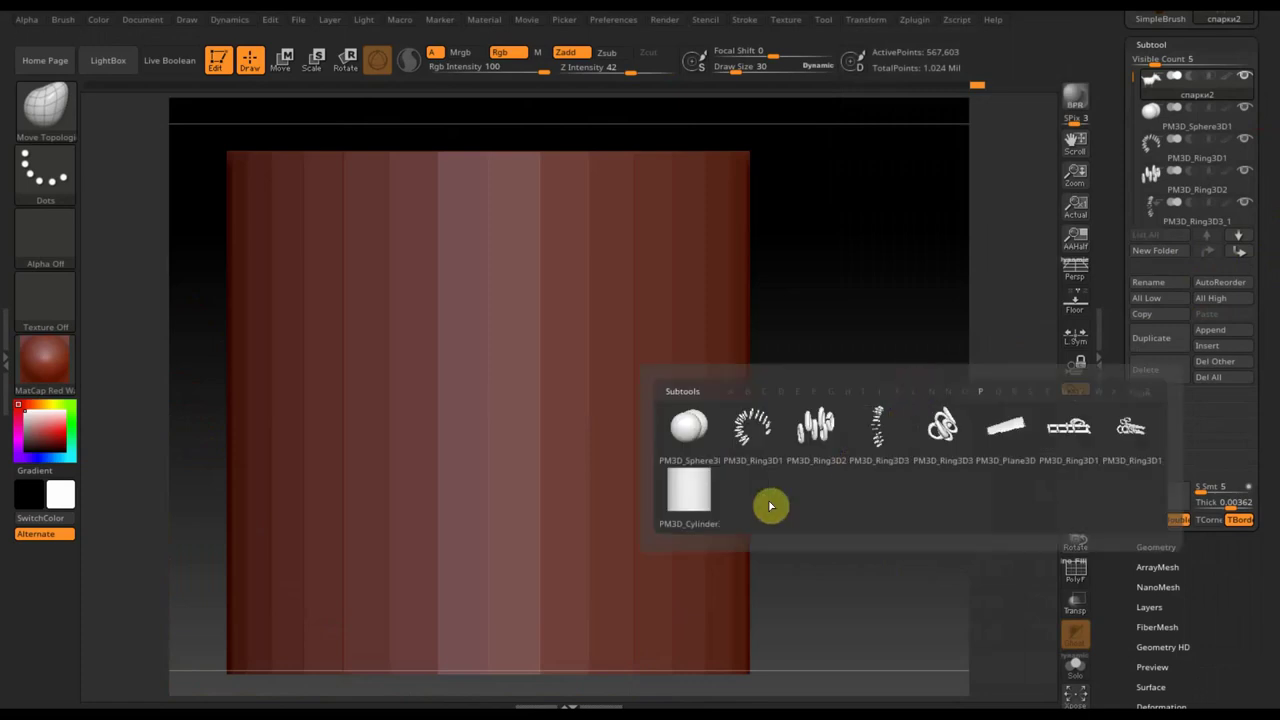
{"action": "left_click", "coordinate": [702, 500]}
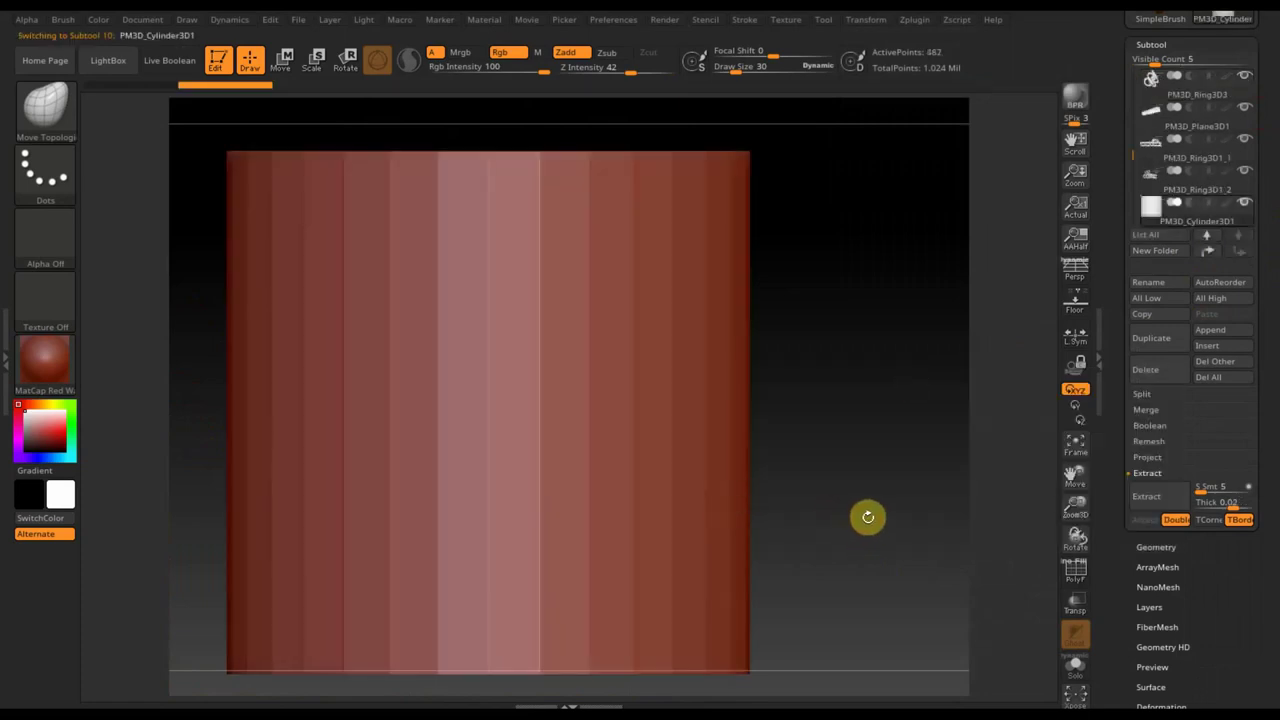
{"action": "left_click", "coordinate": [1077, 447]}
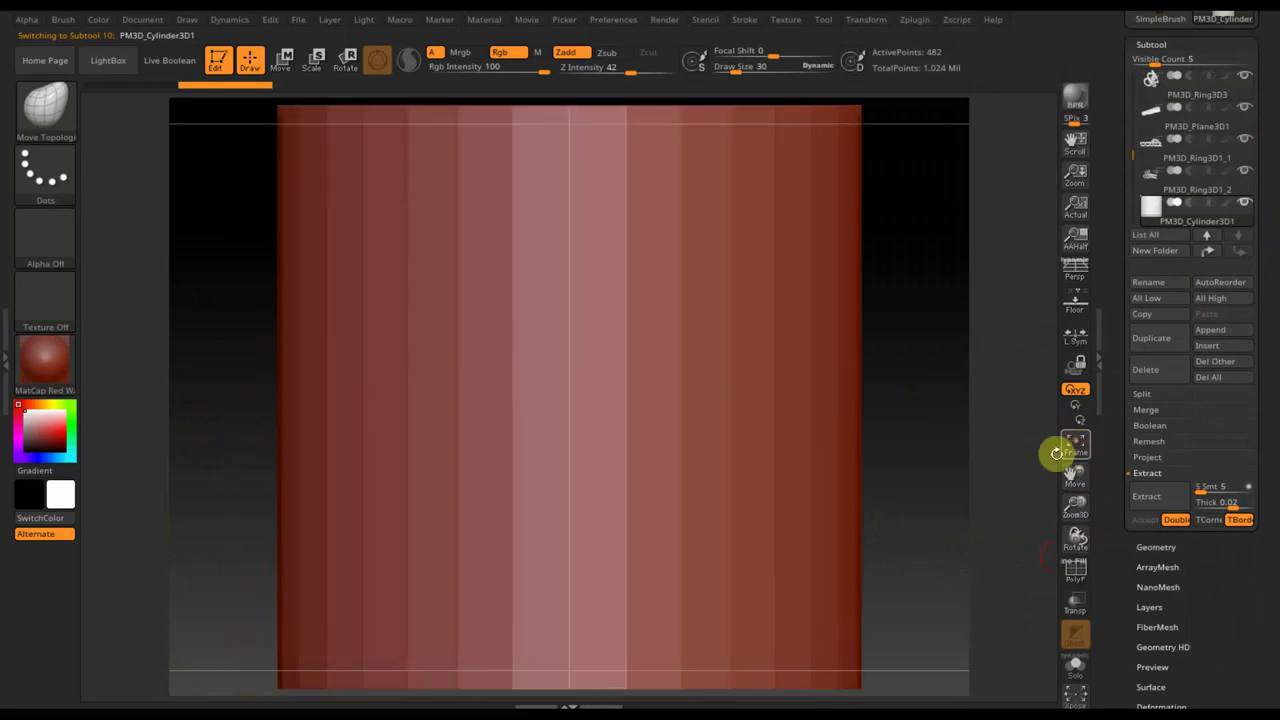
{"action": "left_click", "coordinate": [283, 62]}
Squash the cylinder into a thin, smaller band tilted about 42 degrees around the neck
{"action": "mouse_move", "coordinate": [569, 342]}
{"action": "left_mouse_down"}
{"action": "mouse_move", "coordinate": [582, 525]}
{"action": "mouse_move", "coordinate": [571, 634]}
{"action": "left_mouse_up"}
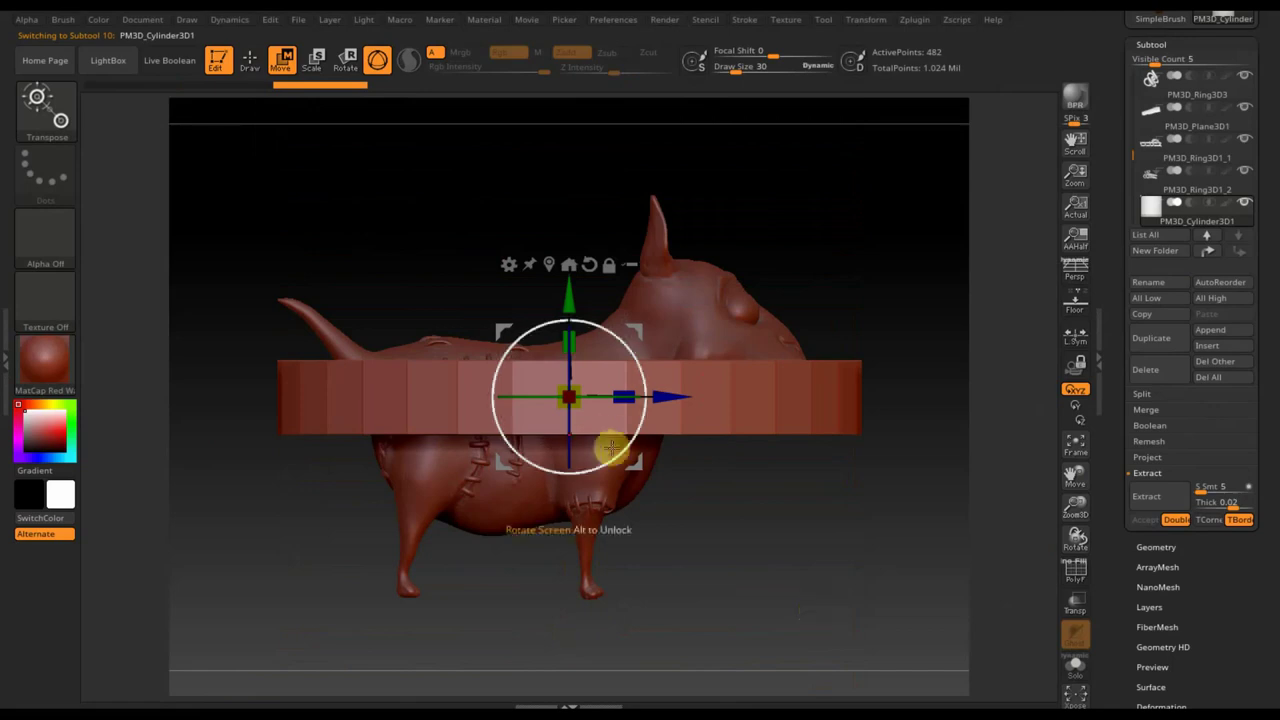
{"action": "left_click_drag", "start_coordinate": [574, 405], "coordinate": [366, 288]}
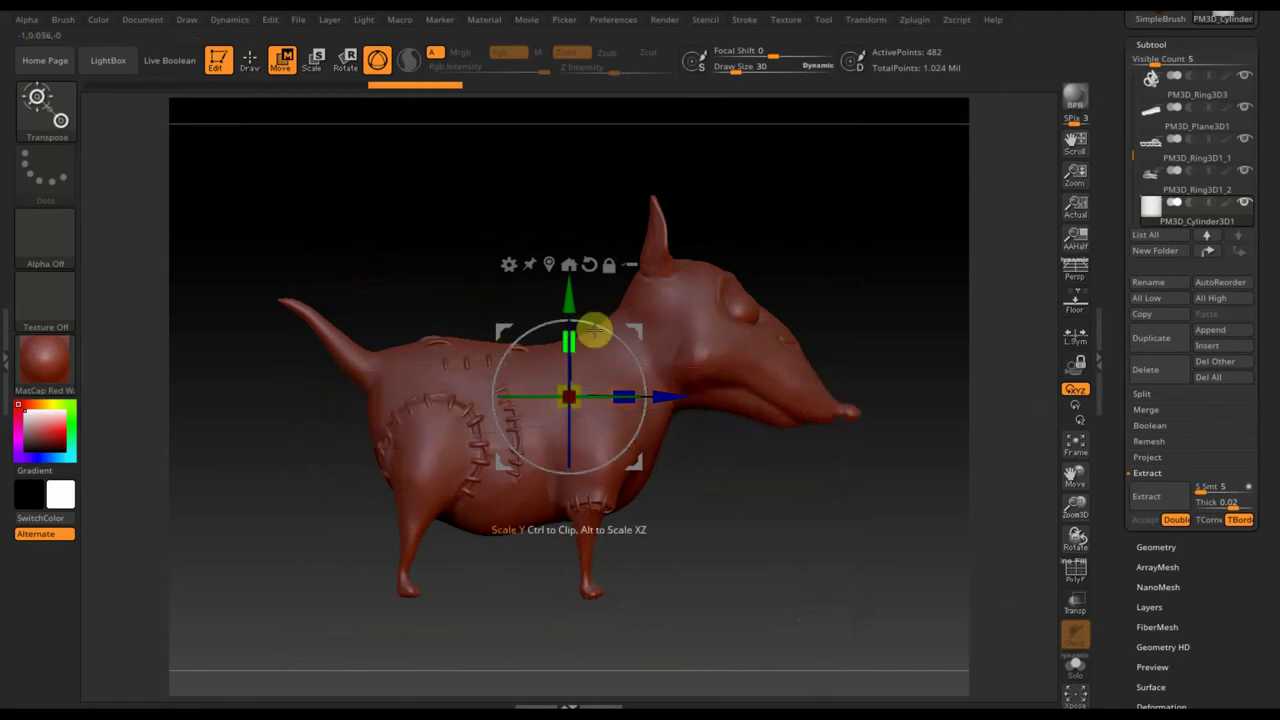
{"action": "left_click_drag", "start_coordinate": [606, 334], "coordinate": [634, 394]}
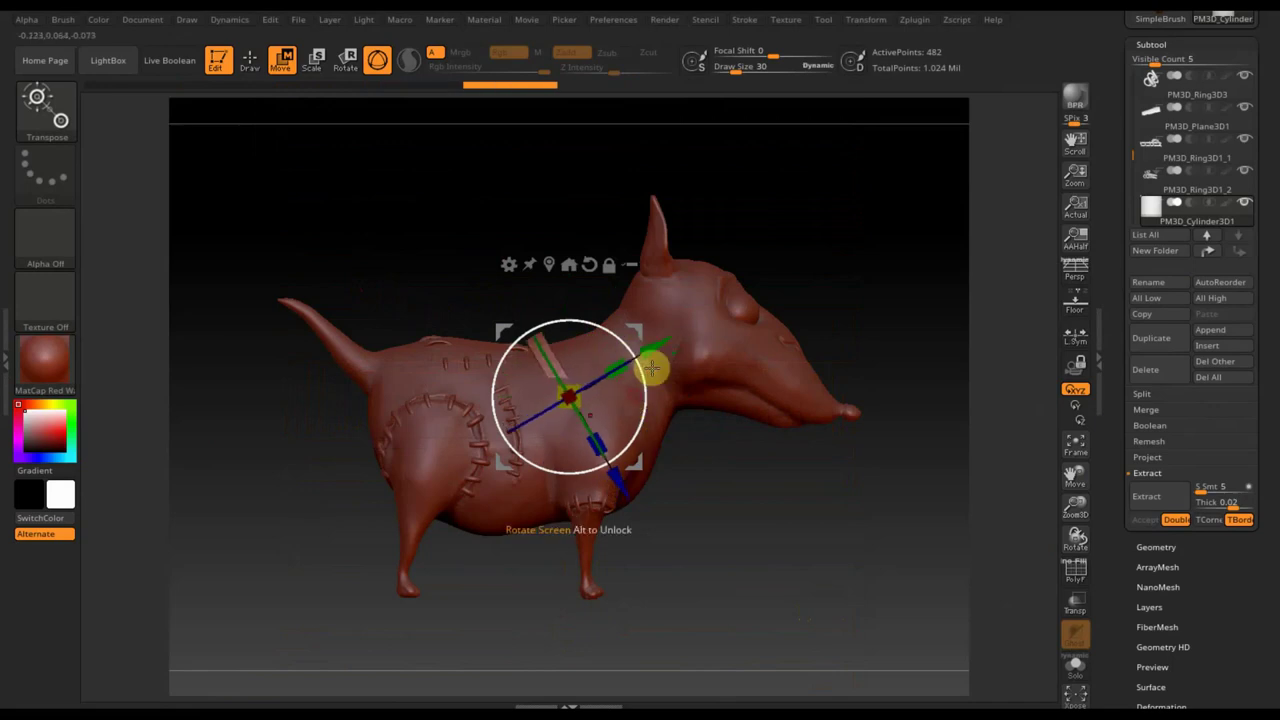
{"action": "left_click_drag", "start_coordinate": [640, 334], "coordinate": [717, 316]}
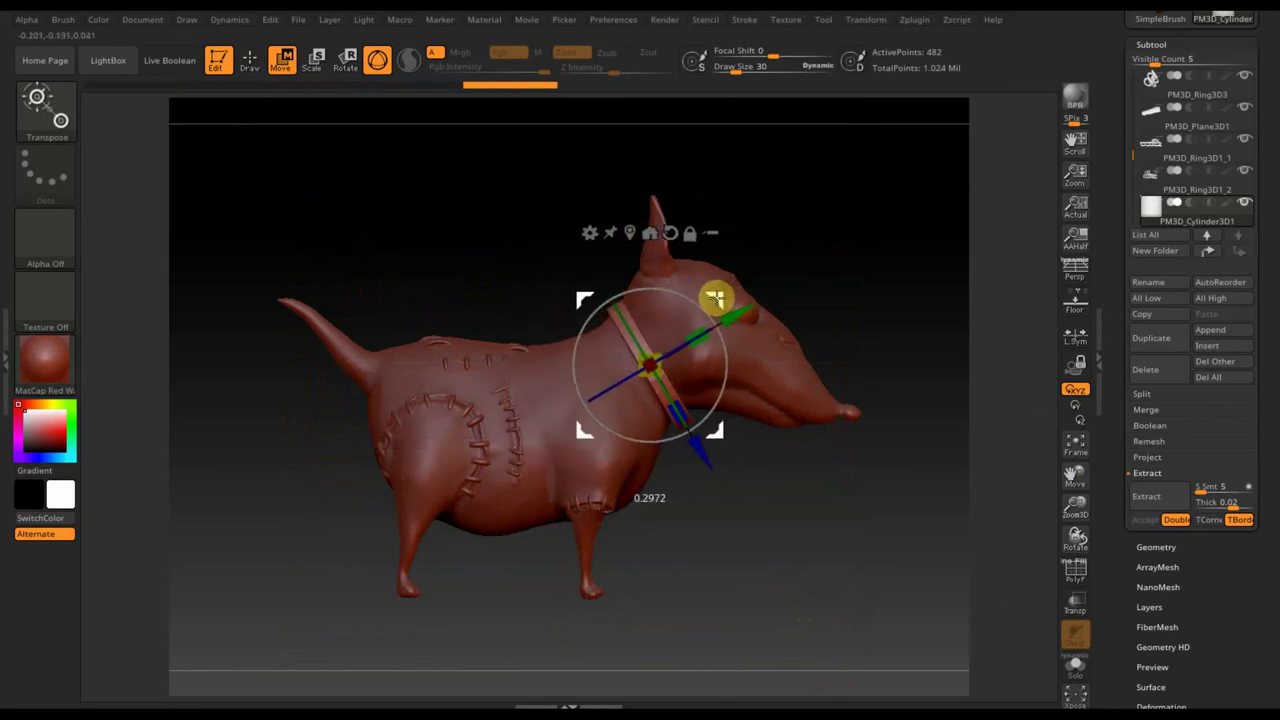
Fine-tune the collar's tilt to match the neck and nudge it slightly down
{"action": "left_click_drag", "start_coordinate": [814, 466], "coordinate": [720, 508]}
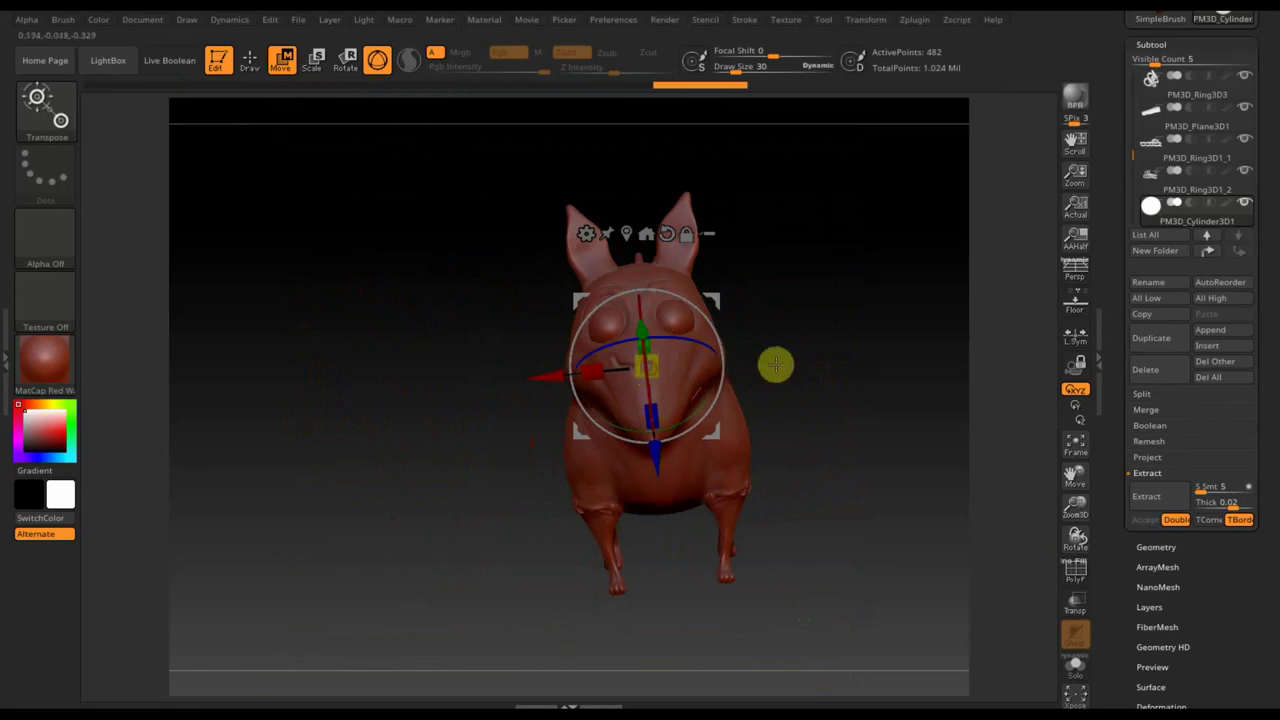
{"action": "mouse_move", "coordinate": [821, 359]}
{"action": "left_mouse_down"}
{"action": "mouse_move", "coordinate": [875, 326]}
{"action": "mouse_move", "coordinate": [906, 328]}
{"action": "left_mouse_up"}
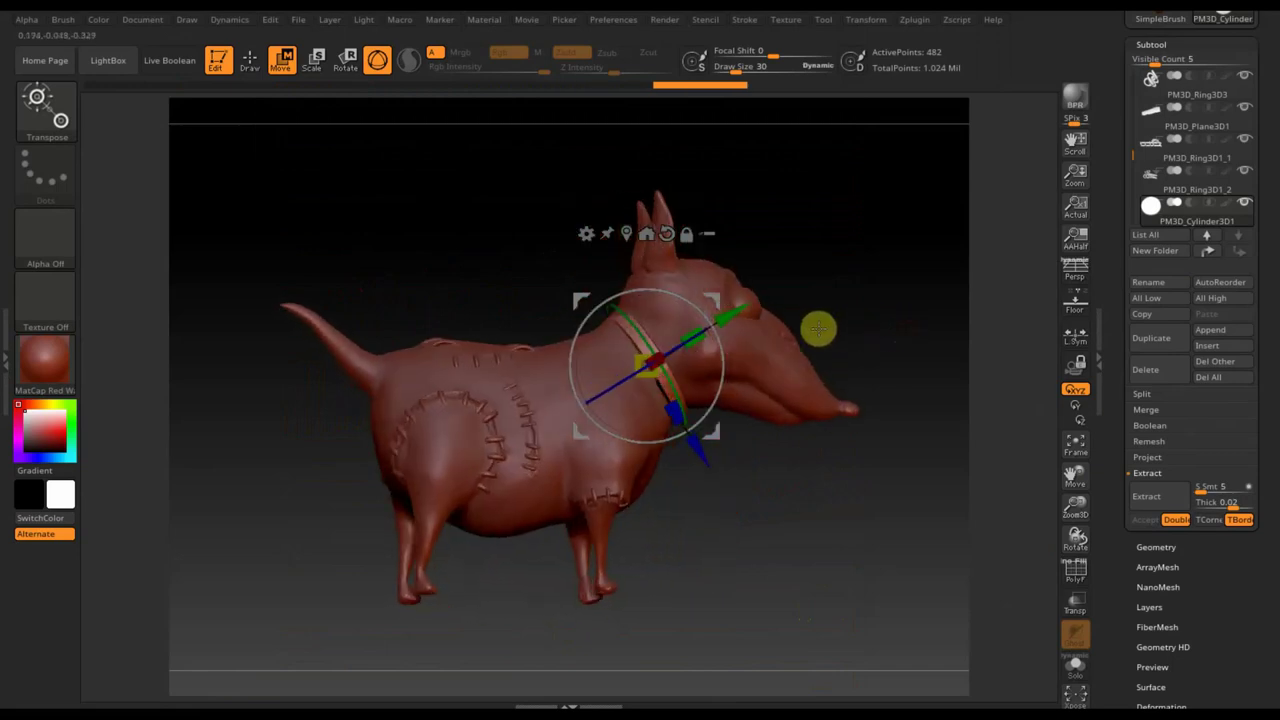
{"action": "left_click_drag", "start_coordinate": [694, 306], "coordinate": [691, 307]}
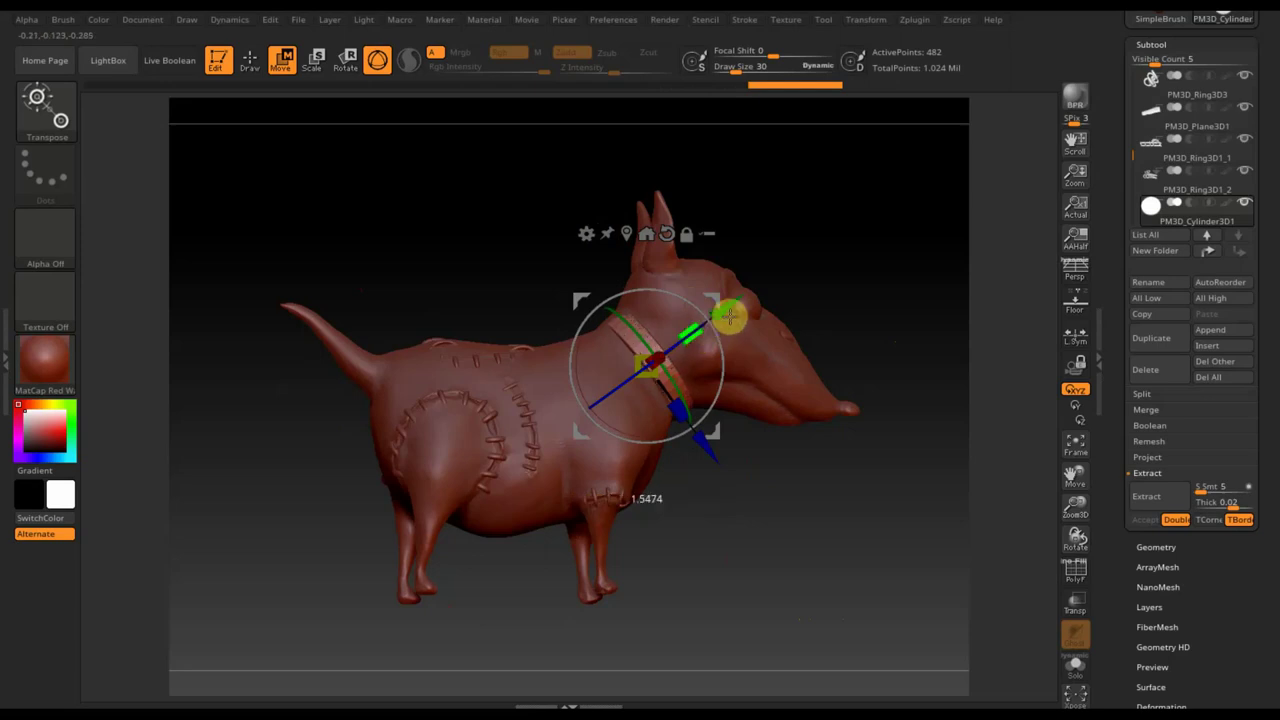
{"action": "left_click_drag", "start_coordinate": [791, 308], "coordinate": [866, 303]}
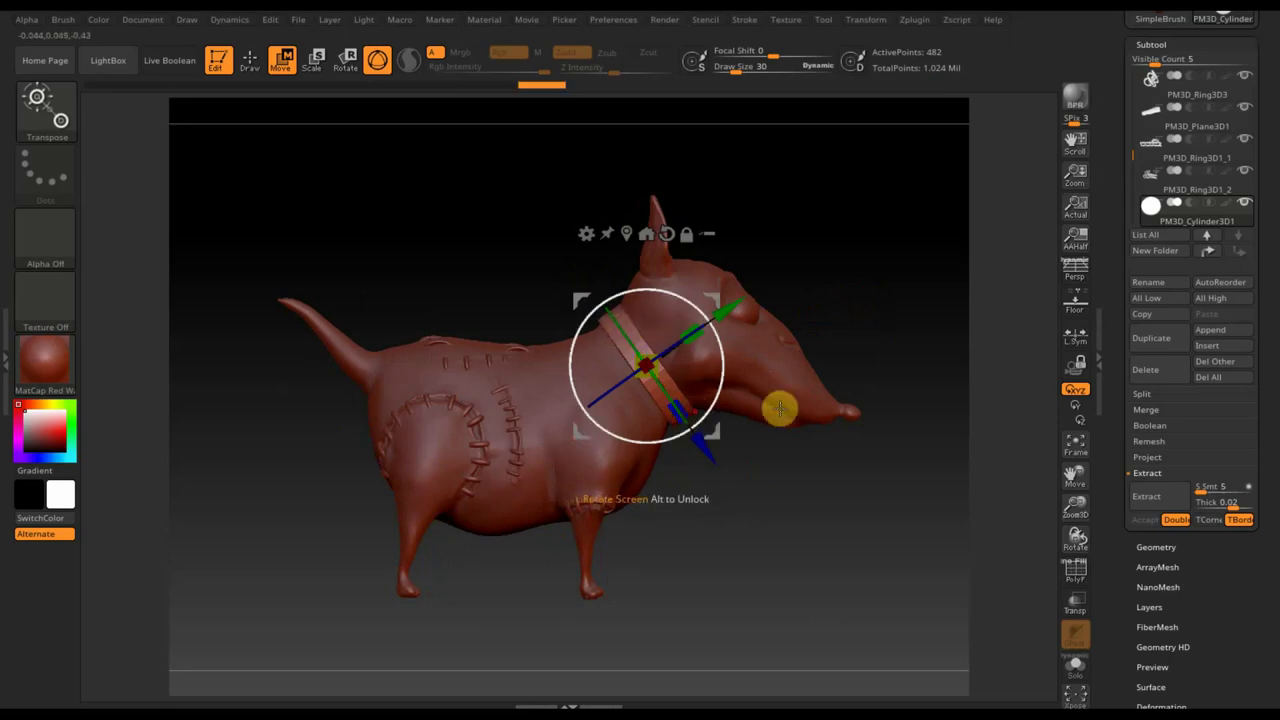
{"action": "mouse_move", "coordinate": [777, 406]}
{"action": "left_mouse_down"}
{"action": "mouse_move", "coordinate": [774, 460]}
{"action": "mouse_move", "coordinate": [726, 489]}
{"action": "mouse_move", "coordinate": [763, 549]}
{"action": "mouse_move", "coordinate": [747, 570]}
{"action": "left_mouse_up"}
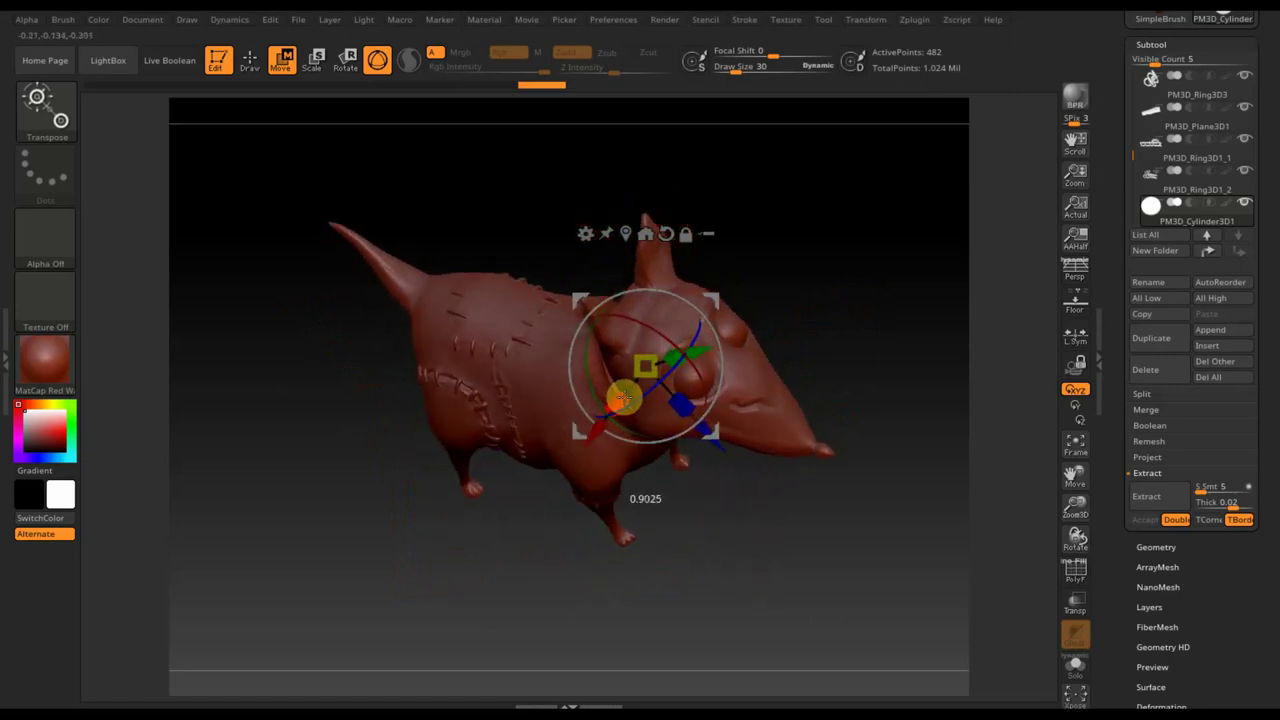
{"action": "mouse_move", "coordinate": [731, 520]}
{"action": "left_mouse_down"}
{"action": "mouse_move", "coordinate": [769, 460]}
{"action": "mouse_move", "coordinate": [767, 417]}
{"action": "mouse_move", "coordinate": [740, 363]}
{"action": "left_mouse_up"}
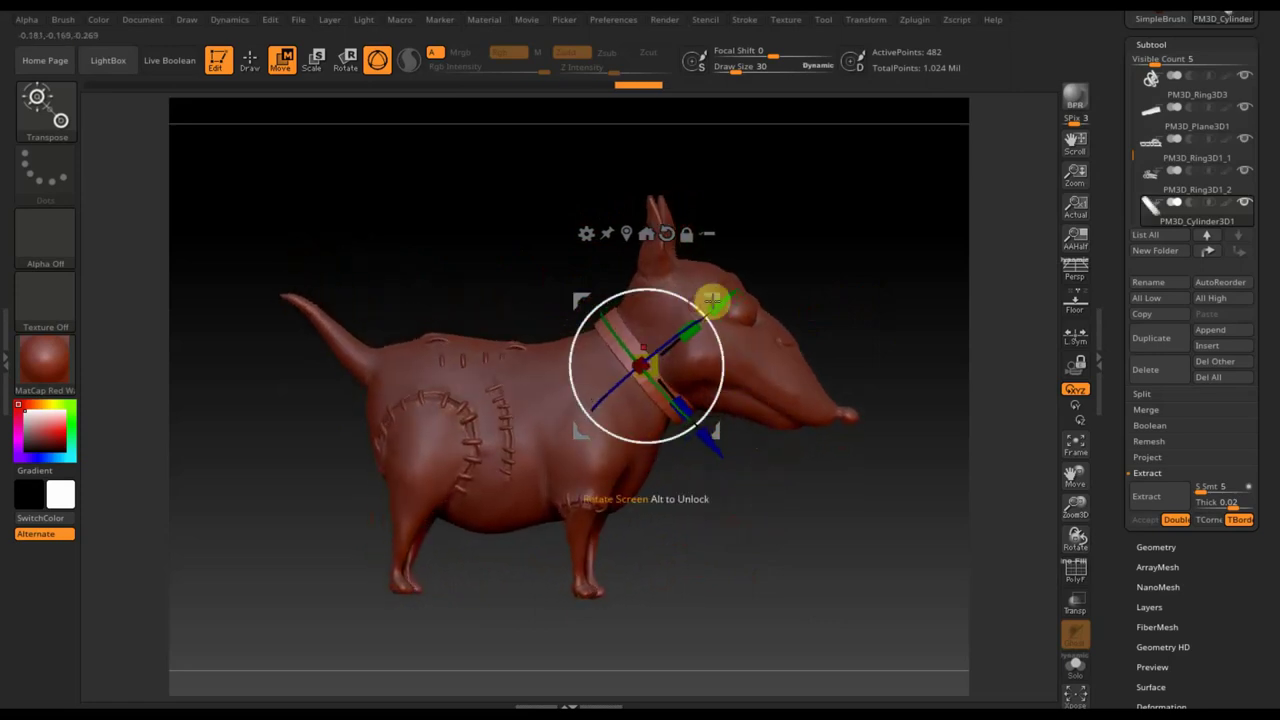
{"action": "left_click_drag", "start_coordinate": [710, 296], "coordinate": [704, 299]}
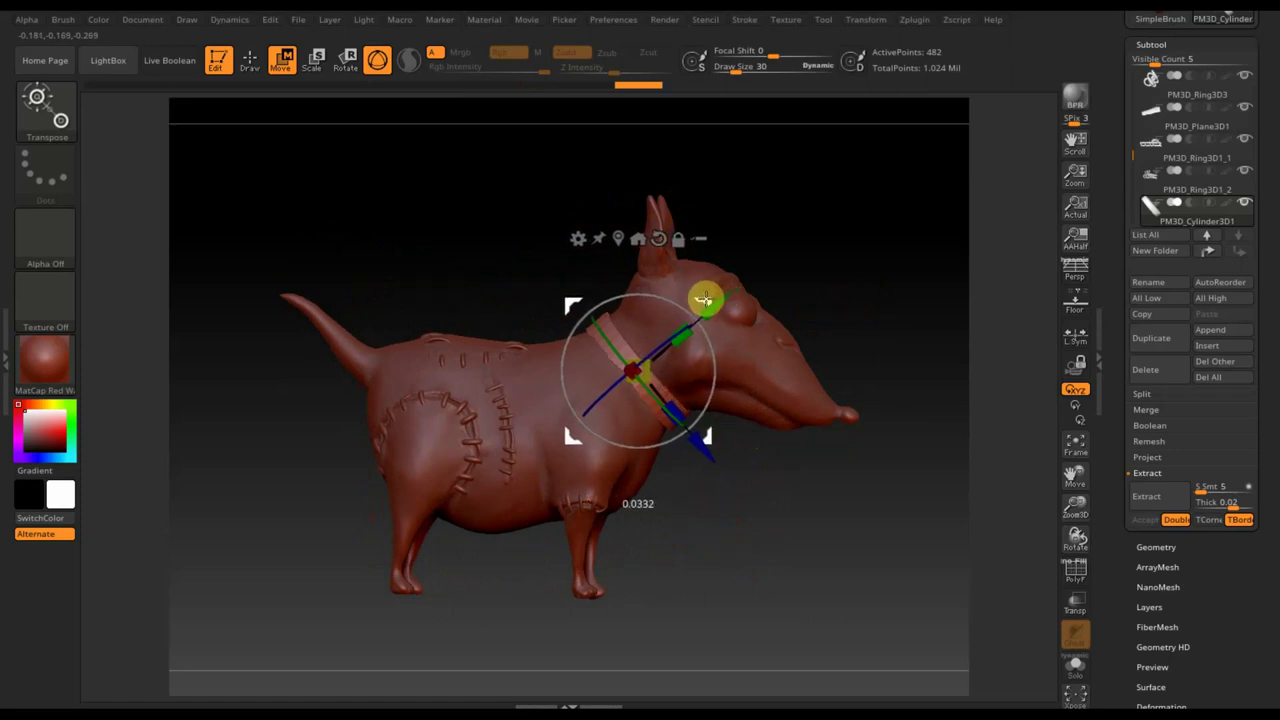
{"action": "mouse_move", "coordinate": [864, 497]}
{"action": "left_mouse_down"}
{"action": "mouse_move", "coordinate": [803, 497]}
{"action": "mouse_move", "coordinate": [731, 406]}
{"action": "mouse_move", "coordinate": [689, 431]}
{"action": "mouse_move", "coordinate": [723, 491]}
{"action": "mouse_move", "coordinate": [752, 503]}
{"action": "left_mouse_up"}
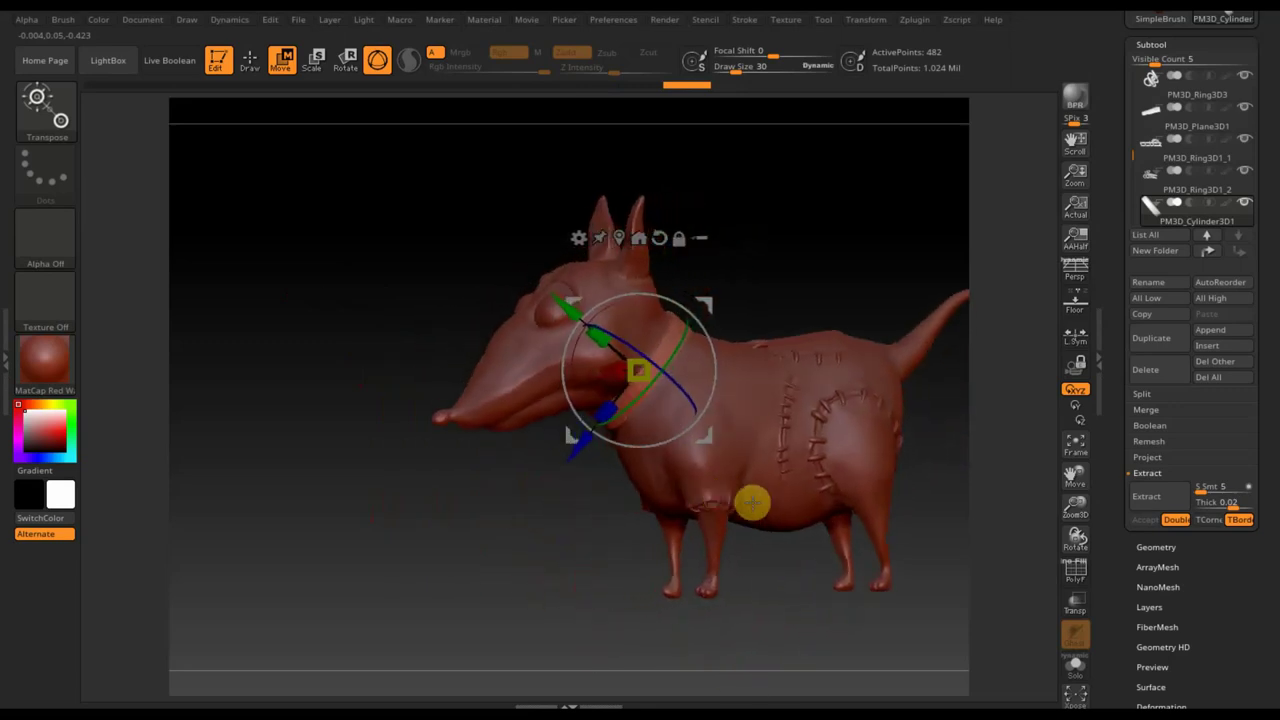
DynaMesh the collar ring from Tool > Geometry > DynaMesh
{"action": "left_click", "coordinate": [1152, 547]}
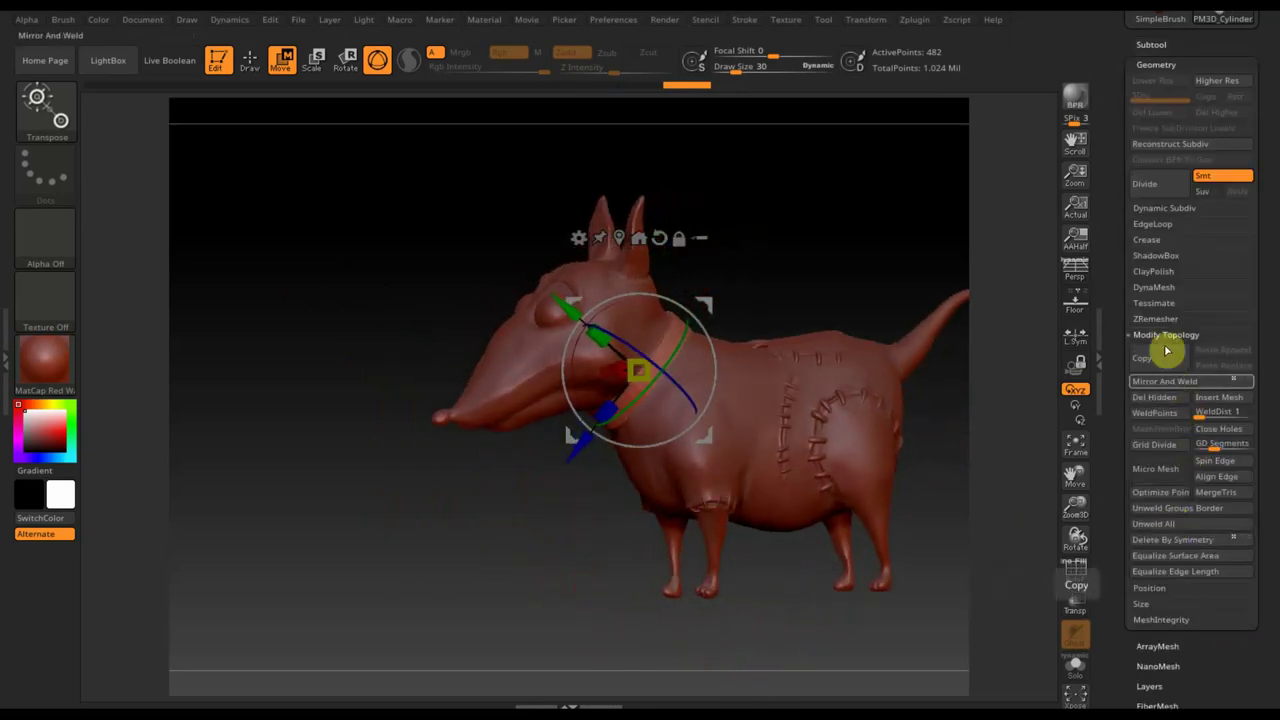
{"action": "left_click", "coordinate": [1155, 287]}
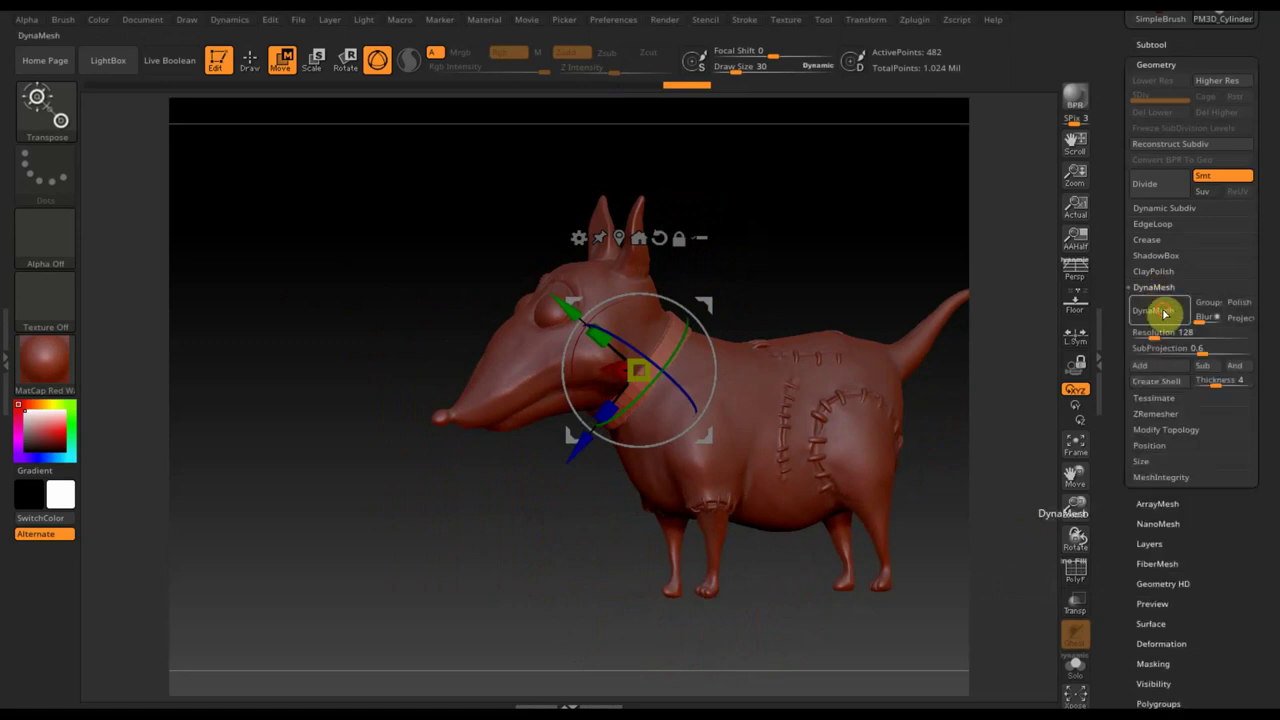
{"action": "left_click", "coordinate": [1163, 314]}
{"action": "left_click", "coordinate": [1180, 522]}
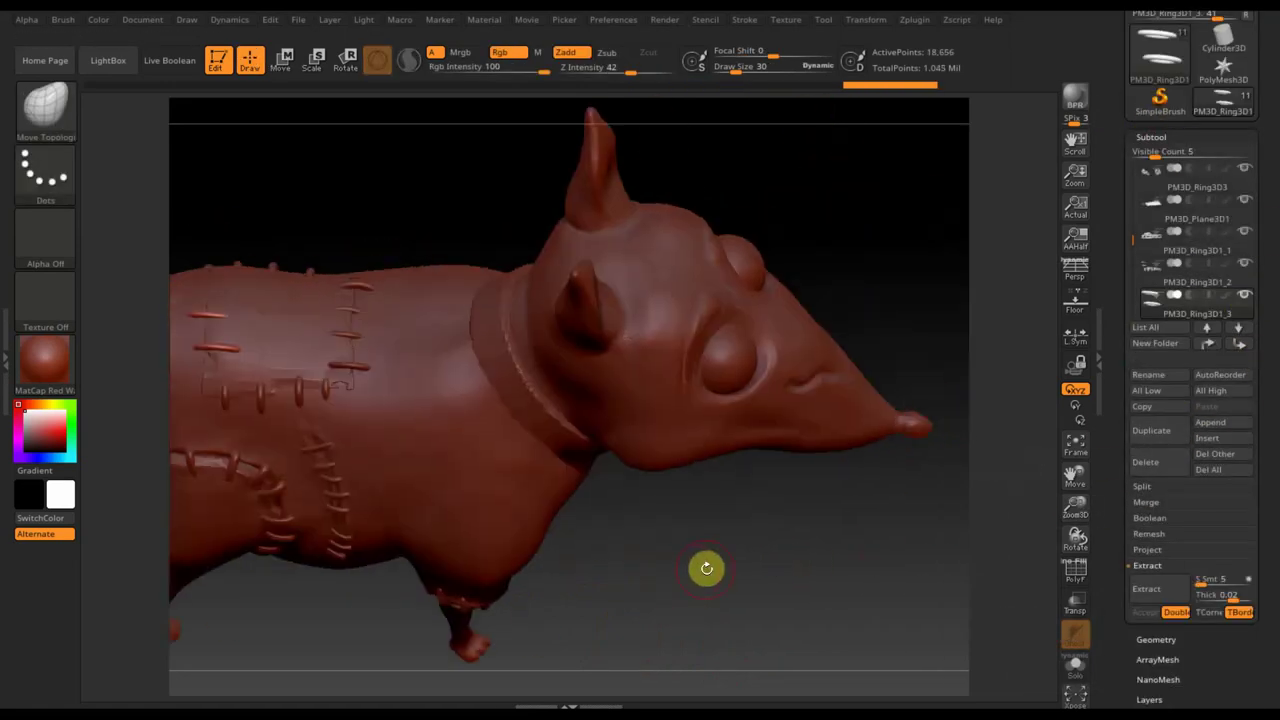
Position the stitch piece across the top of the snout with the Move Transpose gizmo
{"action": "mouse_move", "coordinate": [706, 568]}
{"action": "left_mouse_down"}
{"action": "mouse_move", "coordinate": [766, 529]}
{"action": "mouse_move", "coordinate": [619, 519]}
{"action": "left_mouse_up"}
{"action": "left_click", "coordinate": [281, 60]}
{"action": "left_click", "coordinate": [795, 342], "text": "alt"}
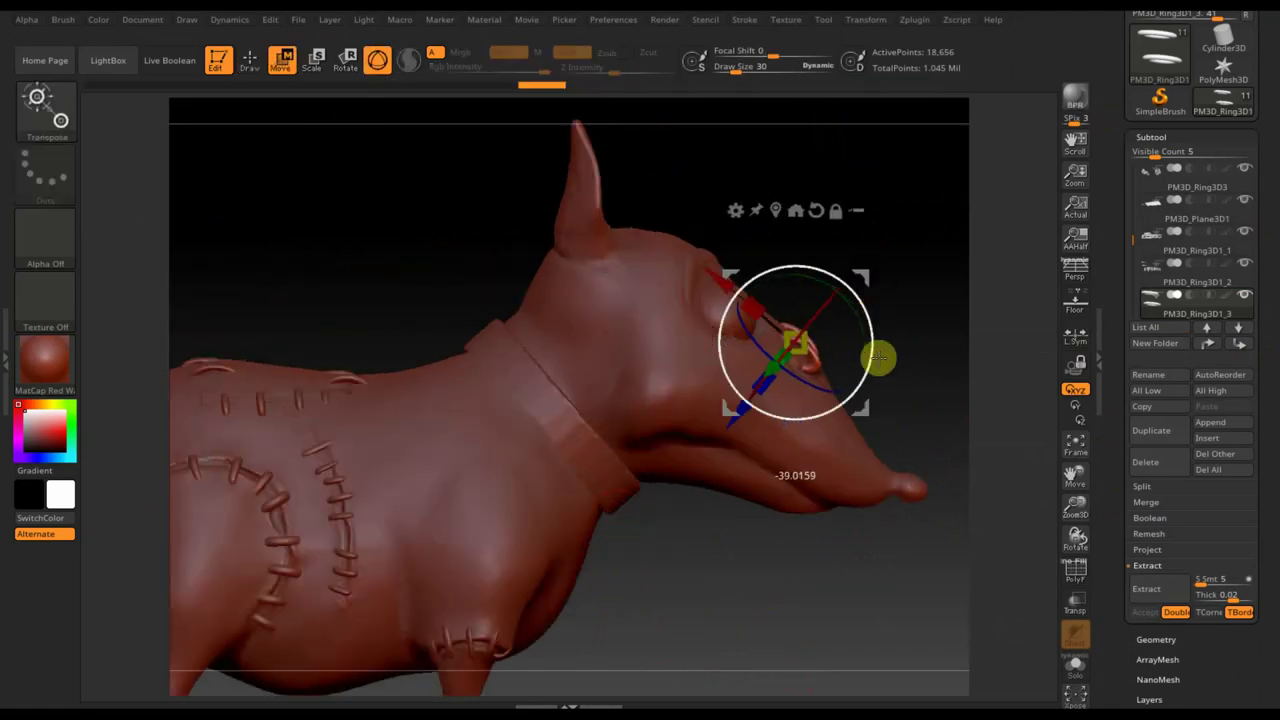
{"action": "mouse_move", "coordinate": [879, 357]}
{"action": "left_mouse_down"}
{"action": "mouse_move", "coordinate": [859, 338]}
{"action": "mouse_move", "coordinate": [877, 380]}
{"action": "mouse_move", "coordinate": [766, 403]}
{"action": "left_mouse_up"}
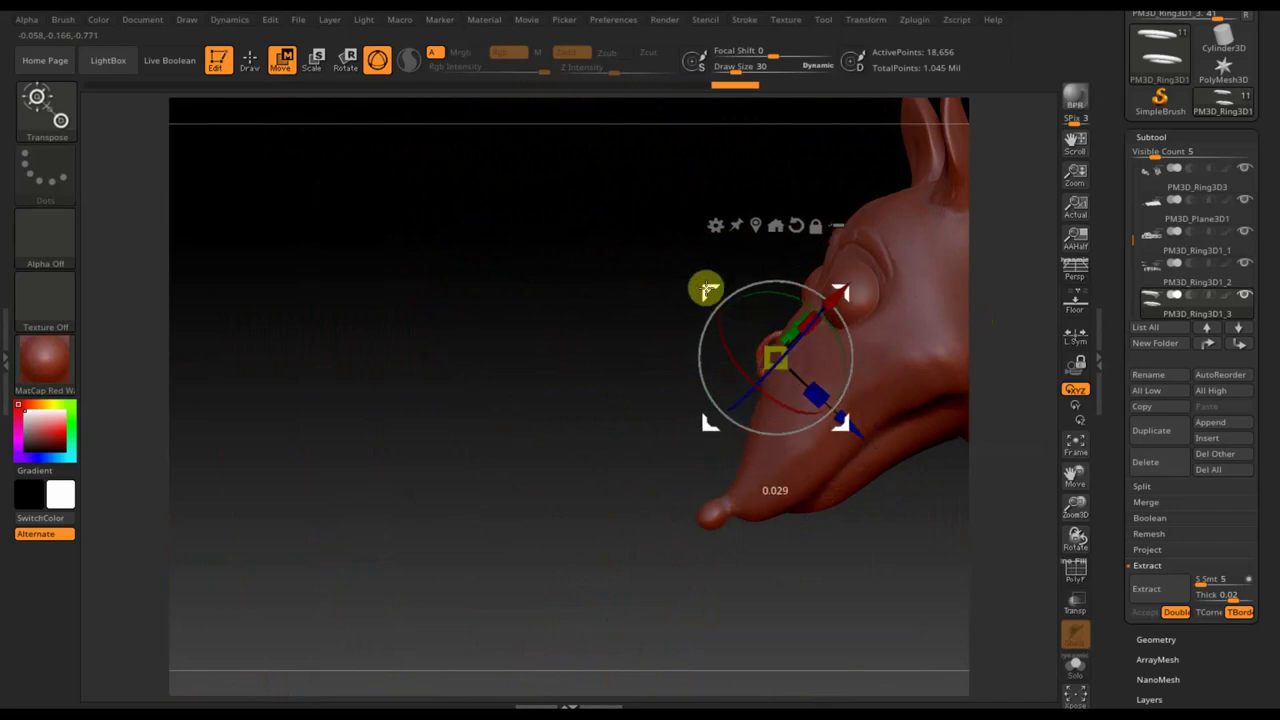
{"action": "mouse_move", "coordinate": [706, 289]}
{"action": "left_mouse_down"}
{"action": "mouse_move", "coordinate": [643, 400]}
{"action": "mouse_move", "coordinate": [863, 320]}
{"action": "mouse_move", "coordinate": [857, 380]}
{"action": "mouse_move", "coordinate": [817, 324]}
{"action": "mouse_move", "coordinate": [537, 386]}
{"action": "mouse_move", "coordinate": [644, 330]}
{"action": "left_mouse_up"}
{"action": "key", "text": "q"}
{"action": "key", "text": "w"}
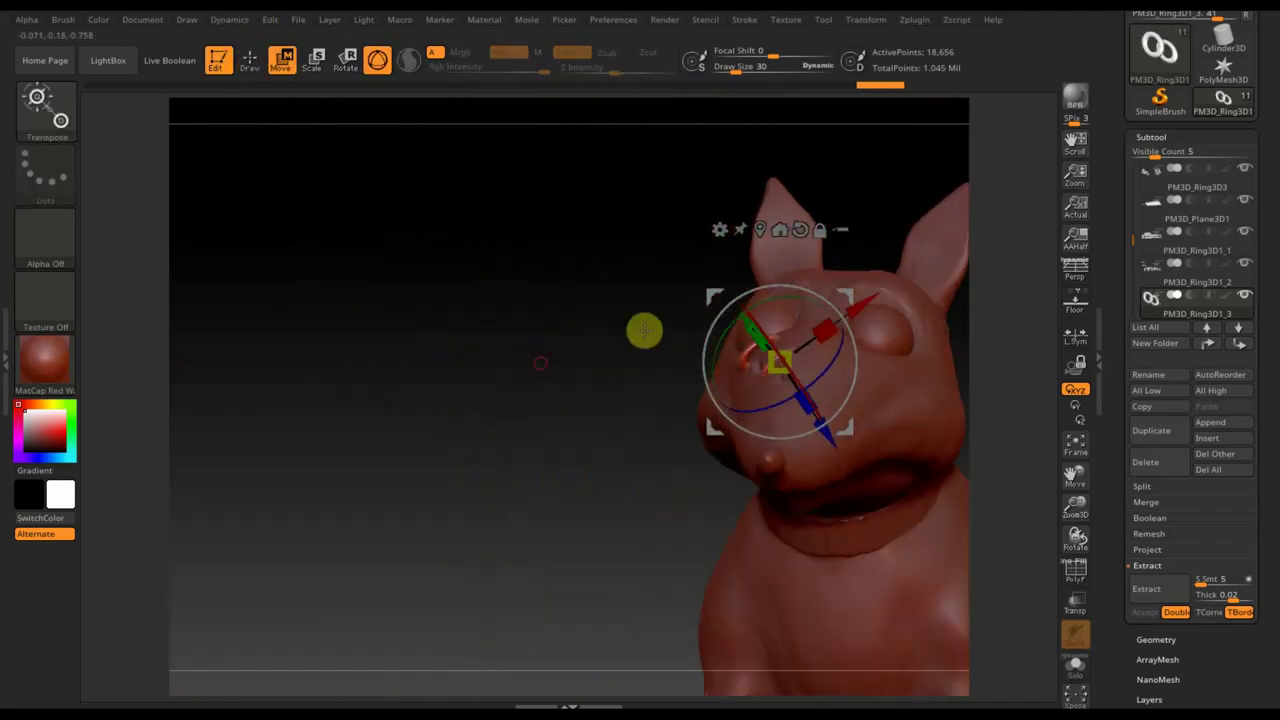
{"action": "left_click_drag", "start_coordinate": [844, 294], "coordinate": [848, 299]}
Return to Draw mode with Draw Size 48 and inspect the head from several angles
{"action": "mouse_move", "coordinate": [726, 310]}
{"action": "left_mouse_down"}
{"action": "mouse_move", "coordinate": [594, 363]}
{"action": "mouse_move", "coordinate": [748, 328]}
{"action": "left_mouse_up"}
{"action": "mouse_move", "coordinate": [946, 489]}
{"action": "left_mouse_down"}
{"action": "mouse_move", "coordinate": [540, 491]}
{"action": "mouse_move", "coordinate": [860, 349]}
{"action": "left_mouse_up"}
{"action": "mouse_move", "coordinate": [707, 297]}
{"action": "left_mouse_down"}
{"action": "mouse_move", "coordinate": [634, 354]}
{"action": "mouse_move", "coordinate": [797, 308]}
{"action": "left_mouse_up"}
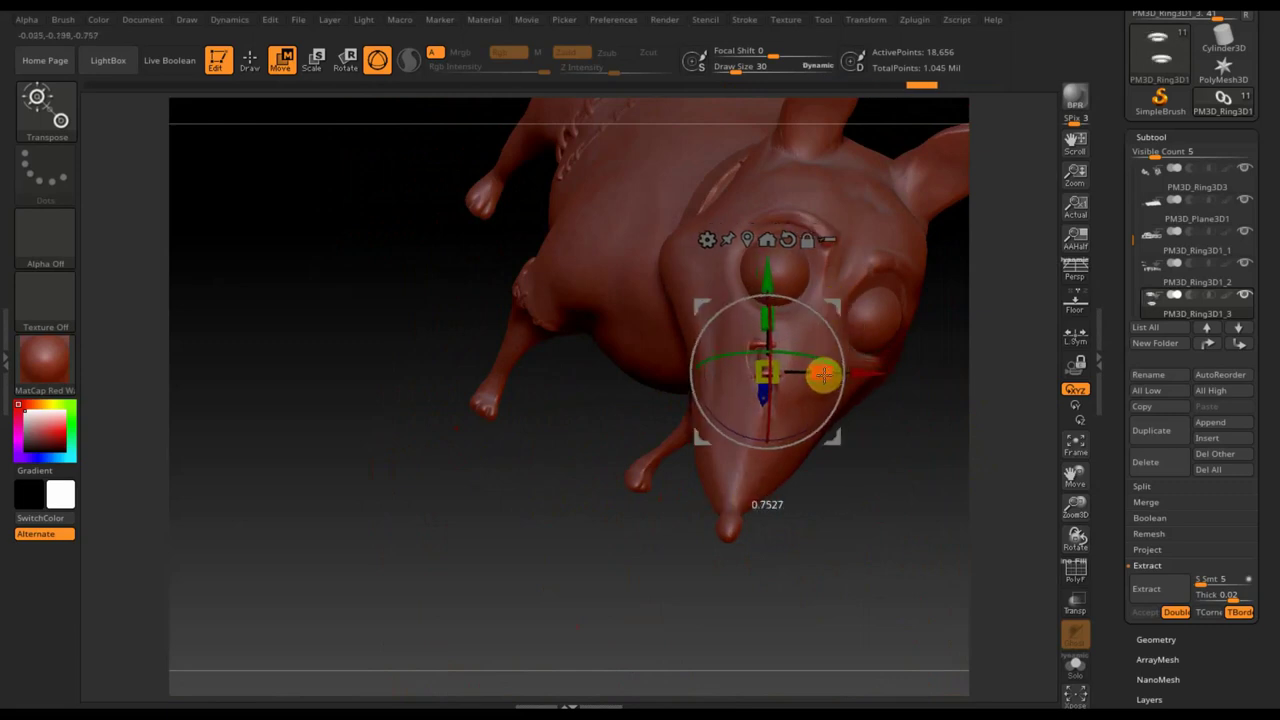
{"action": "mouse_move", "coordinate": [822, 373]}
{"action": "left_mouse_down"}
{"action": "mouse_move", "coordinate": [897, 449]}
{"action": "mouse_move", "coordinate": [889, 480]}
{"action": "mouse_move", "coordinate": [906, 363]}
{"action": "left_mouse_up"}
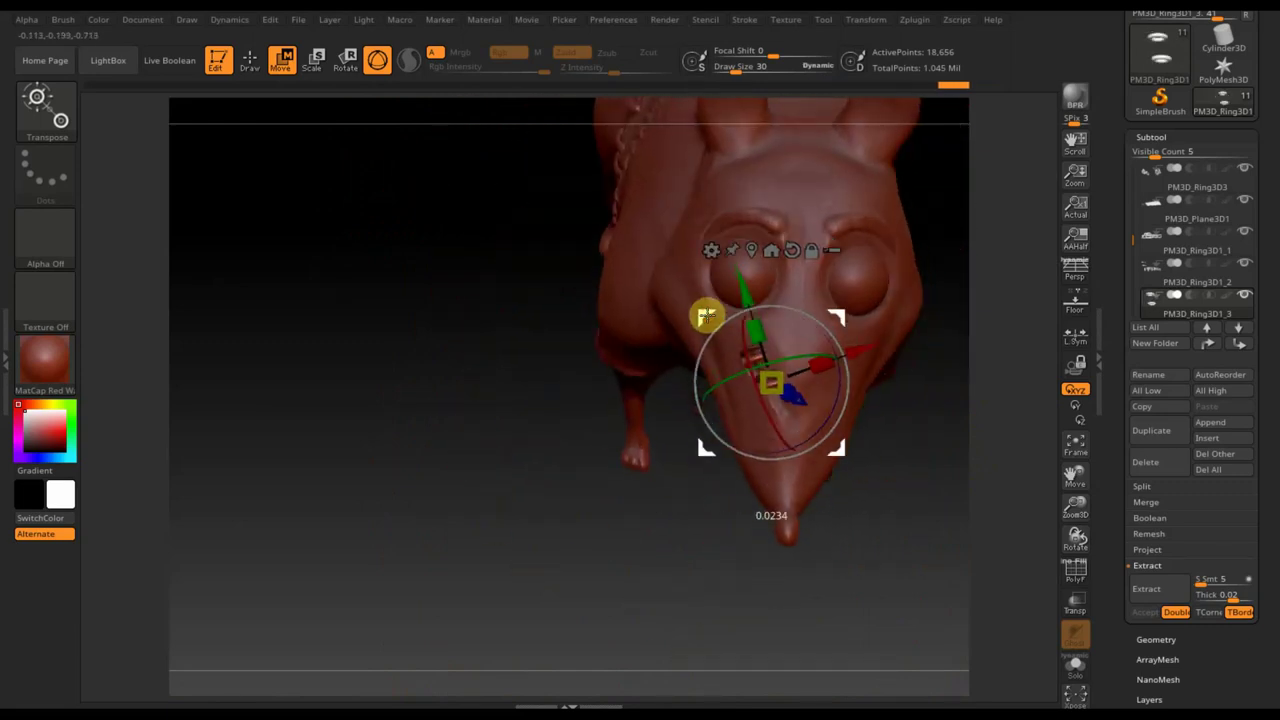
{"action": "left_click", "coordinate": [250, 60]}
{"action": "mouse_move", "coordinate": [380, 200]}
{"action": "left_mouse_down"}
{"action": "mouse_move", "coordinate": [500, 300]}
{"action": "mouse_move", "coordinate": [530, 358]}
{"action": "mouse_move", "coordinate": [943, 237]}
{"action": "left_mouse_up"}
{"action": "left_click_drag", "start_coordinate": [734, 66], "coordinate": [745, 66]}
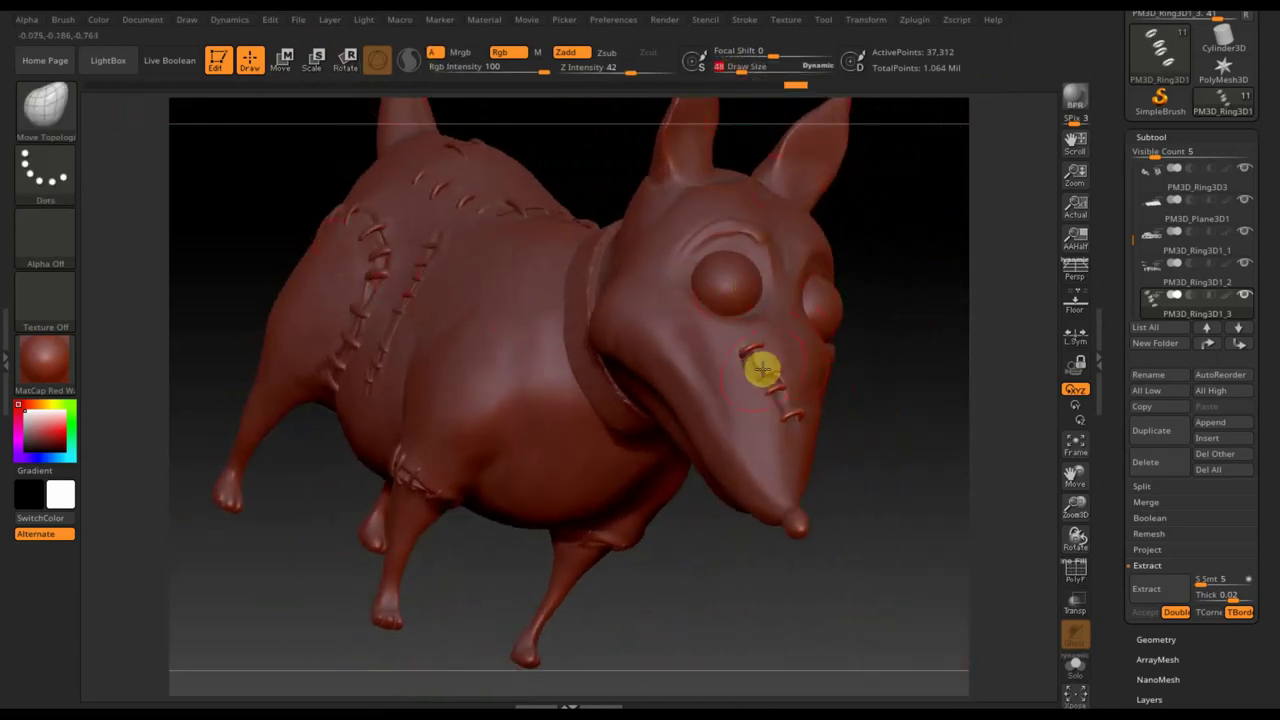
{"action": "mouse_move", "coordinate": [795, 382]}
{"action": "left_mouse_down"}
{"action": "mouse_move", "coordinate": [863, 363]}
{"action": "mouse_move", "coordinate": [774, 381]}
{"action": "left_mouse_up"}
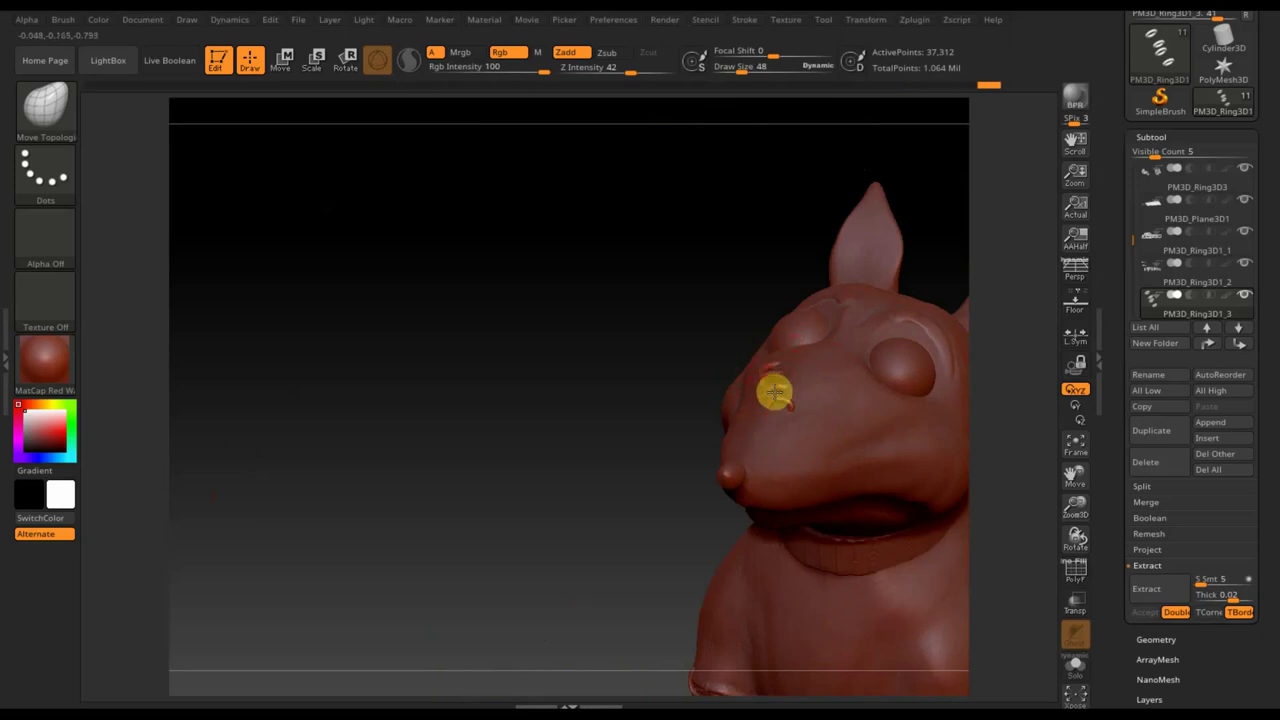
{"action": "mouse_move", "coordinate": [502, 372]}
{"action": "left_mouse_down"}
{"action": "mouse_move", "coordinate": [773, 405]}
{"action": "mouse_move", "coordinate": [871, 391]}
{"action": "mouse_move", "coordinate": [777, 429]}
{"action": "mouse_move", "coordinate": [744, 347]}
{"action": "left_mouse_up"}
{"action": "mouse_move", "coordinate": [731, 408]}
{"action": "left_mouse_down"}
{"action": "mouse_move", "coordinate": [849, 351]}
{"action": "mouse_move", "coordinate": [773, 371]}
{"action": "left_mouse_up"}
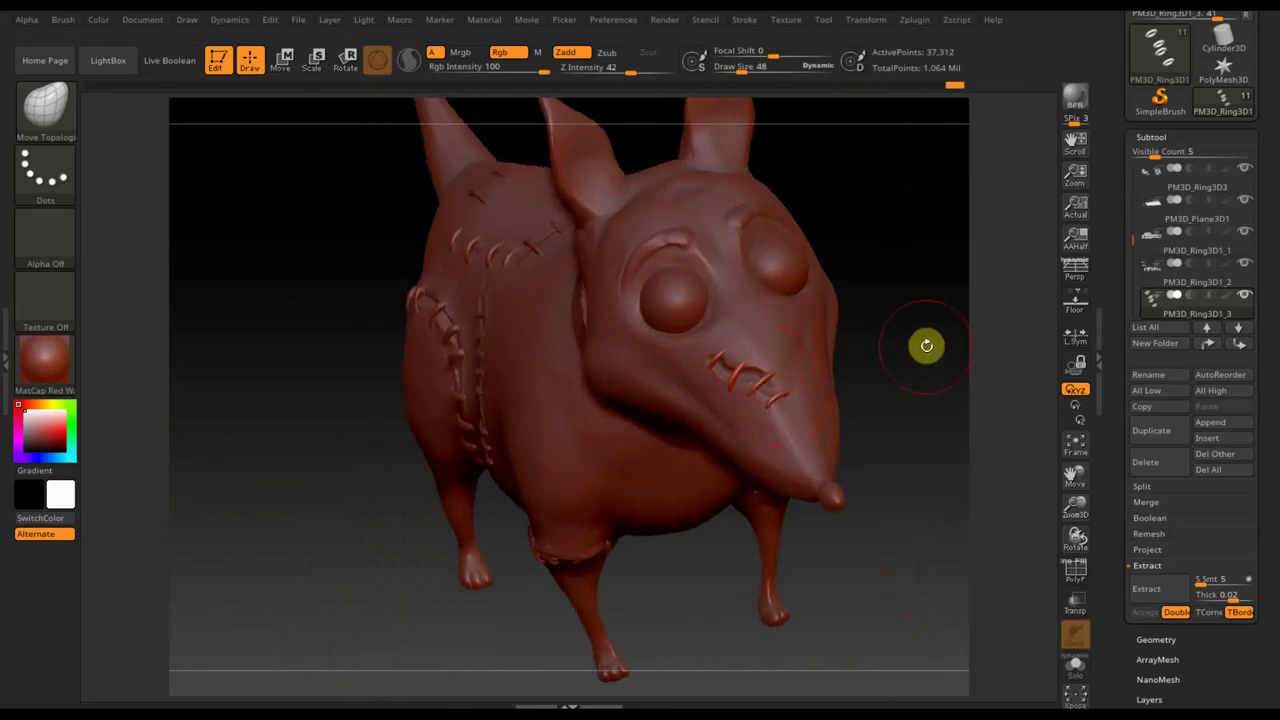
Select the спарки2 body subtool and orbit to view the dog from side, back and front
{"action": "left_click", "coordinate": [771, 354], "text": "alt"}
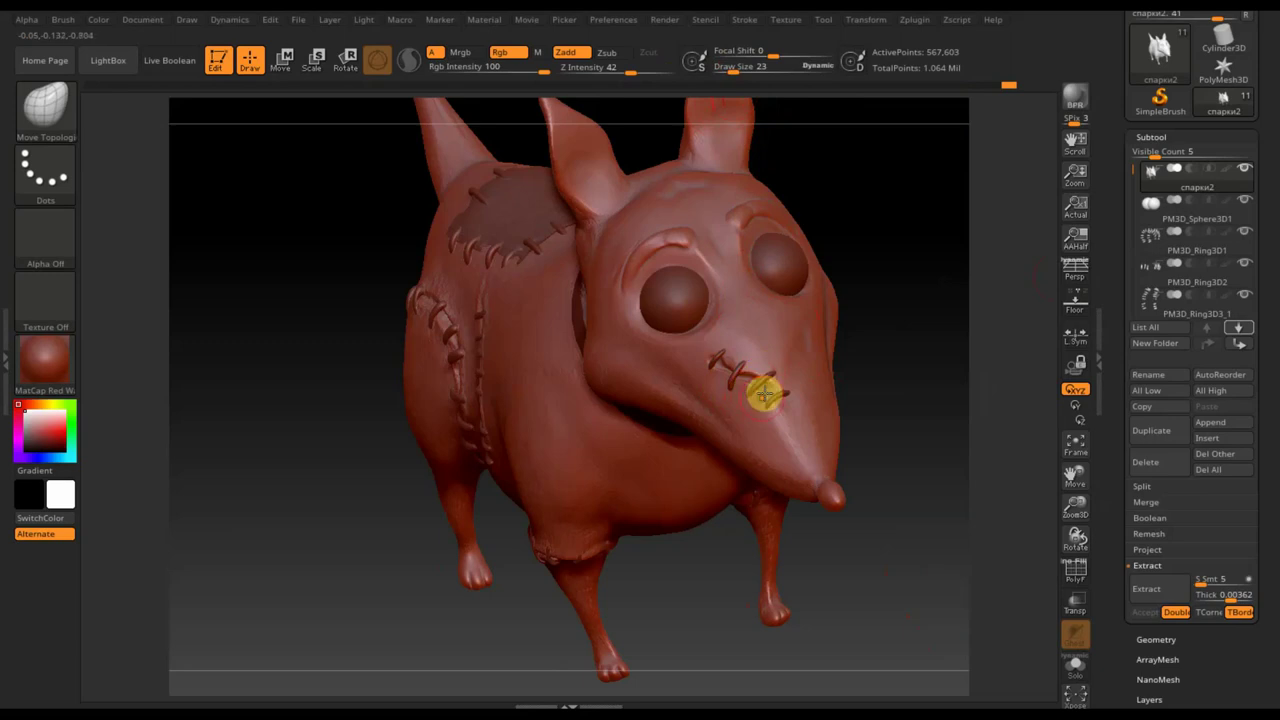
{"action": "mouse_move", "coordinate": [386, 486]}
{"action": "left_mouse_down"}
{"action": "mouse_move", "coordinate": [914, 543]}
{"action": "mouse_move", "coordinate": [586, 529]}
{"action": "mouse_move", "coordinate": [611, 446]}
{"action": "mouse_move", "coordinate": [871, 443]}
{"action": "mouse_move", "coordinate": [820, 454]}
{"action": "mouse_move", "coordinate": [886, 597]}
{"action": "mouse_move", "coordinate": [831, 573]}
{"action": "left_mouse_up"}
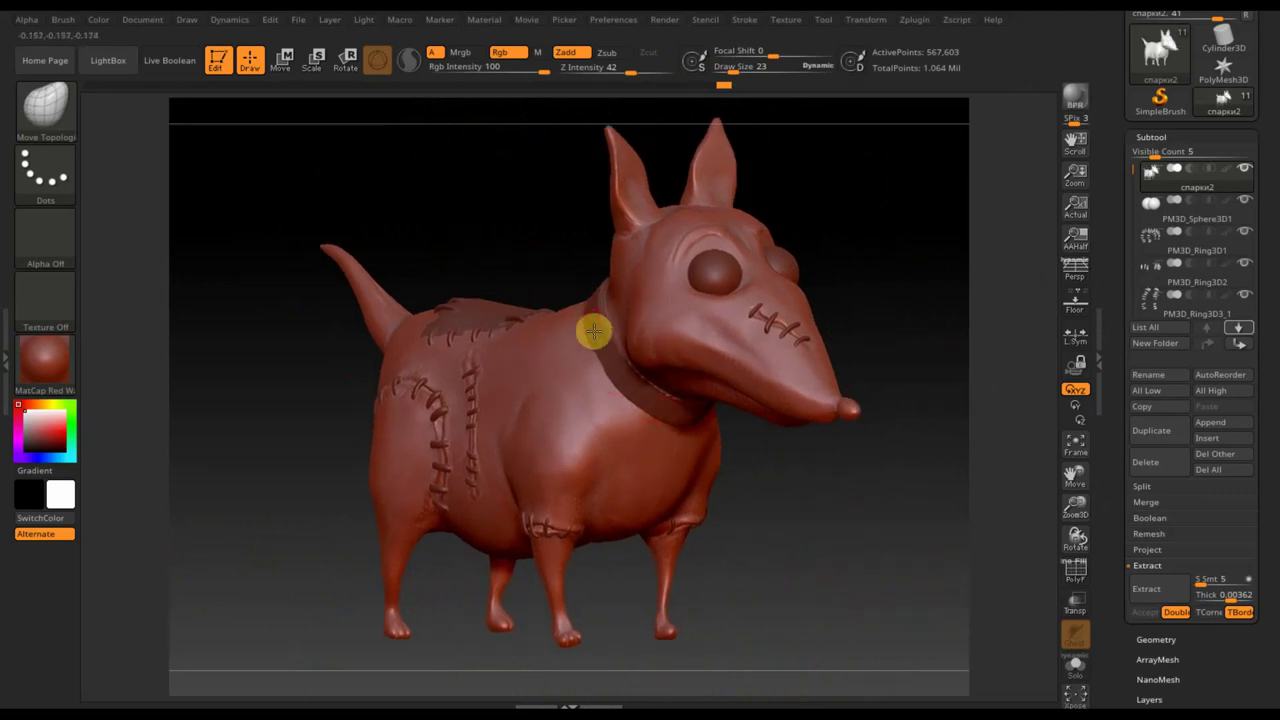
{"action": "mouse_move", "coordinate": [295, 396]}
{"action": "left_mouse_down"}
{"action": "mouse_move", "coordinate": [614, 386]}
{"action": "mouse_move", "coordinate": [751, 406]}
{"action": "mouse_move", "coordinate": [931, 500]}
{"action": "mouse_move", "coordinate": [803, 394]}
{"action": "mouse_move", "coordinate": [849, 429]}
{"action": "mouse_move", "coordinate": [831, 527]}
{"action": "left_mouse_up"}
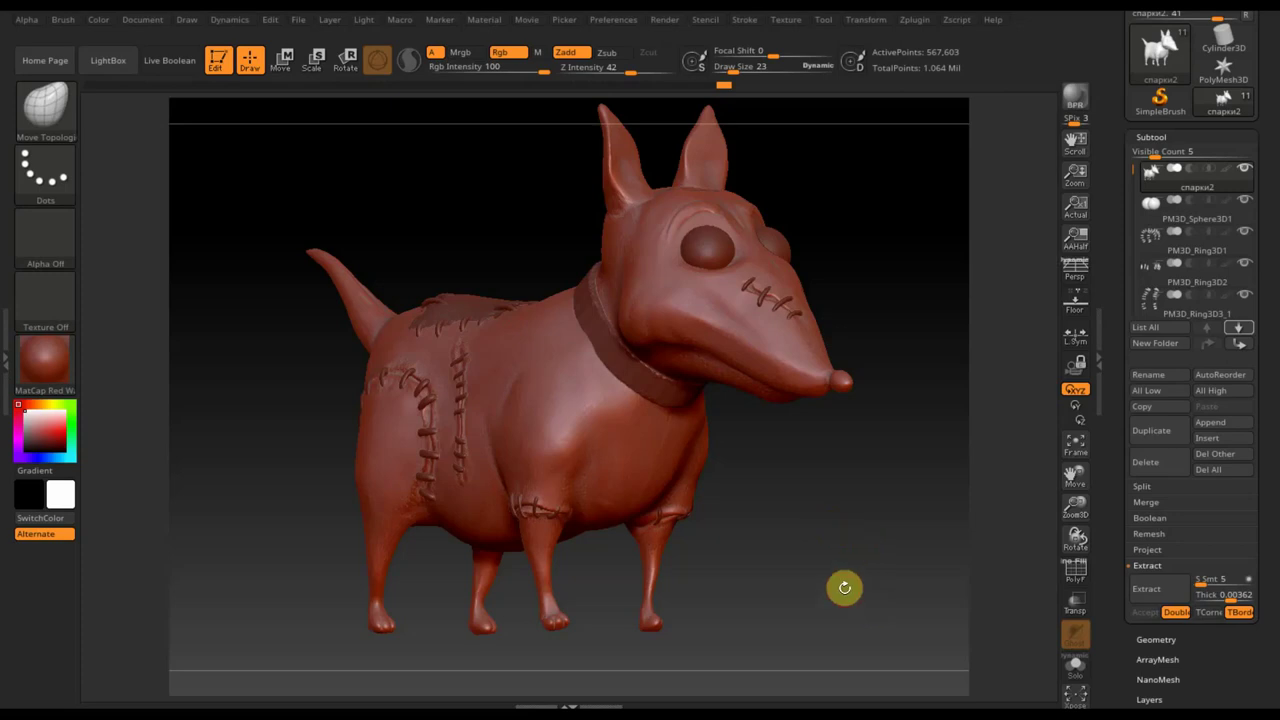
{"action": "mouse_move", "coordinate": [840, 549]}
{"action": "left_mouse_down"}
{"action": "mouse_move", "coordinate": [871, 531]}
{"action": "mouse_move", "coordinate": [750, 400]}
{"action": "left_mouse_up"}
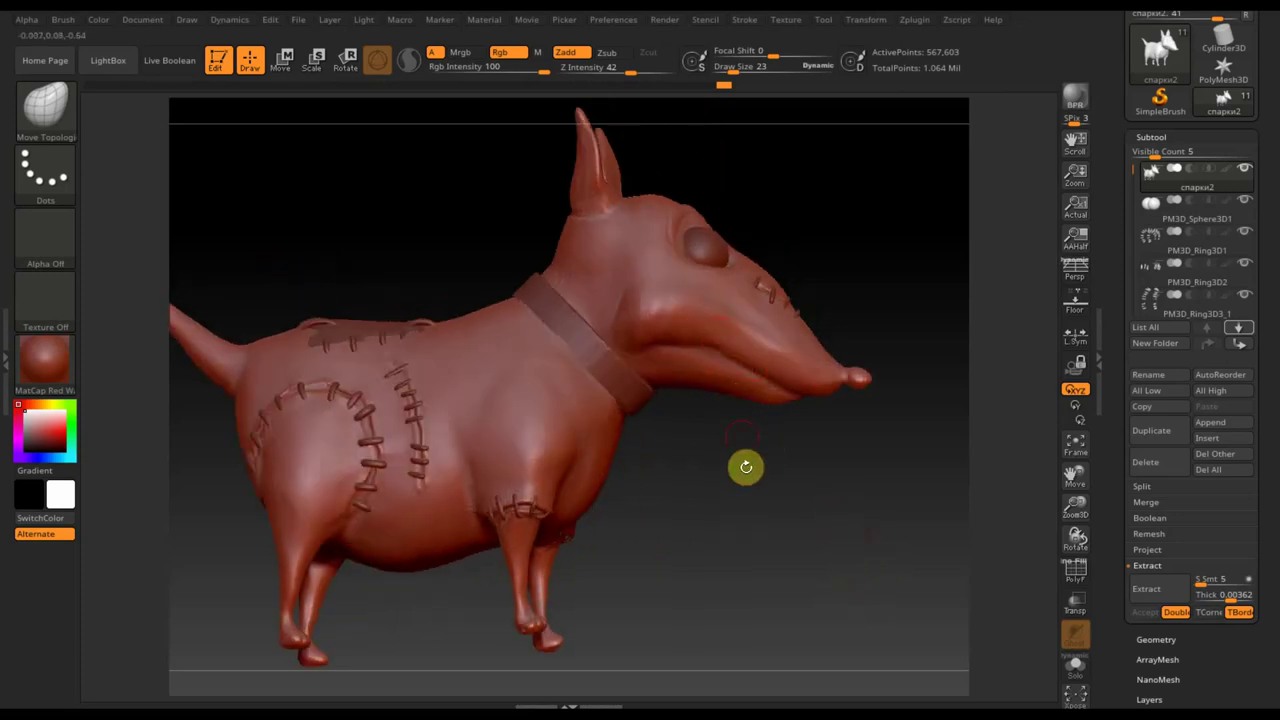
{"action": "mouse_move", "coordinate": [734, 466]}
{"action": "left_mouse_down"}
{"action": "mouse_move", "coordinate": [697, 500]}
{"action": "mouse_move", "coordinate": [746, 497]}
{"action": "mouse_move", "coordinate": [711, 505]}
{"action": "left_mouse_up"}
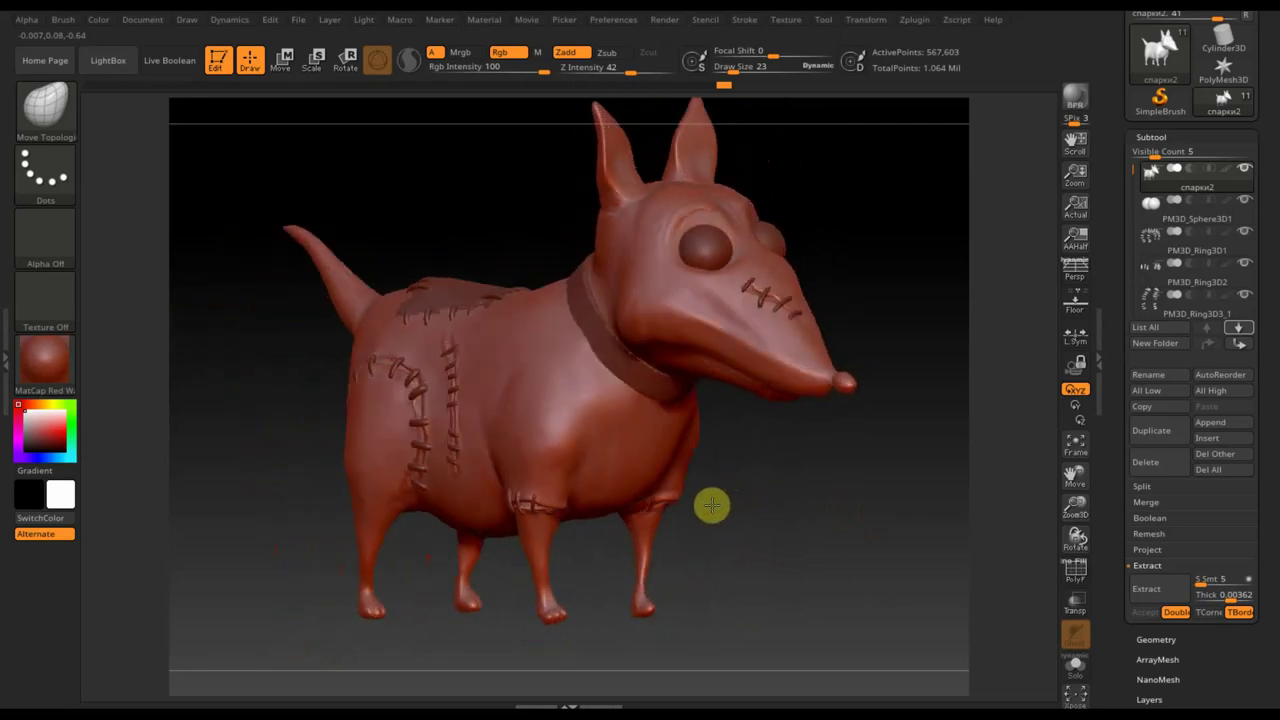